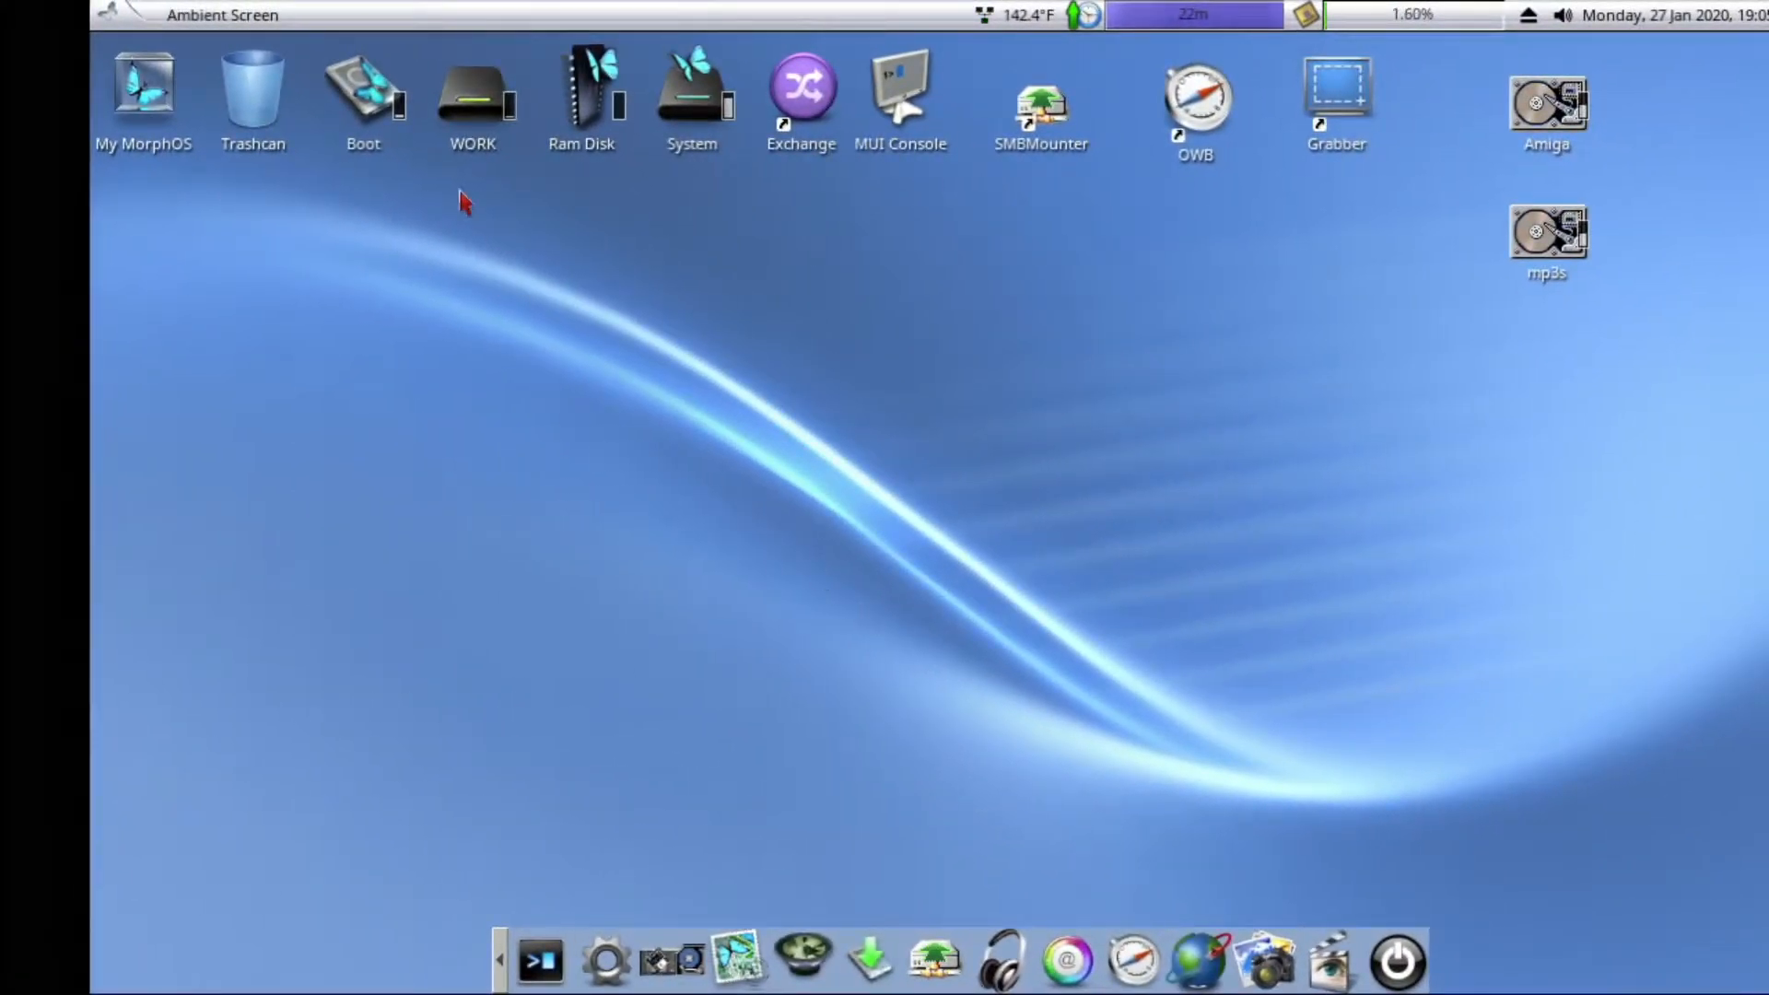
Step: Open the downloads drawer on the WORK volume, reposition its window and set the listing to show All Files
double_click(472, 85)
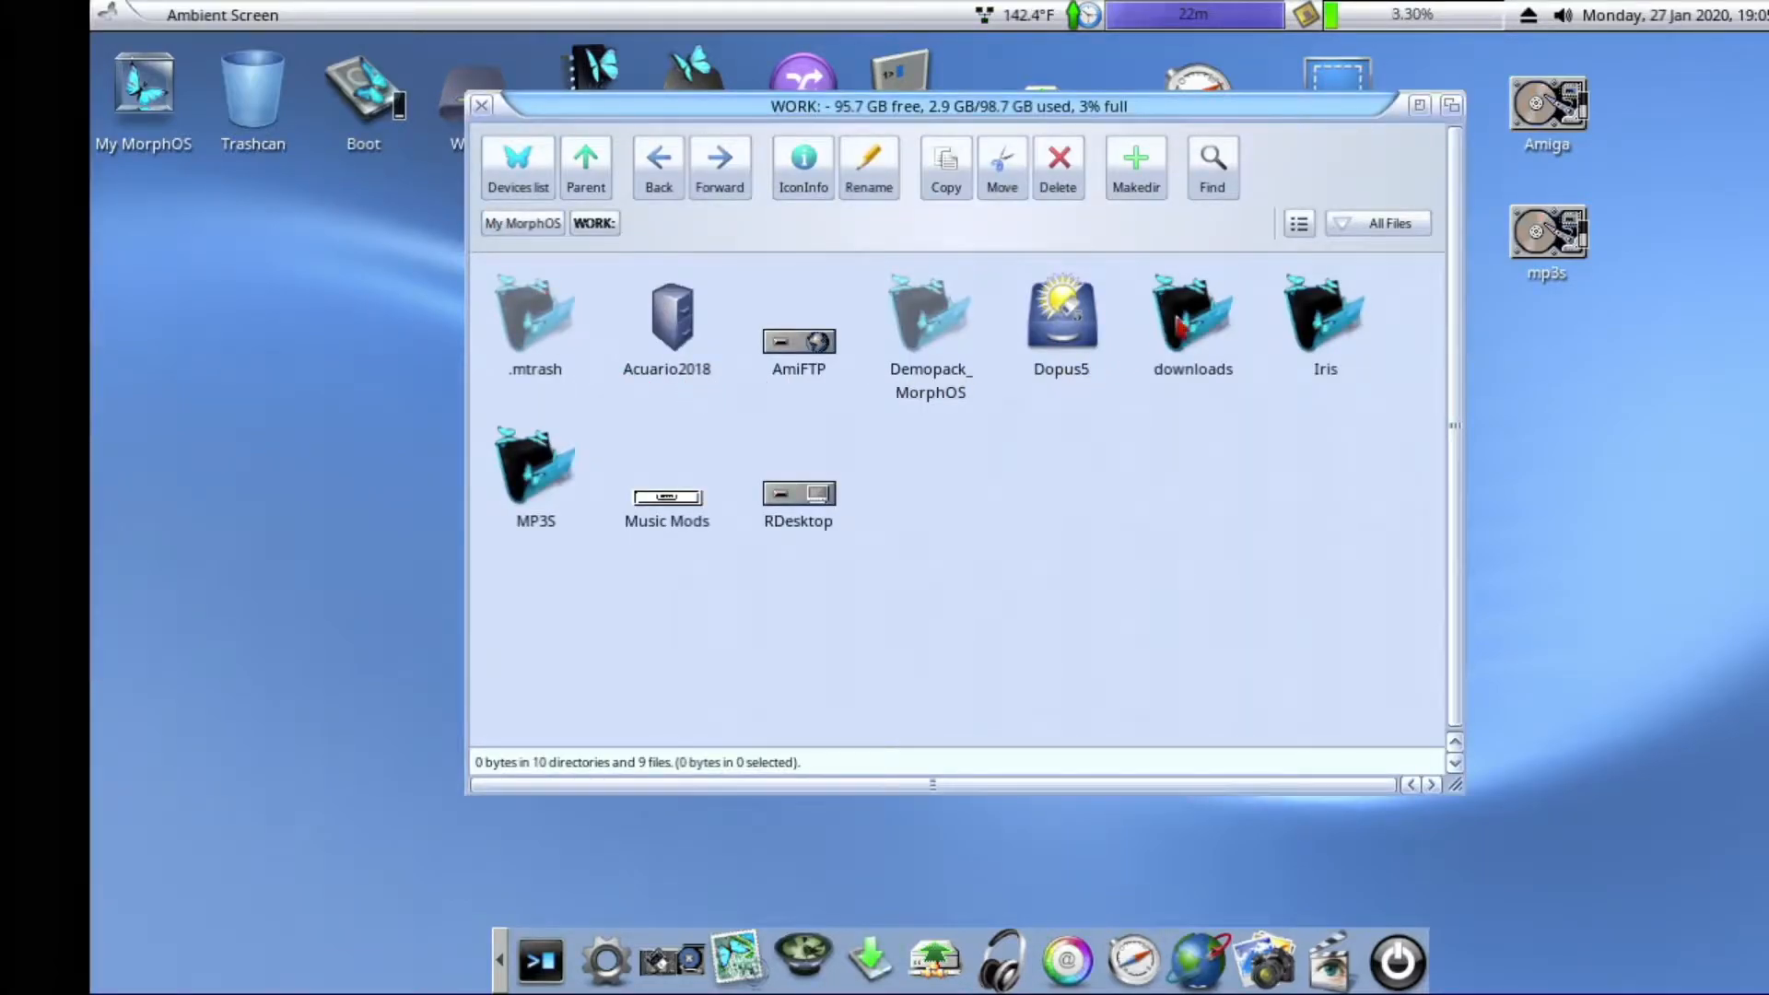
double_click(1183, 325)
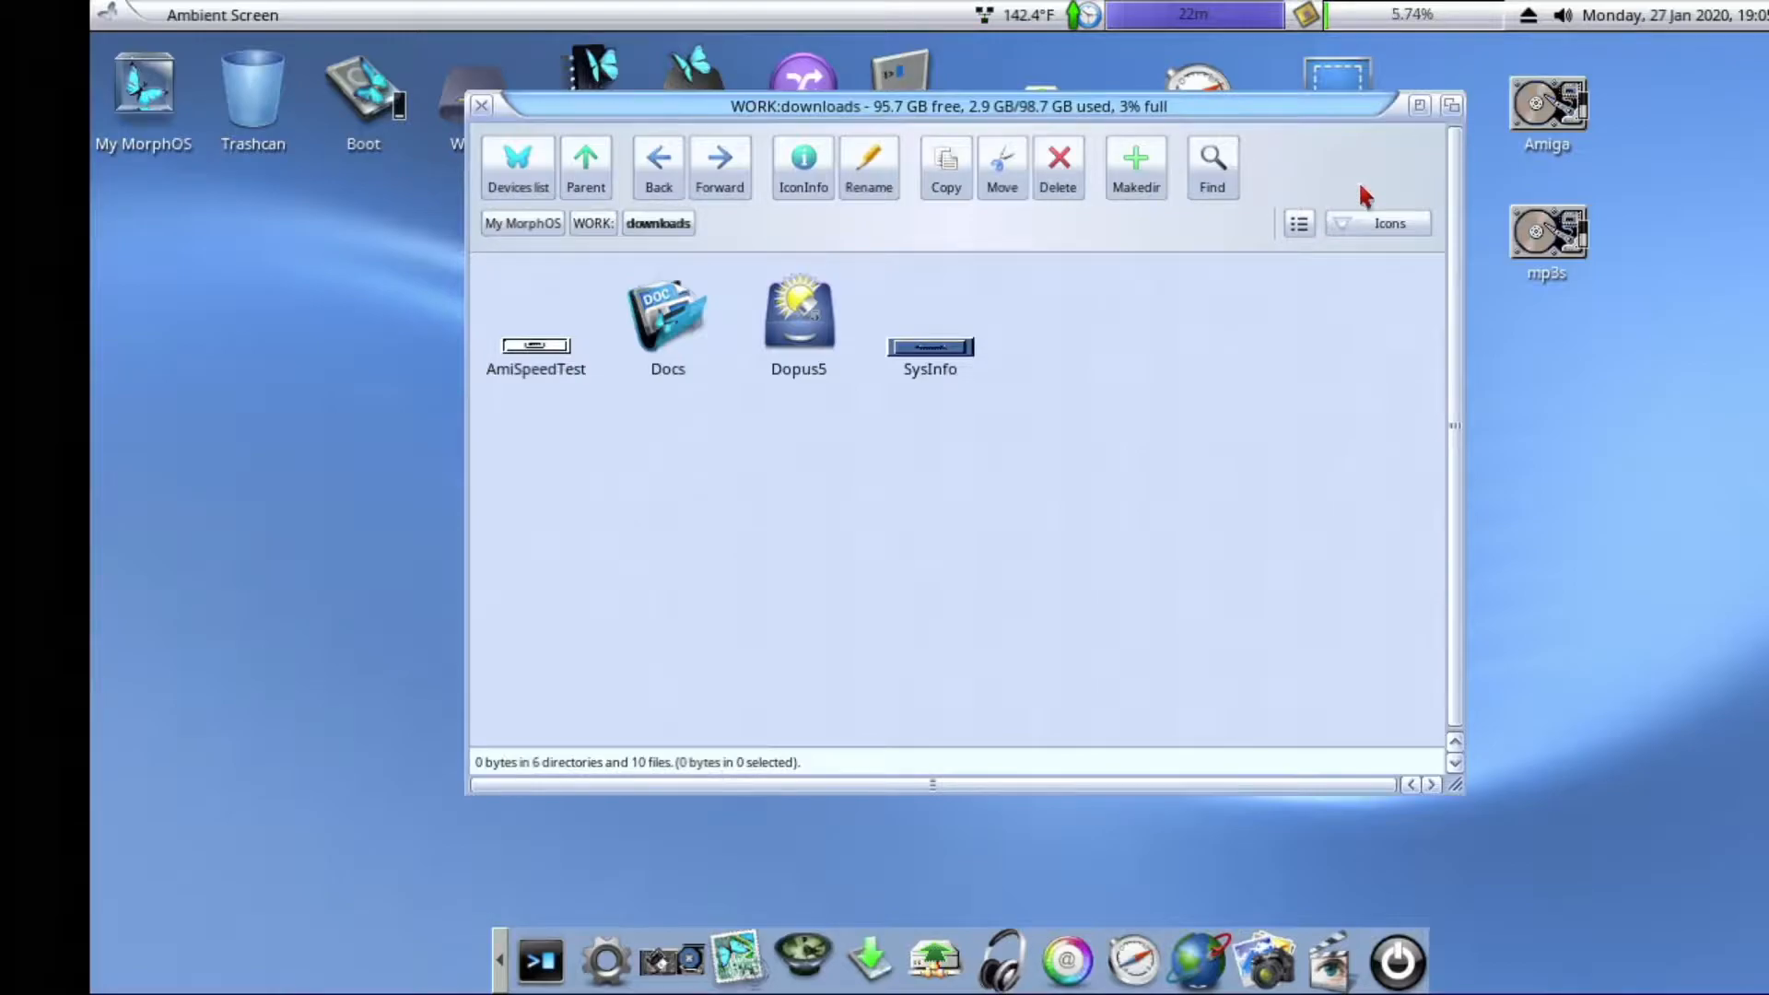
left_click_drag(1341, 115, 1188, 108)
left_click(1215, 223)
left_click(1224, 241)
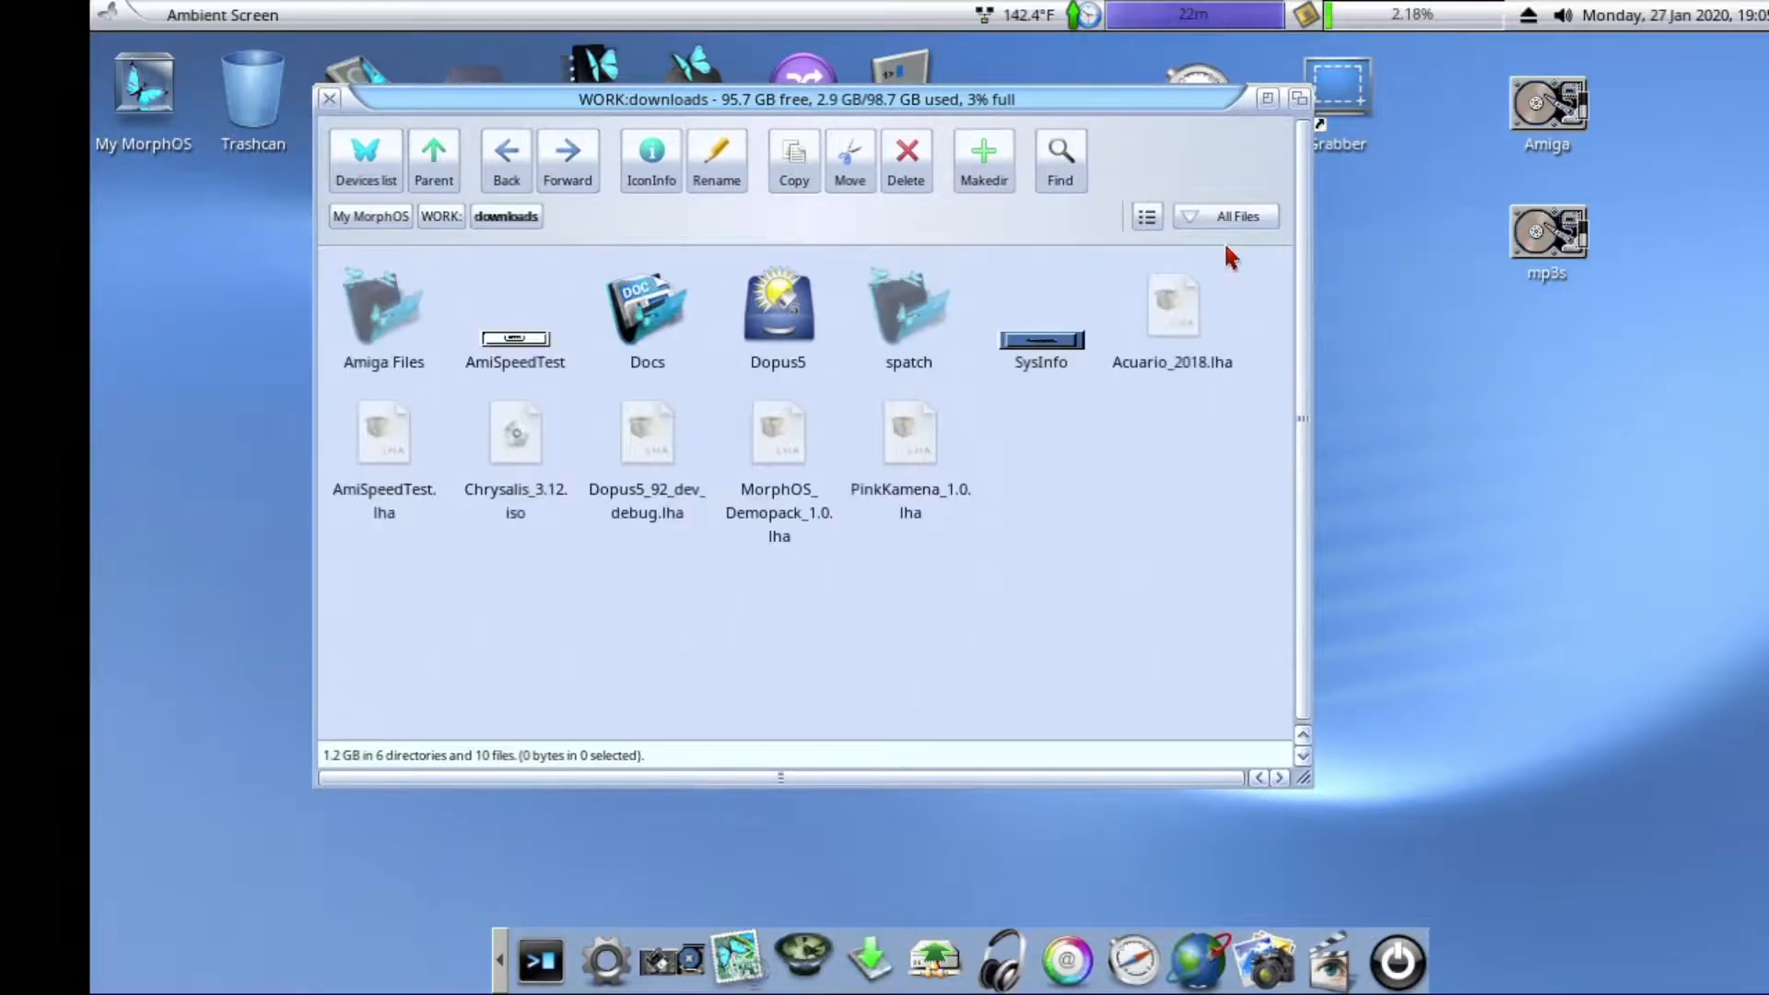
Step: Snapshot the downloads window so that its position and size are remembered
right_click(533, 90)
mouse_move(536, 83)
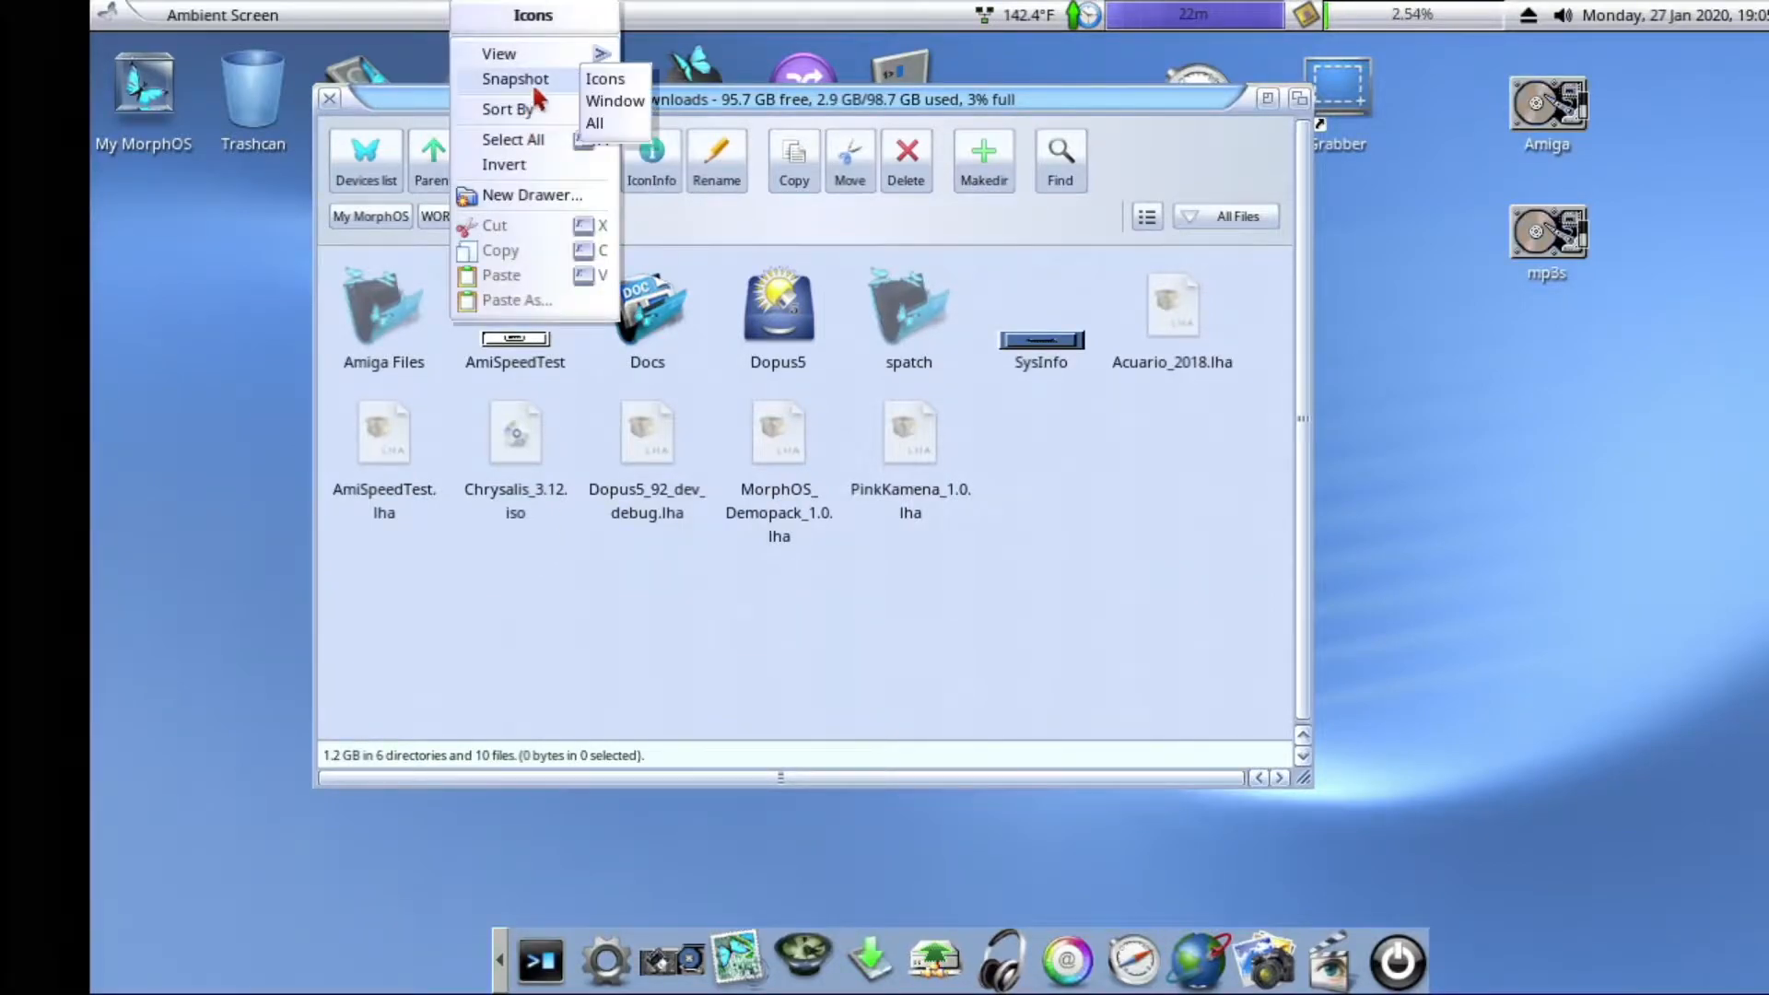
left_click(608, 103)
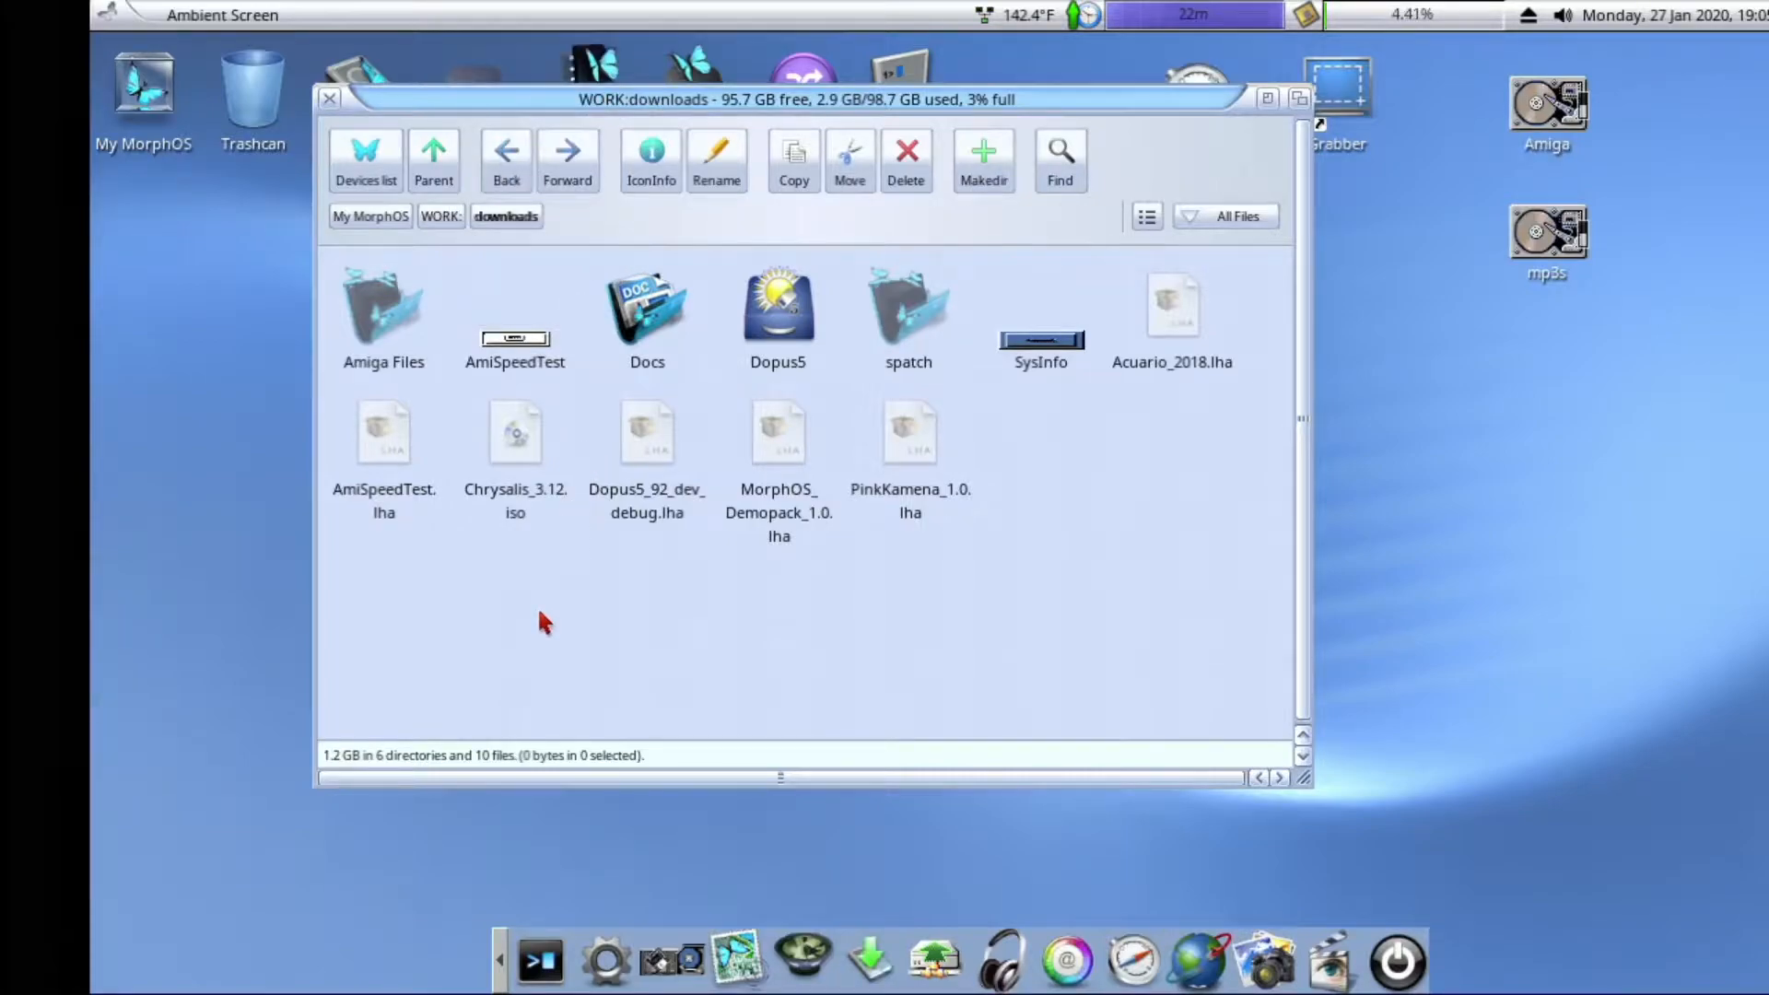
Step: Mount the Chrysalis_3.12.iso image from the downloads drawer and open its contents
left_click(509, 477)
double_click(513, 443)
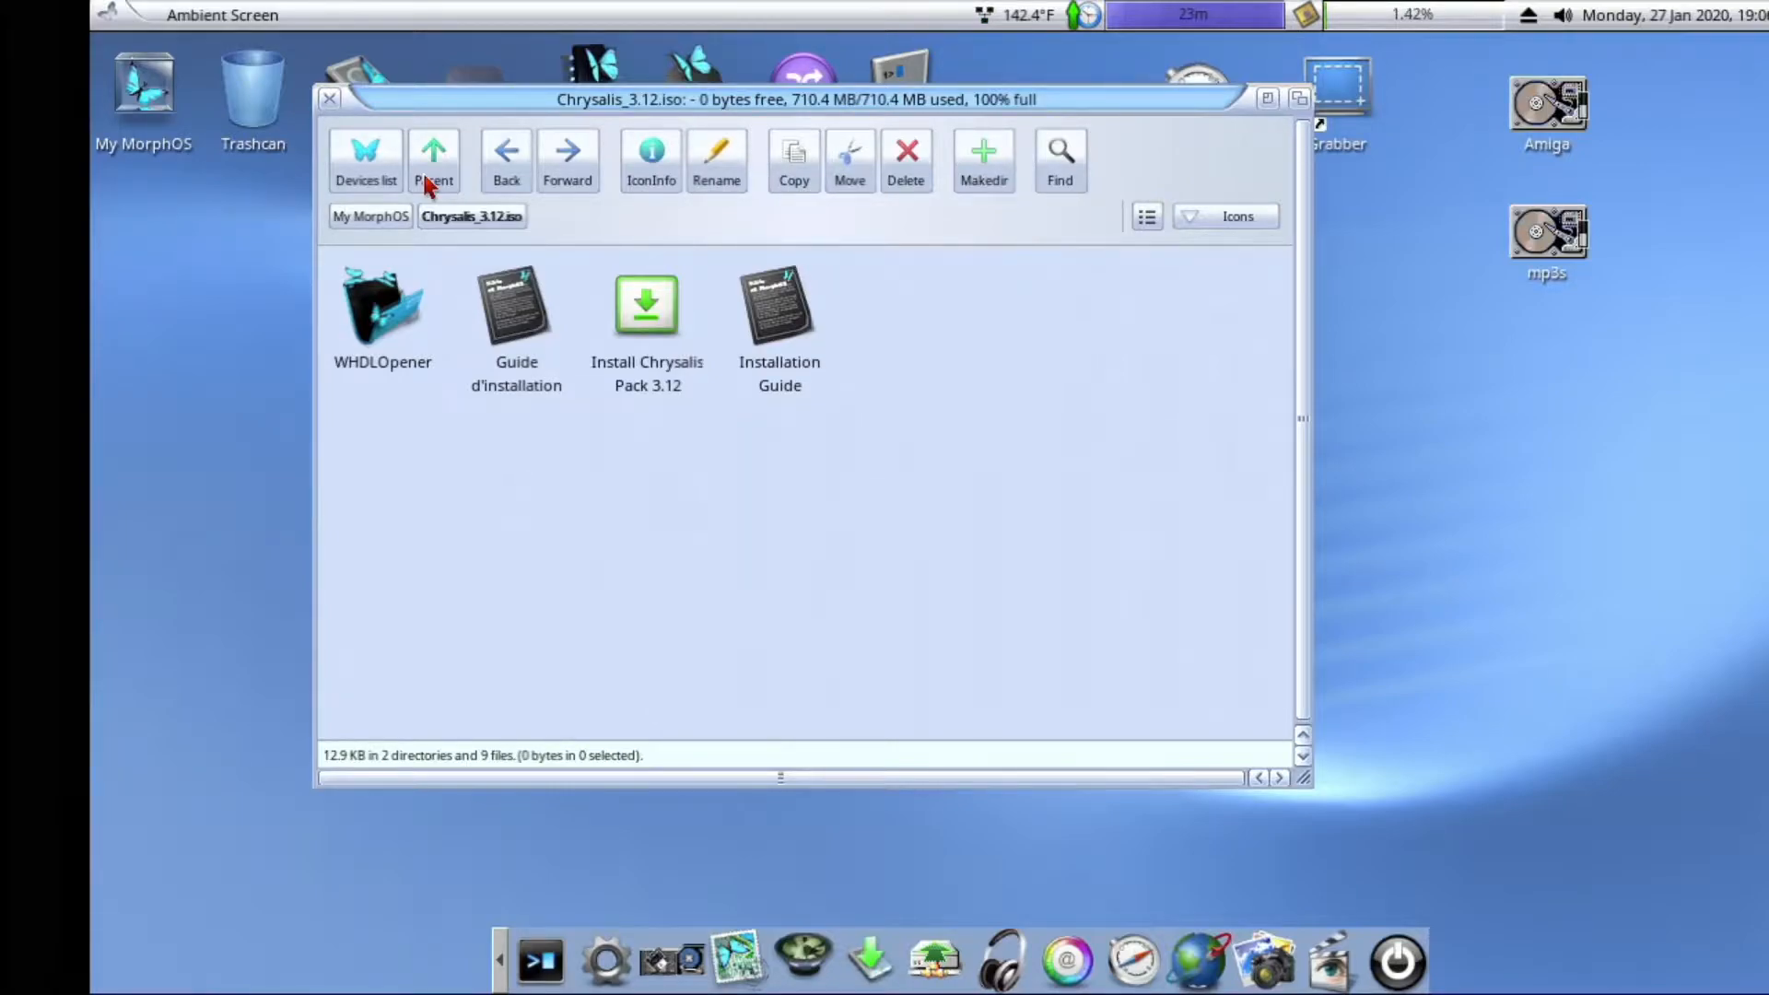
Step: Launch Install Chrysalis Pack 3.12 to view its welcome page, and abort the installation
mouse_move(1169, 14)
double_click(642, 327)
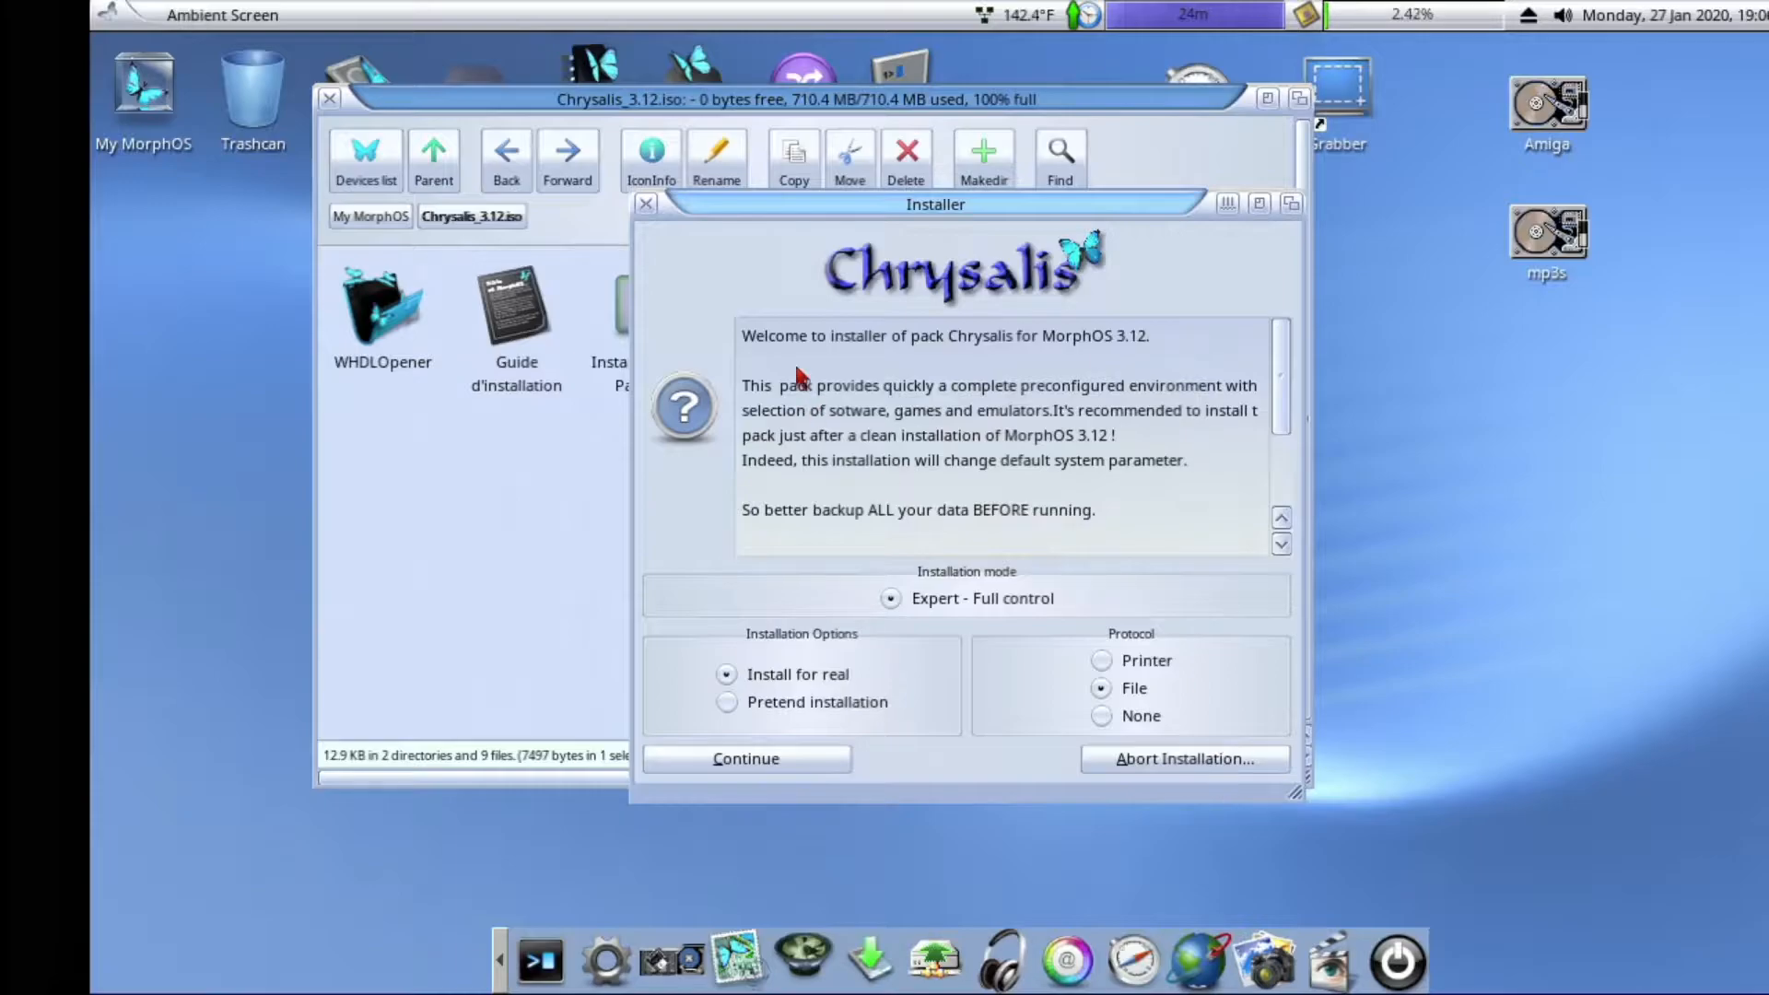
left_click(645, 206)
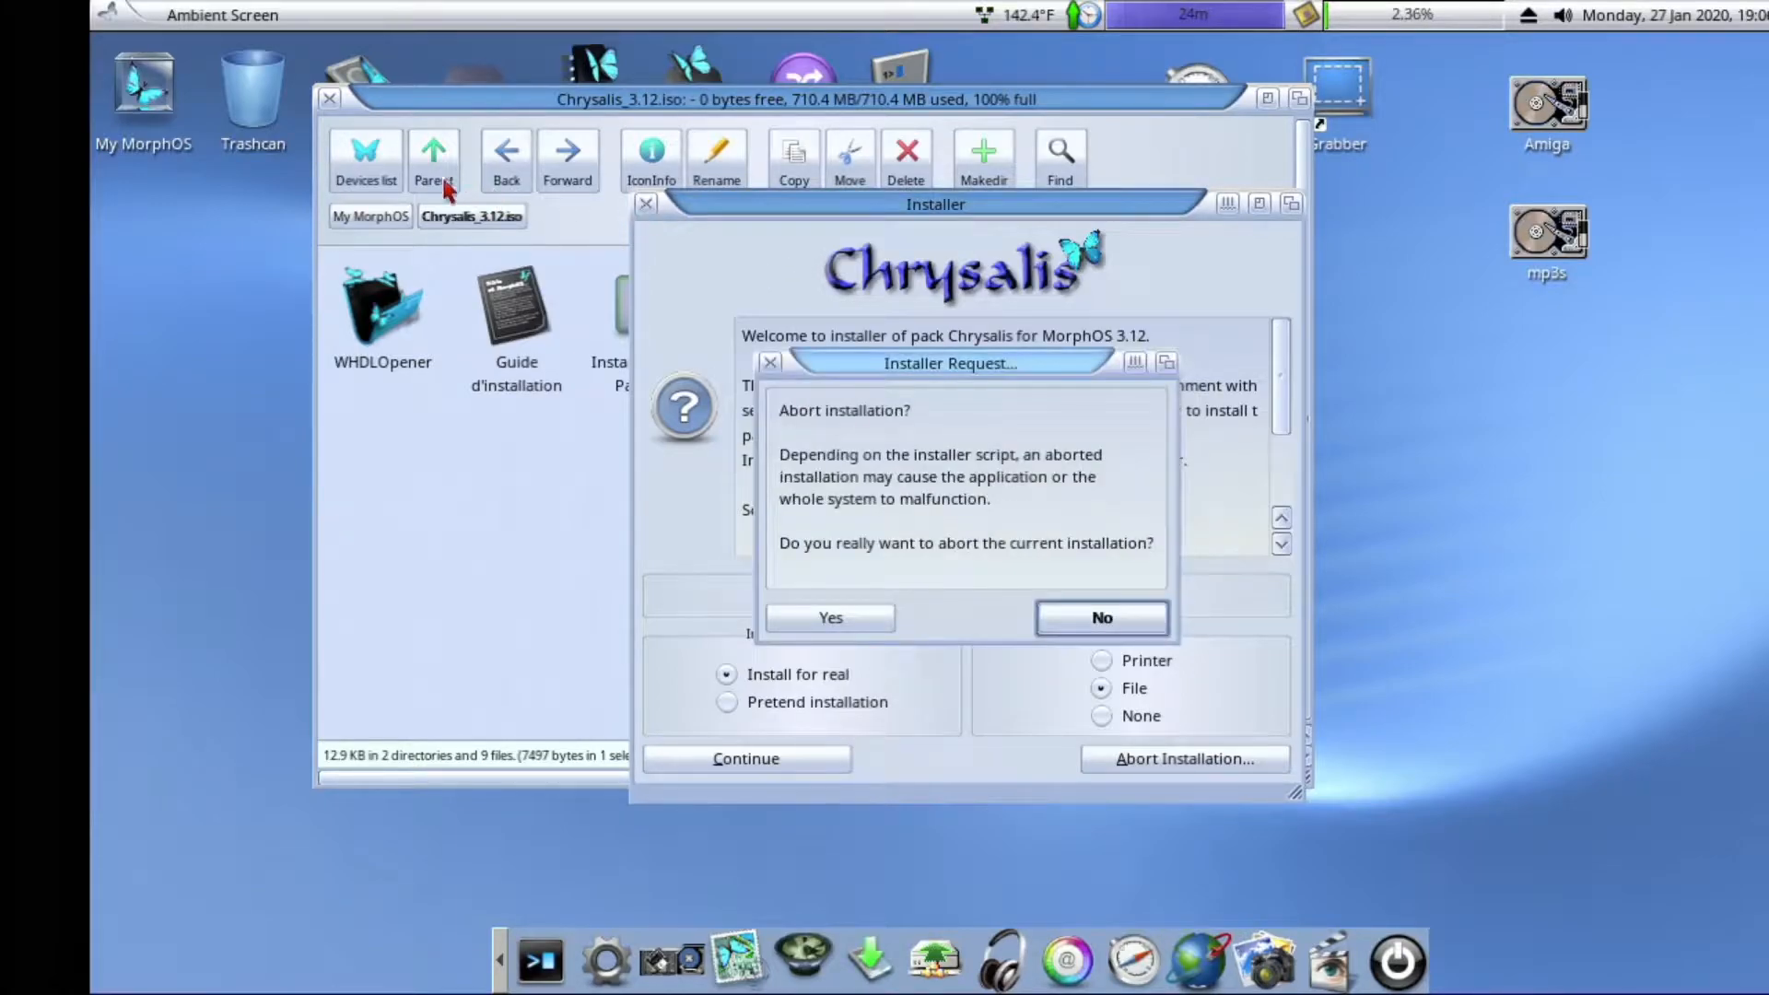
left_click(840, 624)
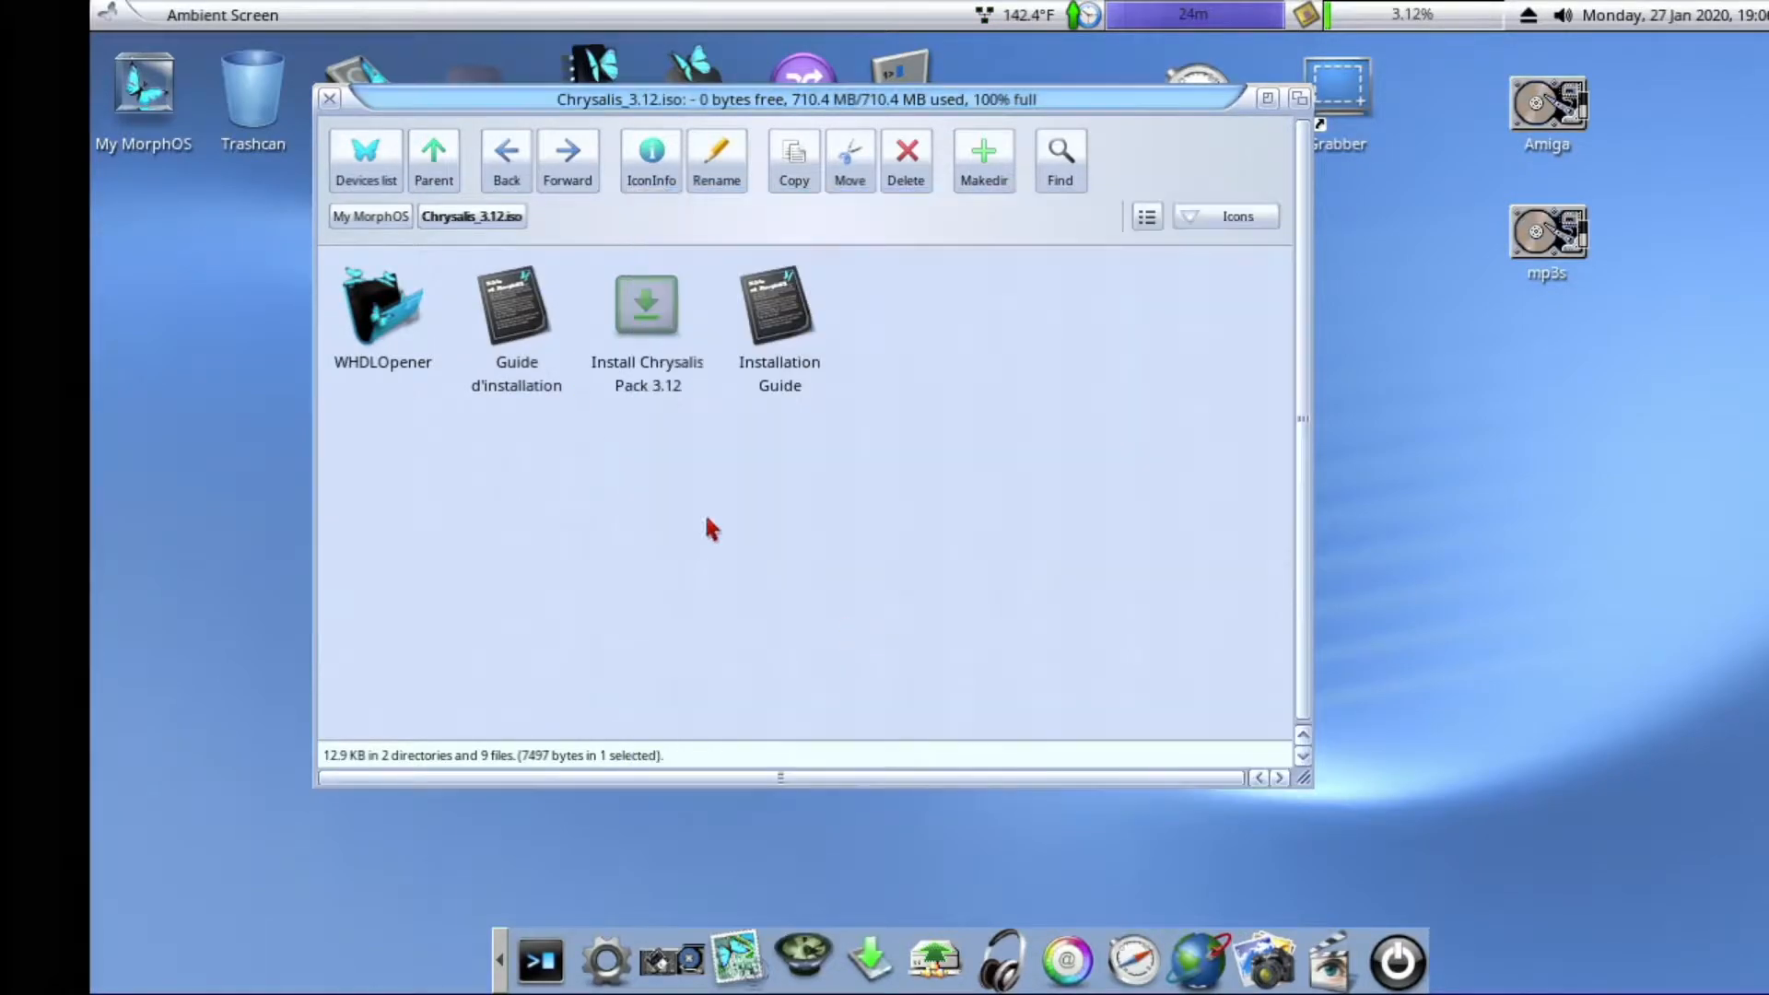
Step: Open the System volume from My MorphOS and examine its drawers, AExplorer and the MorphOS.readme file
left_click(343, 210)
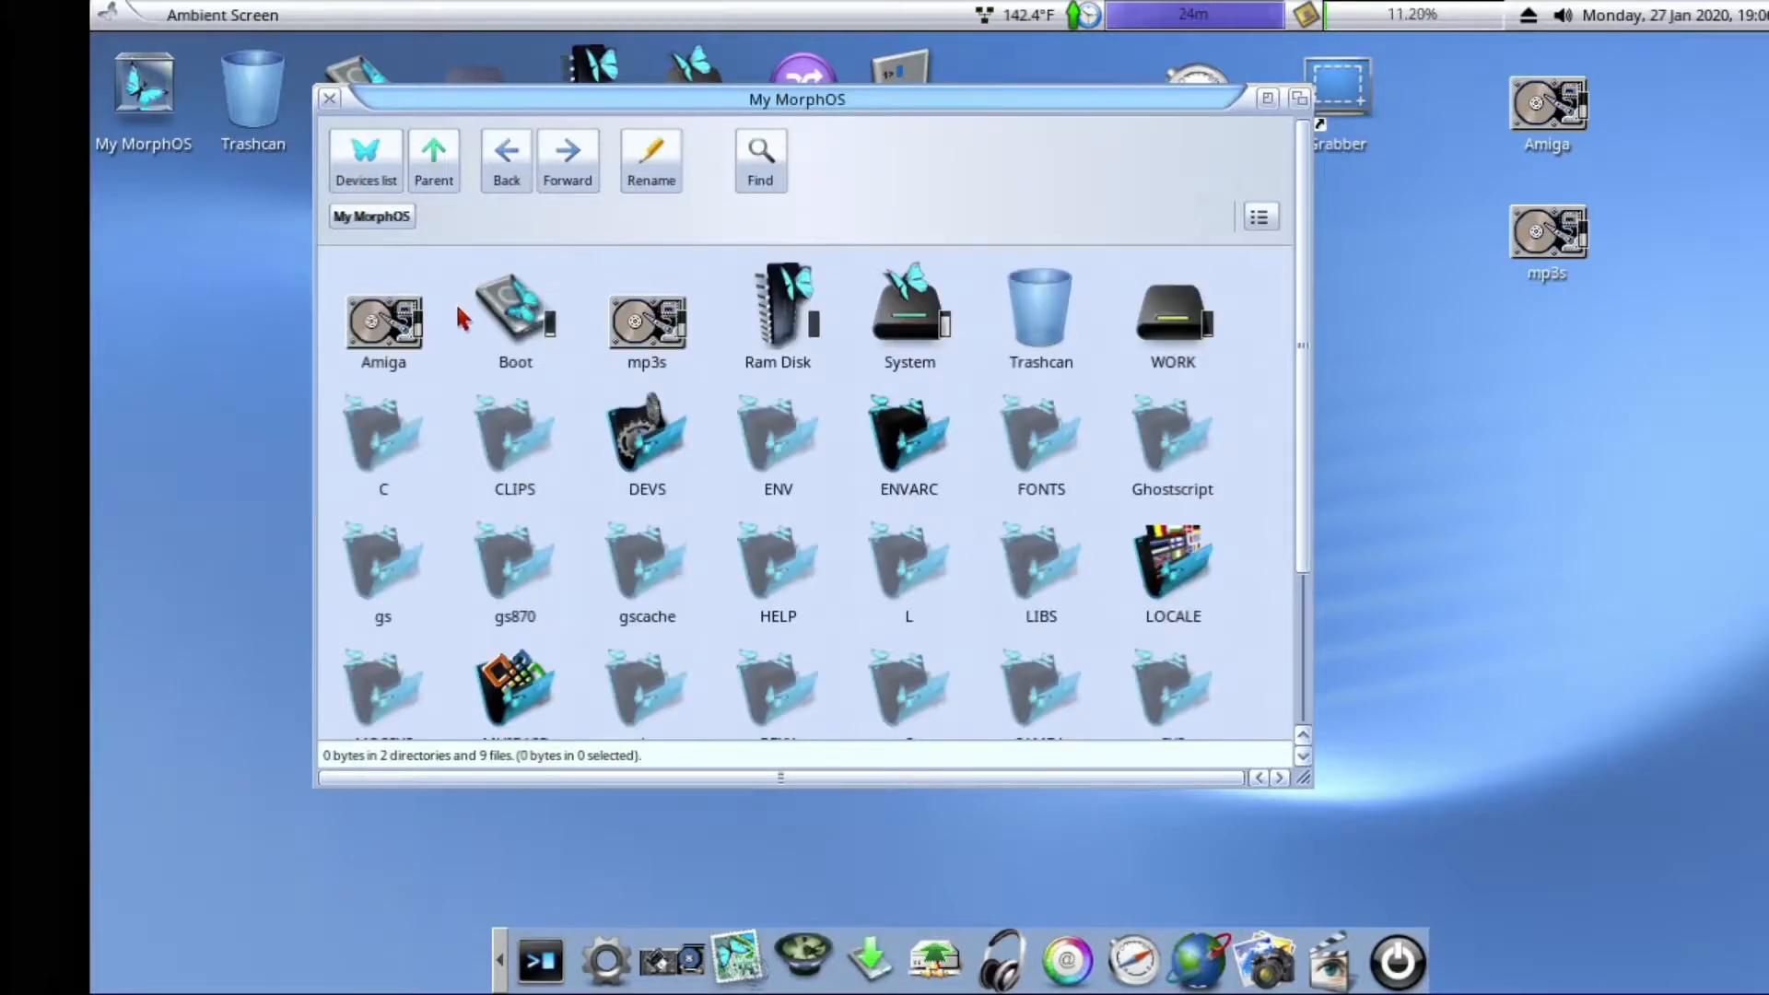
double_click(931, 327)
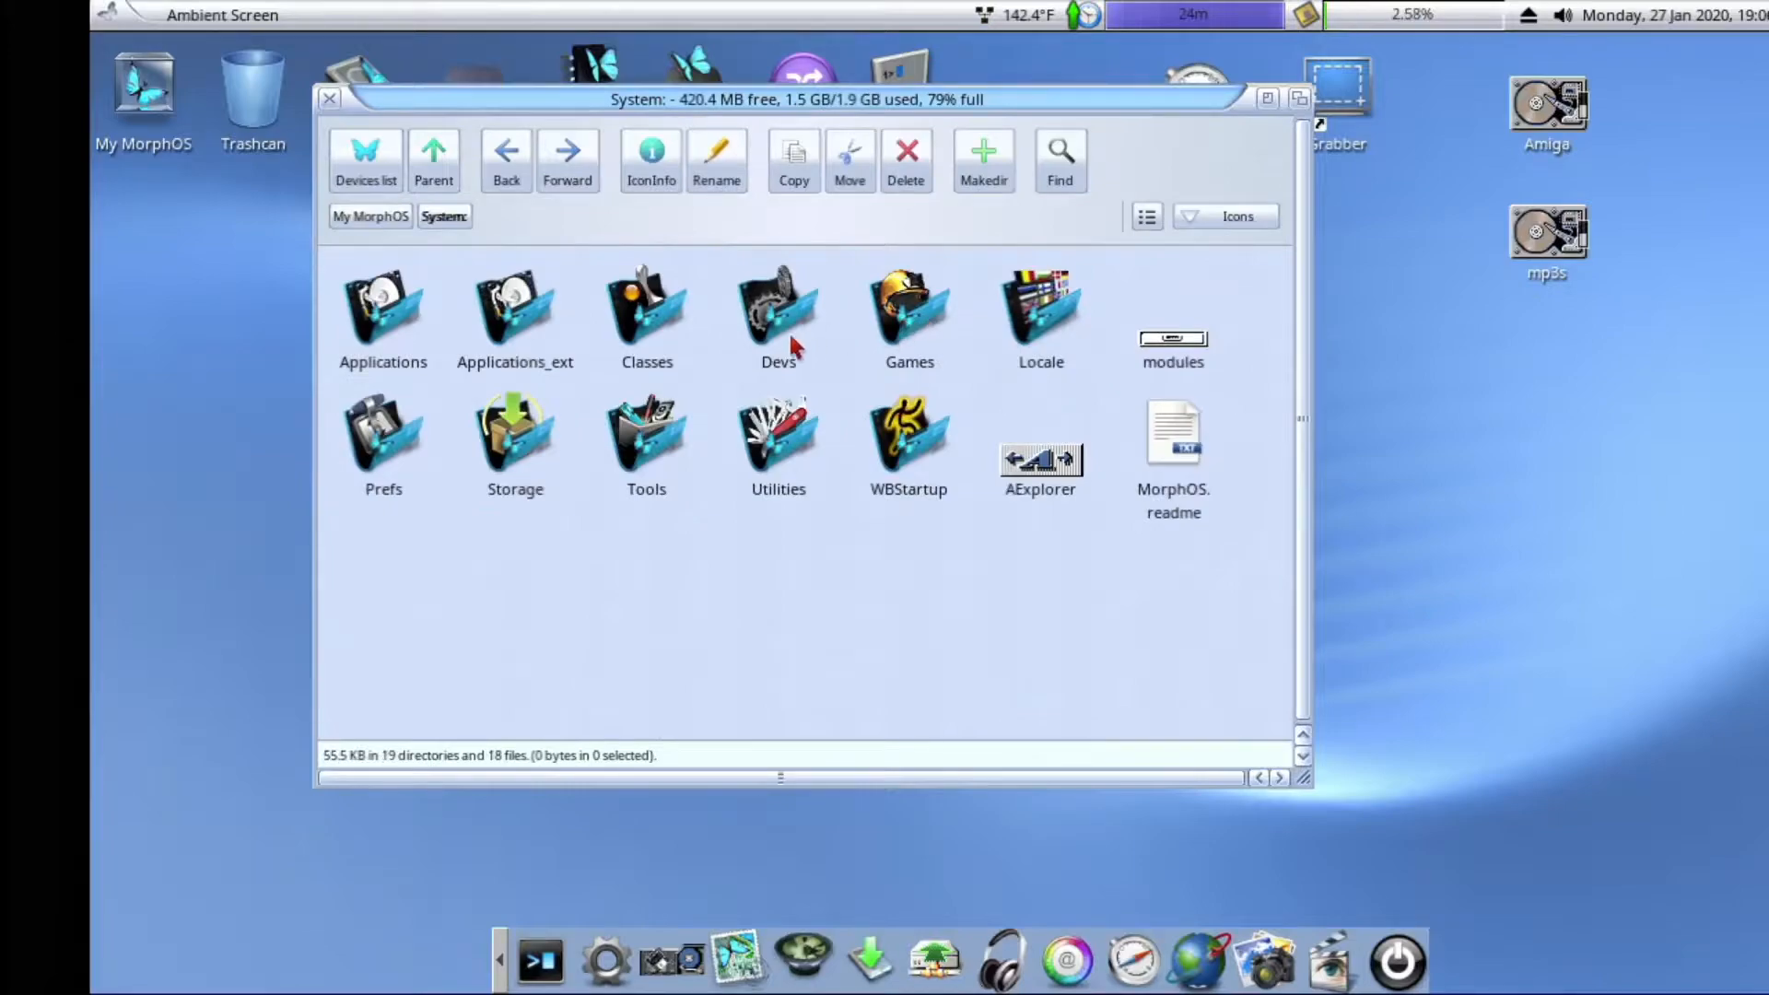
left_click(398, 314)
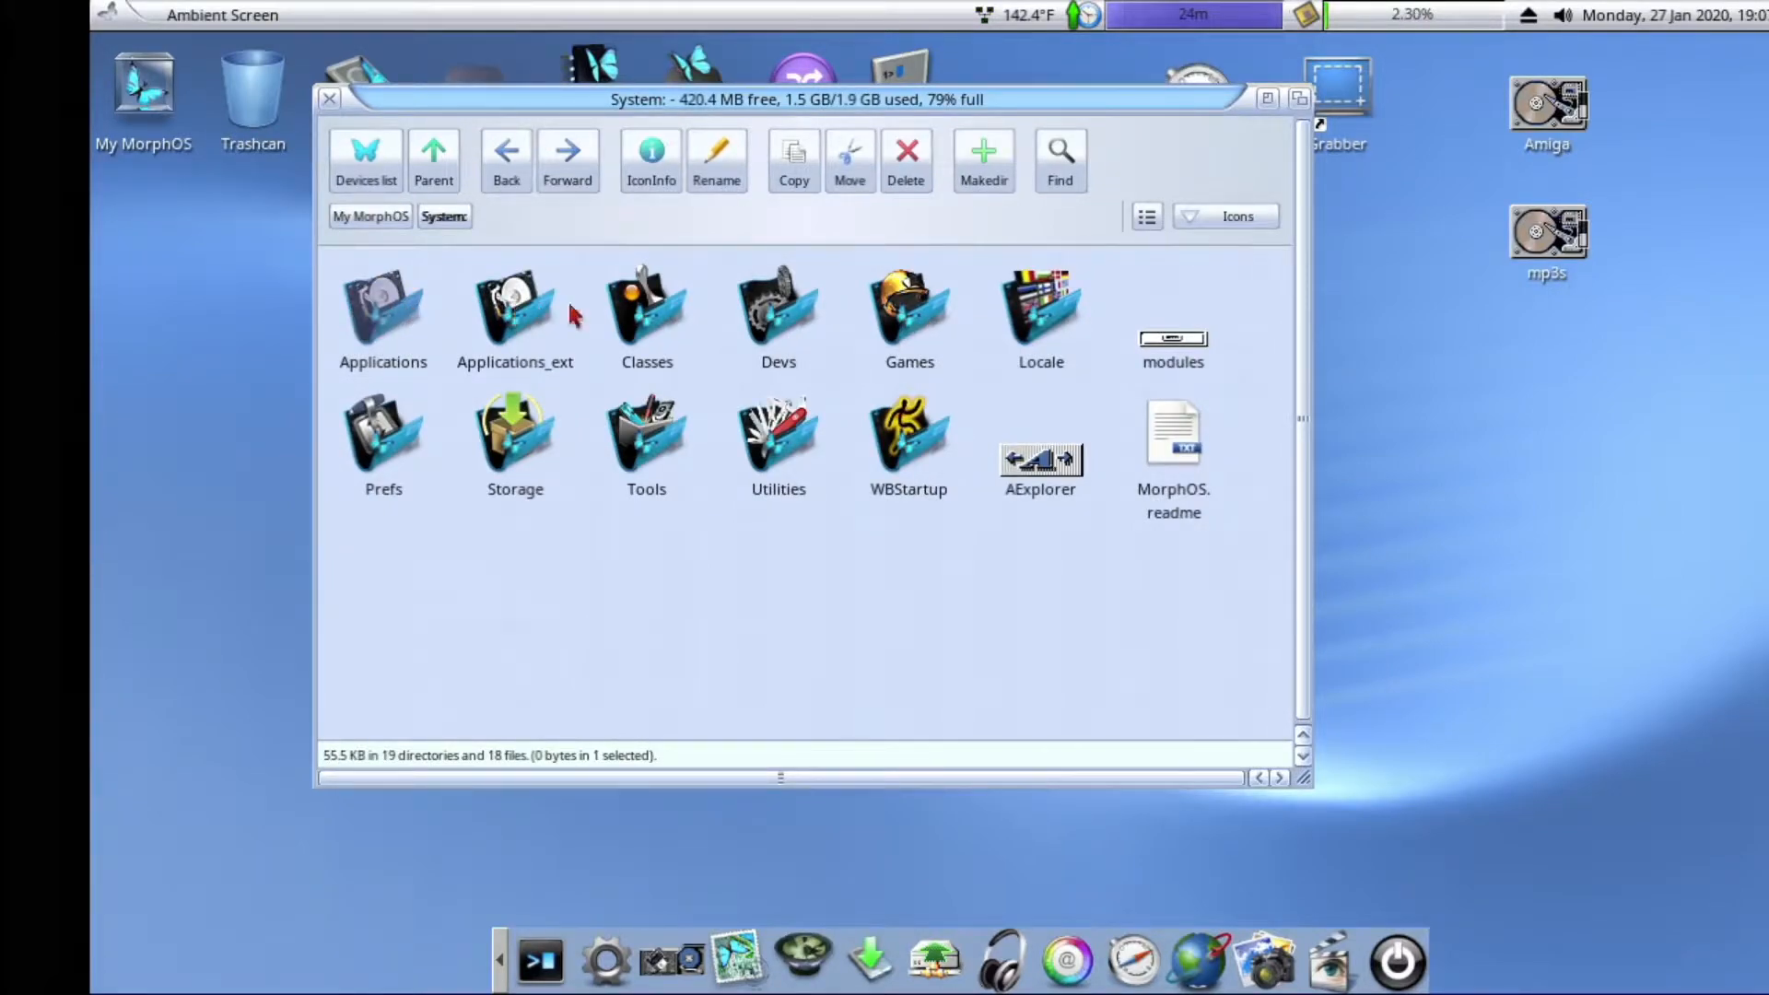
left_click(650, 313)
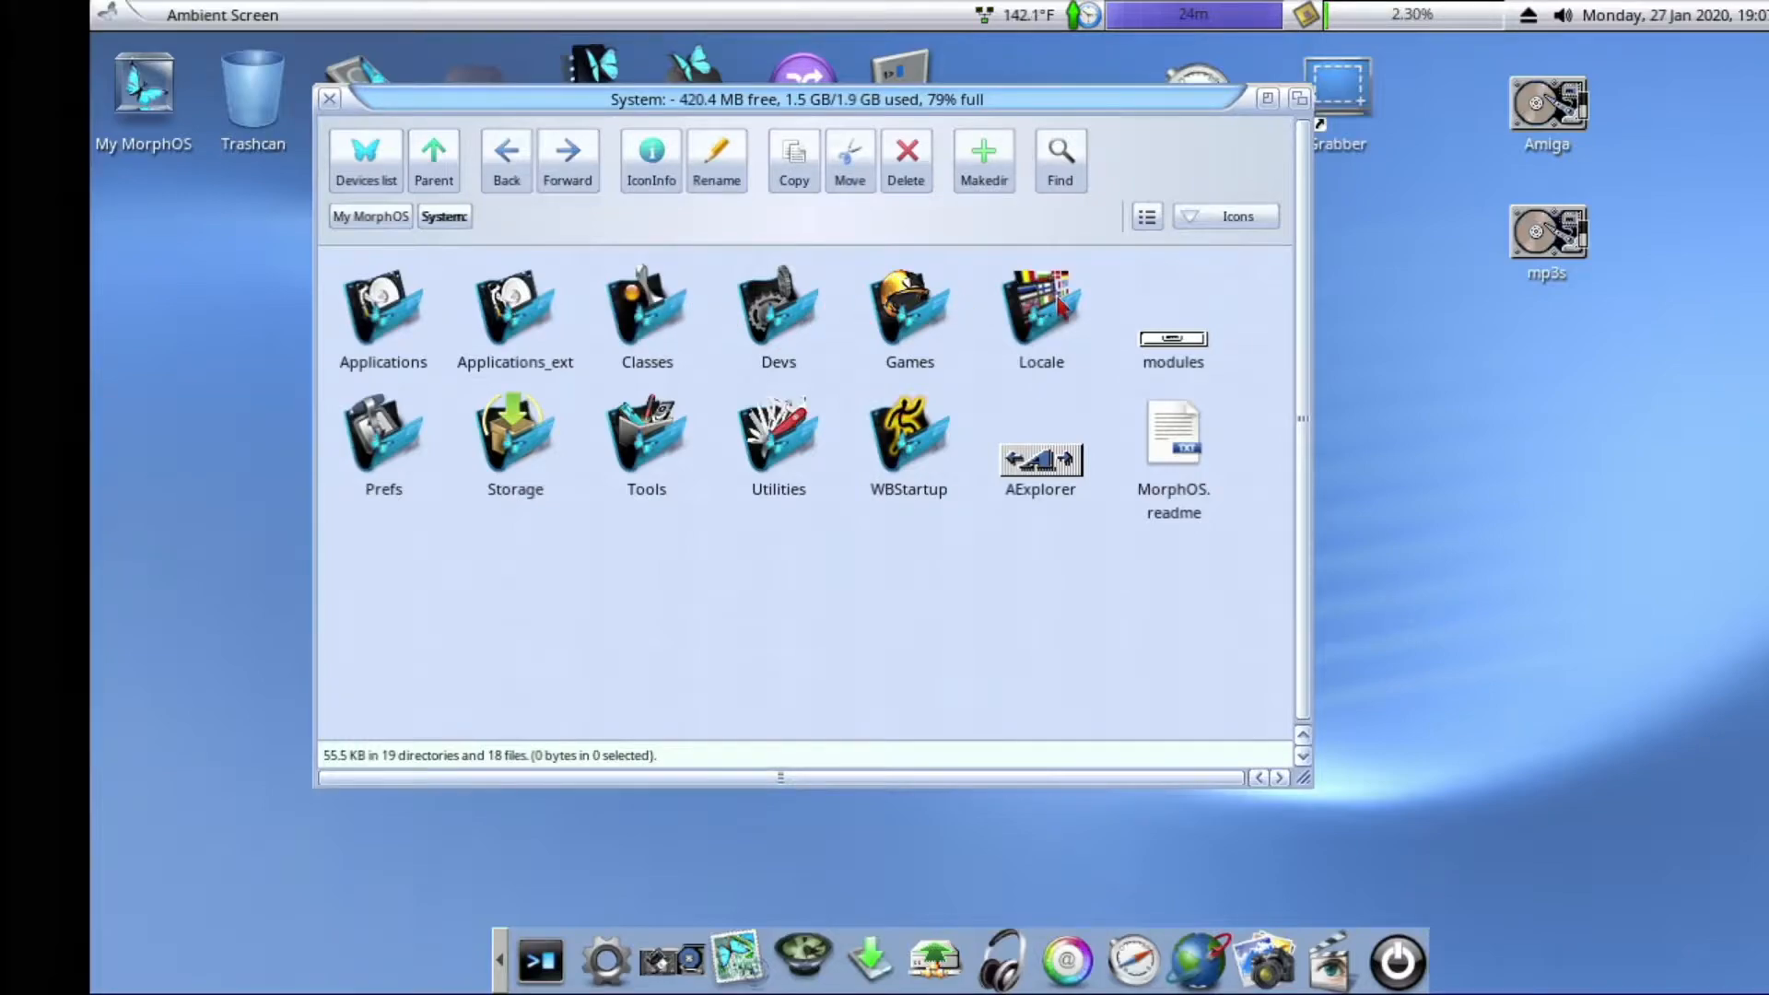
left_click(1041, 327)
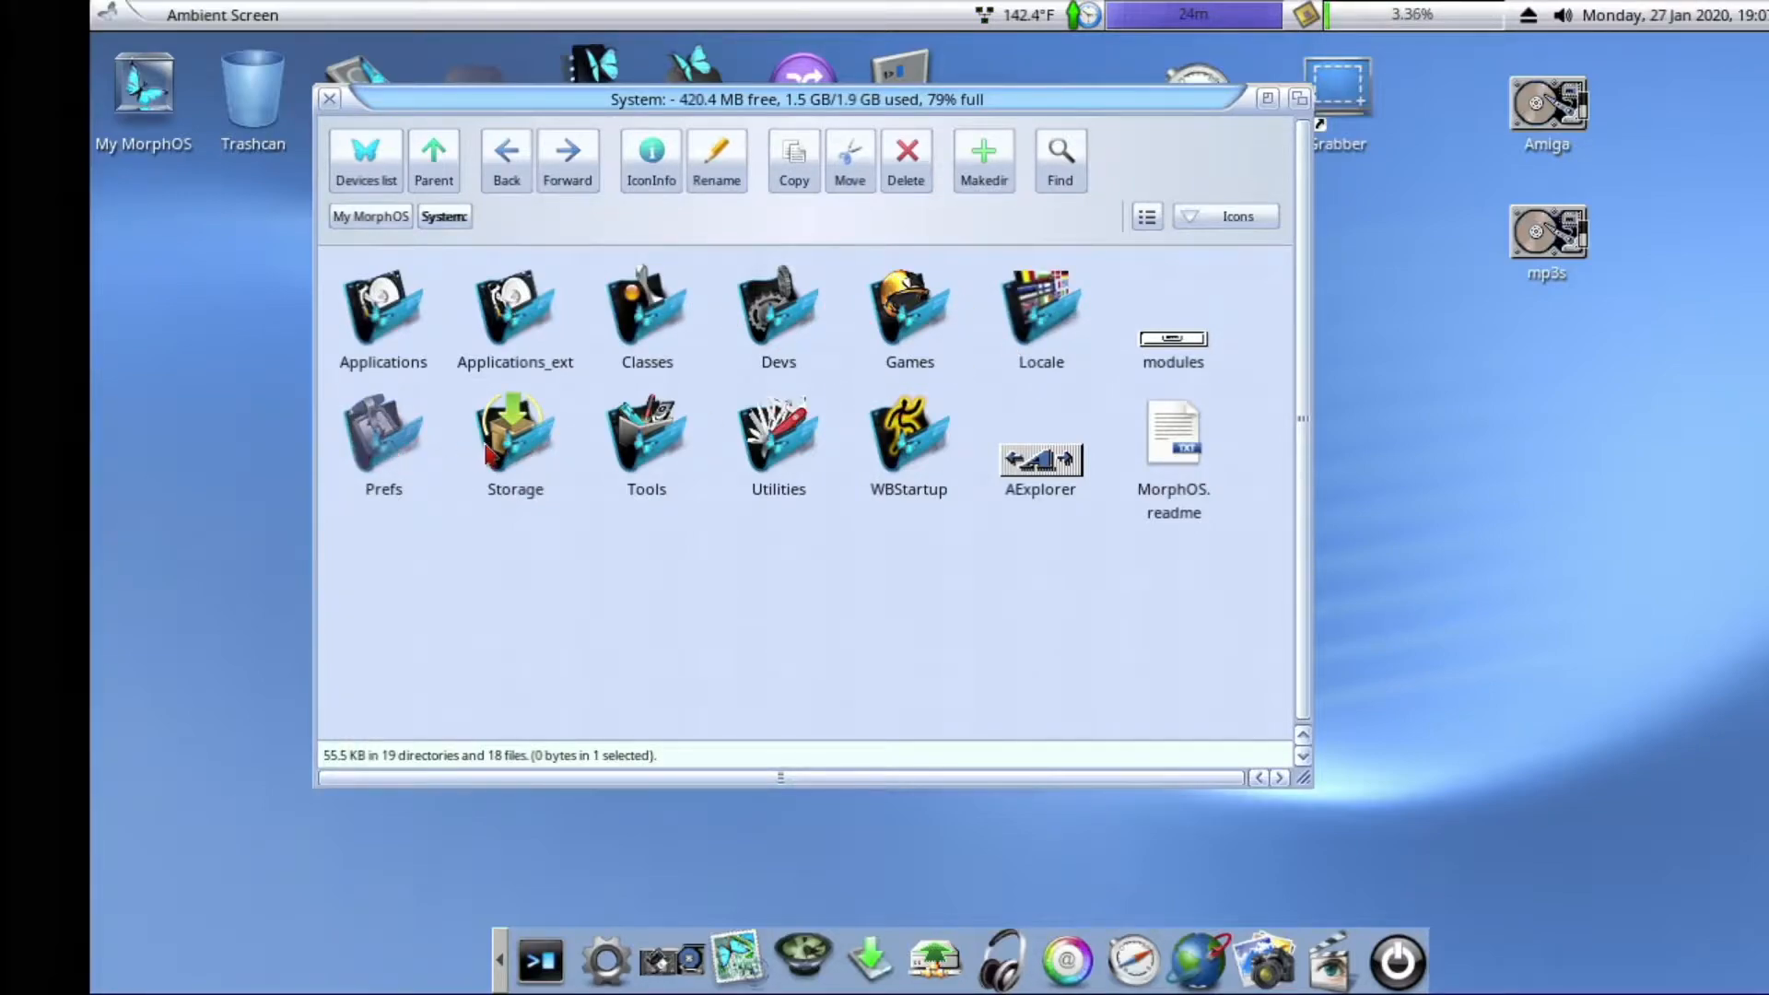
left_click(777, 447)
left_click(933, 440)
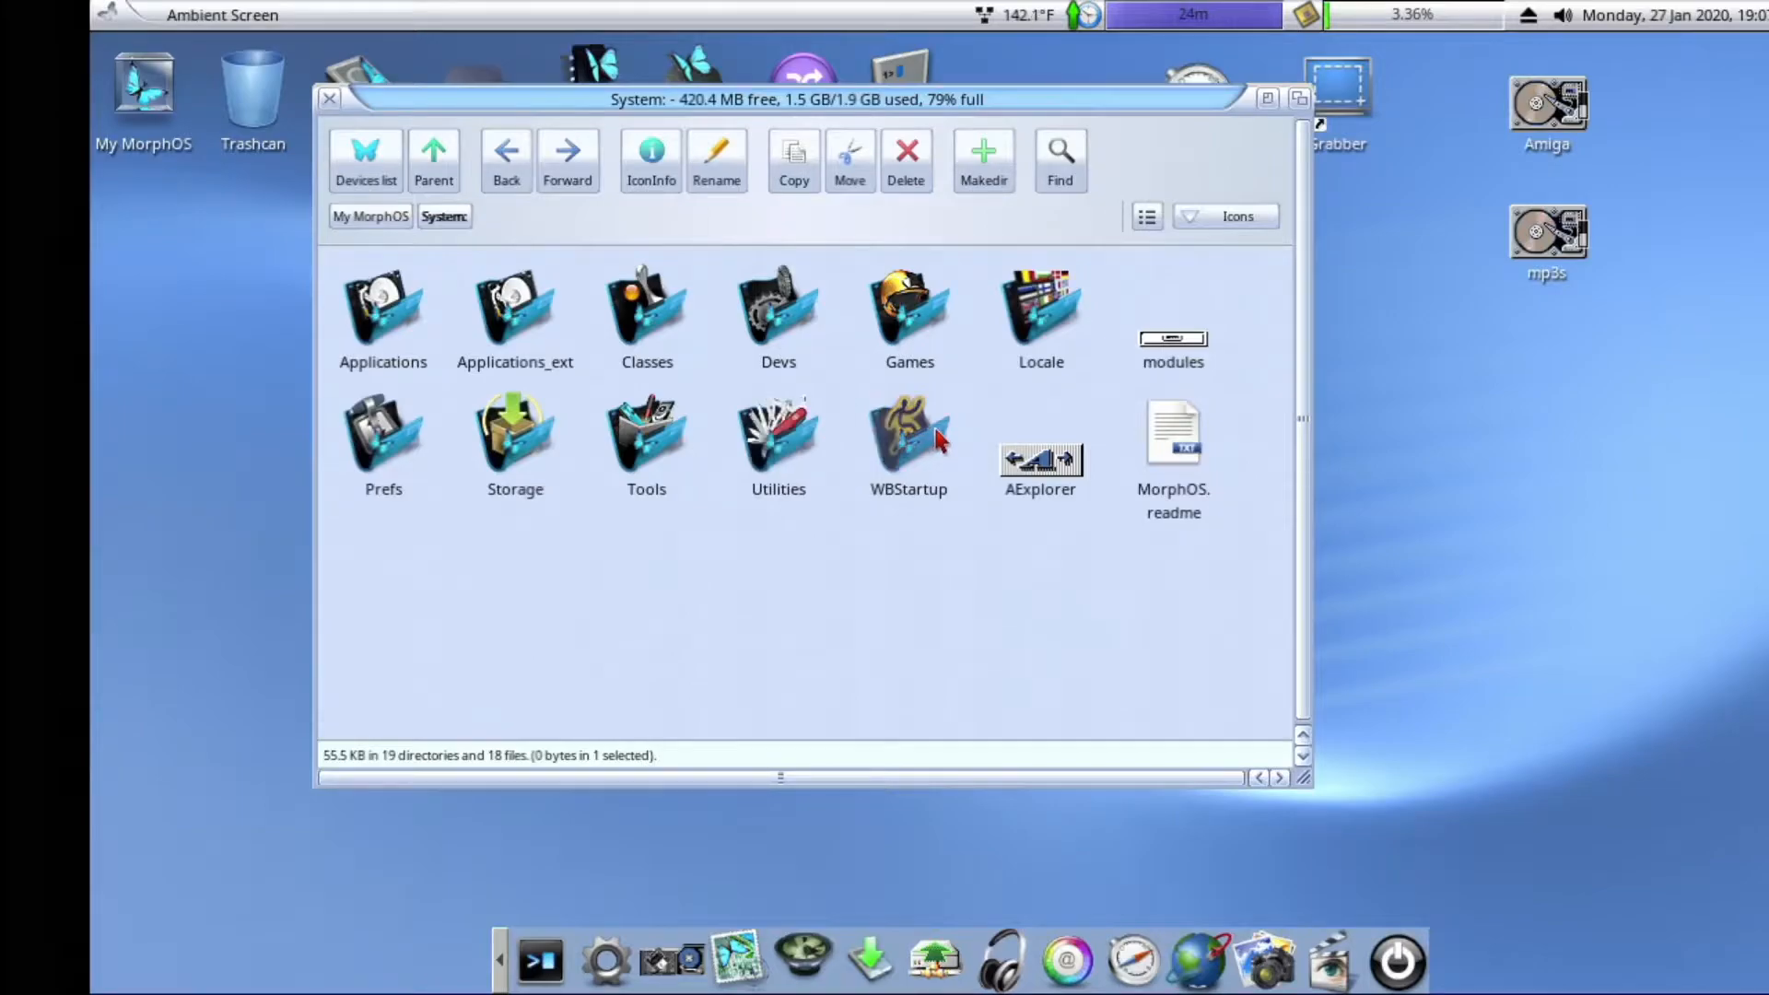
double_click(1066, 474)
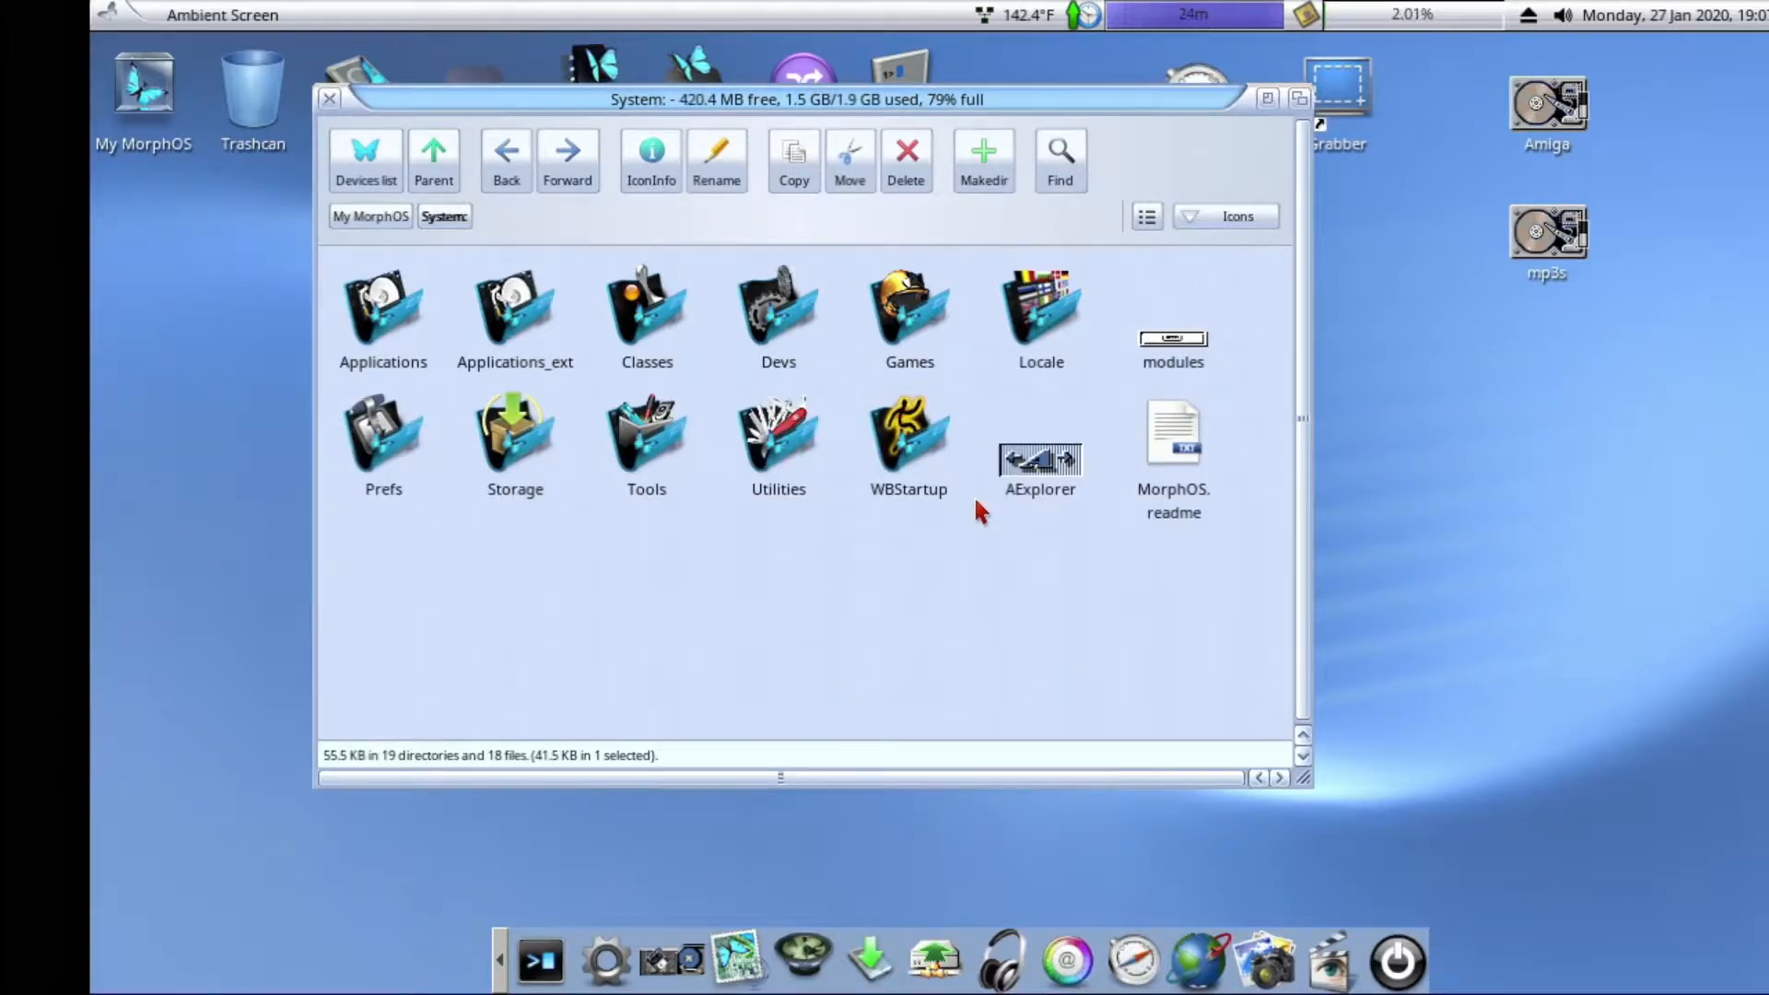
double_click(1043, 461)
left_click(1174, 428)
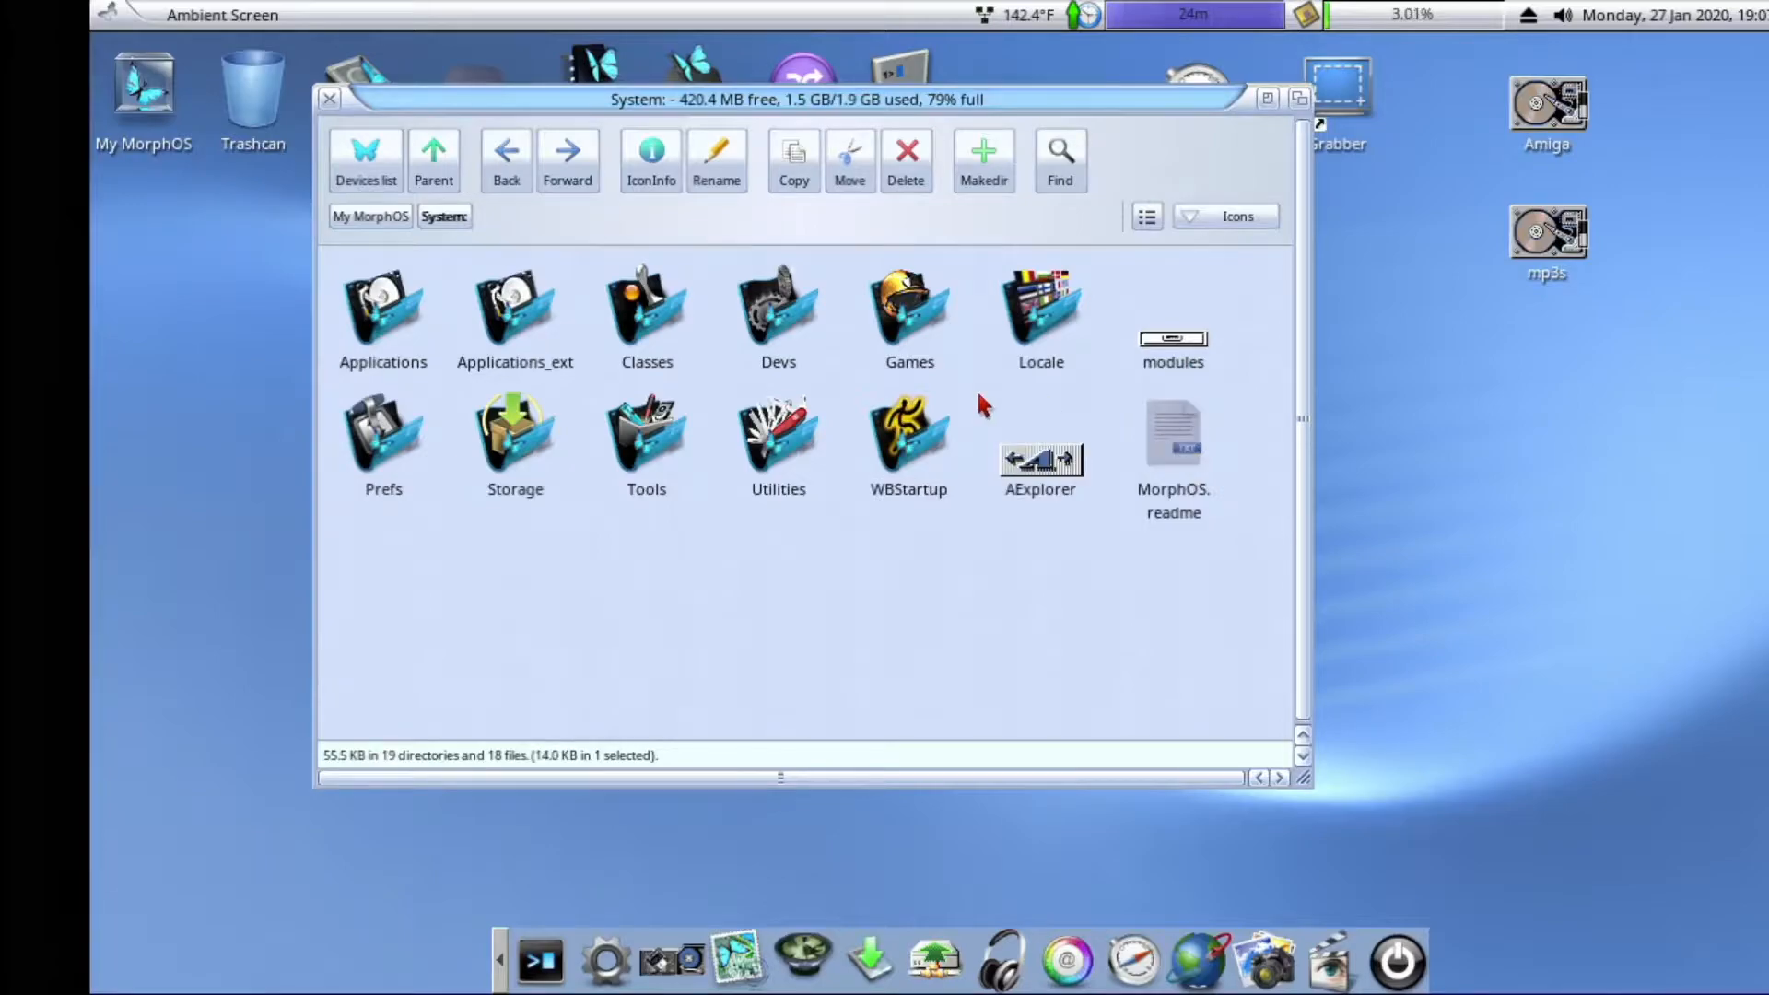
left_click(1019, 392)
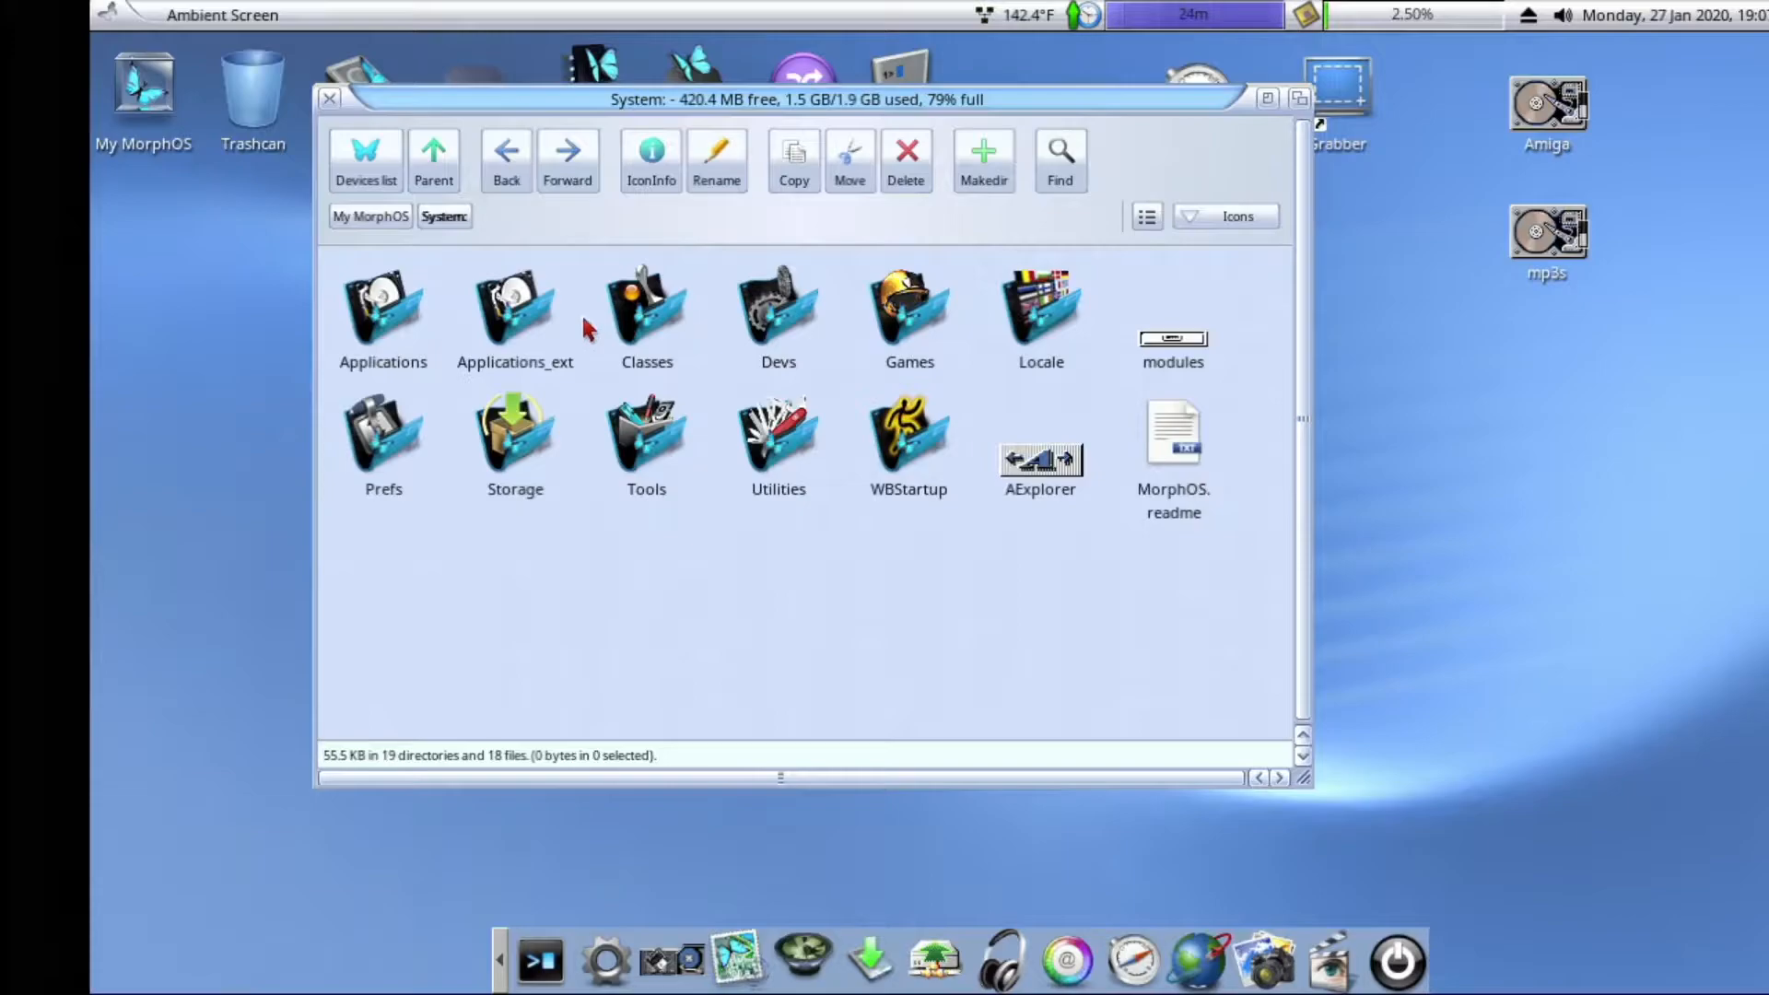
Step: Open Applications_ext on the System volume and look through its Audio and Desktop drawers
double_click(539, 324)
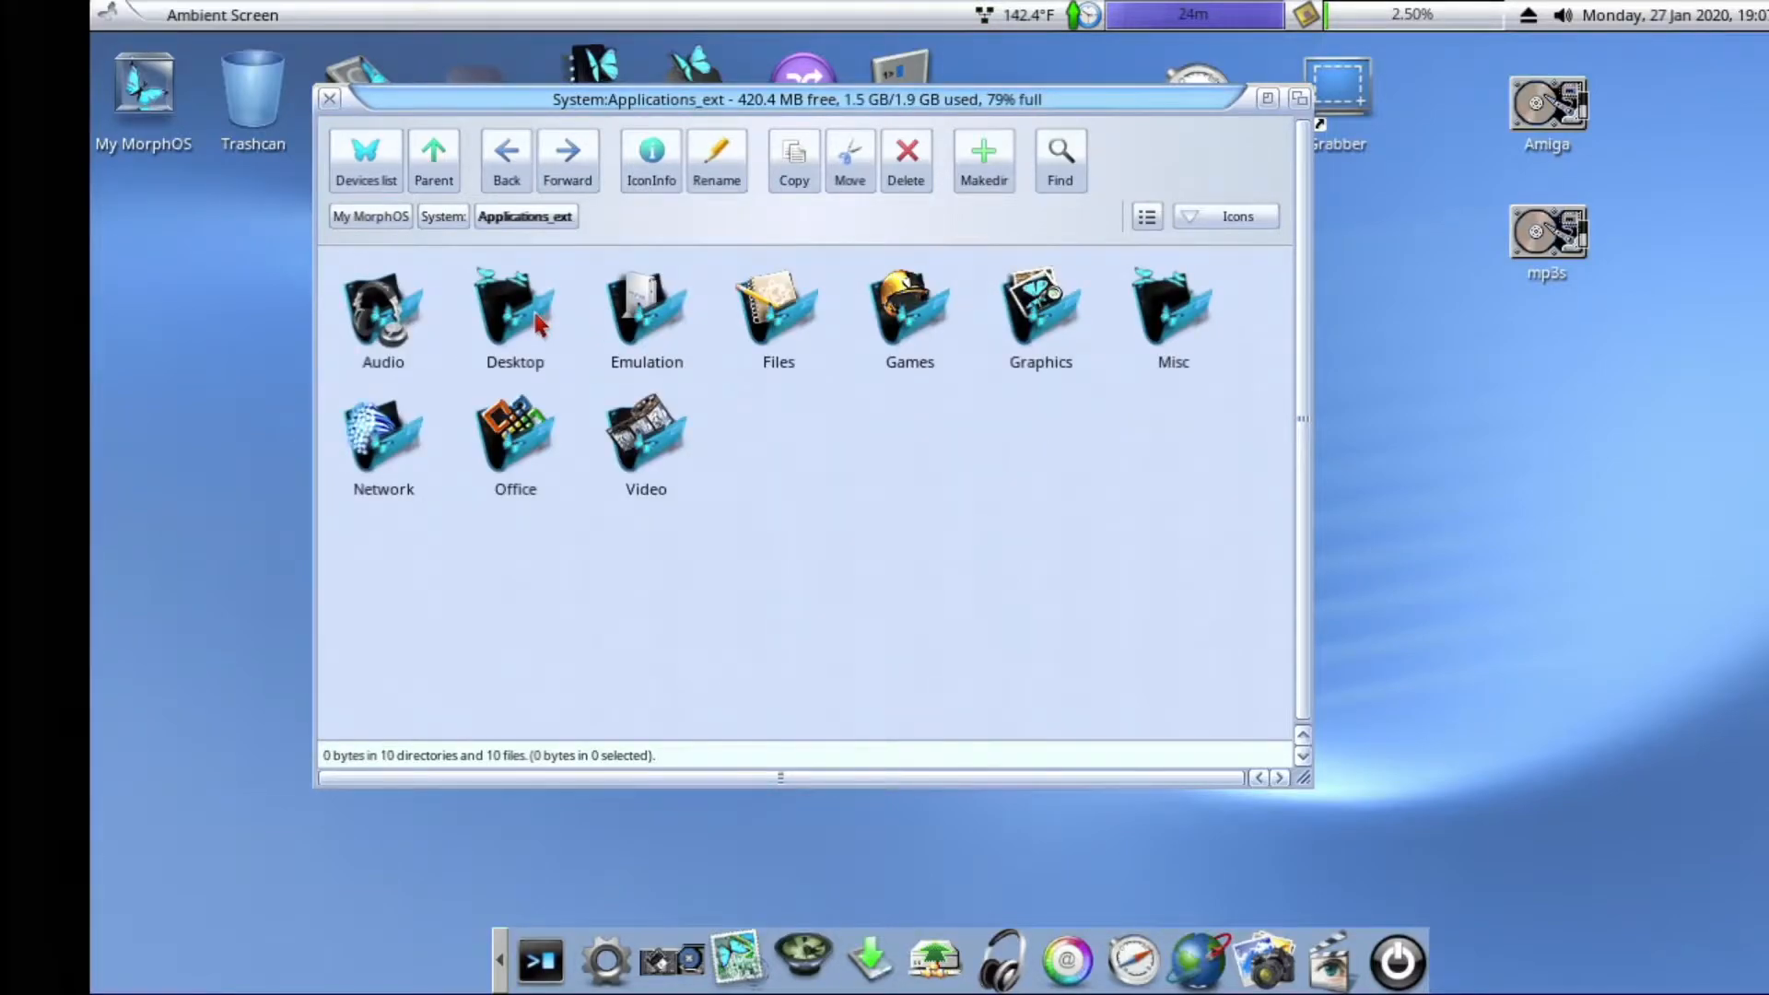
double_click(409, 310)
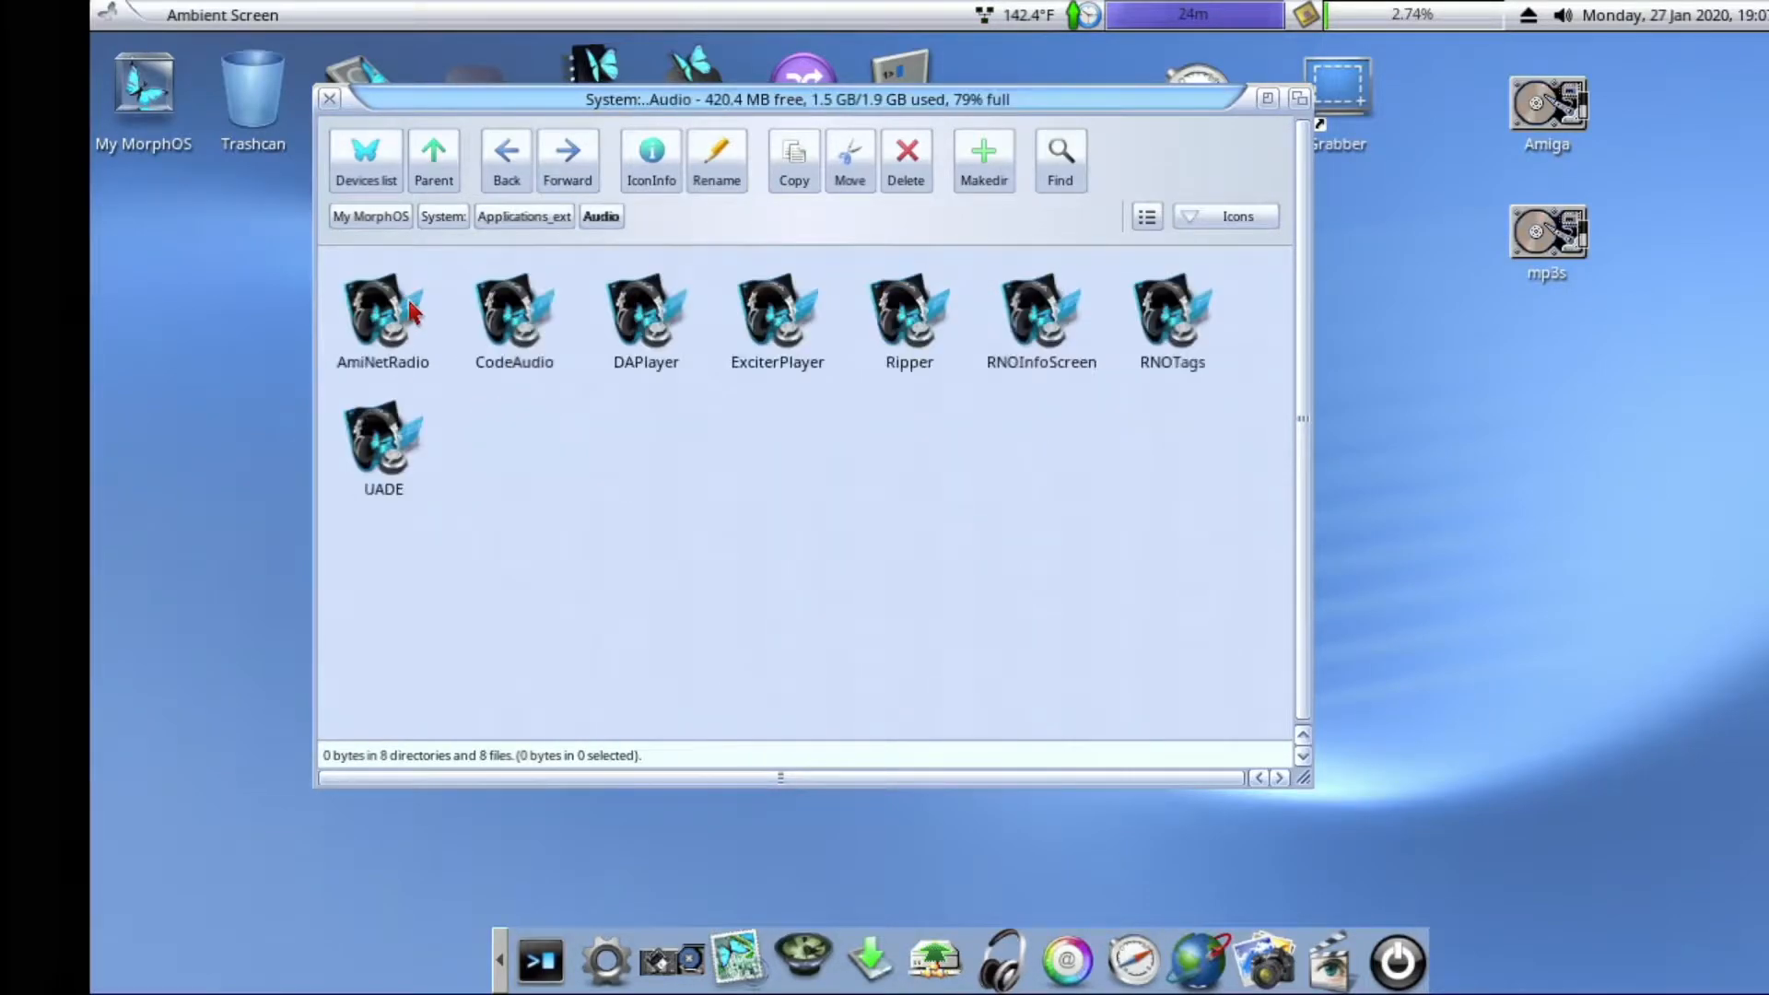
left_click(438, 166)
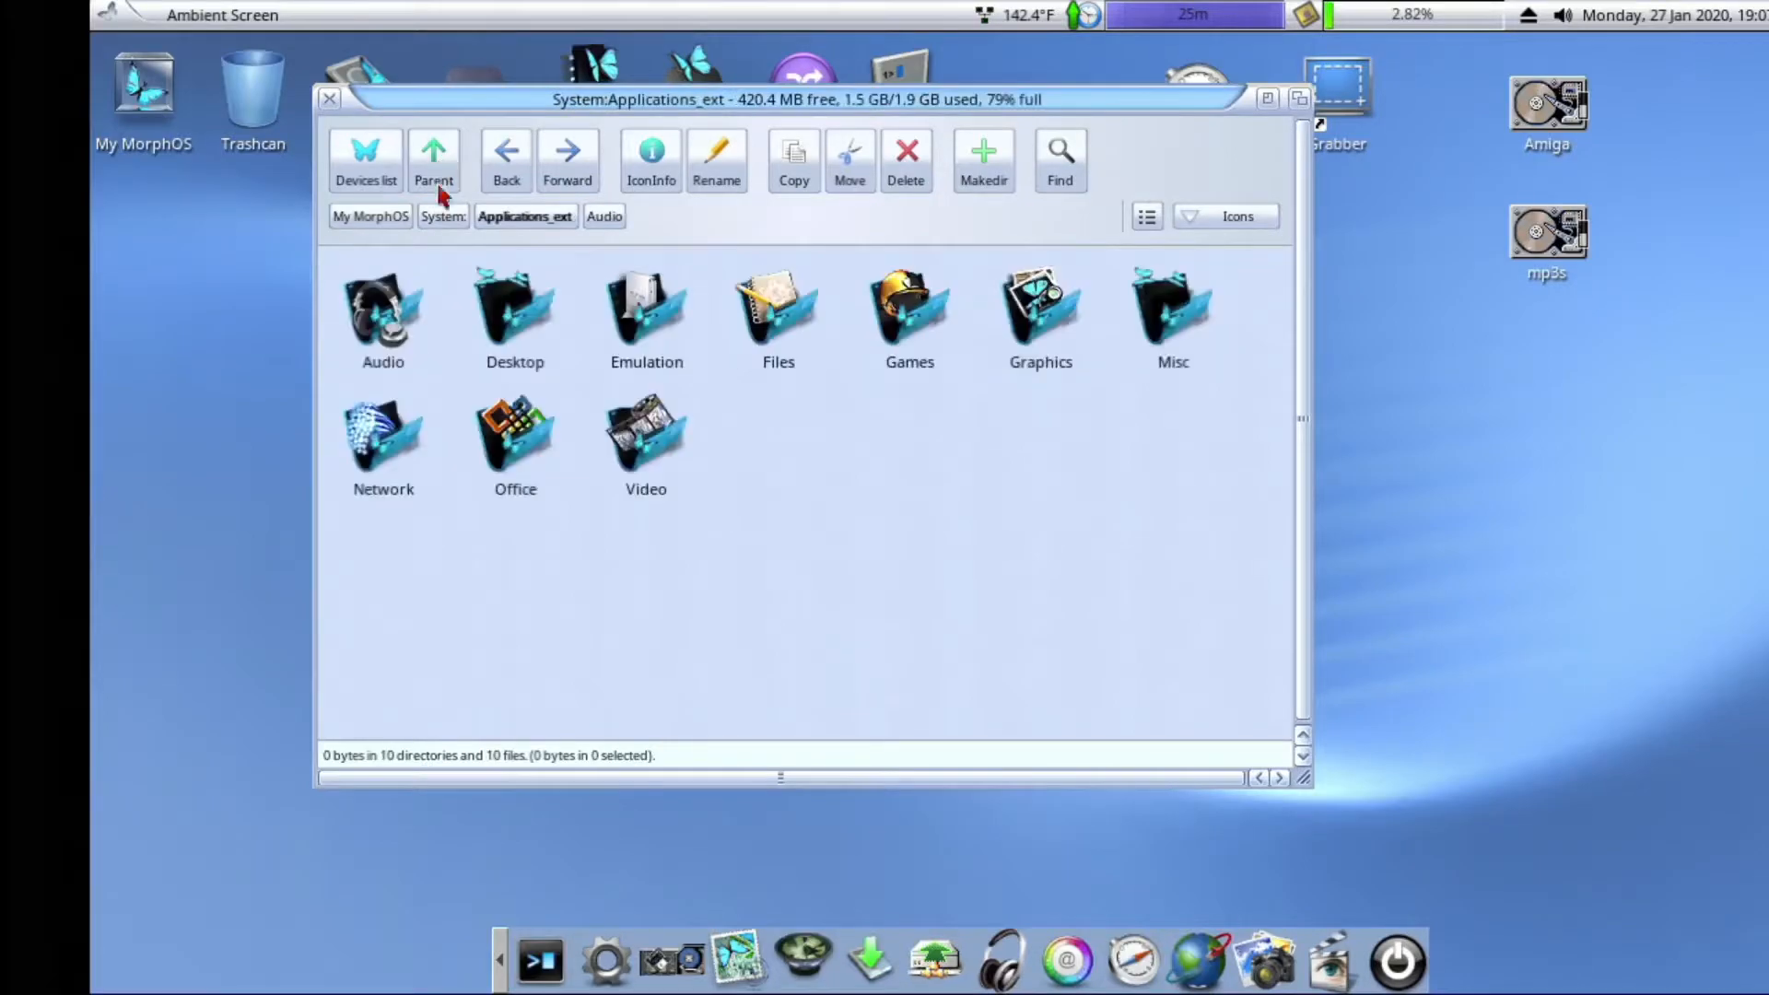
double_click(538, 334)
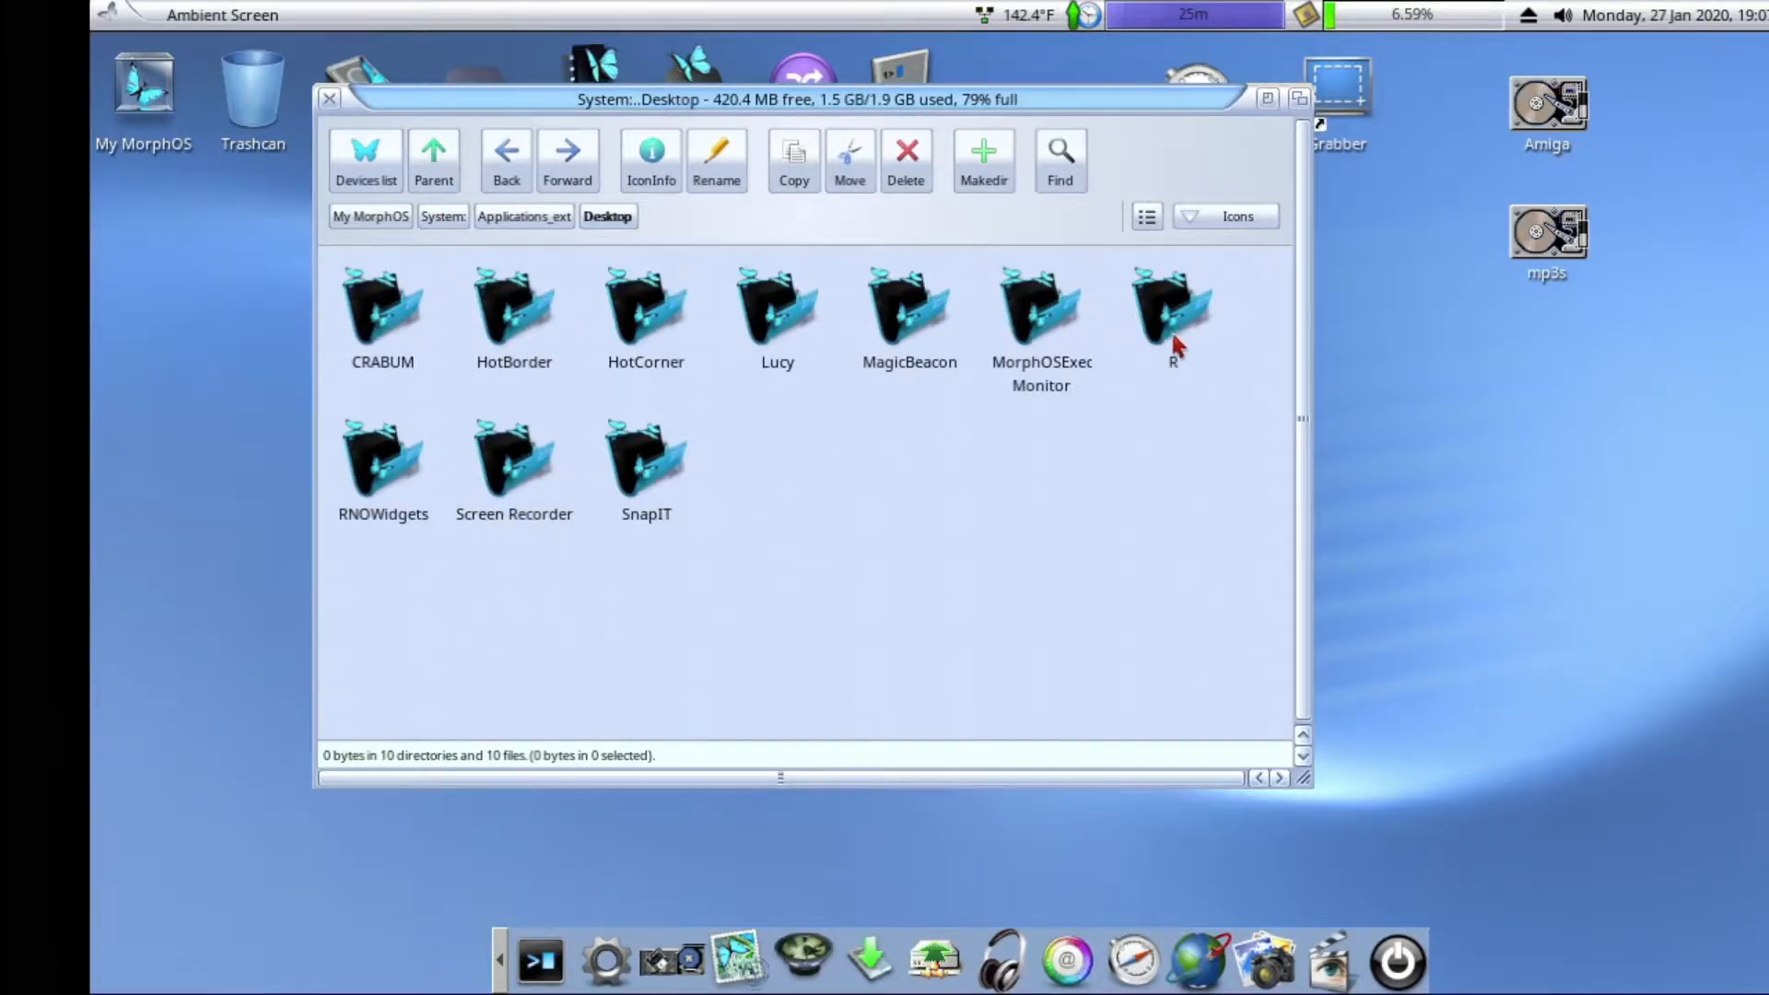
left_click_drag(450, 98, 445, 117)
left_click(421, 184)
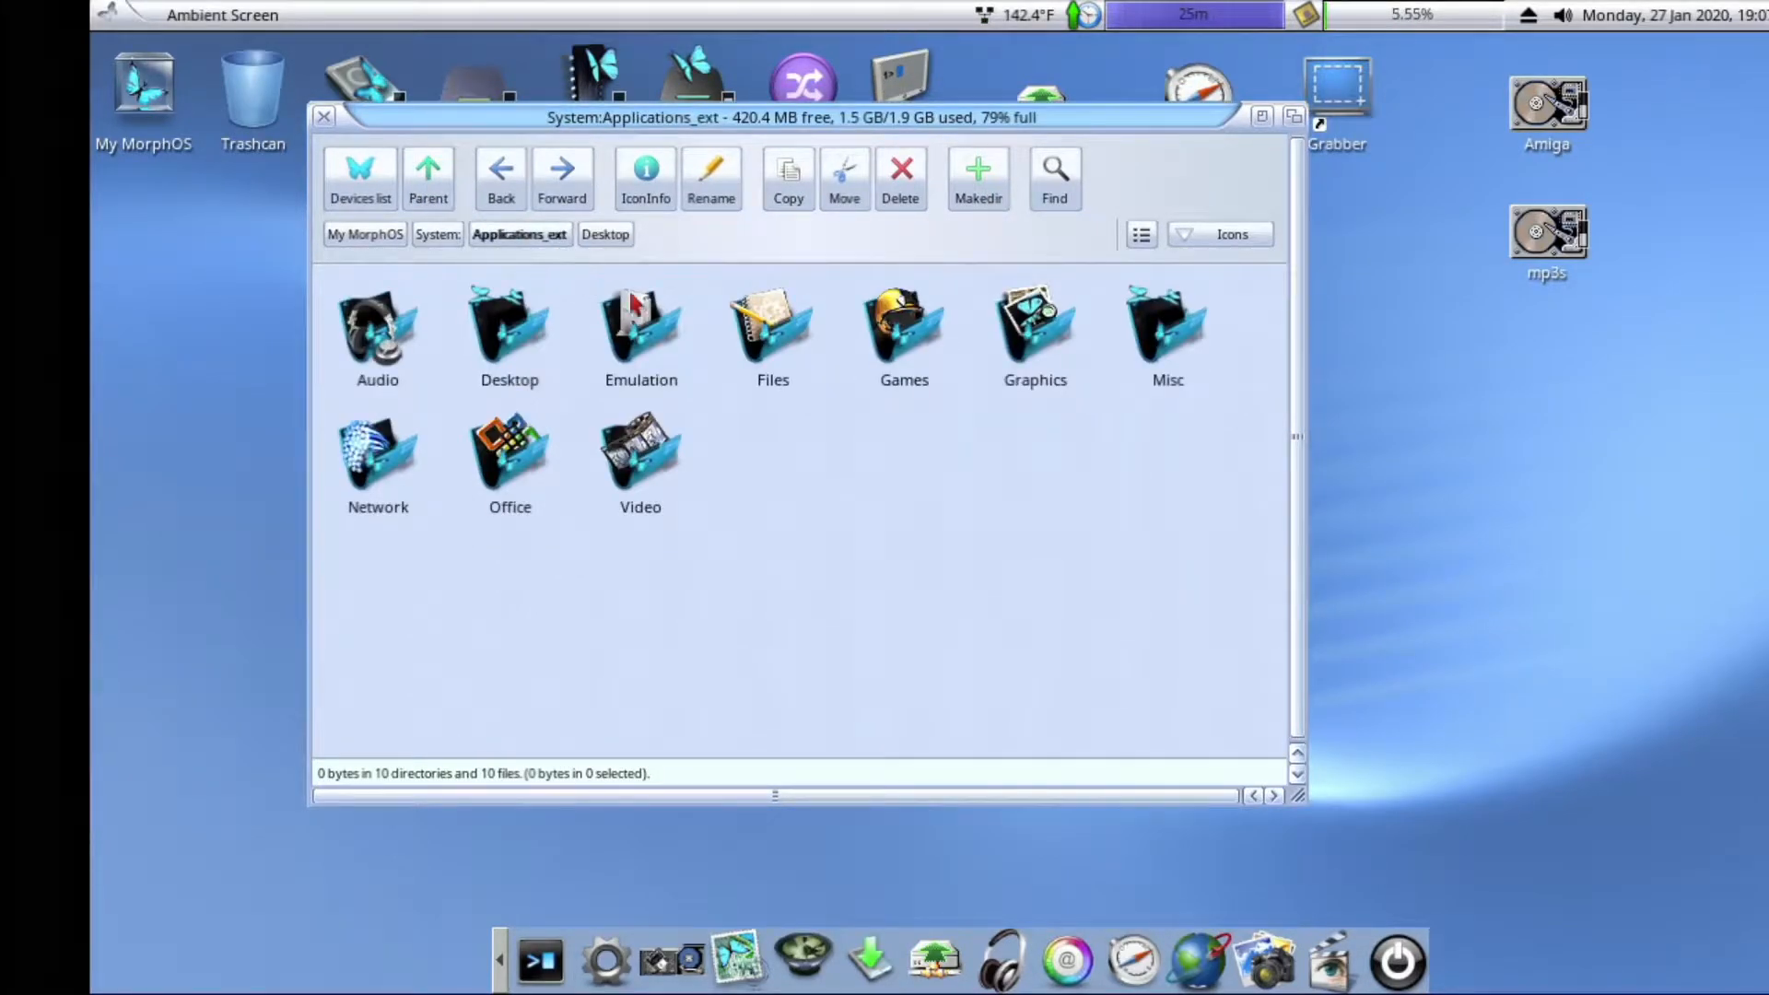
Step: Examine the emulators in the Emulation drawer, including E-UAE, MAME, VICE and DOSBox, and close the window
double_click(667, 335)
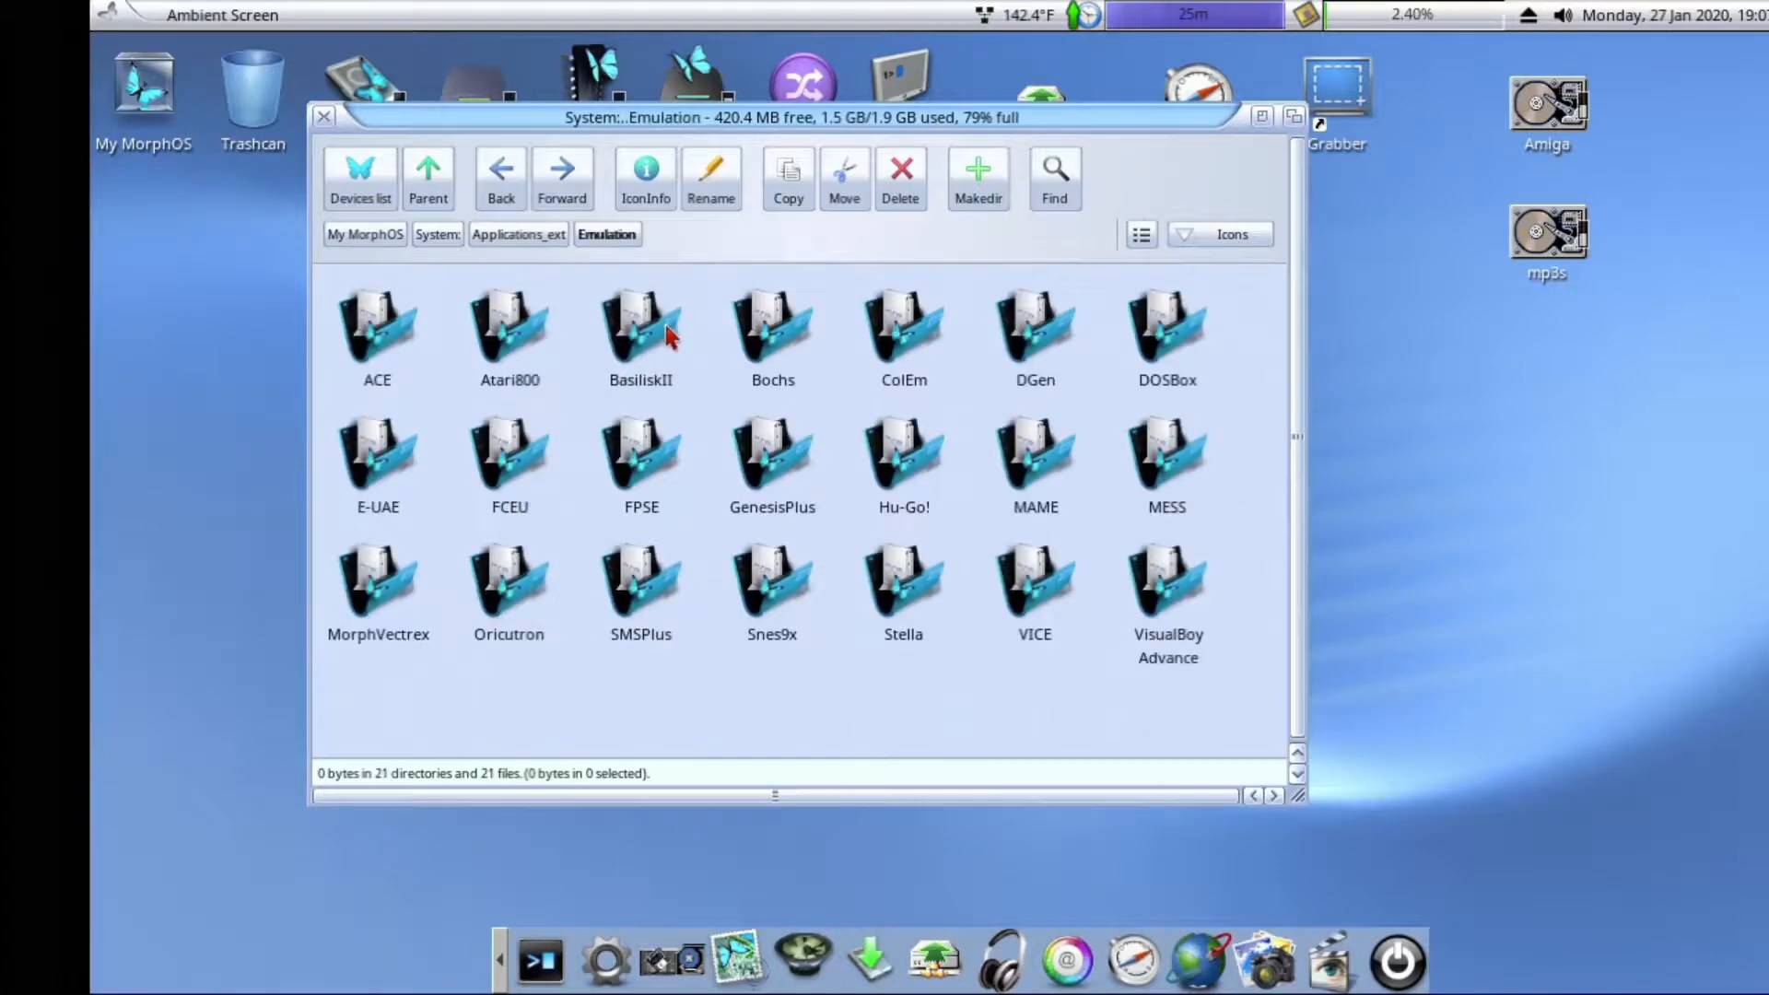
left_click(376, 458)
mouse_move(376, 458)
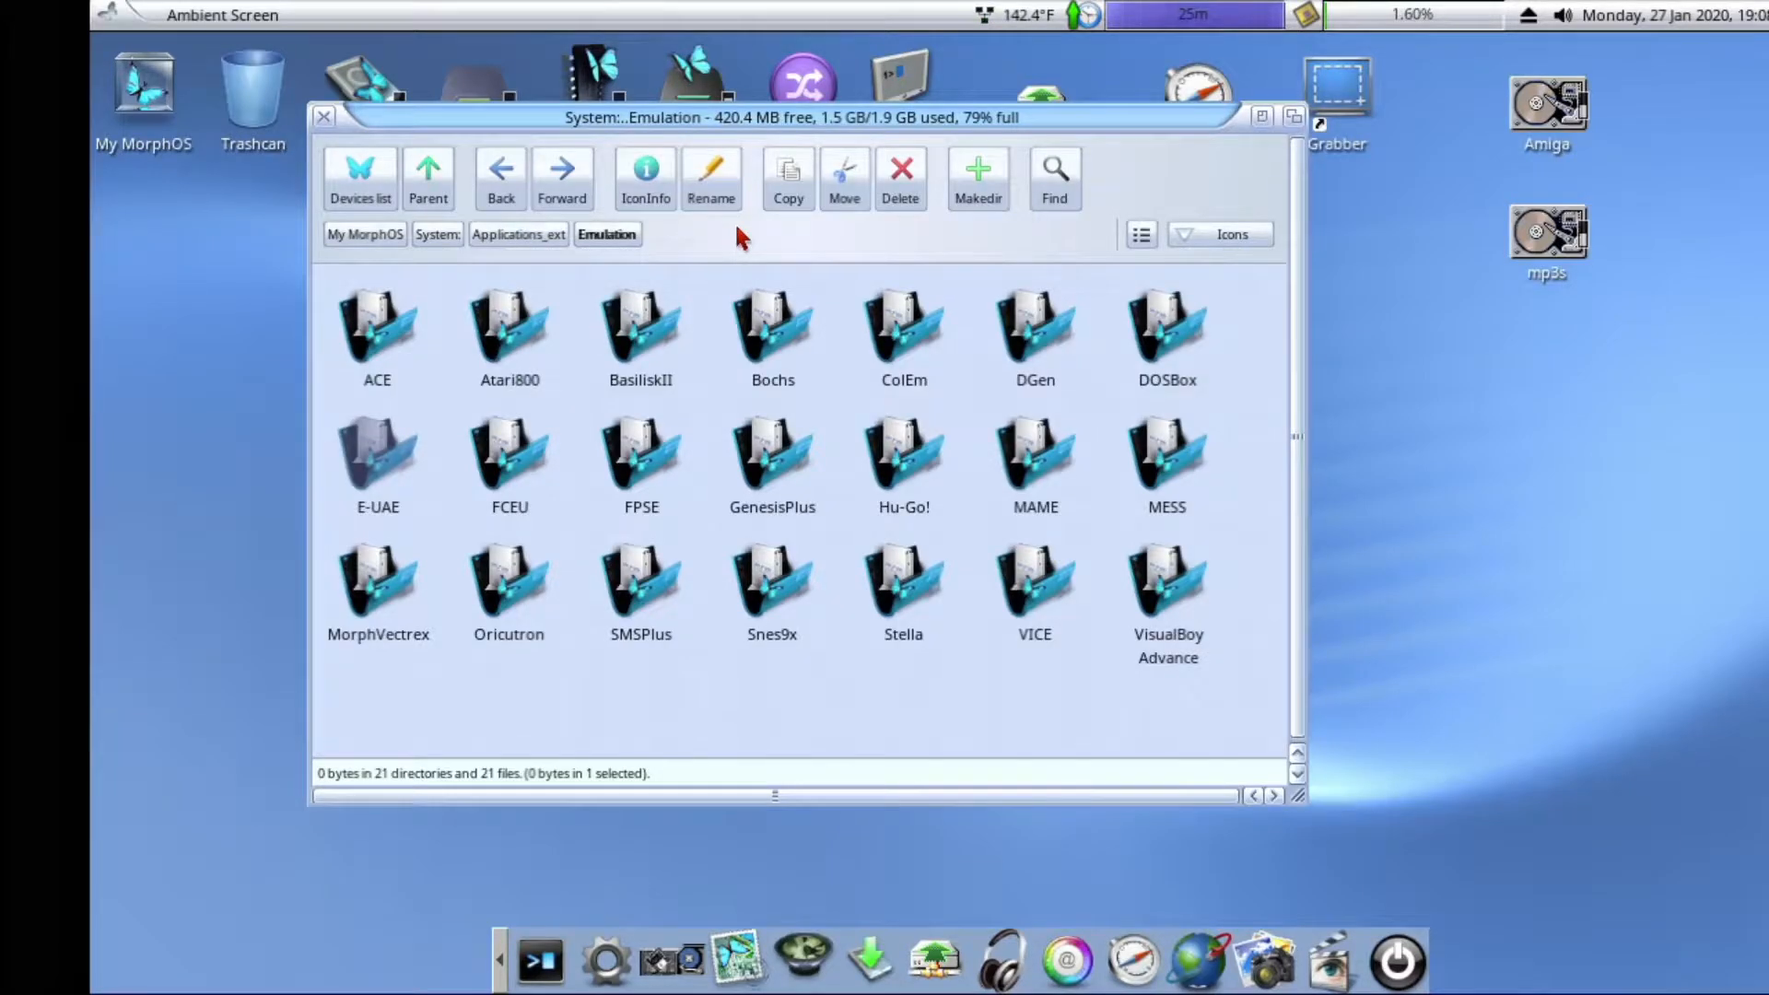
left_click(1036, 456)
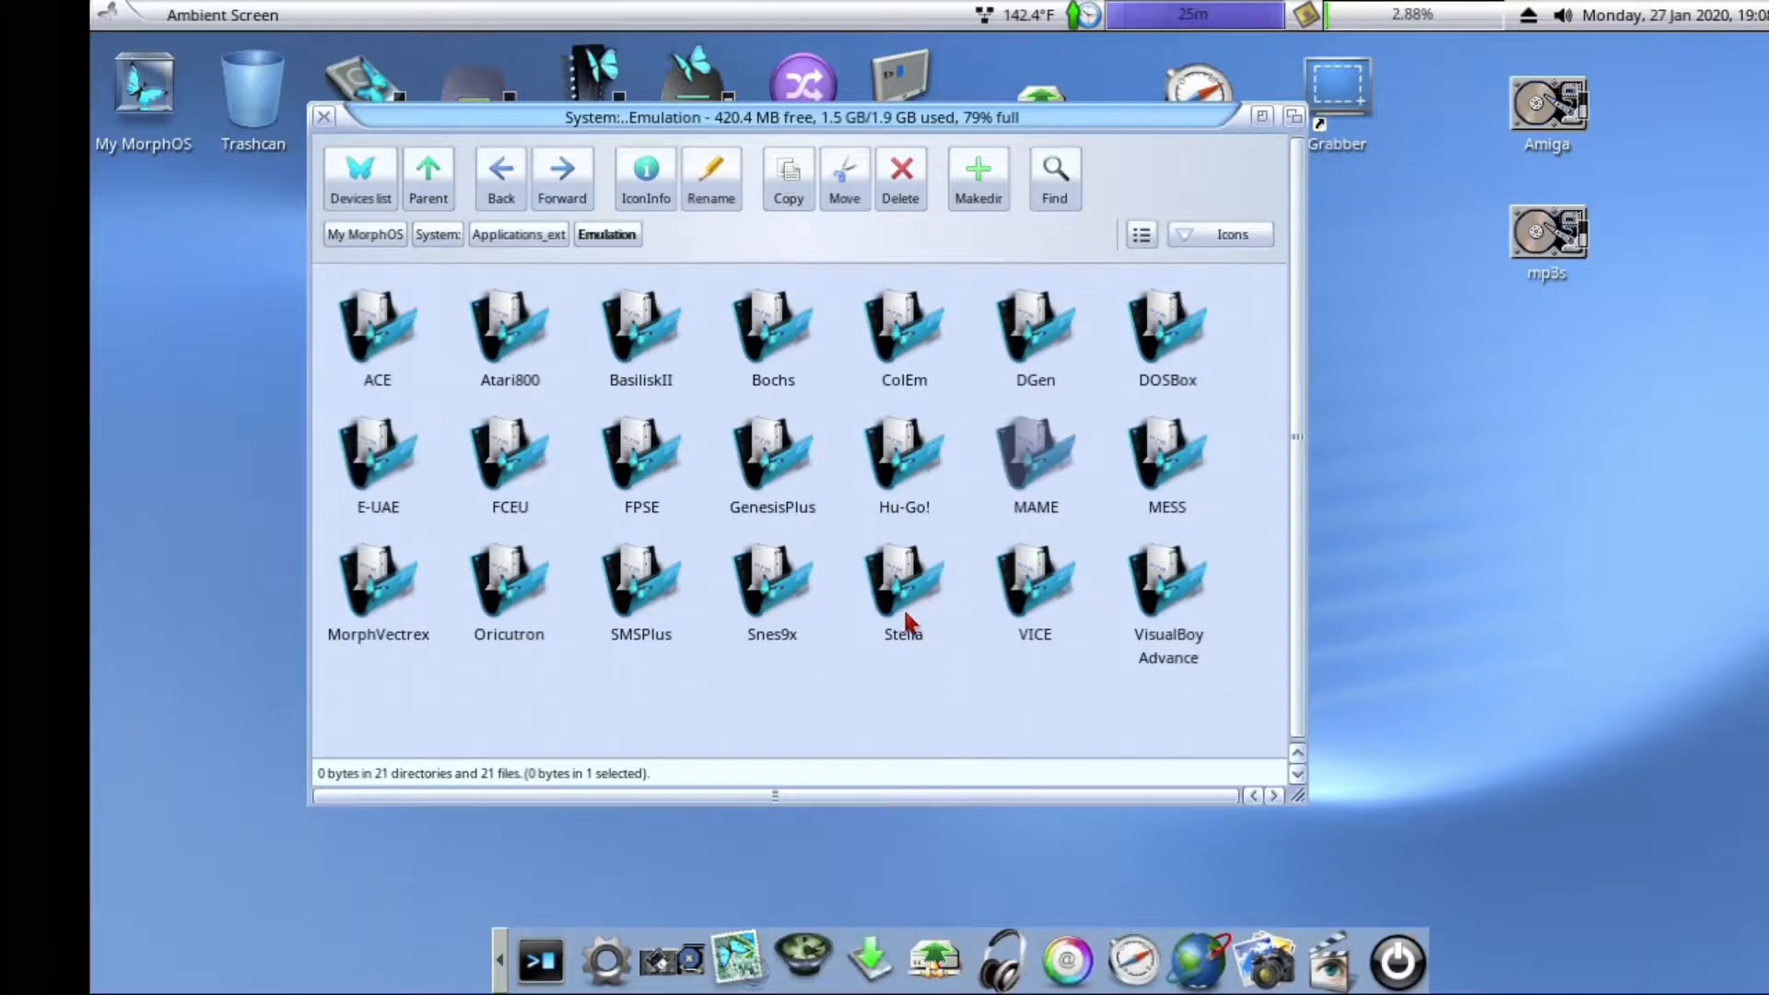
left_click(1042, 604)
left_click(1142, 601)
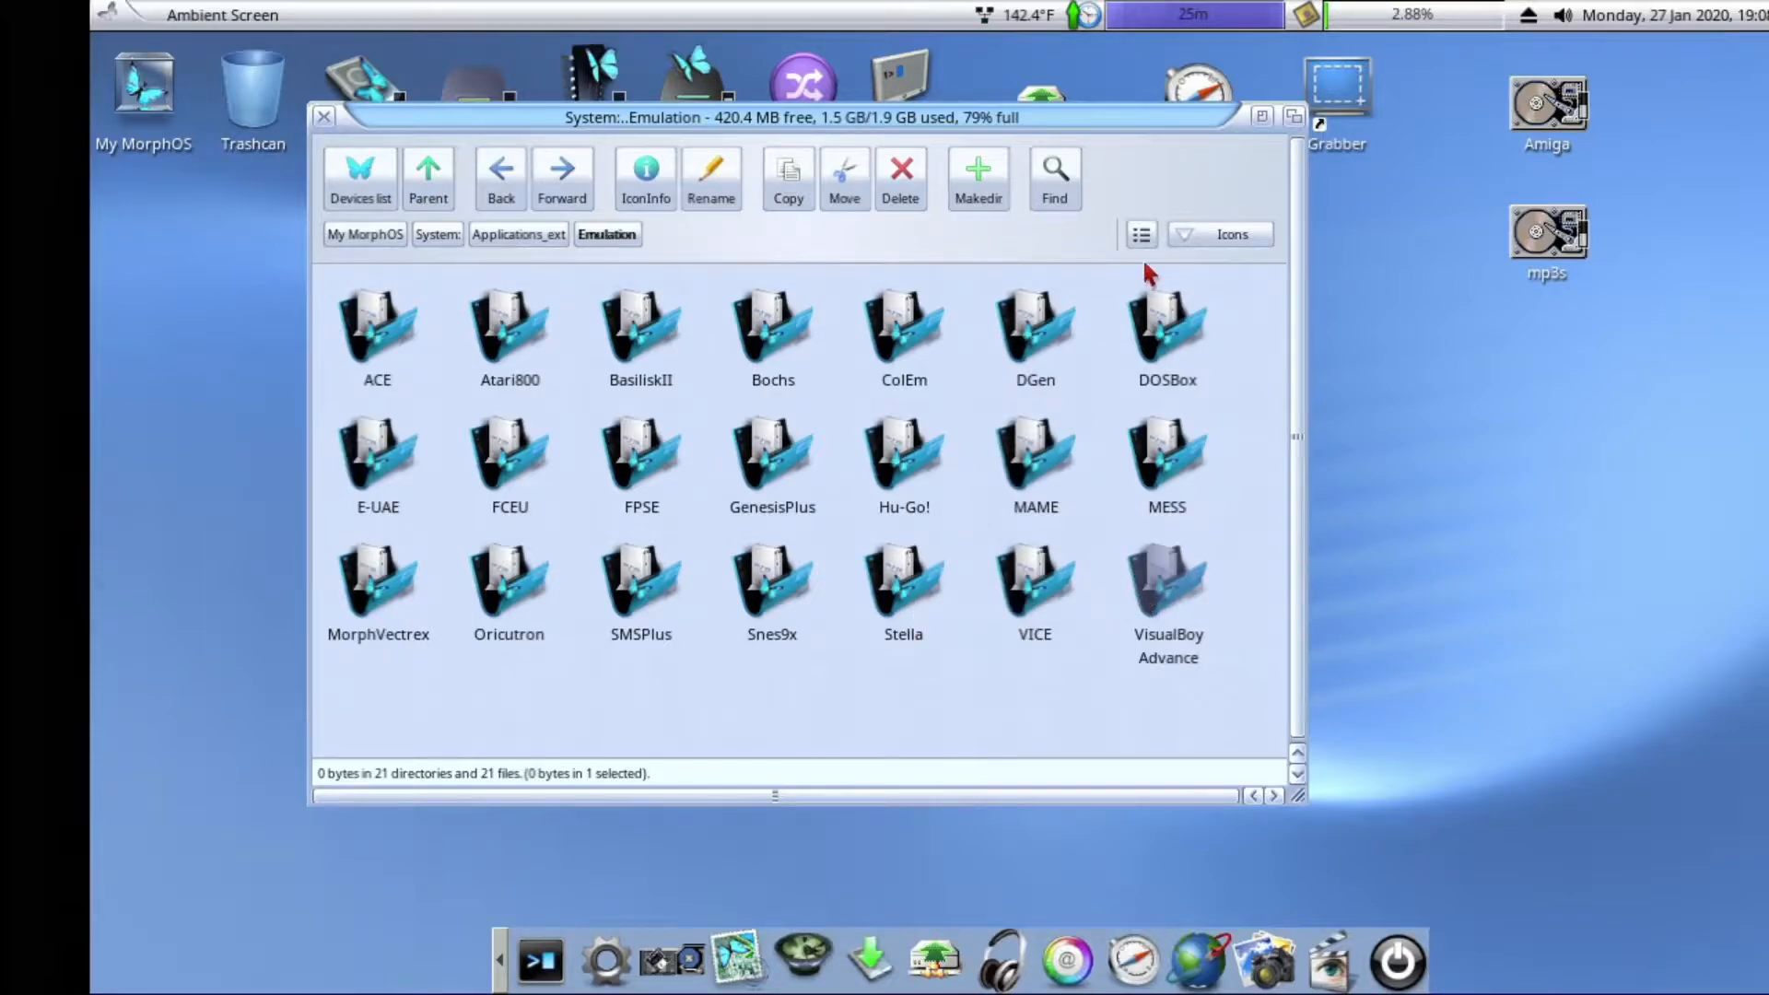
left_click(1154, 341)
left_click(755, 348)
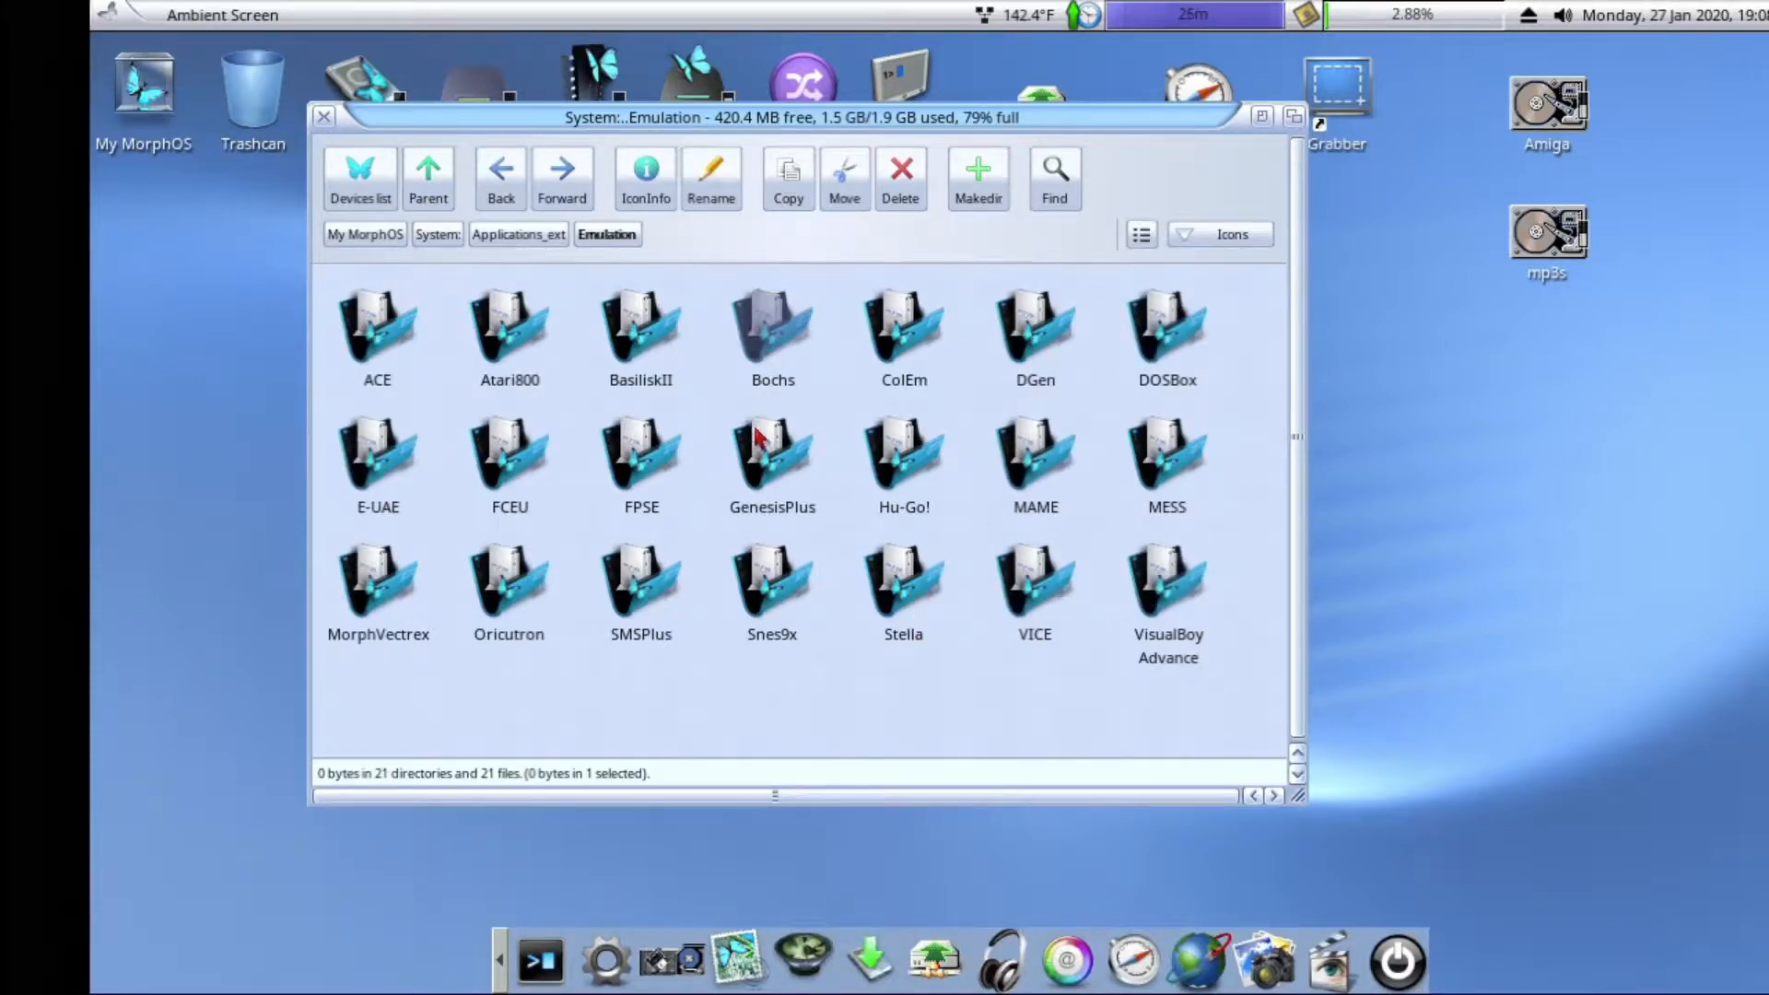
left_click(760, 431)
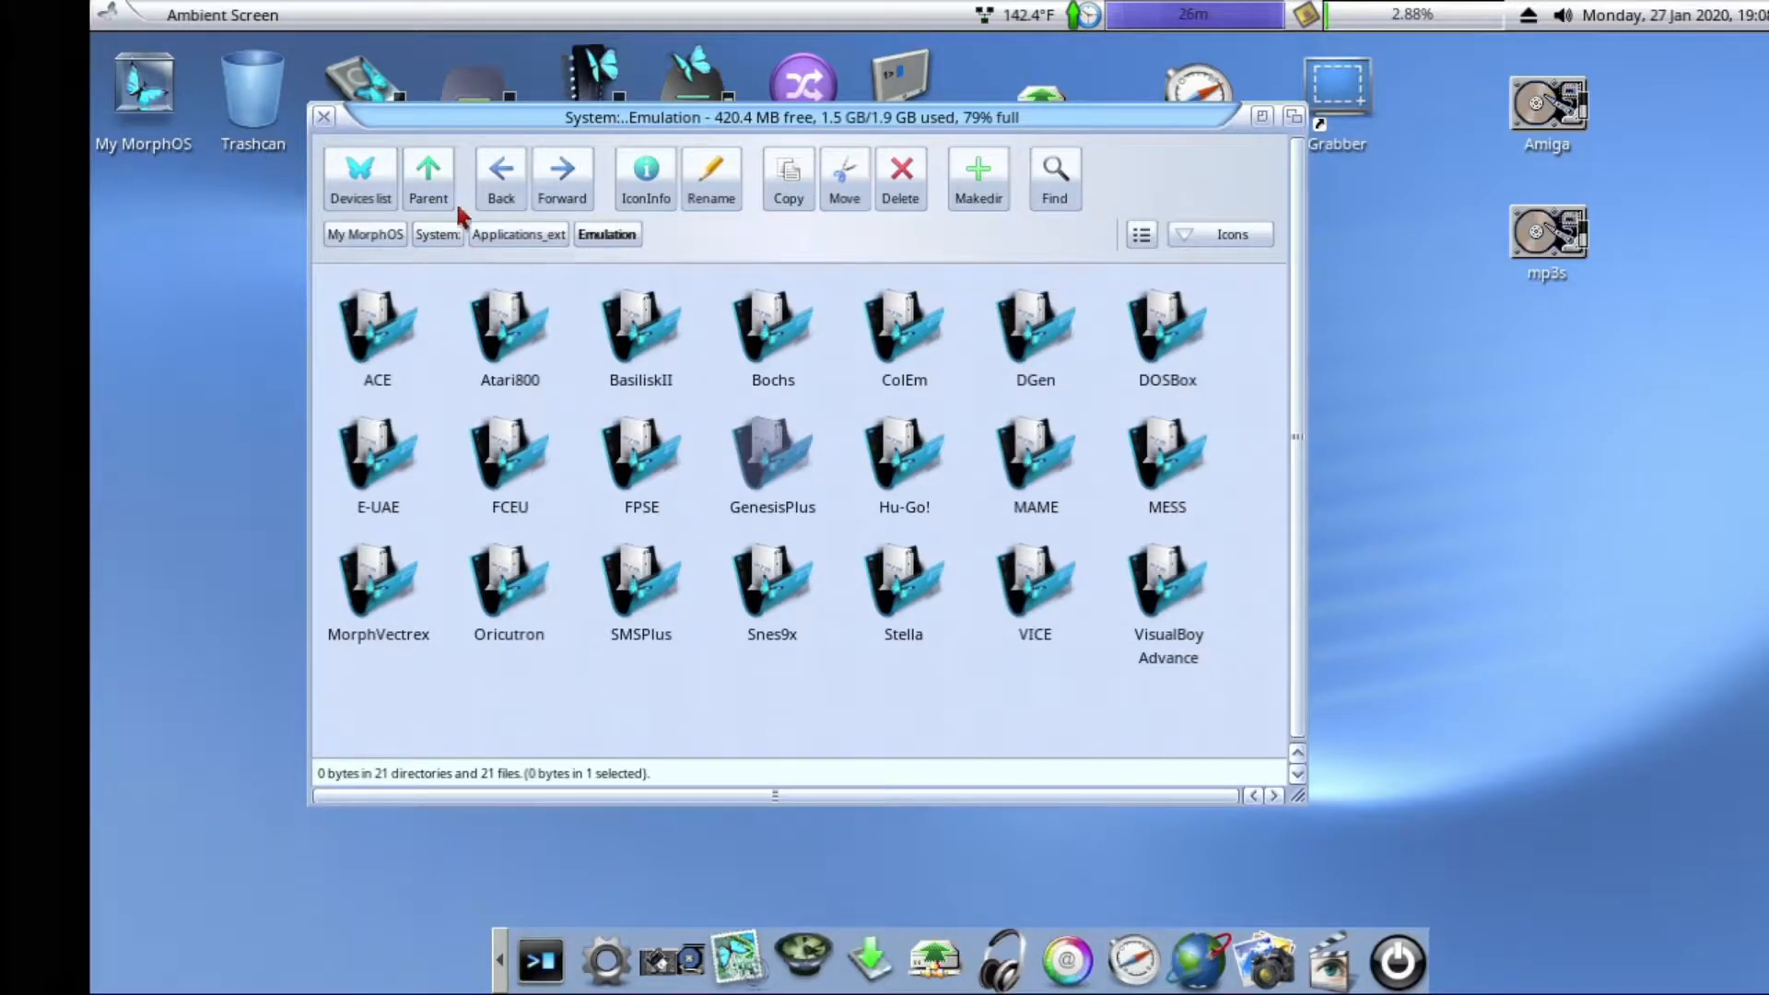
left_click(325, 117)
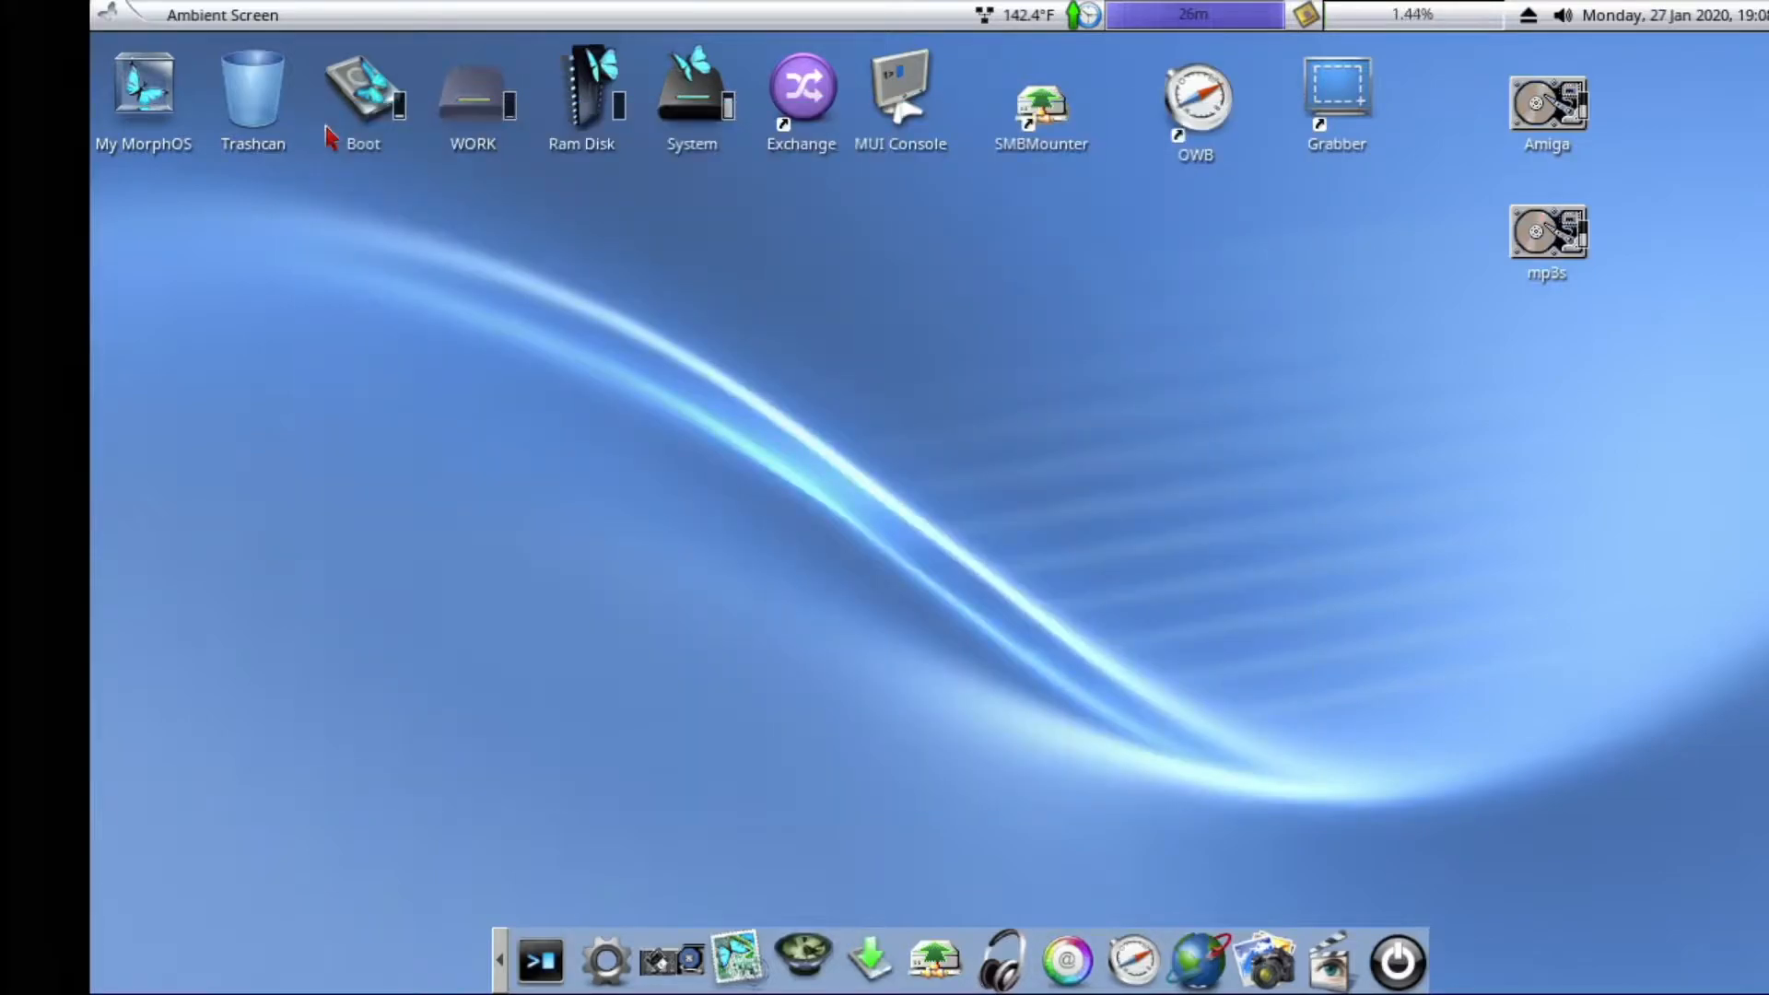
Step: Open the System volume from the desktop, move its window near the desktop's upper-left area and resize it to fit the screen
double_click(693, 115)
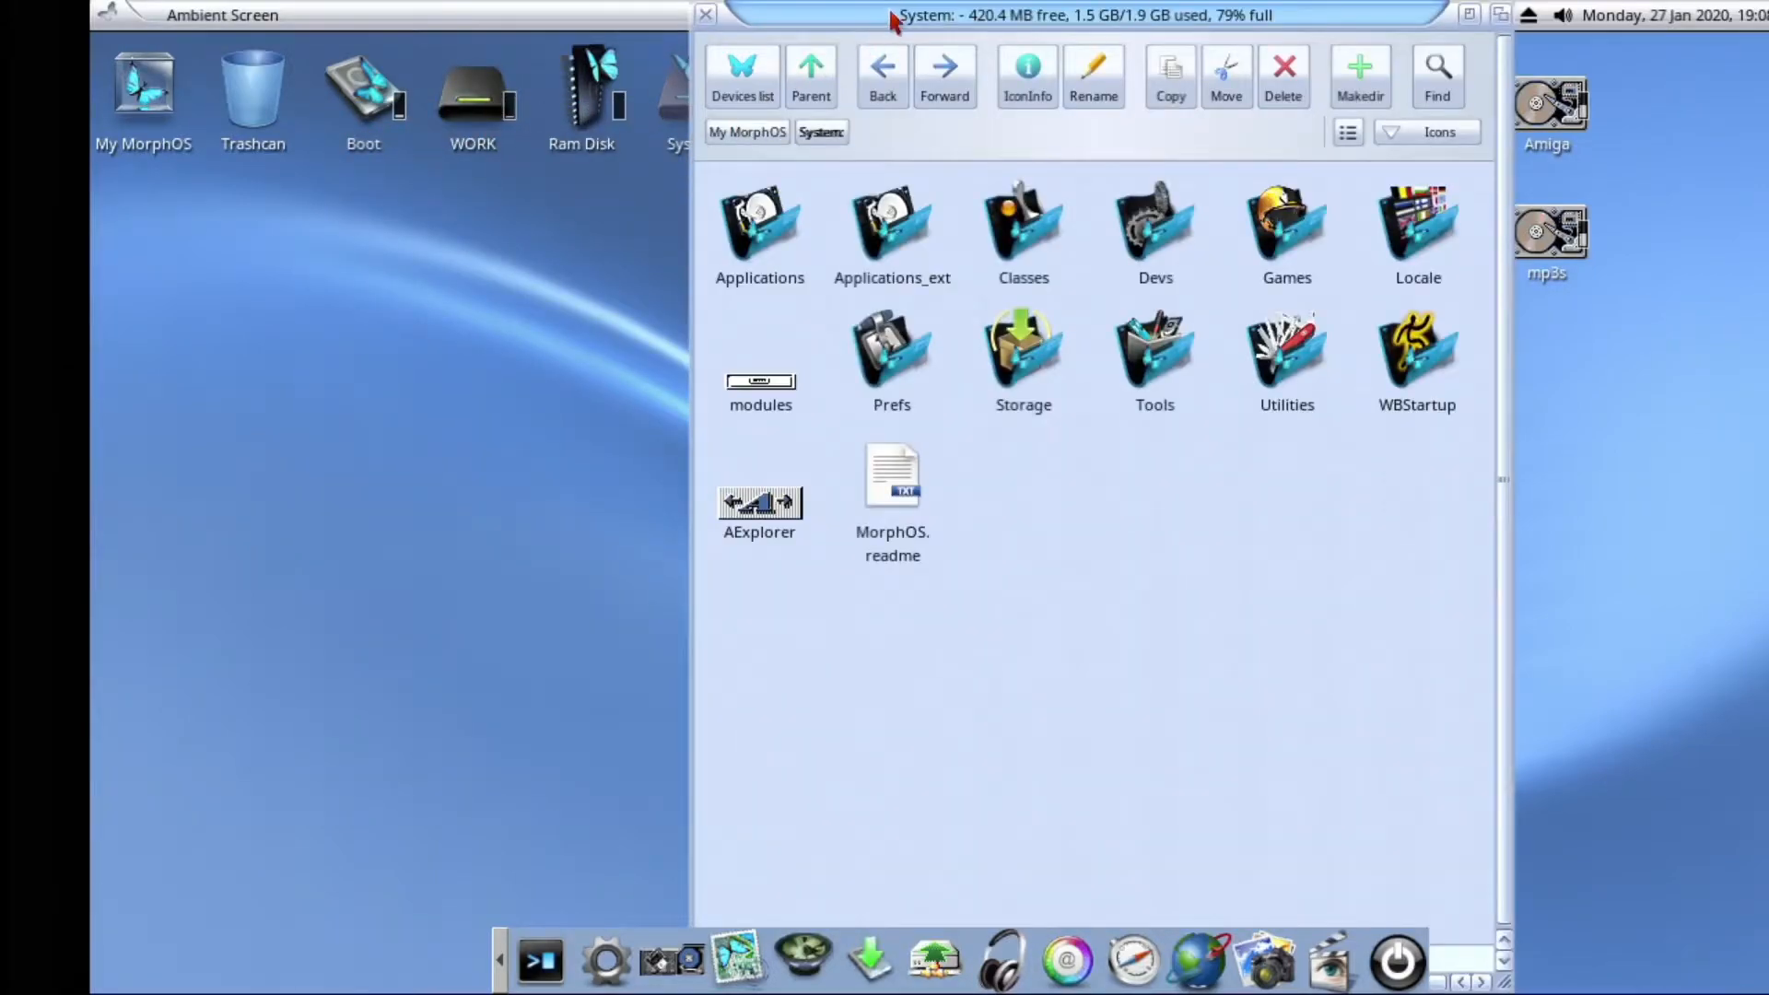
left_click_drag(892, 19, 542, 417)
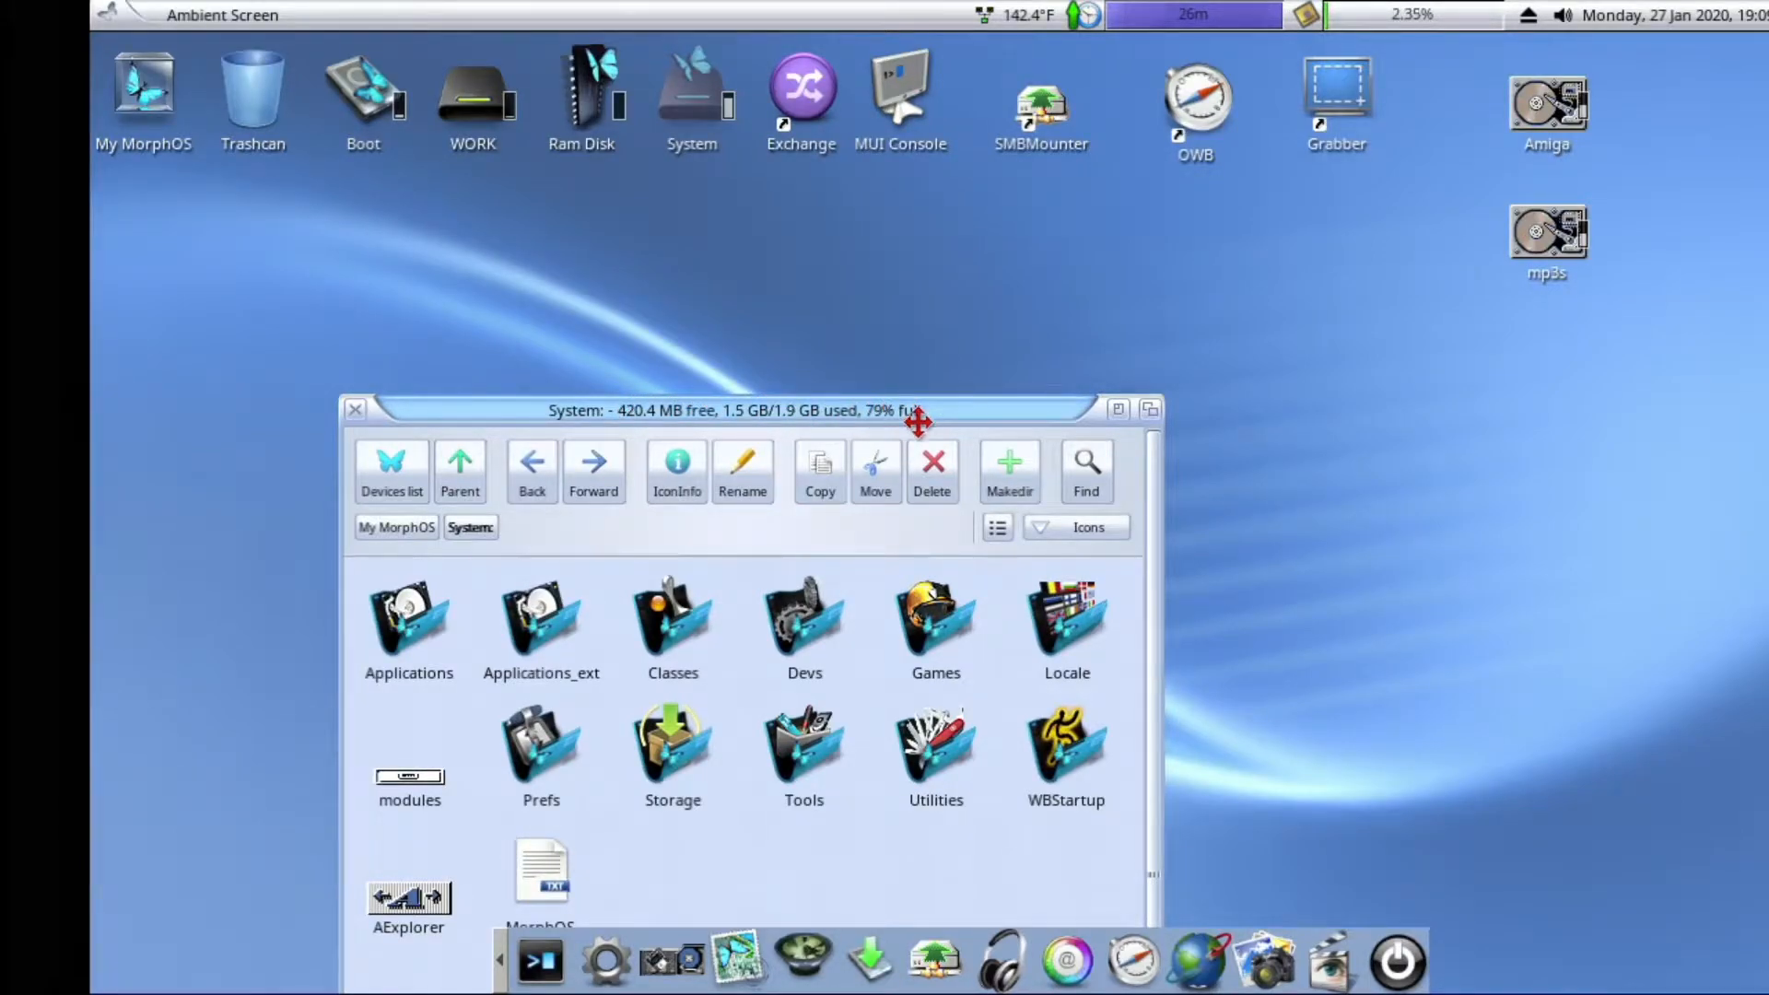
left_click_drag(592, 411, 581, 139)
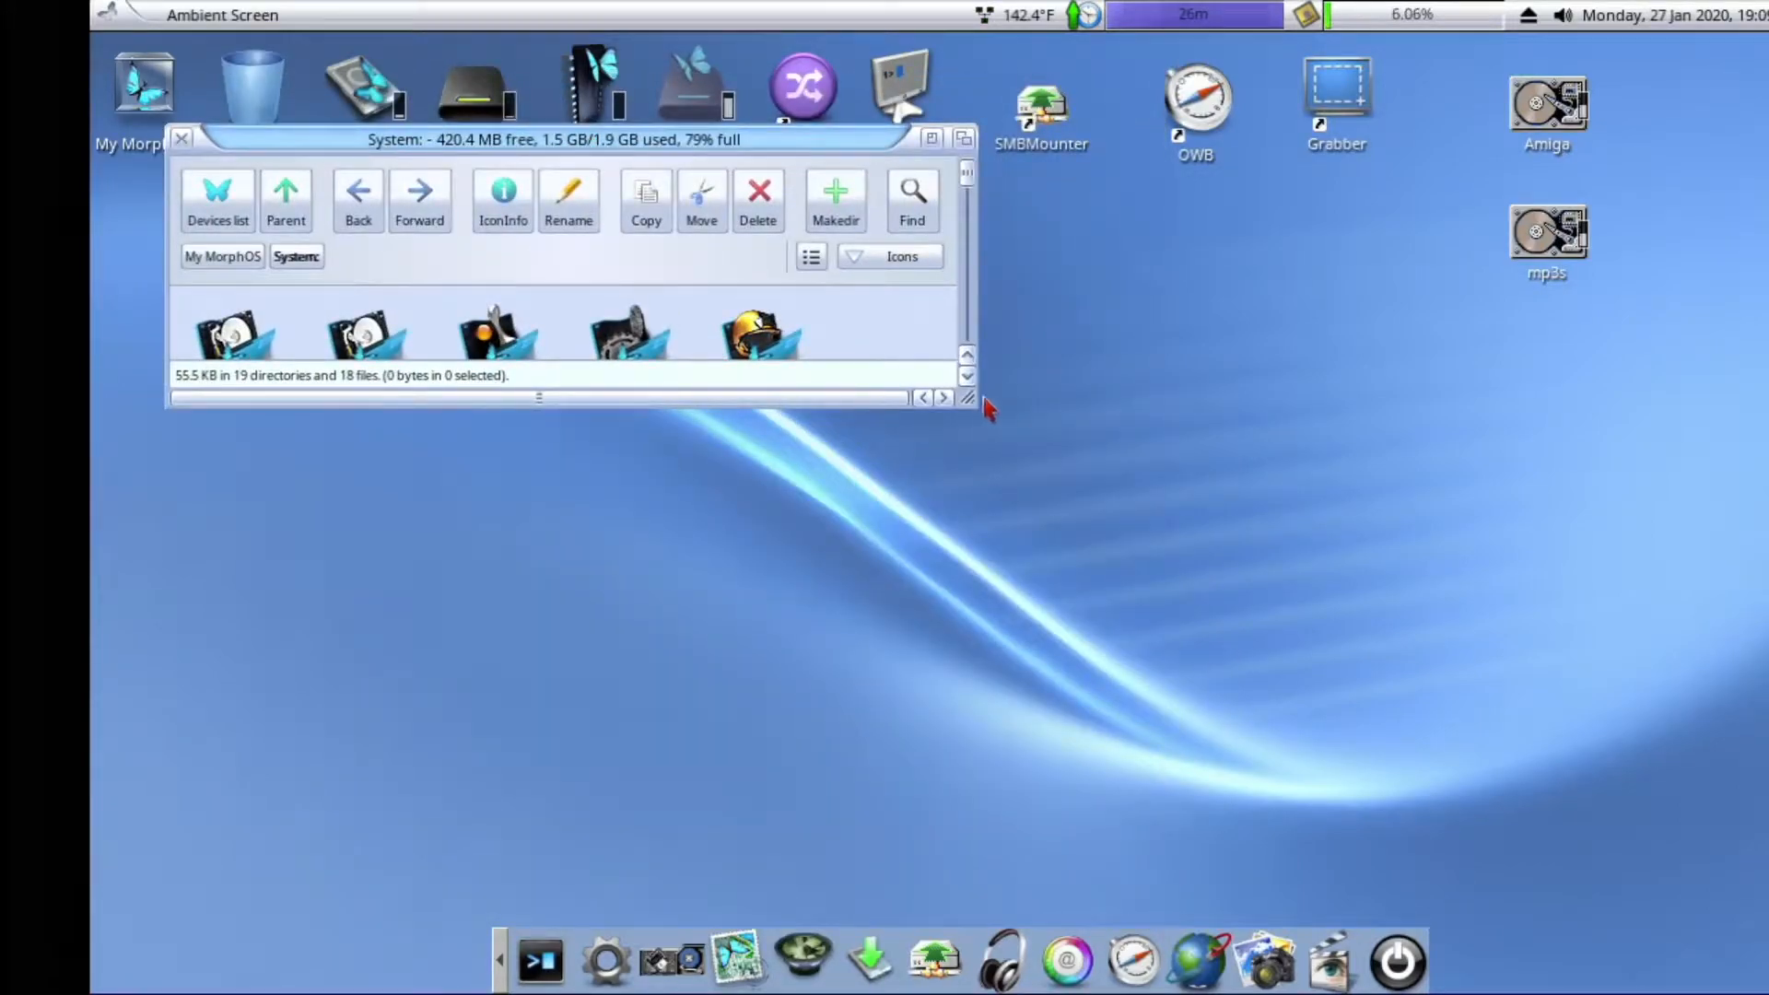
left_click_drag(968, 398, 1296, 796)
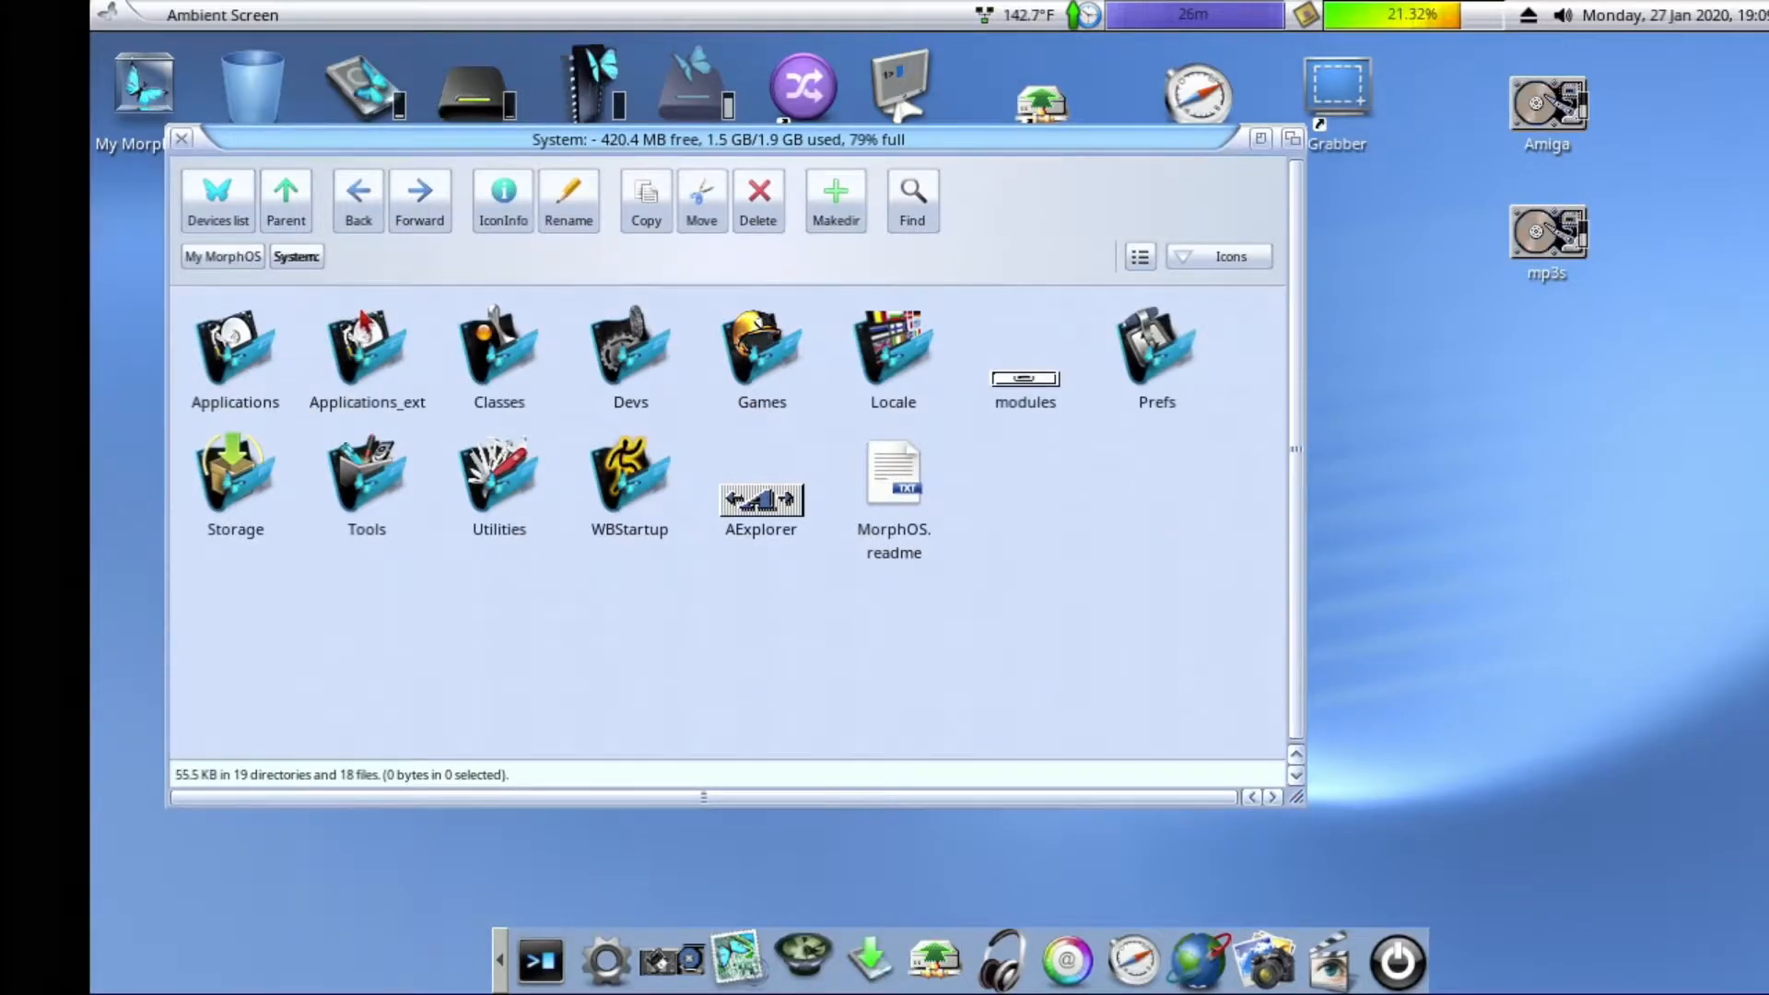
Step: Look into the Office drawer of Applications_ext, return to the devices list and close the window
double_click(361, 343)
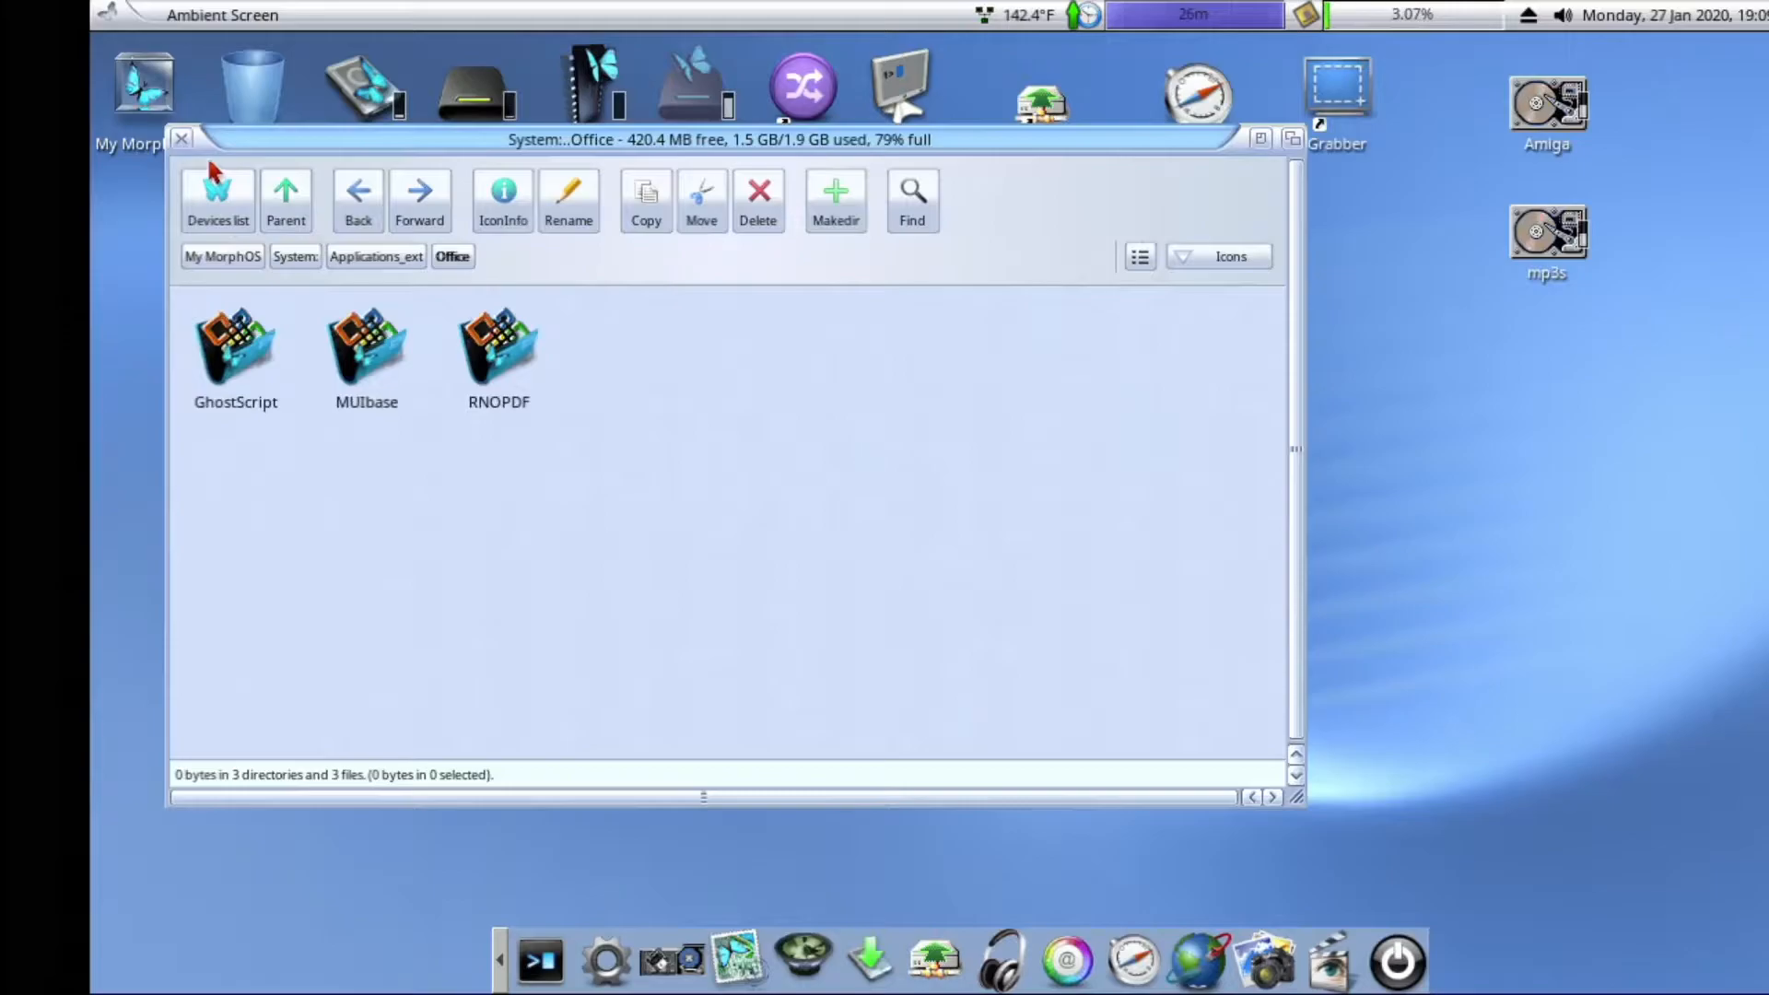
left_click(213, 171)
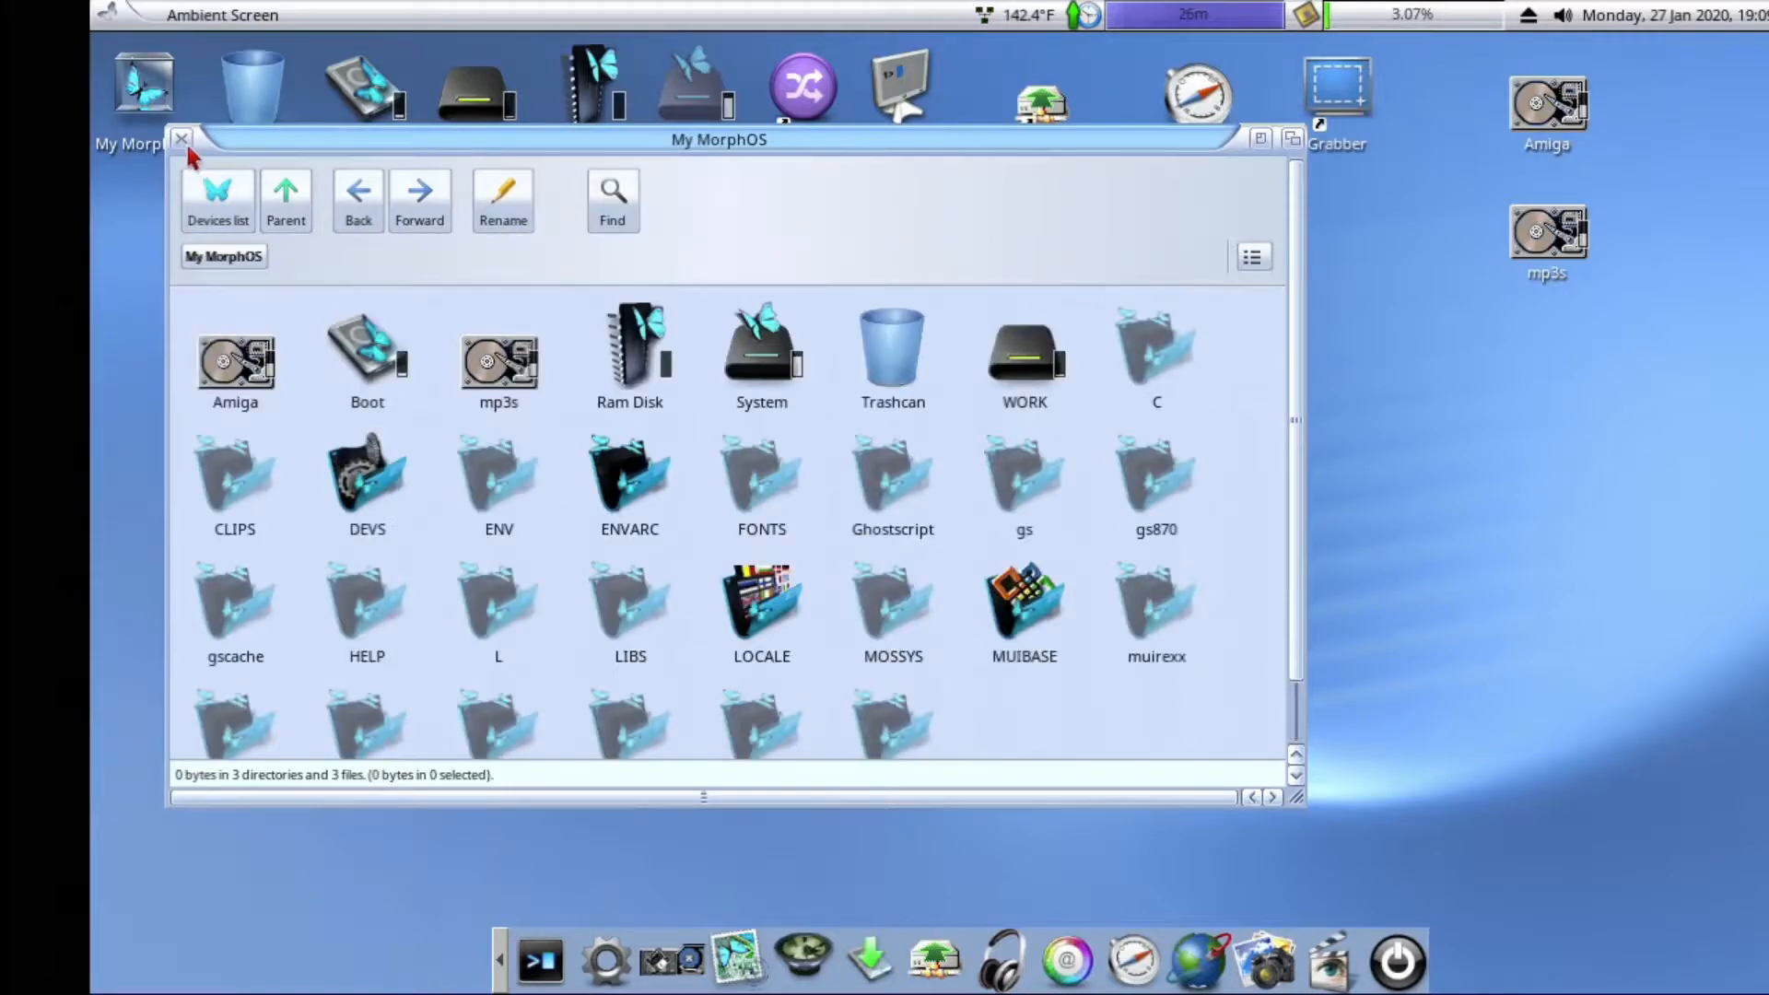
left_click(182, 139)
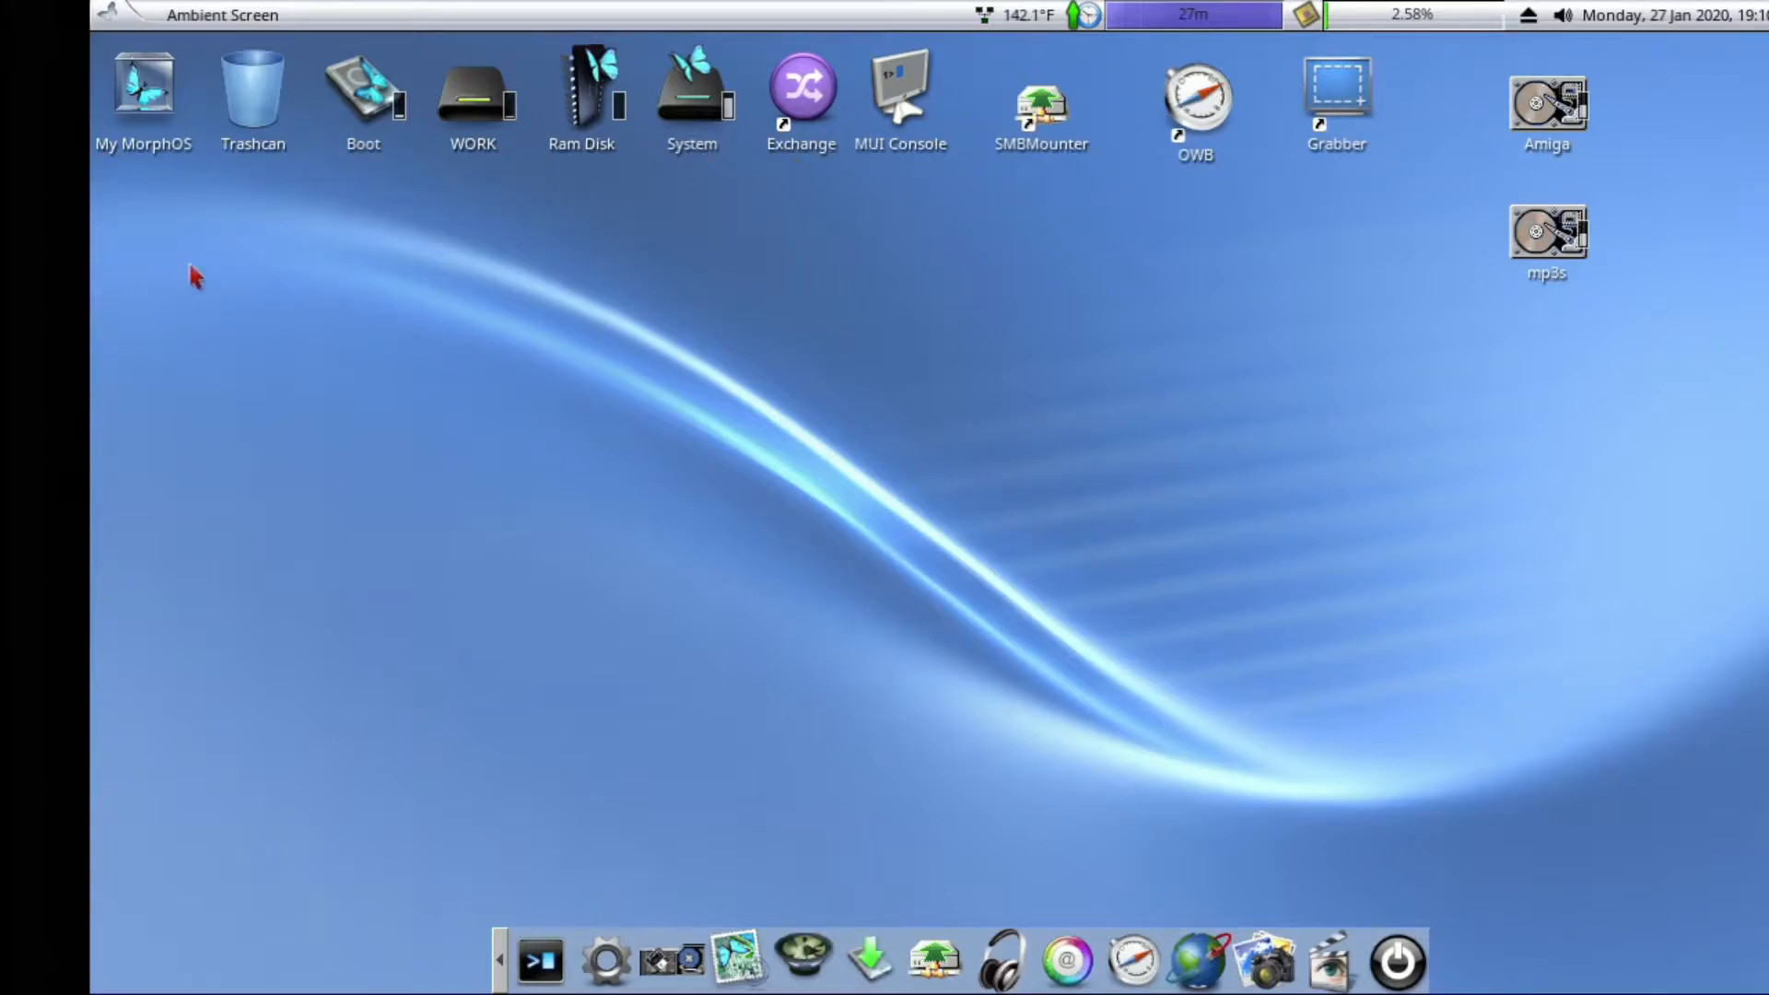
Step: Select the volume icons on the desktop, open My MorphOS and move its window below the desktop icons
left_click_drag(146, 210, 717, 48)
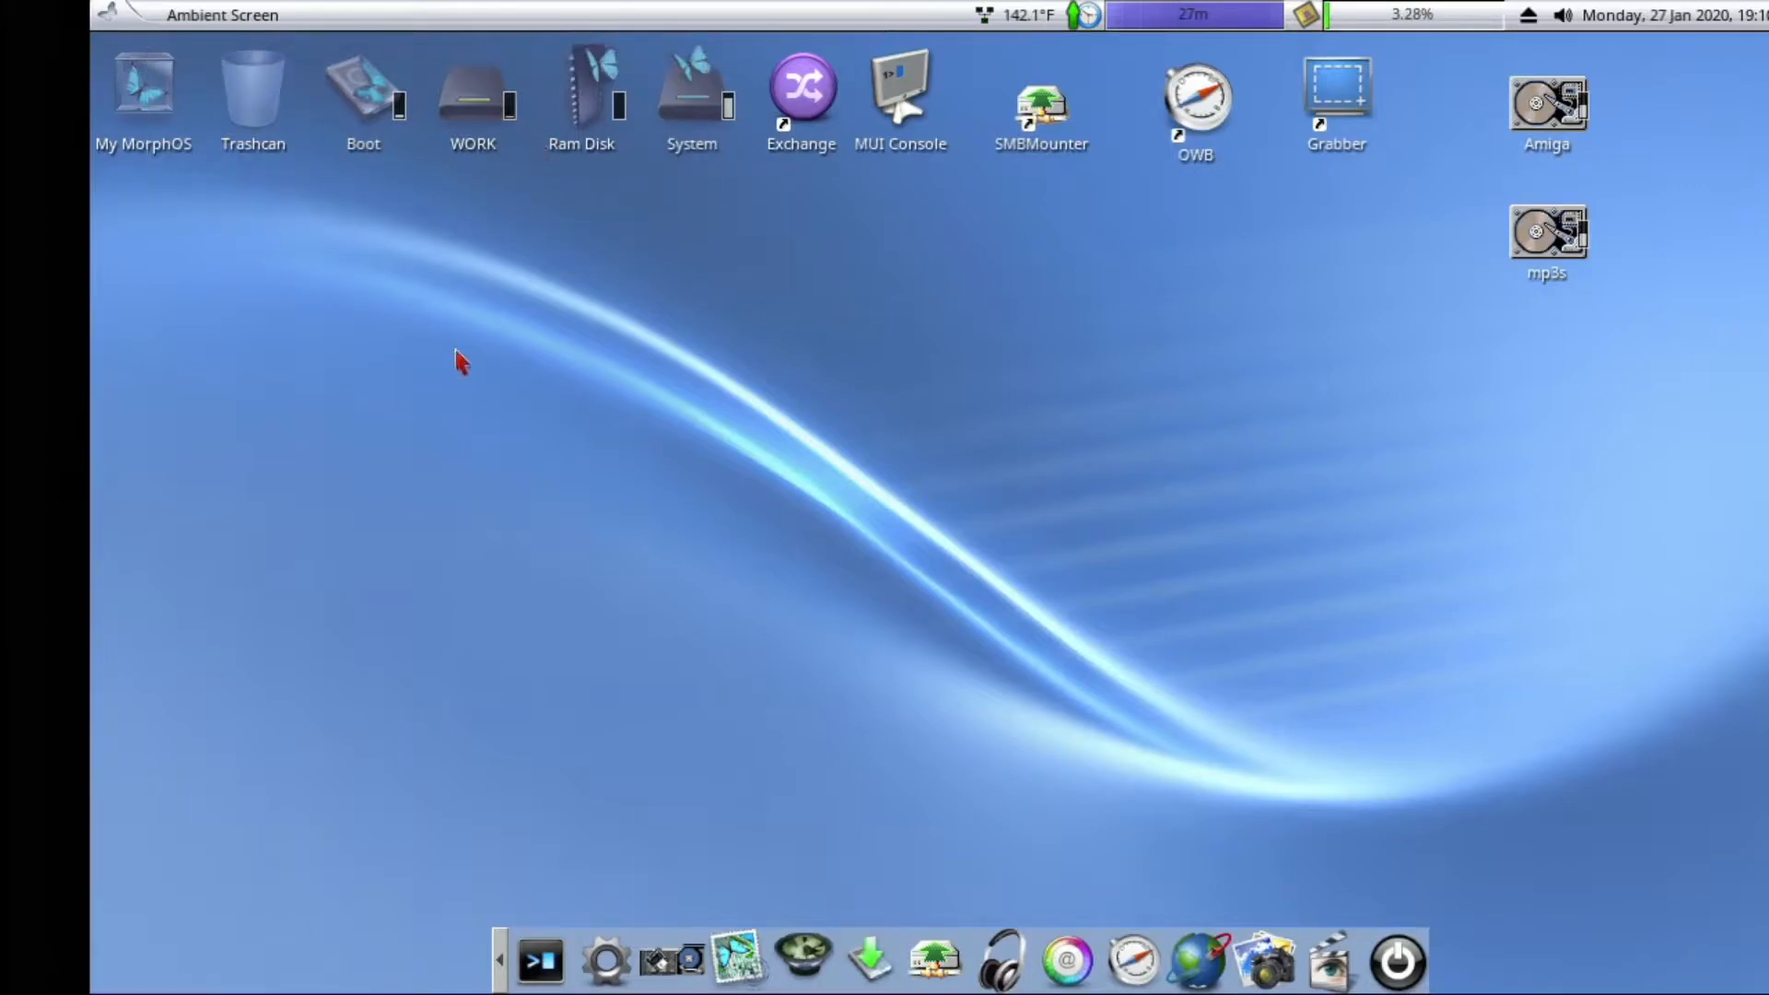
double_click(166, 62)
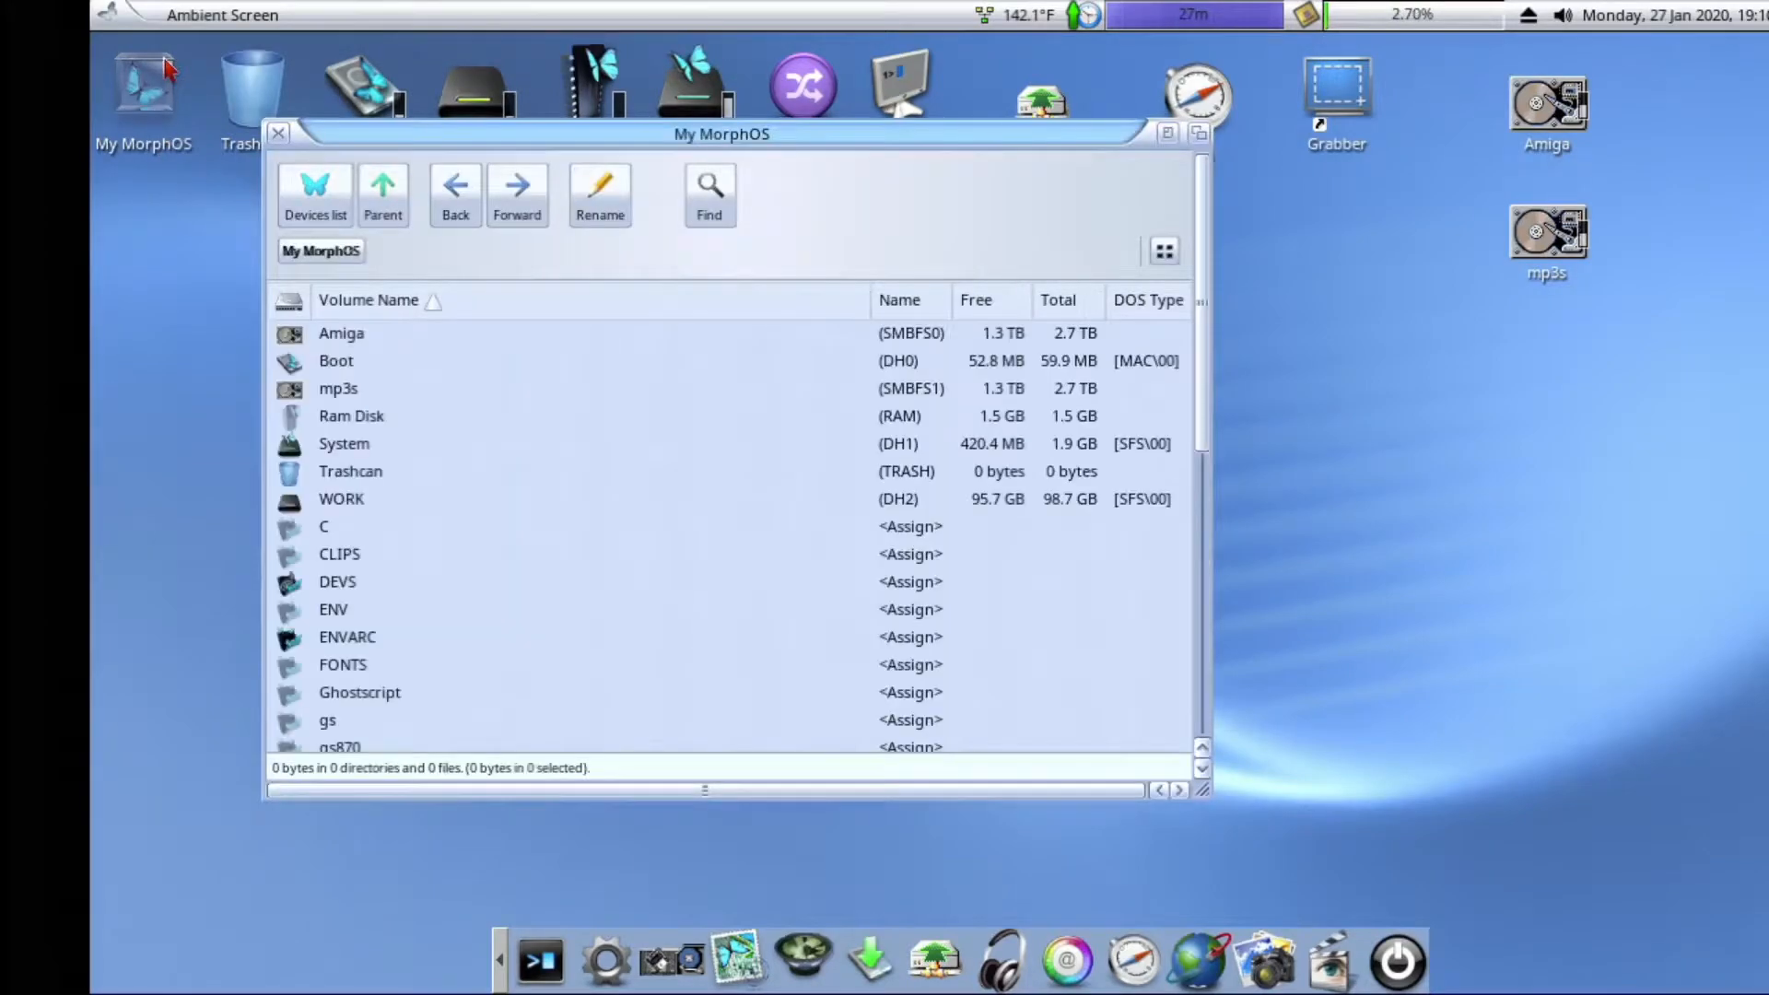
left_click_drag(512, 137, 649, 167)
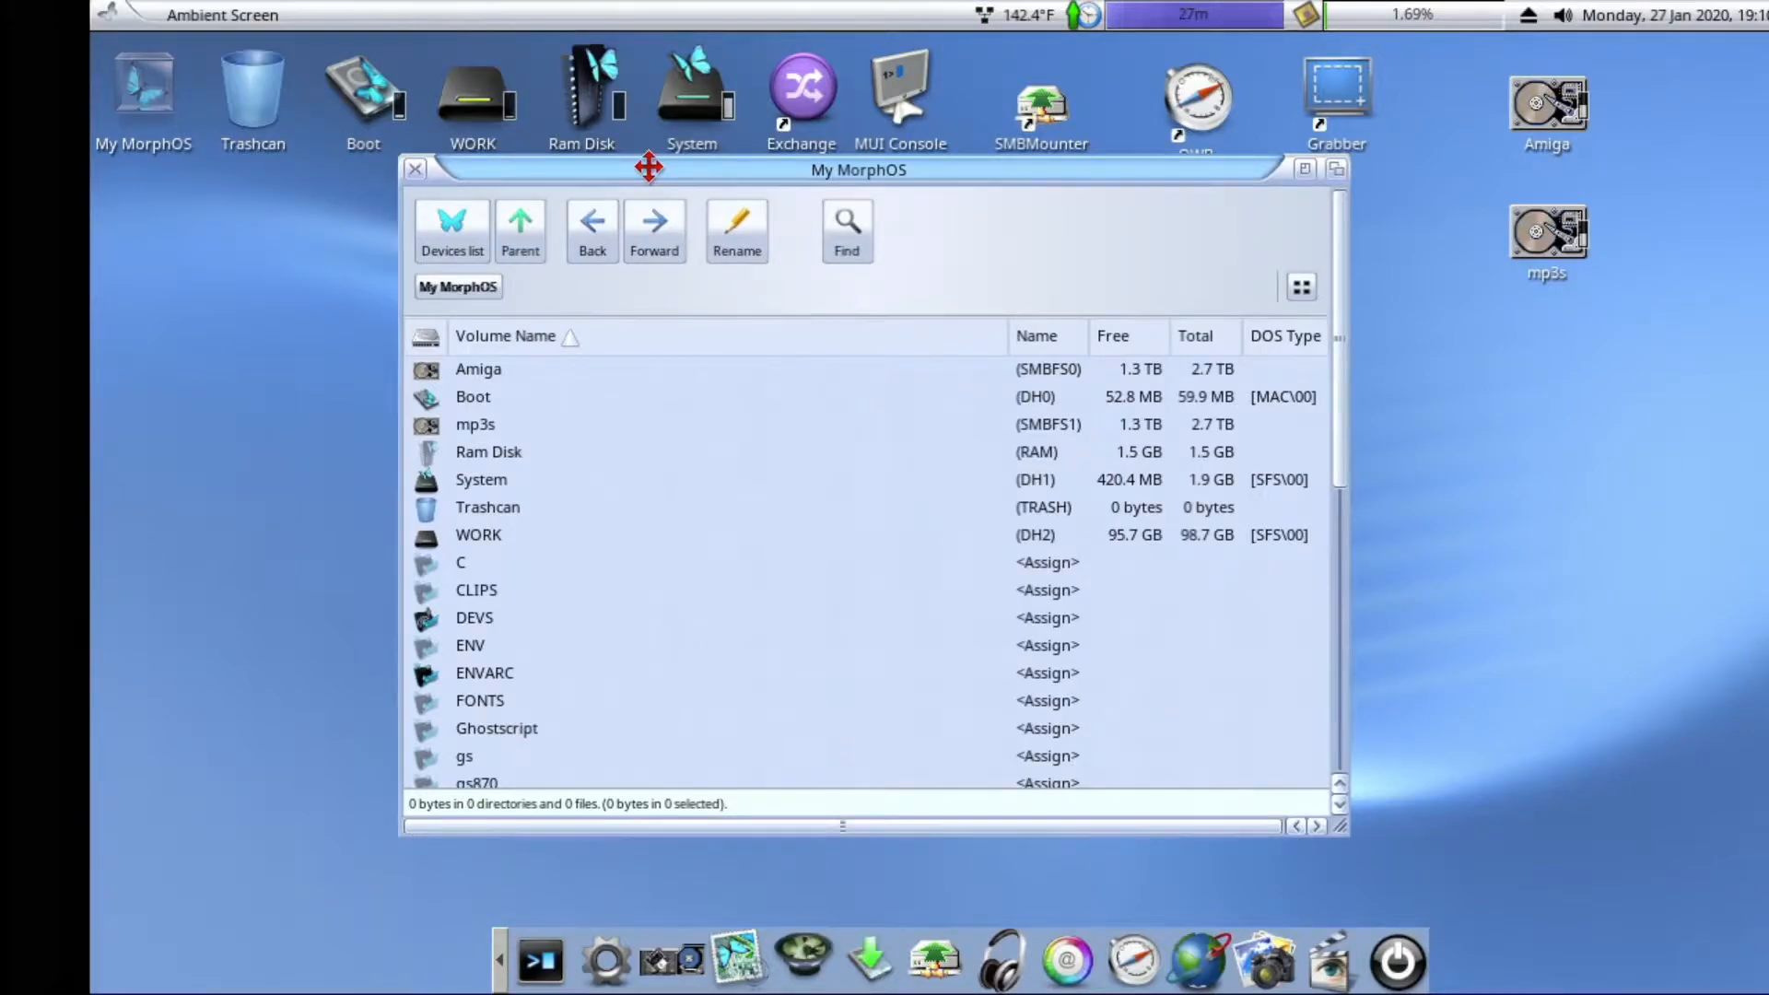
Step: Launch Directory Opus to view its two-pane file manager screen, and quit it again
left_click(675, 965)
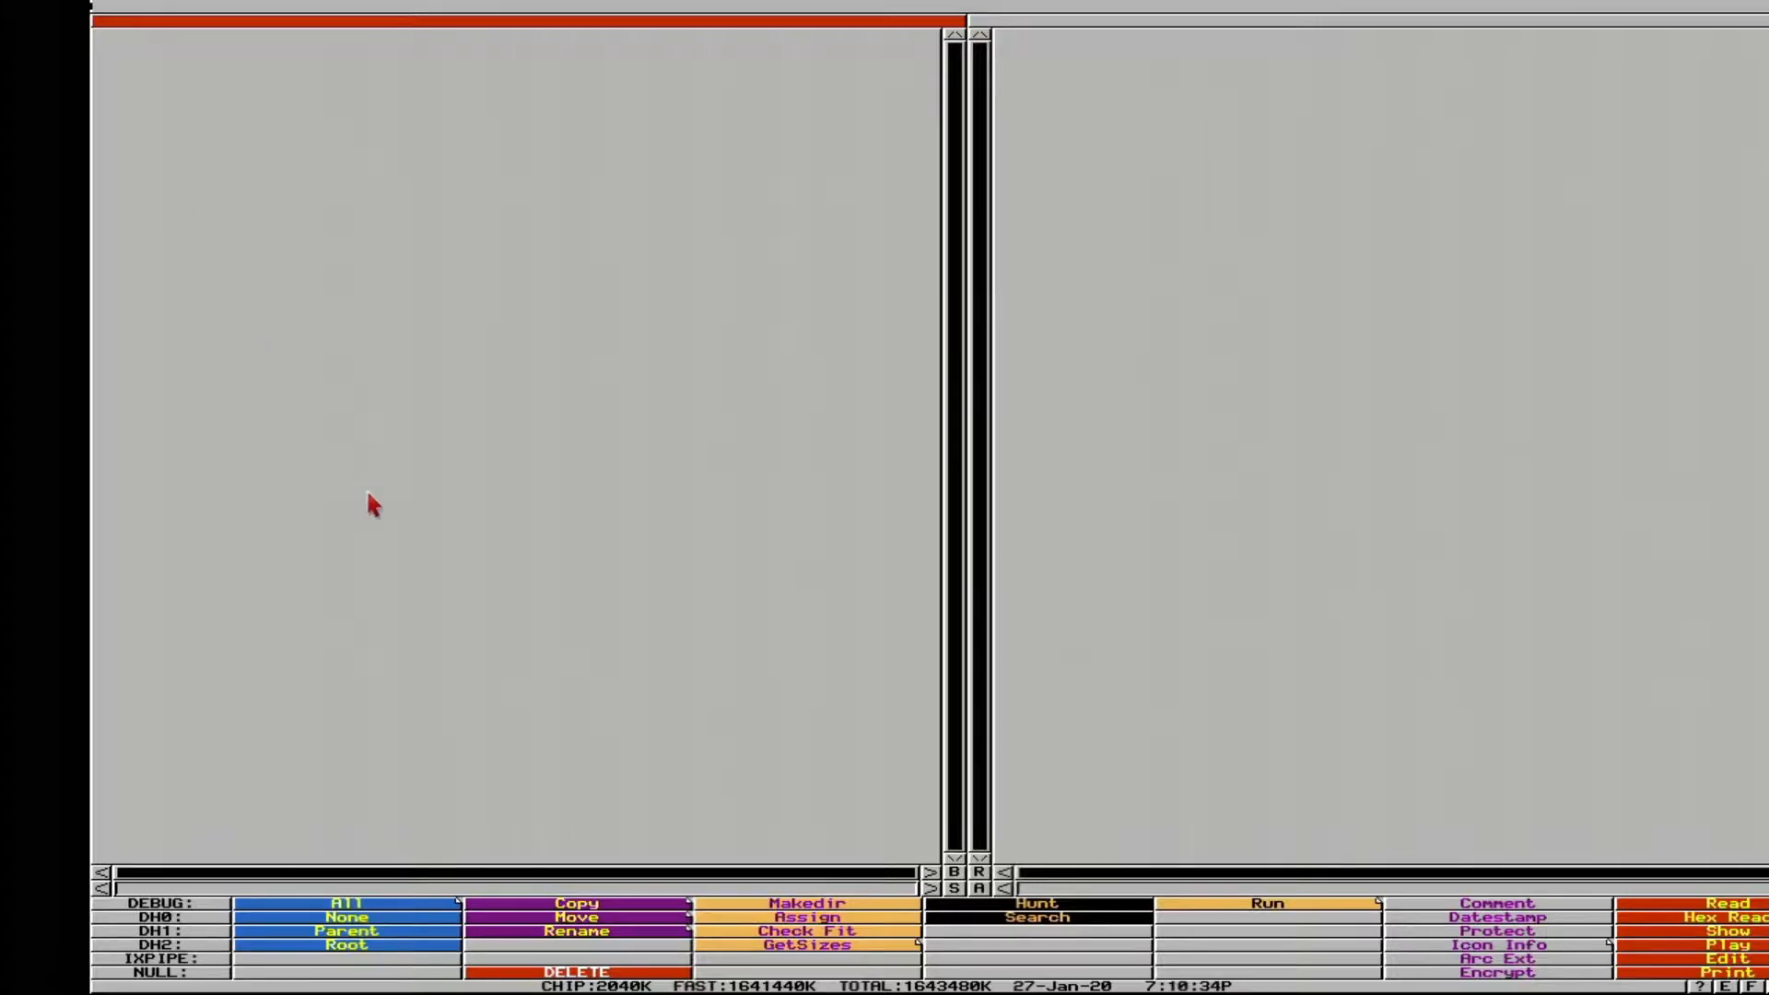
key("Escape")
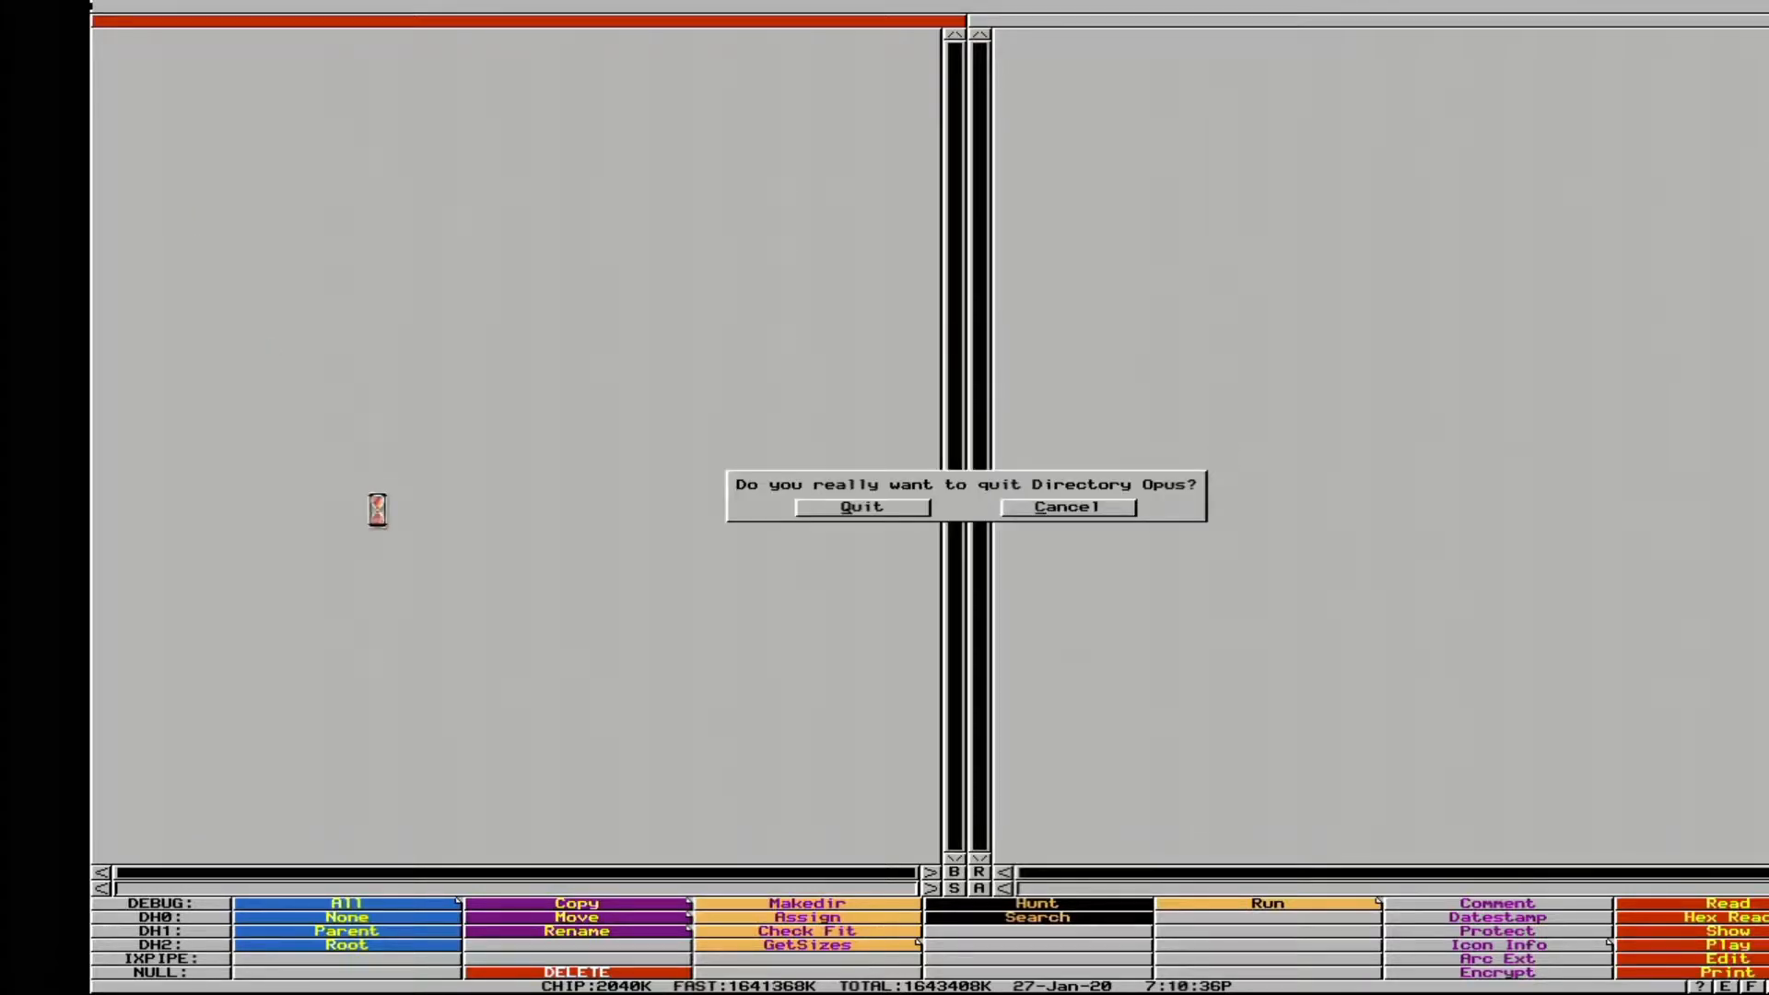
left_click(862, 508)
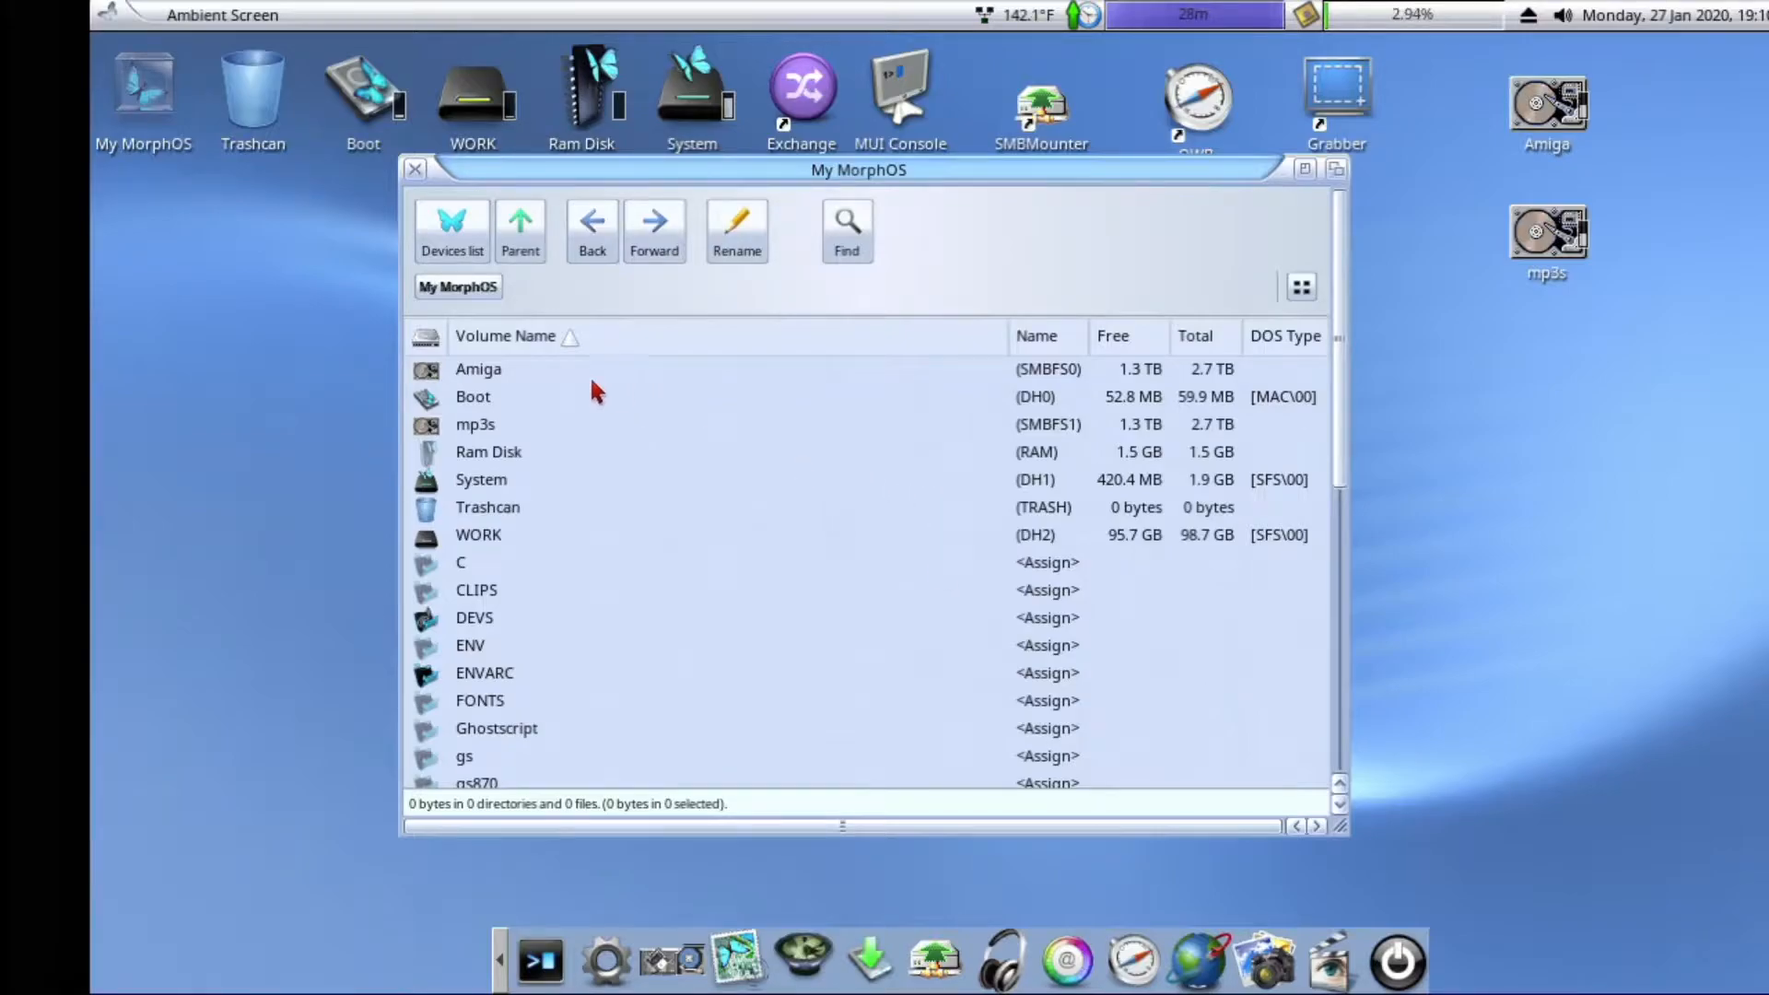
Step: View the contents of the Amiga volume in My MorphOS, return to the devices list and close the window
double_click(491, 376)
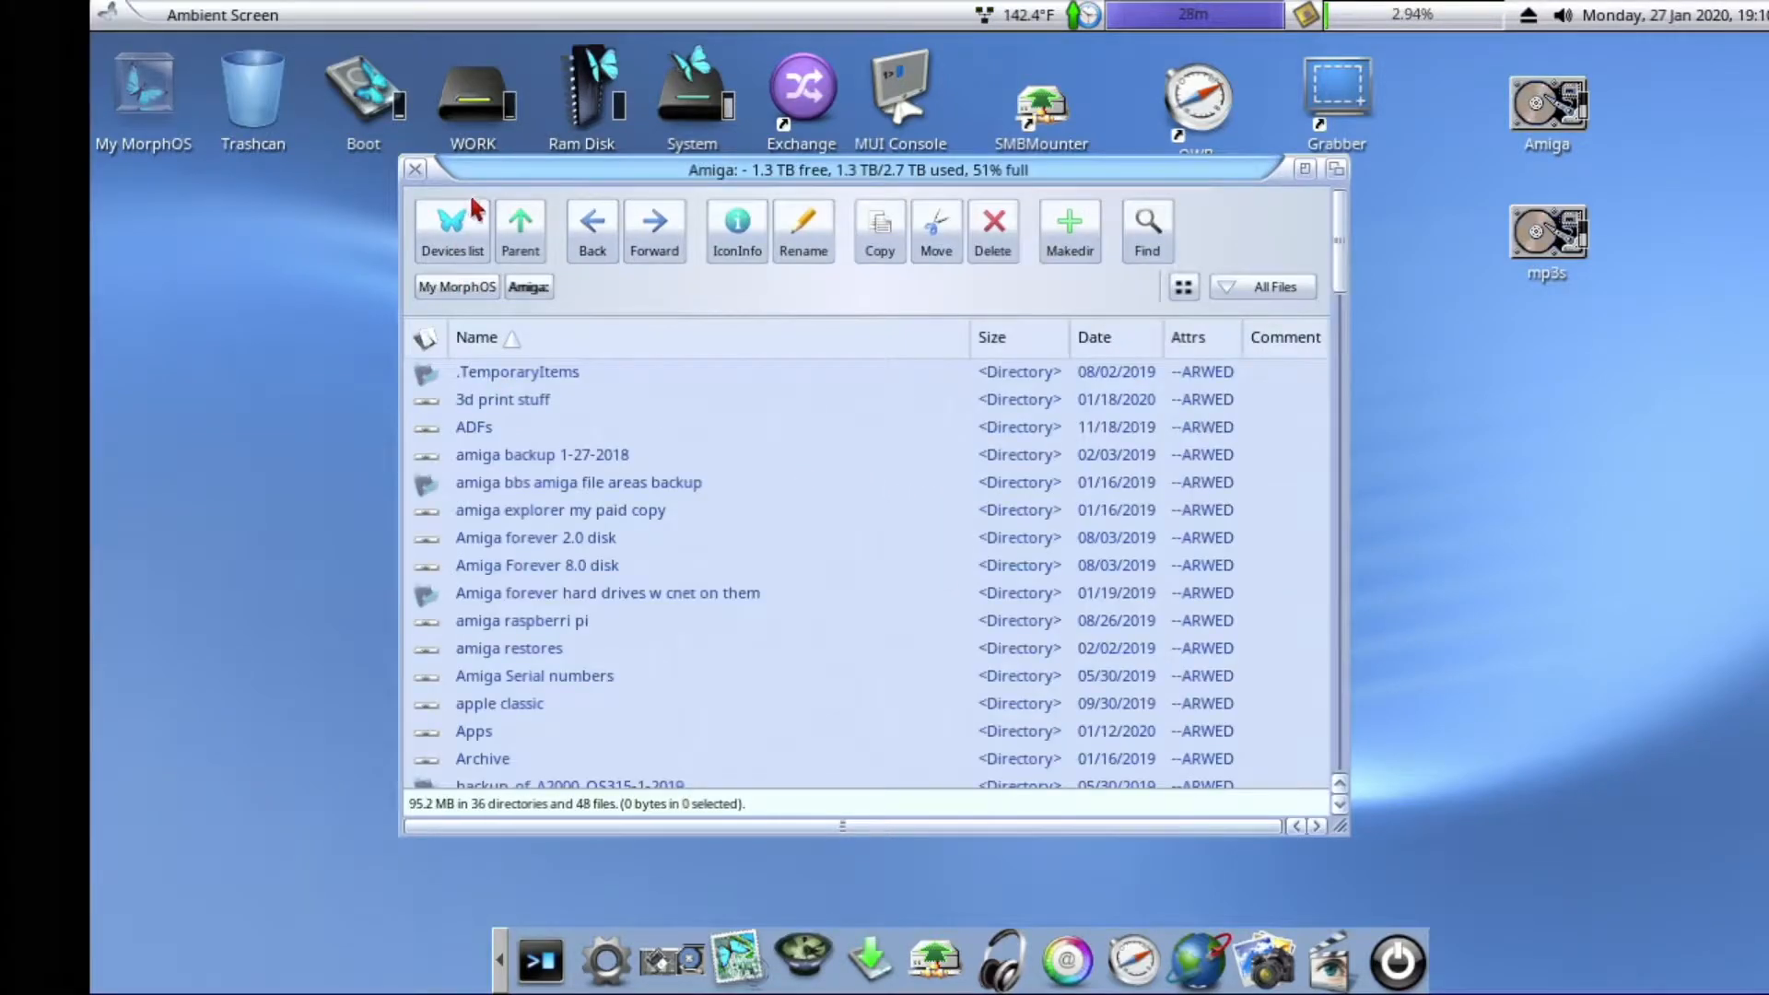
left_click(523, 236)
left_click(449, 238)
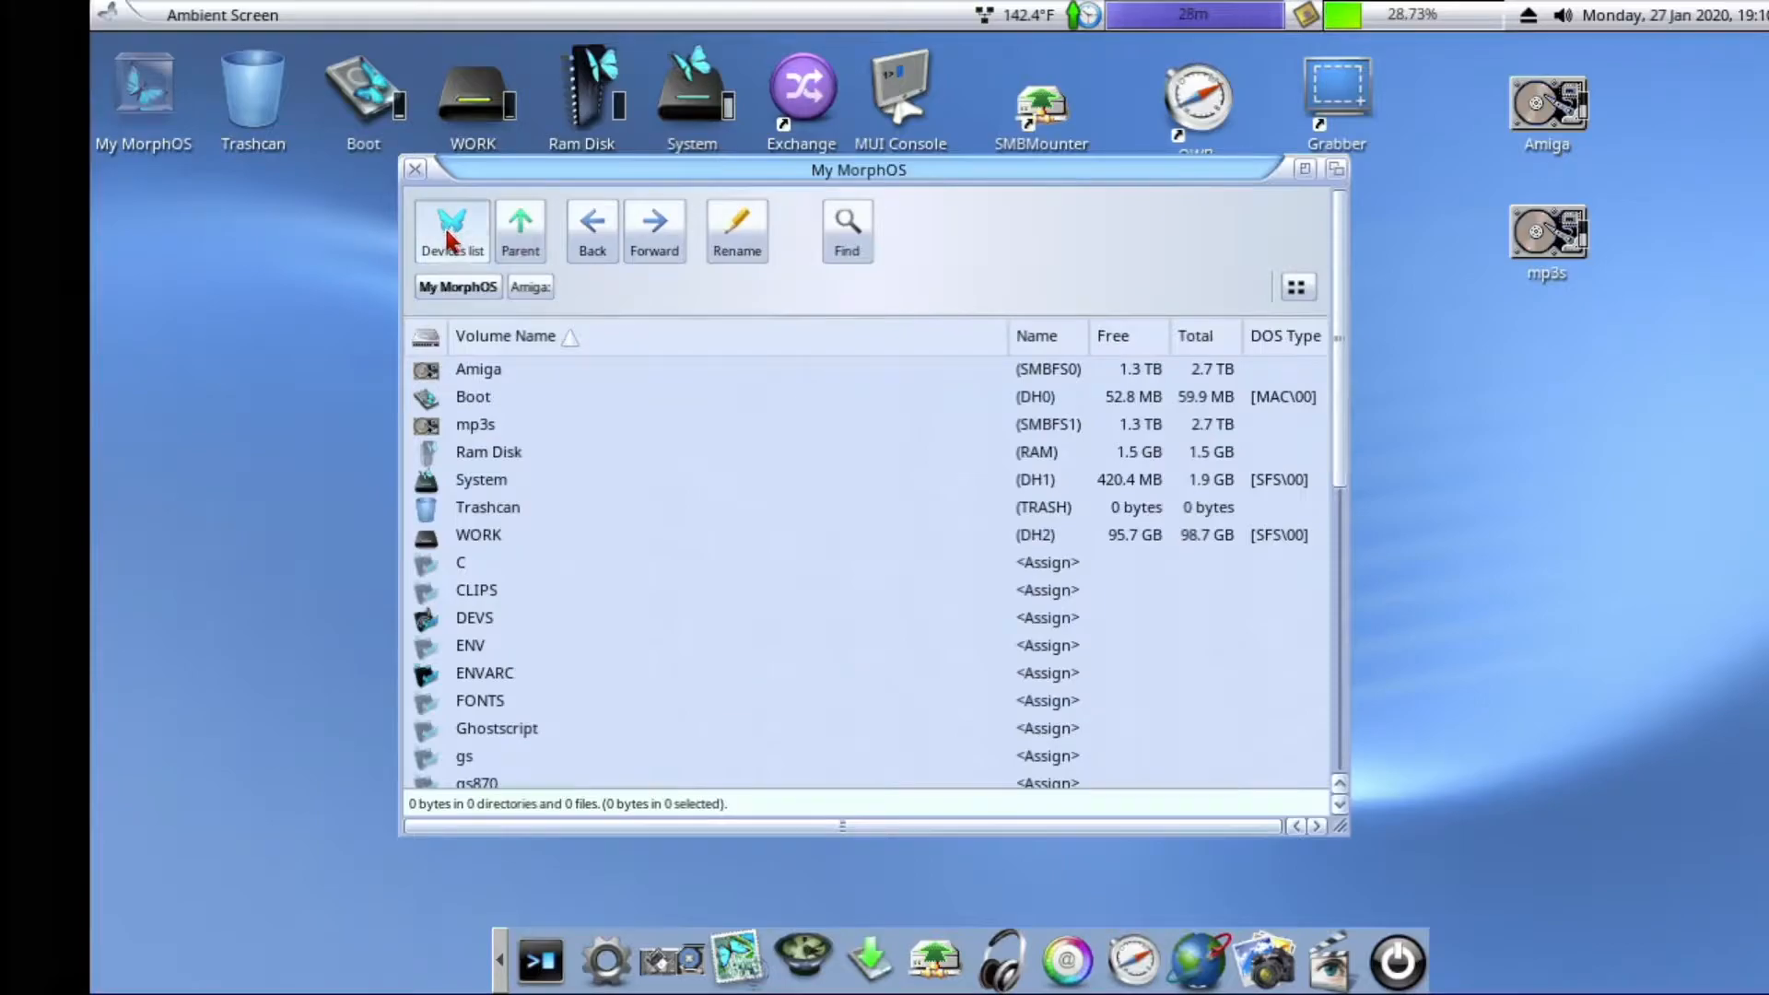
left_click(415, 170)
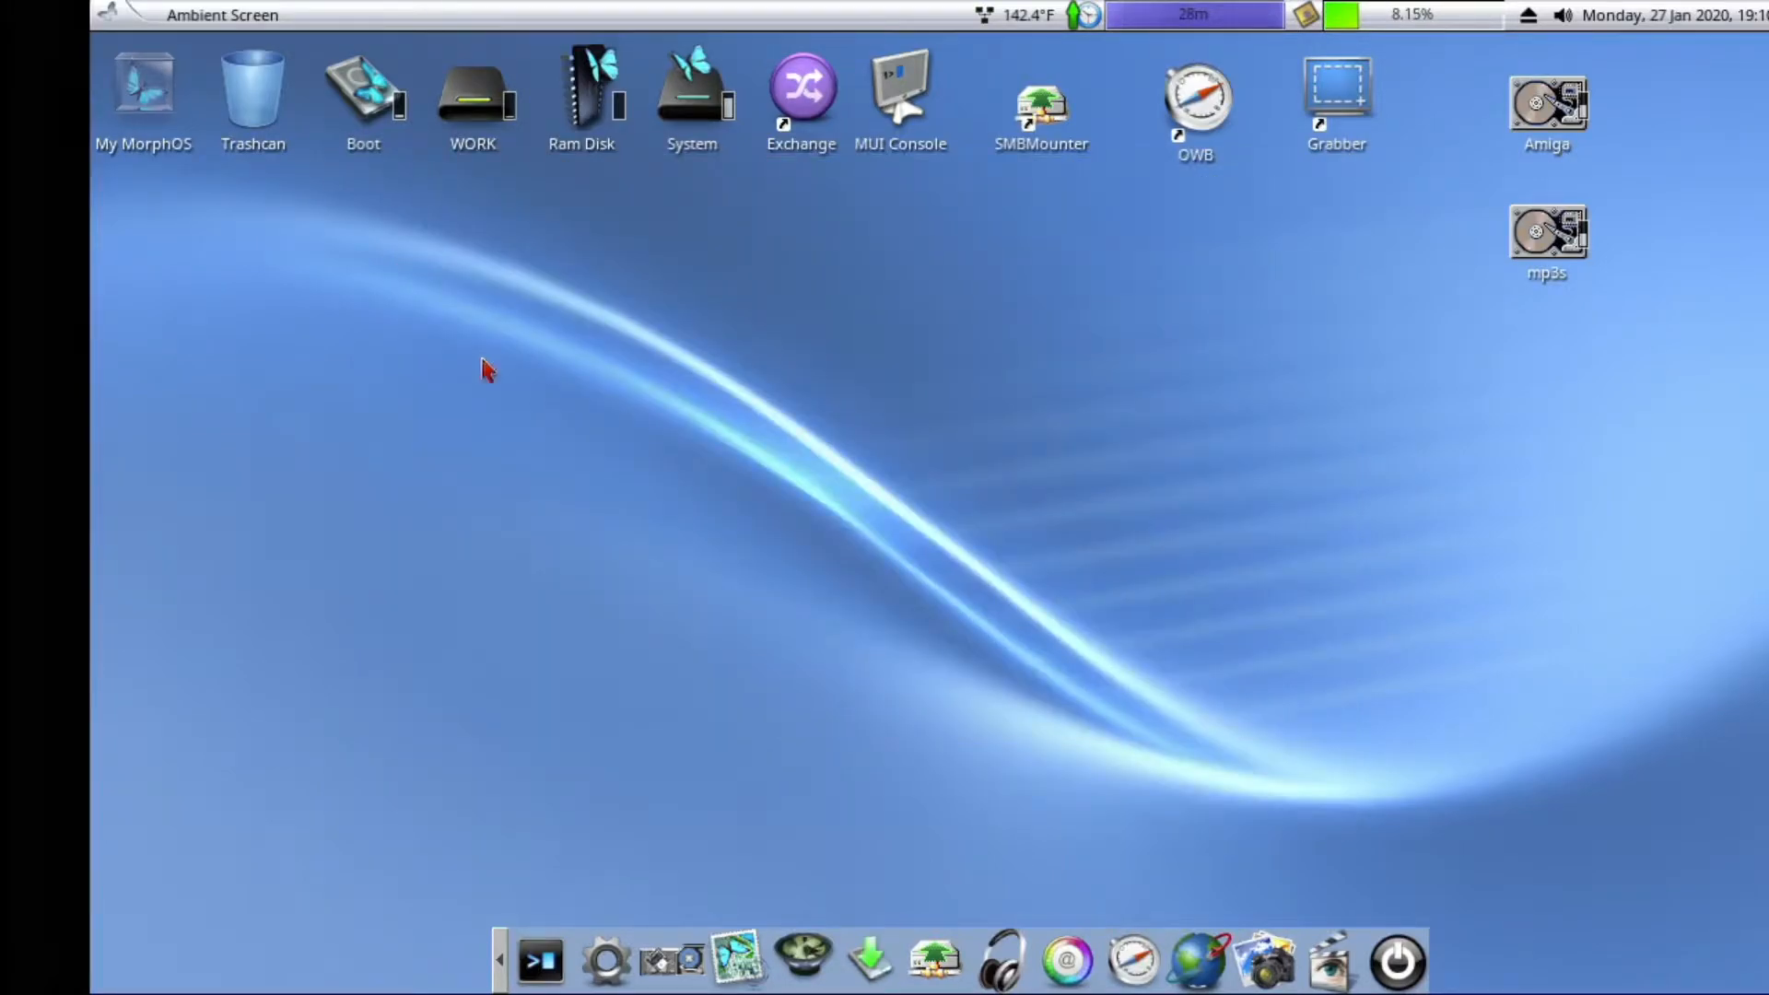
double_click(718, 547)
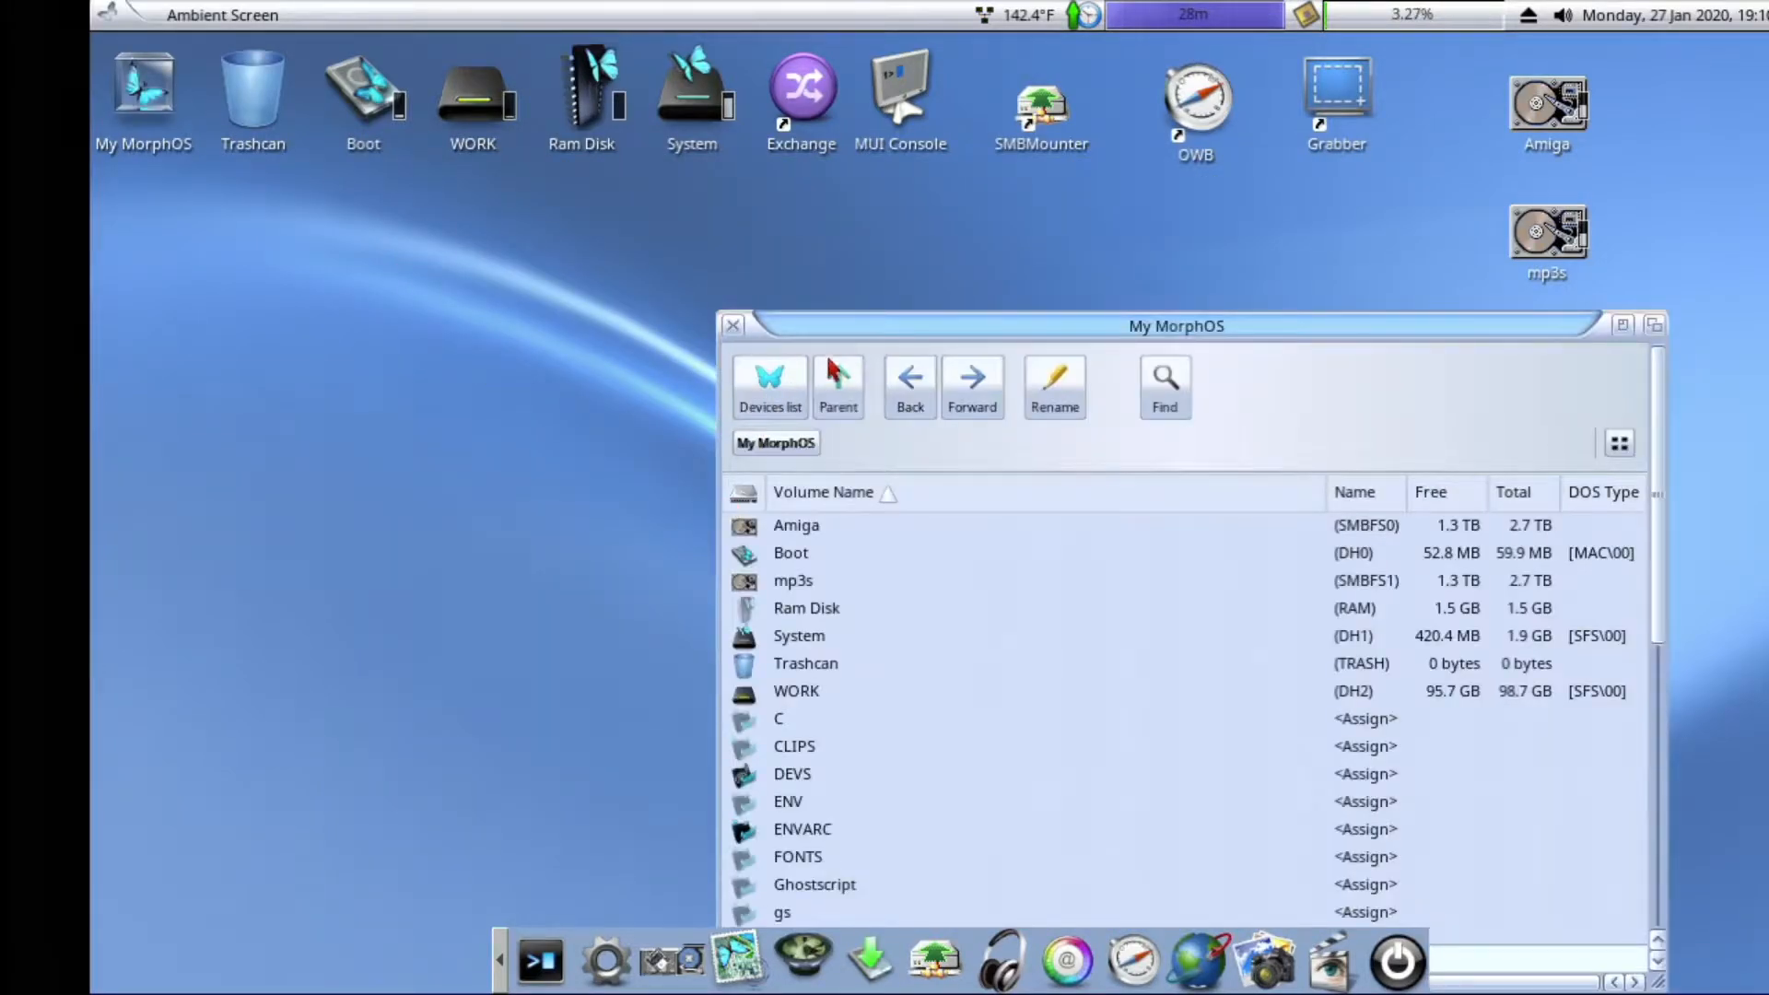
left_click_drag(860, 337, 538, 213)
left_click(410, 209)
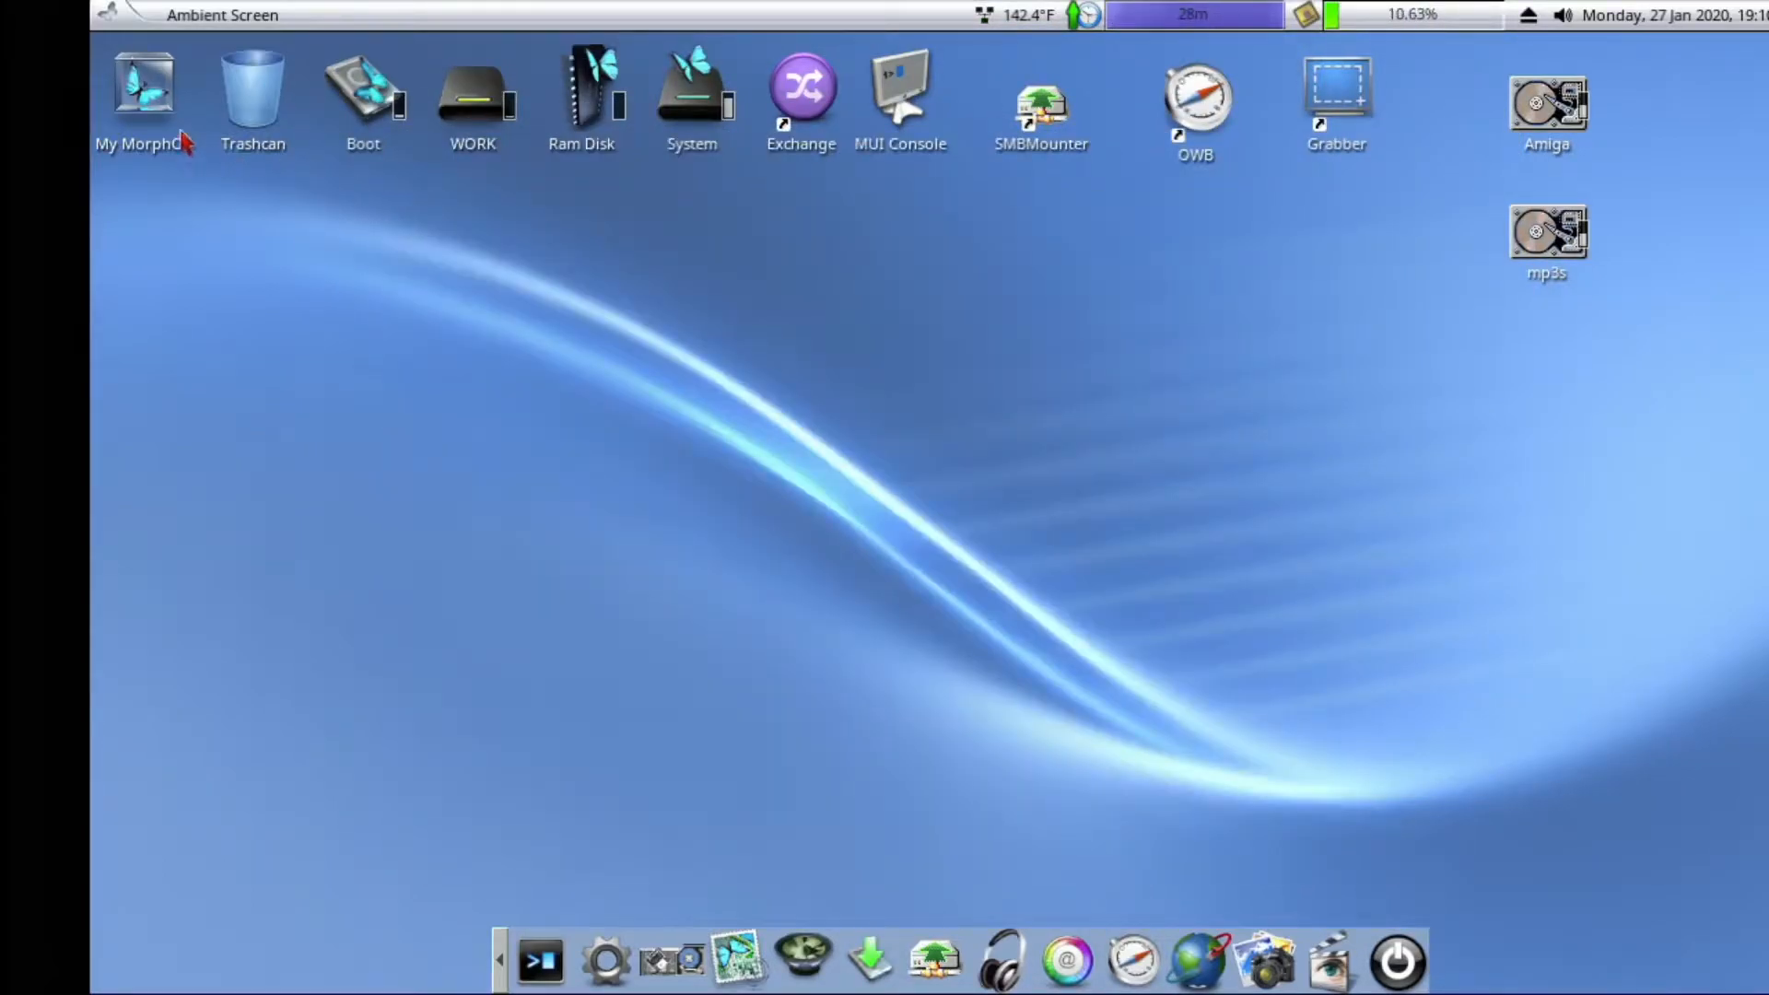
Step: Check the menu commands offered for the My MorphOS desktop icon and dismiss the menu
right_click(147, 78)
left_click(335, 325)
left_click(143, 81)
right_click(145, 81)
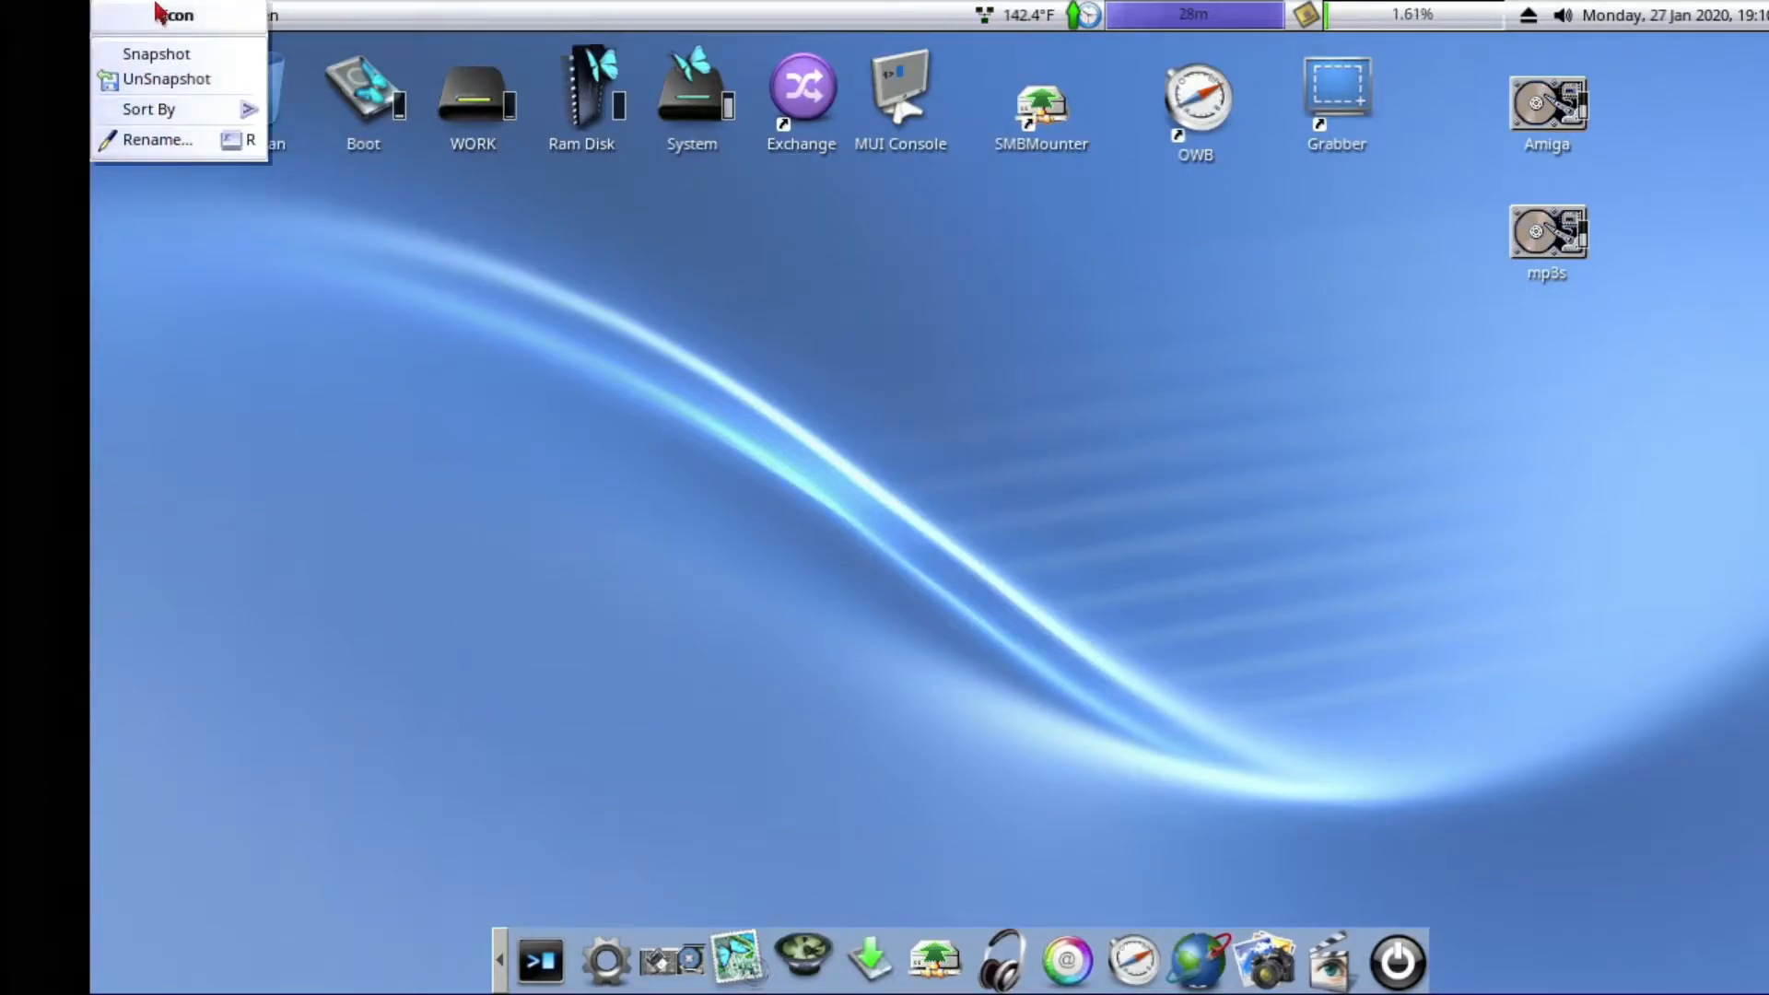
left_click(573, 443)
left_click(573, 443)
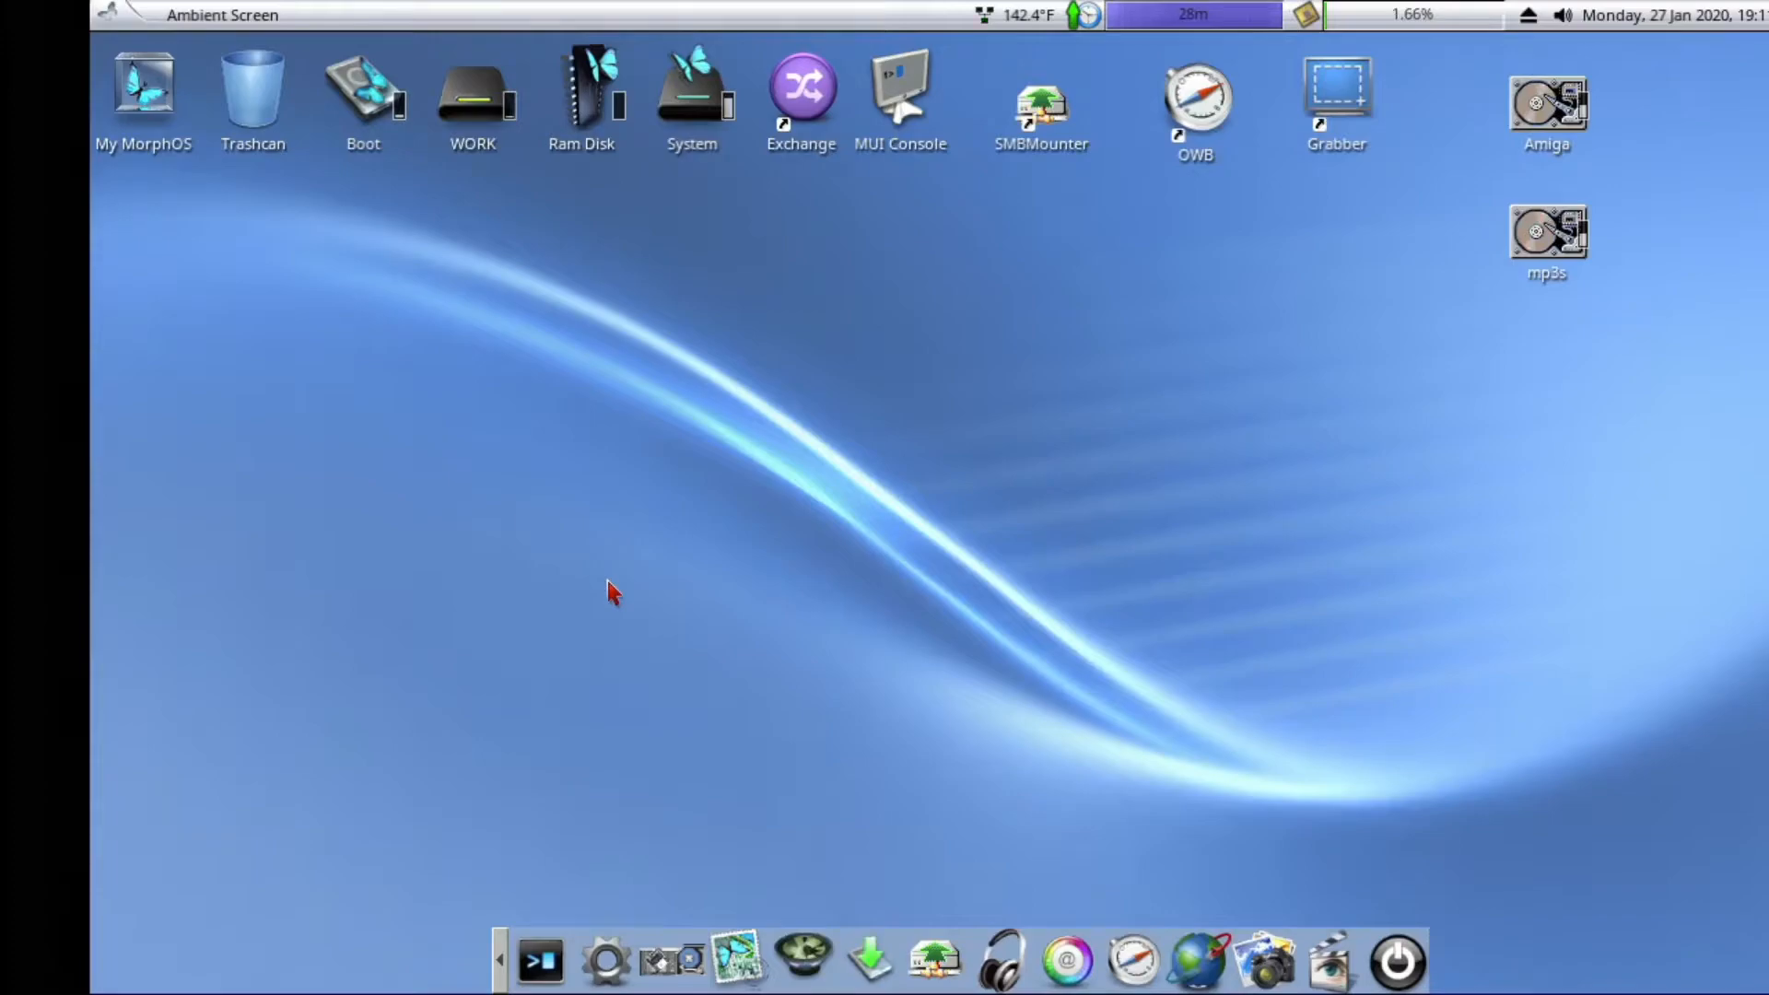
Step: Open MorphOS Preferences and move its window toward the middle of the desktop
left_click(606, 959)
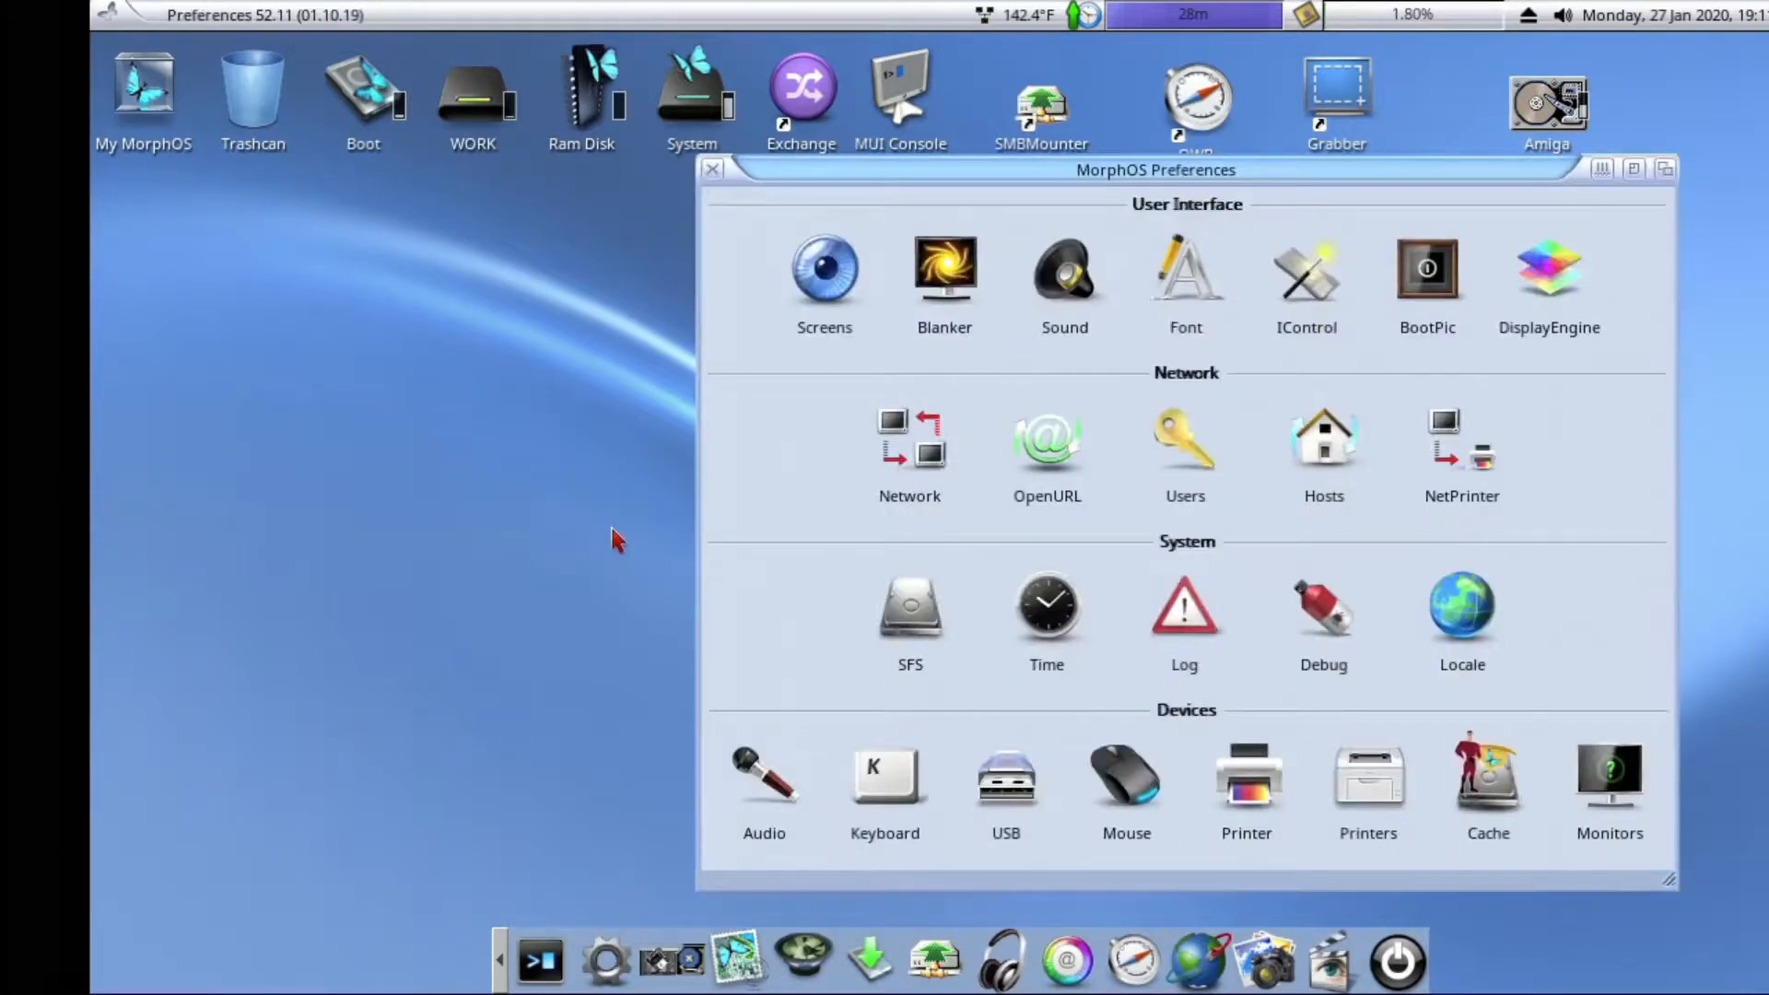
left_click_drag(1026, 168, 640, 155)
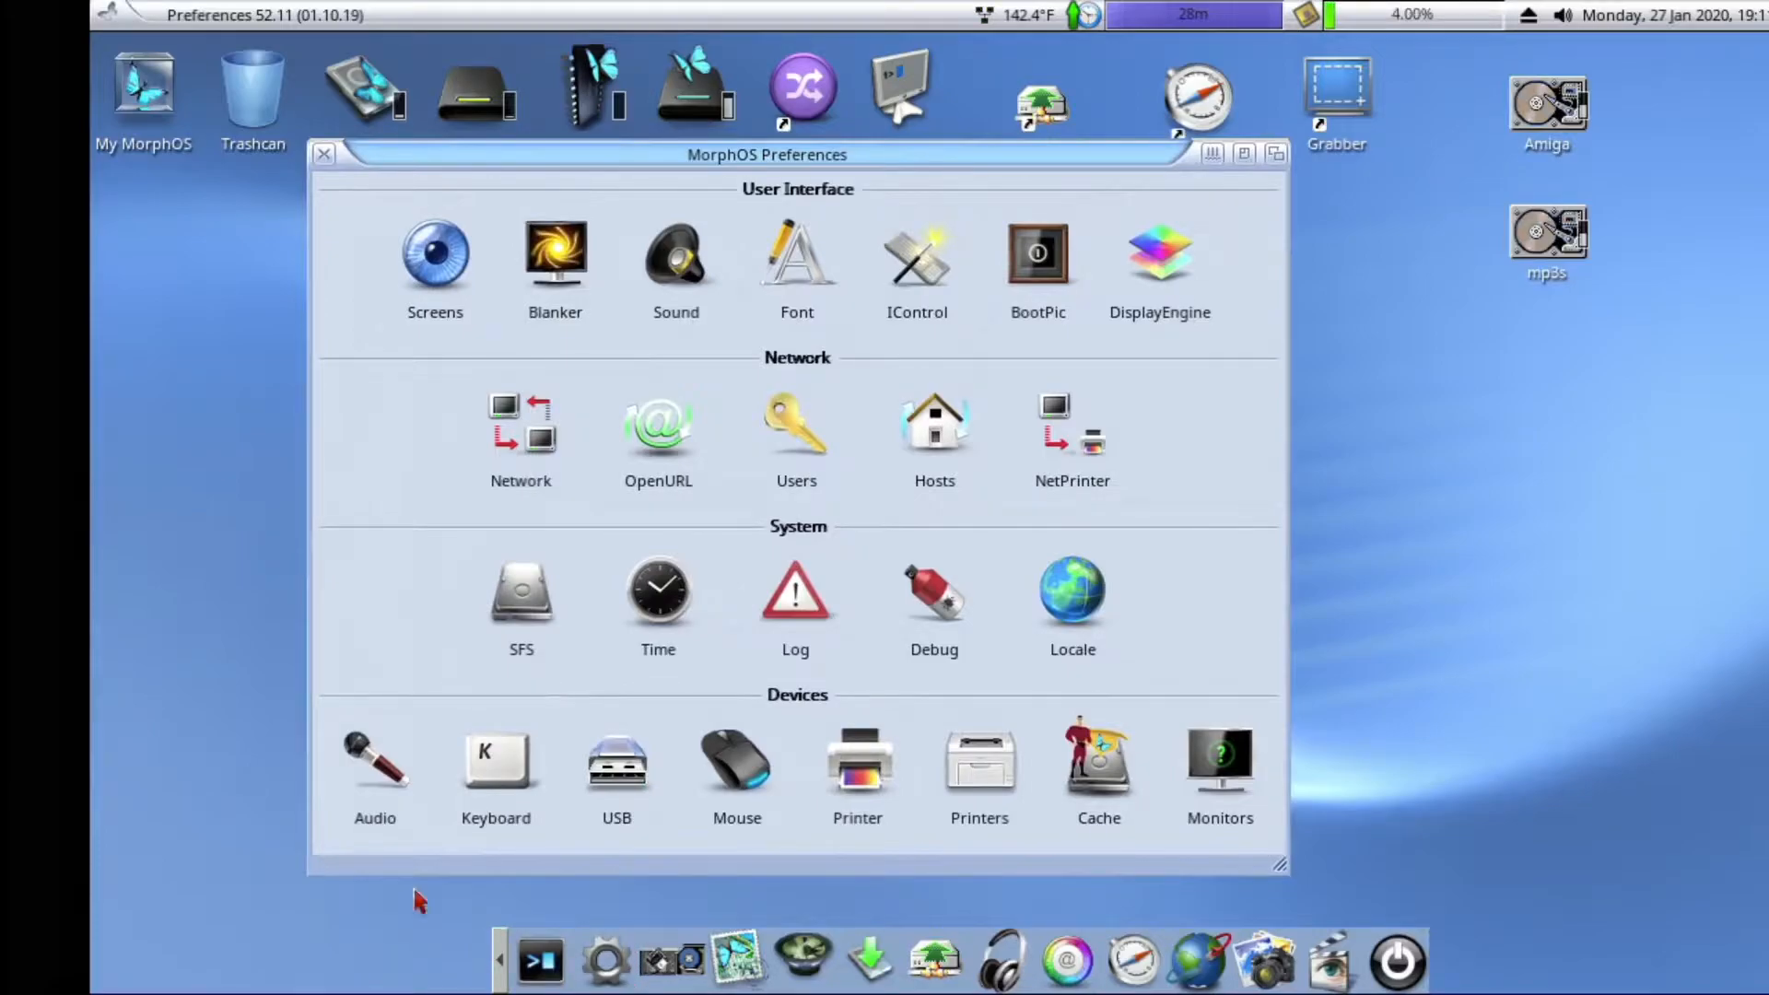
left_click(178, 514)
Step: Look through the Ambient desktop's pull-down categories, including System, Show and Emulation, and call up the system settings
right_click(324, 11)
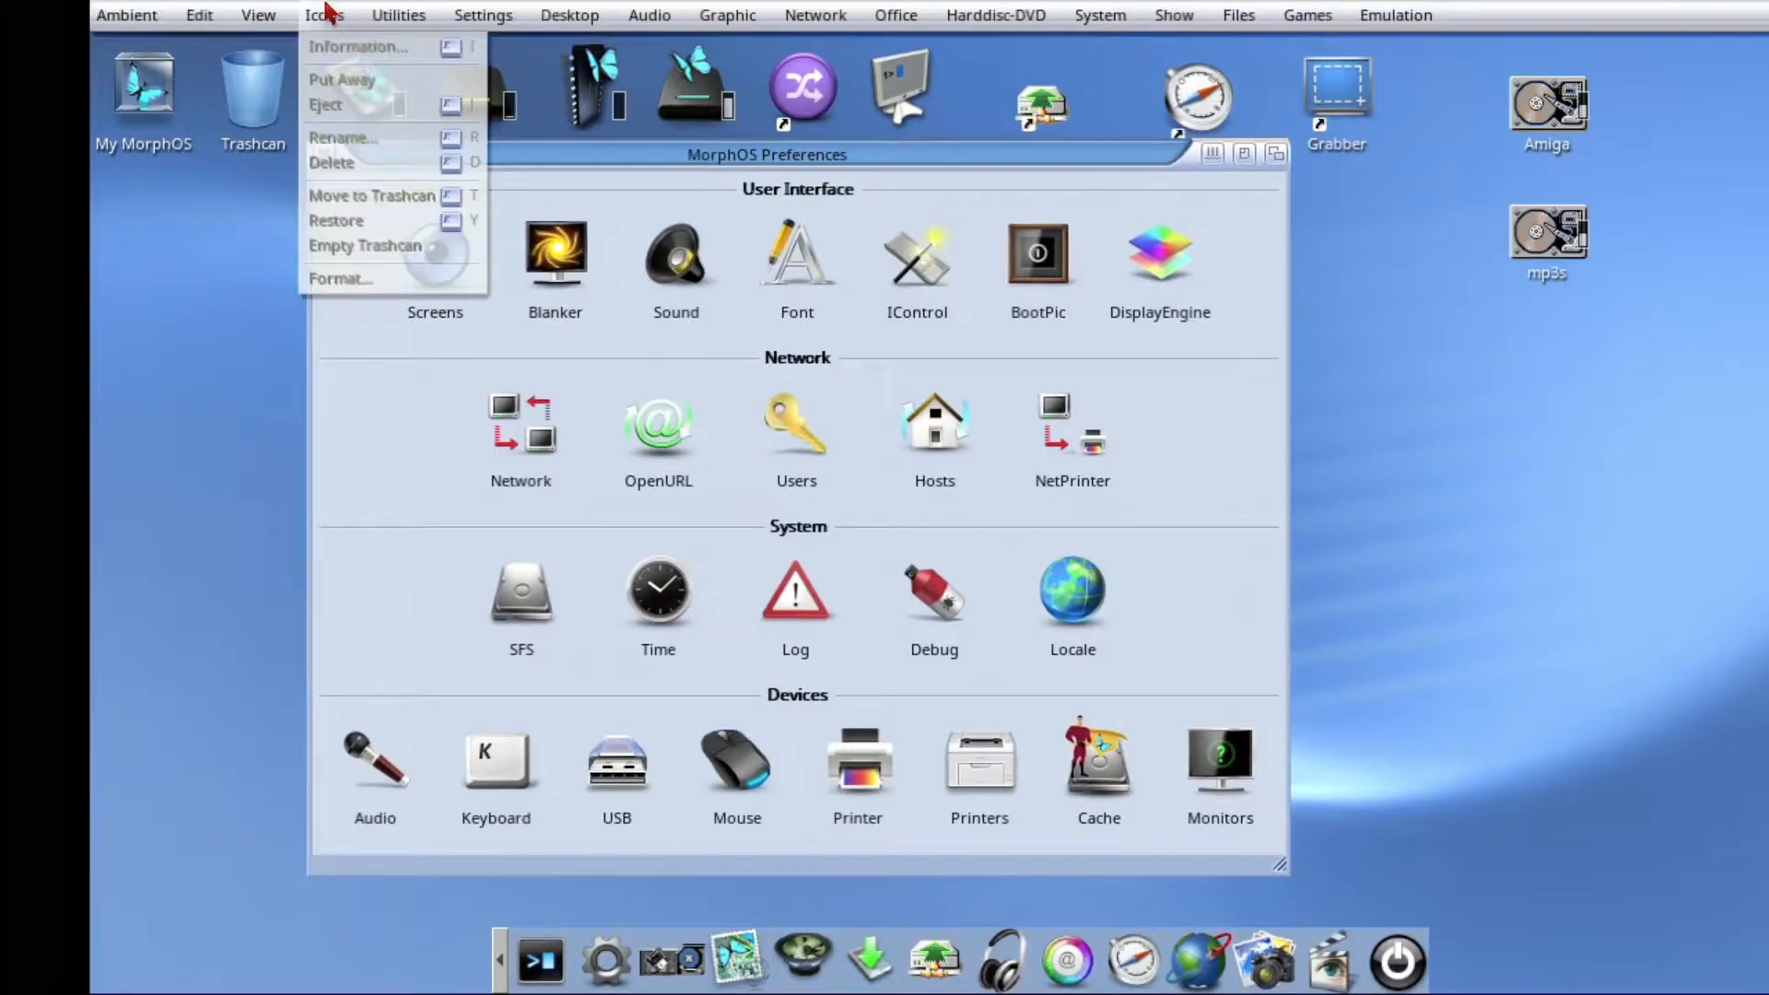
mouse_move(147, 11)
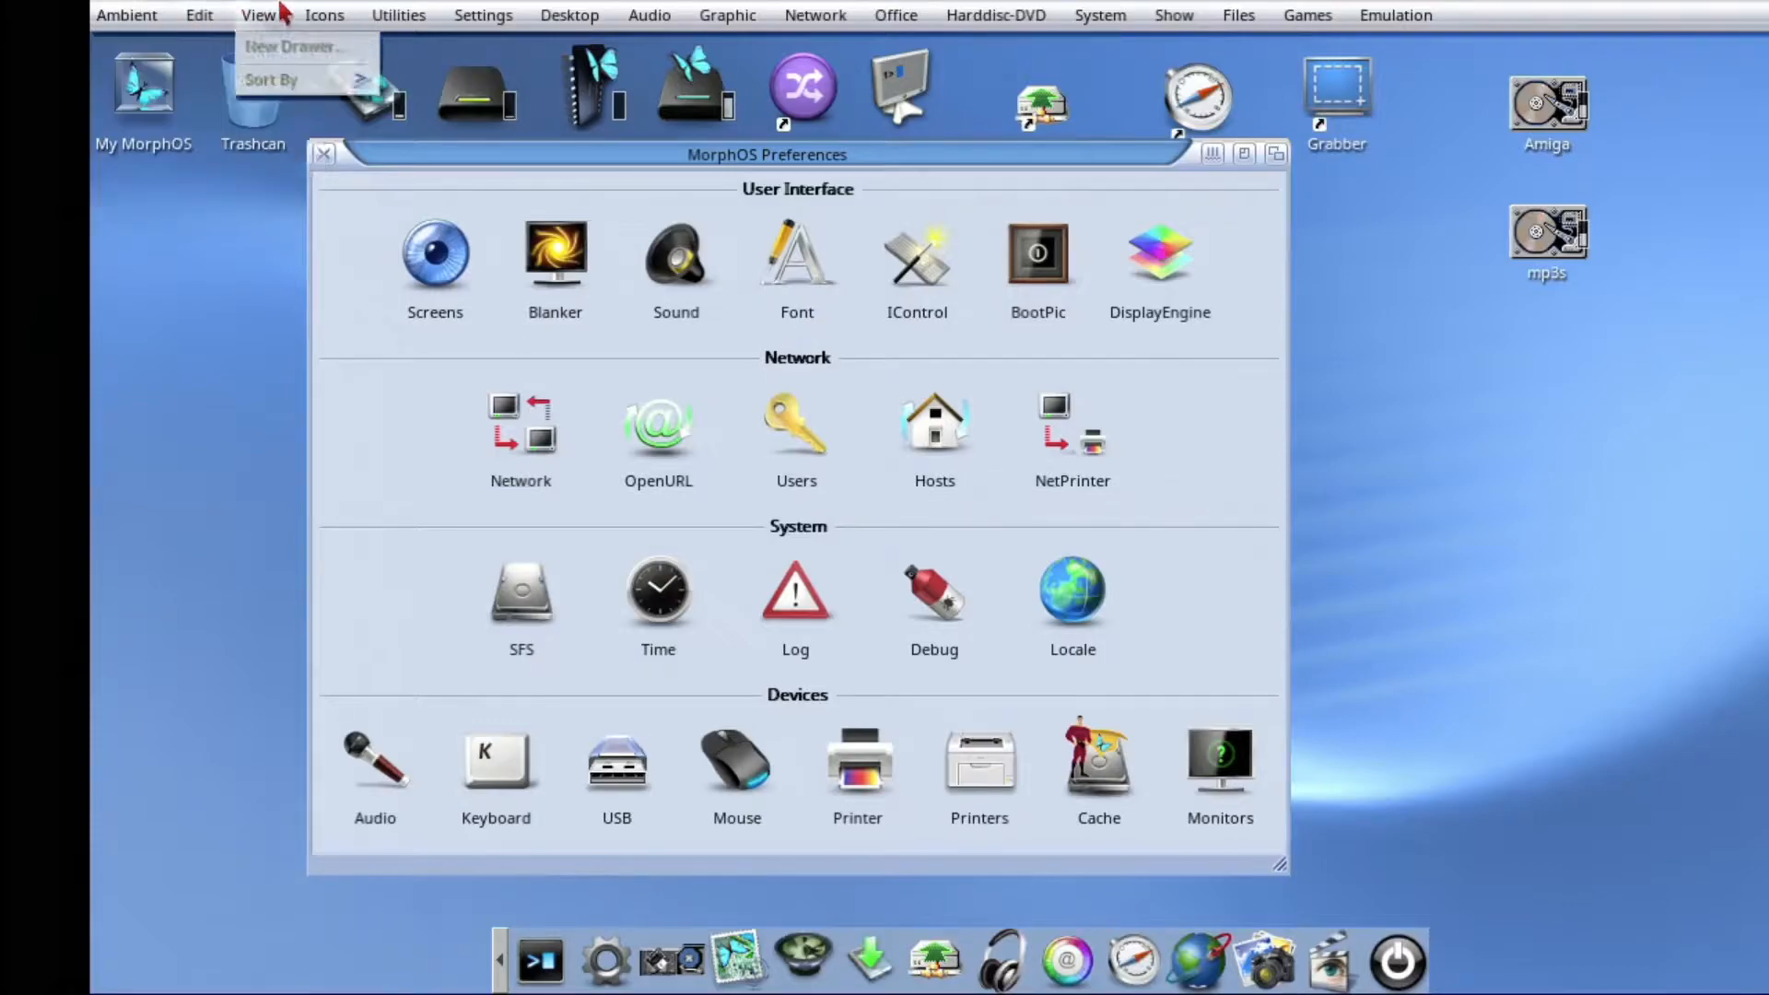
mouse_move(1013, 13)
mouse_move(1091, 13)
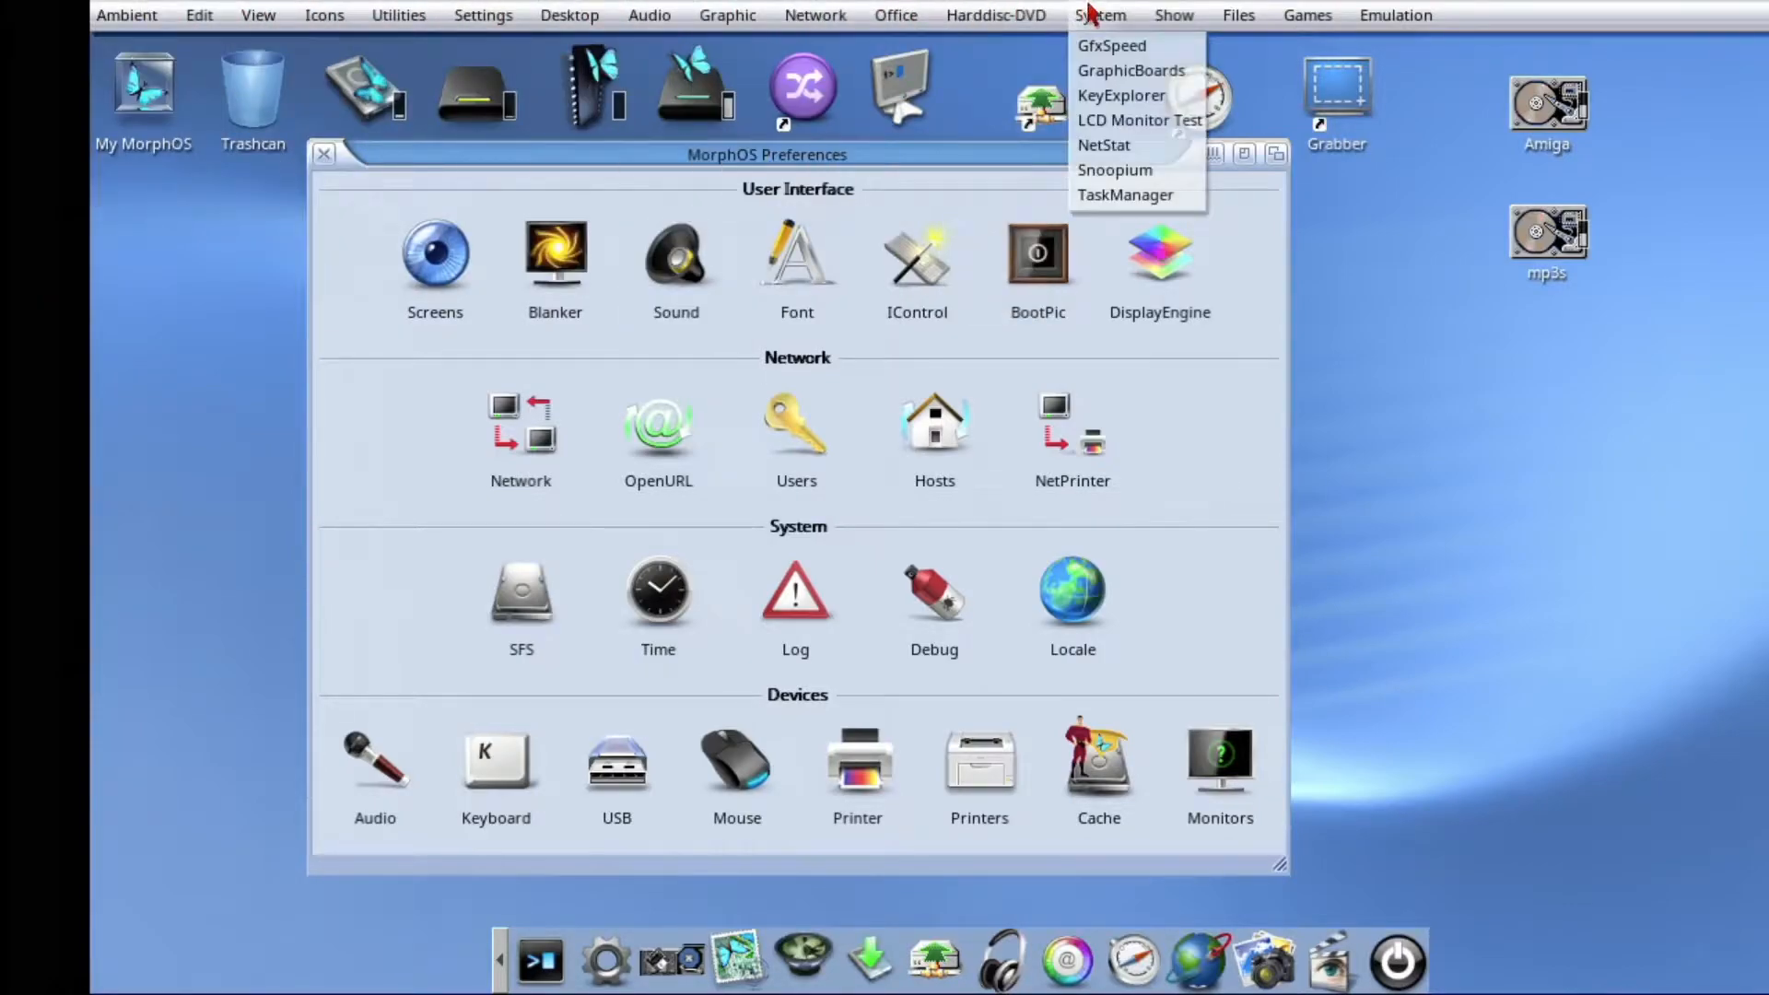
mouse_move(1175, 13)
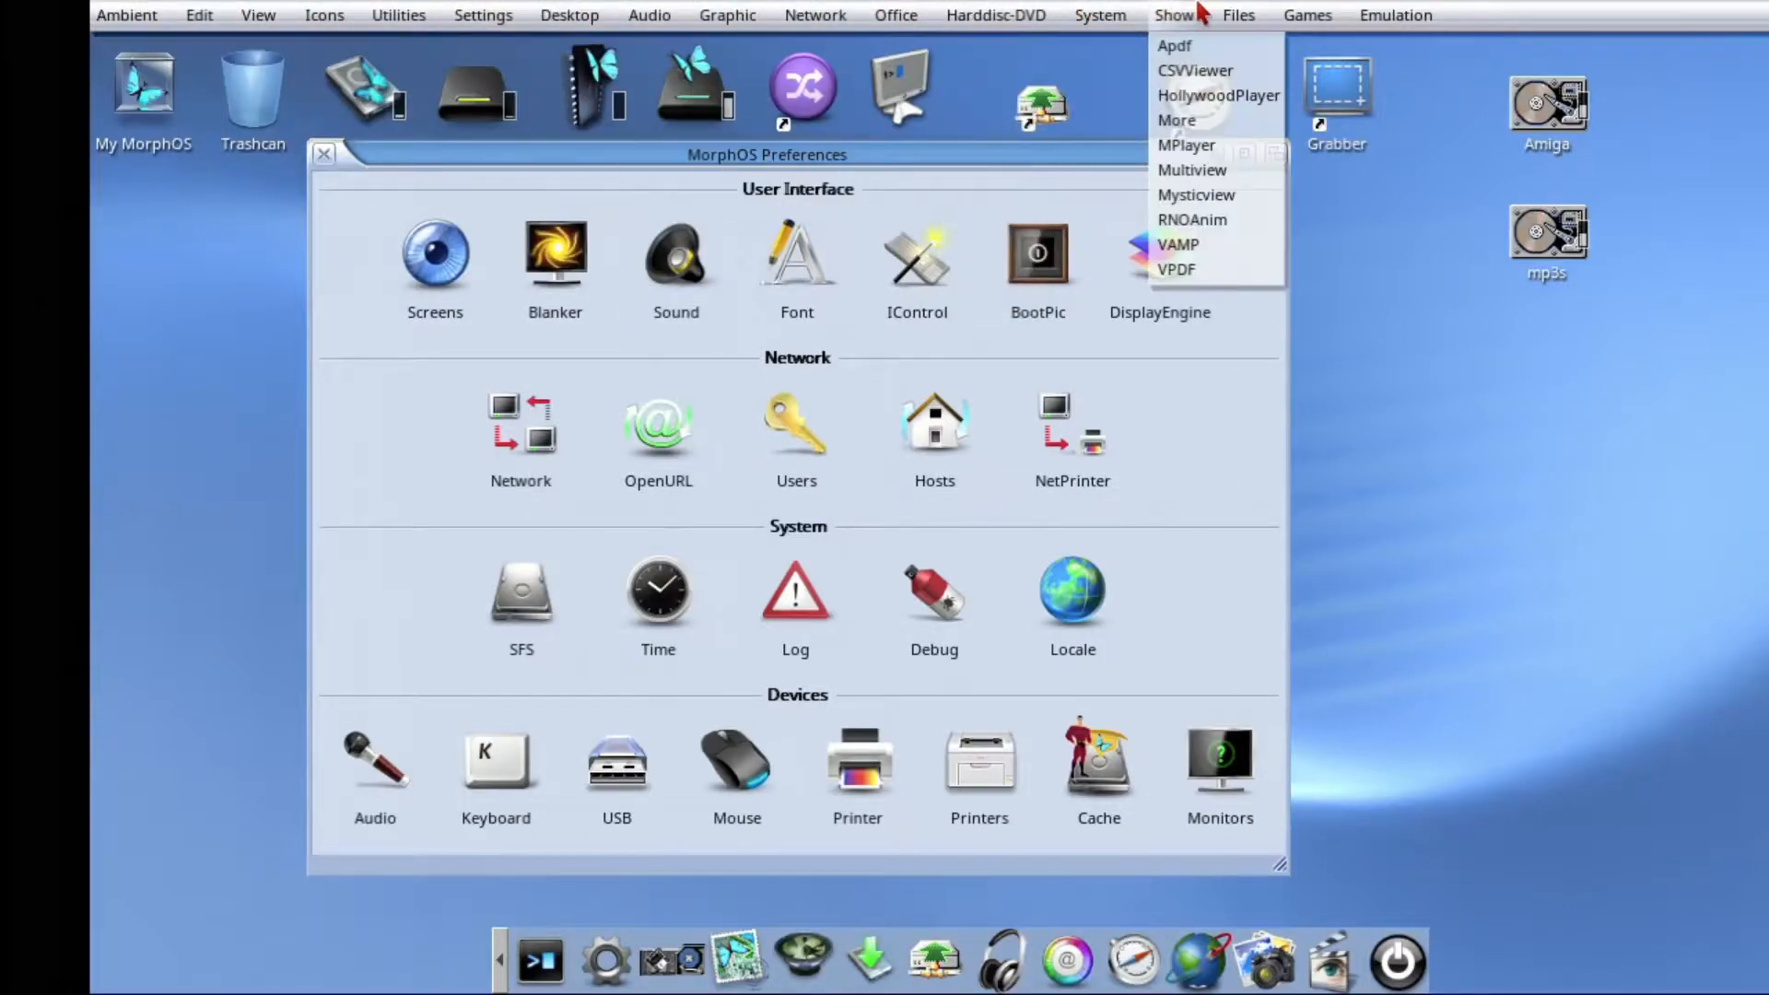
mouse_move(1389, 13)
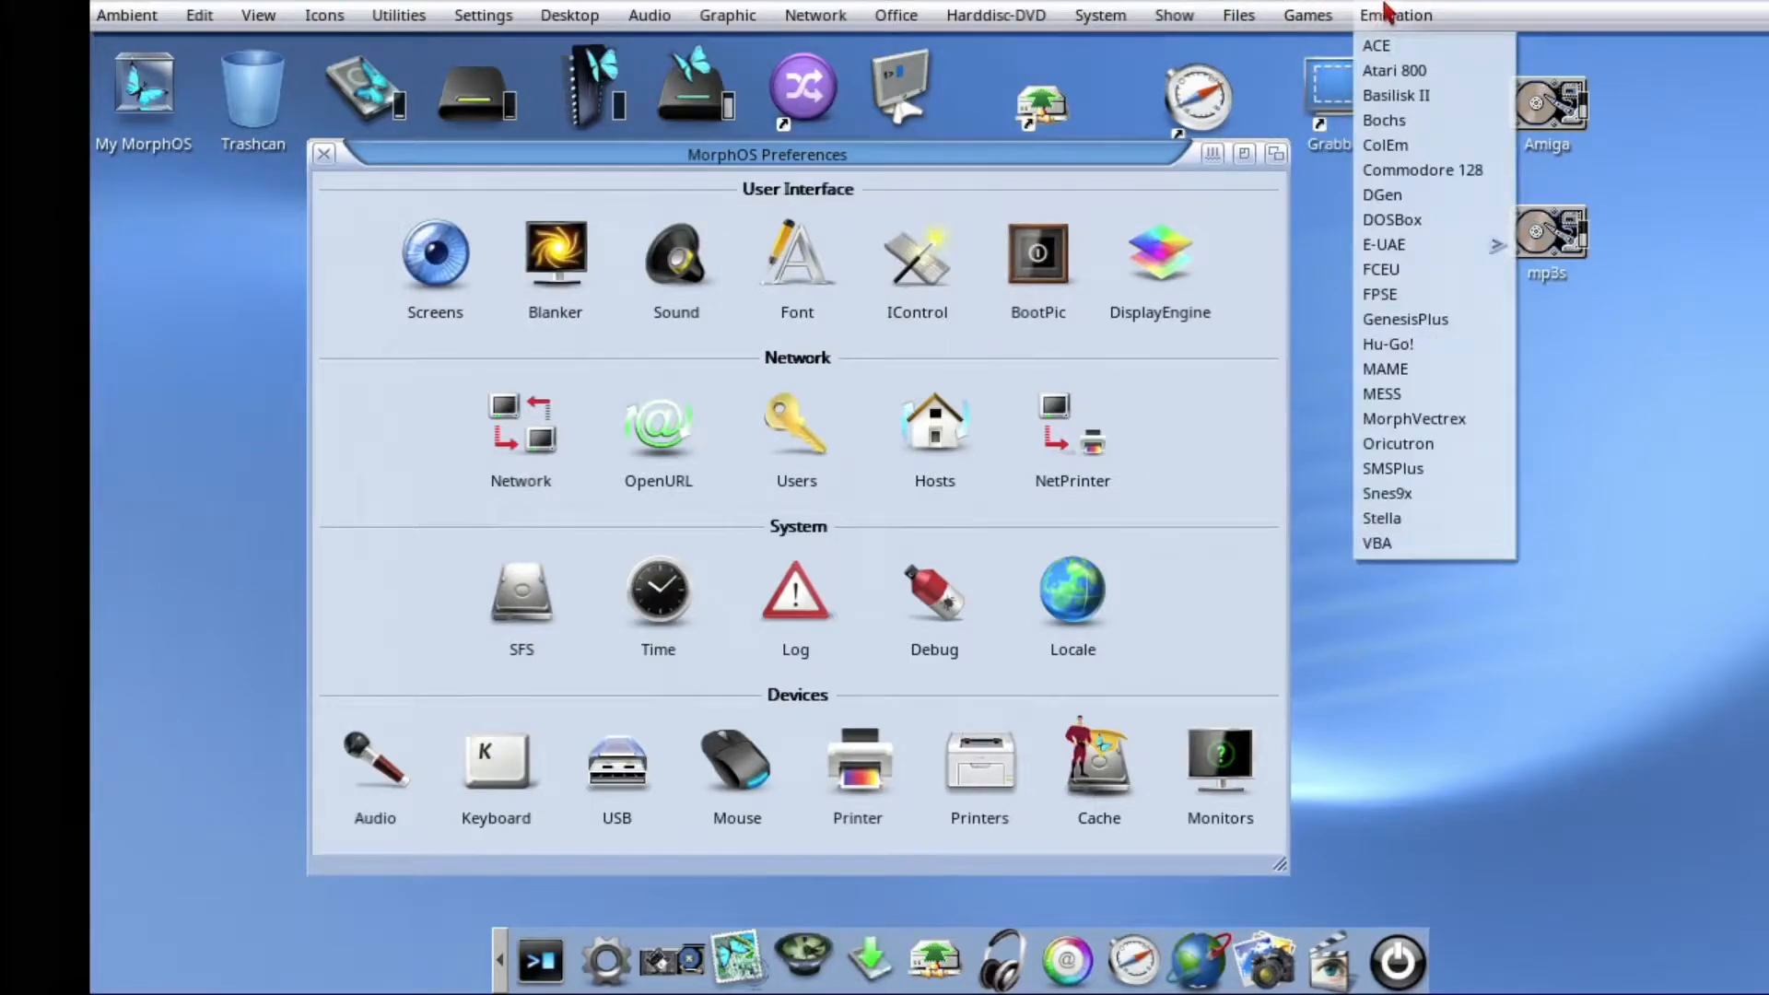
mouse_move(480, 12)
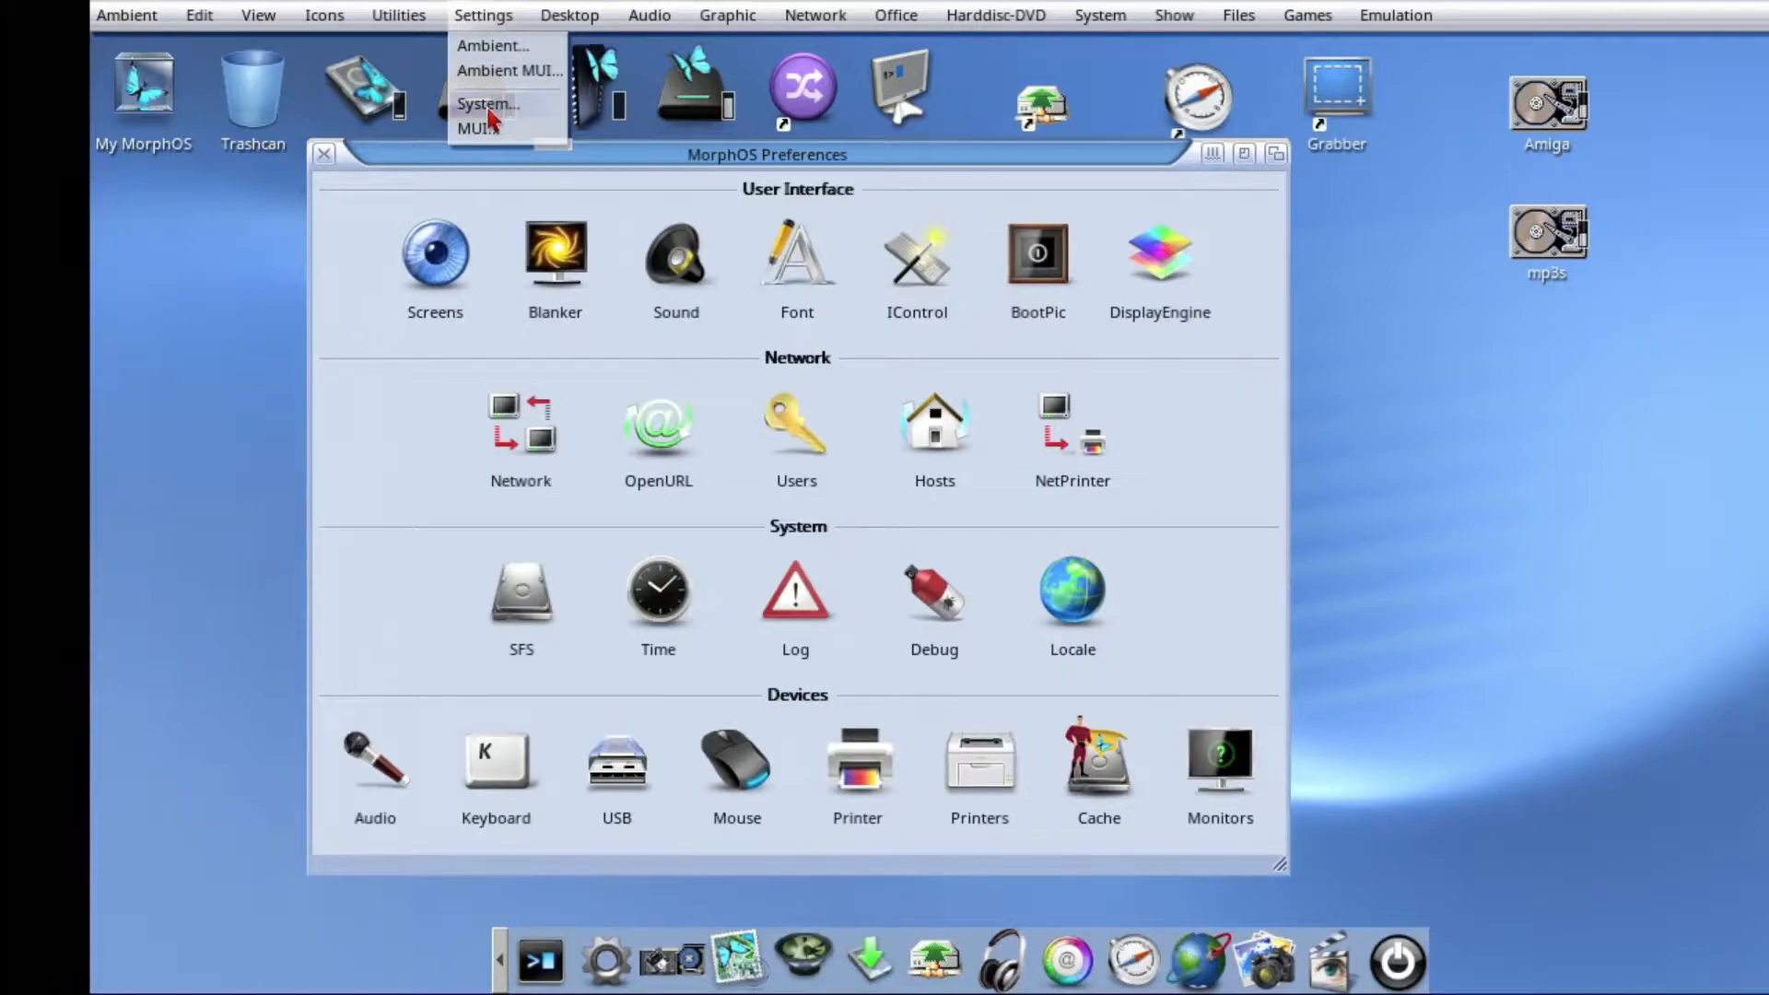
left_click(488, 106)
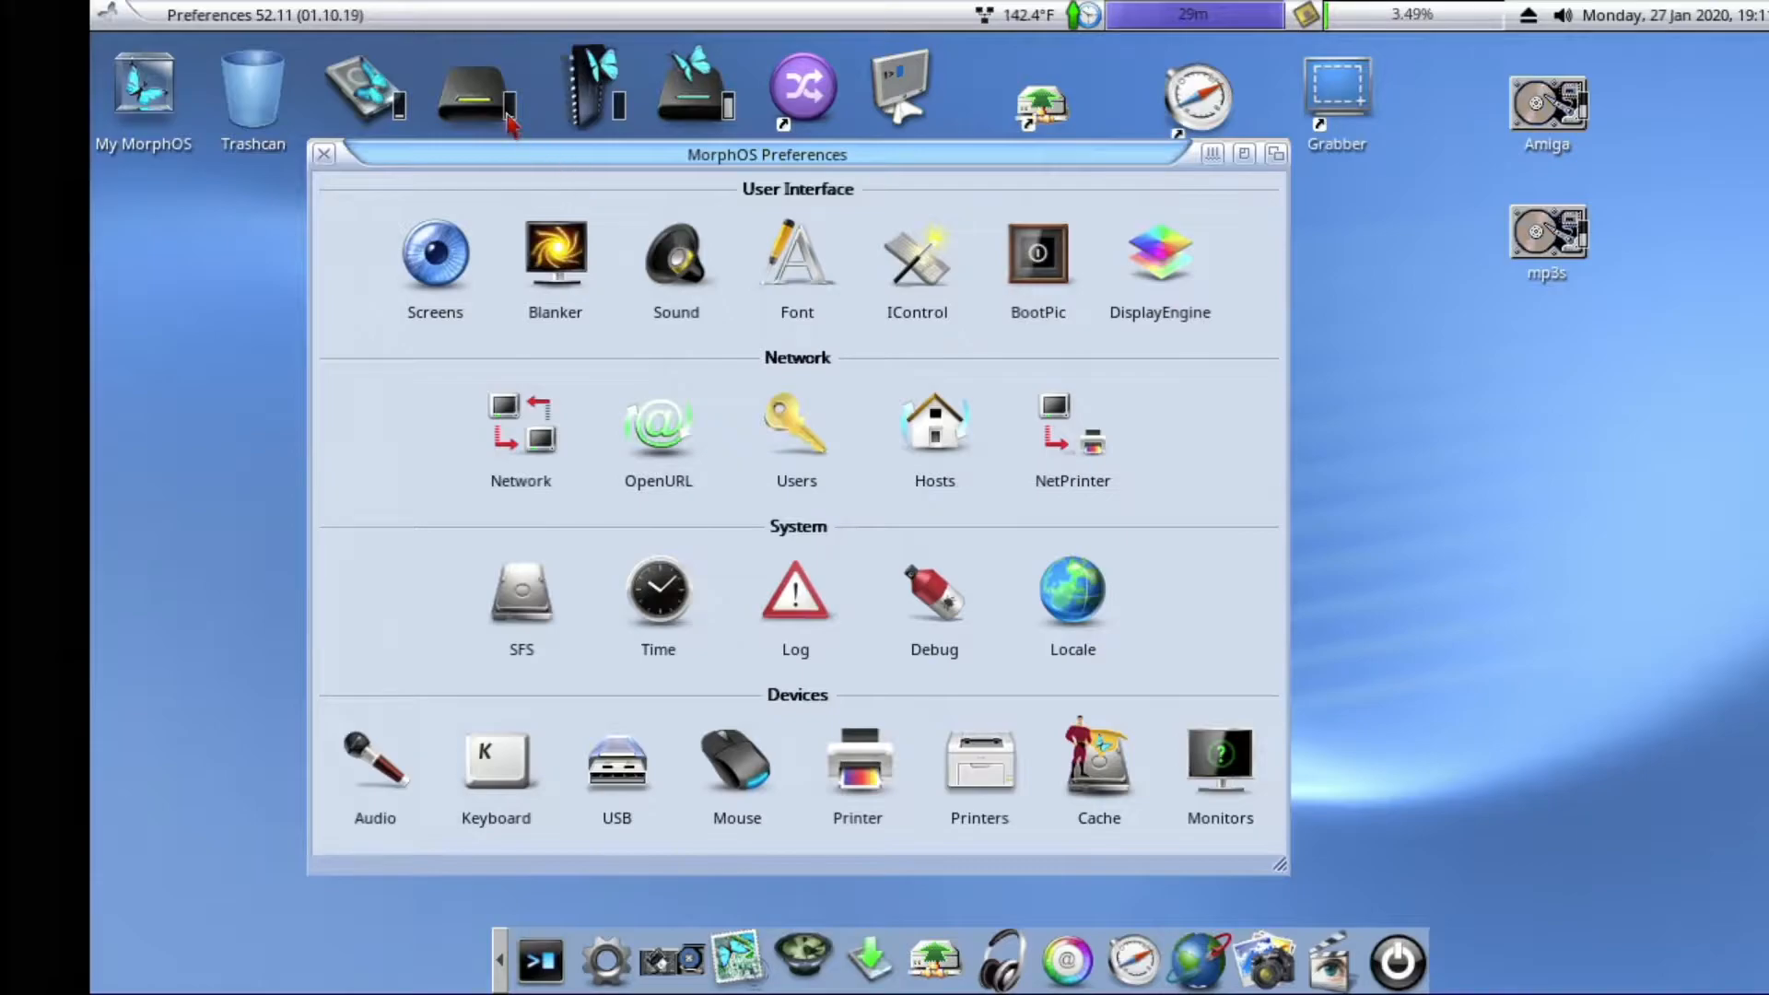
Step: Open the System volume, examine its Prefs drawer and close the window
double_click(722, 94)
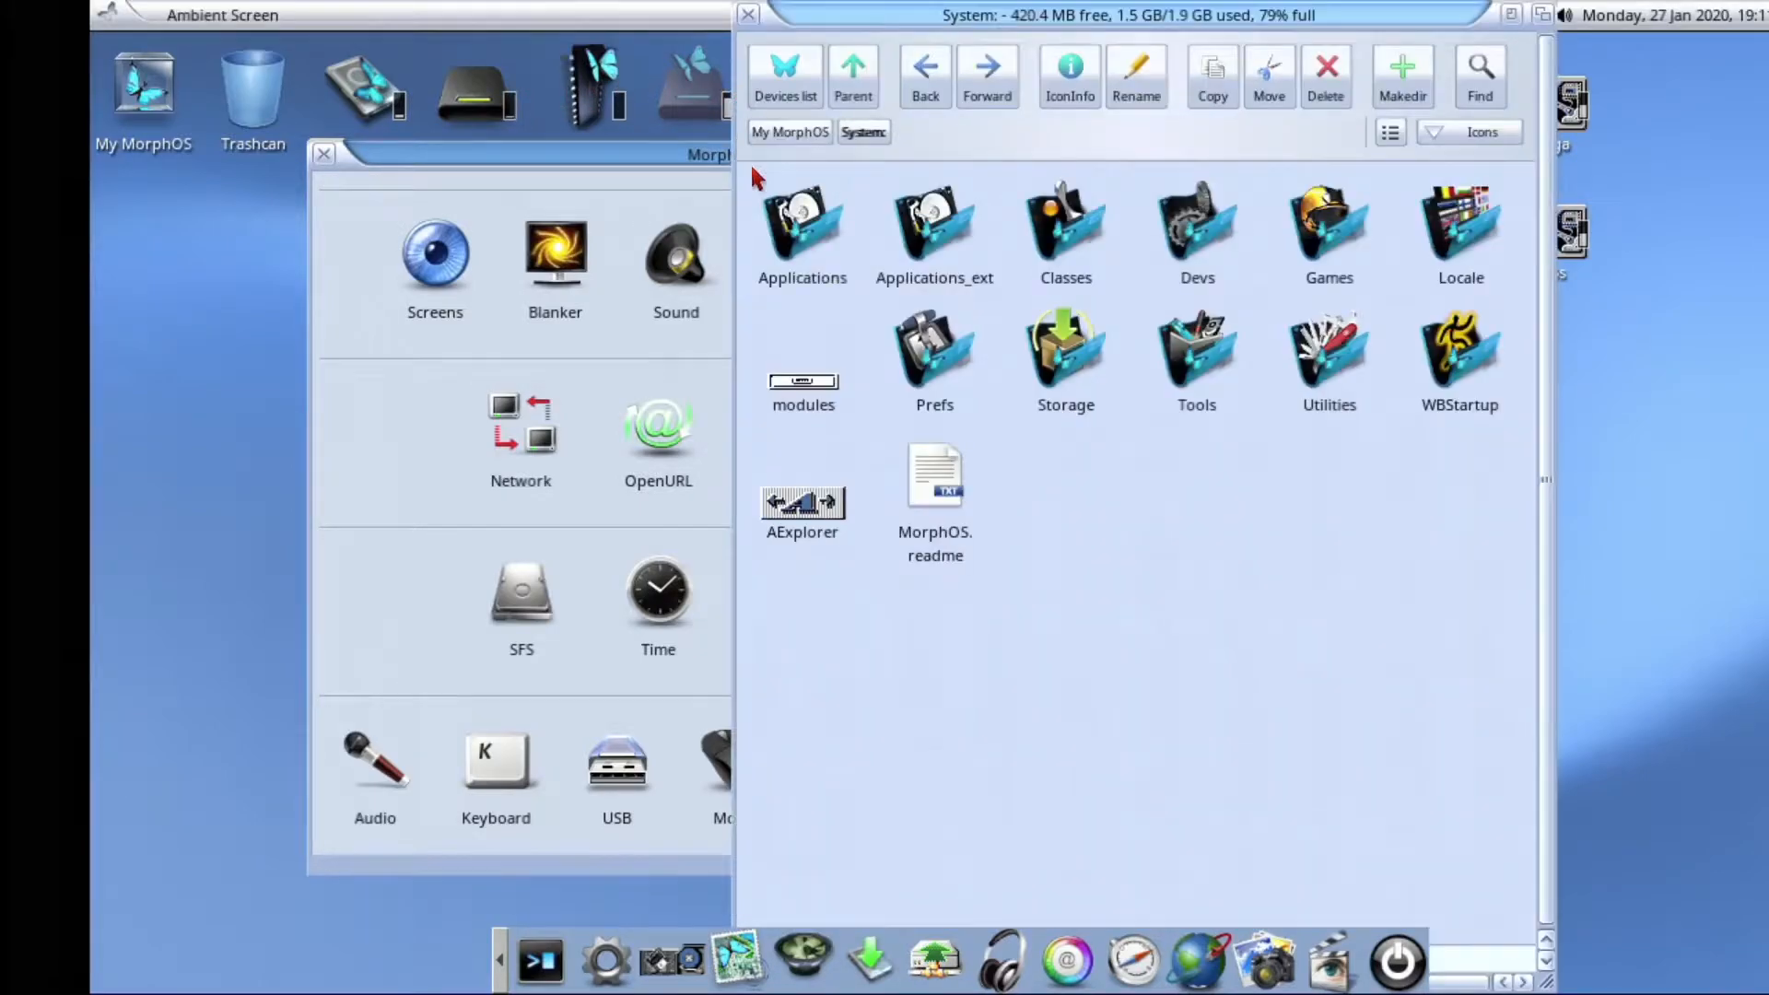
double_click(926, 357)
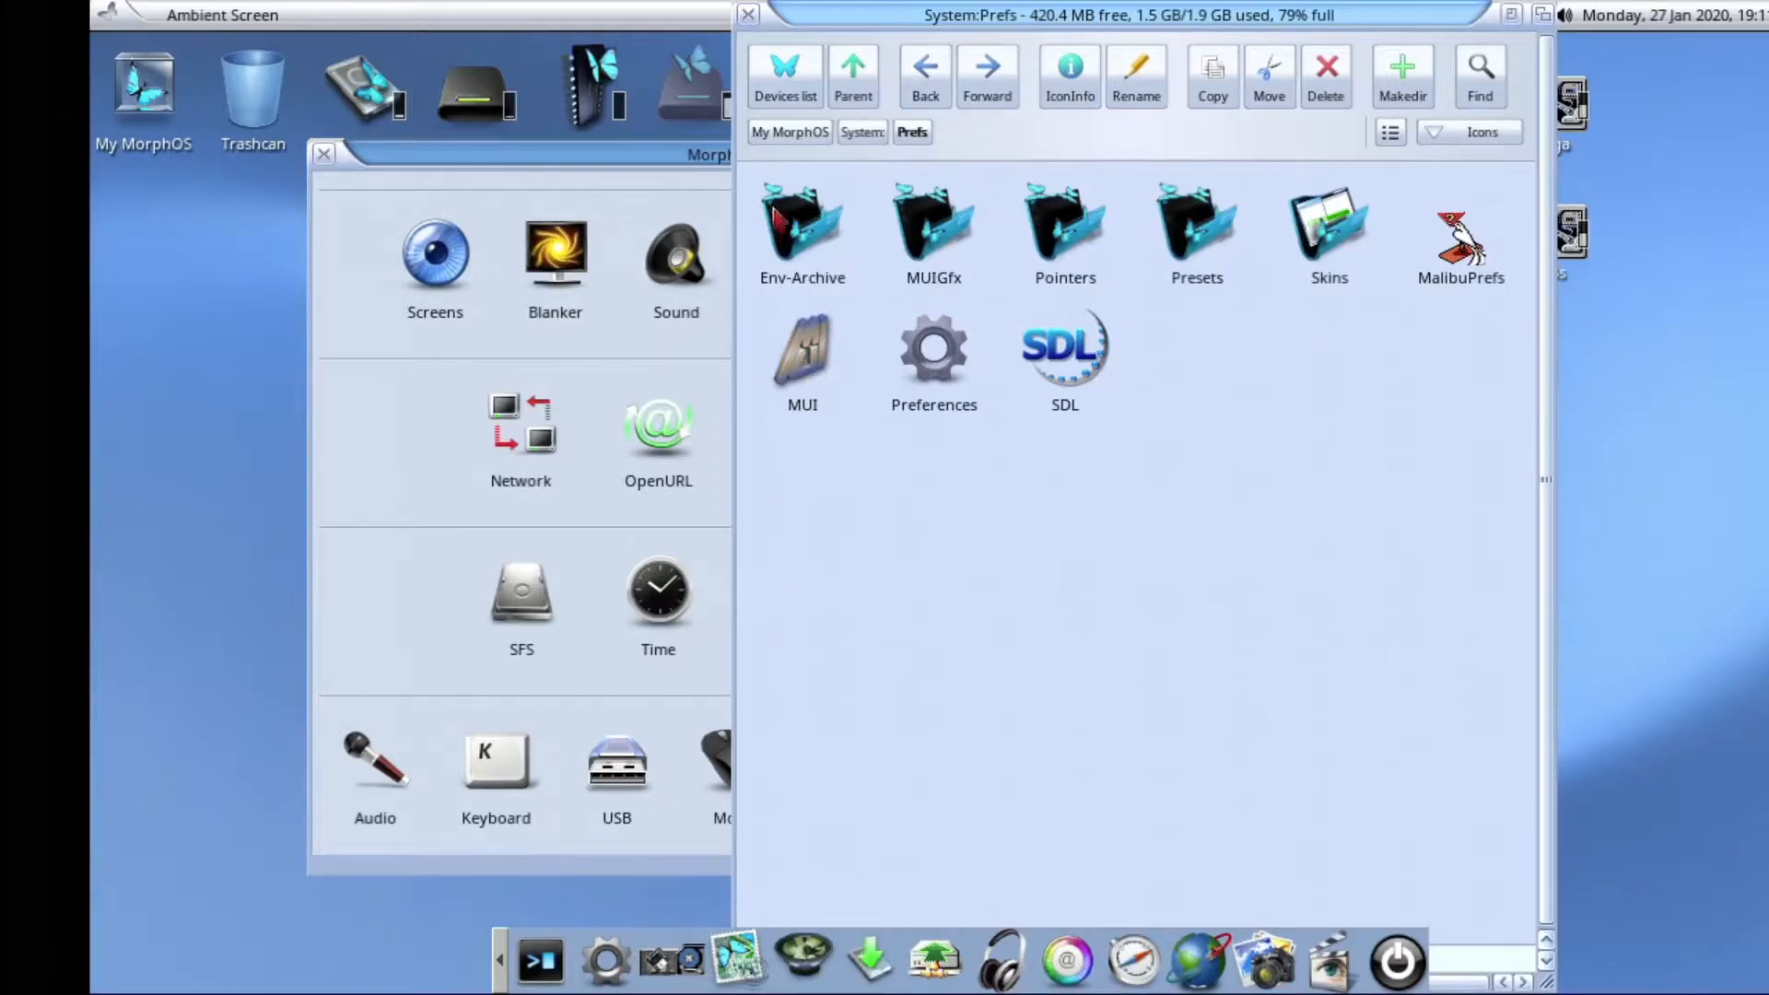
left_click(750, 15)
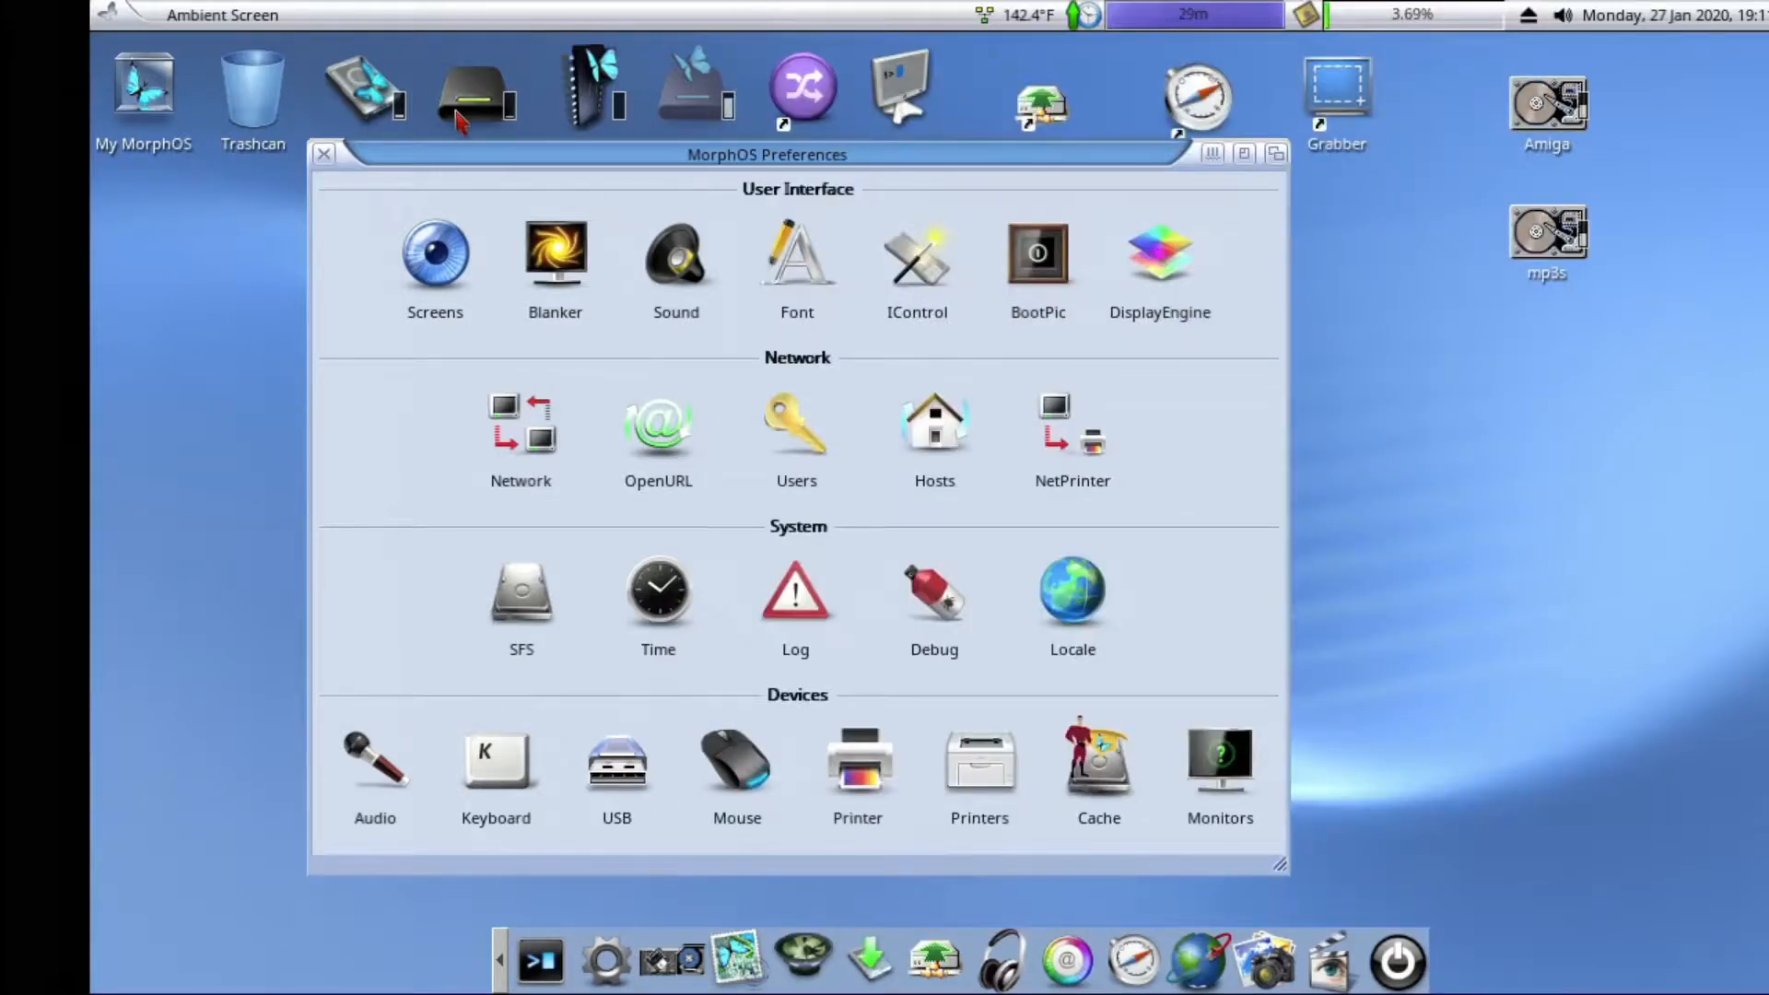
Step: Open the Screens preferences, move the window higher on the desktop and select the Ambient screen entry
left_click(434, 155)
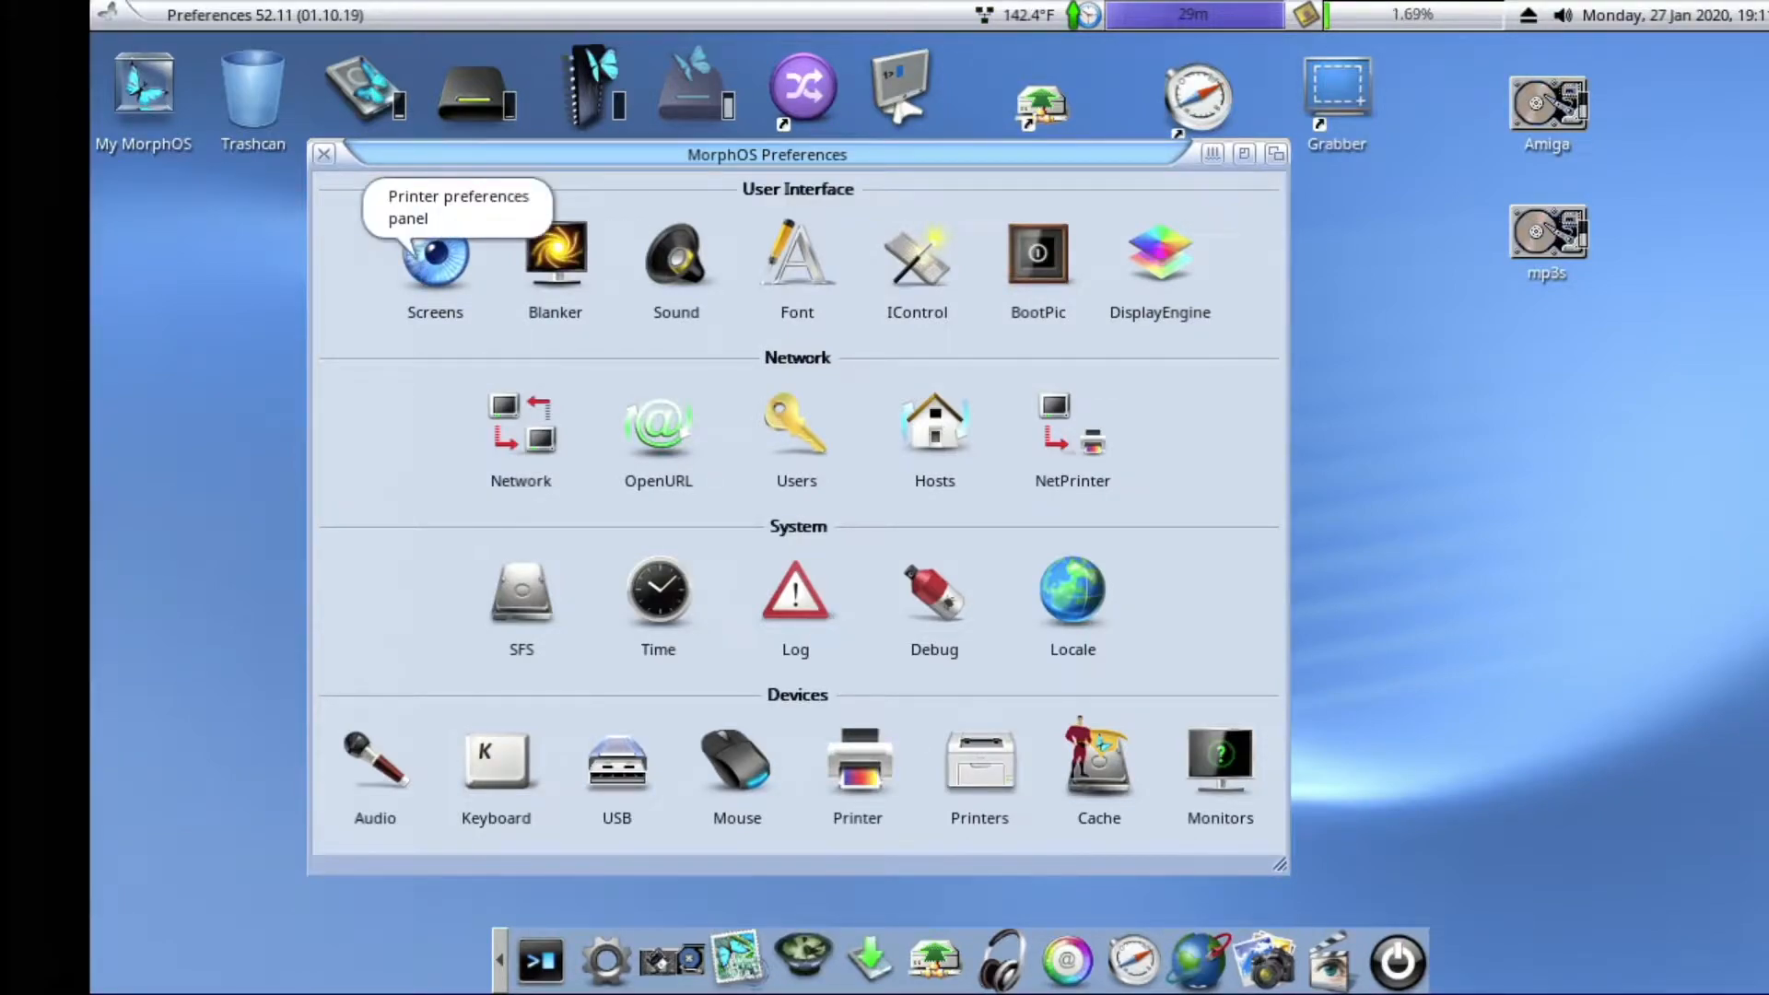
left_click(425, 277)
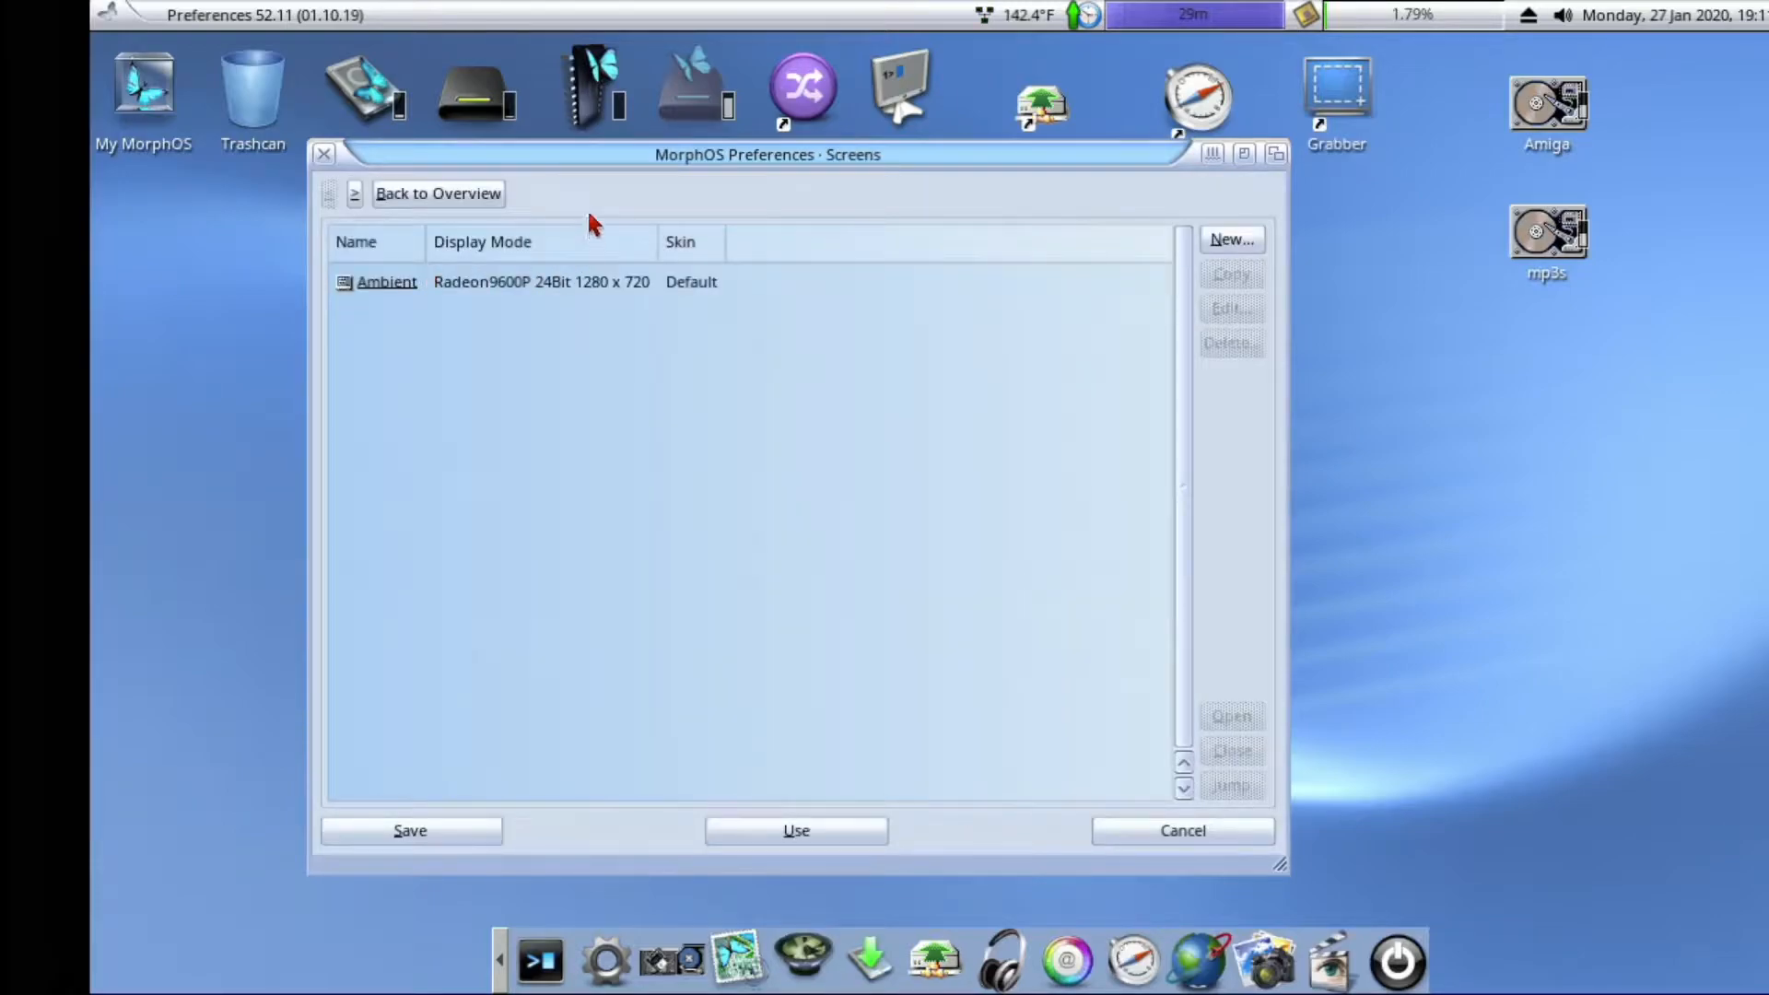
left_click_drag(613, 154, 616, 88)
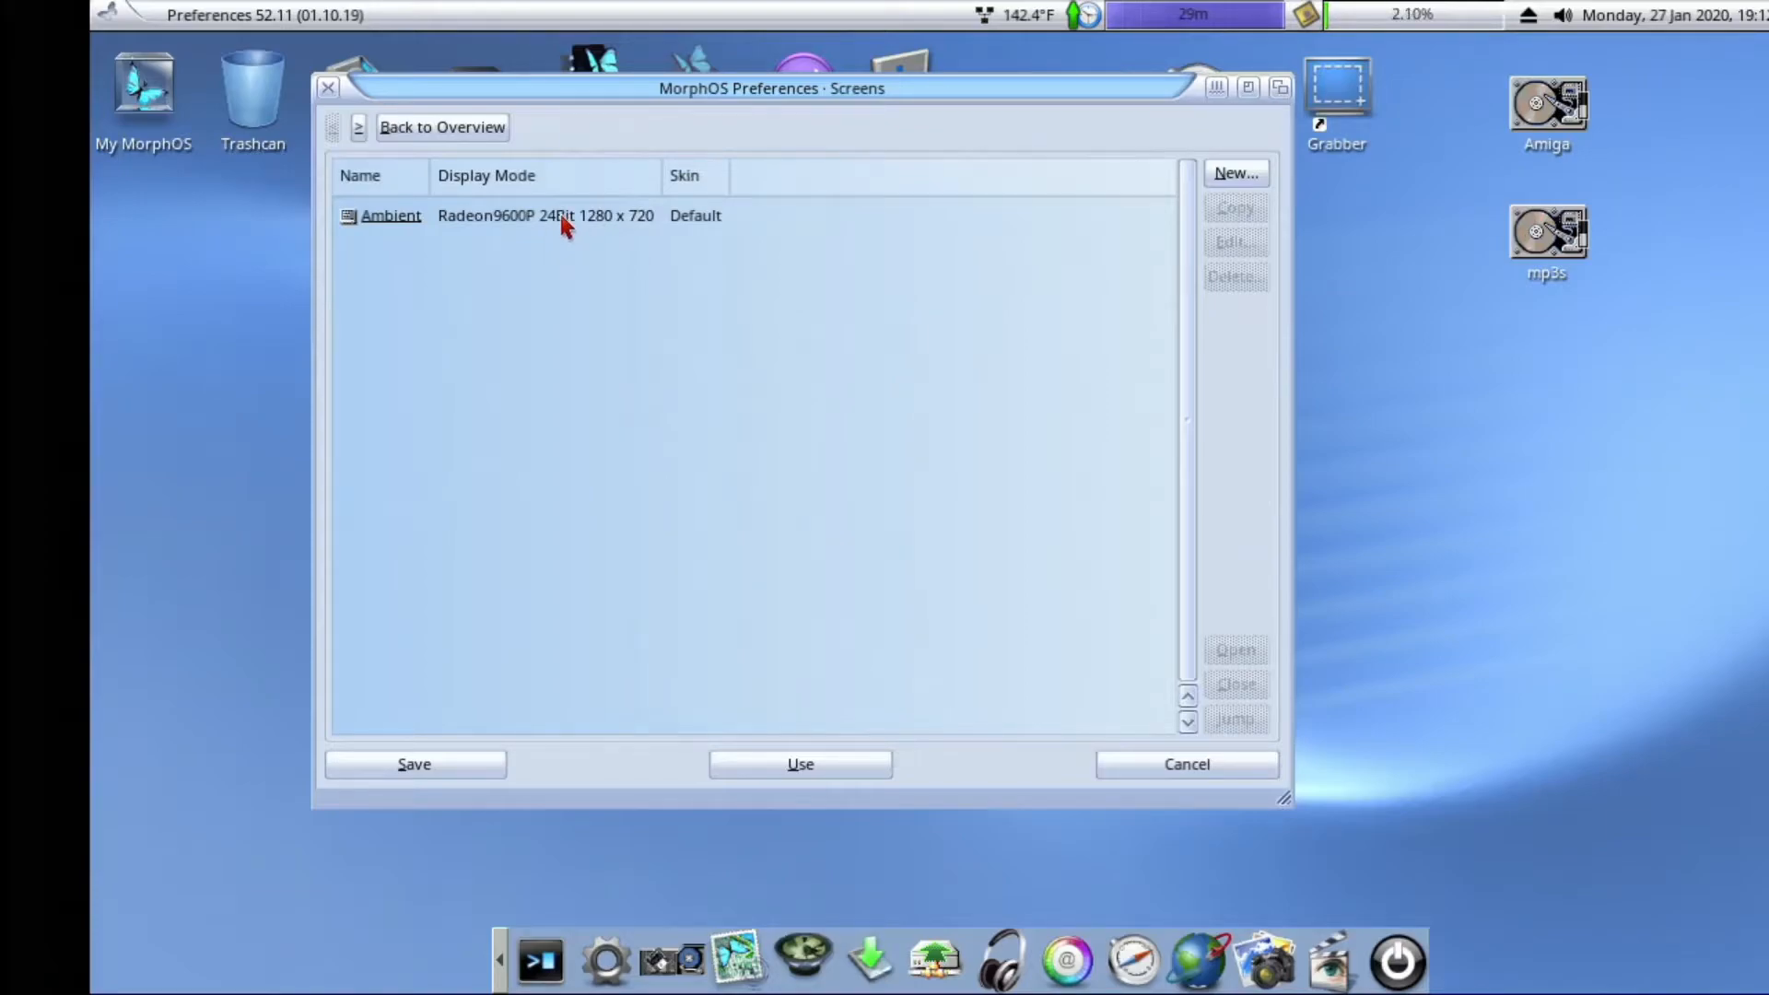
left_click(603, 218)
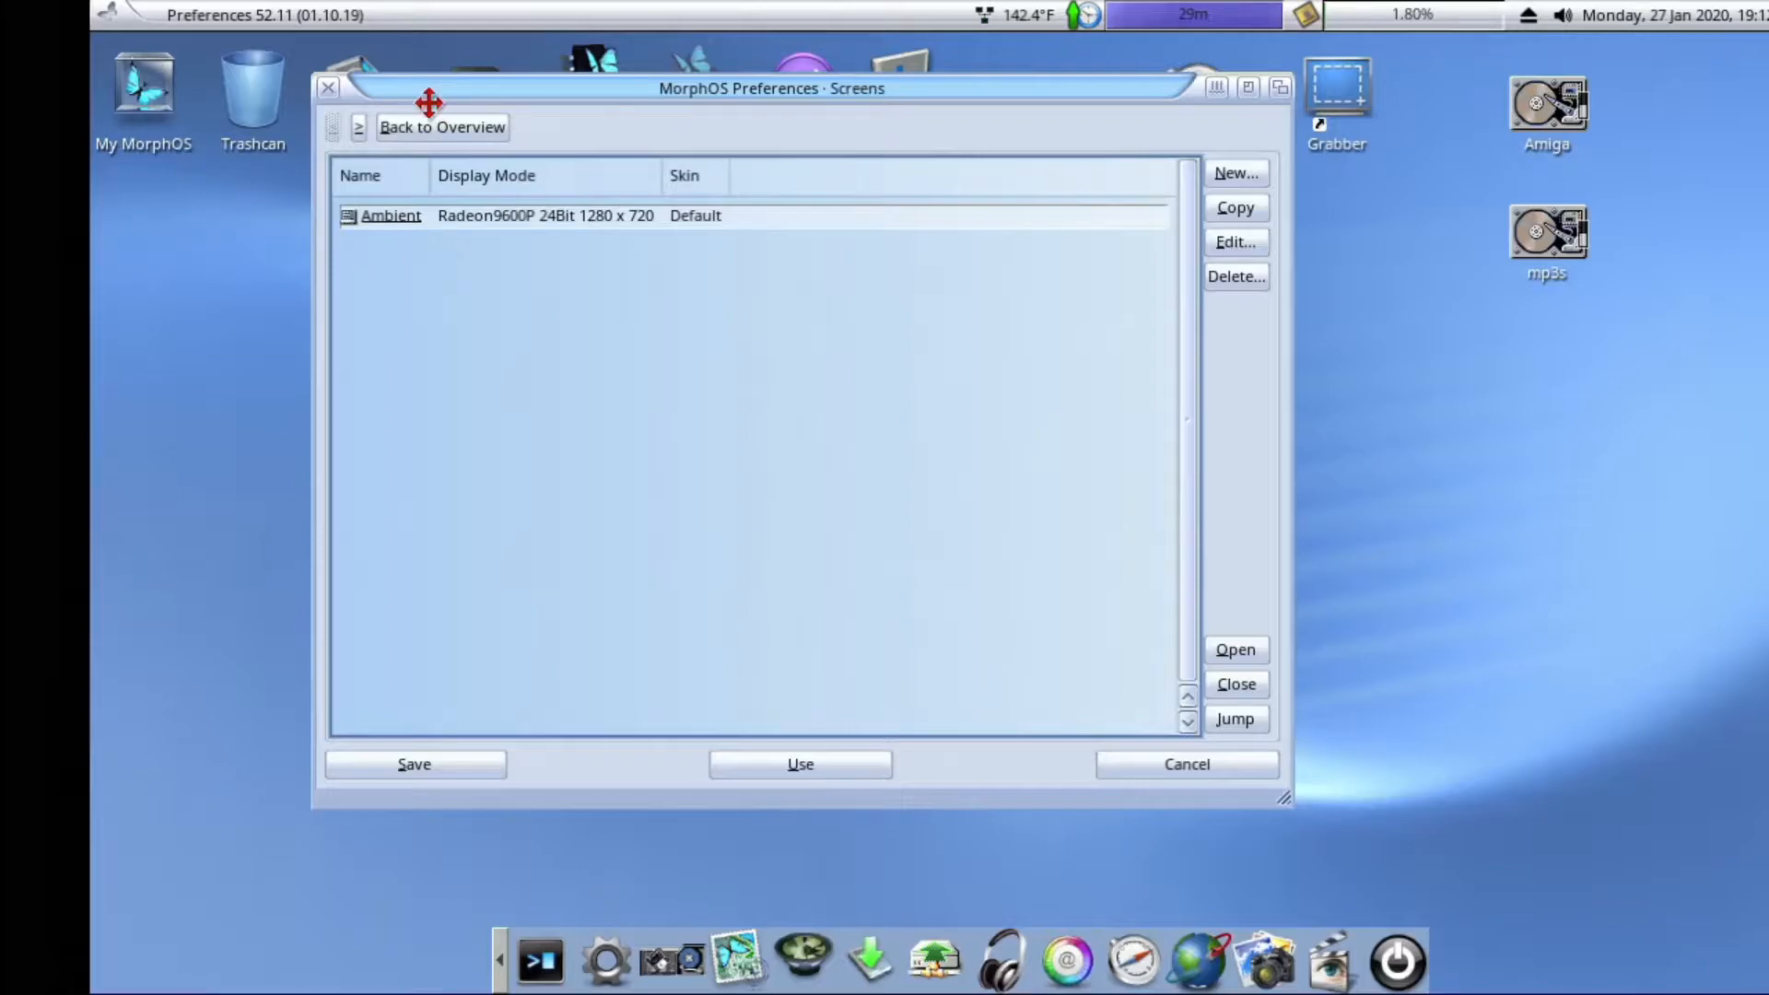
Step: Open the Ambient screen entry for editing and look through its list of display modes up to the 1920x1080 entries
double_click(391, 218)
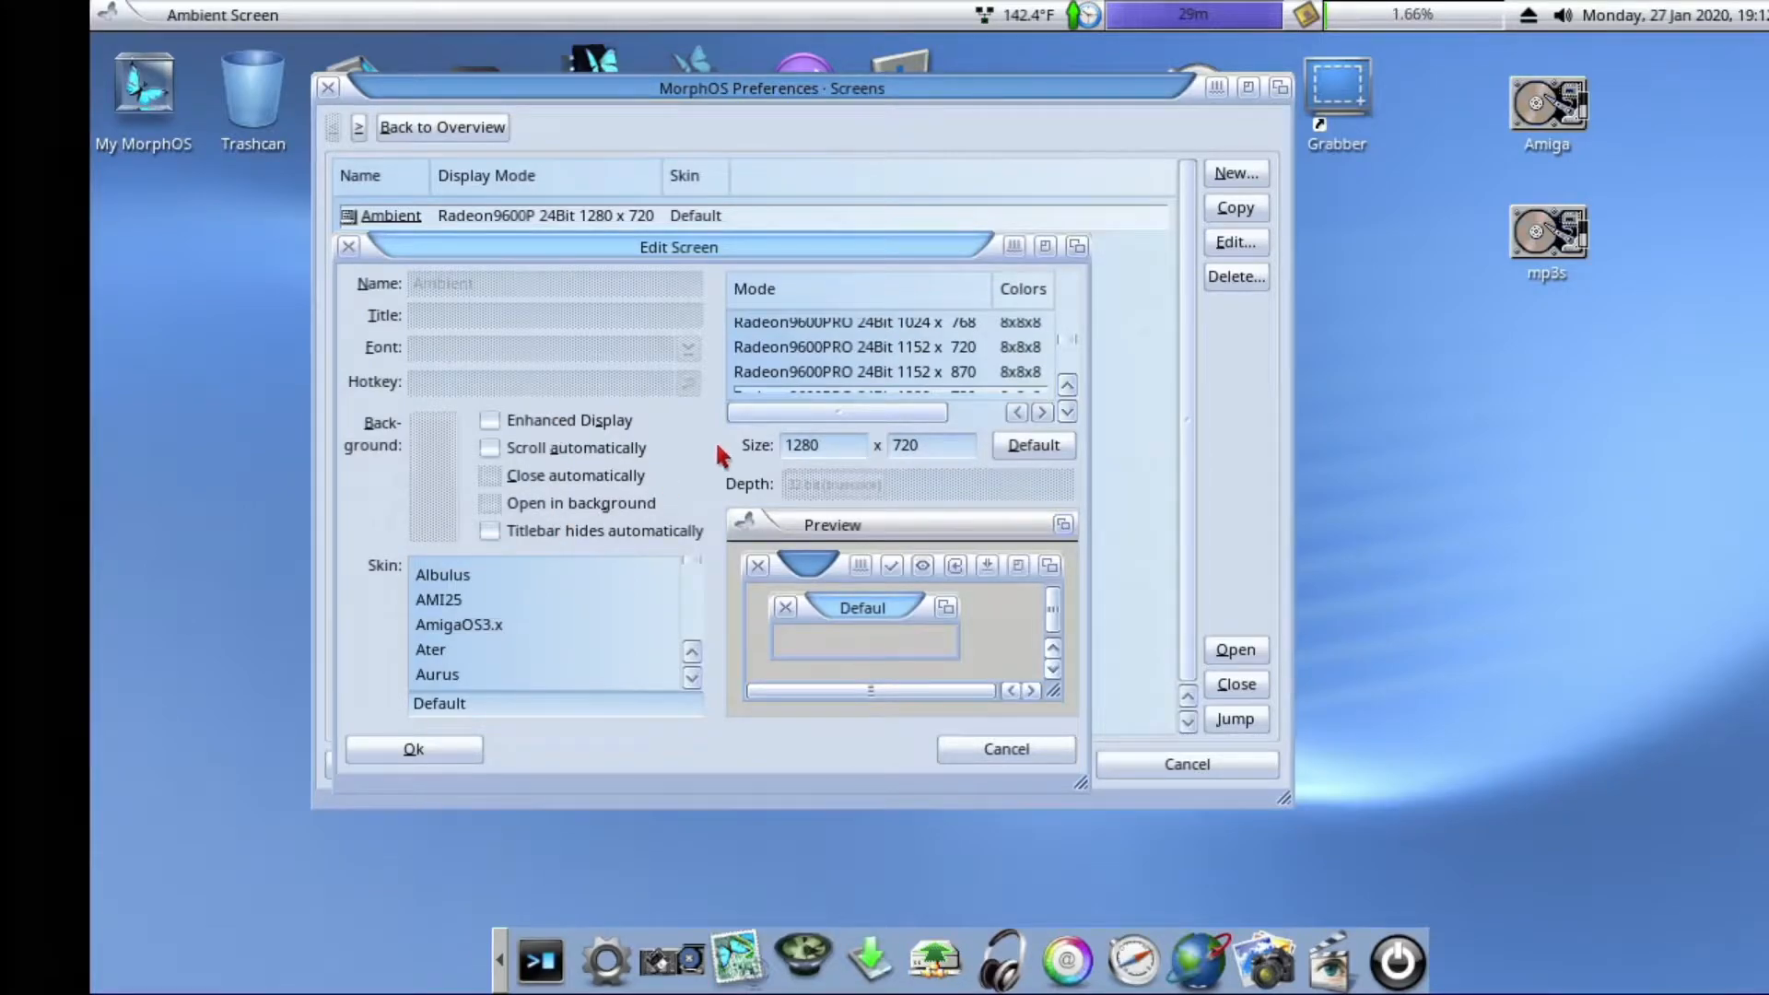
left_click(1067, 412)
left_click(1067, 412)
left_click(1067, 412)
left_click(1067, 412)
left_click(1067, 412)
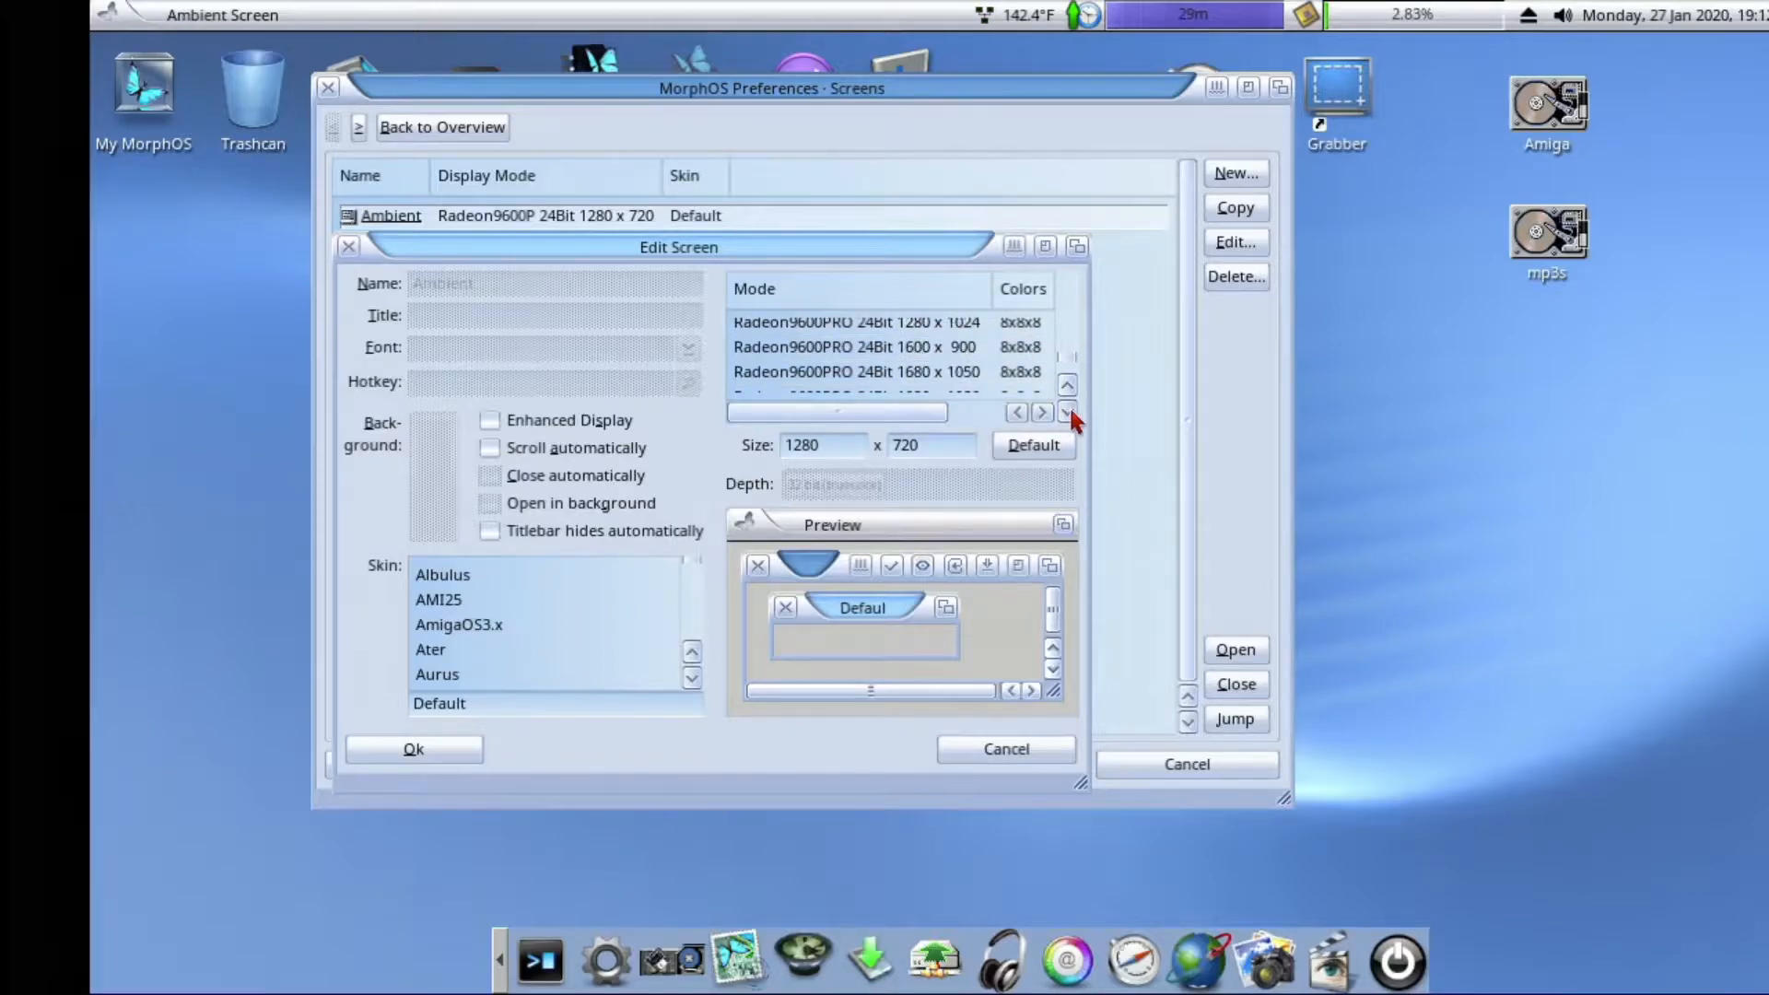
left_click(1068, 412)
left_click(1067, 412)
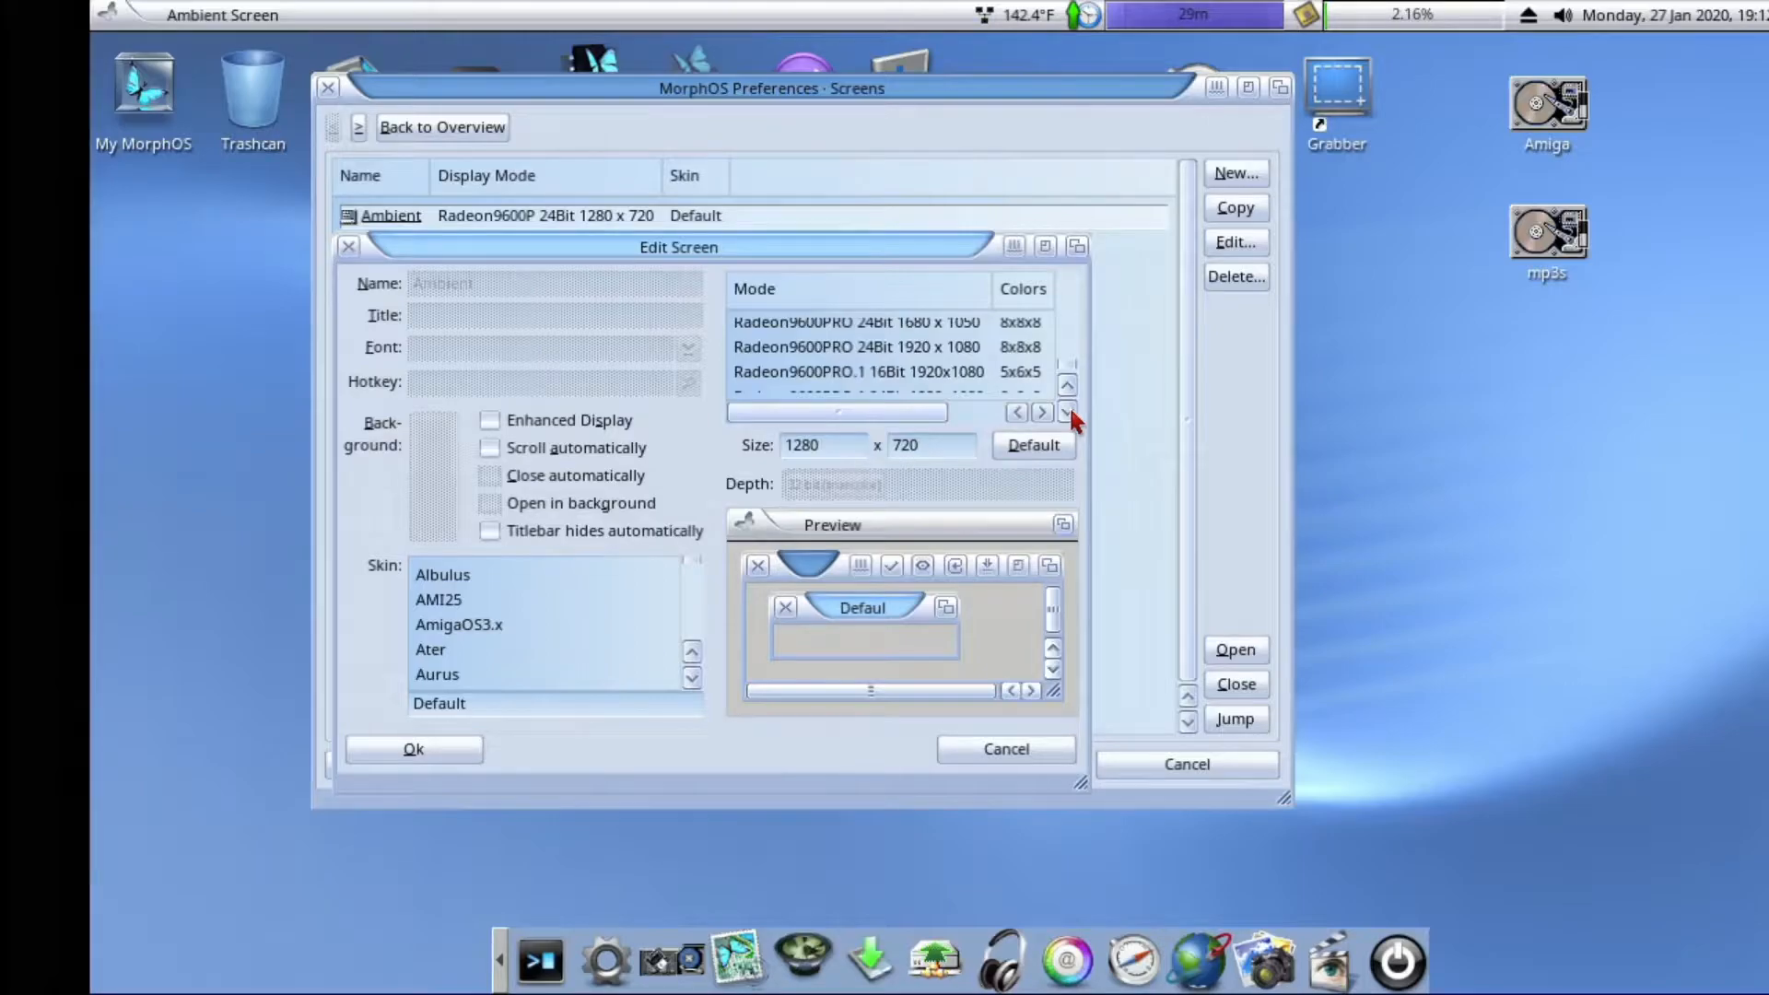
left_click(1067, 412)
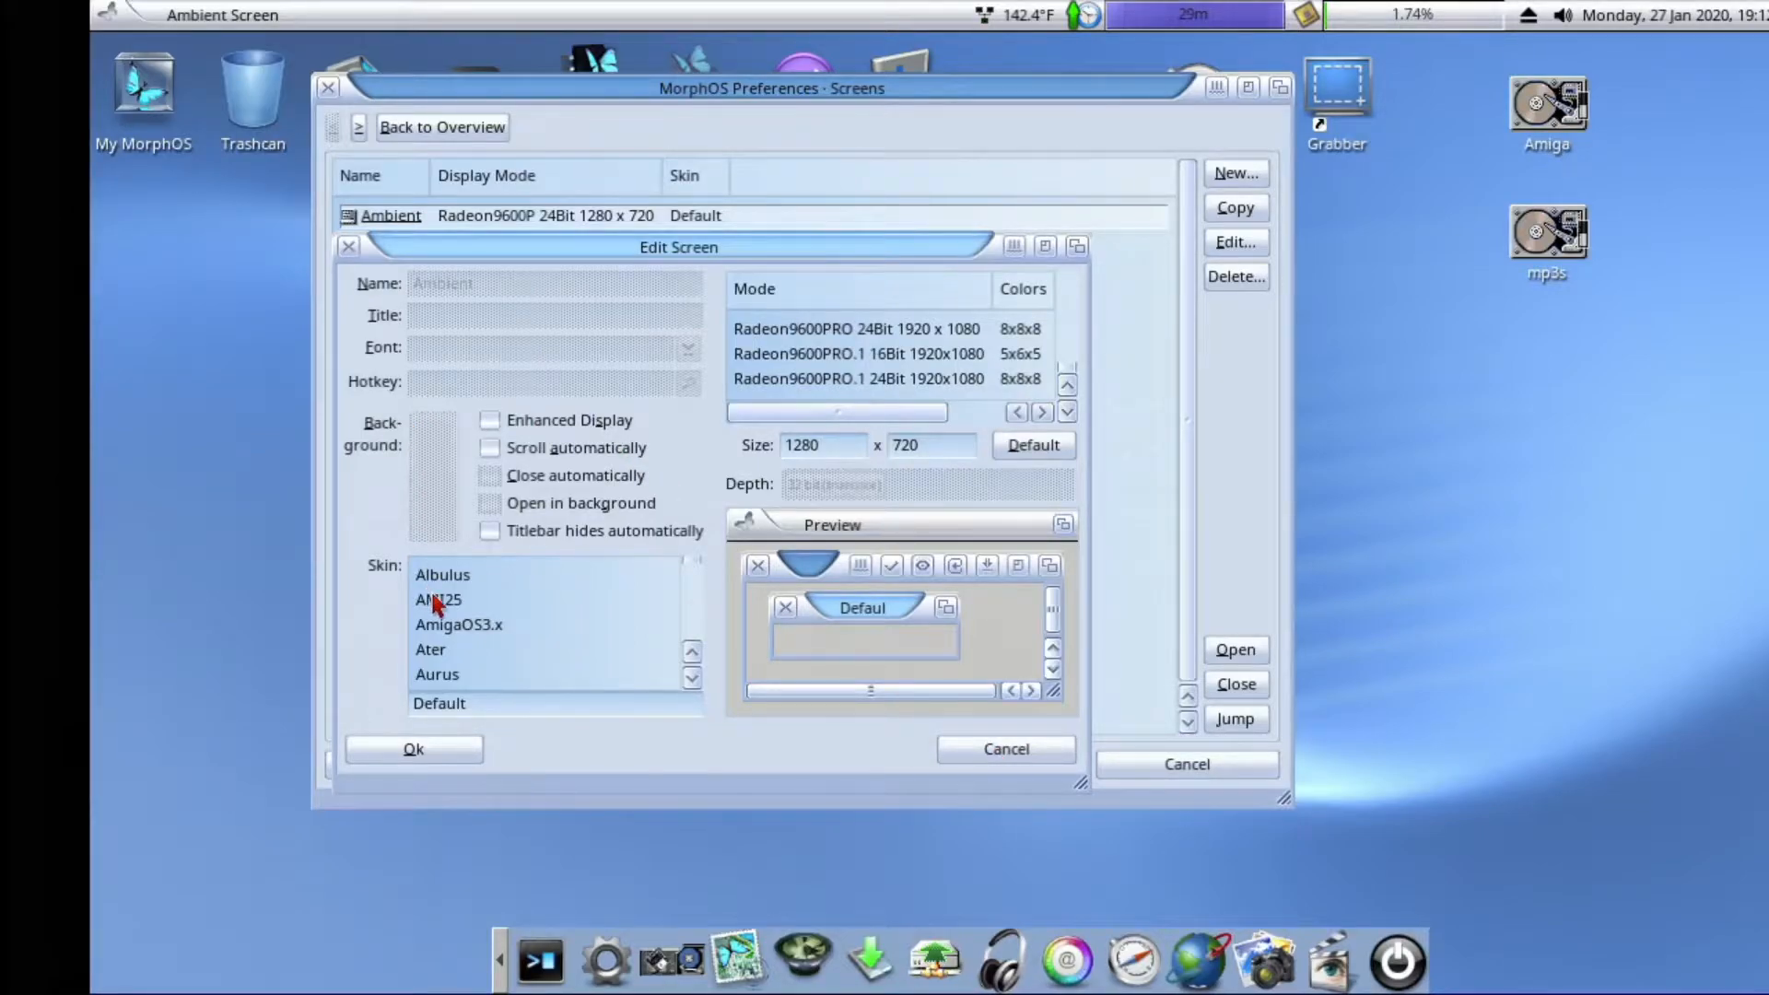
Step: Preview the AmigaOS3.x skin for the Ambient screen, cancel the edit and reopen the screen's settings
left_click(472, 626)
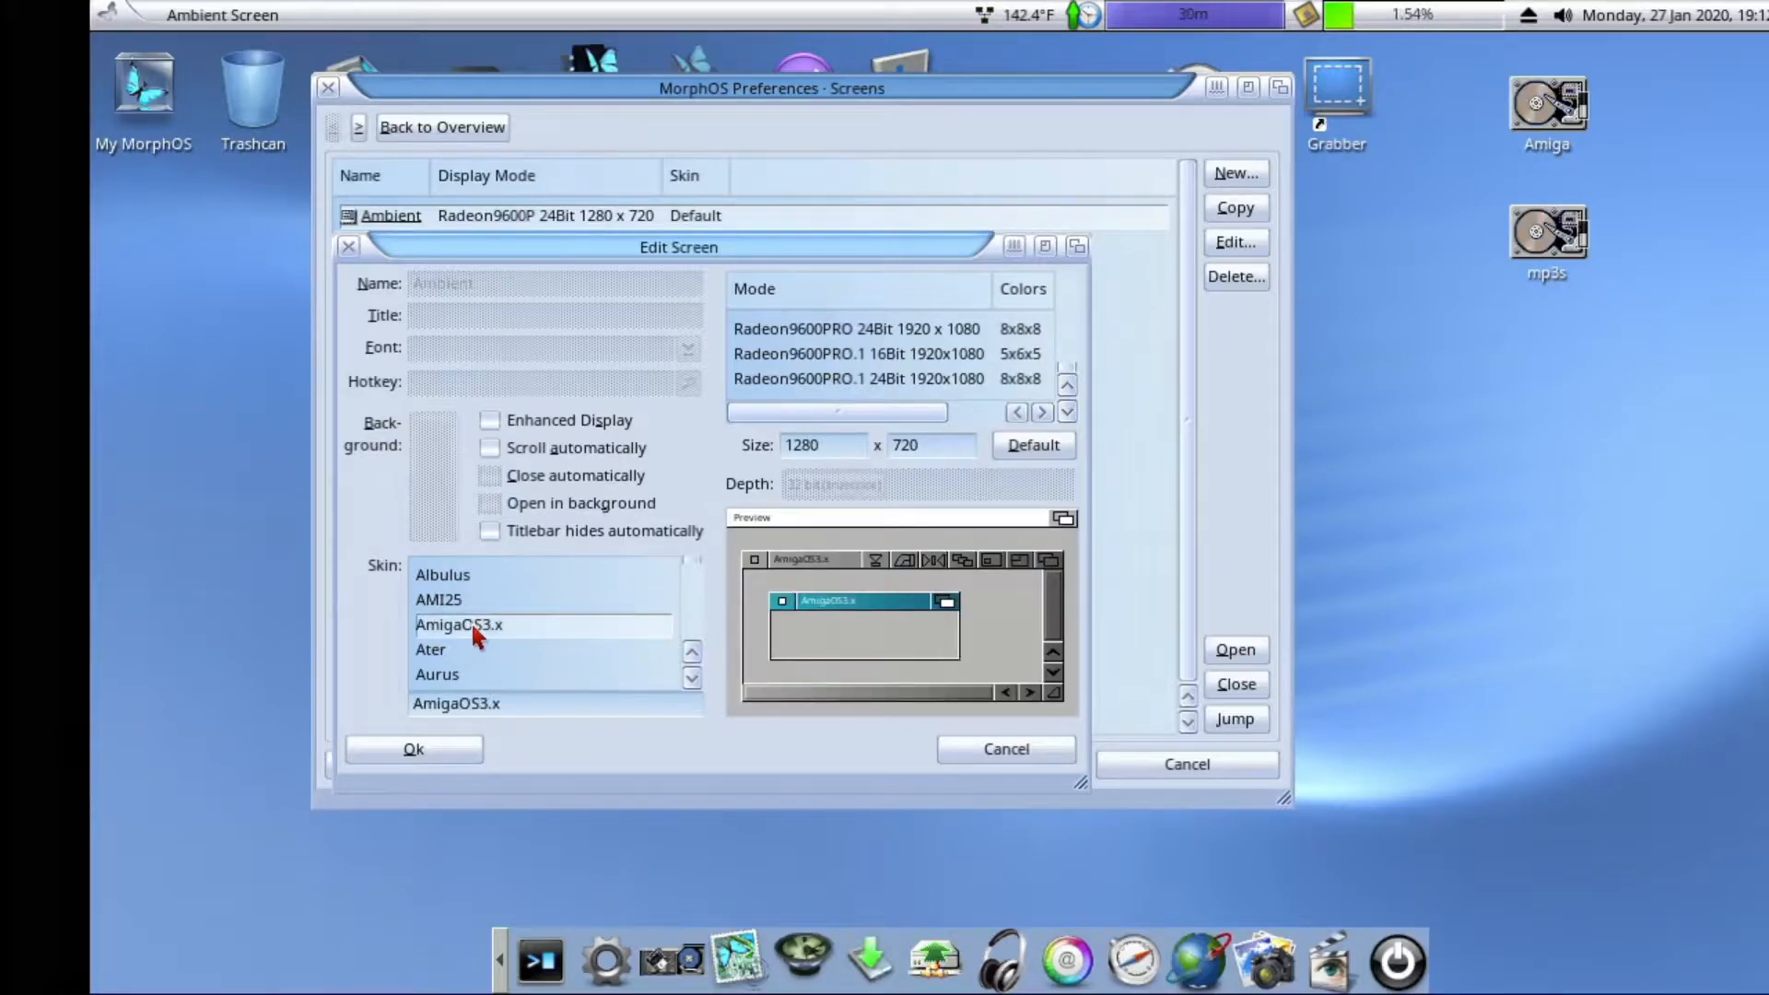
left_click(961, 748)
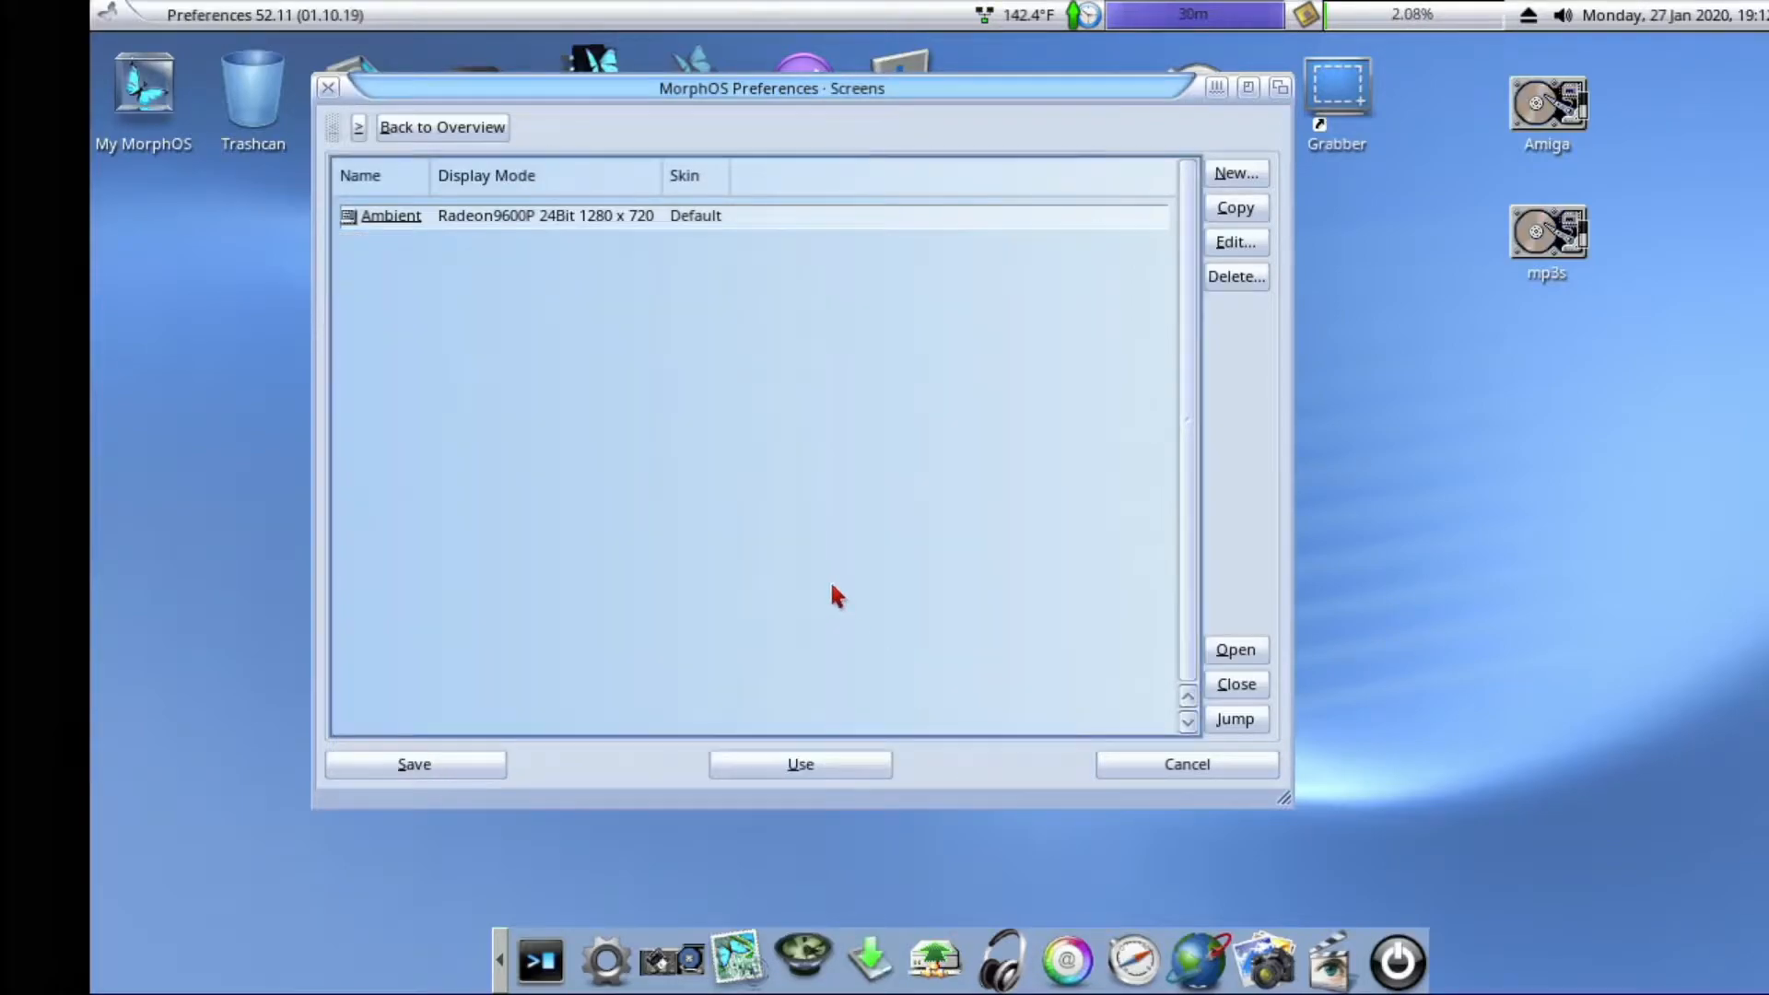
double_click(391, 222)
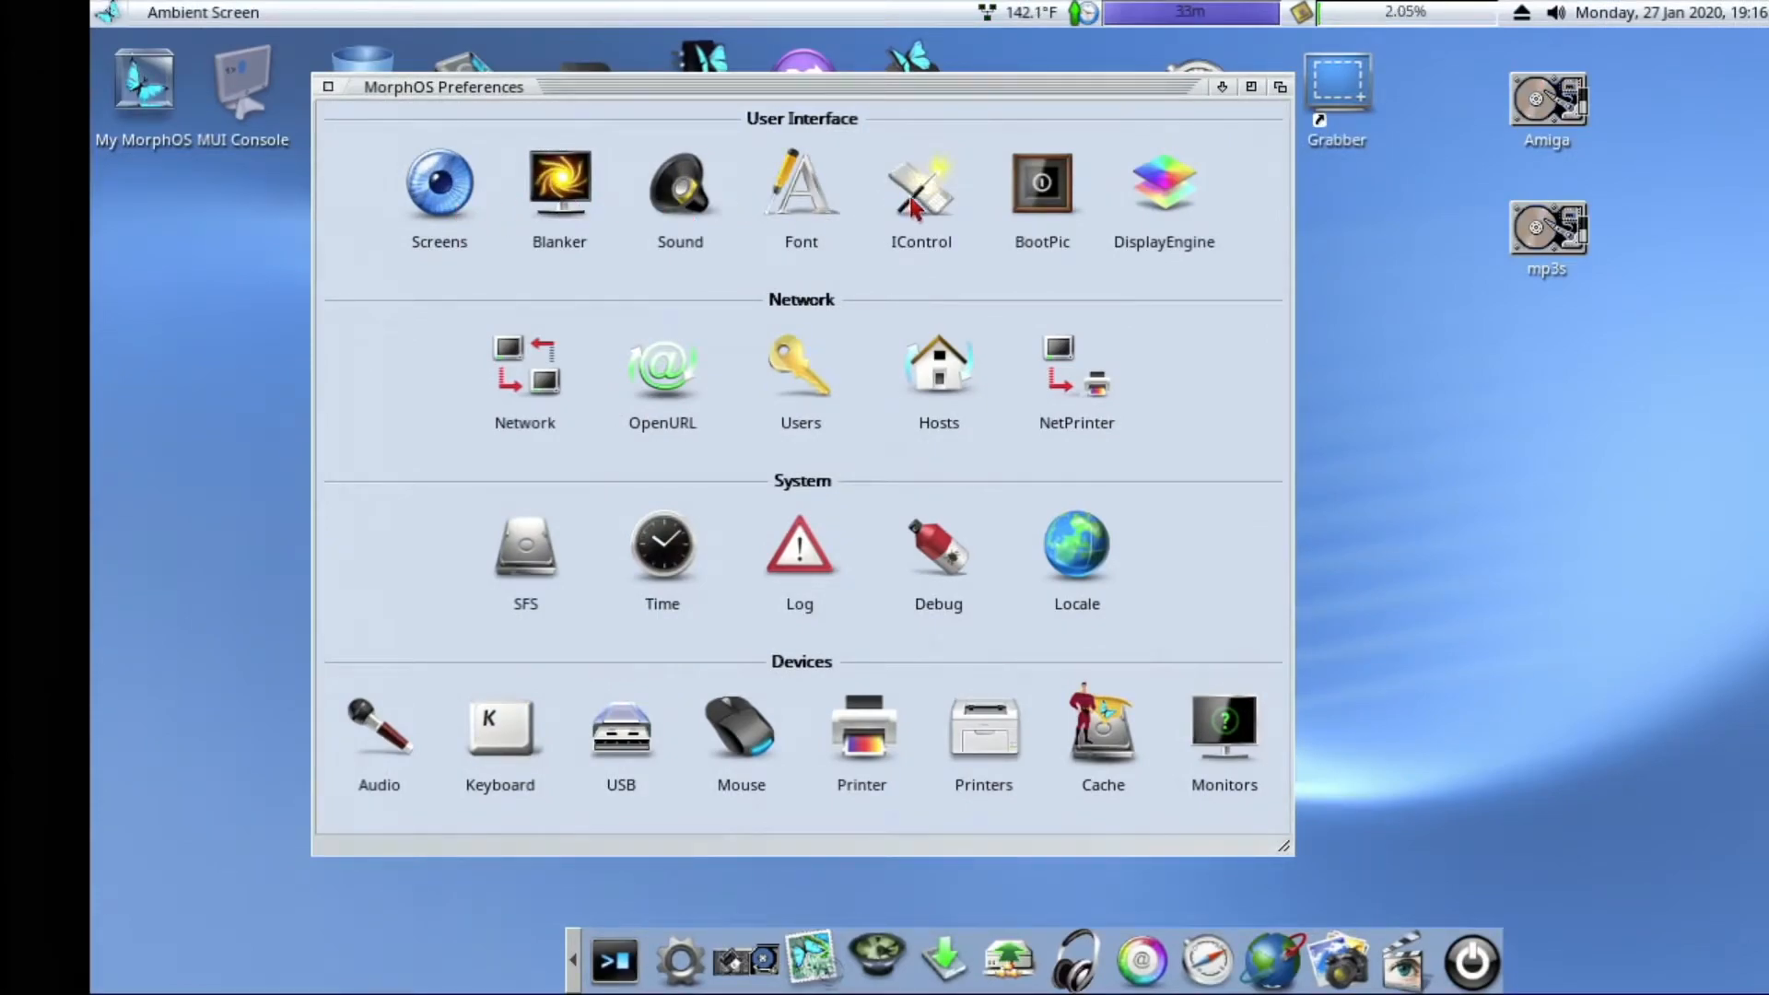
Step: Open the IControl preferences and compare the Hotkeys settings with the Screens and Desktop settings
left_click(939, 201)
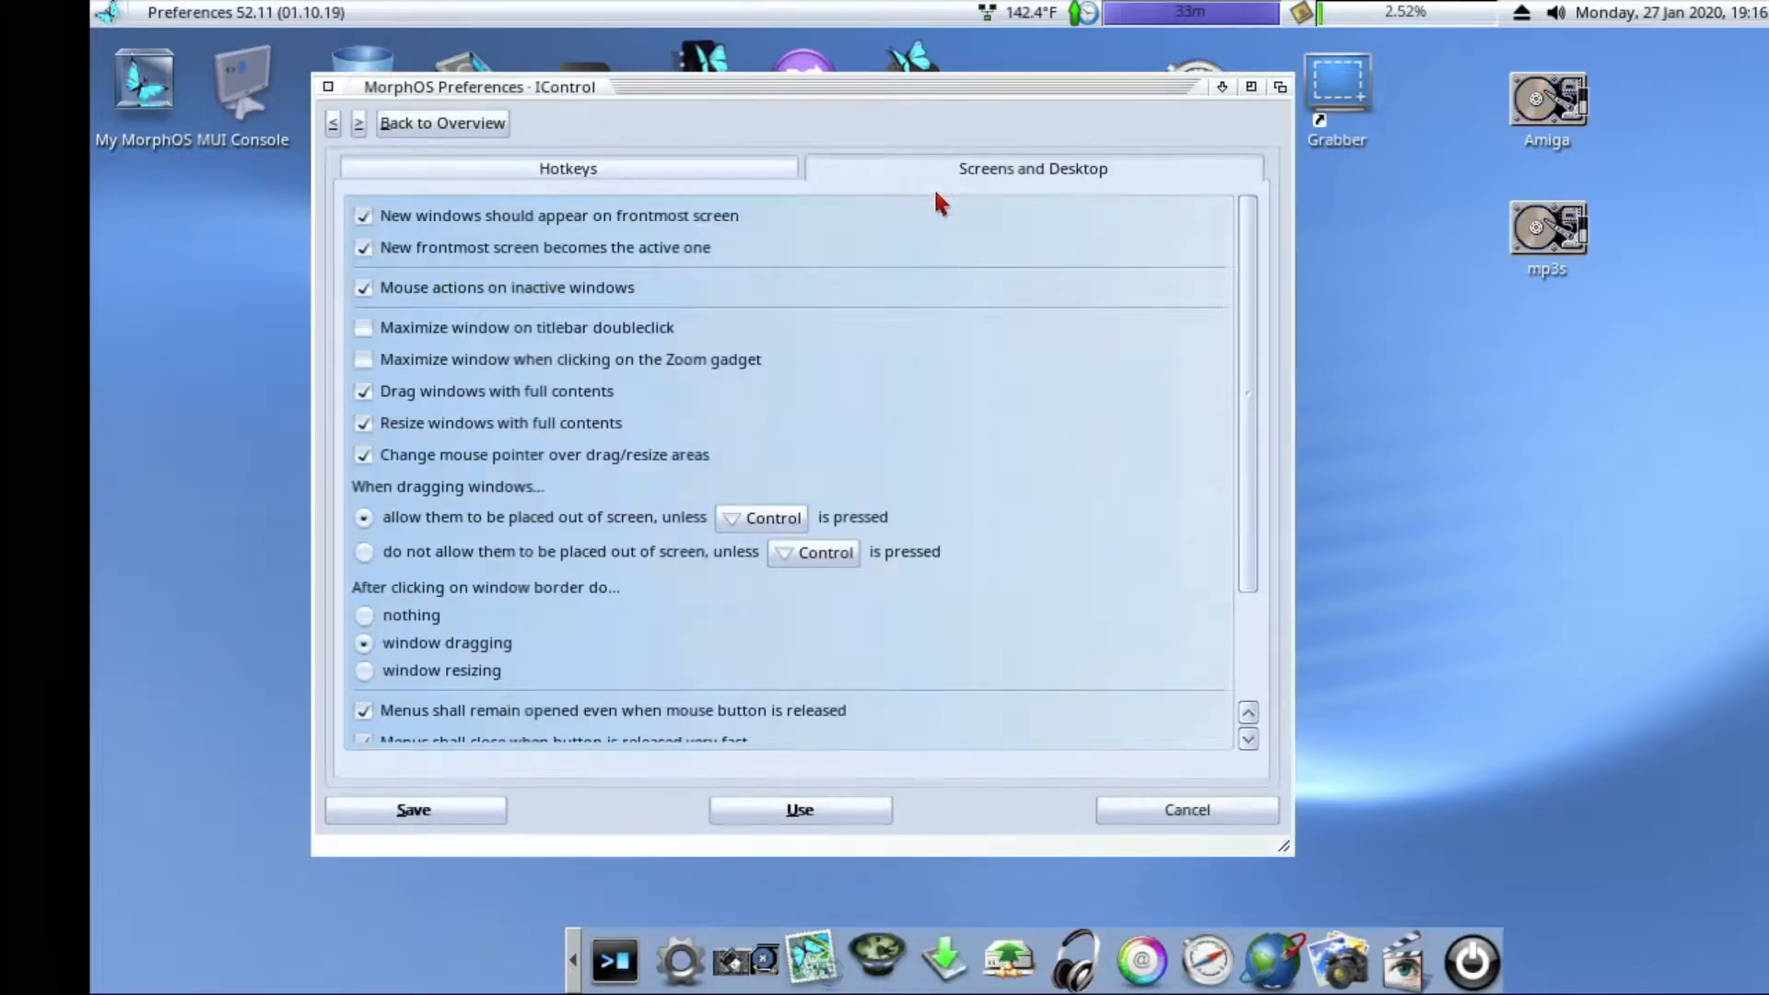
left_click(630, 170)
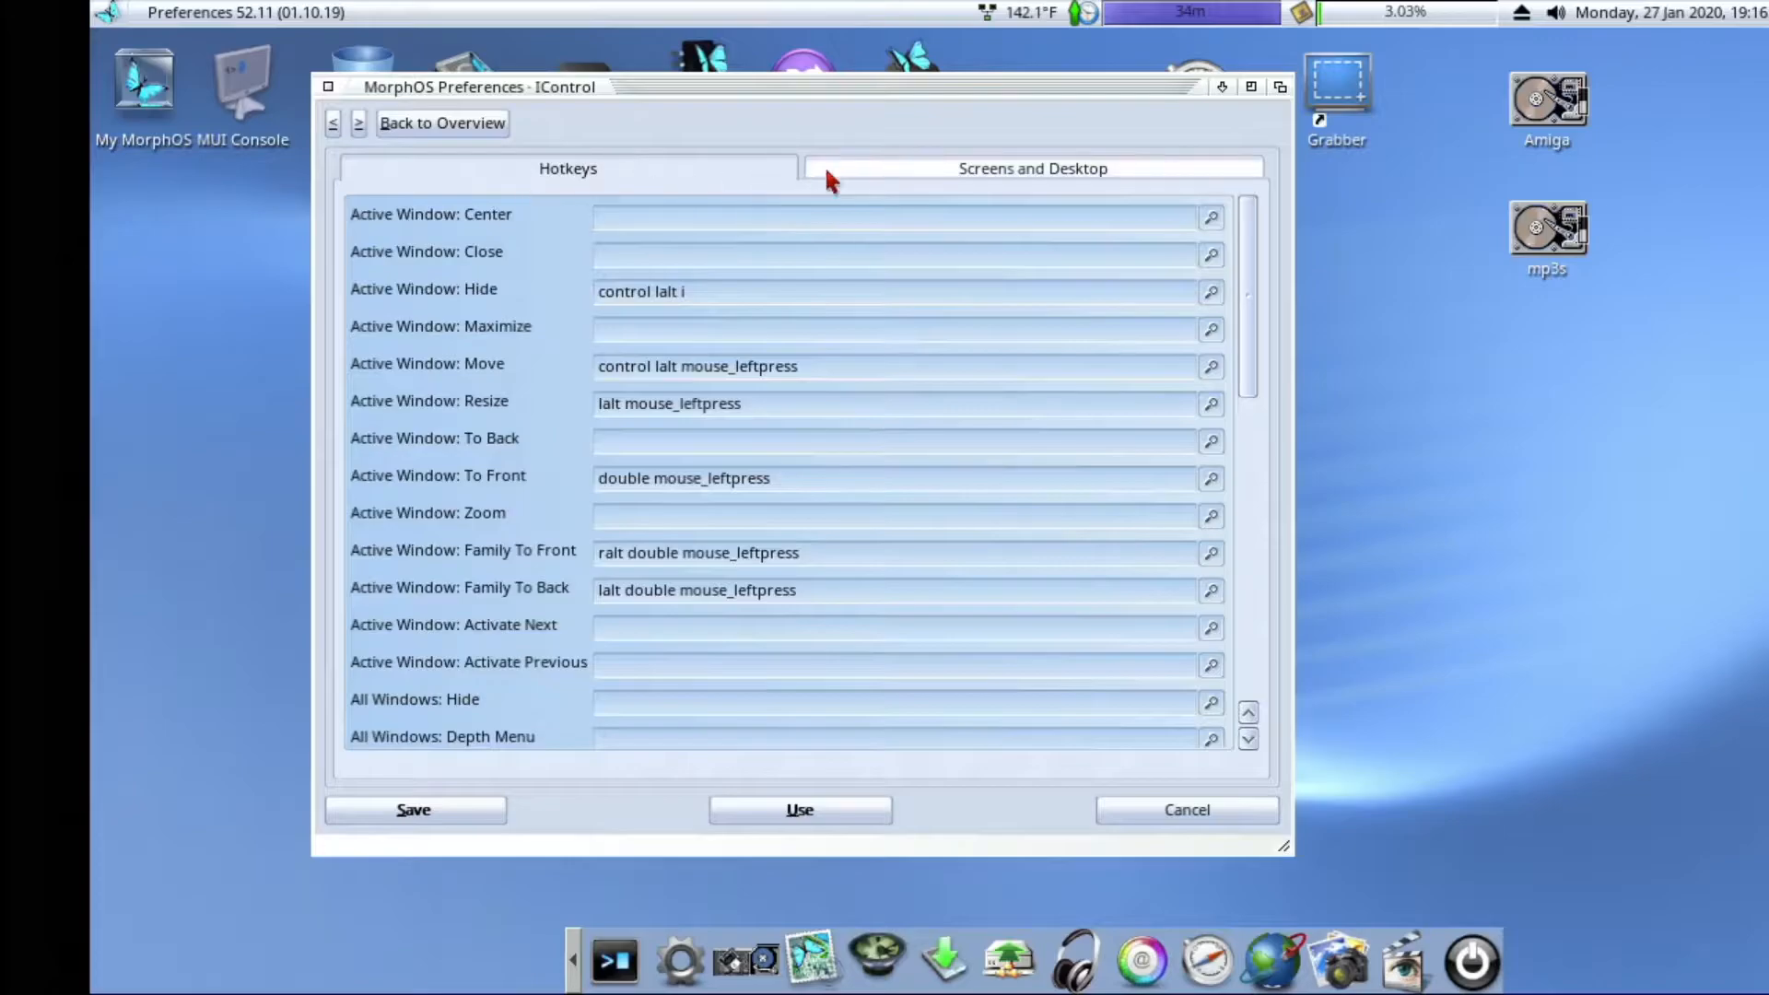
left_click(949, 173)
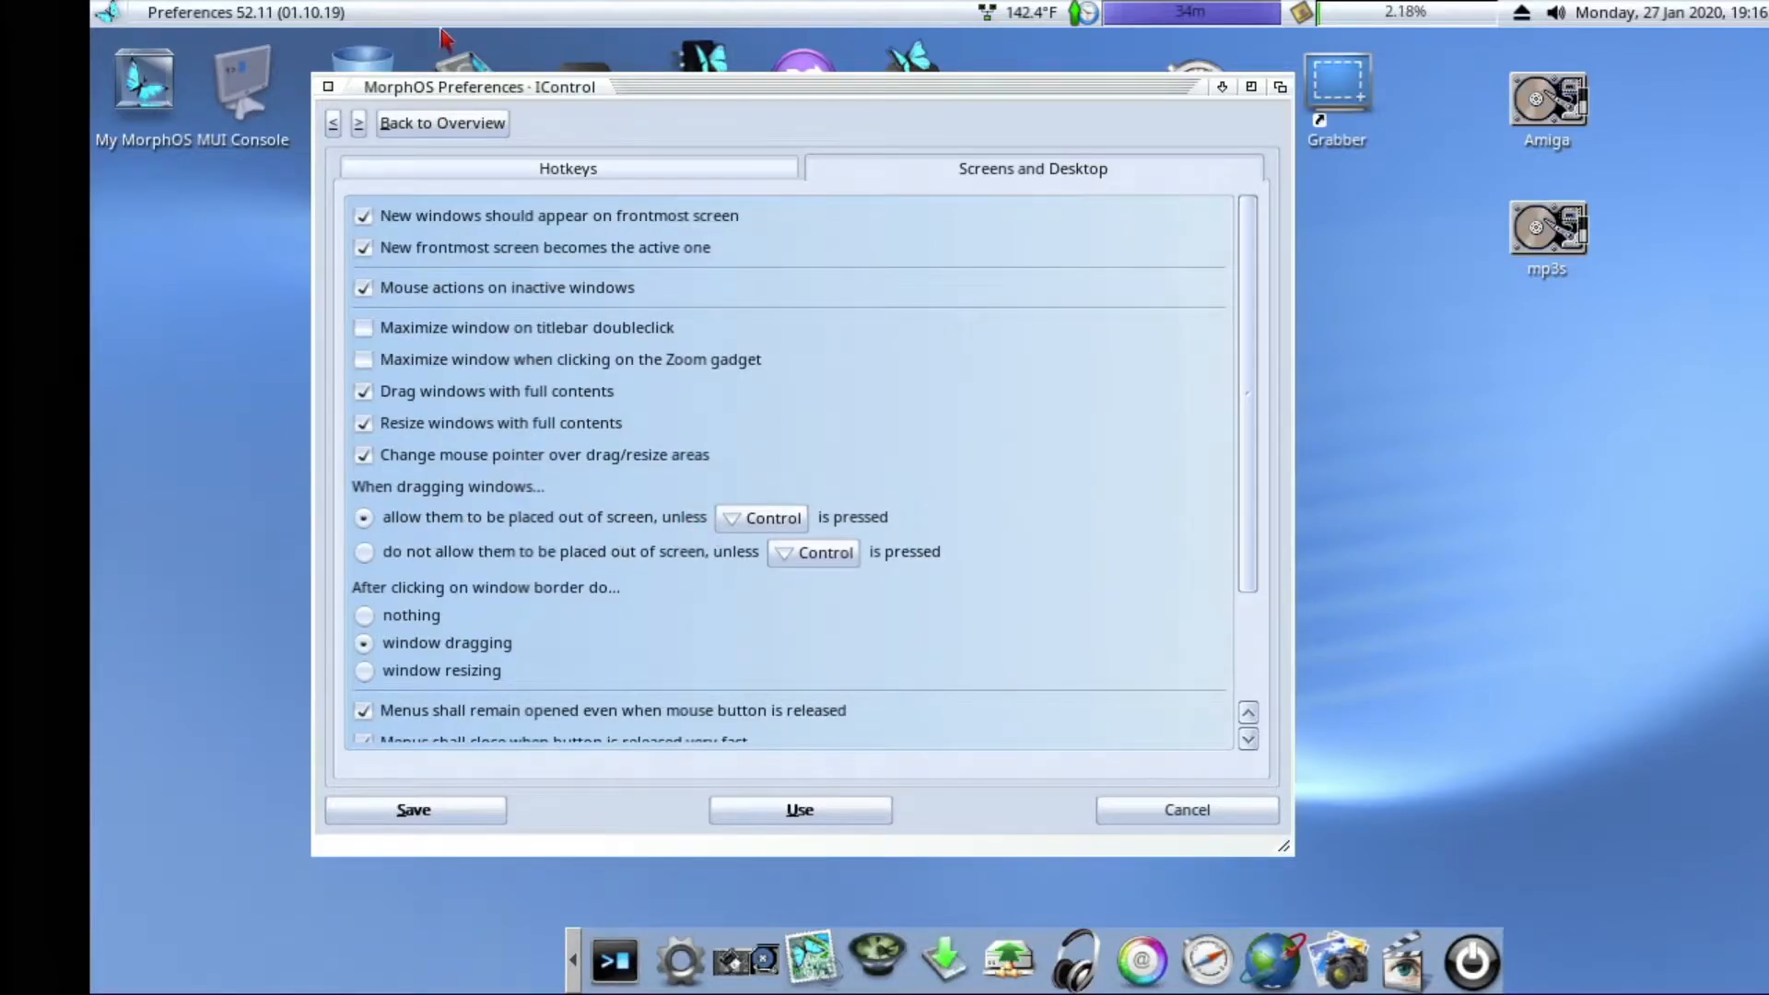
Step: Disallow dragging windows out of the screen unless Control is pressed, apply it and test by moving the Preferences window
left_click(364, 552)
left_click(799, 810)
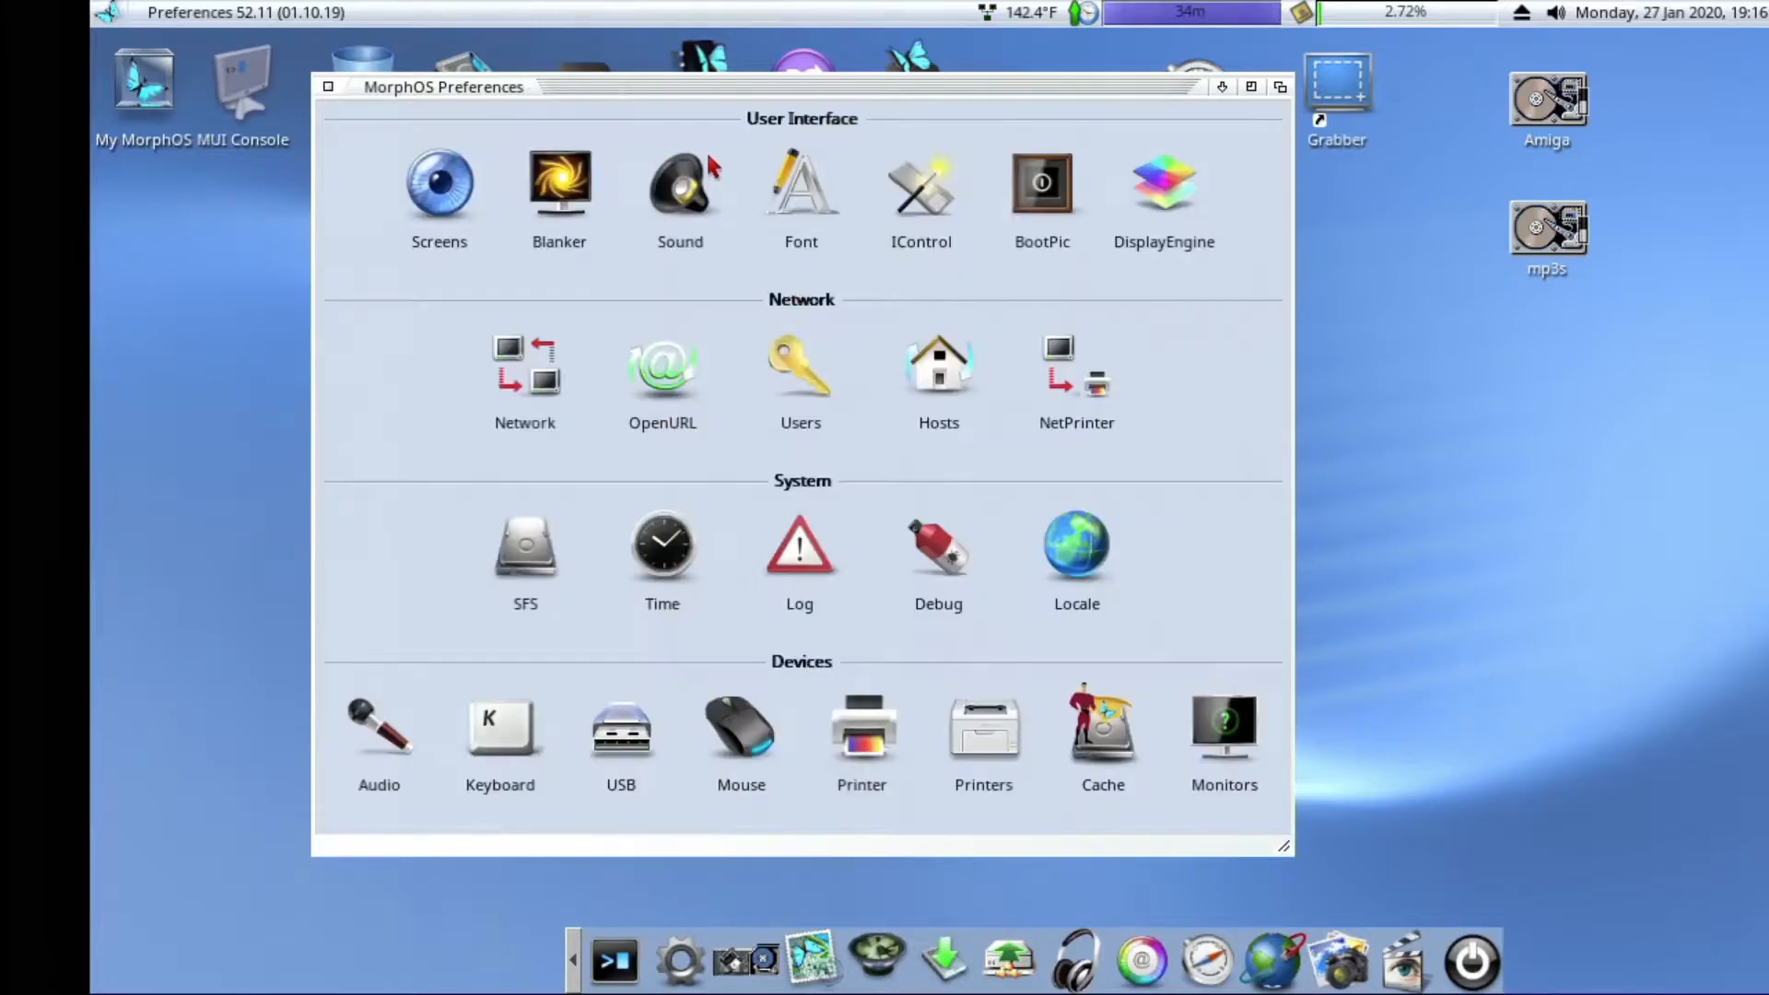
left_click_drag(691, 85, 583, 75)
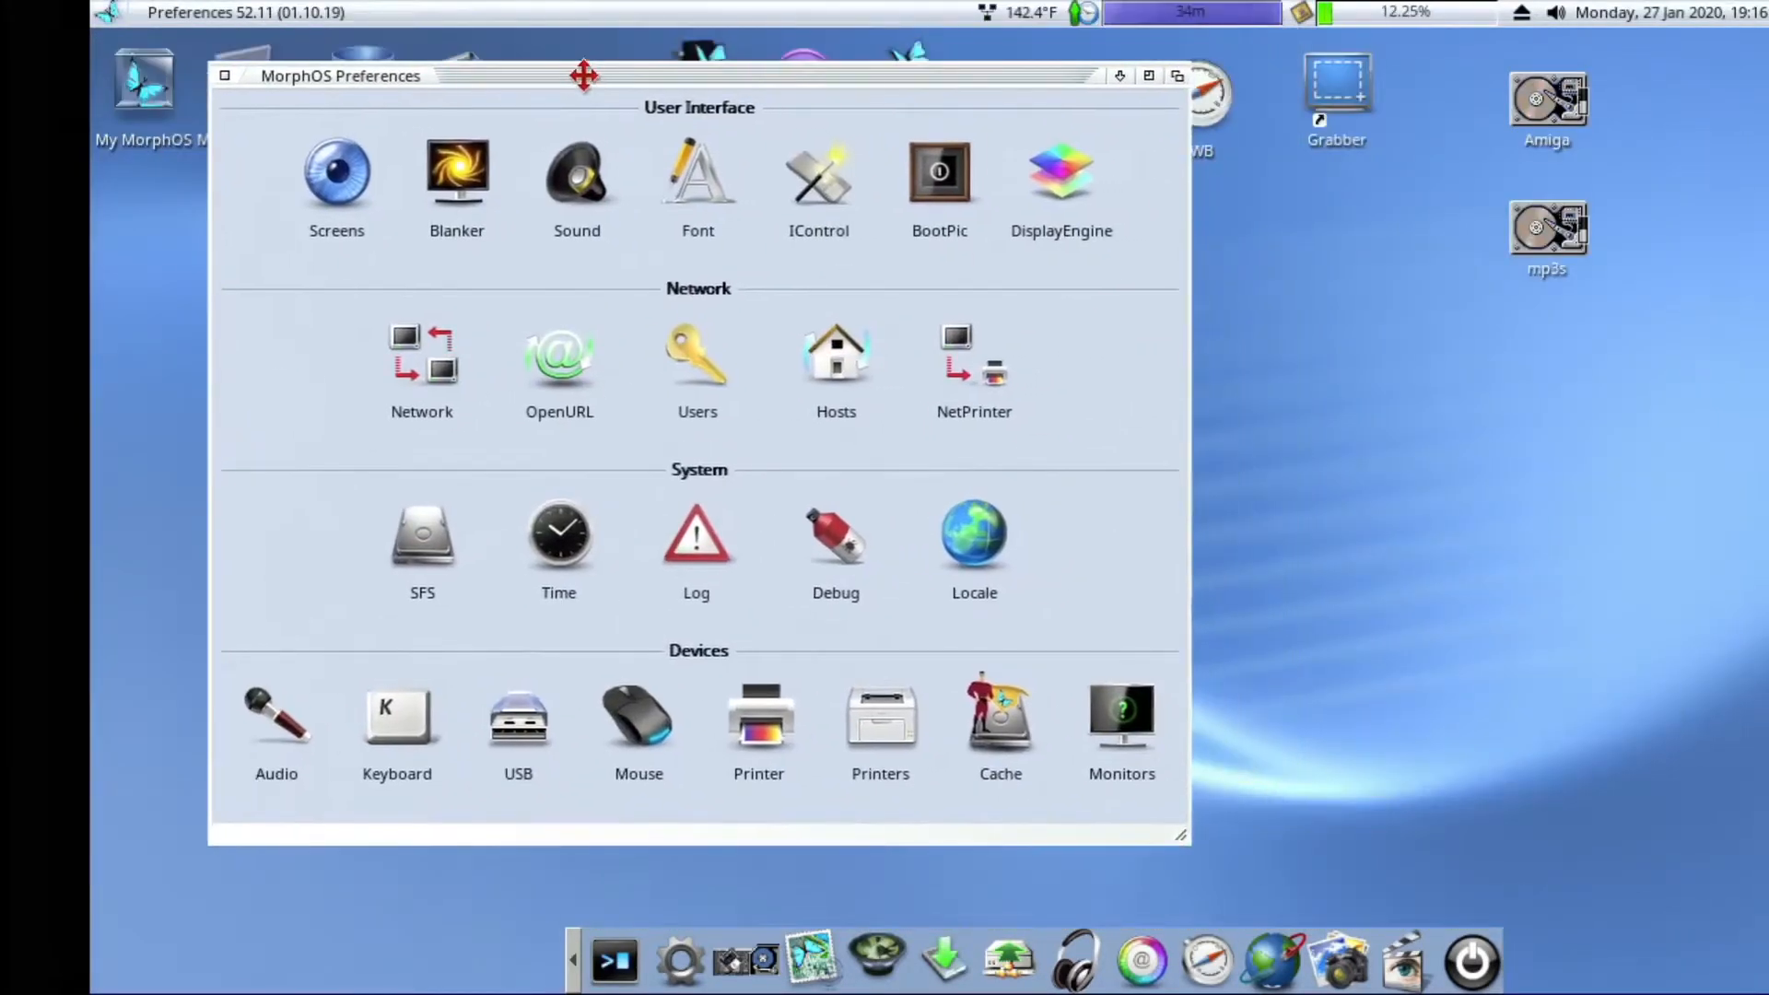
Step: Allow windows to be dragged out of the screen in IControl, save, and test by moving the Preferences window past the desktop's edge and back
left_click(850, 190)
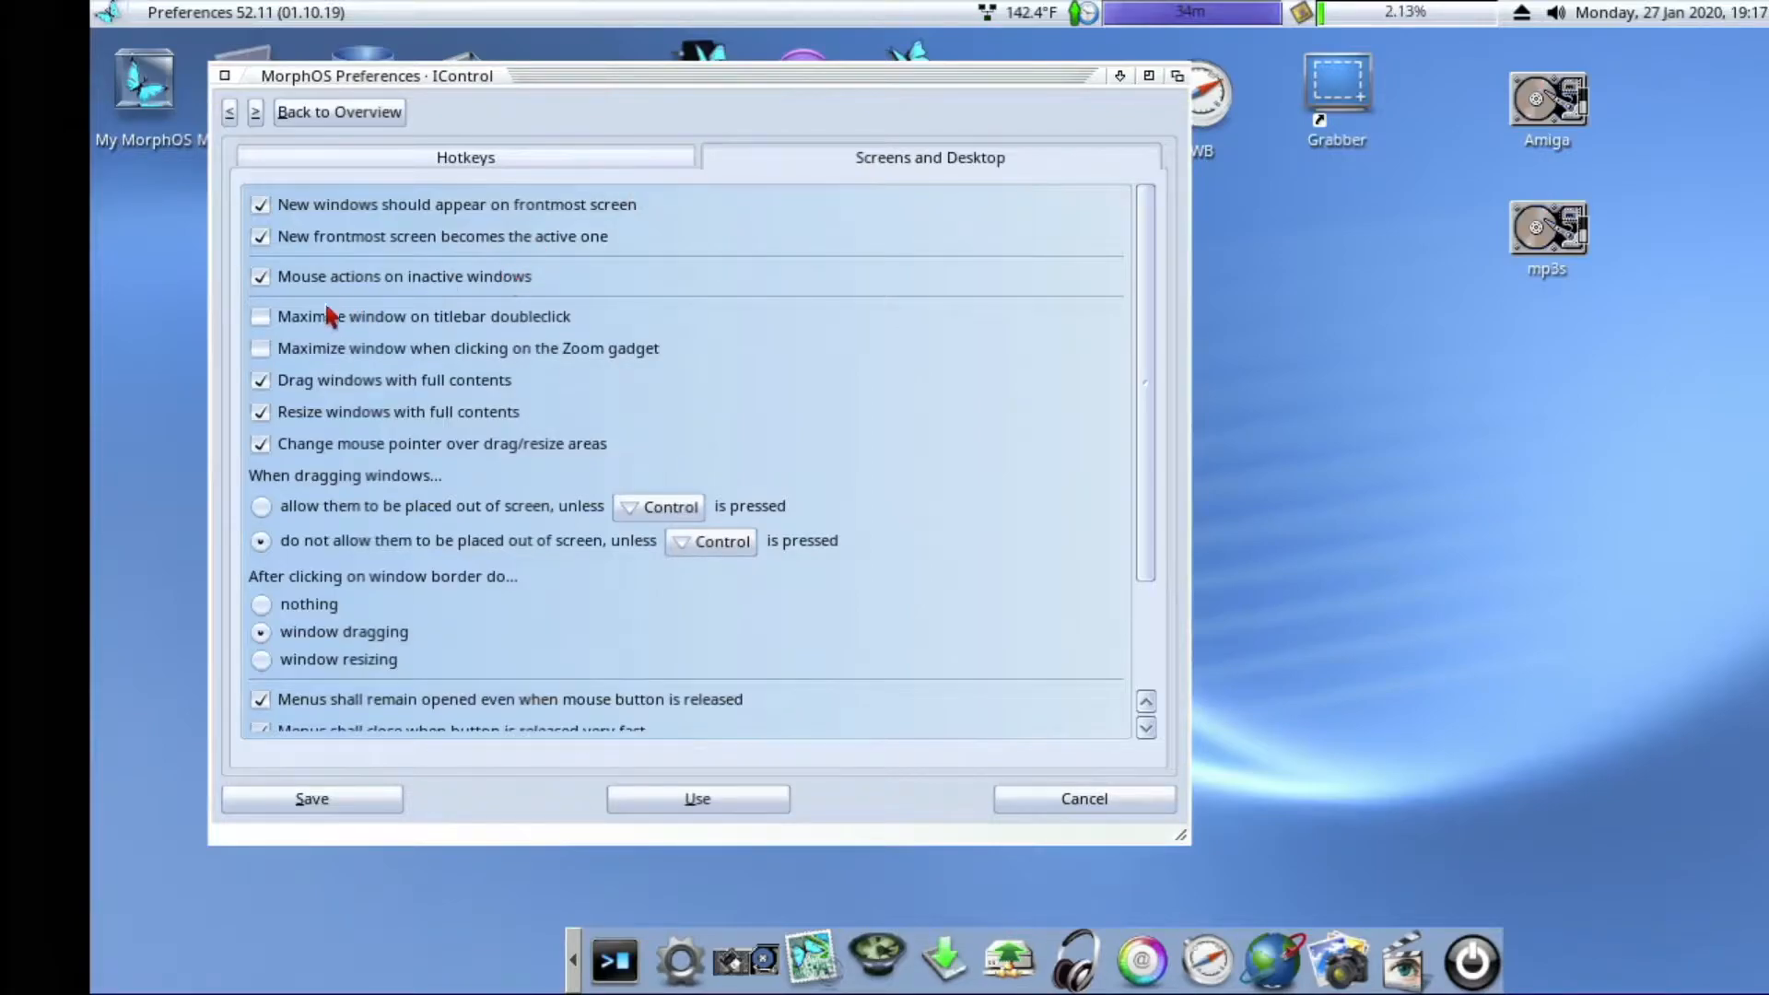
left_click(262, 507)
left_click(345, 800)
left_click_drag(450, 79, 1767, 827)
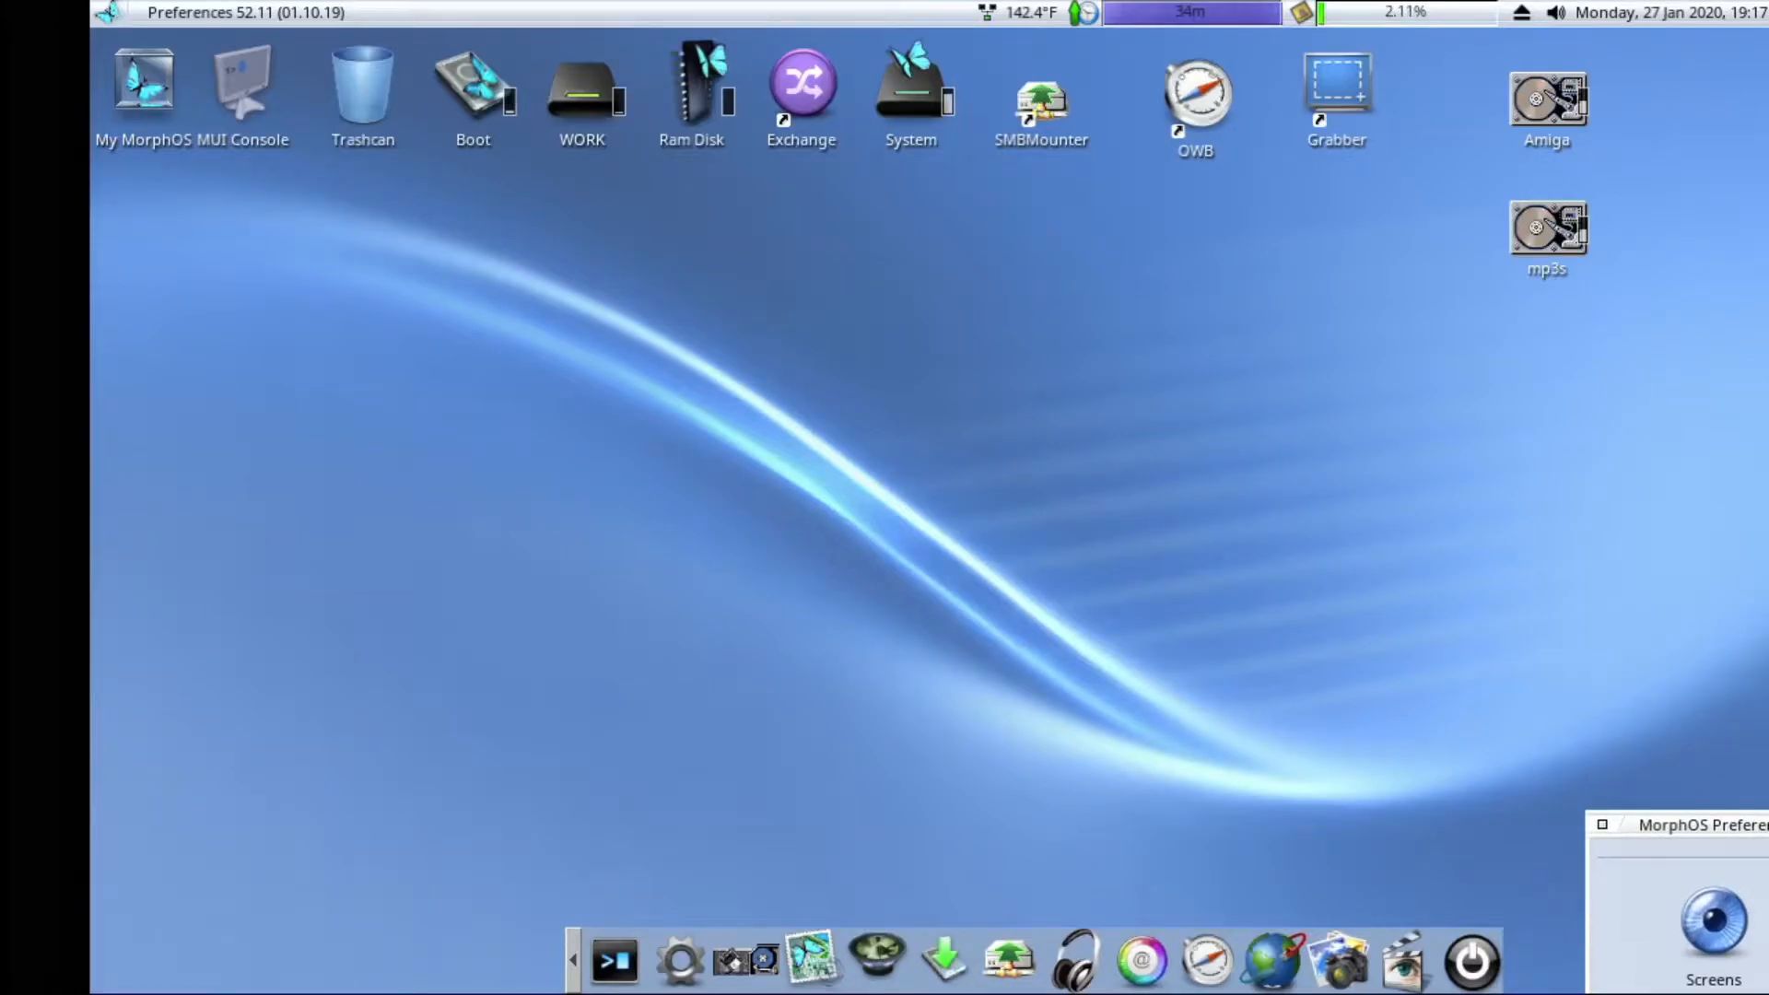
double_click(1692, 842)
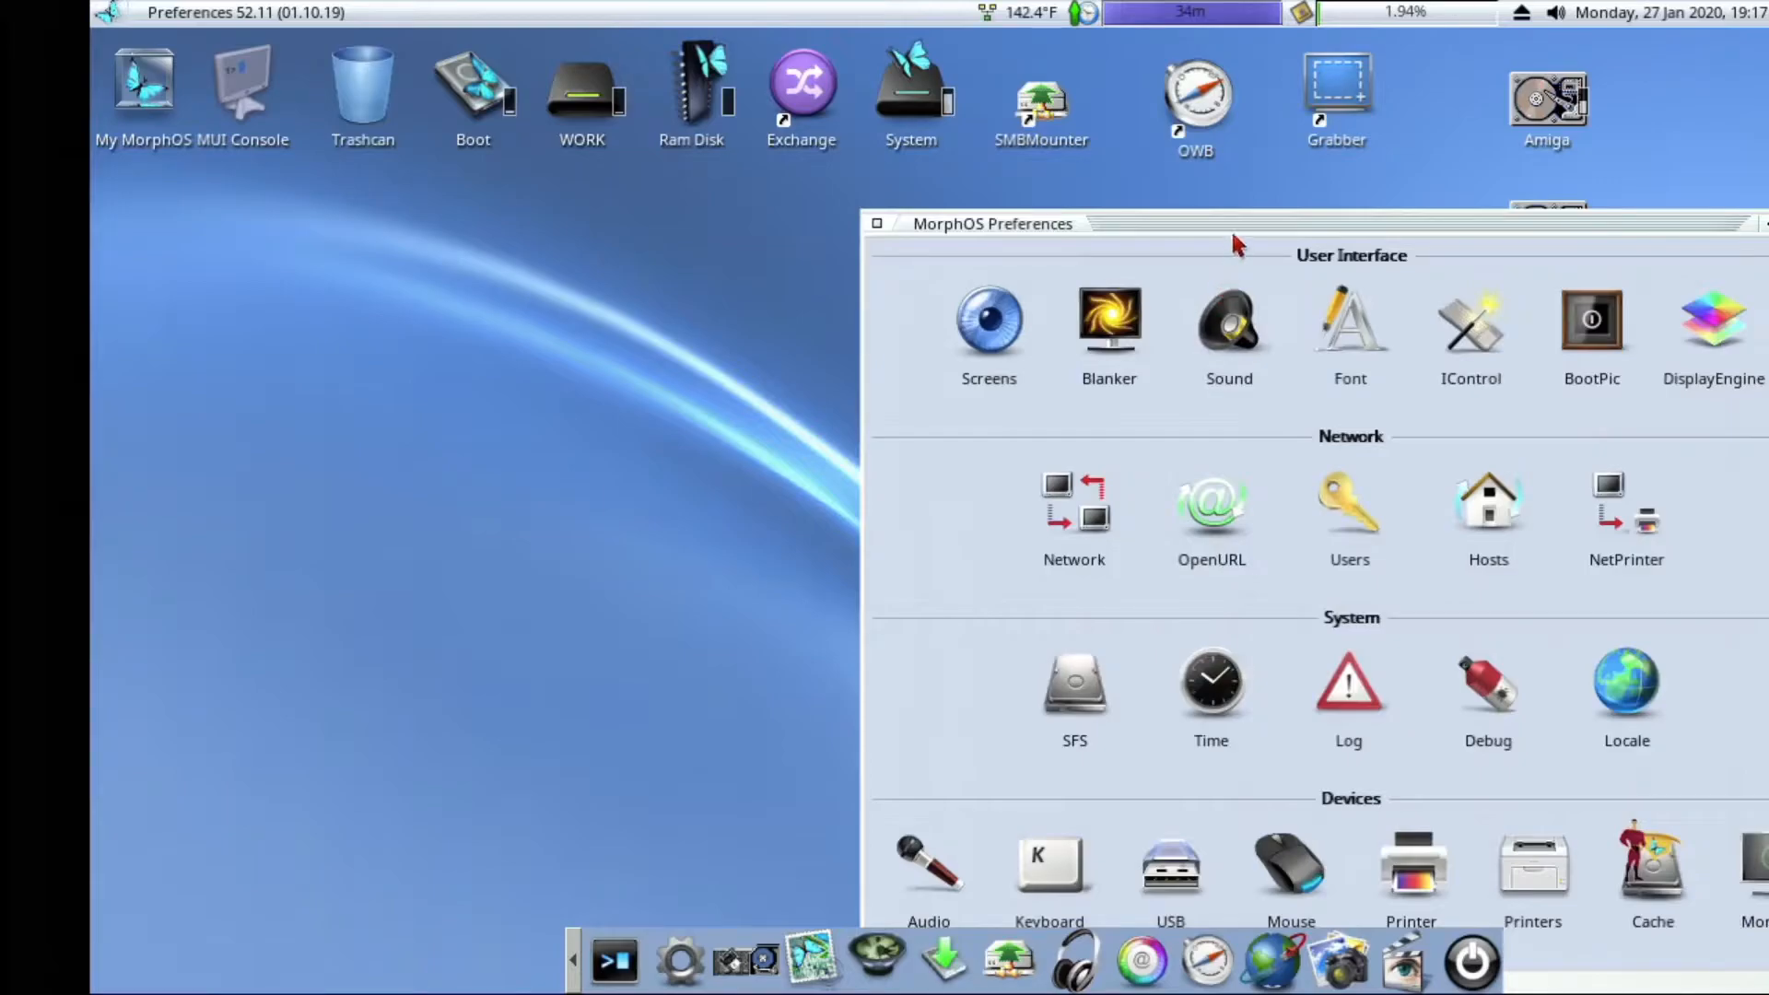
left_click_drag(1241, 214, 717, 40)
Step: Open the Blanker preferences, look through the available screen blankers and cancel without changing anything
left_click(948, 175)
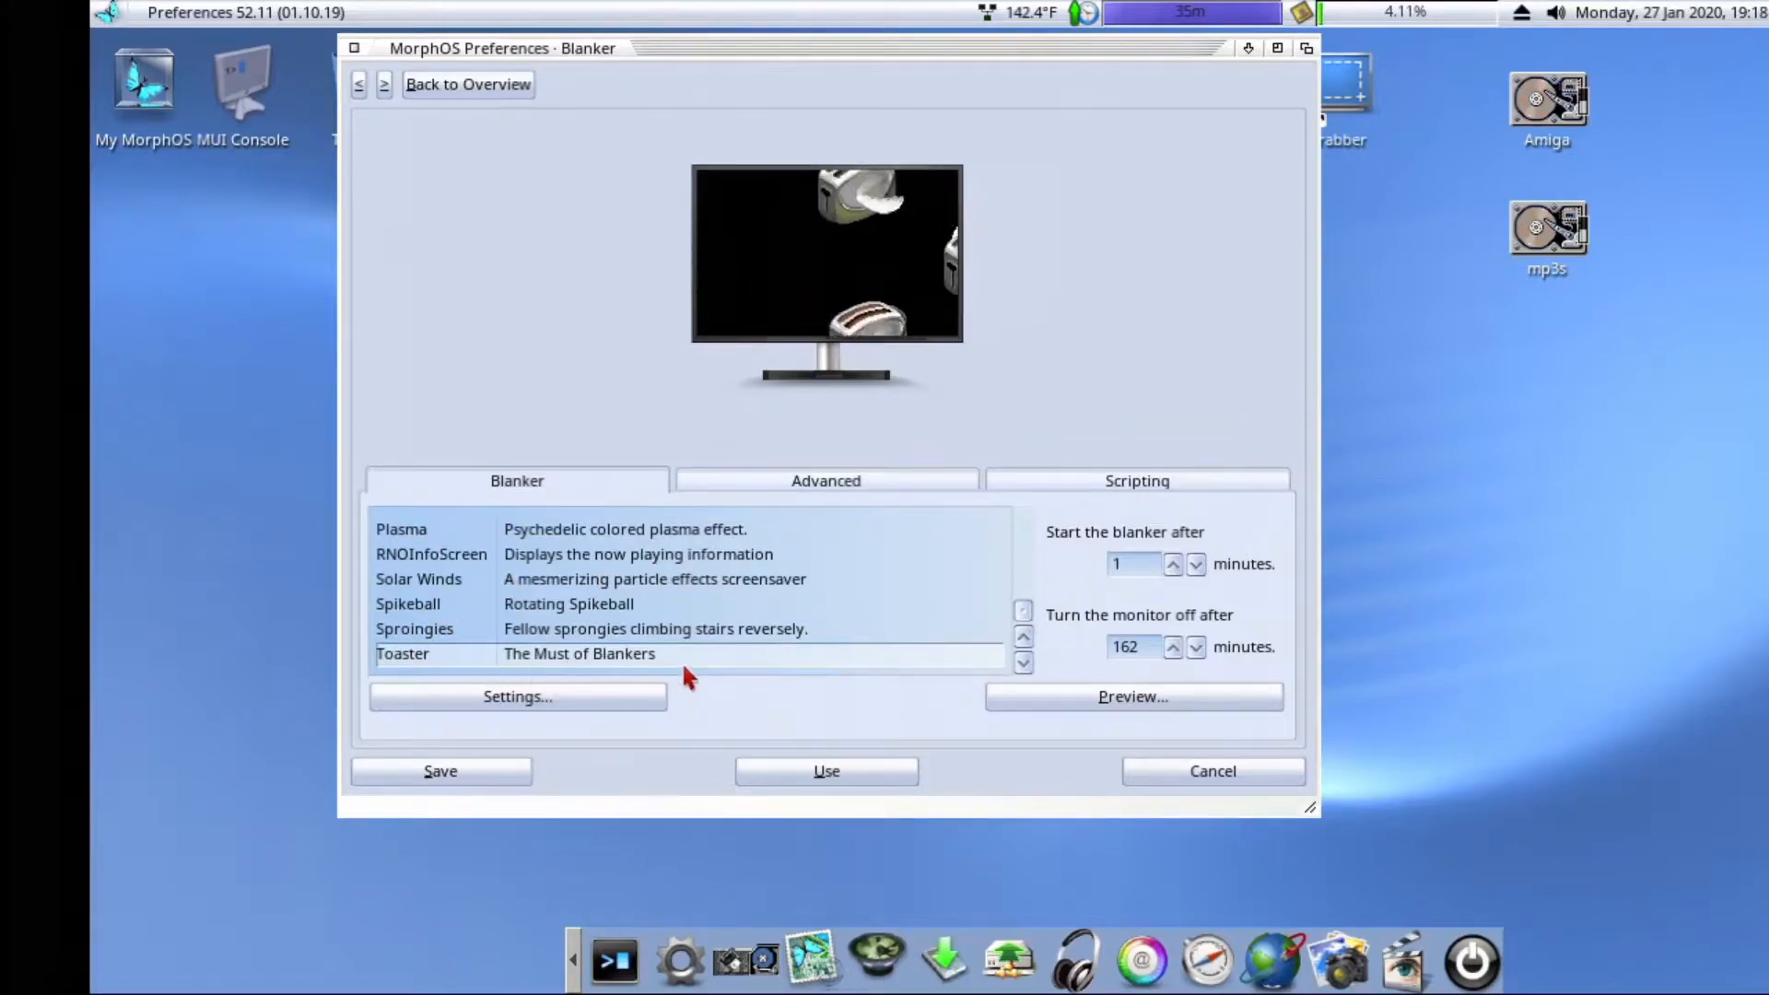
scroll(877, 627, "up", 8)
scroll(880, 638, "down", 8)
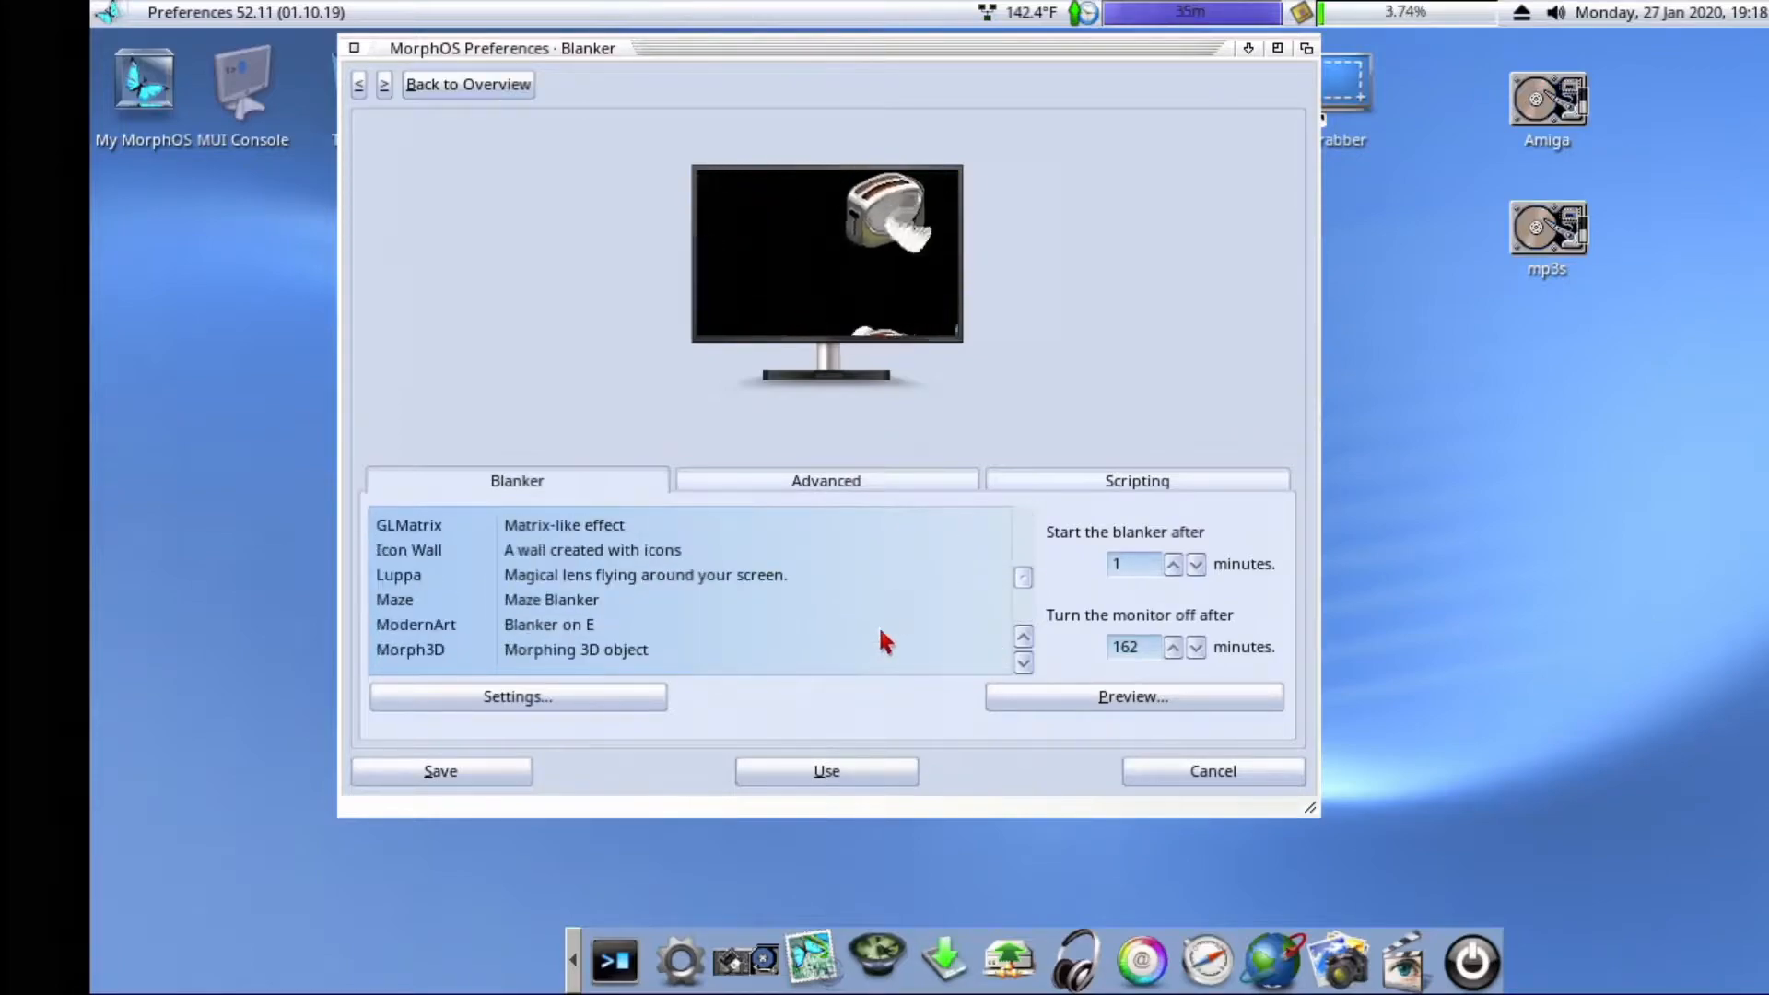
left_click(1195, 779)
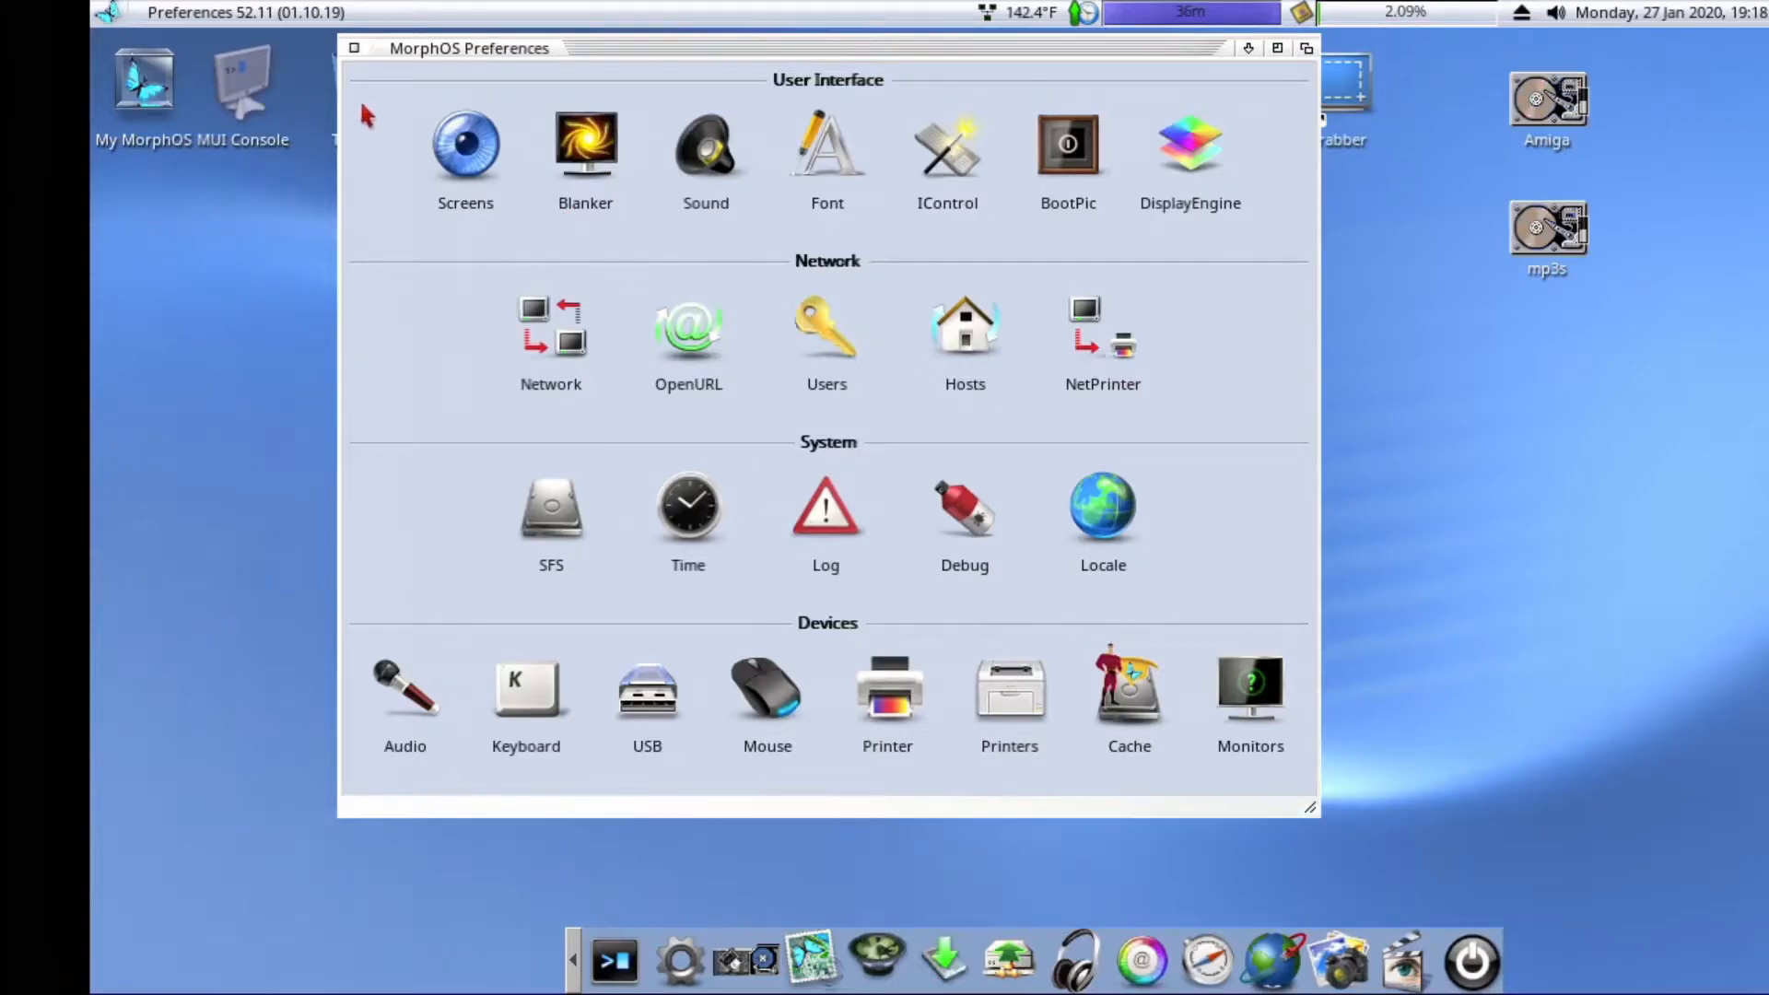
Step: Close MorphOS Preferences, open the Ambient settings and move their window toward the desktop's upper-left area
left_click(353, 53)
right_click(119, 135)
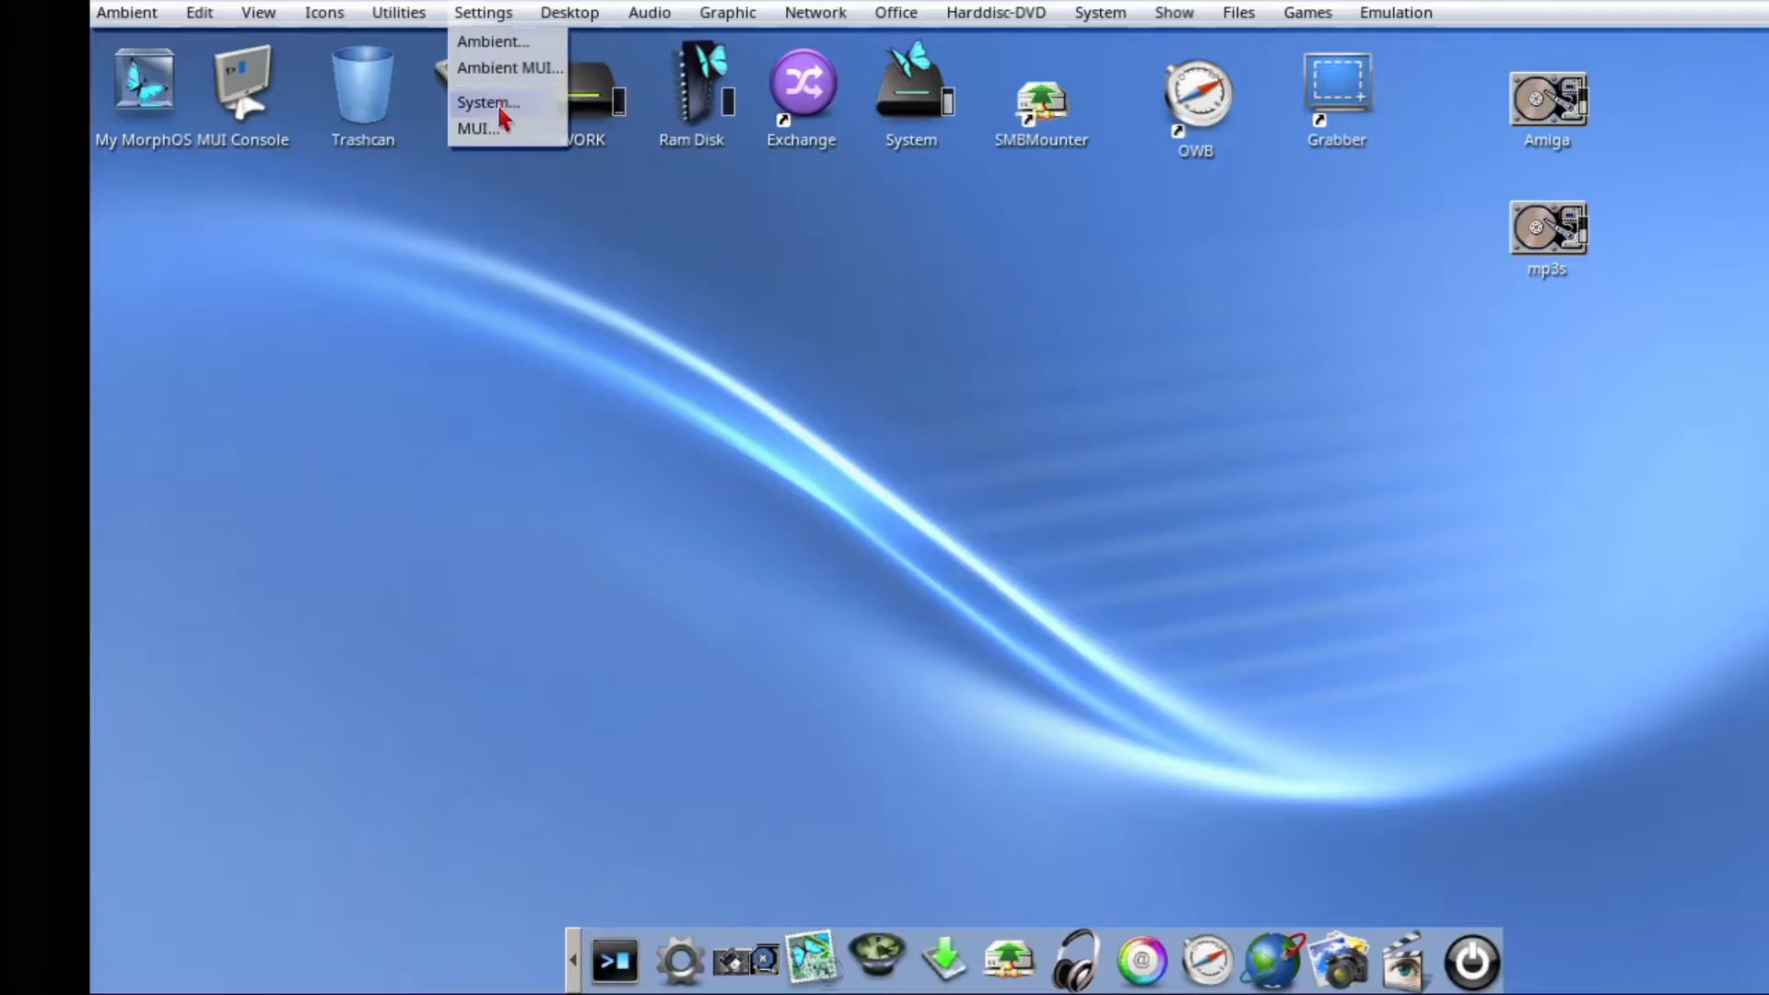
left_click(493, 42)
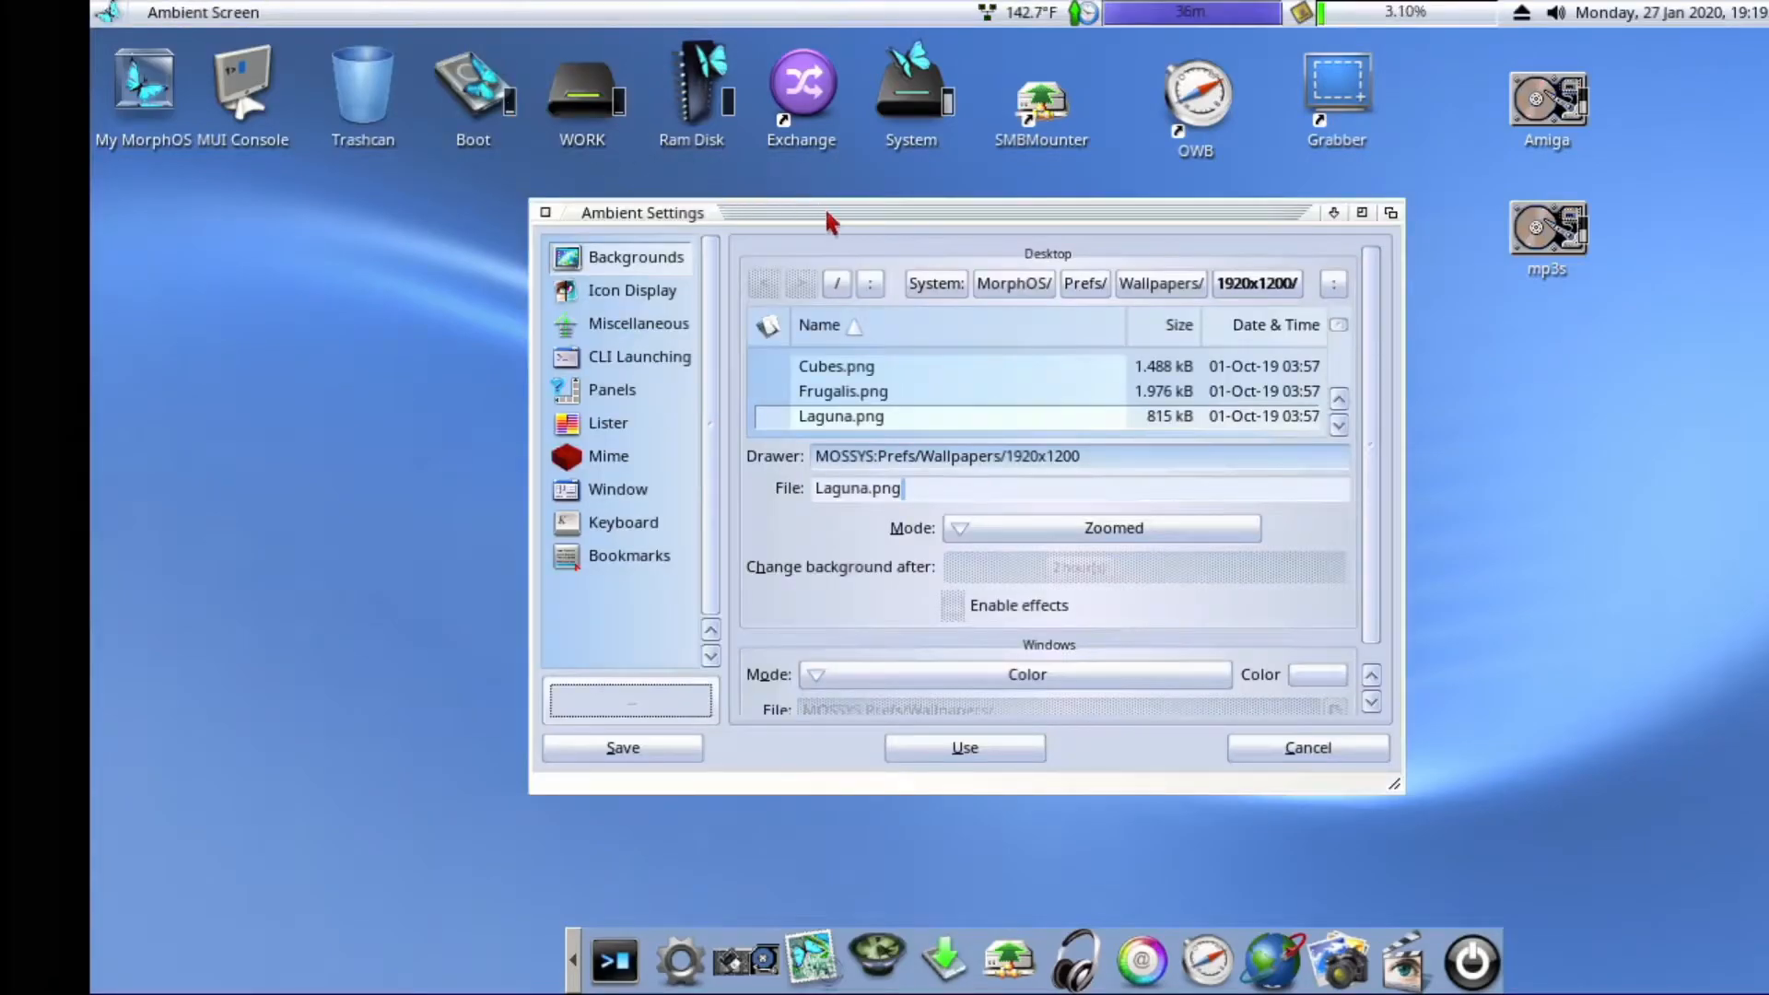
left_click_drag(829, 214, 445, 153)
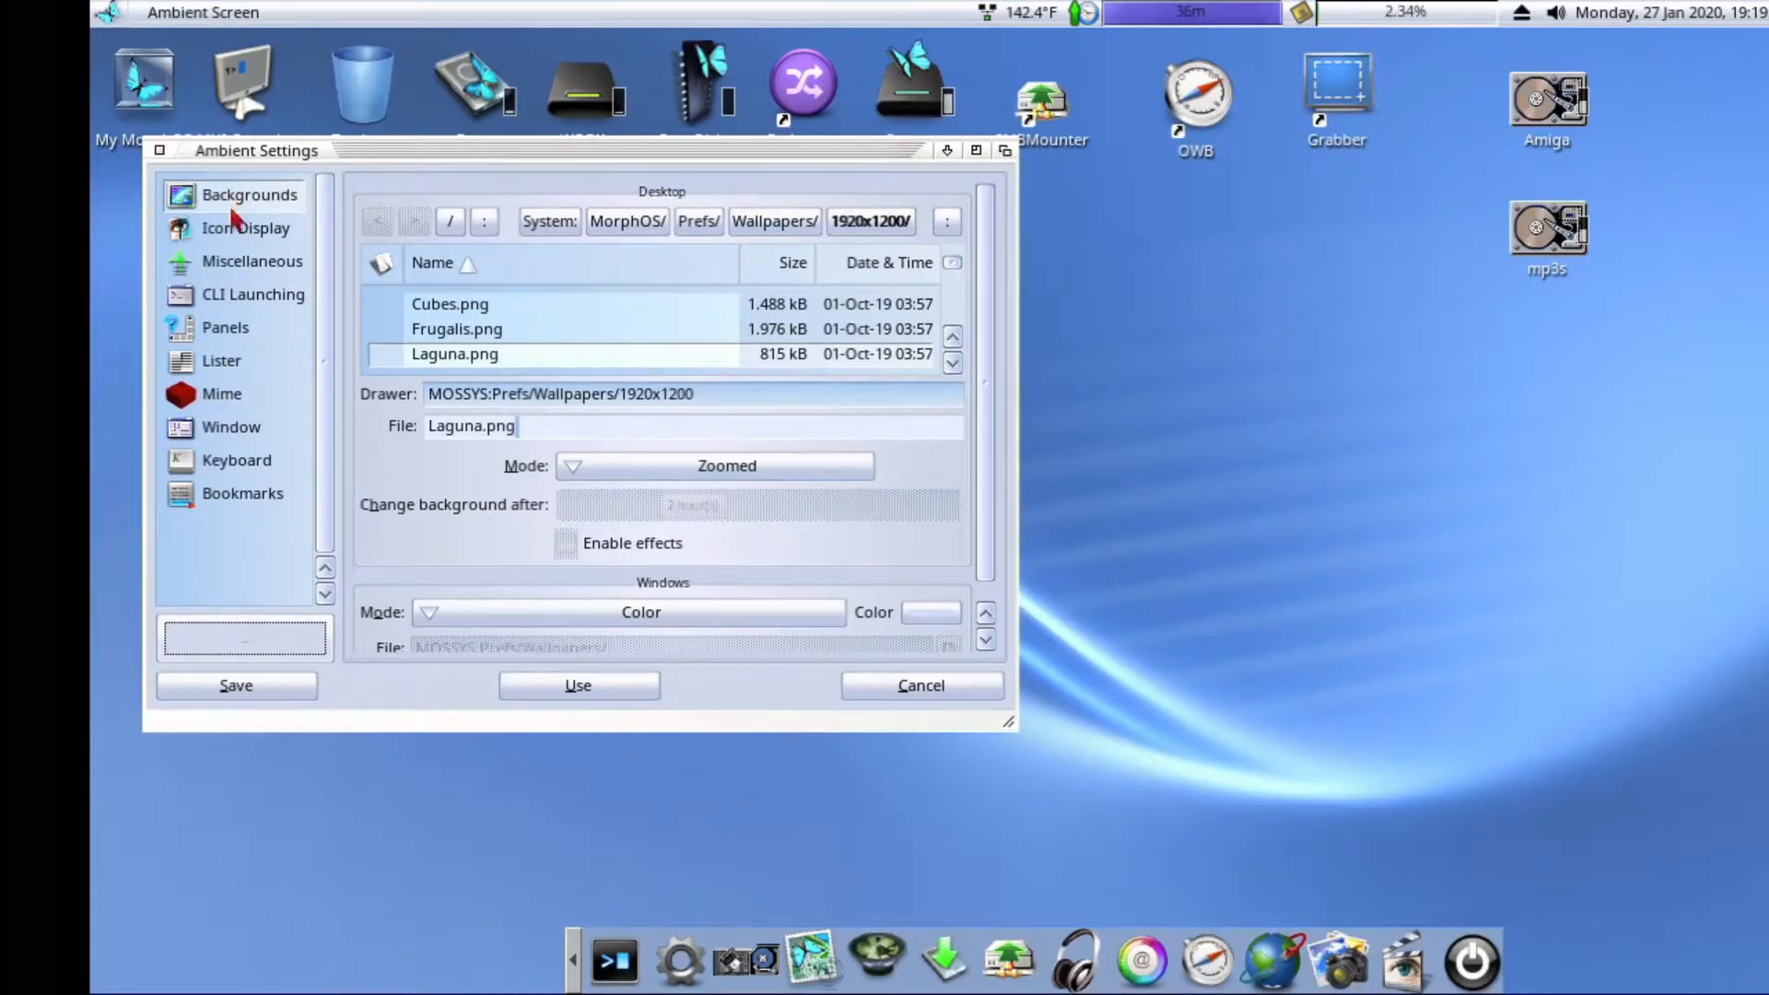
Step: Try selecting the Frugalis.png and Cubes.png wallpapers, reselect Laguna.png and check the background mode choices
left_click(486, 332)
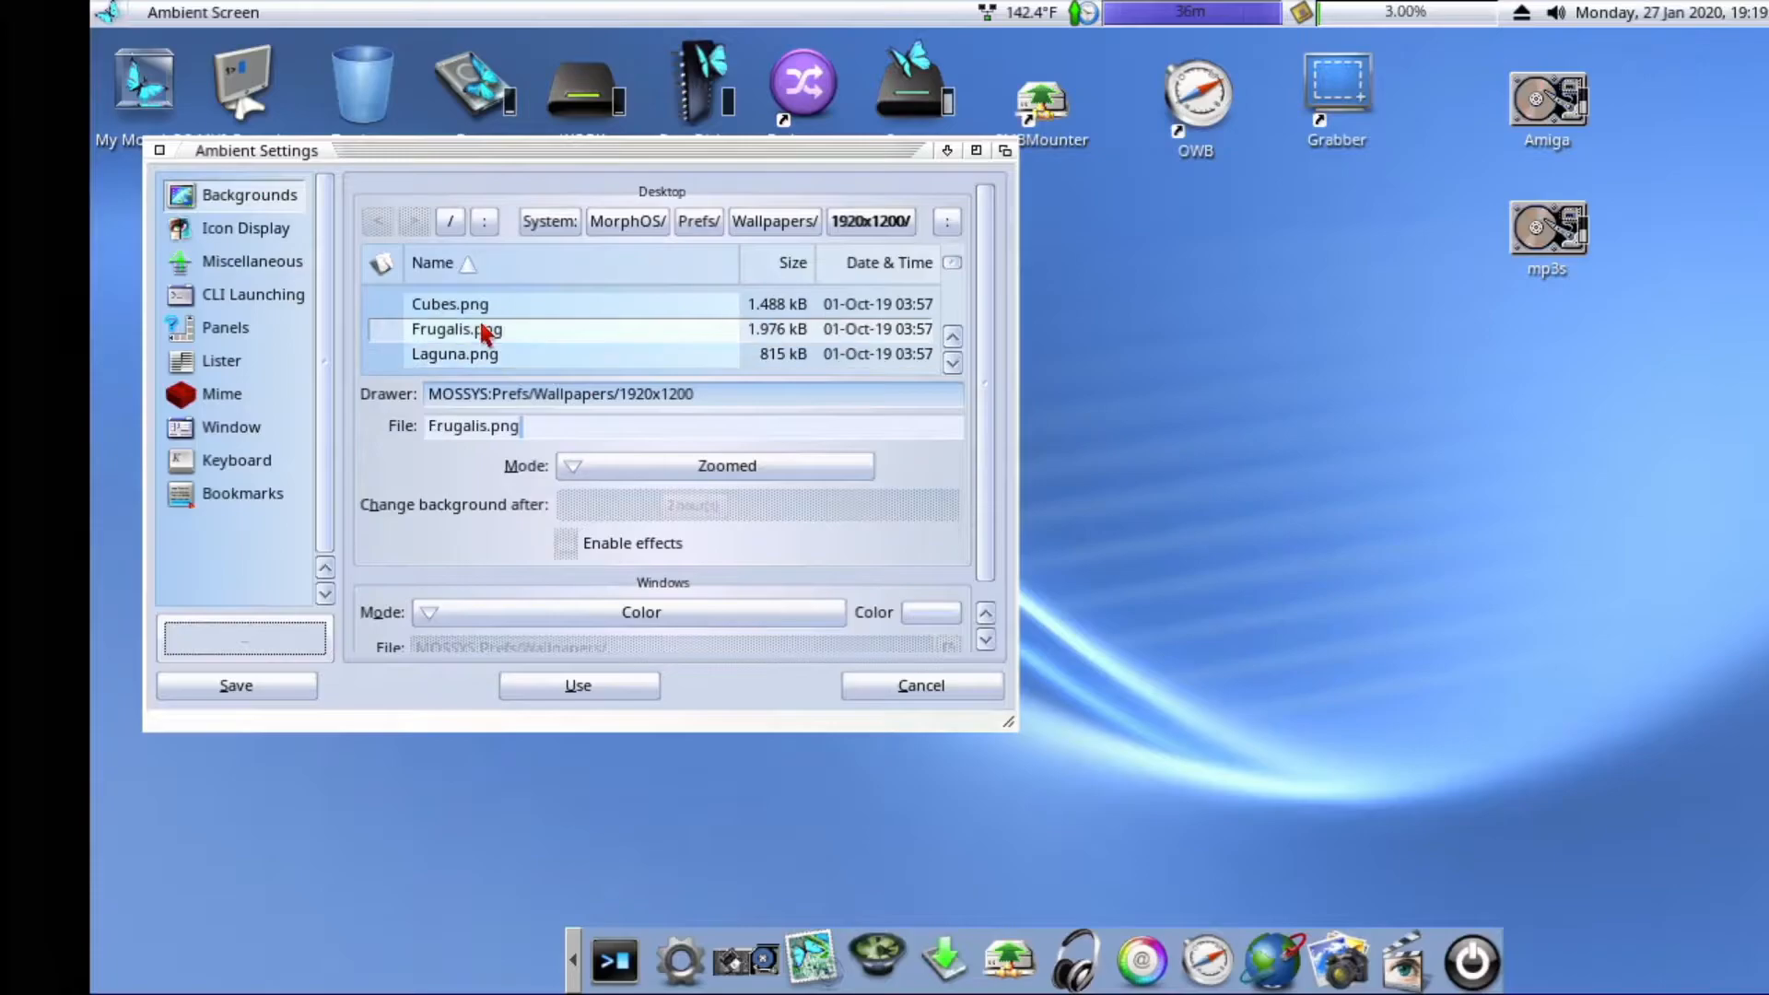
left_click(455, 308)
left_click(453, 330)
left_click(451, 354)
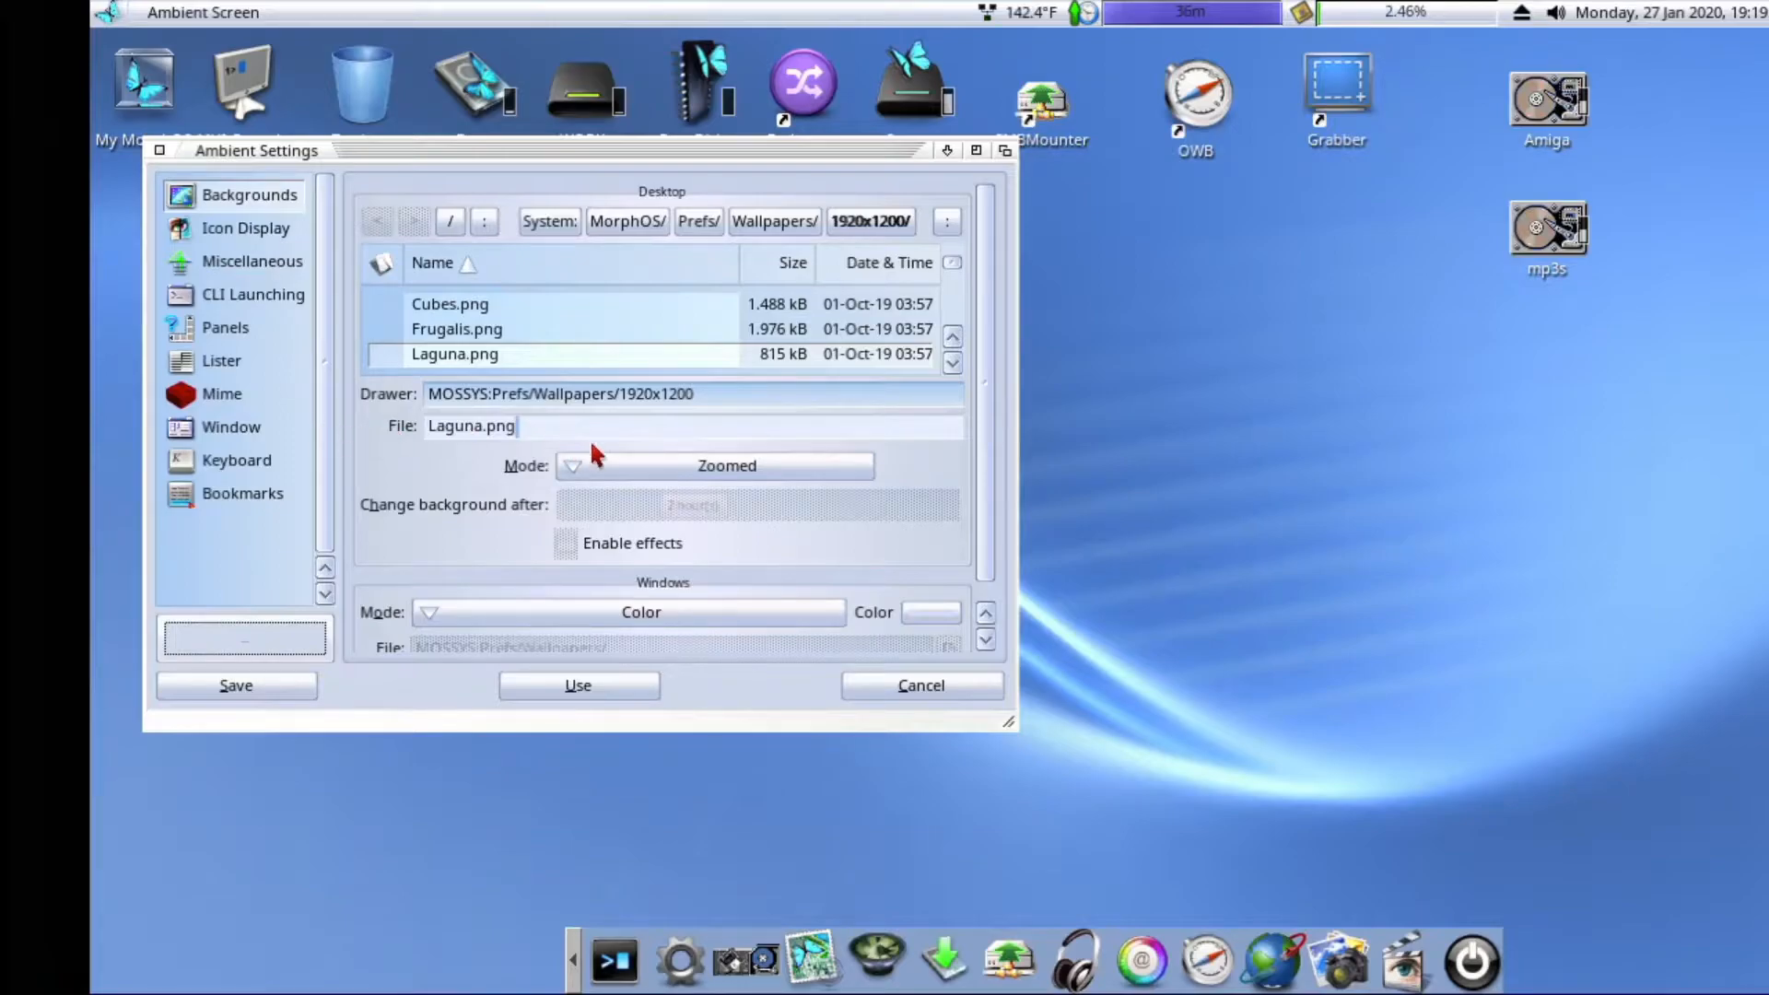
left_click(638, 466)
left_click(638, 457)
Step: Create a new desktop panel in the Ambient settings, apply it and place it just above the existing Chrysalis panel
left_click(221, 328)
left_click(465, 391)
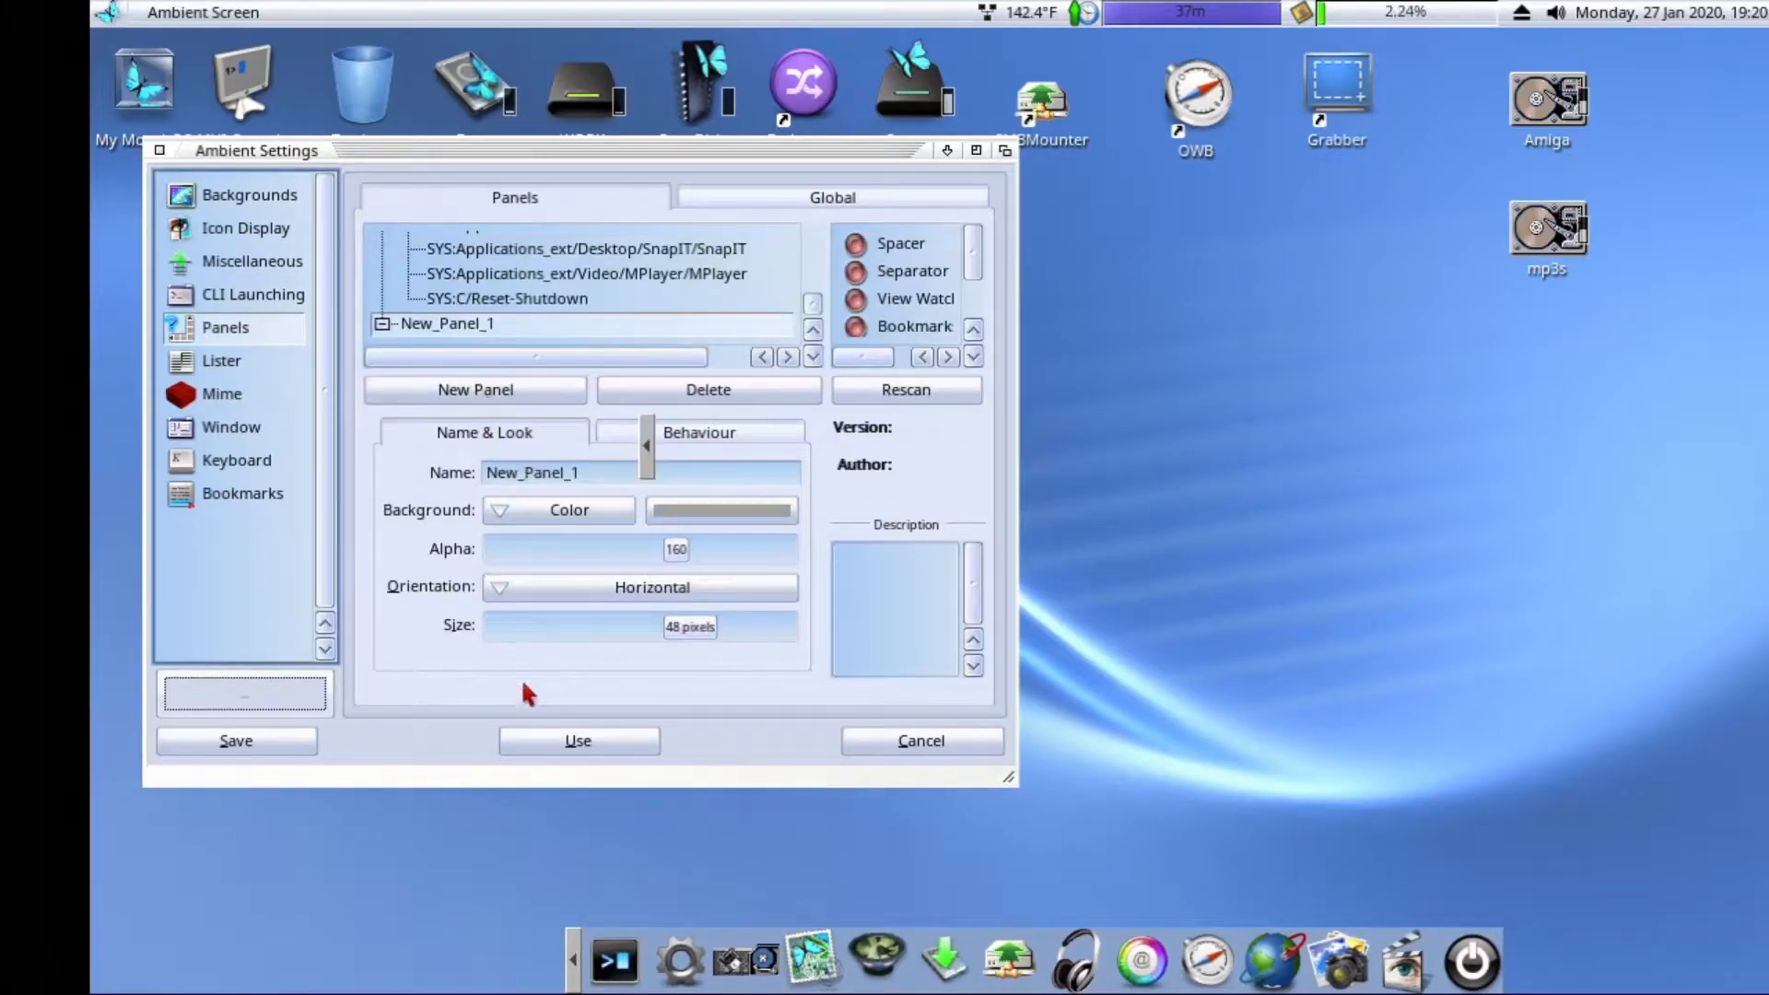
left_click(555, 742)
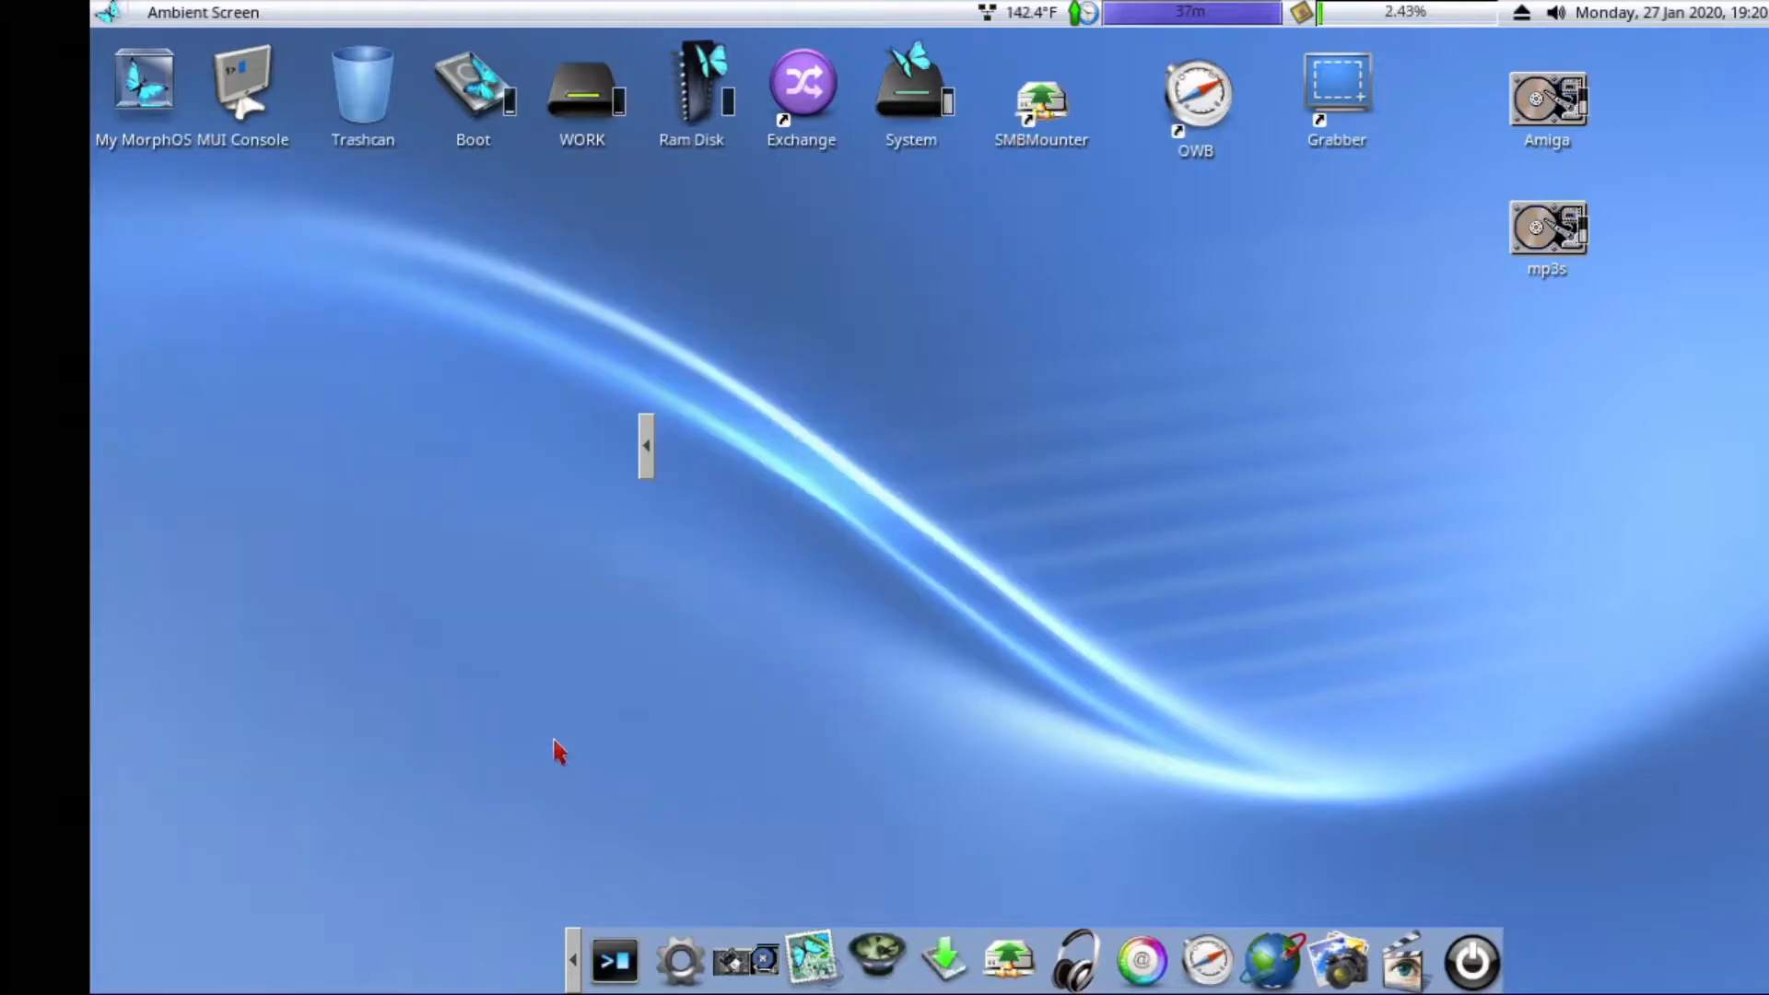
left_click_drag(645, 445, 566, 818)
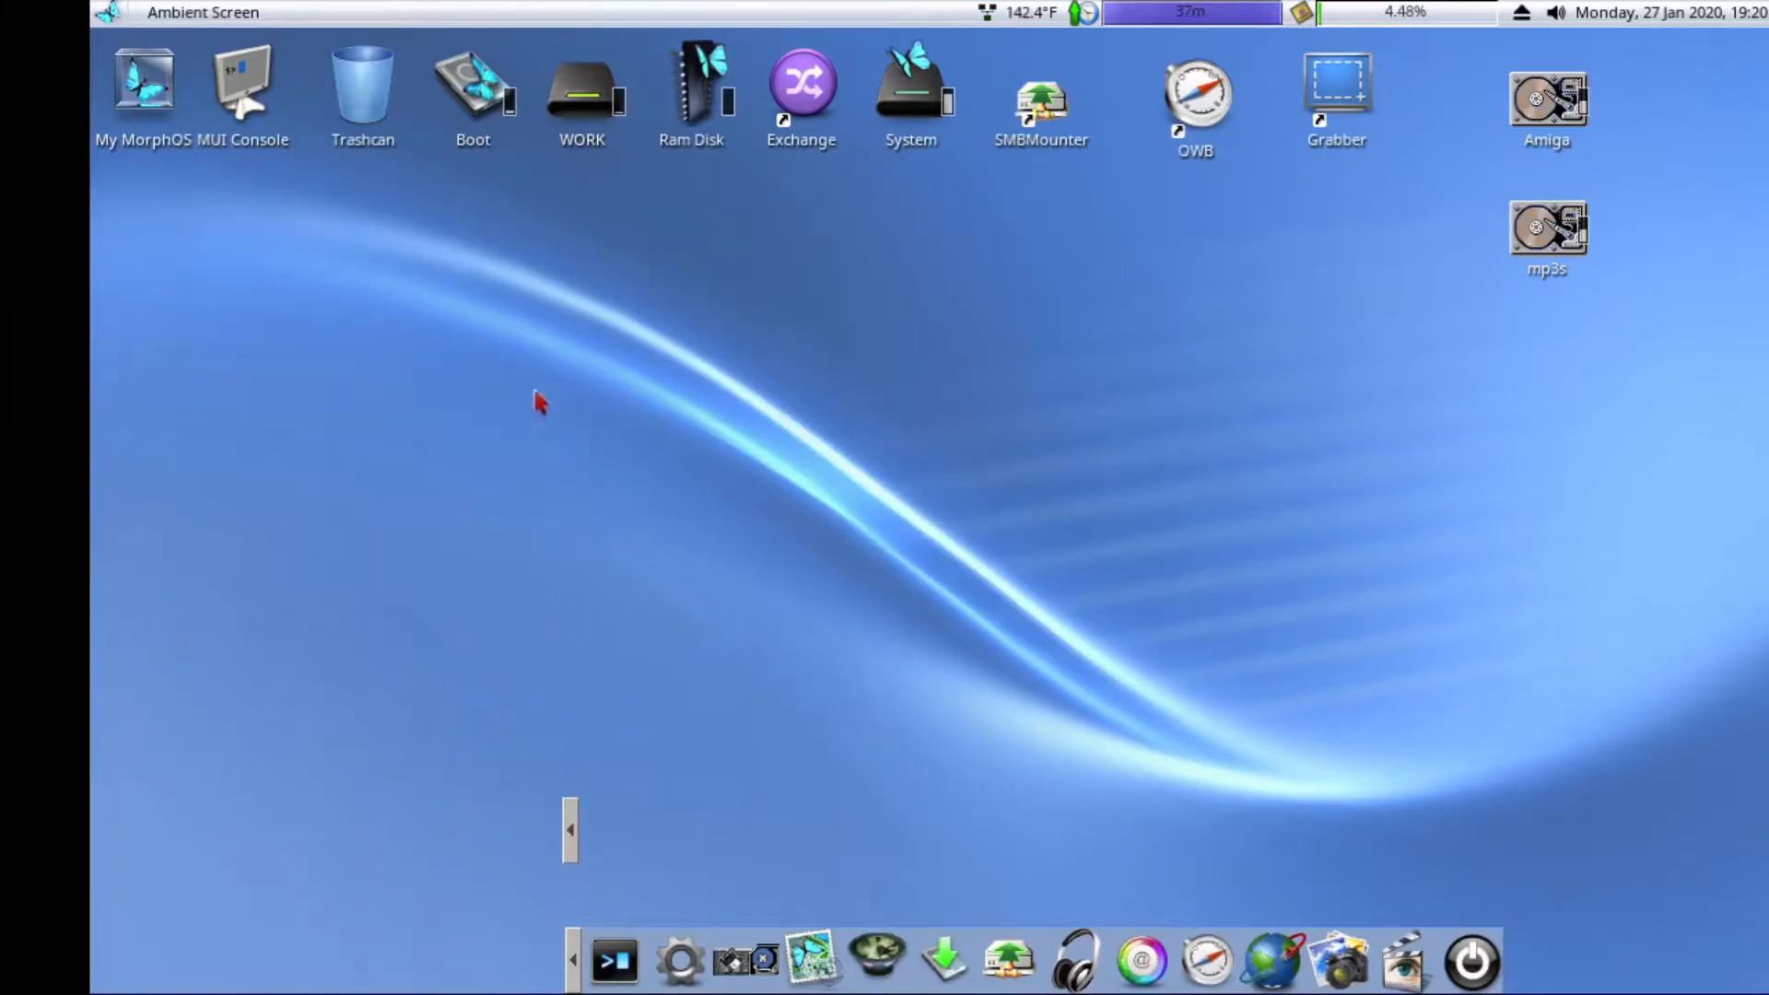
Step: Add the Exchange shortcut to the new panel, then delete that panel from the desktop
left_click(795, 94)
left_click_drag(794, 94, 570, 842)
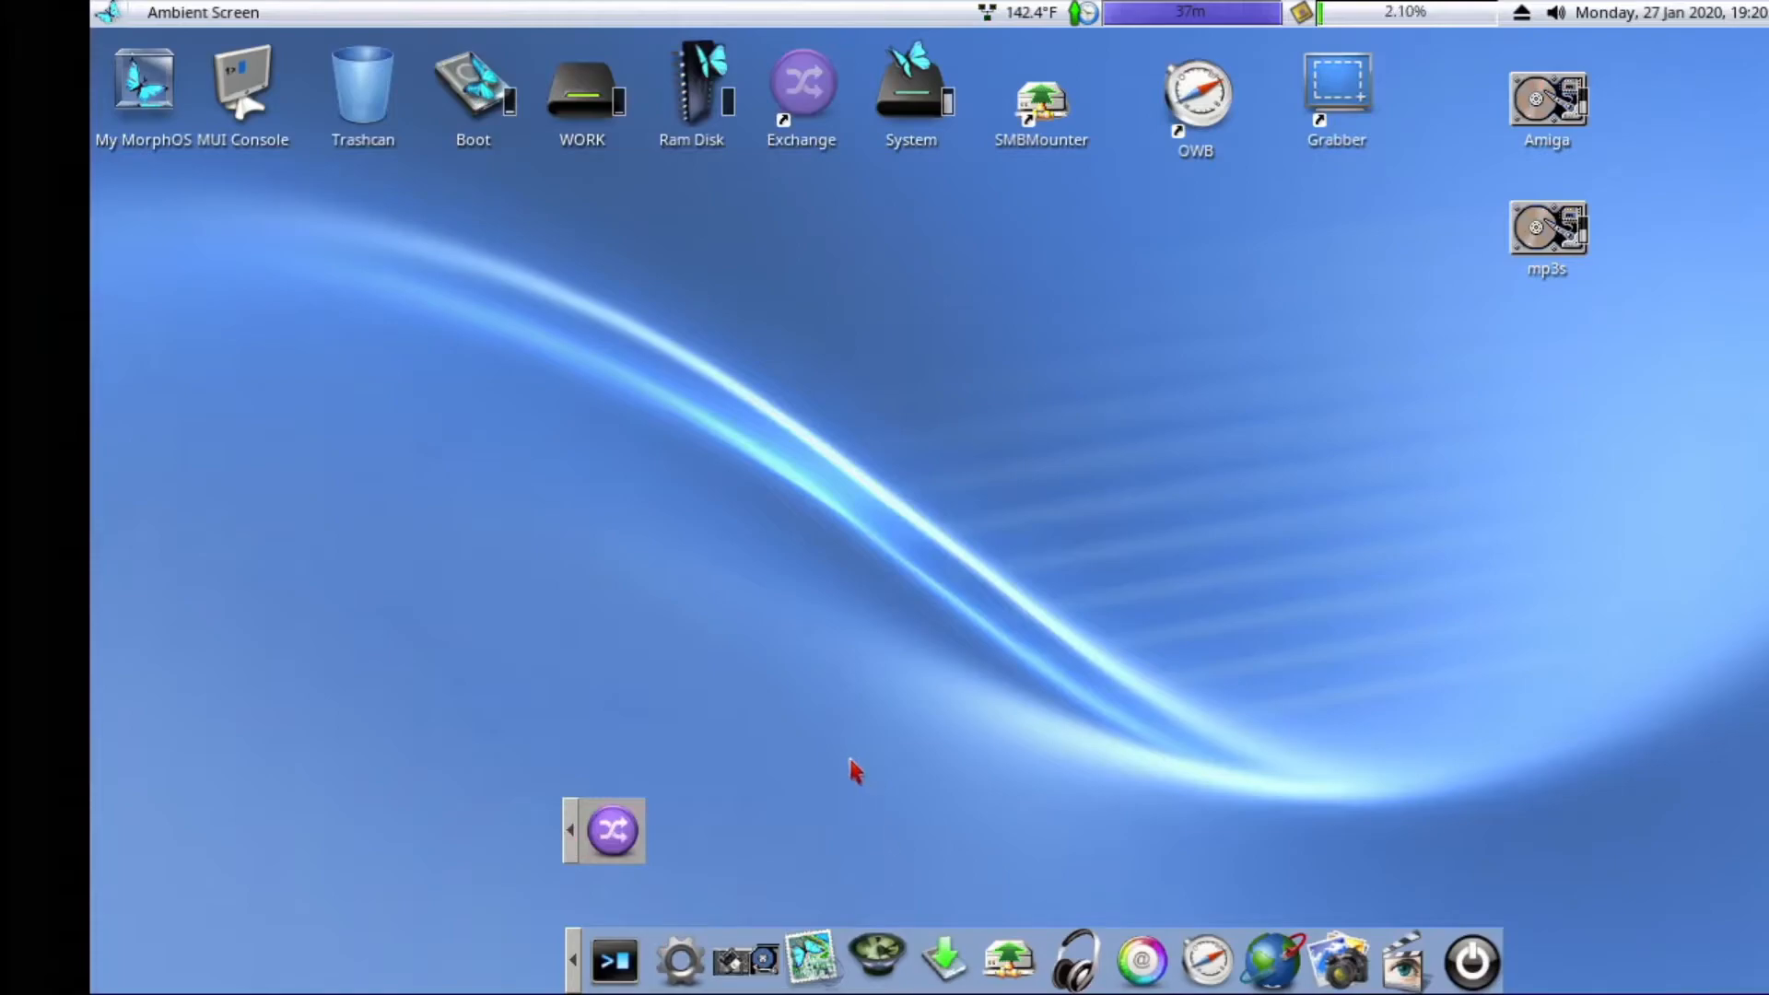
right_click(579, 823)
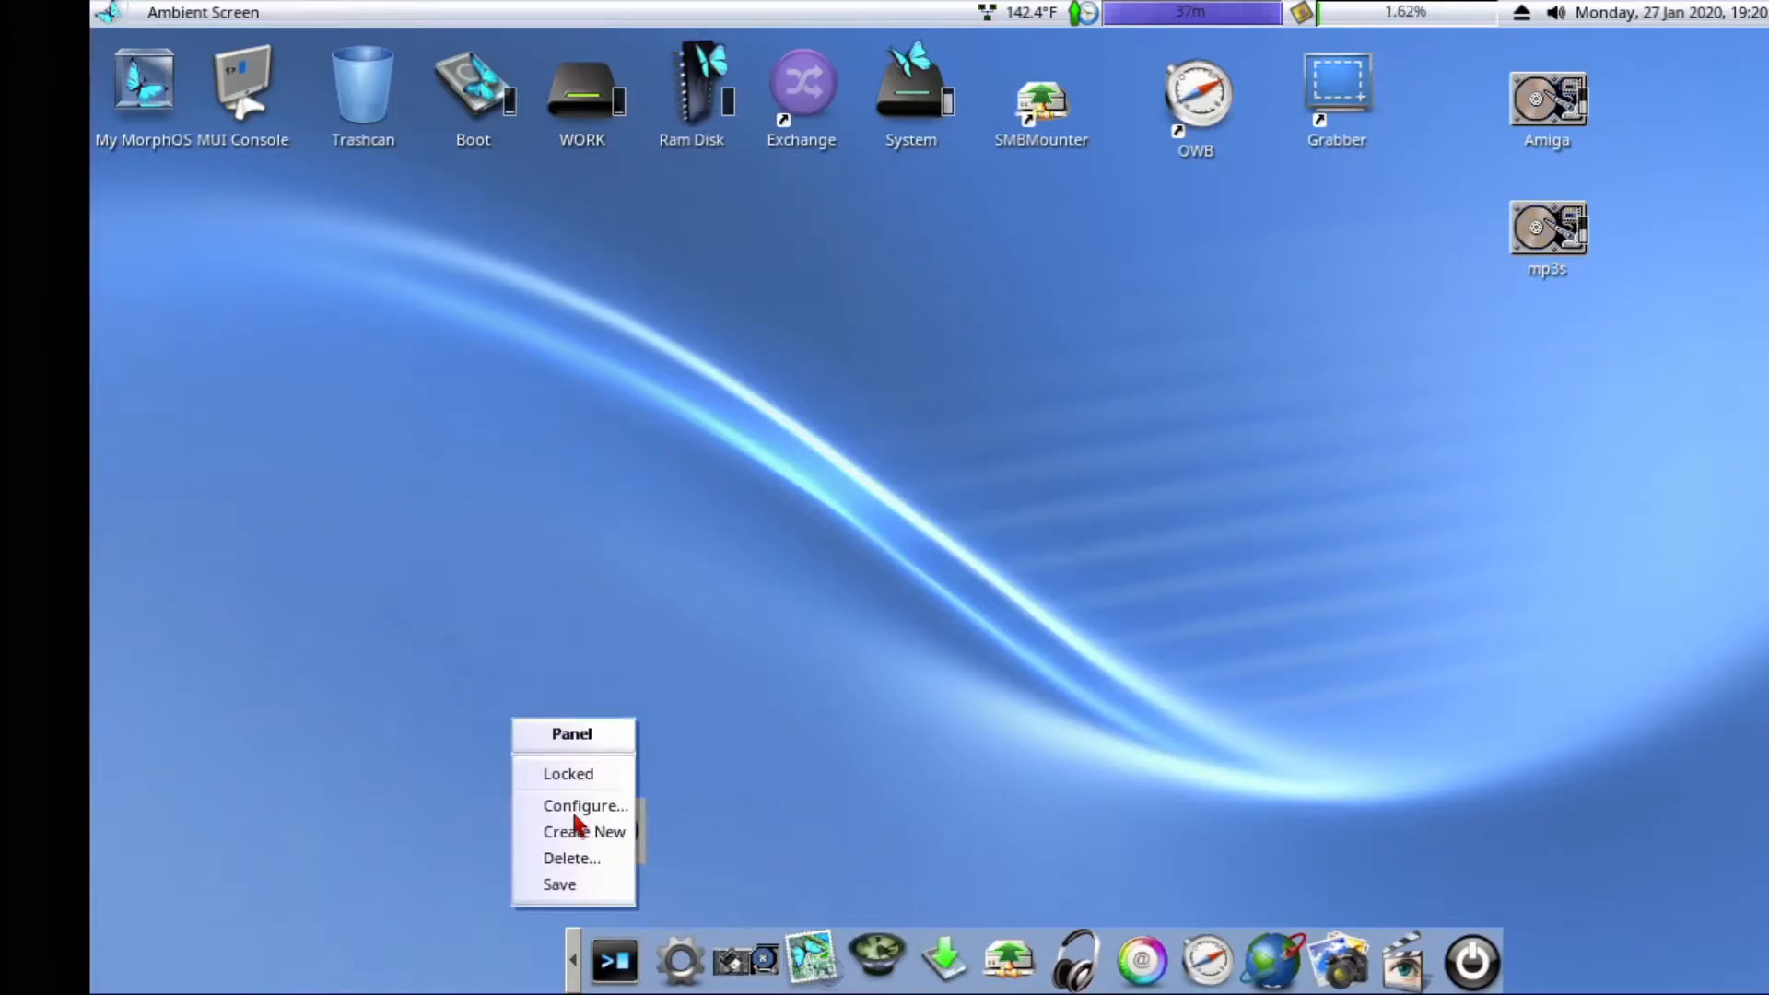
Step: Reopen the Ambient settings on the Panels page, move the window higher and widen it across the desktop
right_click(485, 13)
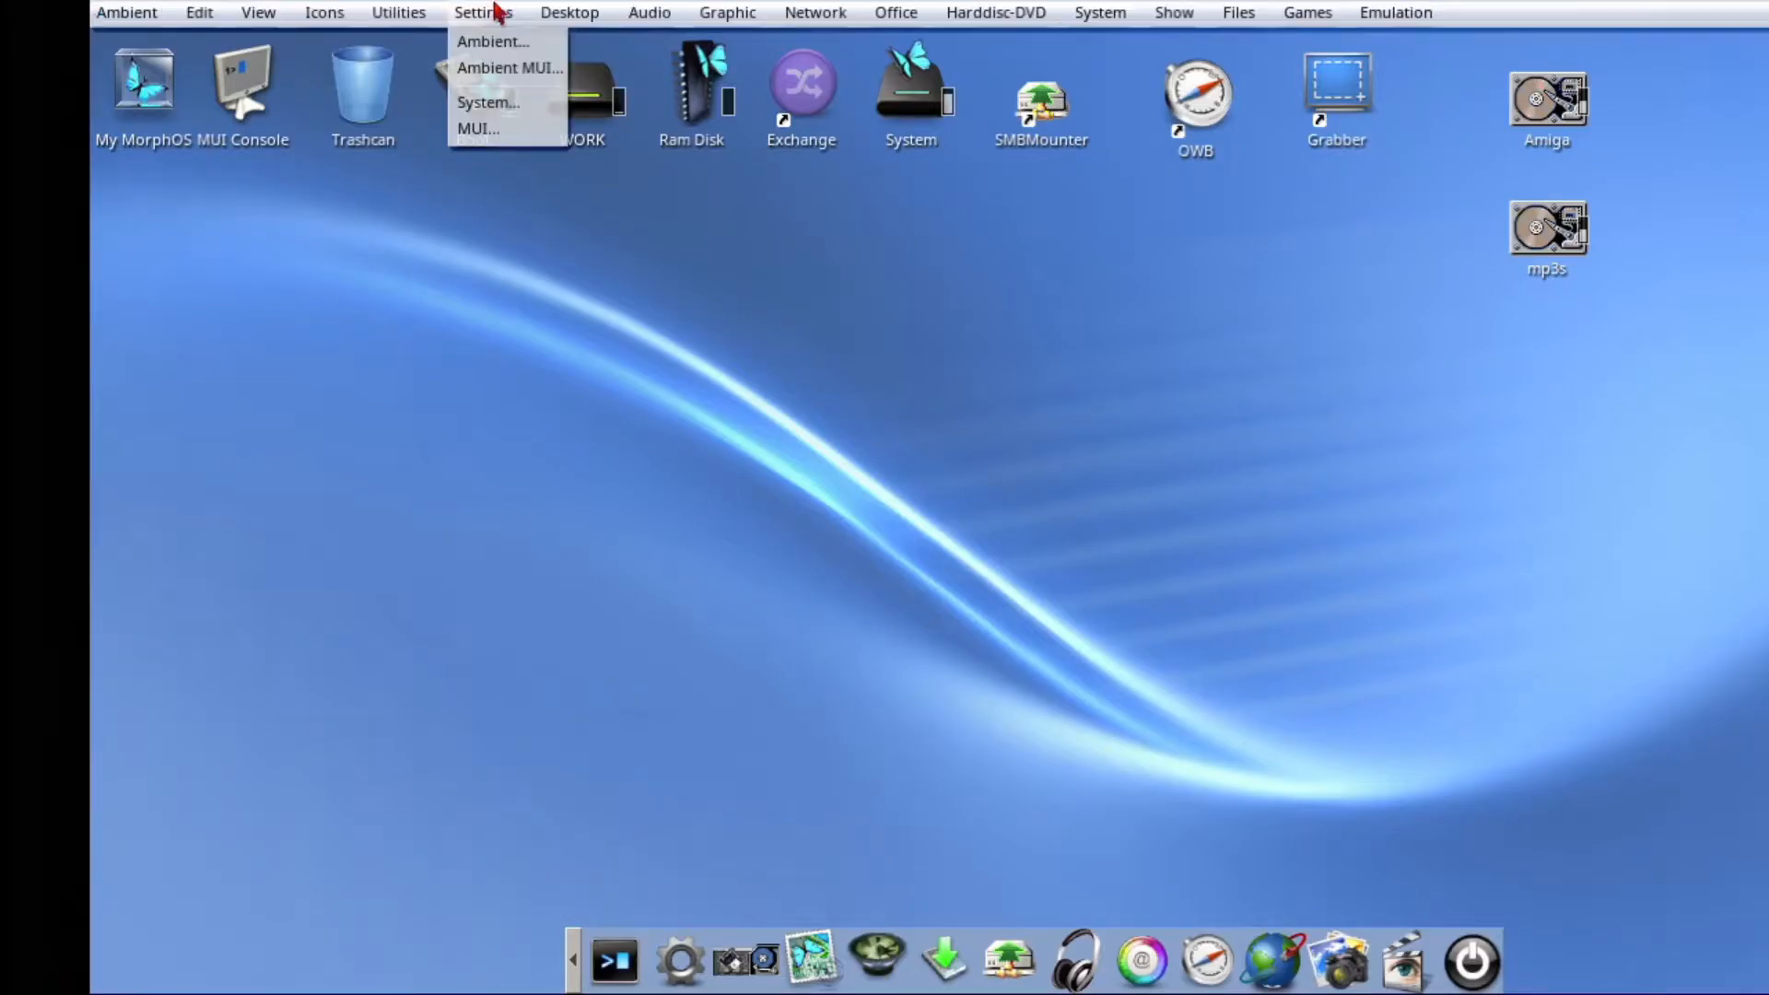
left_click(498, 47)
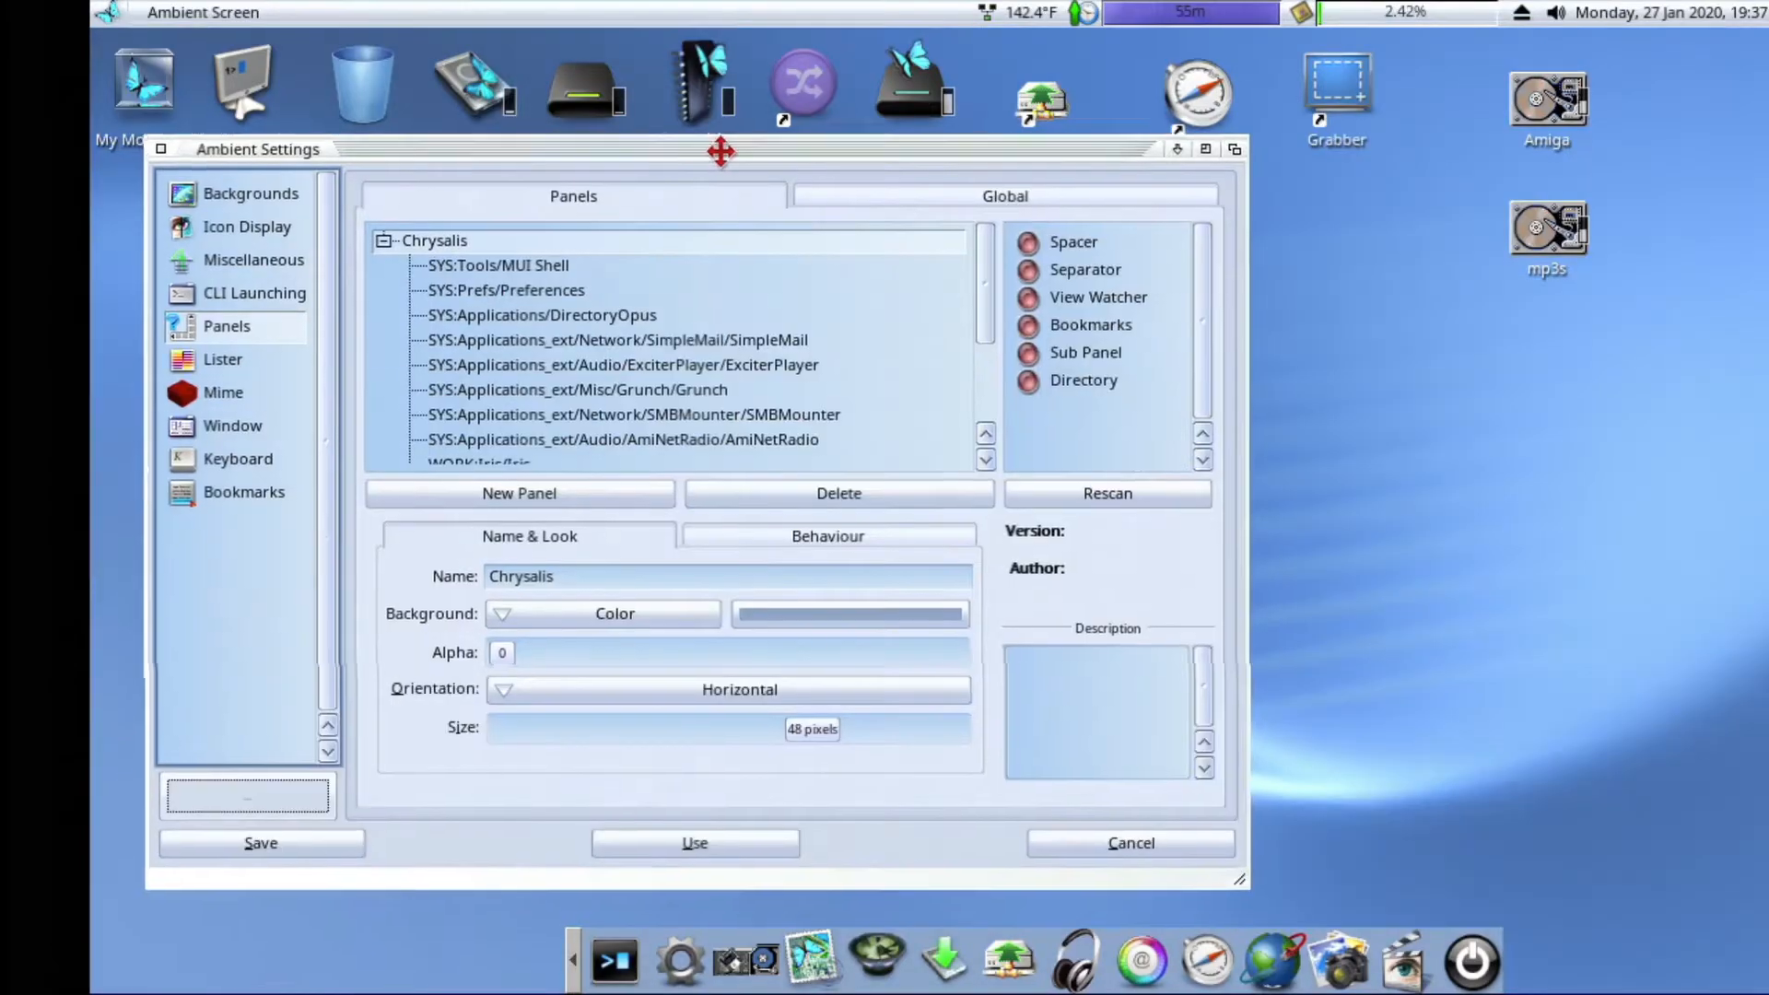
left_click_drag(723, 150, 792, 100)
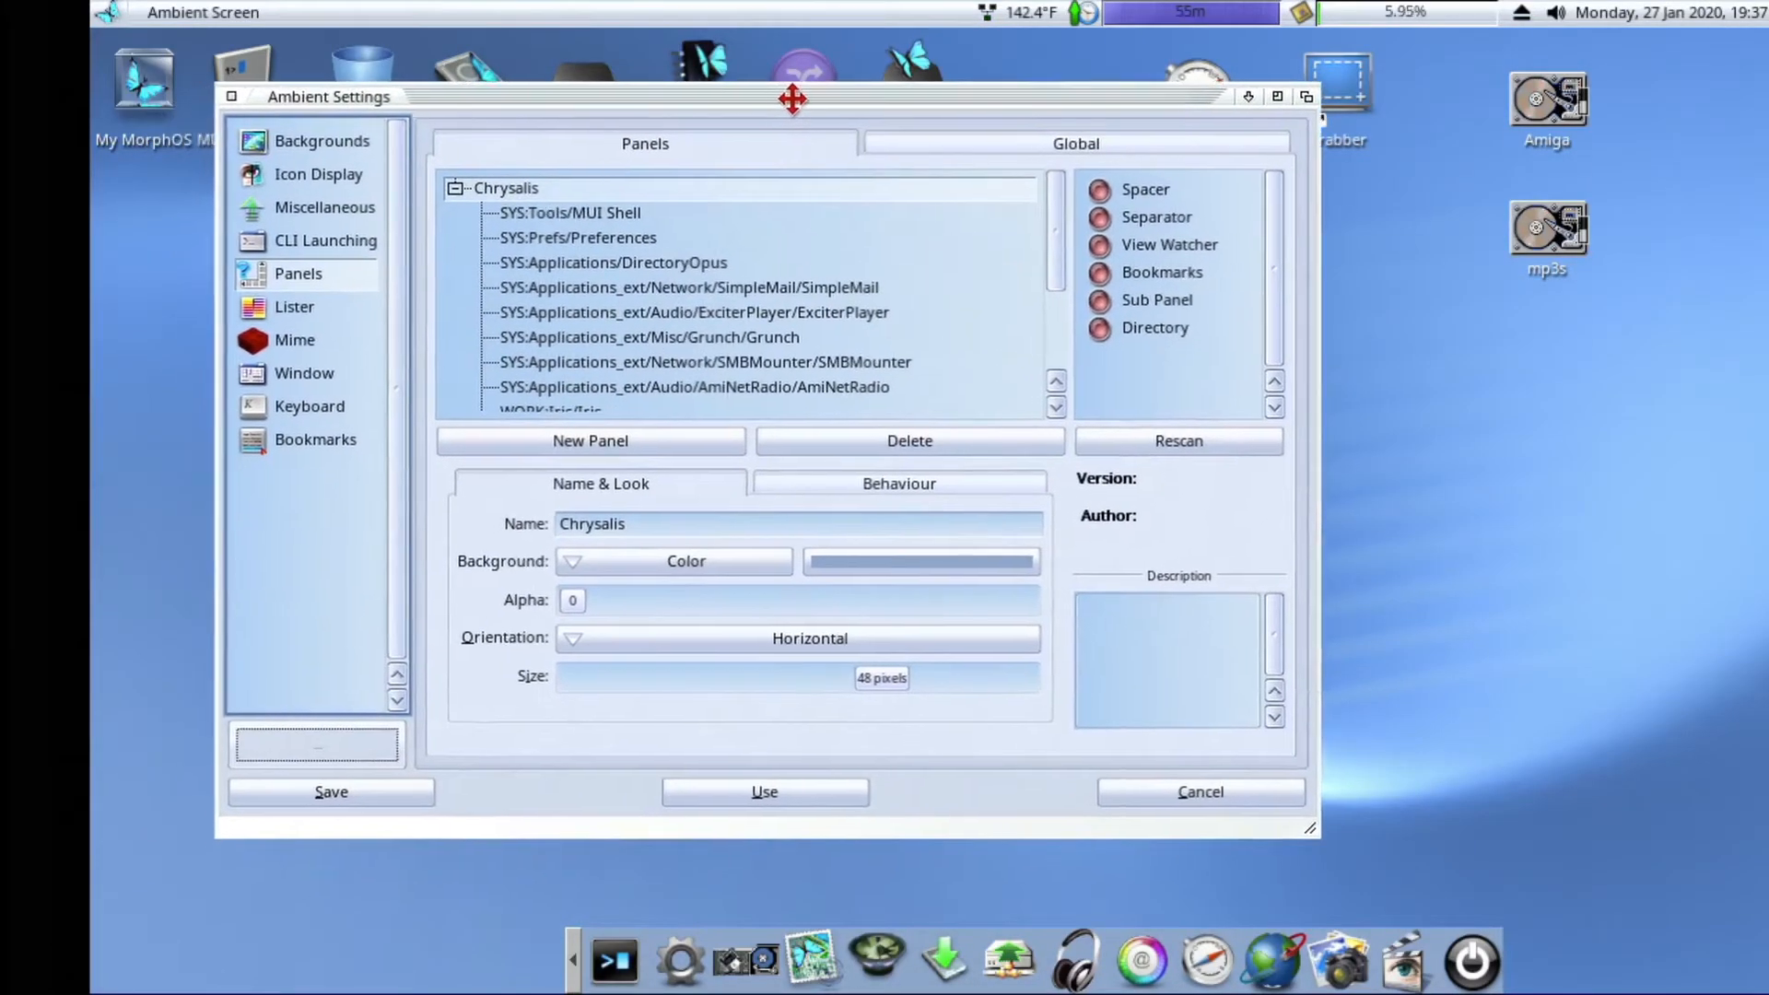
left_click_drag(1311, 828, 1684, 867)
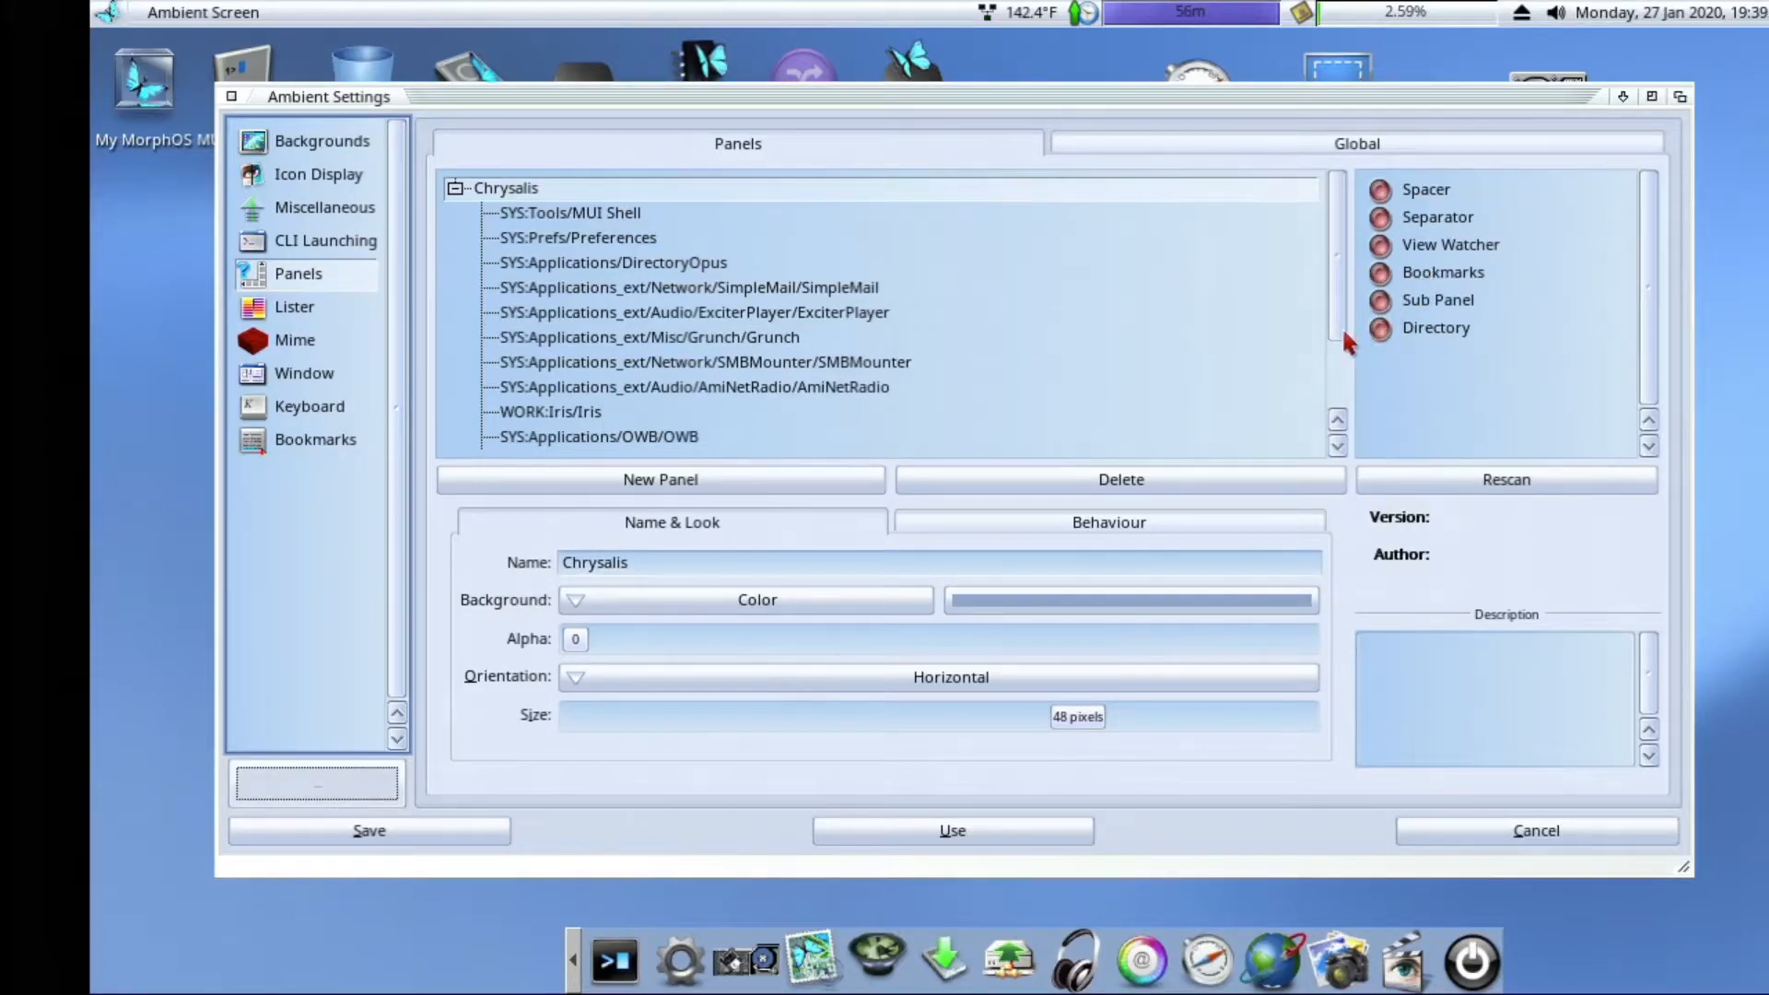
Step: Examine the Chrysalis panel's program entries, check the panel's own options on the desktop and dismiss them
scroll(1338, 424, "down", 4)
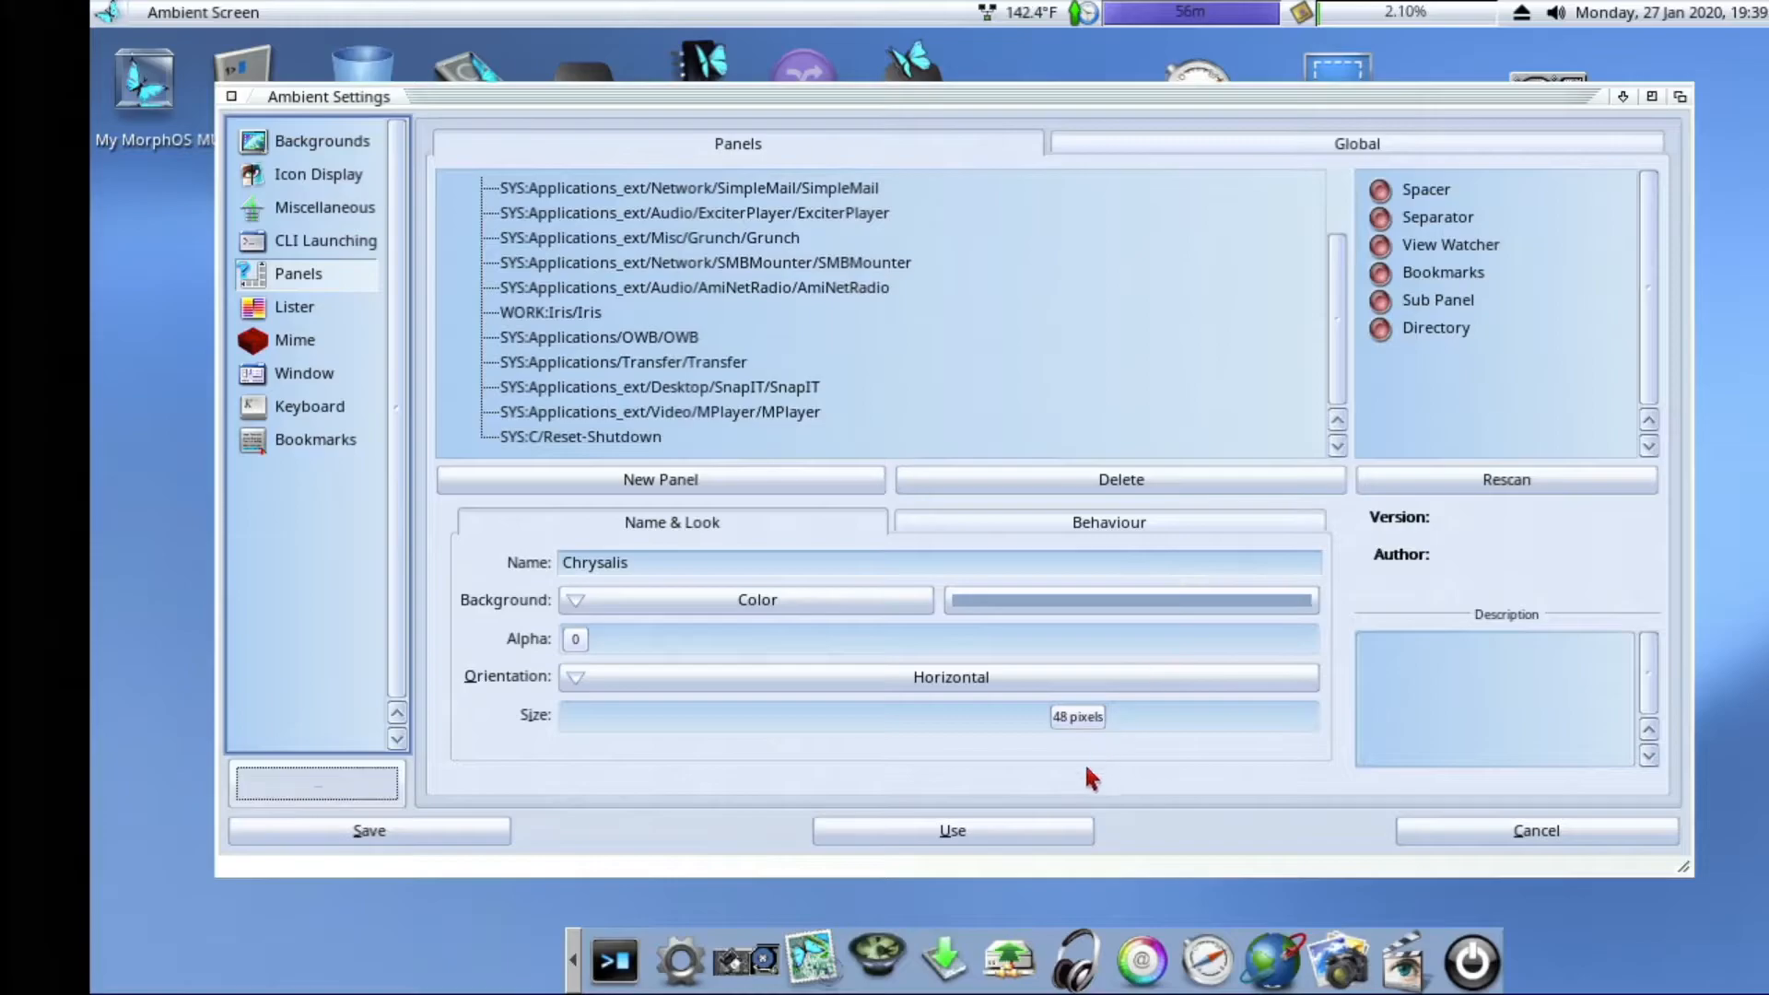
right_click(574, 951)
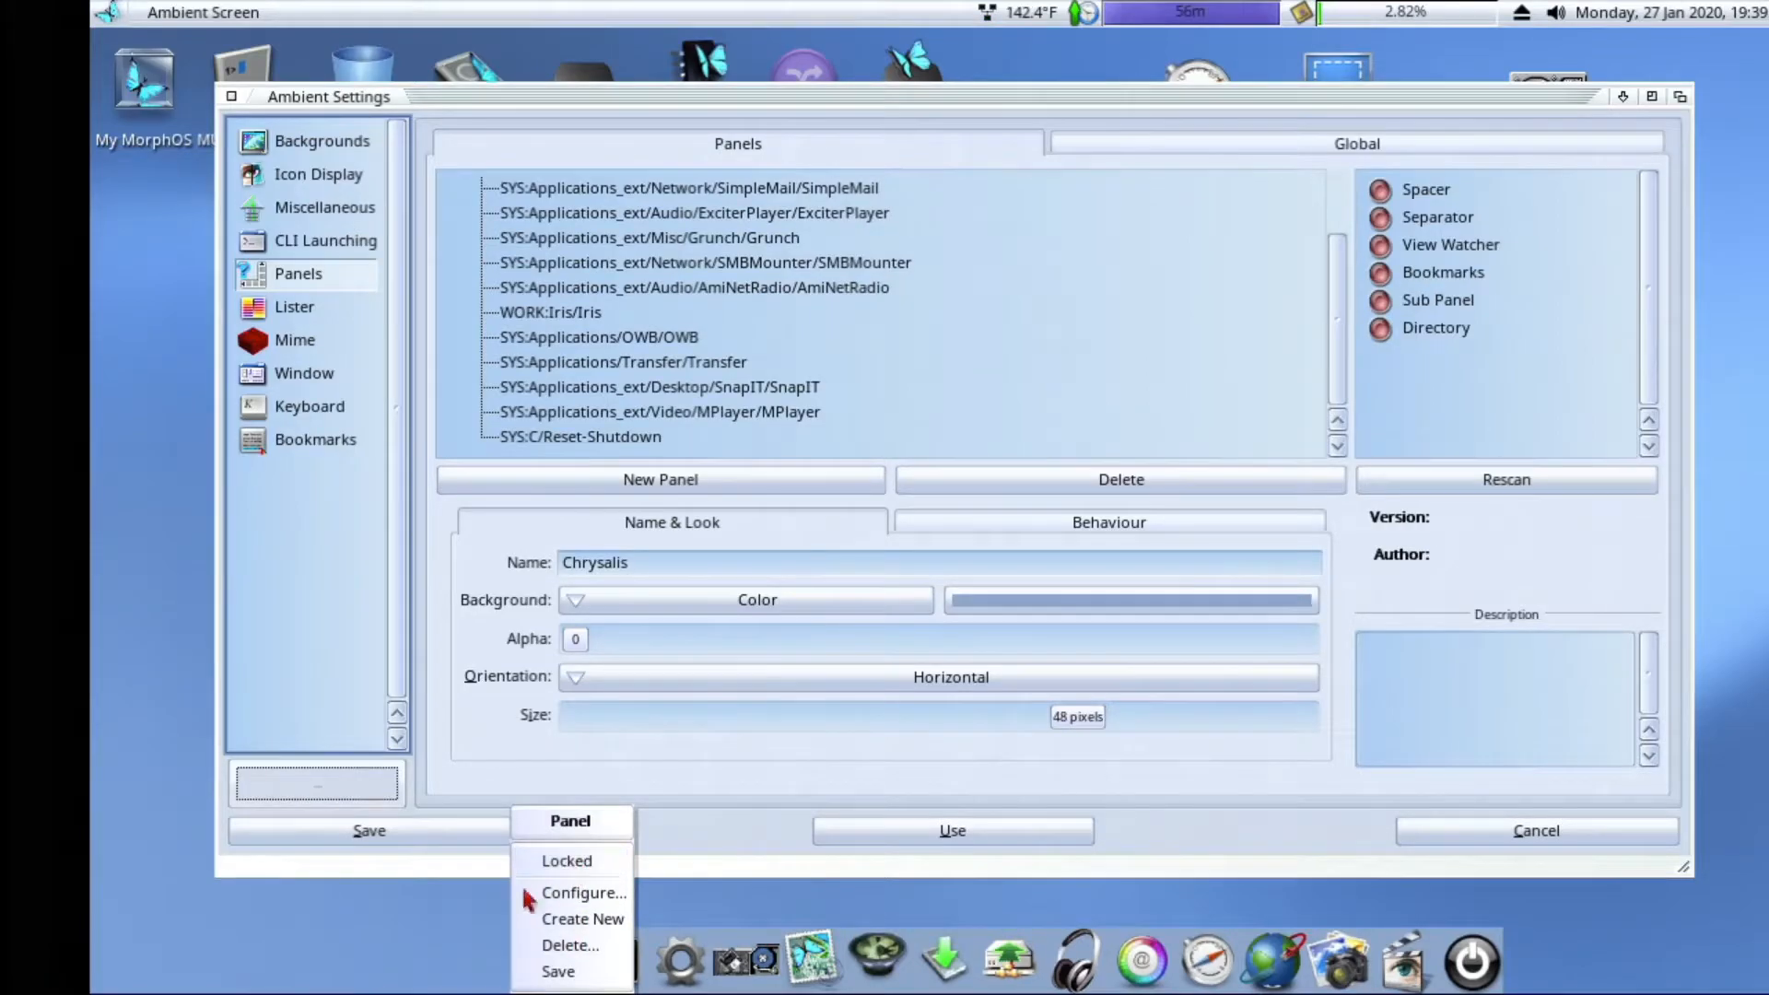
left_click(350, 928)
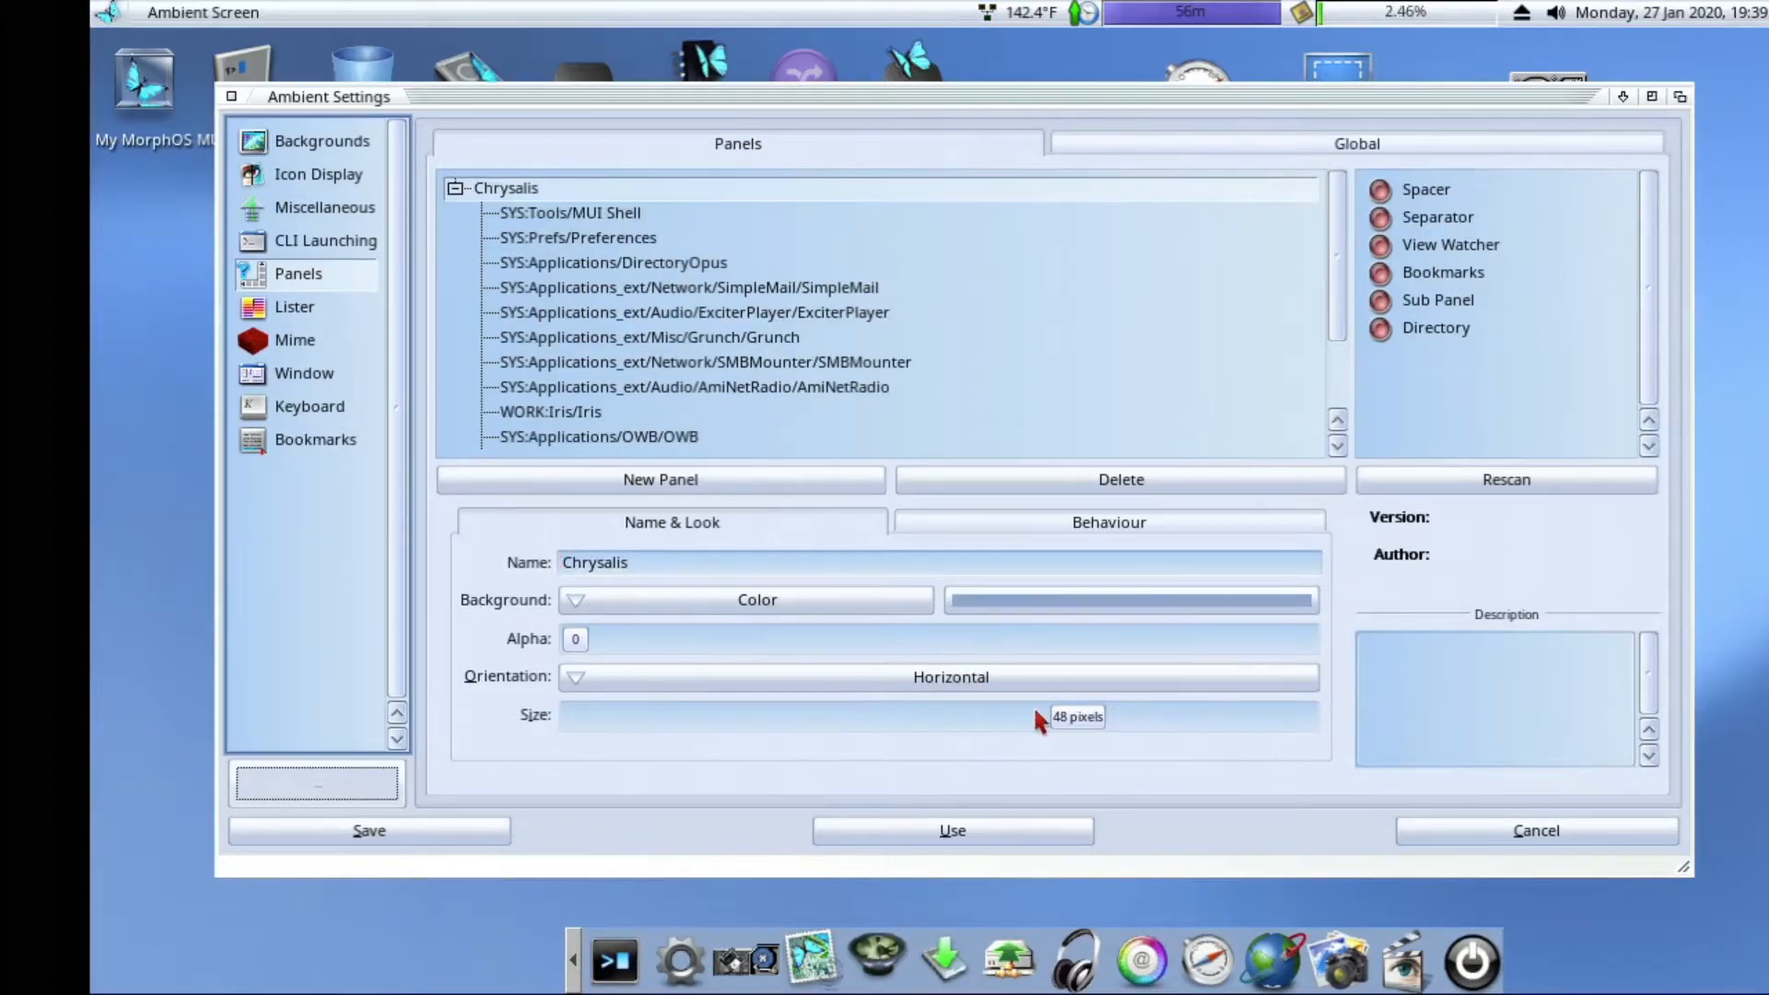
Step: Look up the Bookmarks and Sub Panel modules, then add a Sub Panel as the first entry of the Chrysalis panel
left_click_drag(1075, 719, 1037, 726)
left_click(1438, 277)
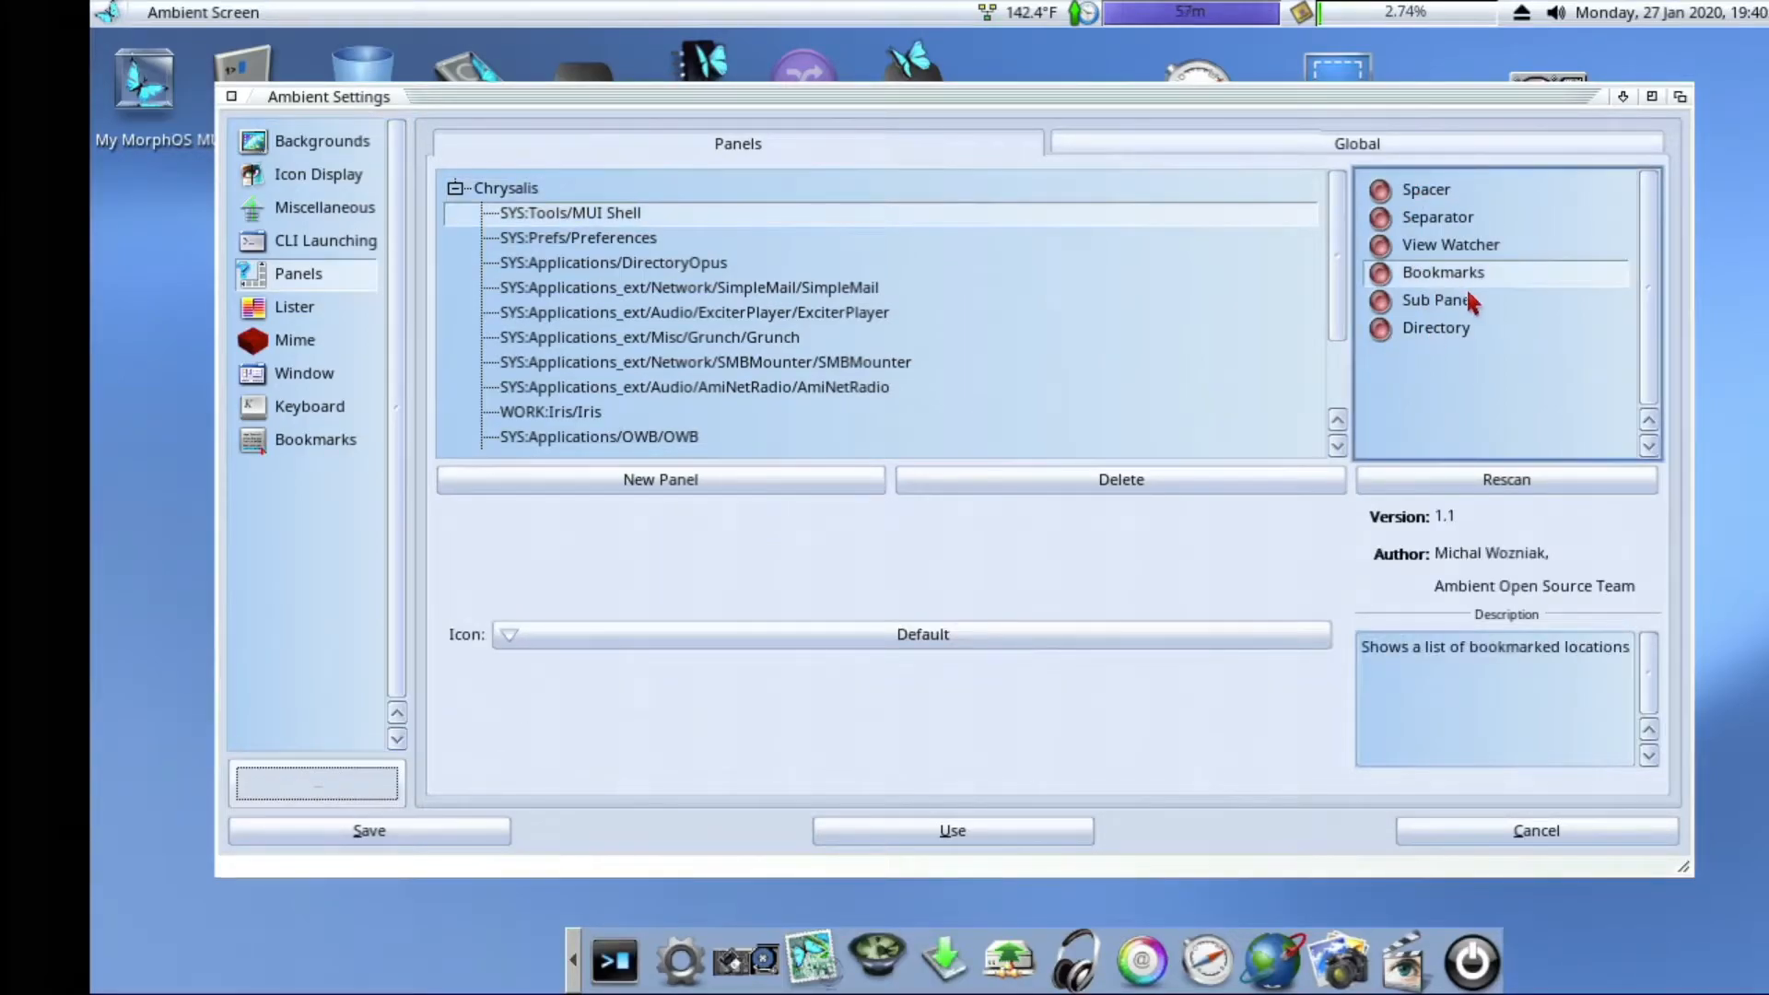
left_click(1456, 304)
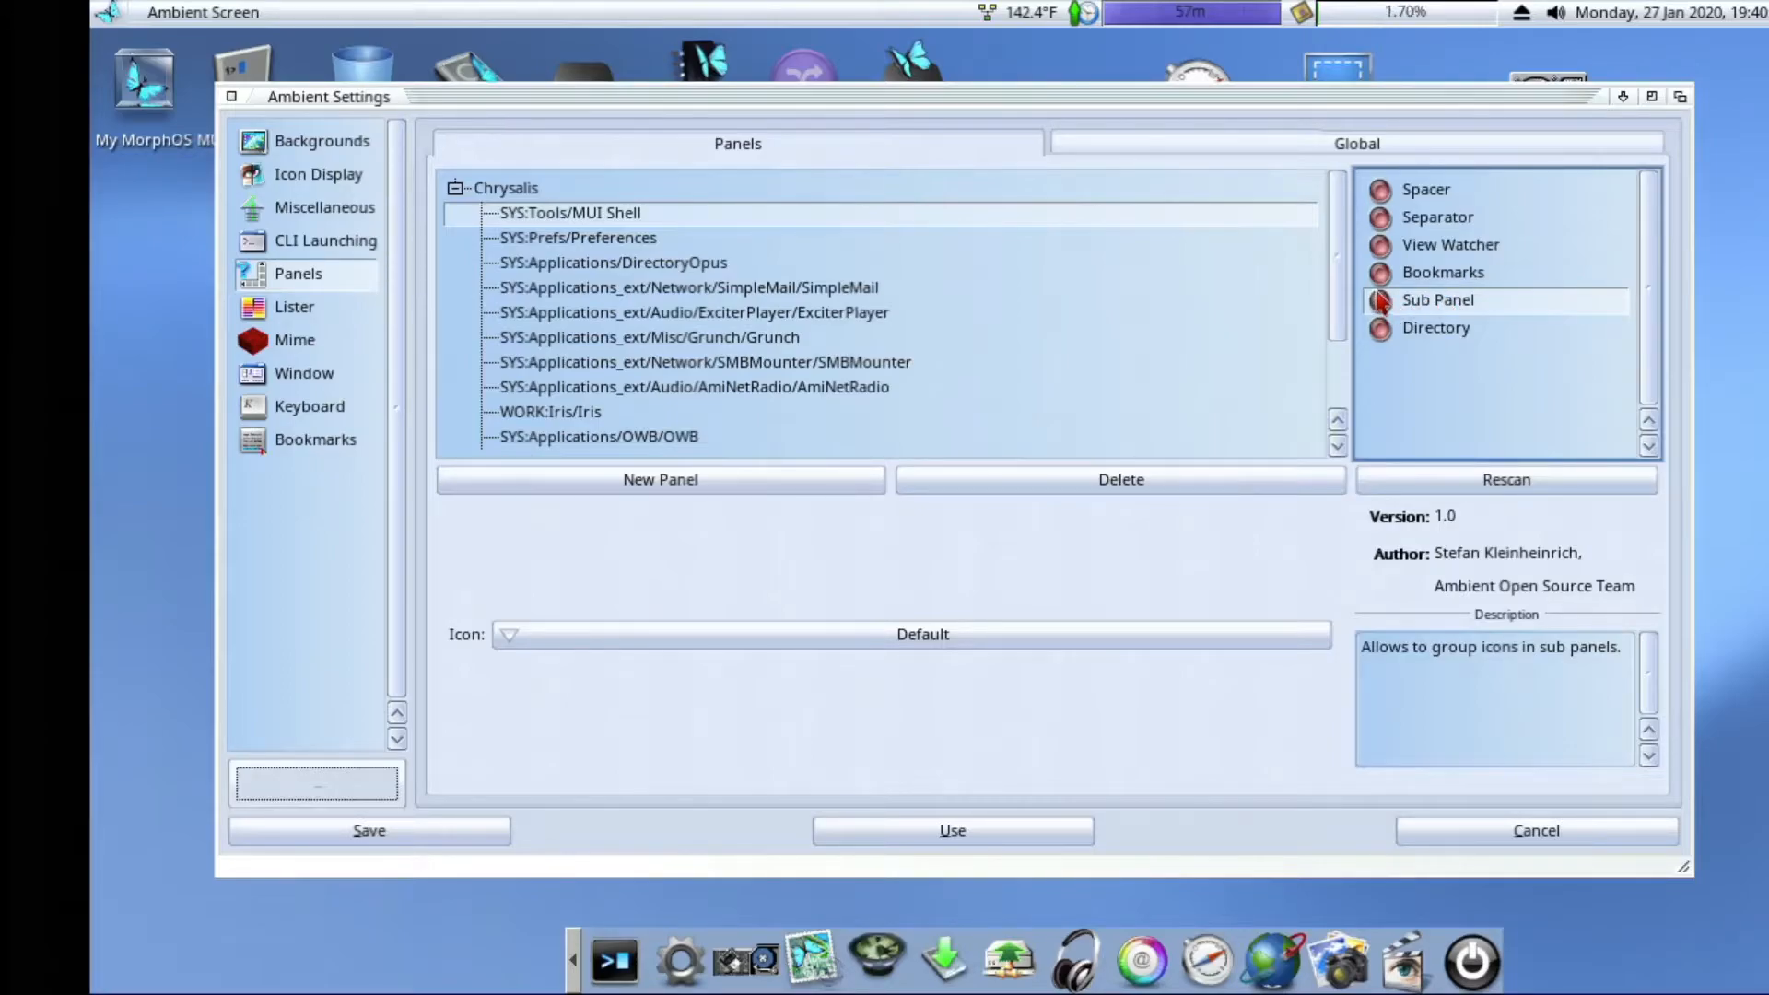
left_click_drag(1385, 311, 560, 216)
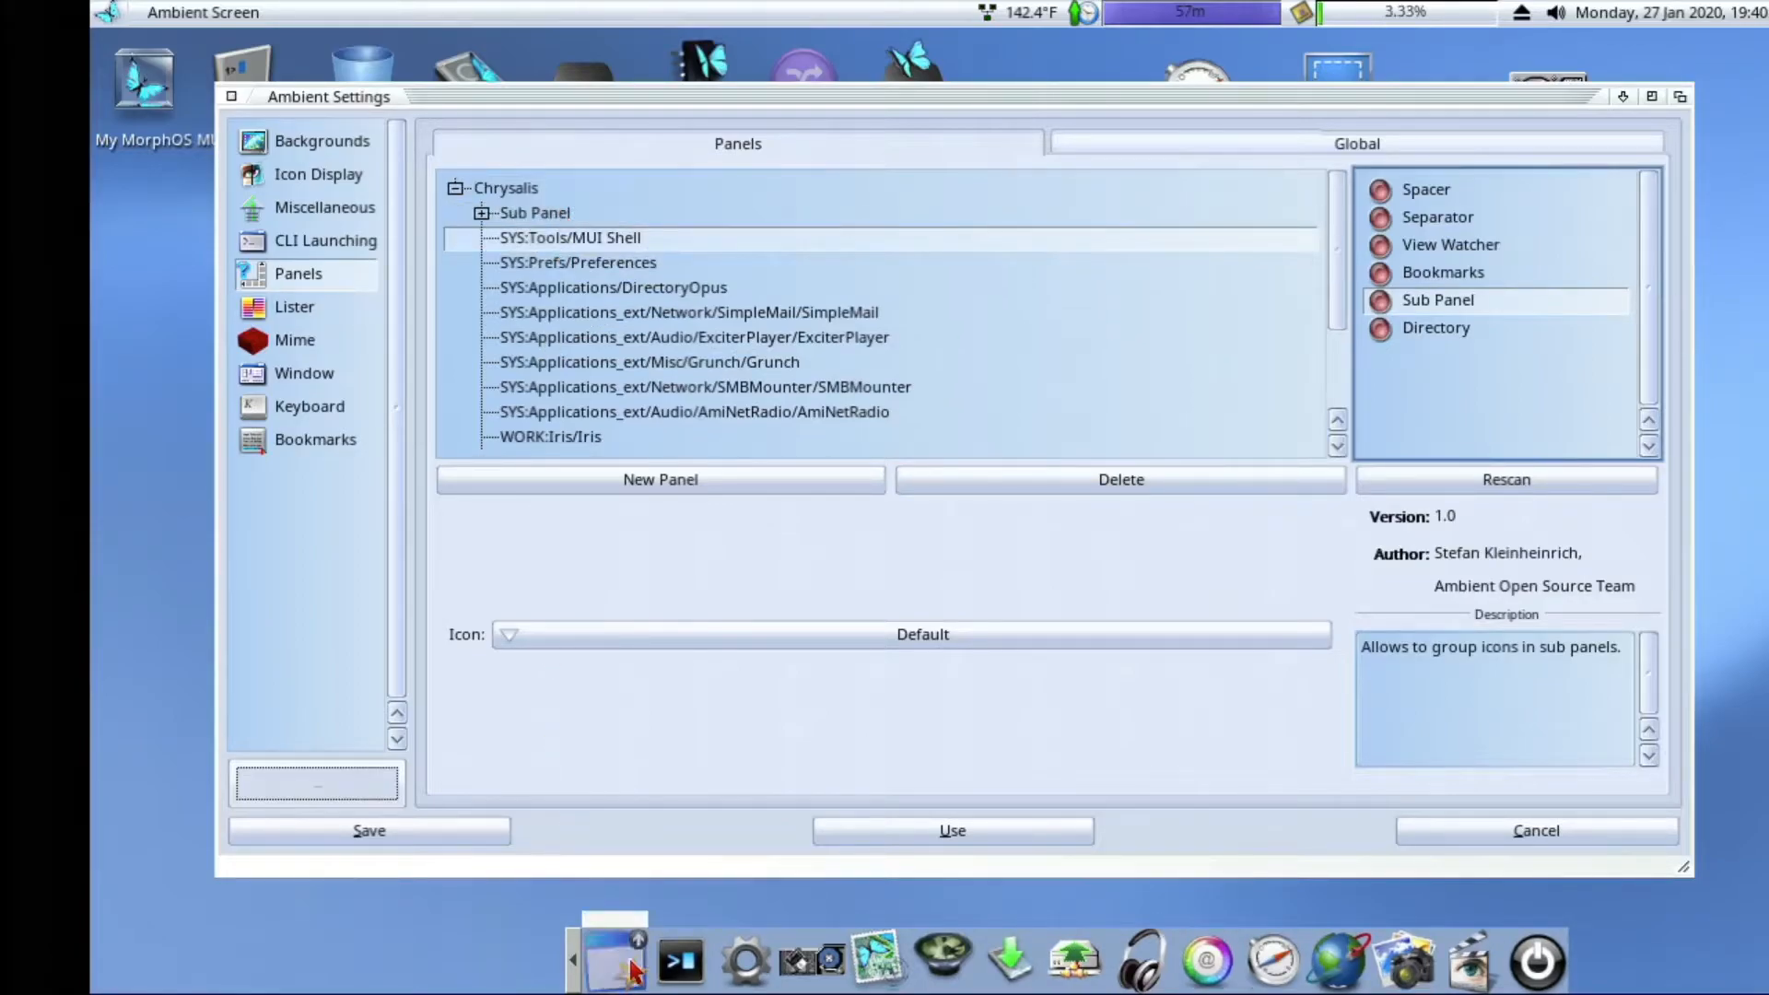
Step: Move the MUI Shell and Preferences entries into the Sub Panel and check its fold-out on the desktop panel
left_click_drag(580, 239, 481, 245)
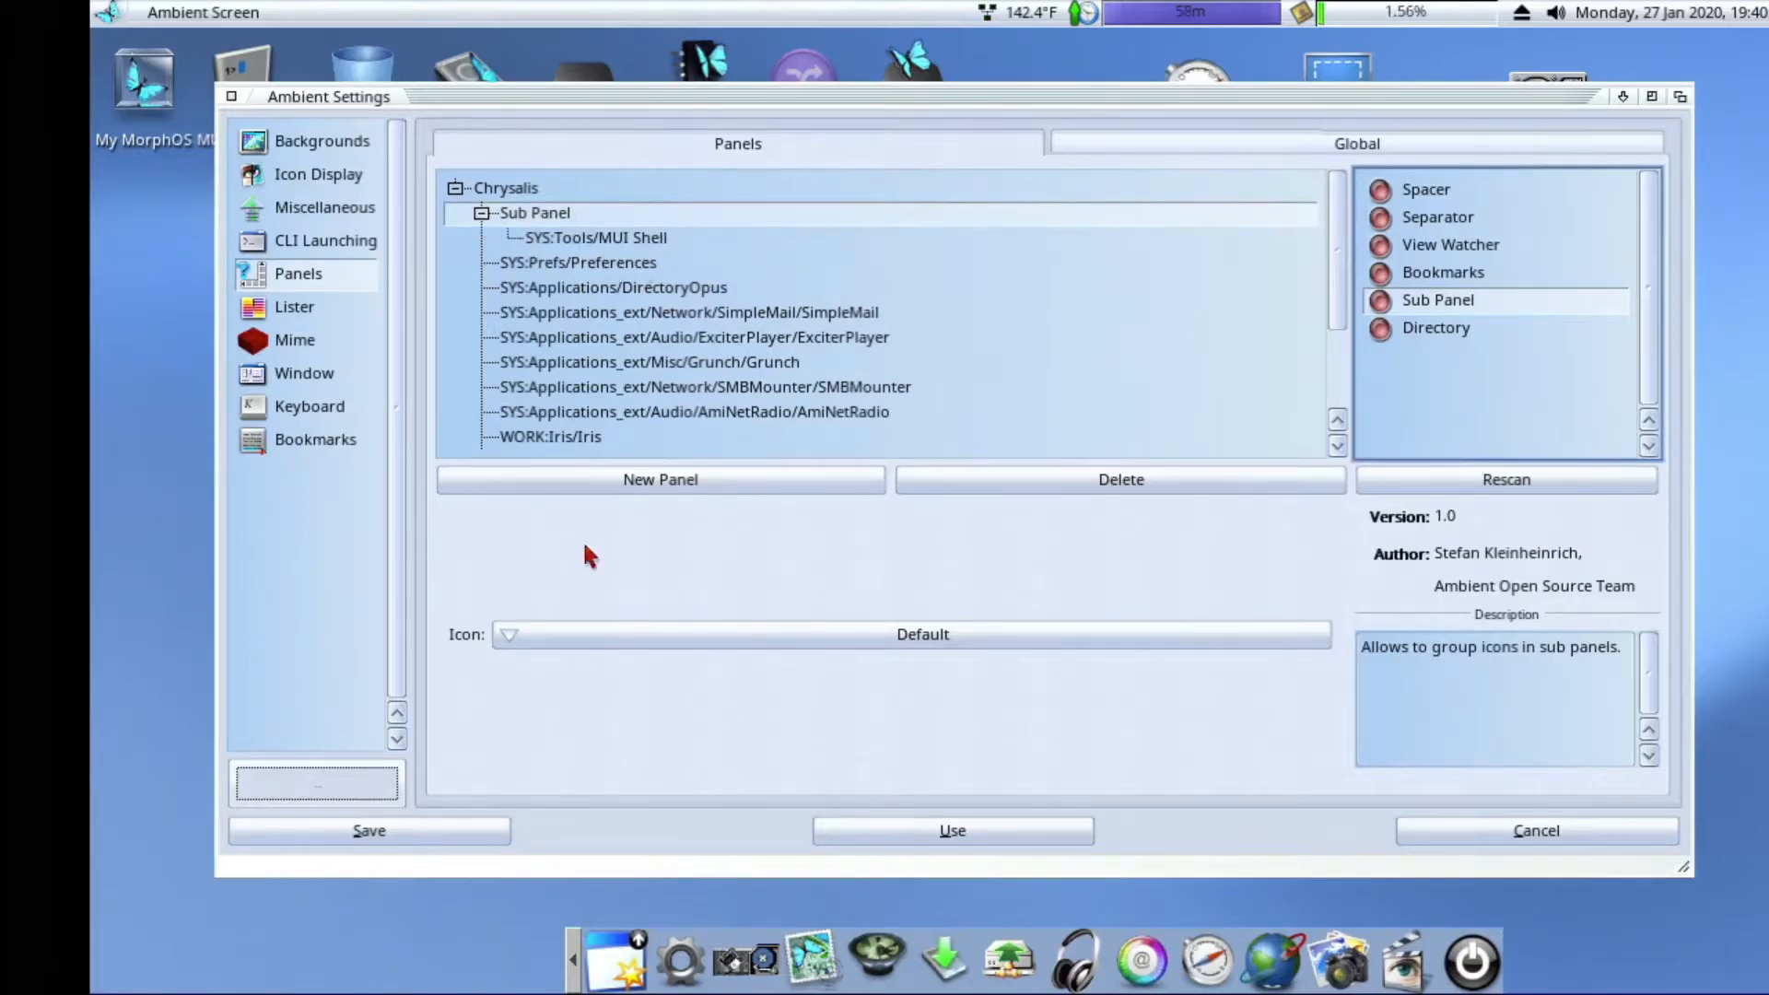
left_click(636, 985)
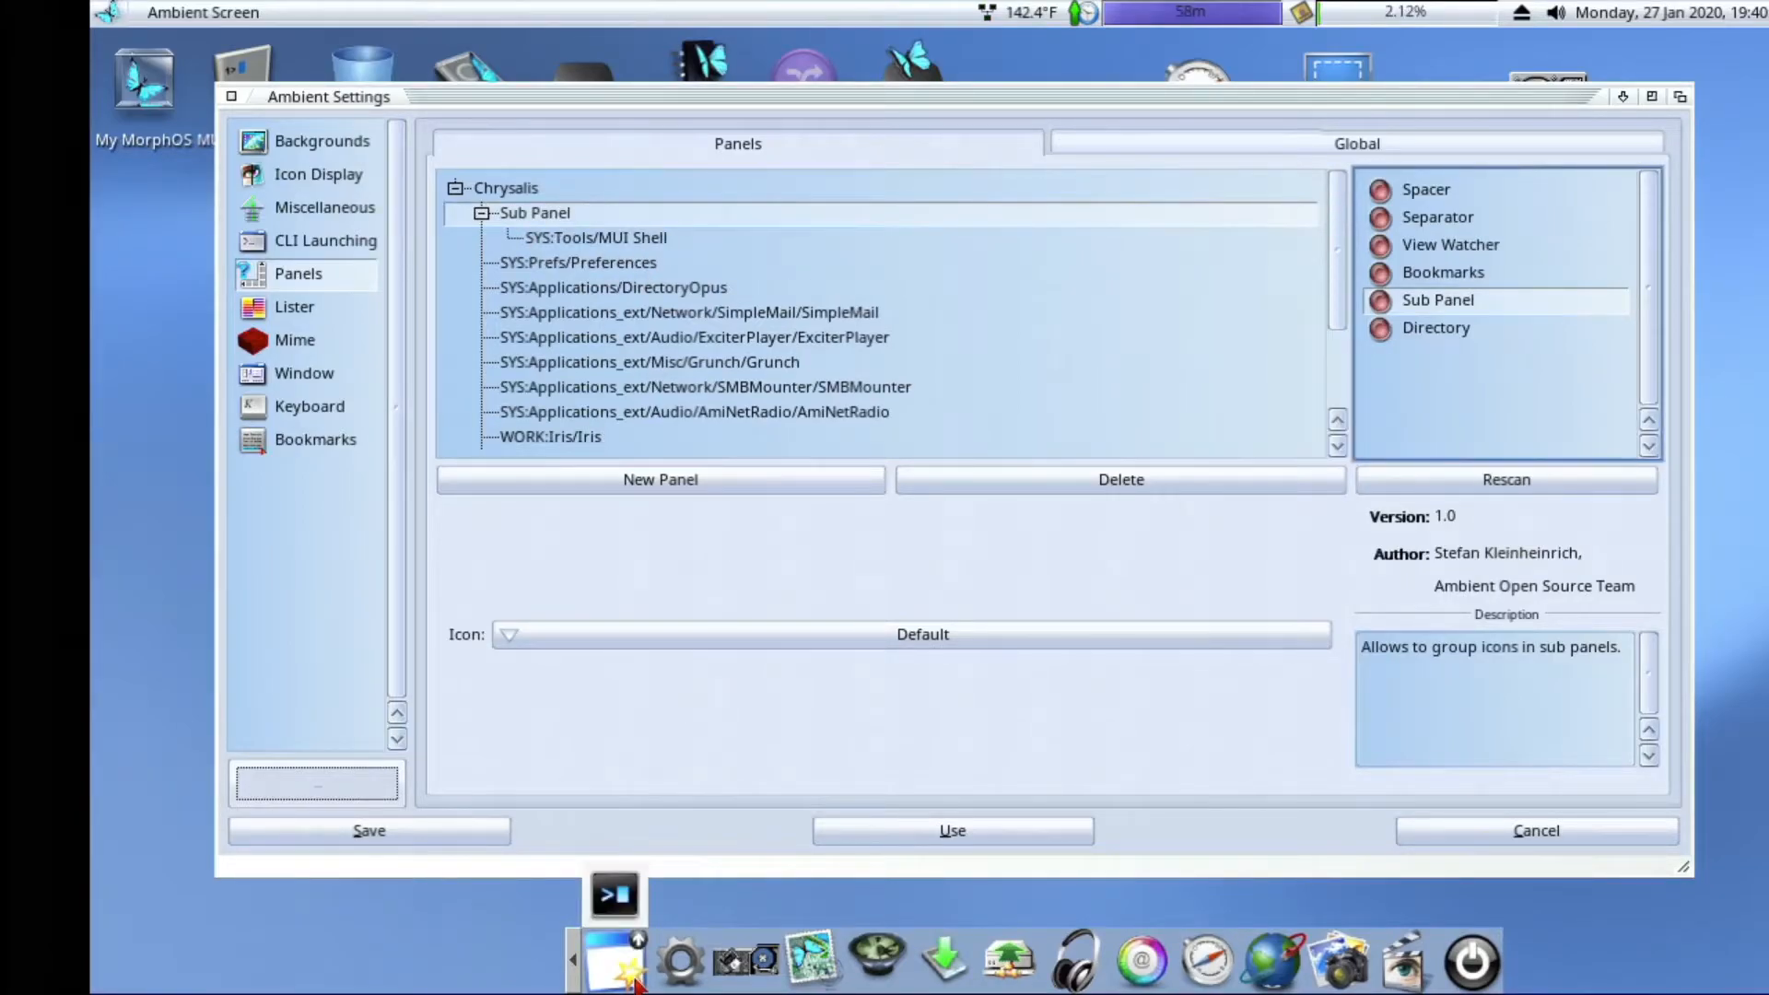
left_click(636, 984)
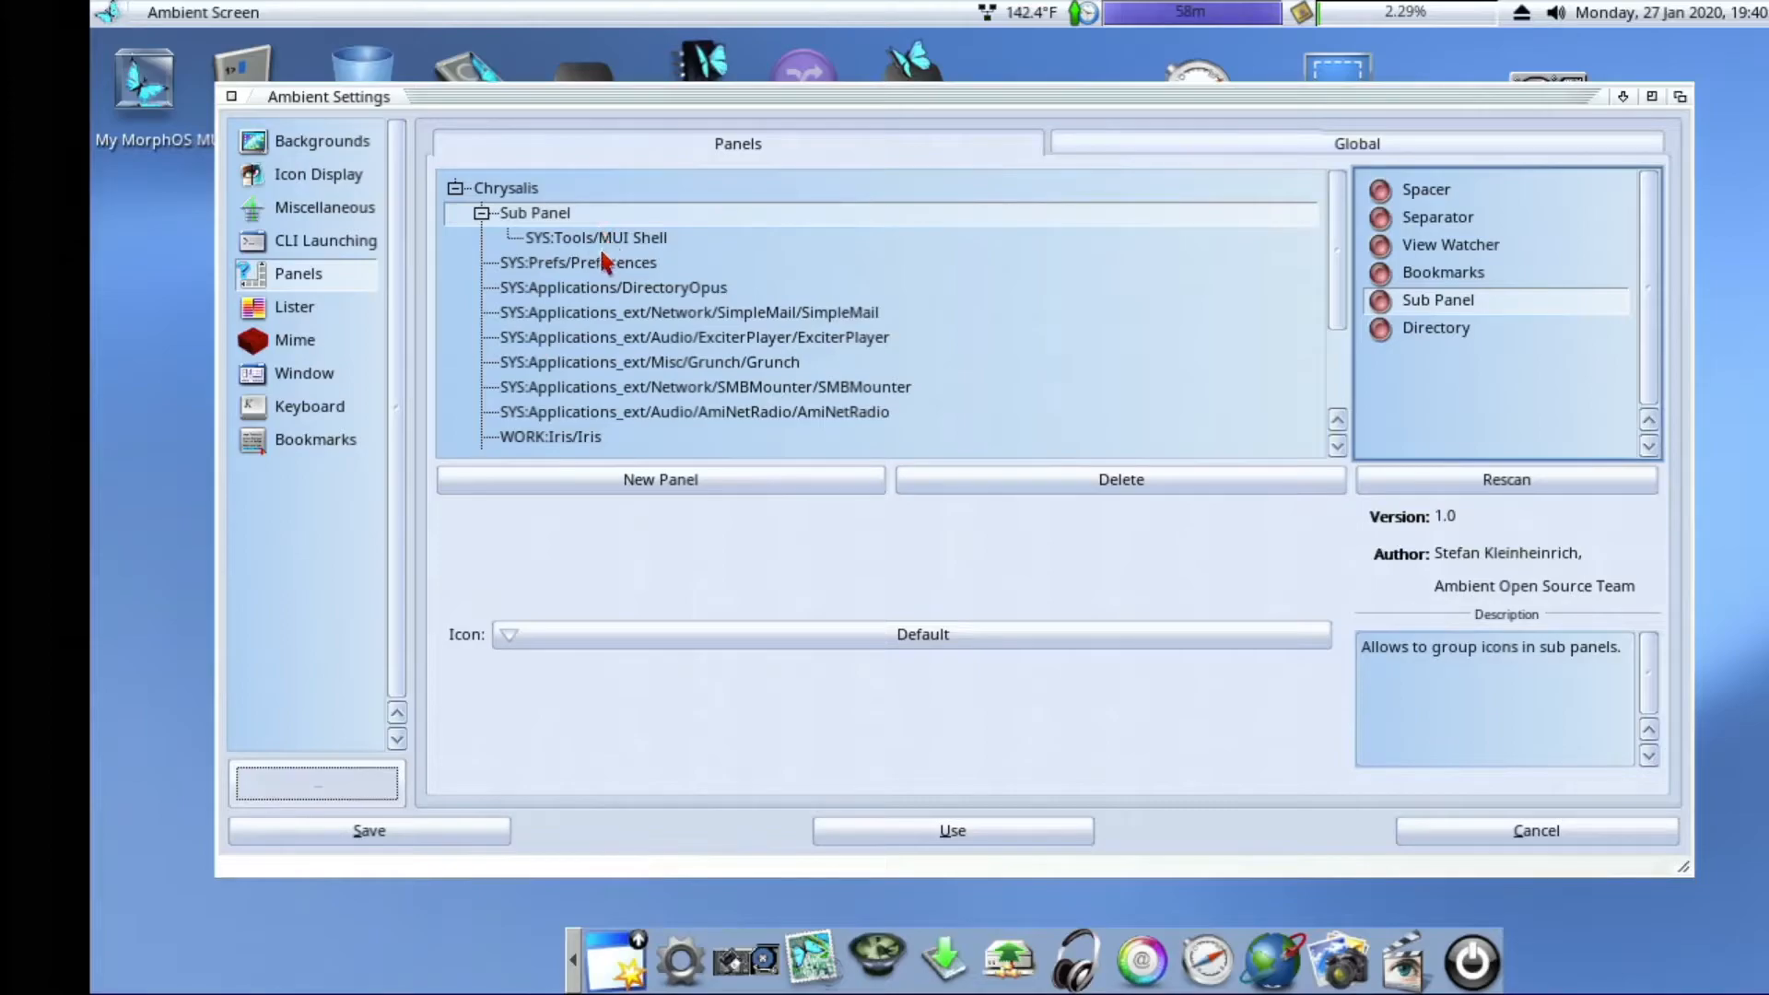
left_click_drag(590, 269, 553, 217)
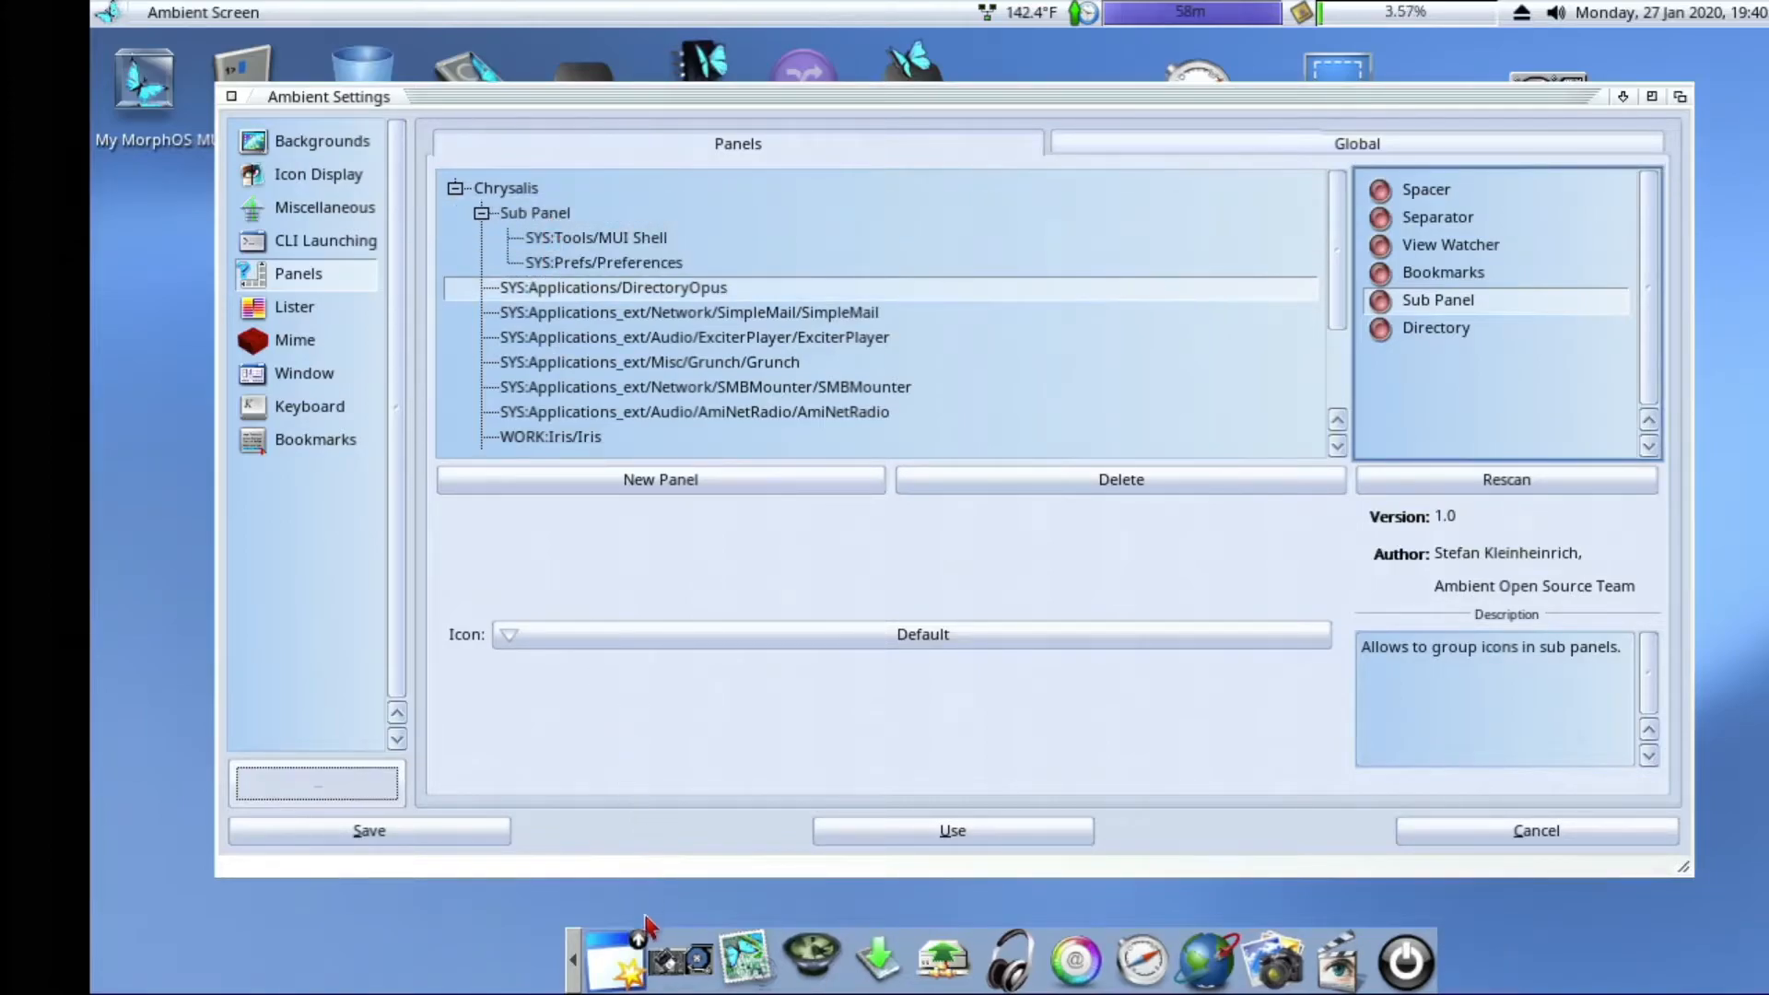
left_click(613, 958)
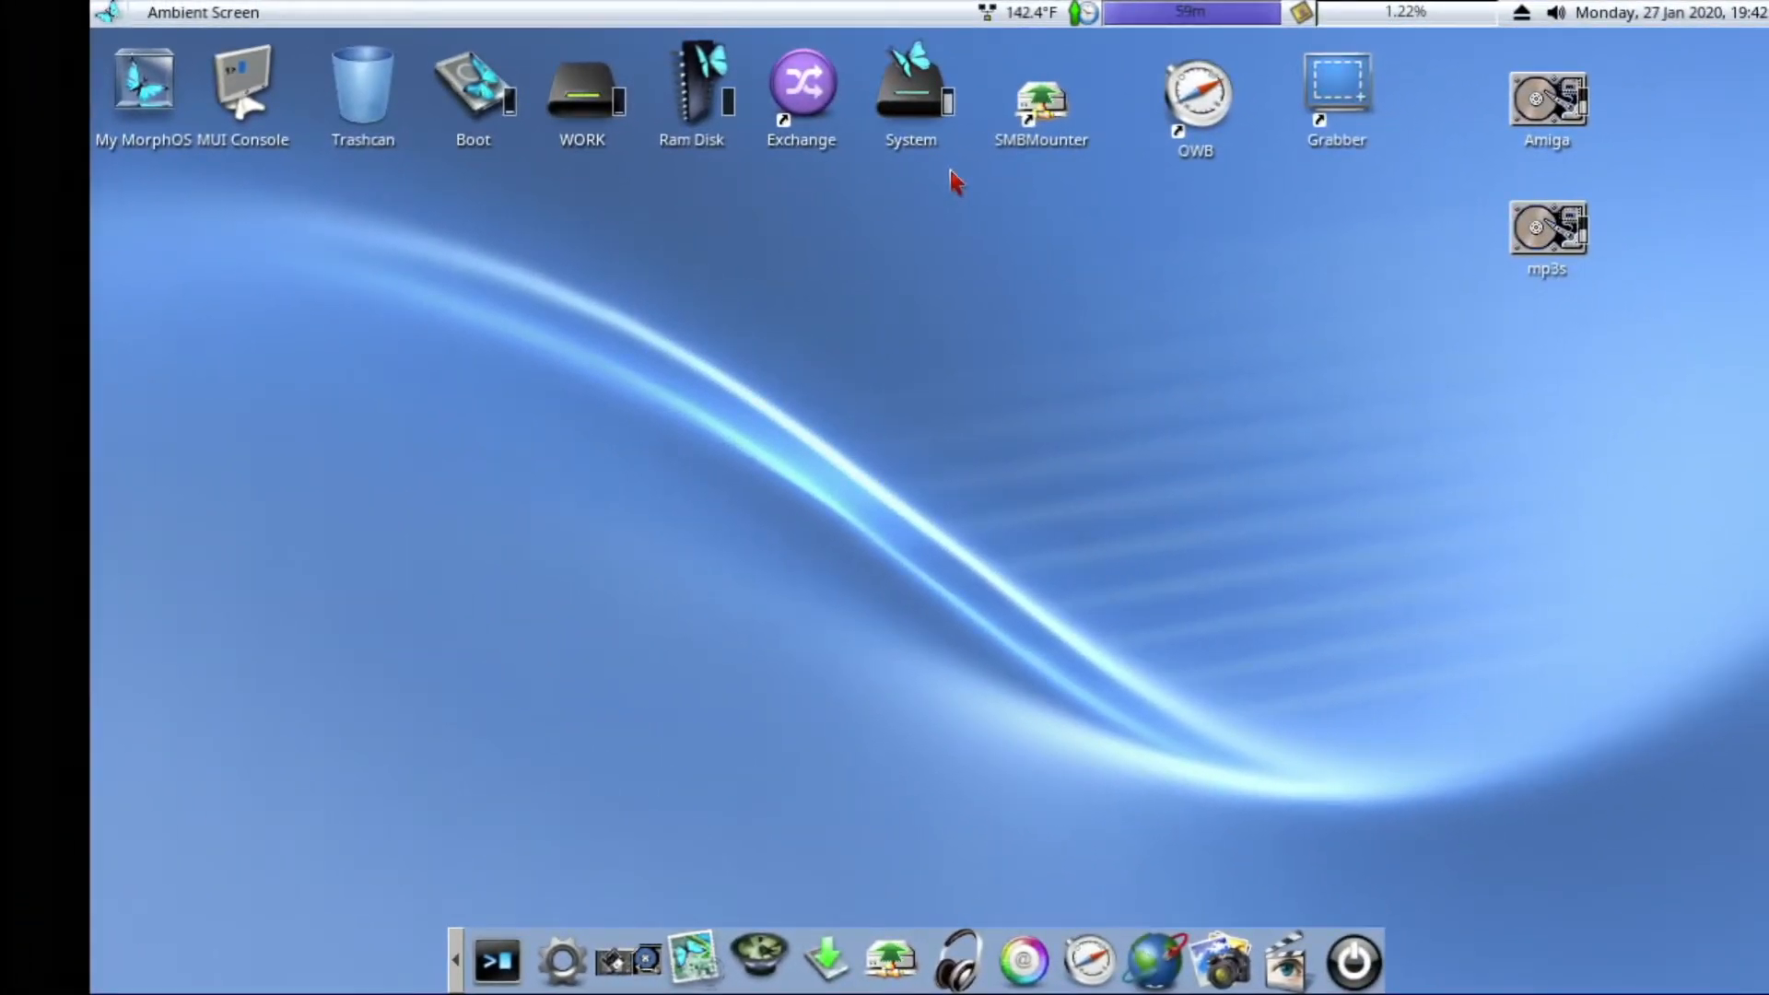
Step: Turn off the Clock module in the screen bar, then review the list of available modules and dismiss it
right_click(1758, 13)
right_click(1758, 13)
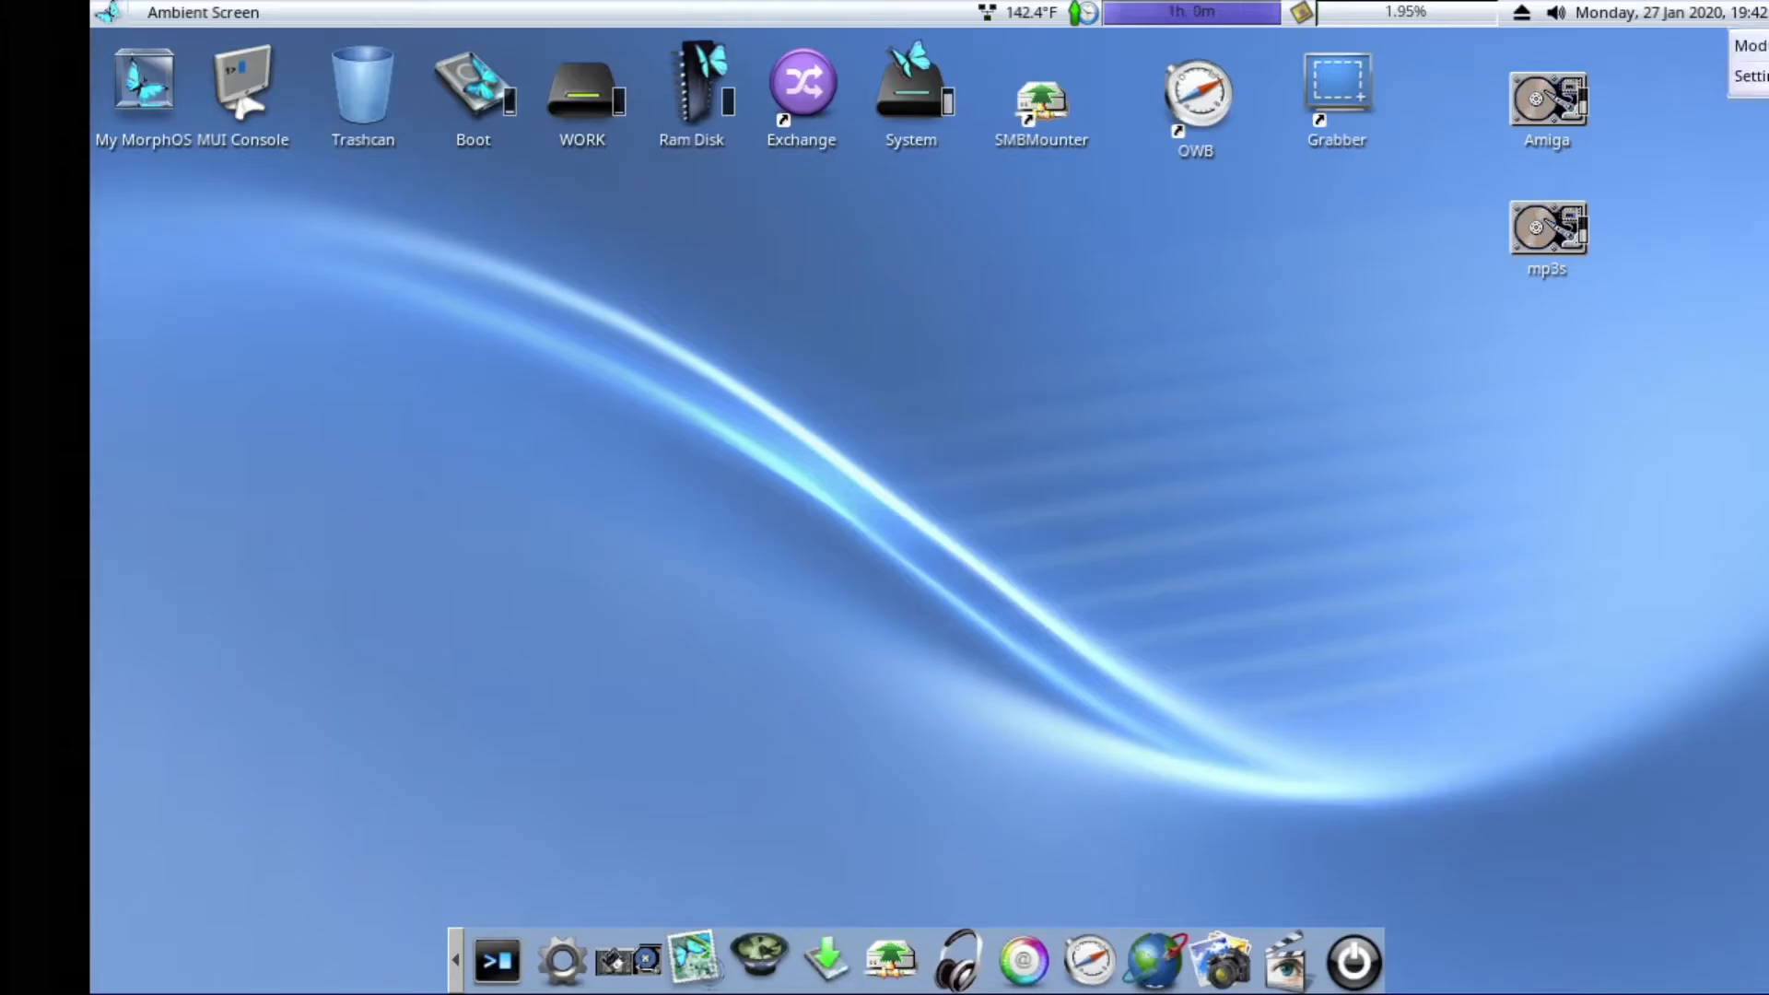
mouse_move(1765, 50)
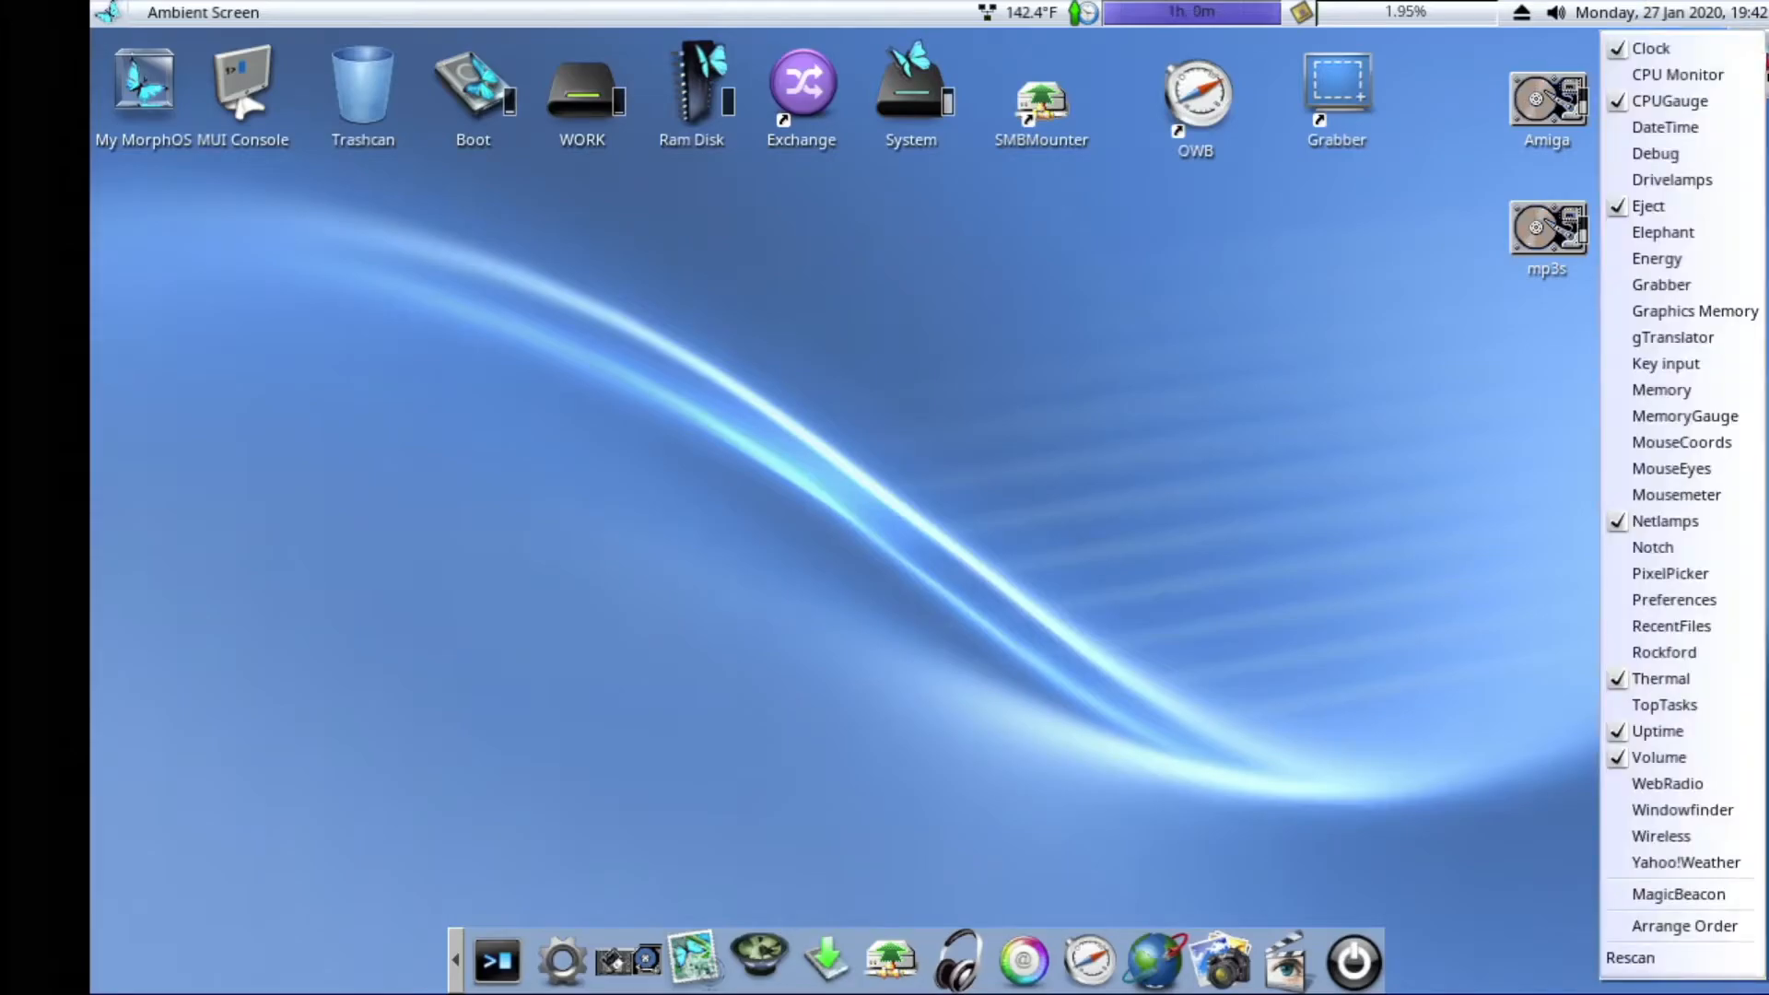
left_click(1691, 51)
right_click(1759, 13)
mouse_move(1765, 50)
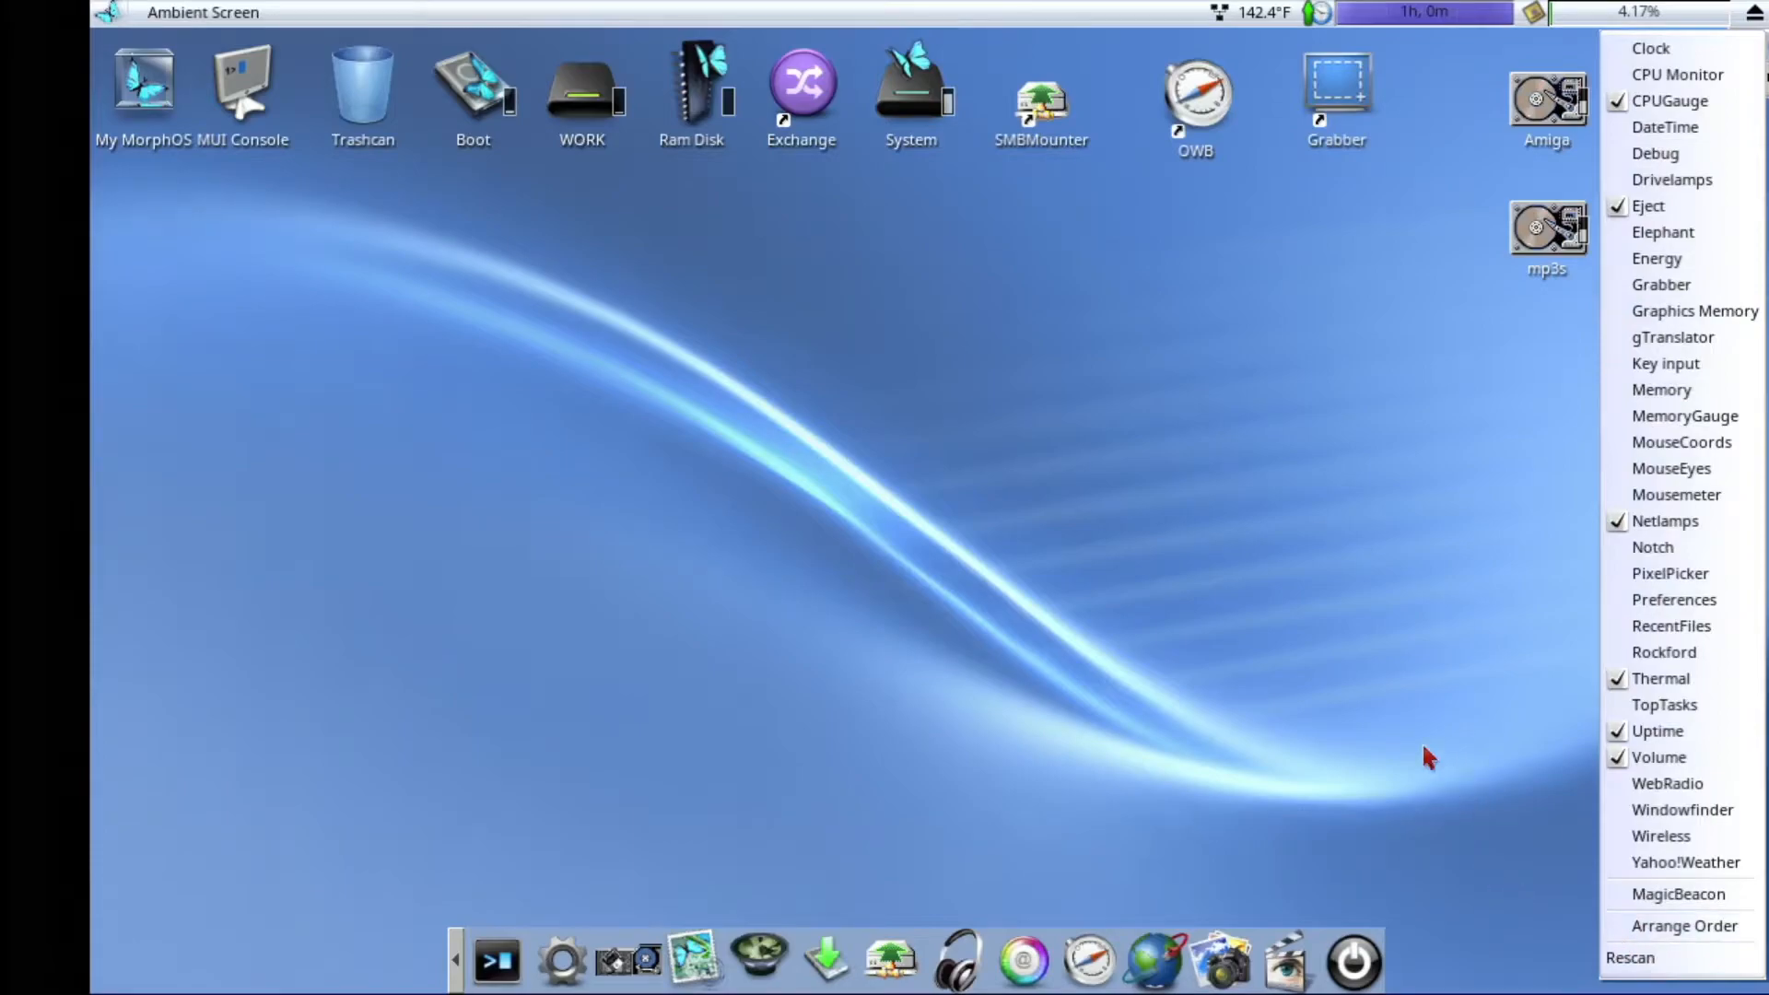
left_click(1316, 674)
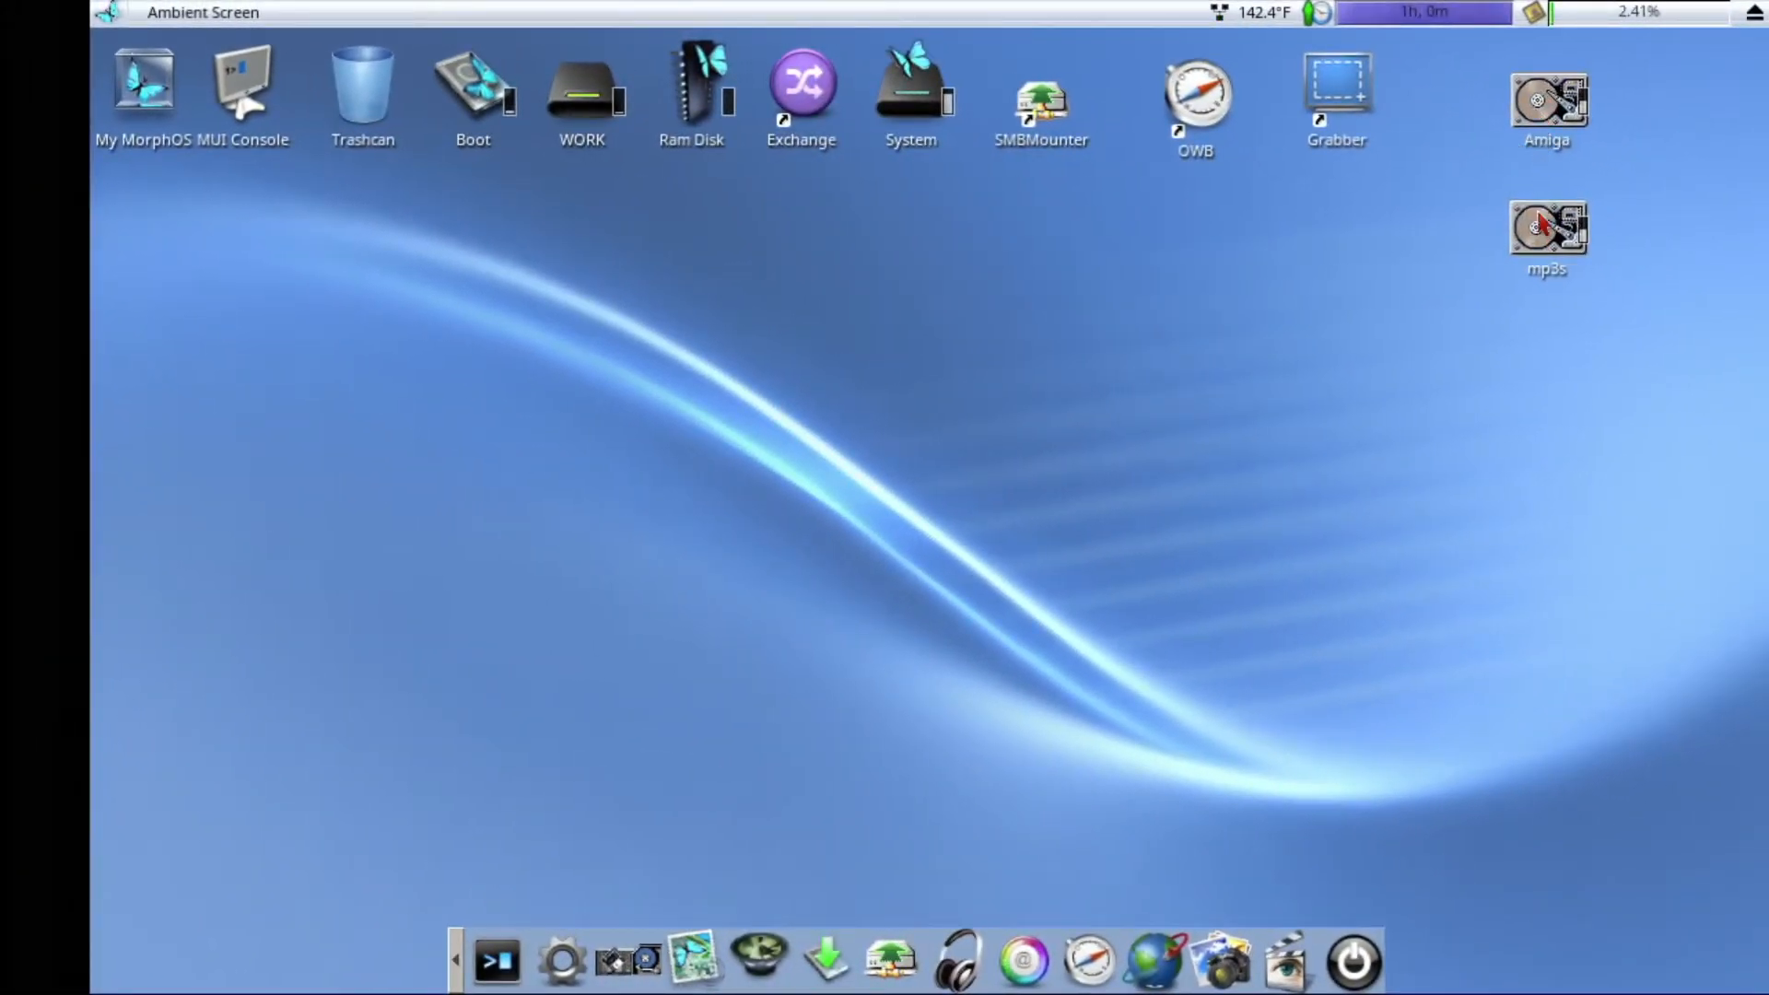
Step: Open the Amiga network drive from the desktop and enlarge its window across most of the screen
mouse_move(1548, 231)
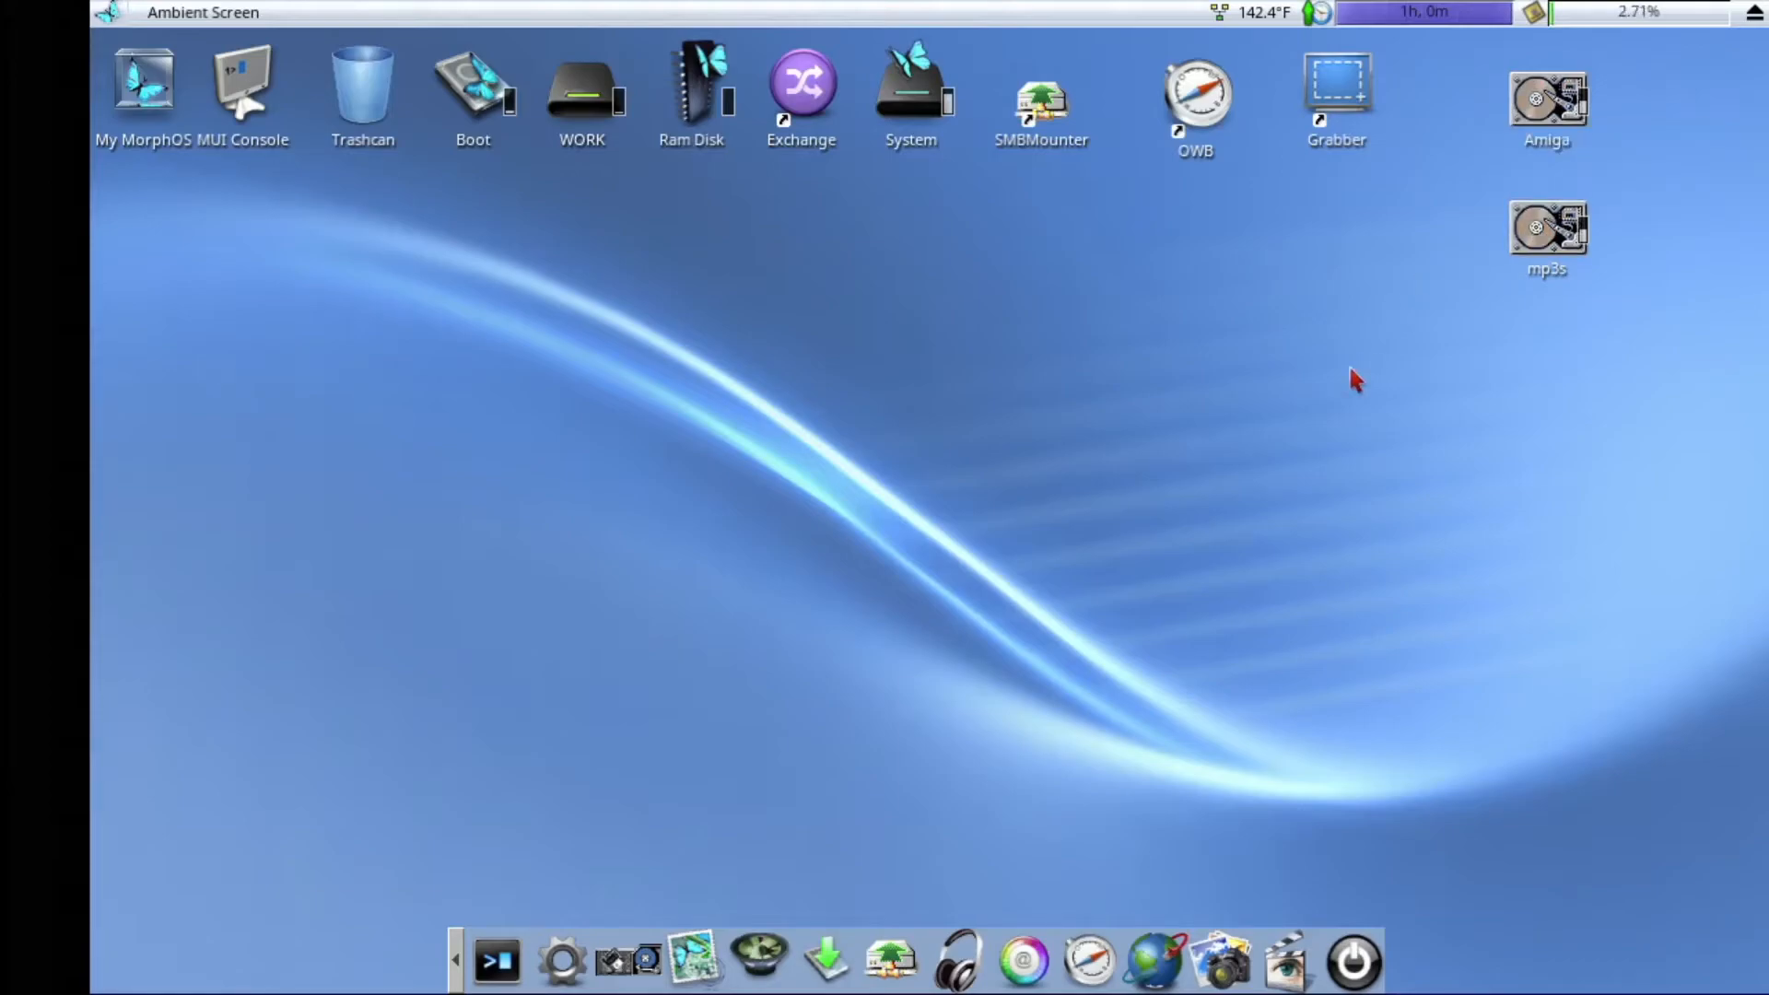
left_click(1542, 95)
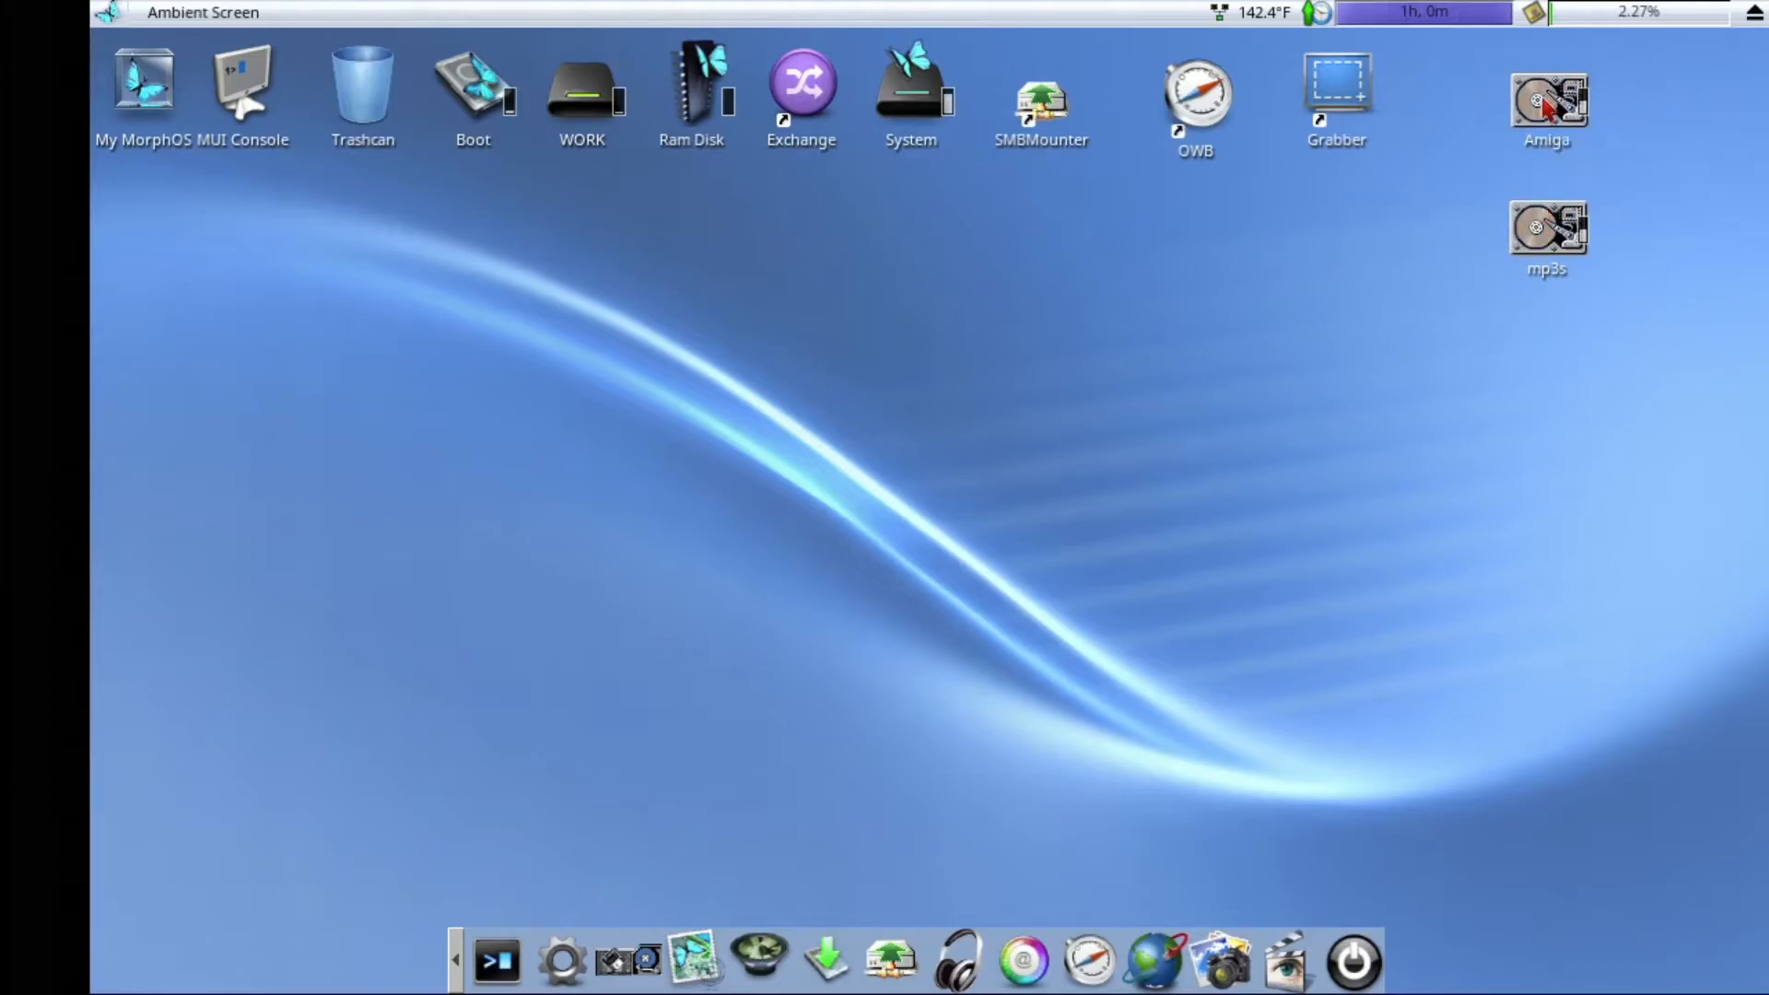
double_click(1548, 103)
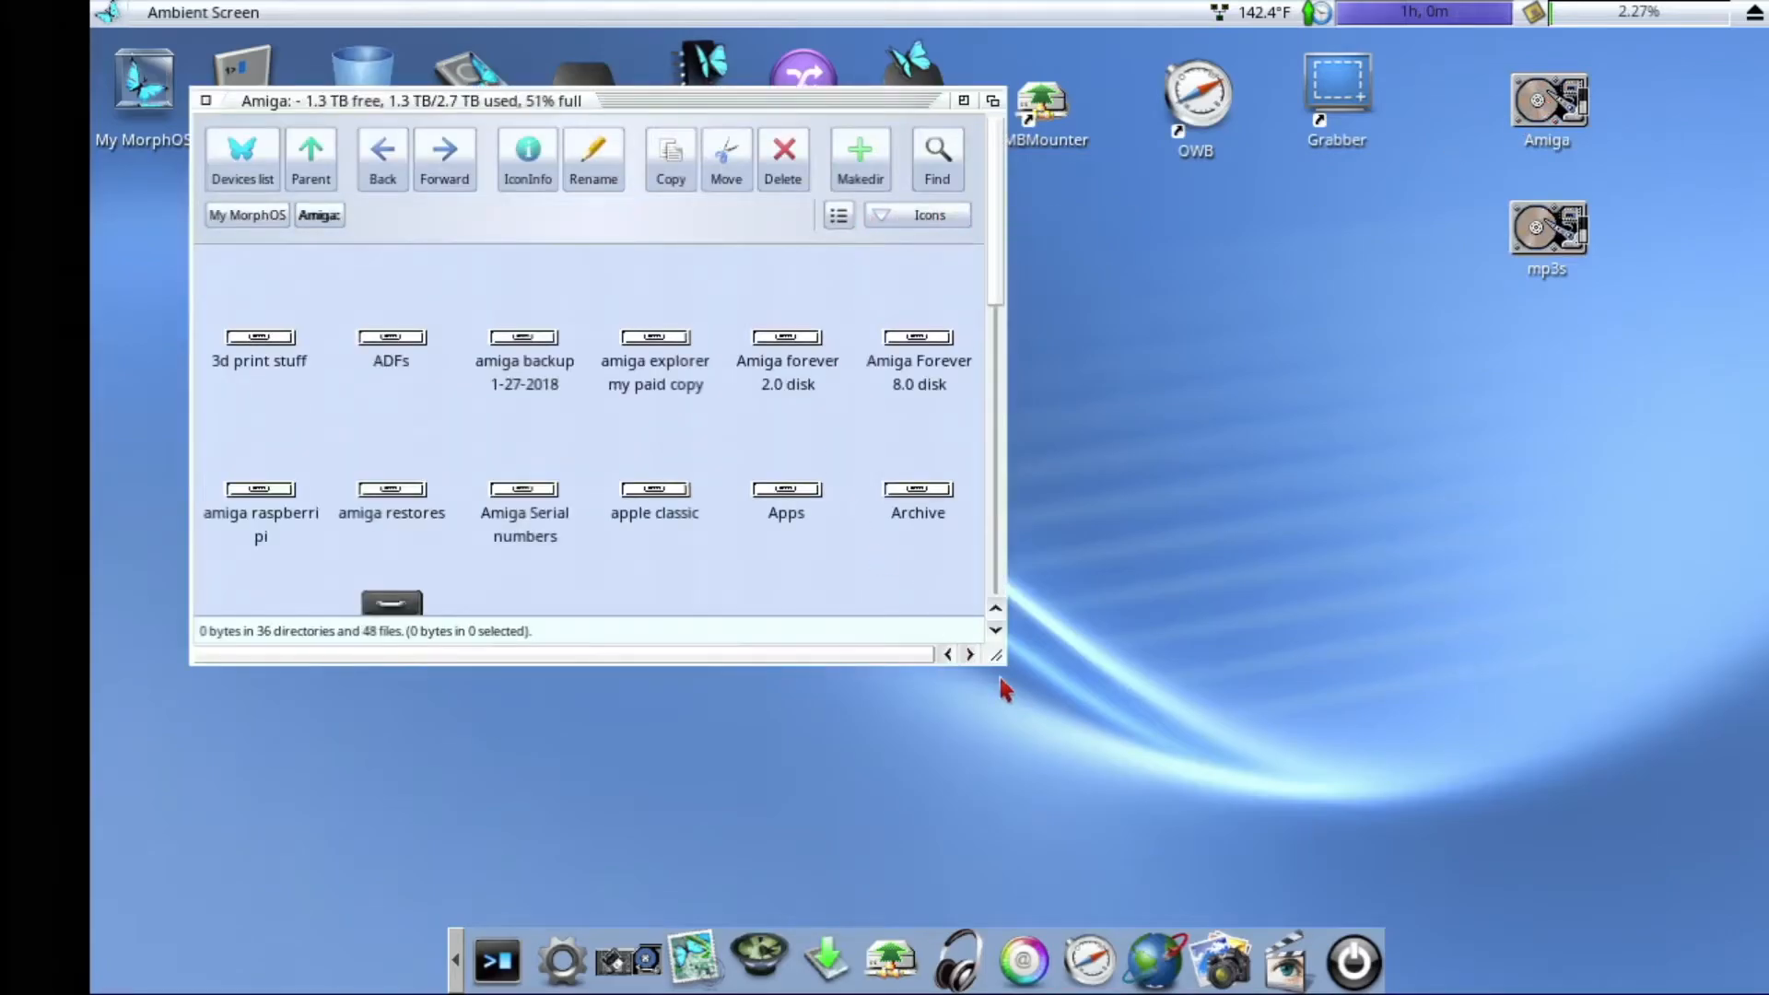
left_click_drag(997, 655, 1534, 890)
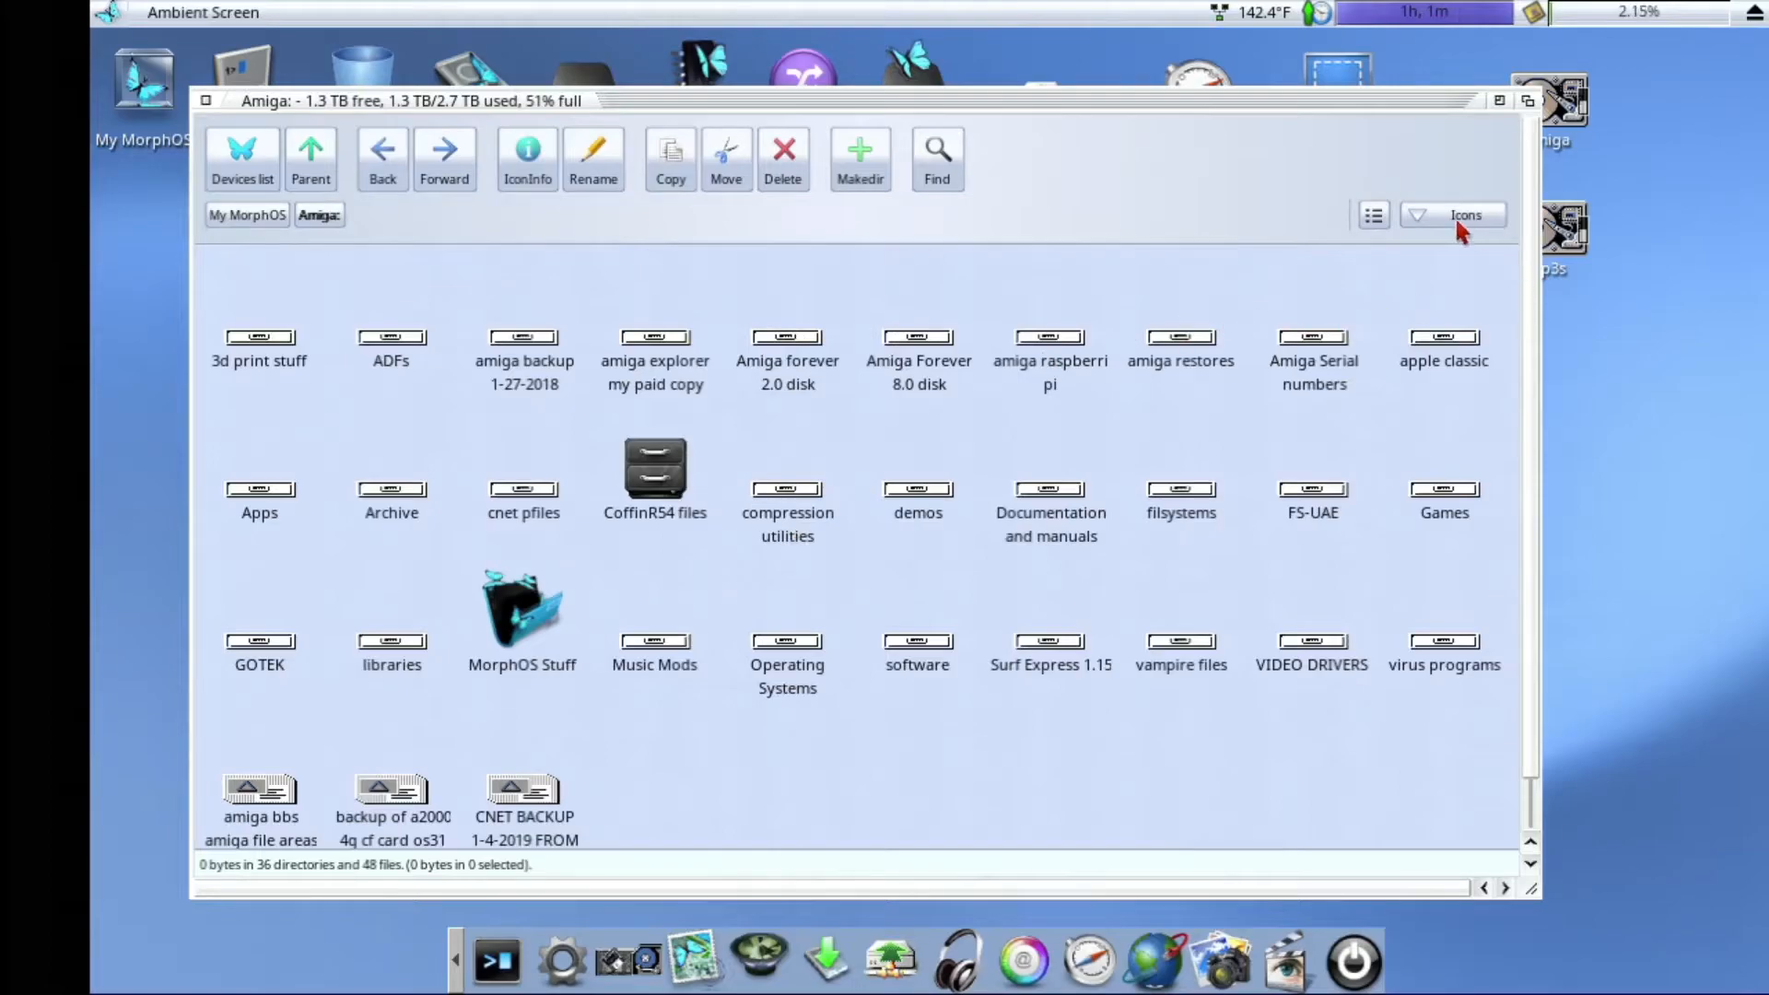
Step: Show all files on the Amiga drive, return to showing only Icons, and try the list view
left_click(1425, 212)
left_click(1425, 212)
left_click(1425, 212)
left_click(1425, 212)
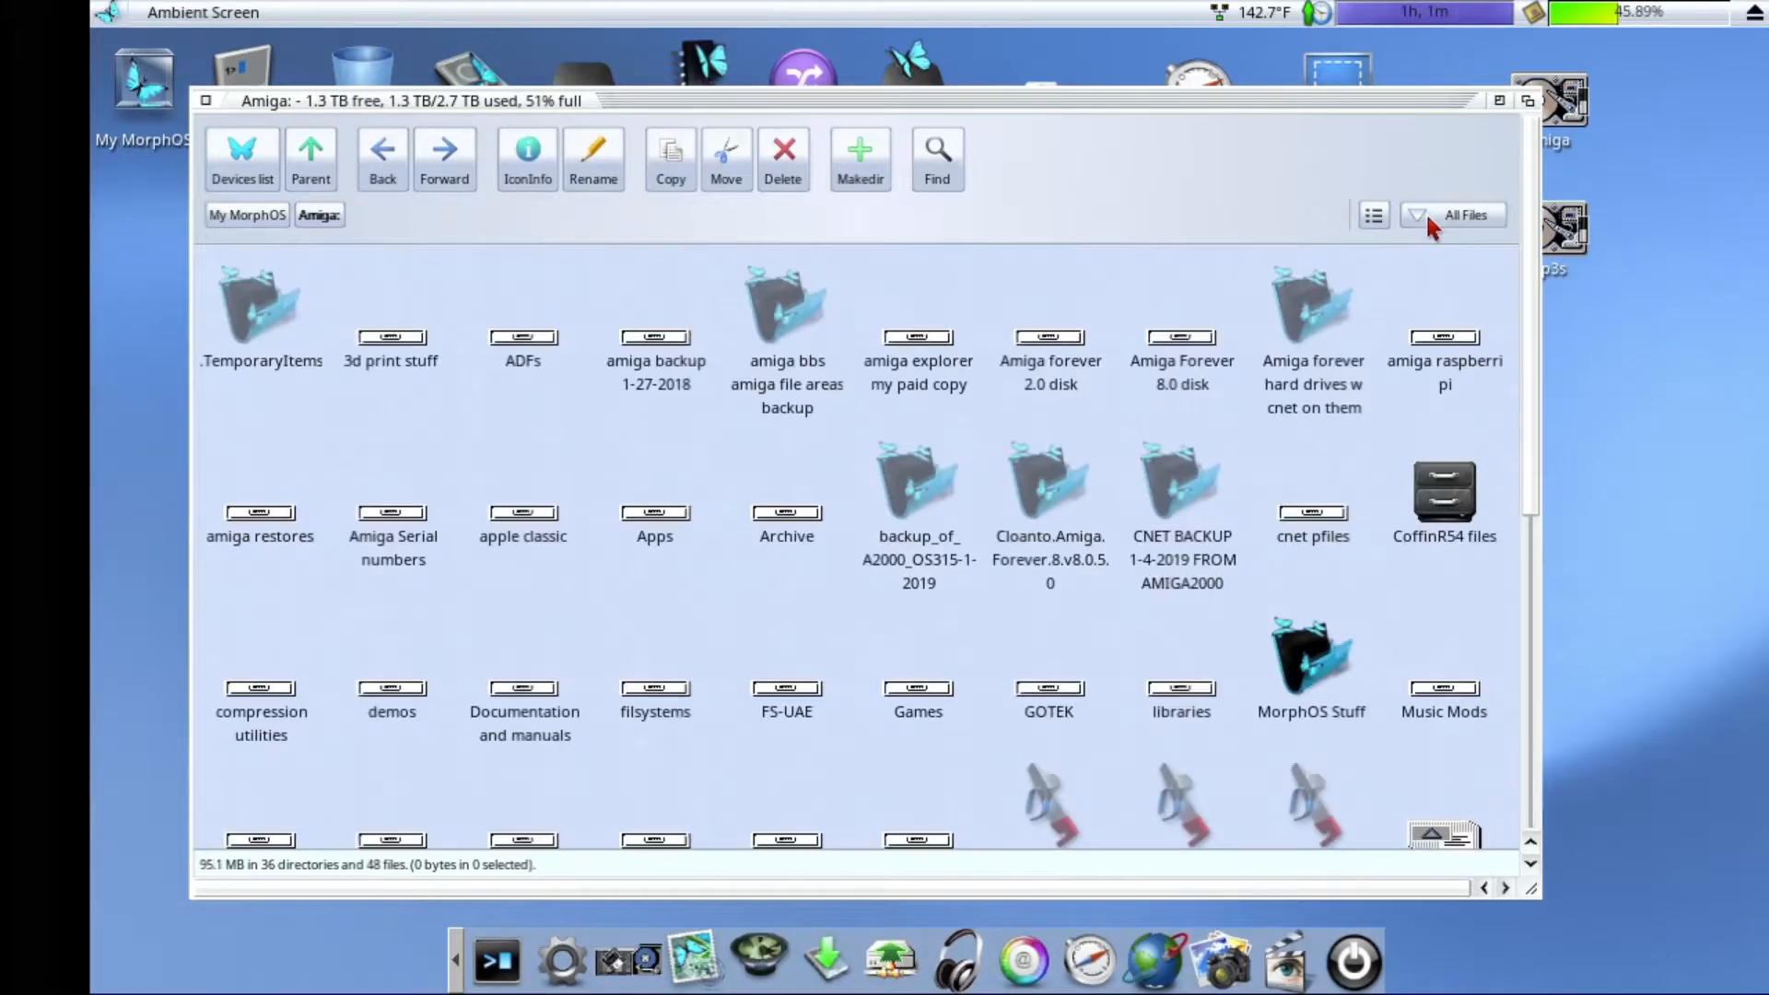
left_click_drag(1537, 391, 1589, 435)
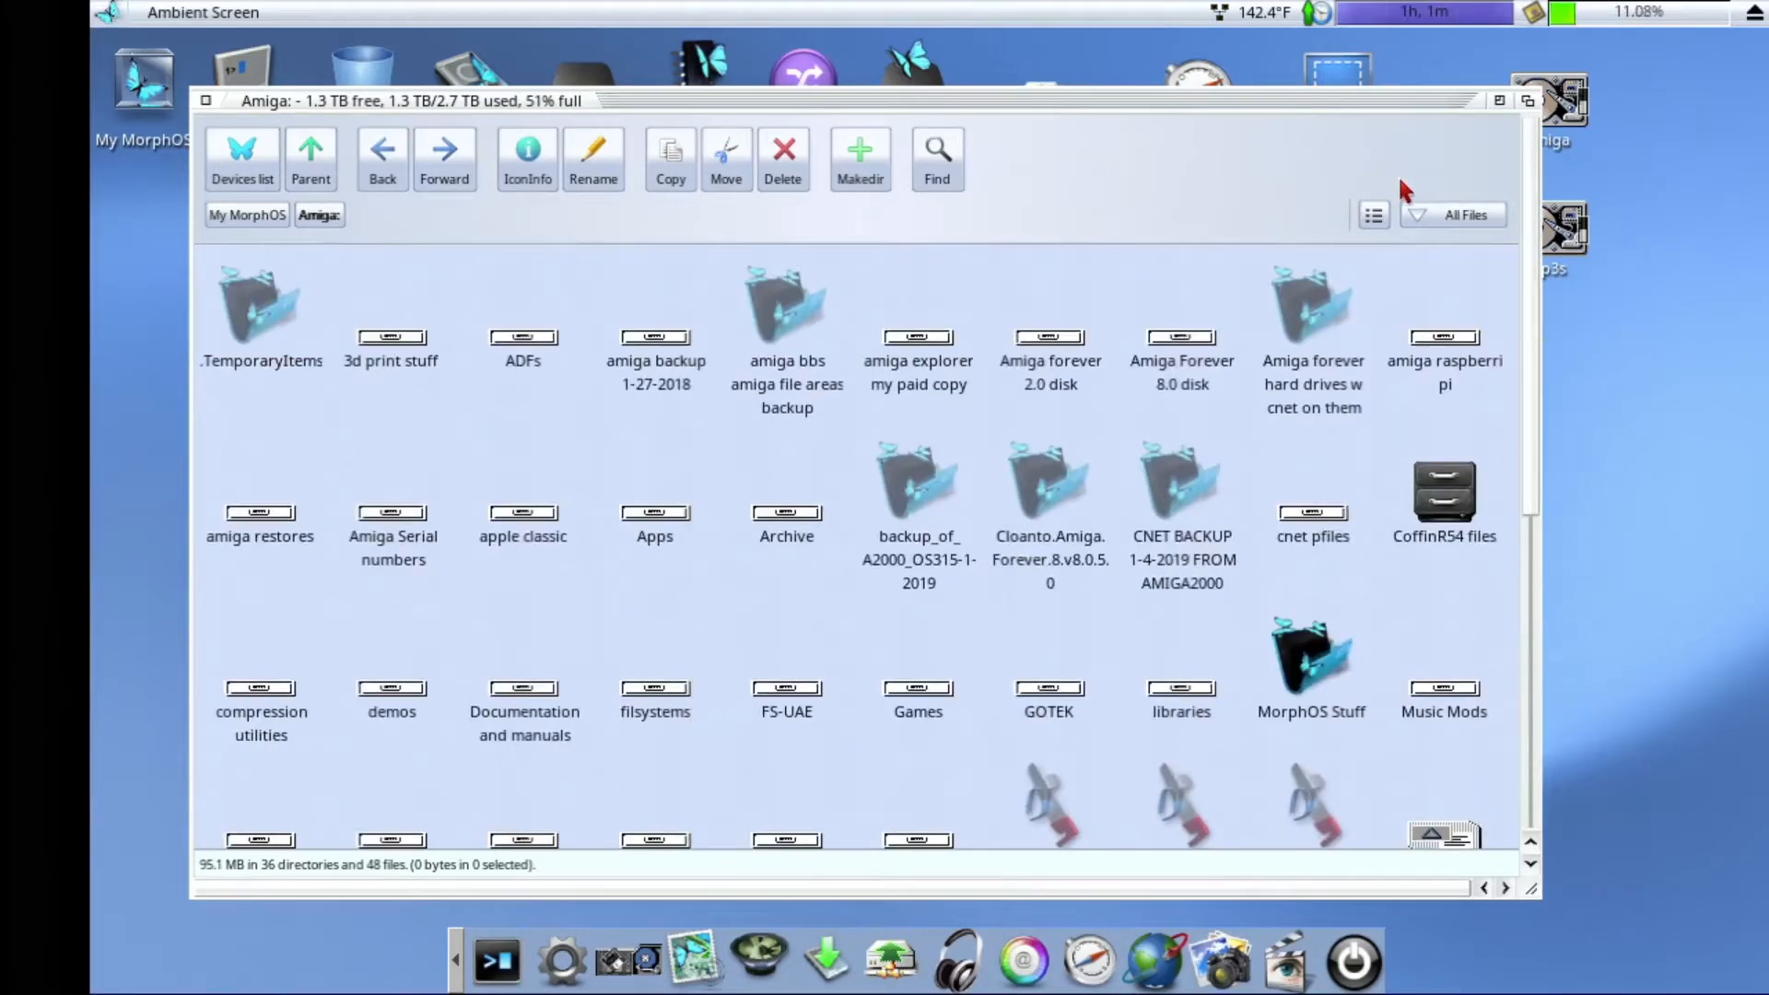
left_click(1475, 214)
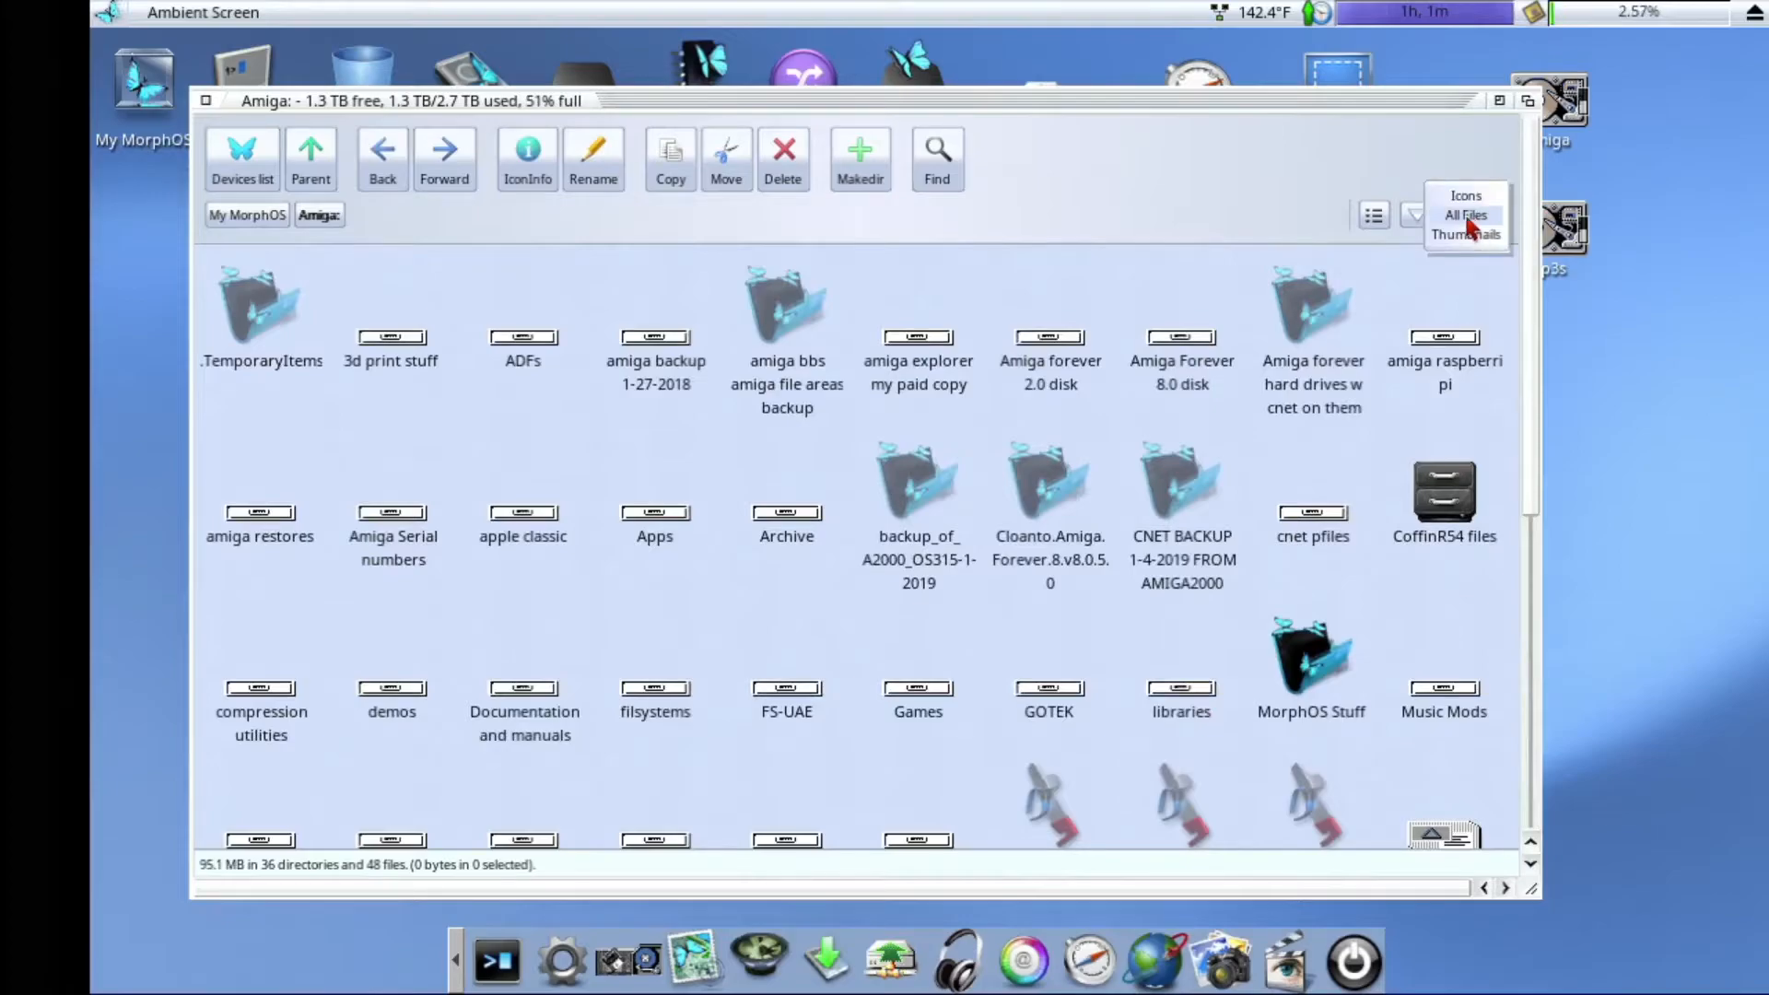
left_click(1465, 196)
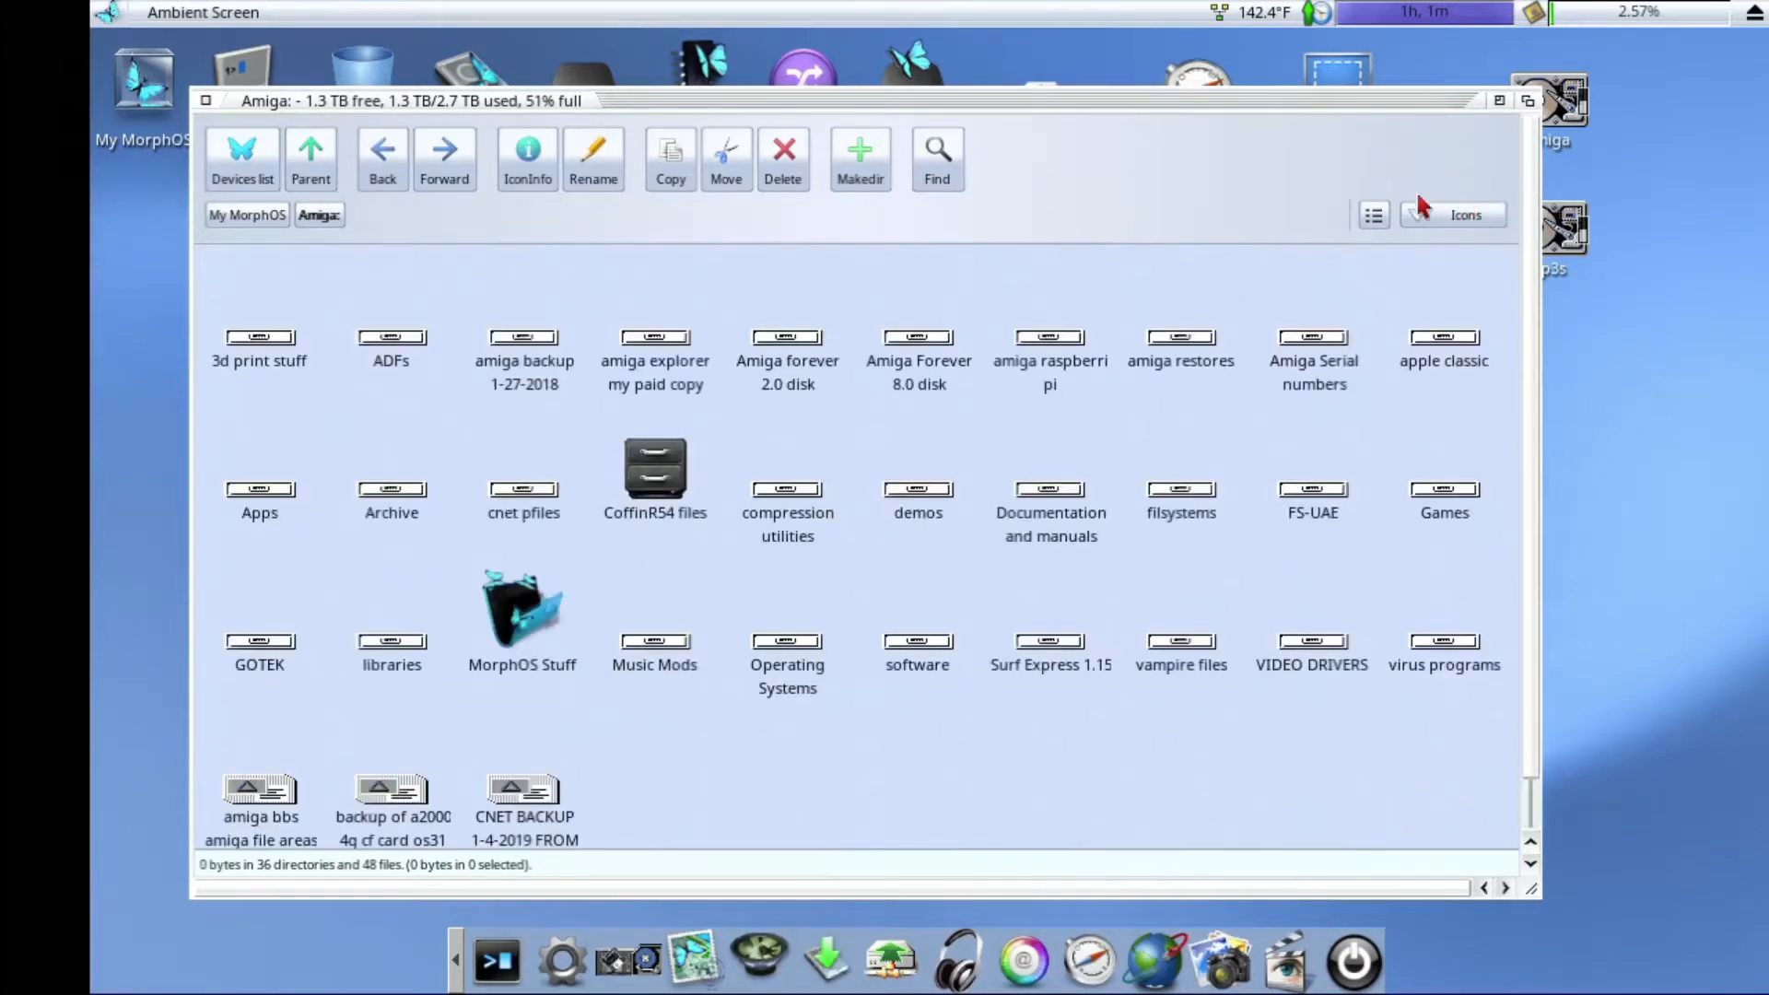
left_click(1375, 218)
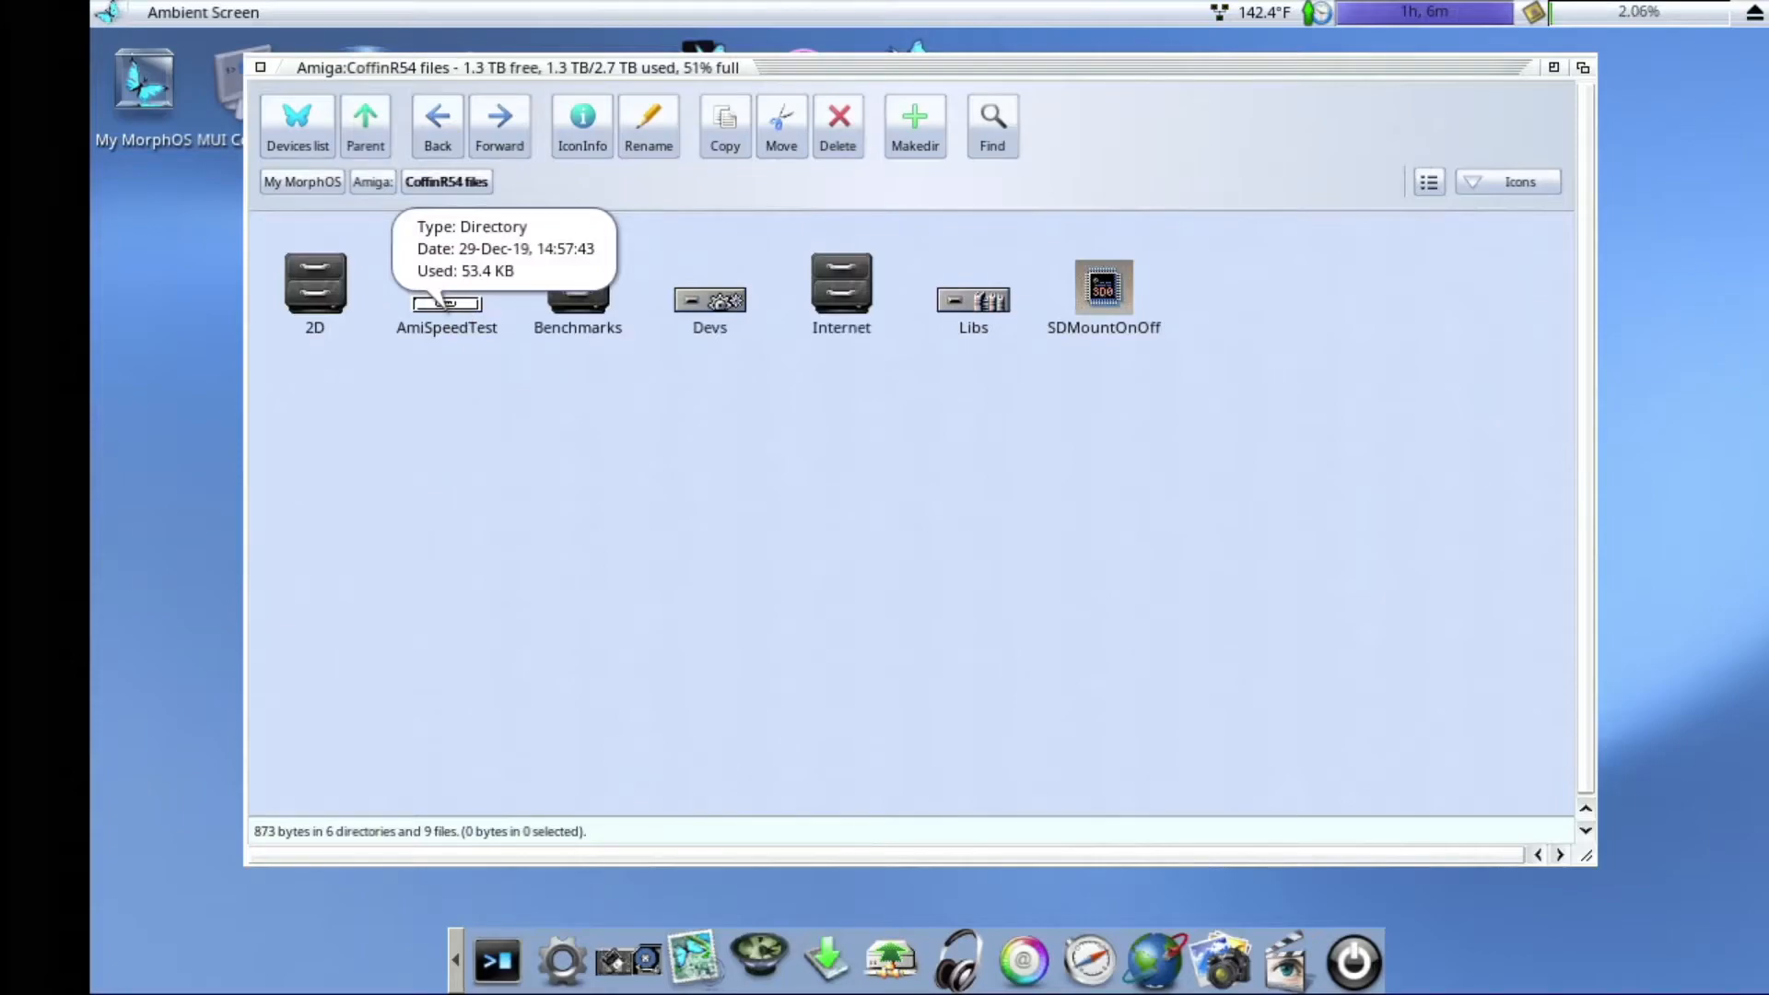
Step: Launch AmiSpeedTest from its drawer in CoffinR54 files, run the connection speed test and close the program
left_click(414, 311)
double_click(414, 311)
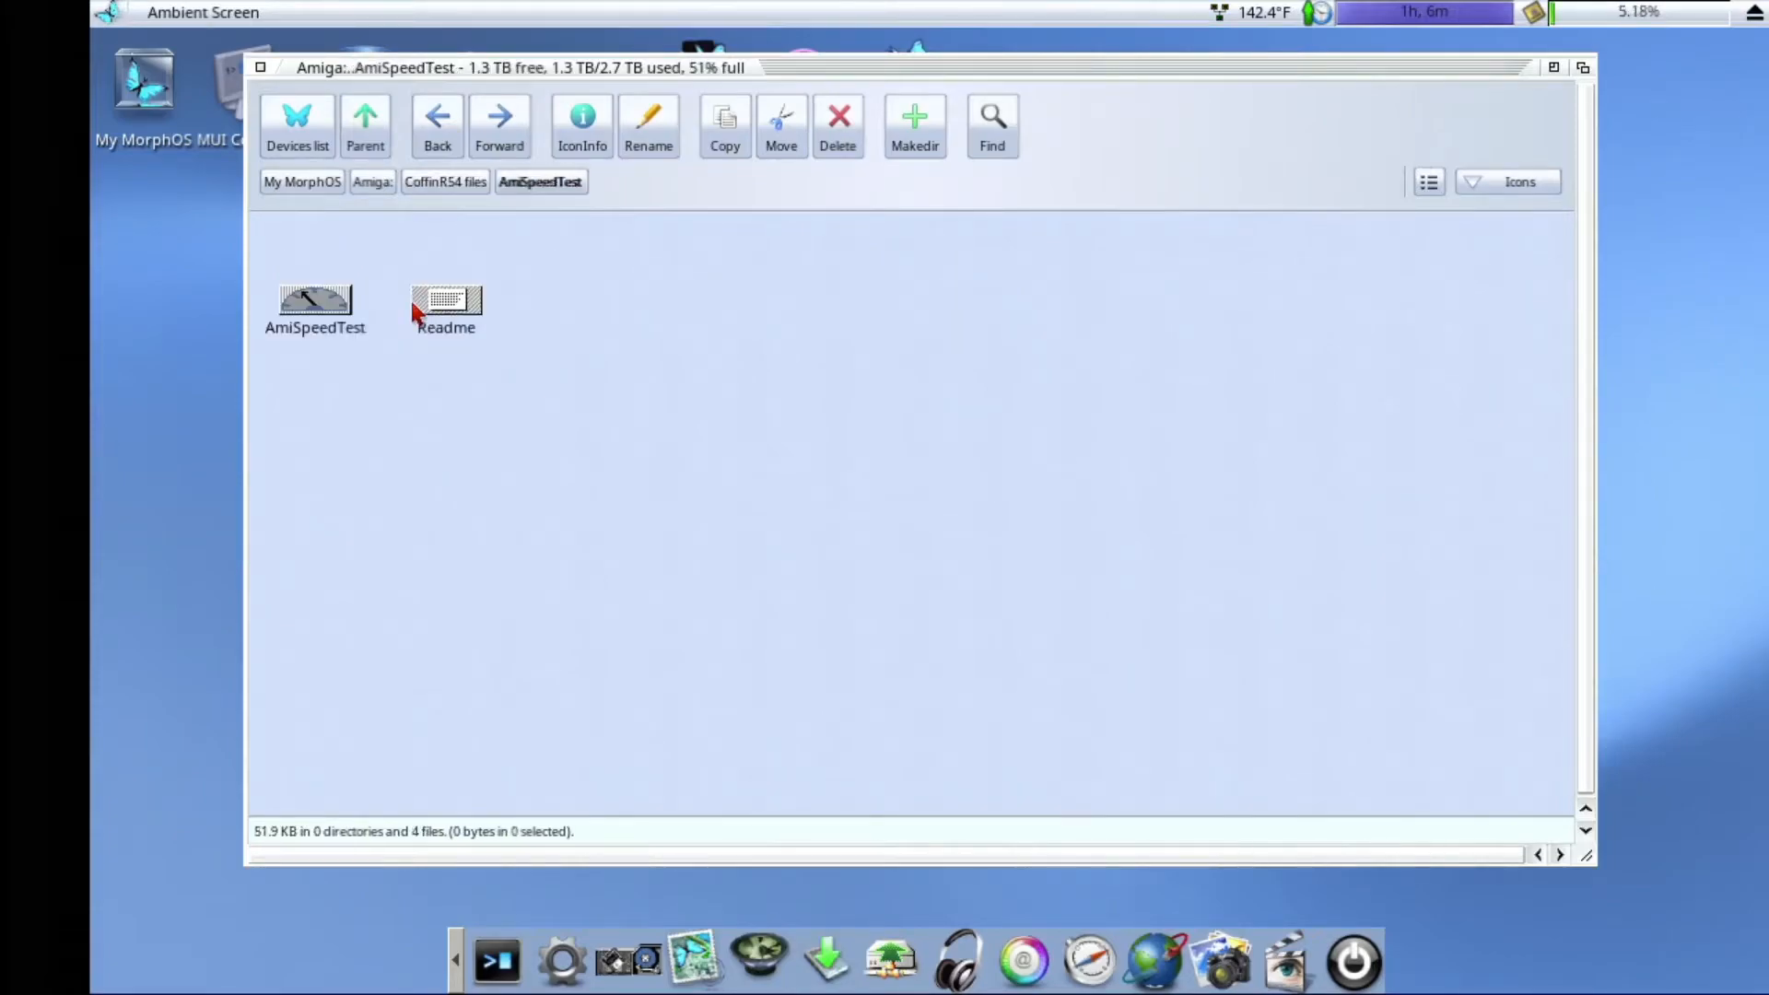
left_click(327, 311)
double_click(327, 311)
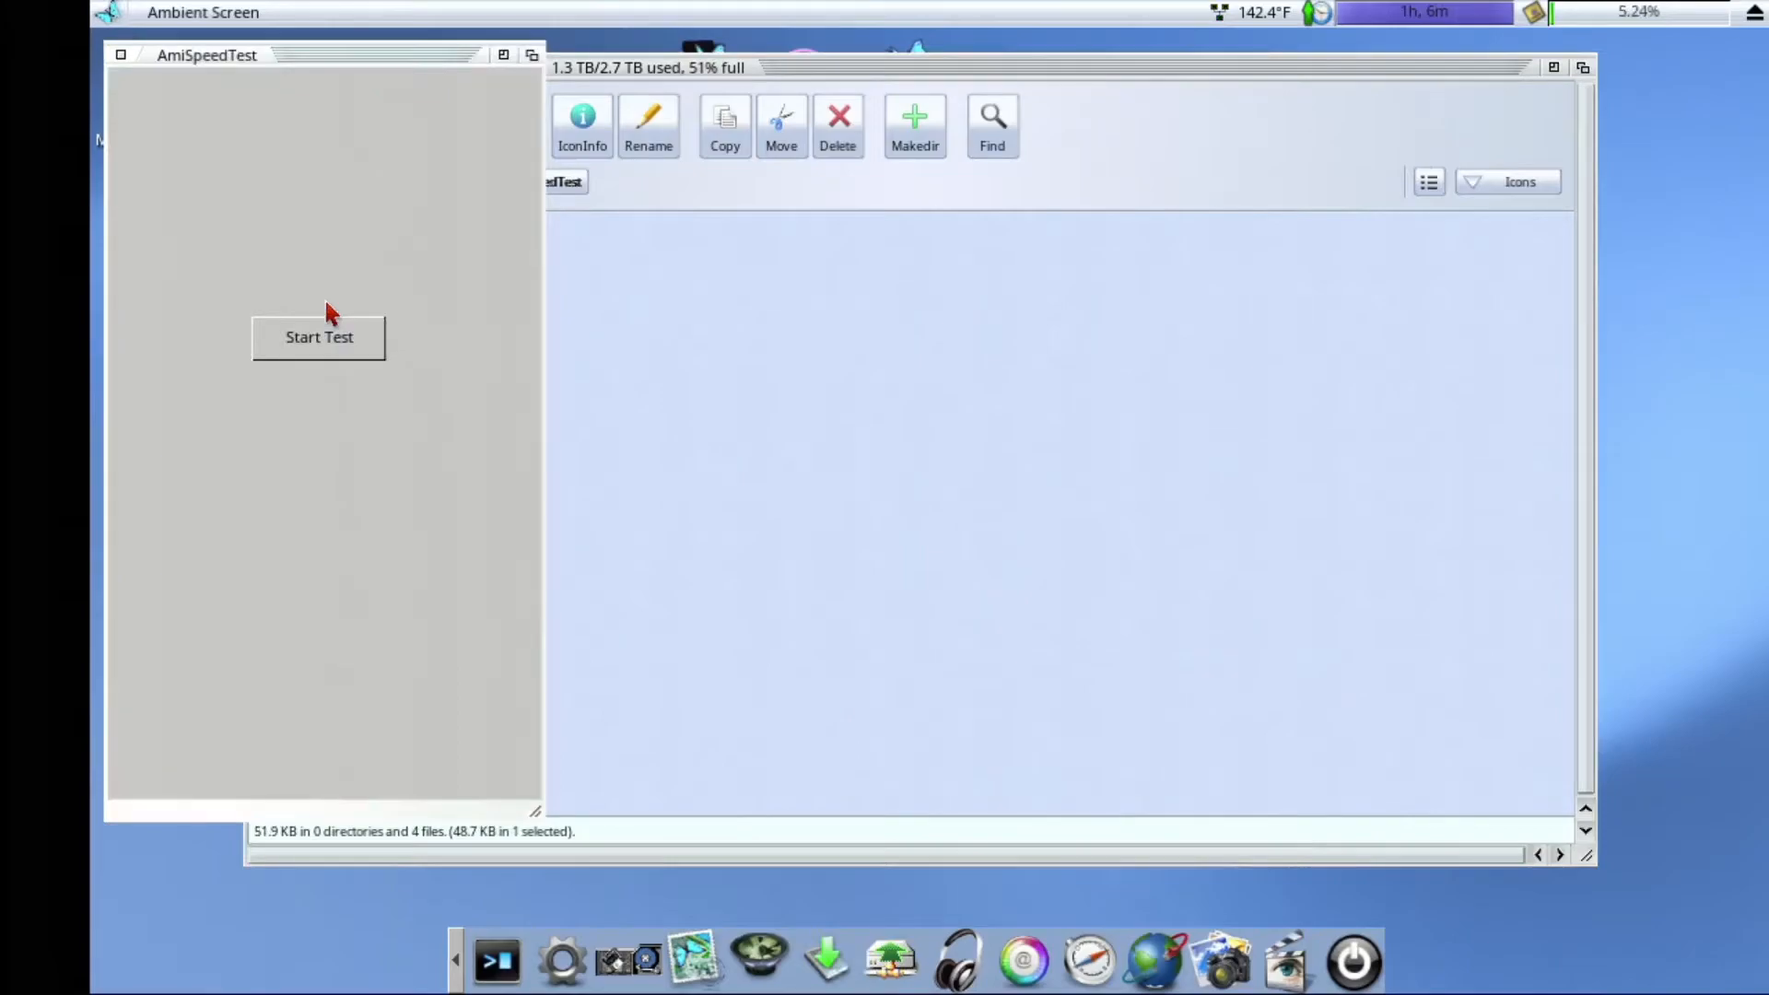
left_click(327, 327)
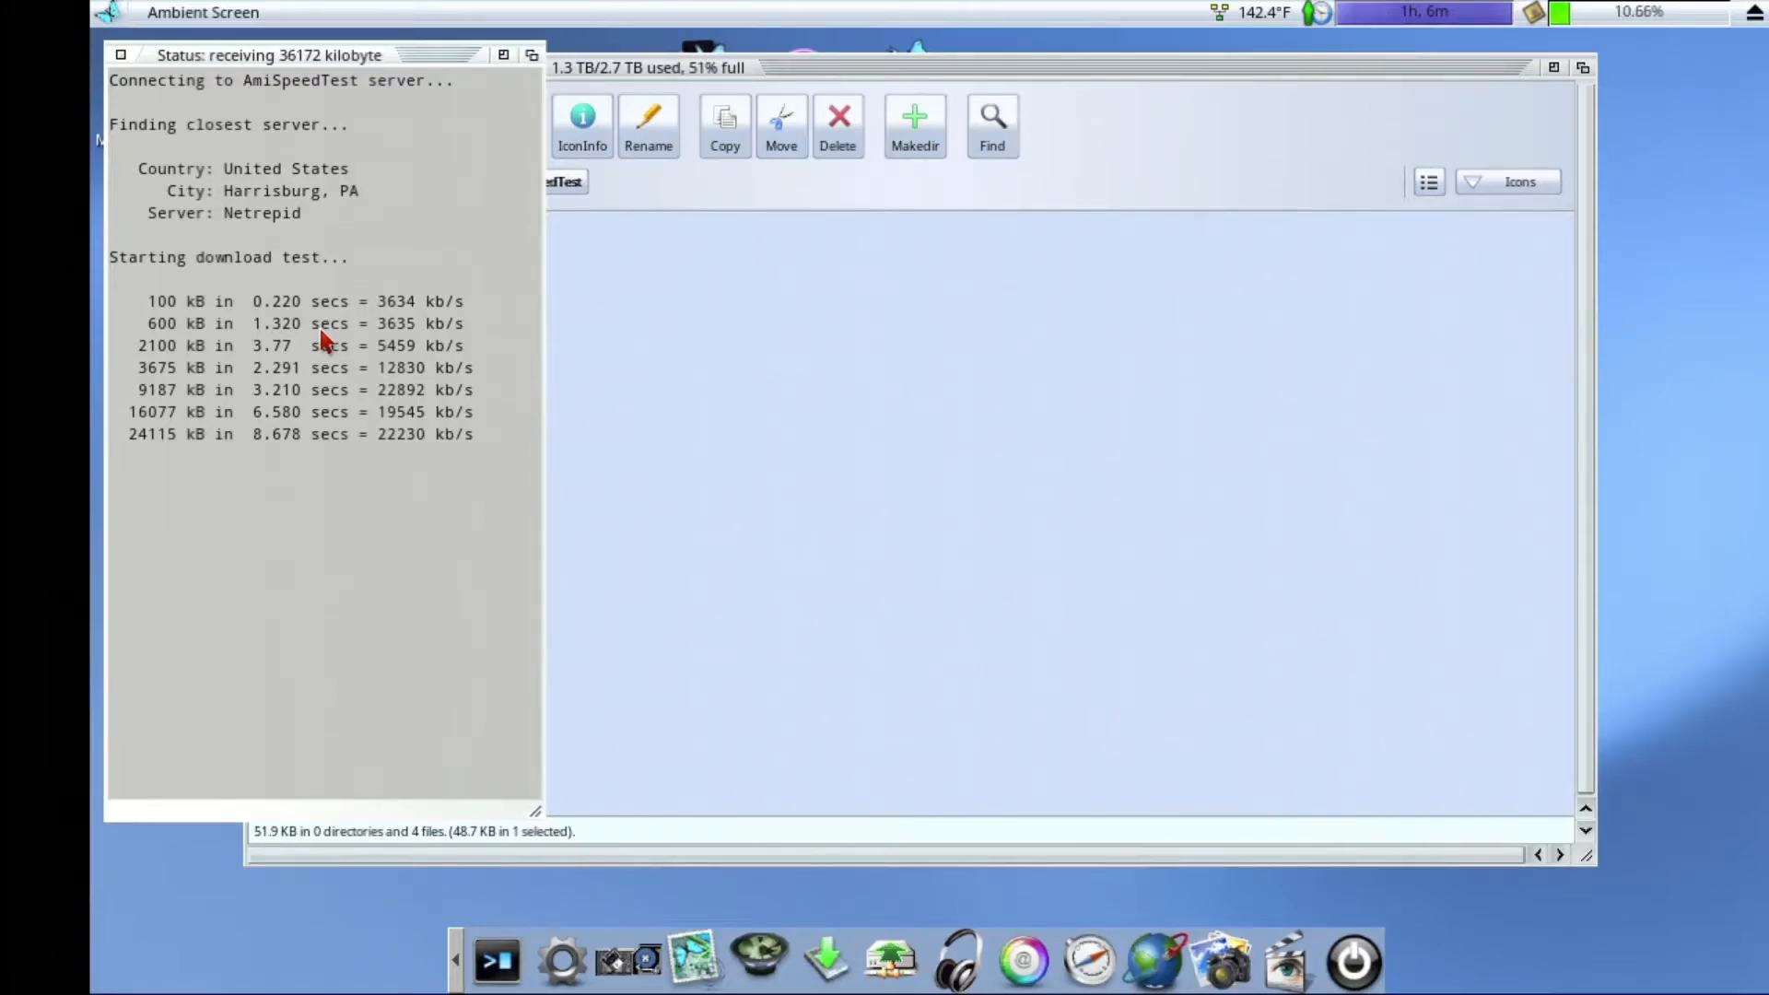
left_click(125, 37)
left_click(120, 54)
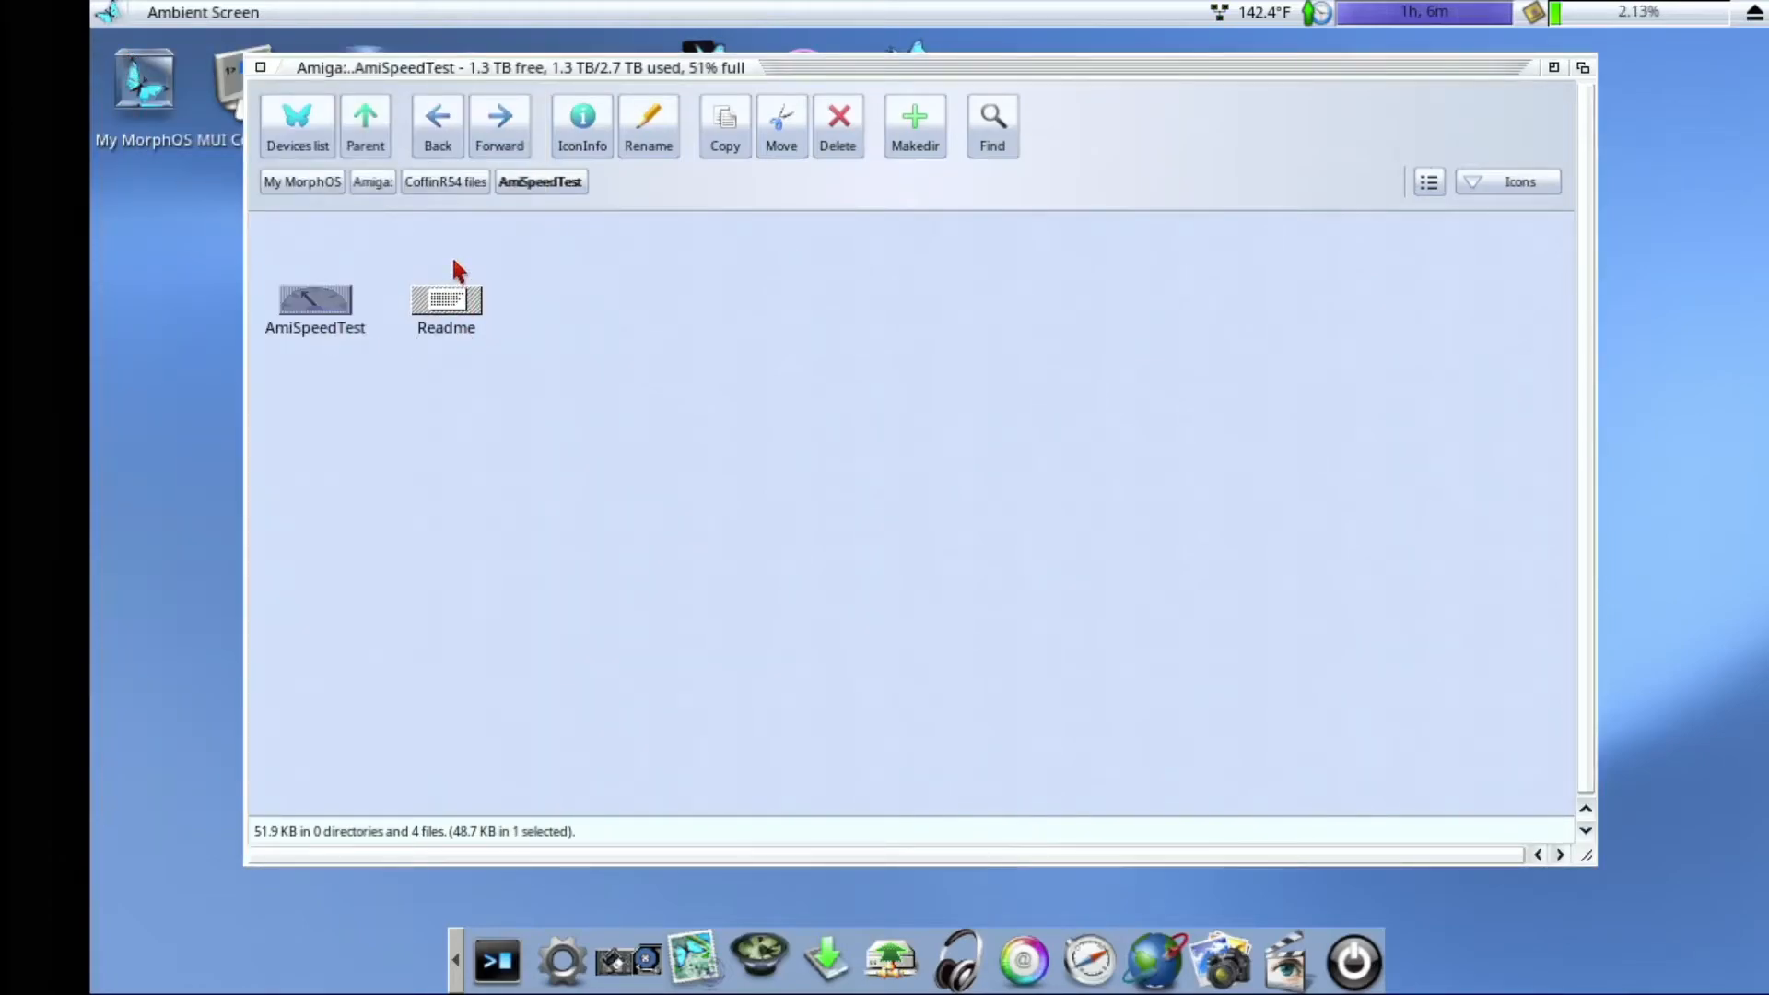
Step: Return to CoffinR54 files, go to the SysSpeed drawer inside Benchmarks and launch SysSpeed
mouse_move(458, 270)
left_click(369, 138)
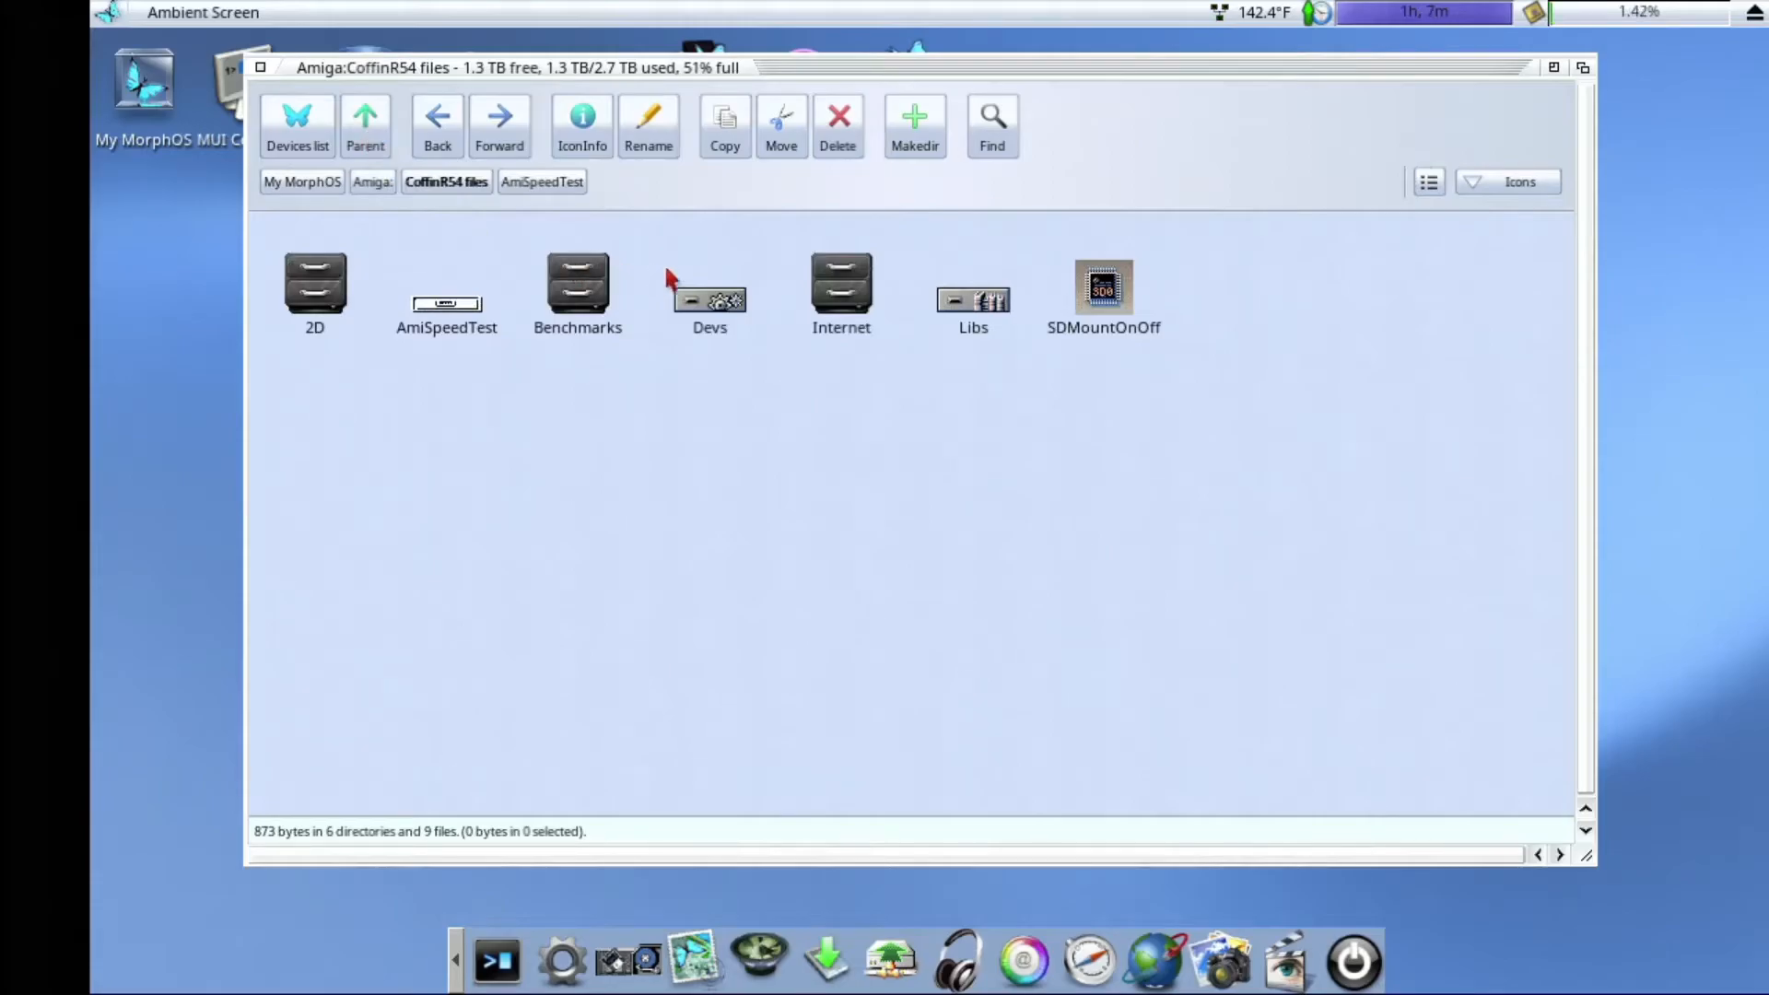
double_click(579, 288)
double_click(452, 433)
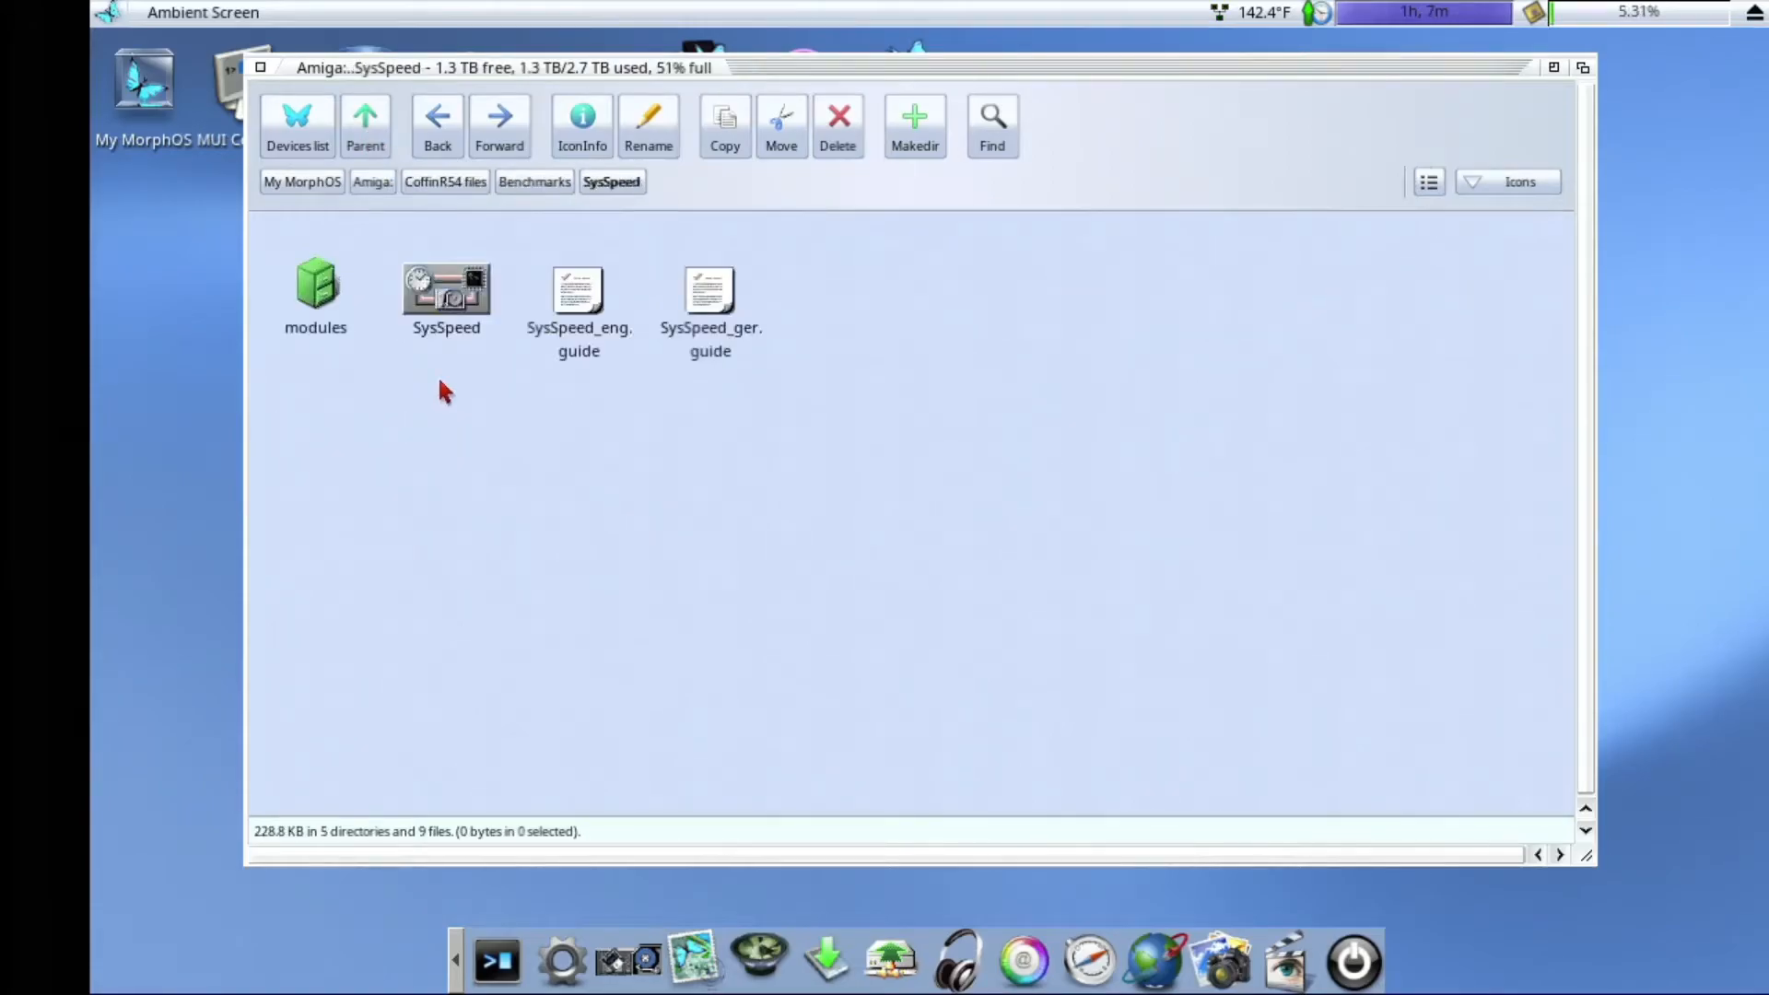
double_click(465, 285)
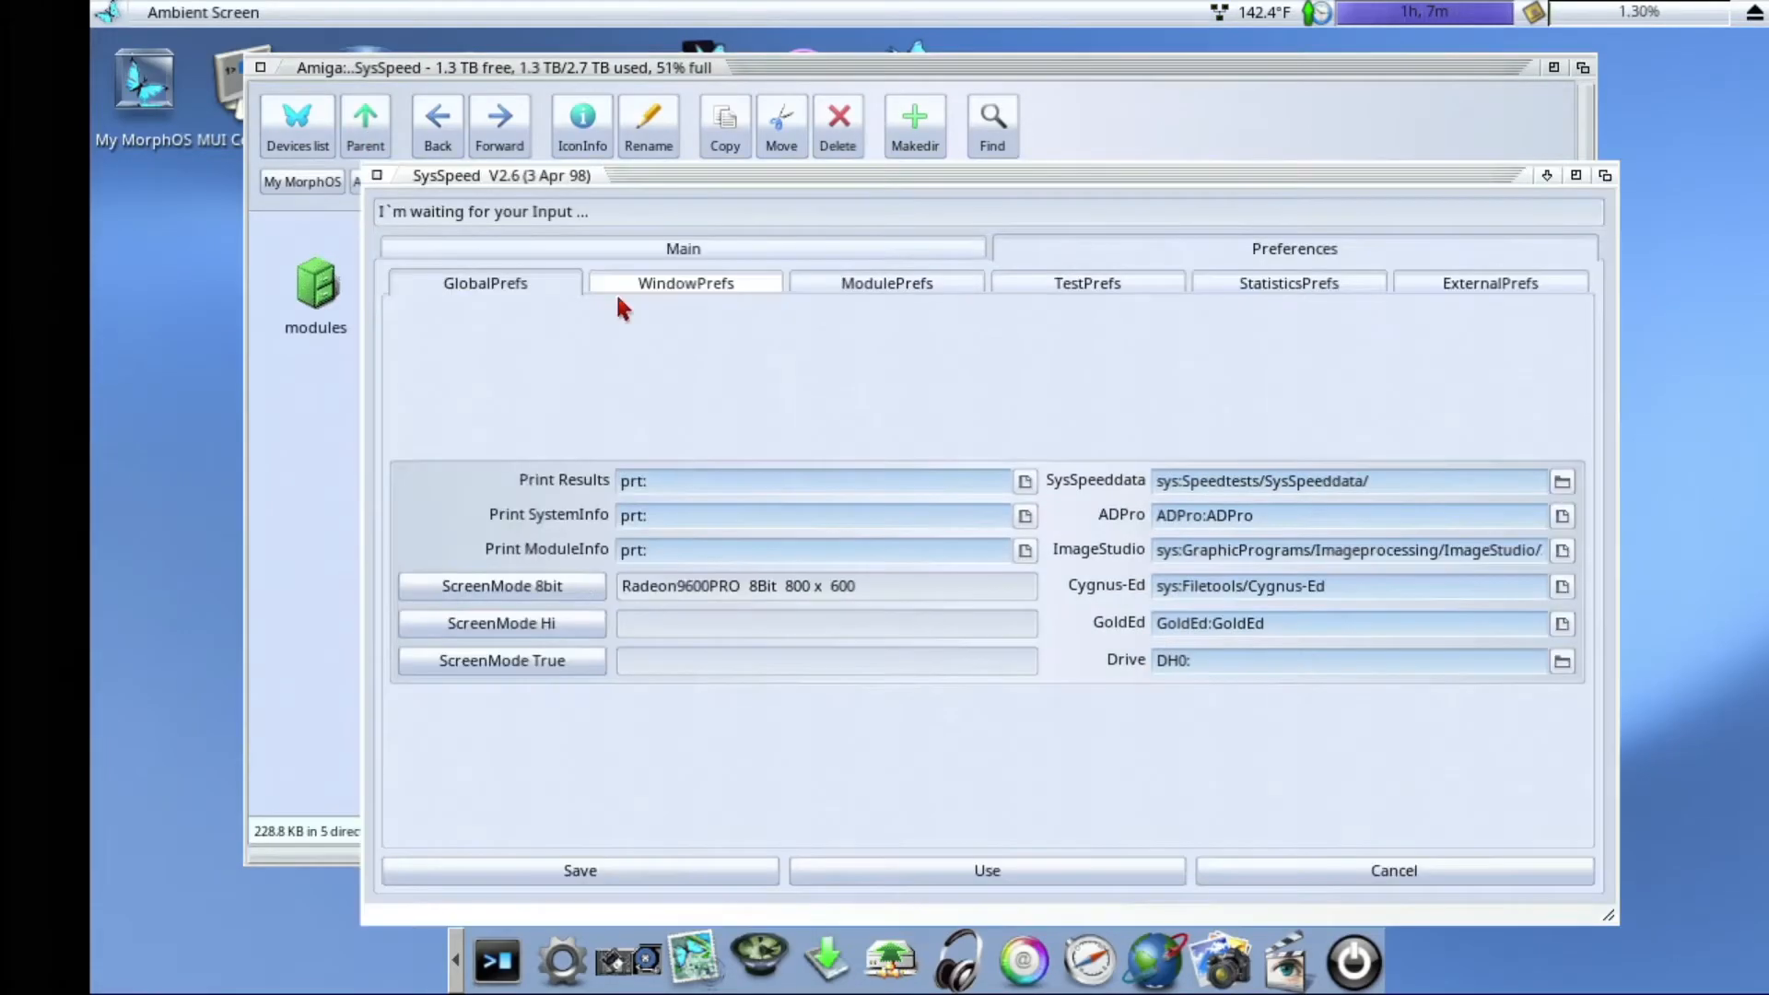
Step: Show SysSpeed's Main page, view its system information, and close SysSpeed
left_click(648, 251)
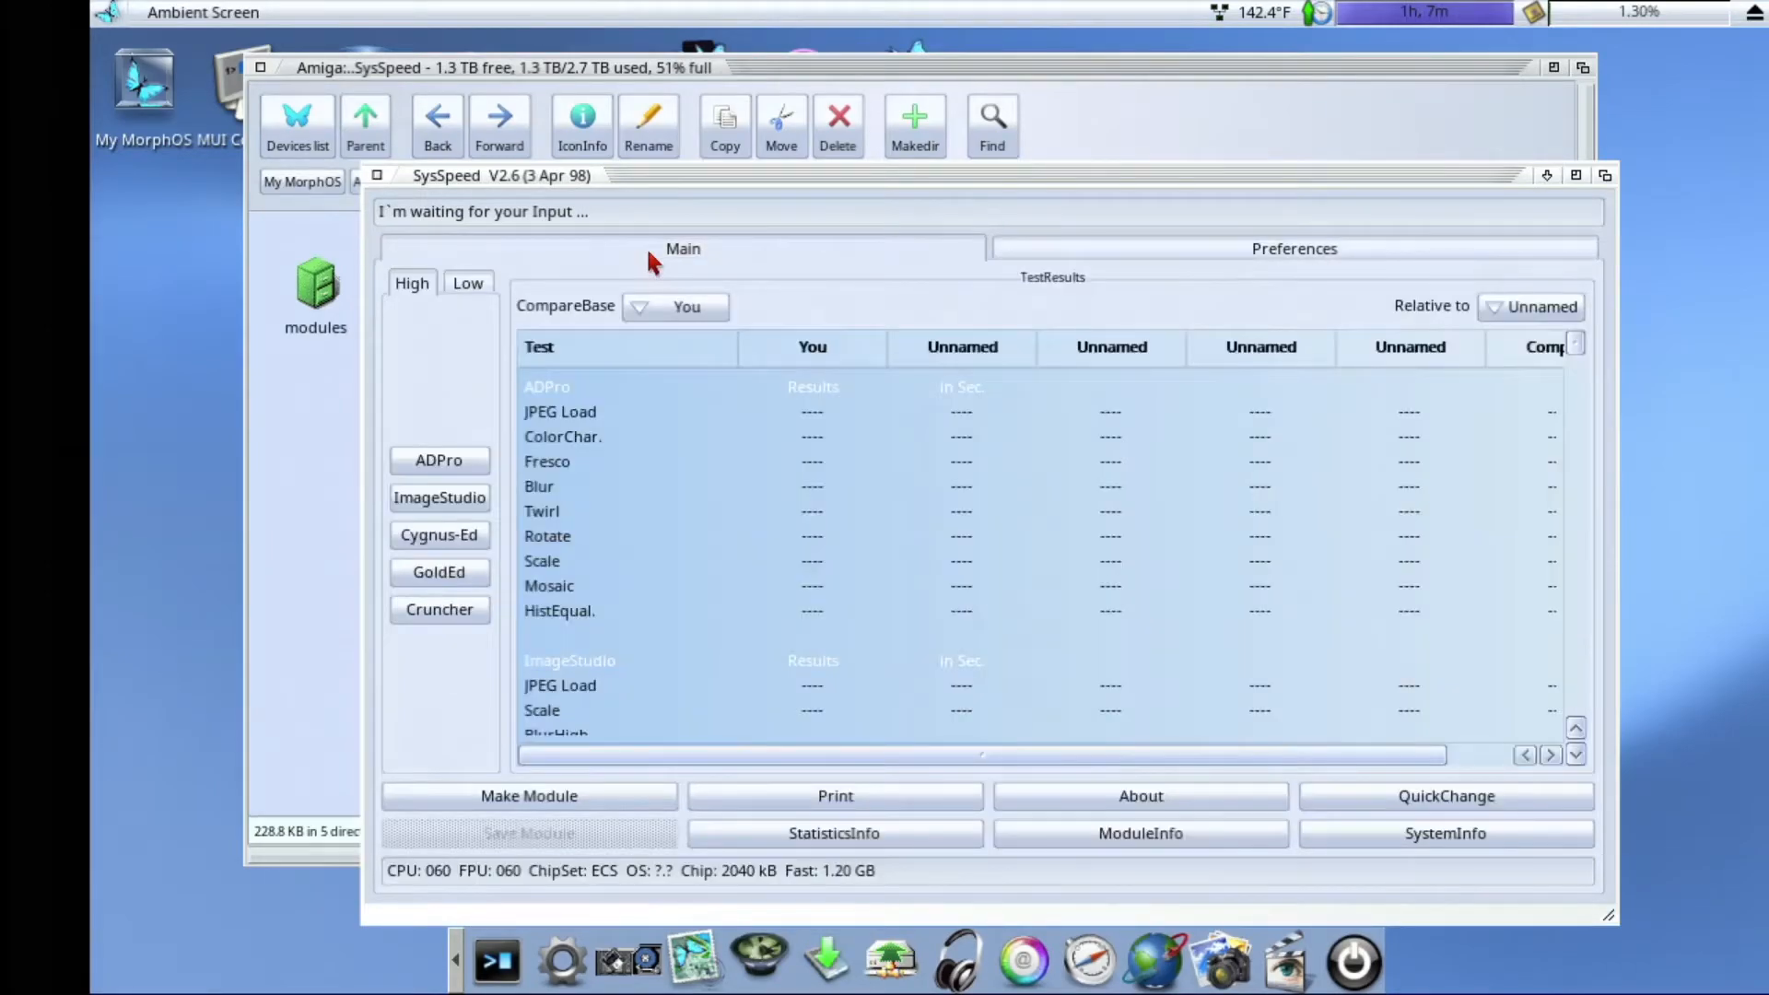
left_click(1502, 837)
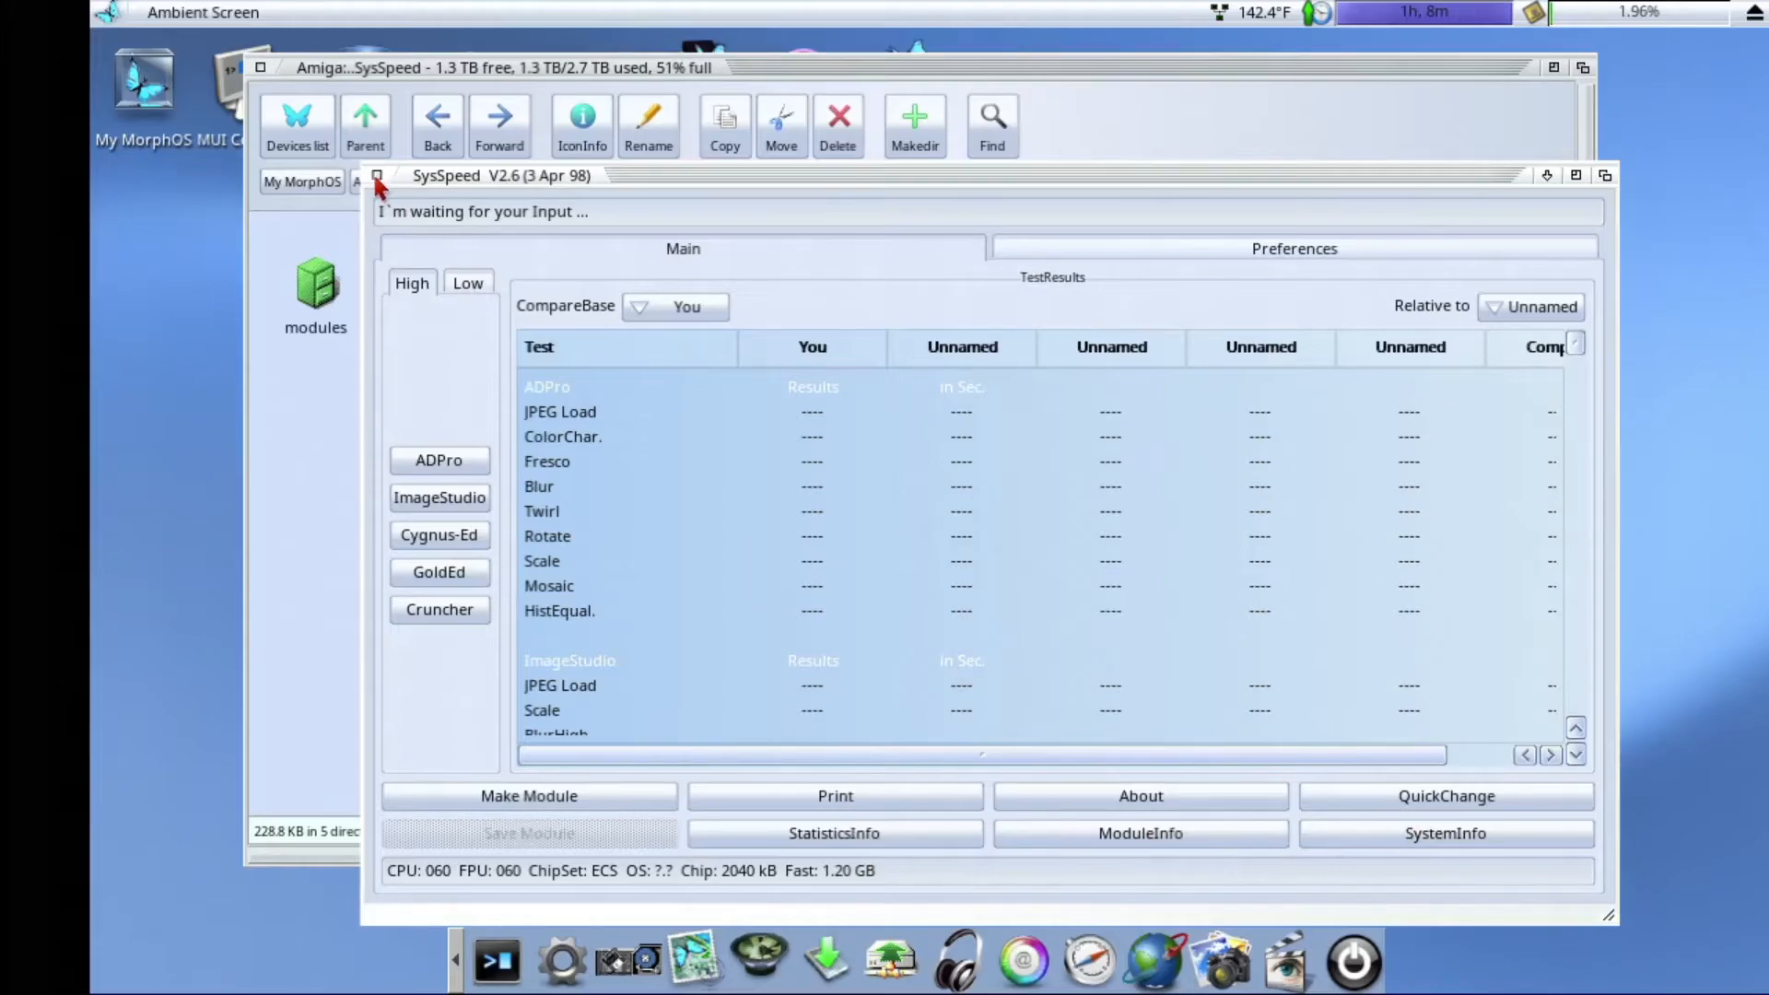
left_click(377, 176)
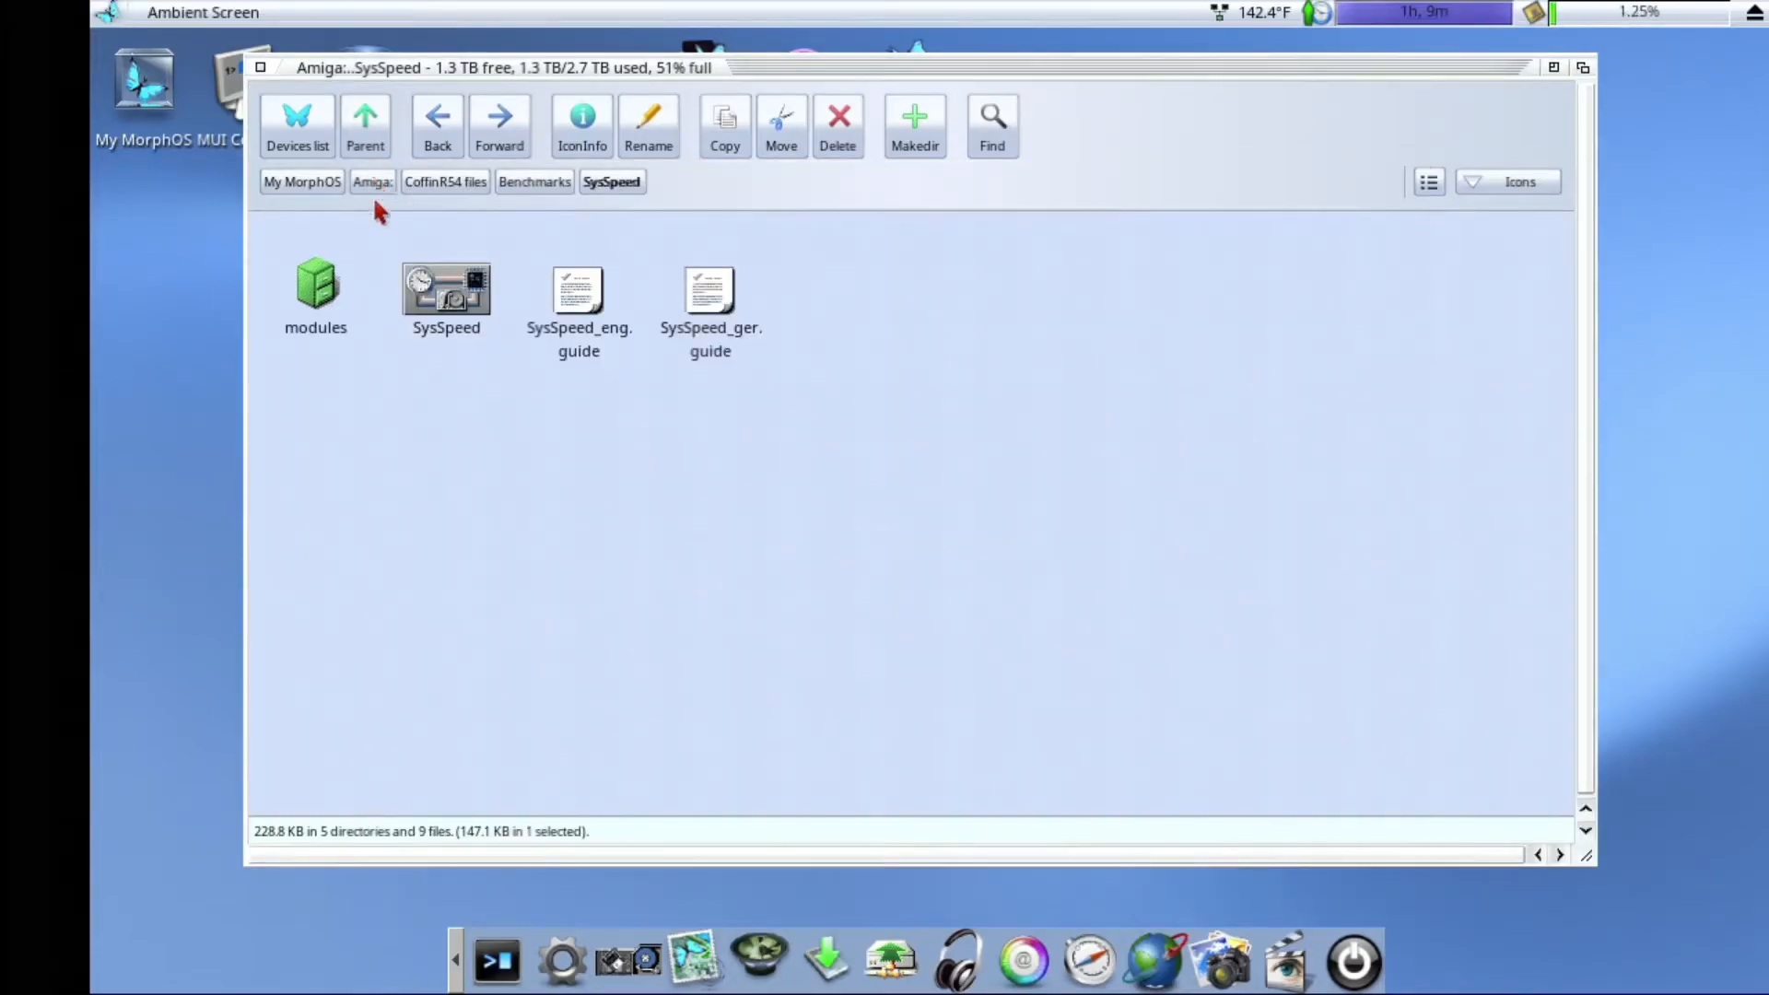
Step: Return to the Benchmarks drawer, open the SysInfo drawer and try to launch SysInfo
left_click(533, 188)
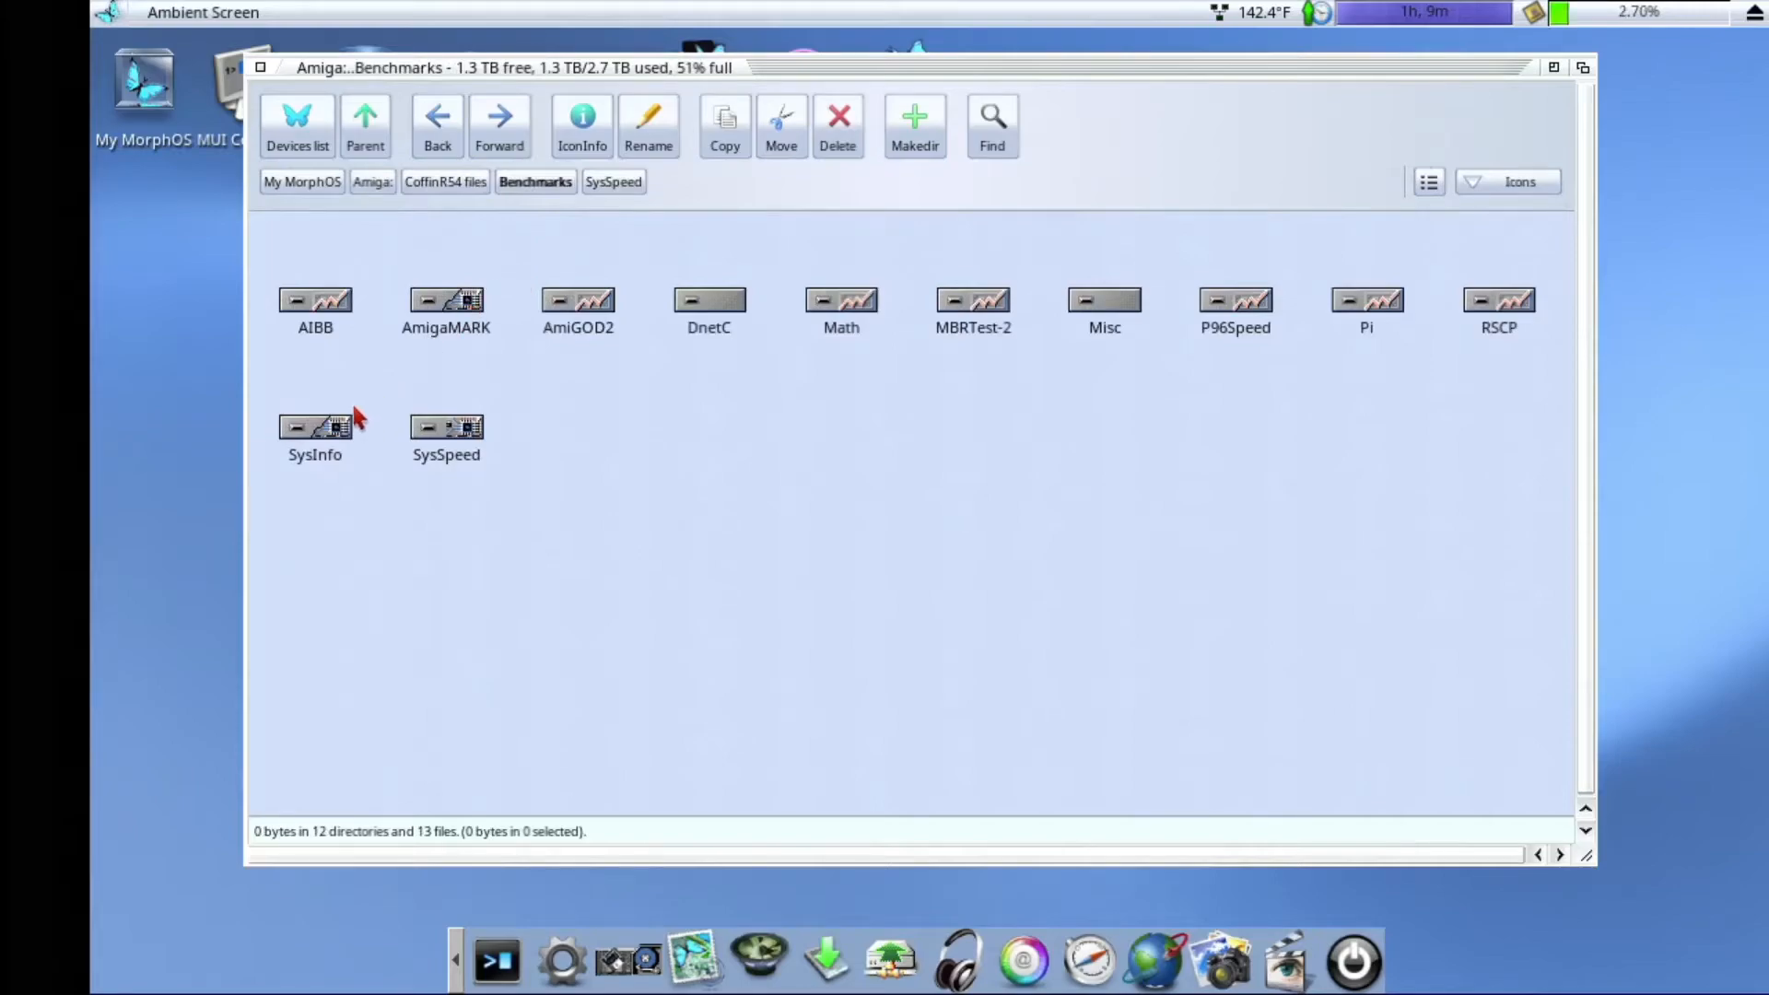
double_click(322, 432)
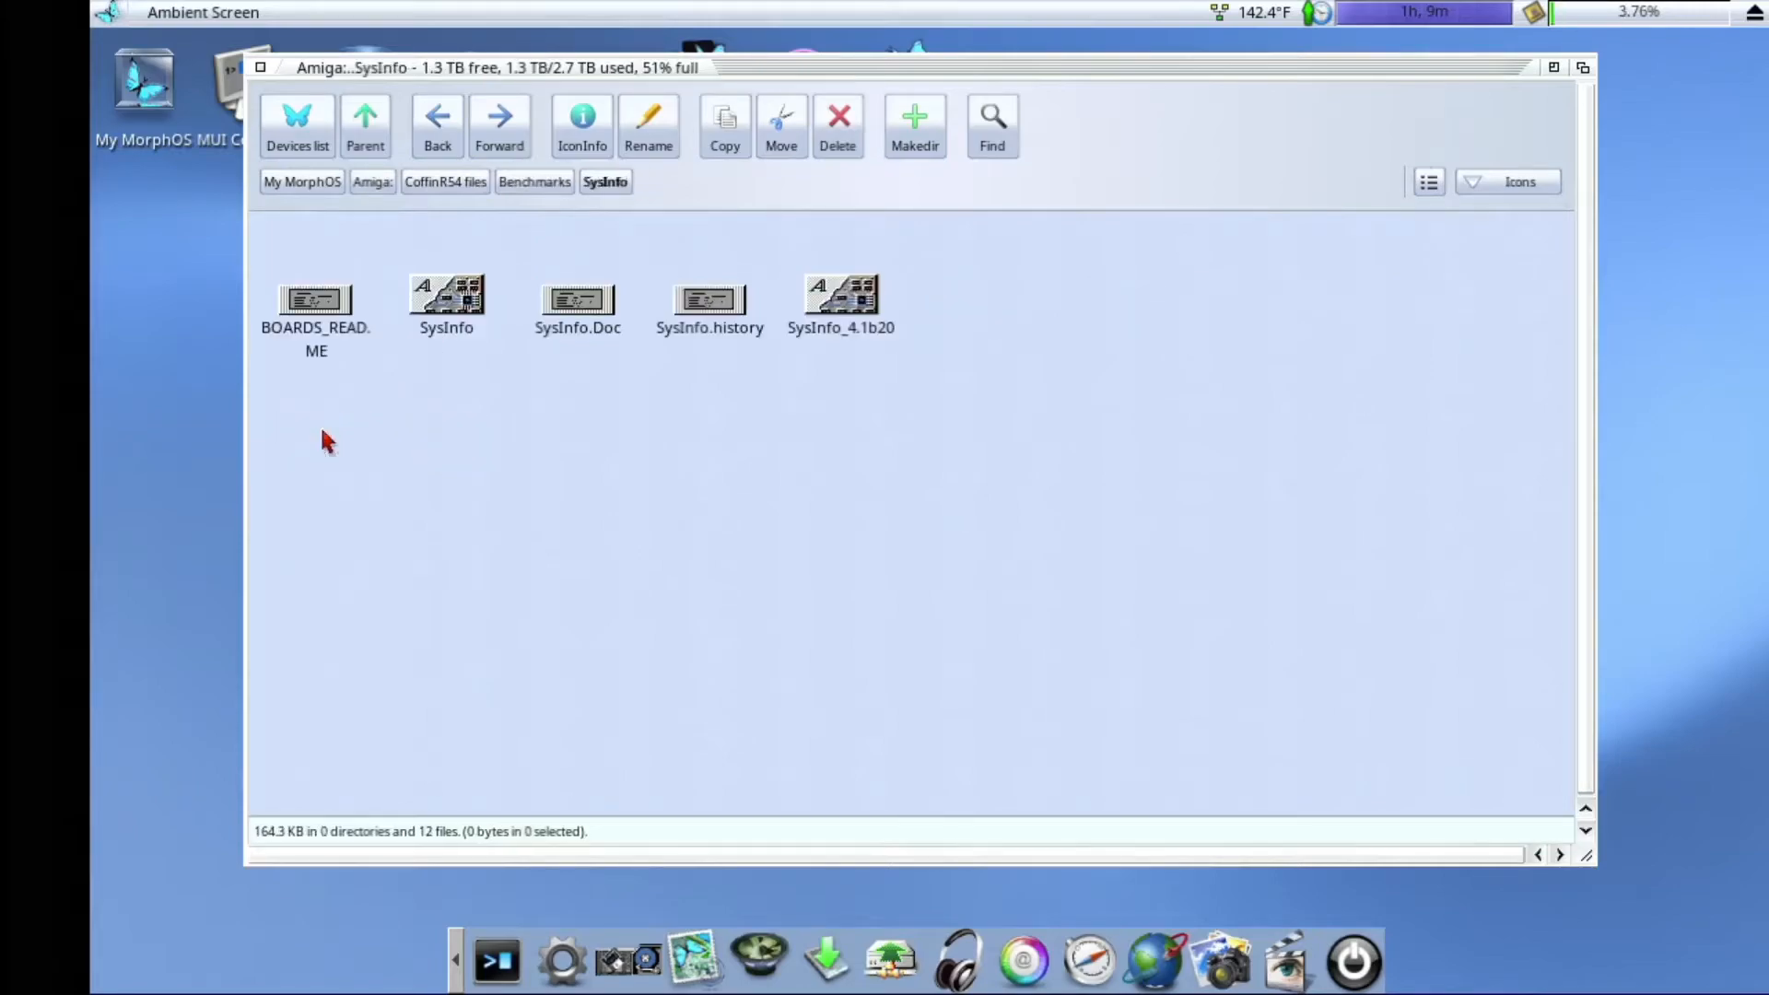
left_click(433, 309)
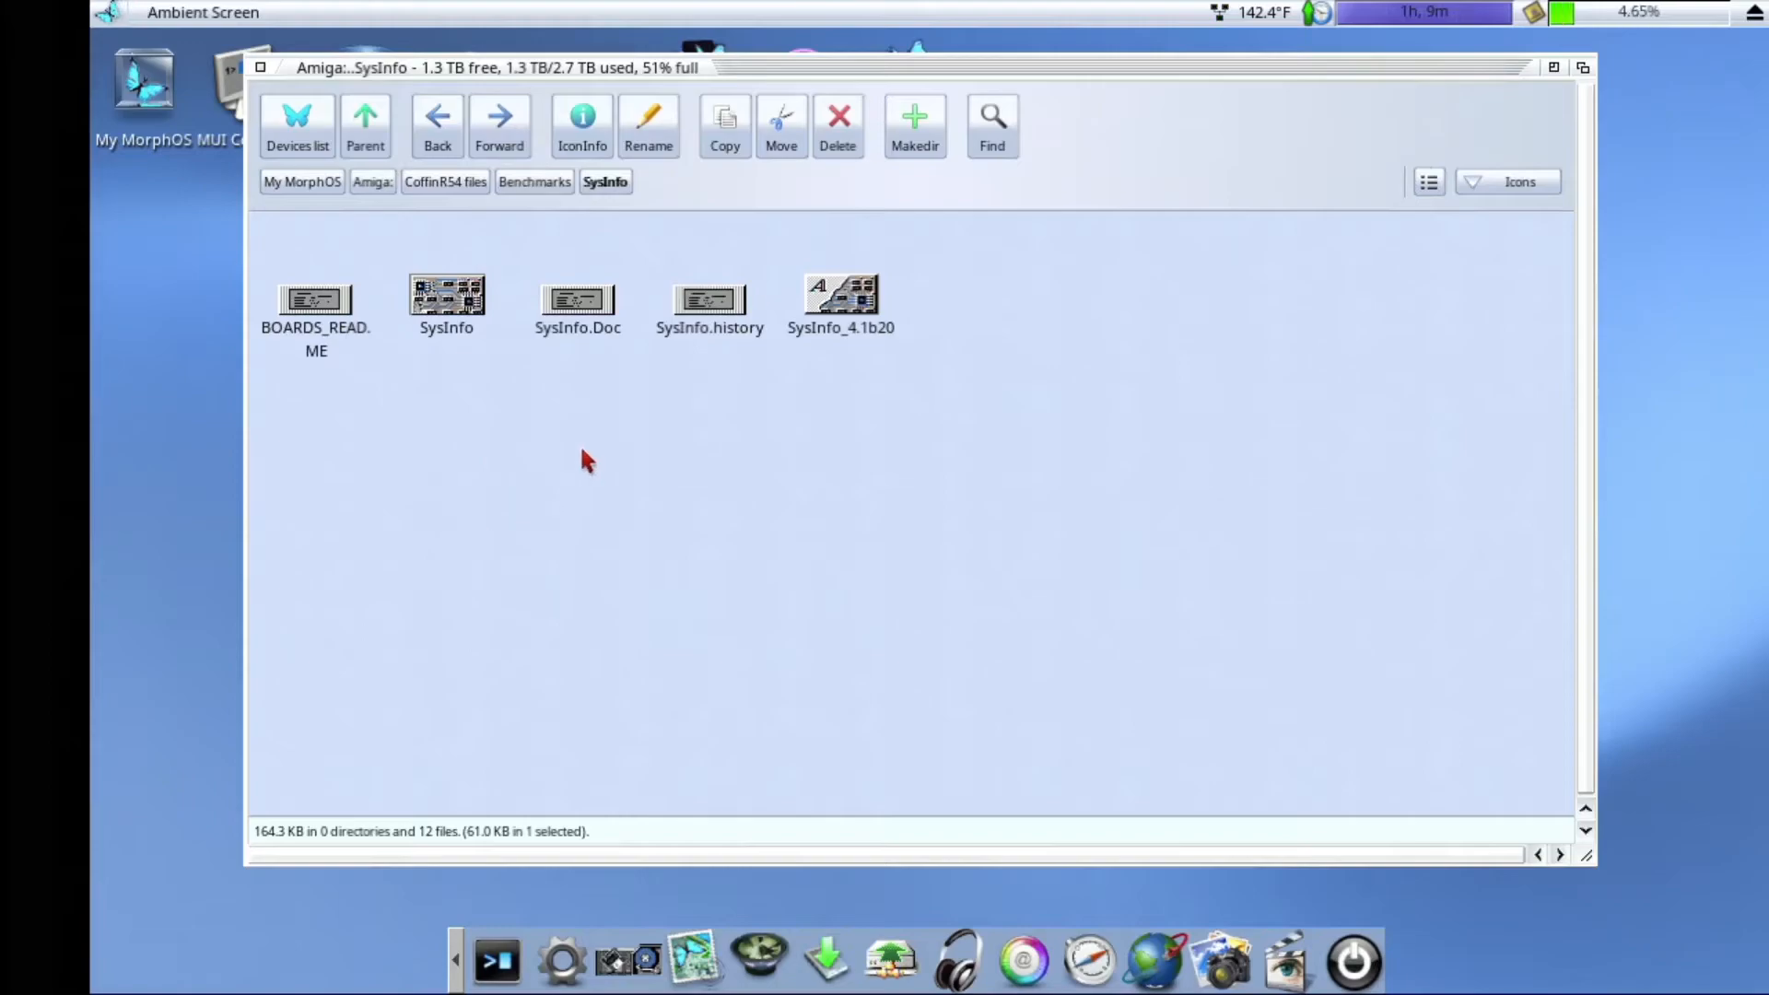
left_click(553, 440)
Step: Return to the Benchmarks drawer, open the AmiGOD2 drawer and launch AmiGOD2
left_click(435, 144)
double_click(577, 296)
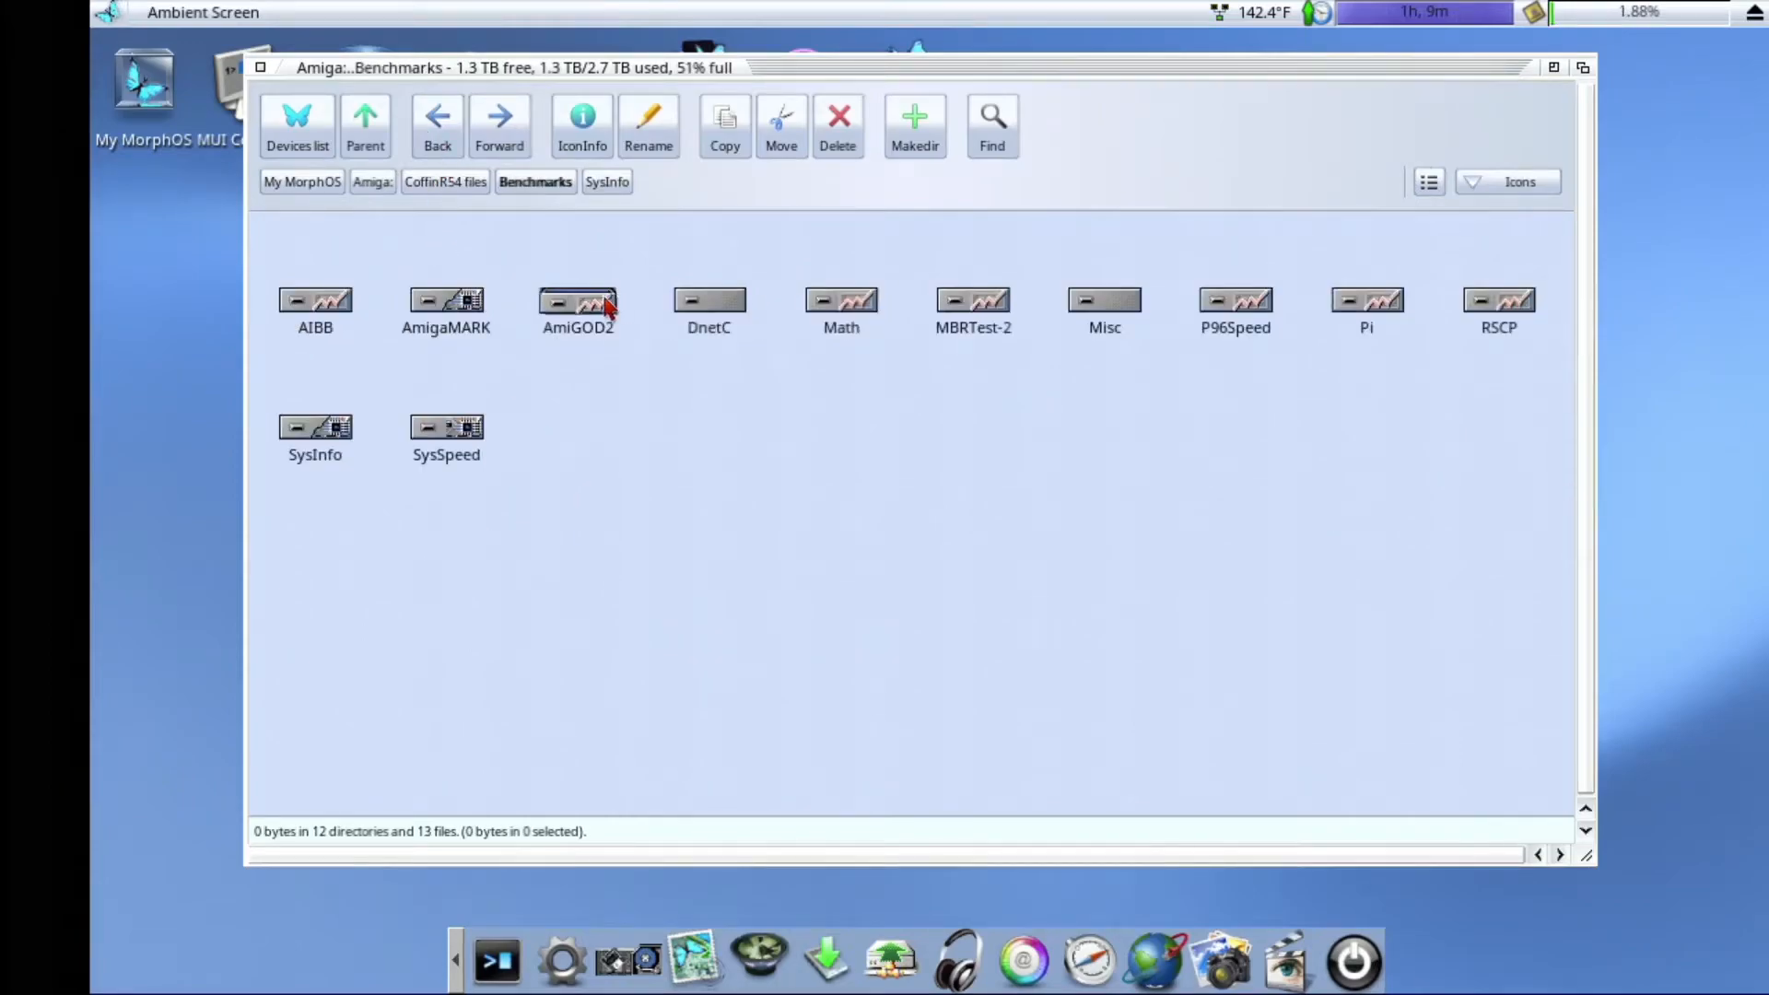
double_click(339, 300)
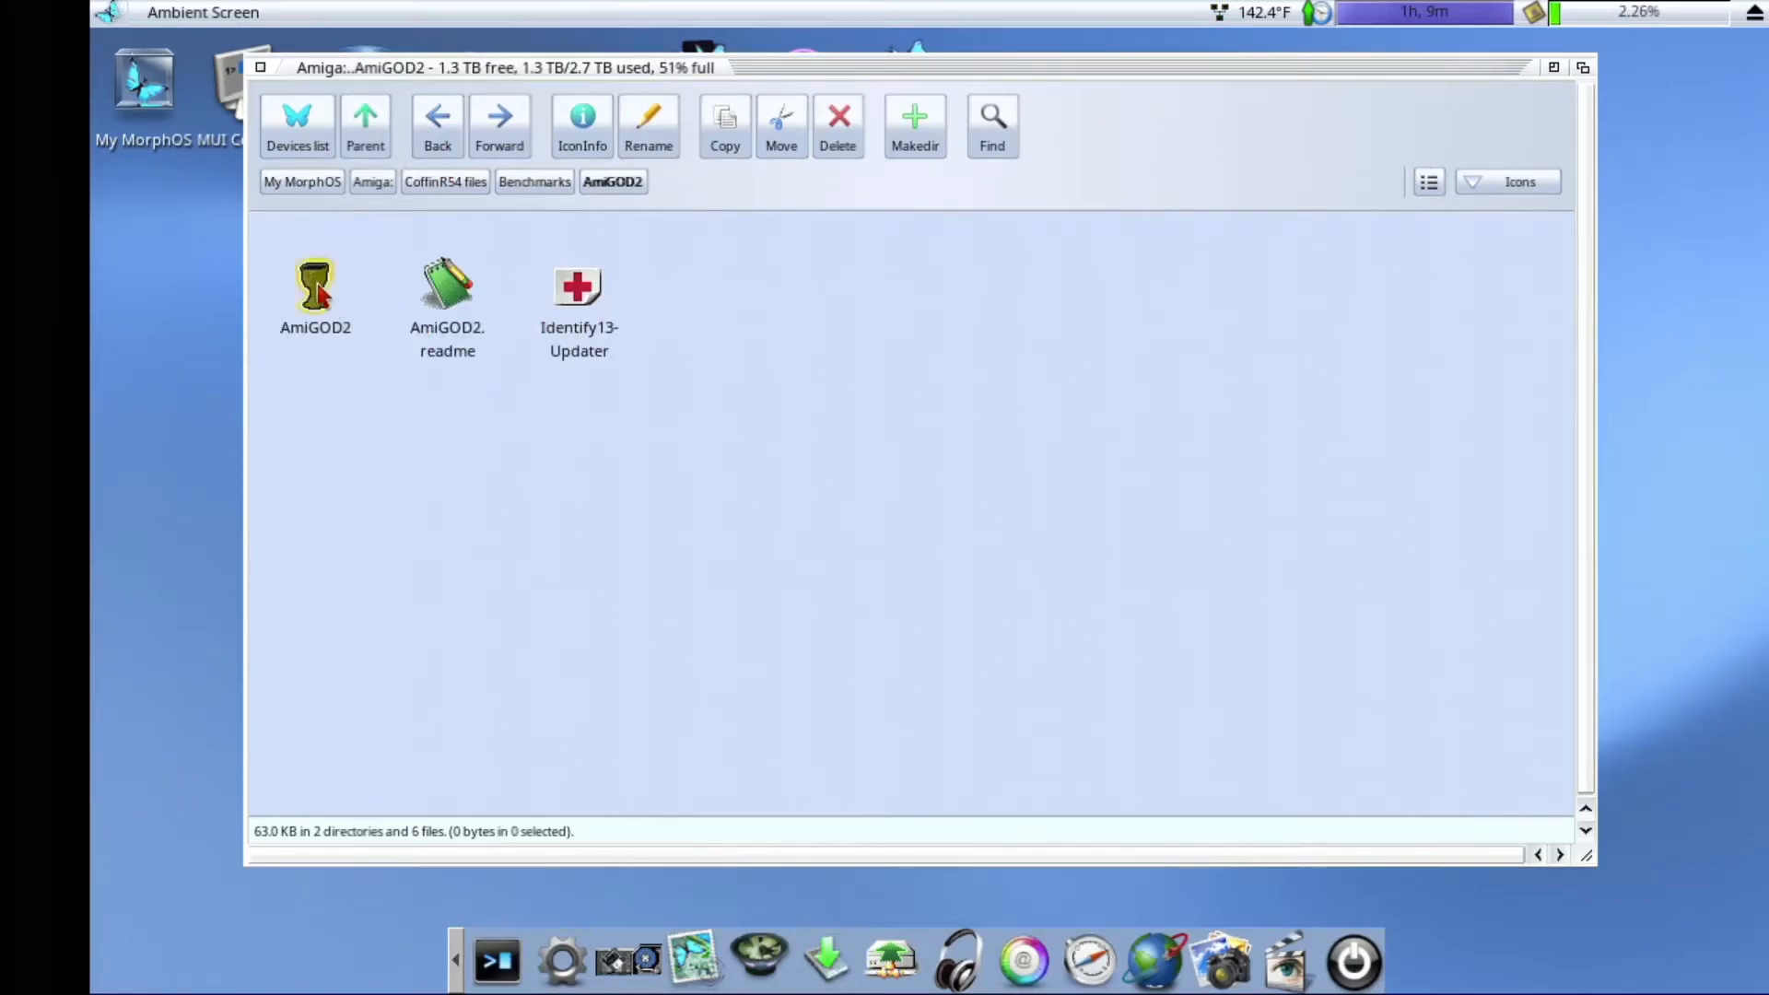
left_click_drag(853, 383, 574, 286)
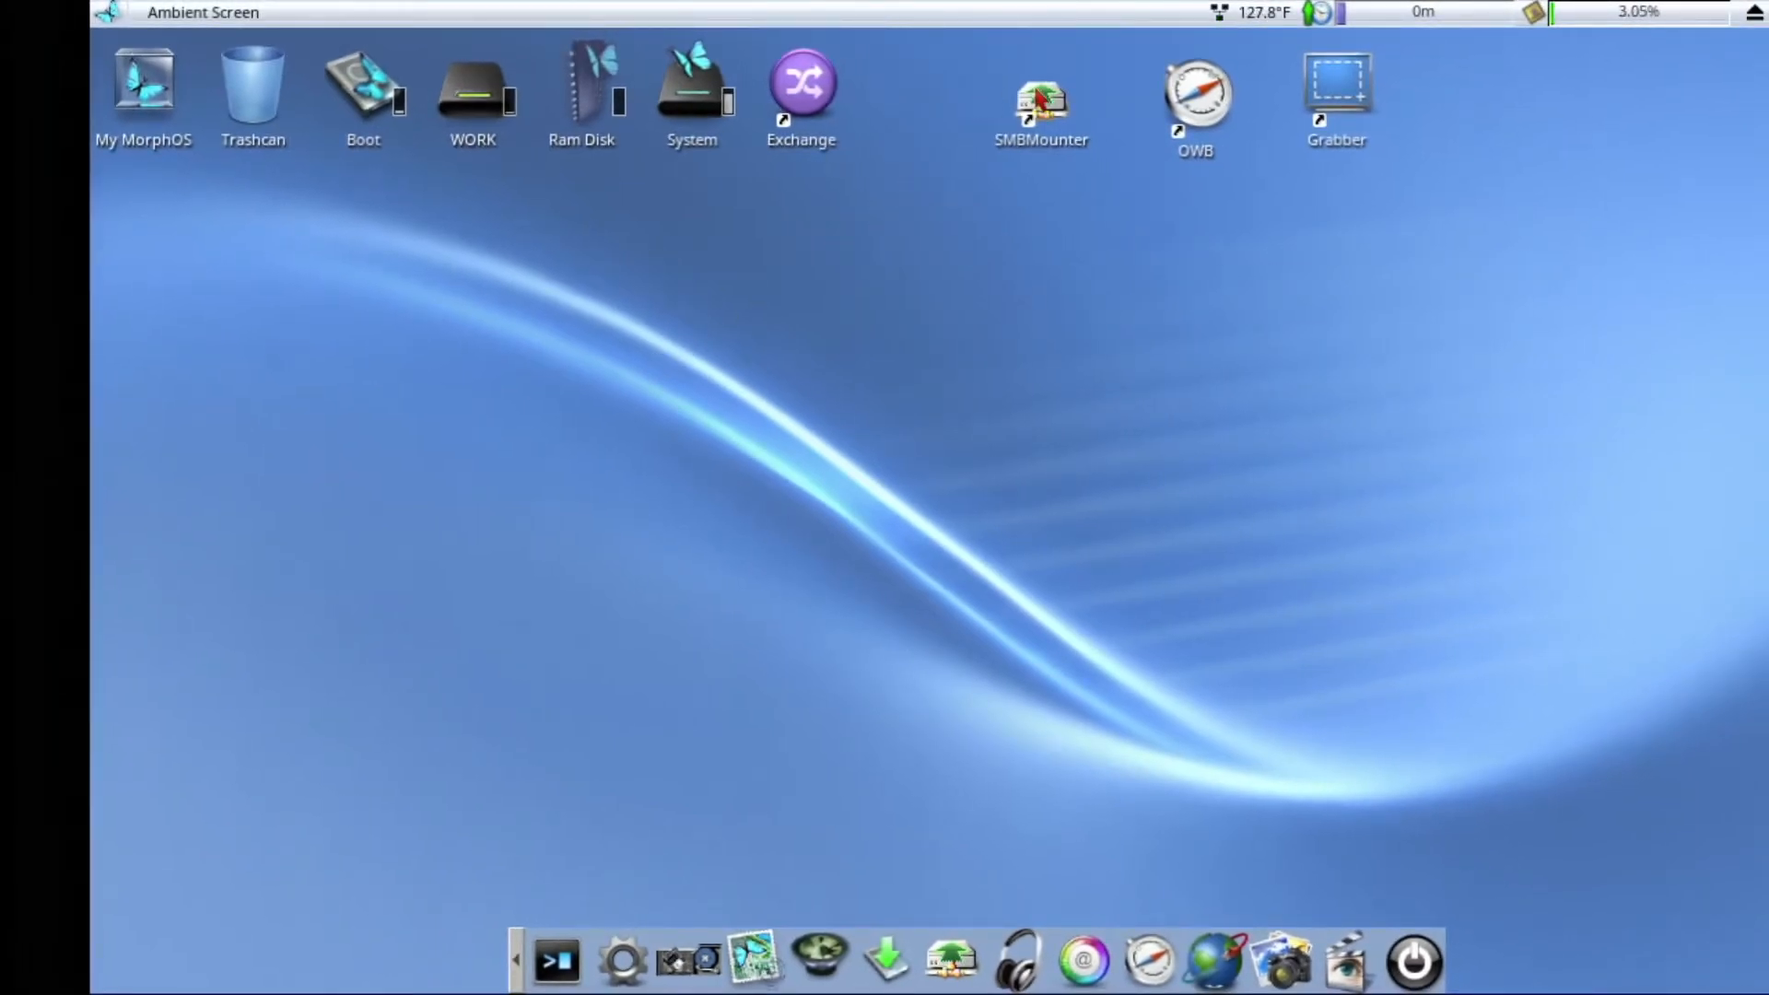
Step: Mount the saved MP3s share with SMBMounter and open the mp3s drive to view its files
double_click(1041, 100)
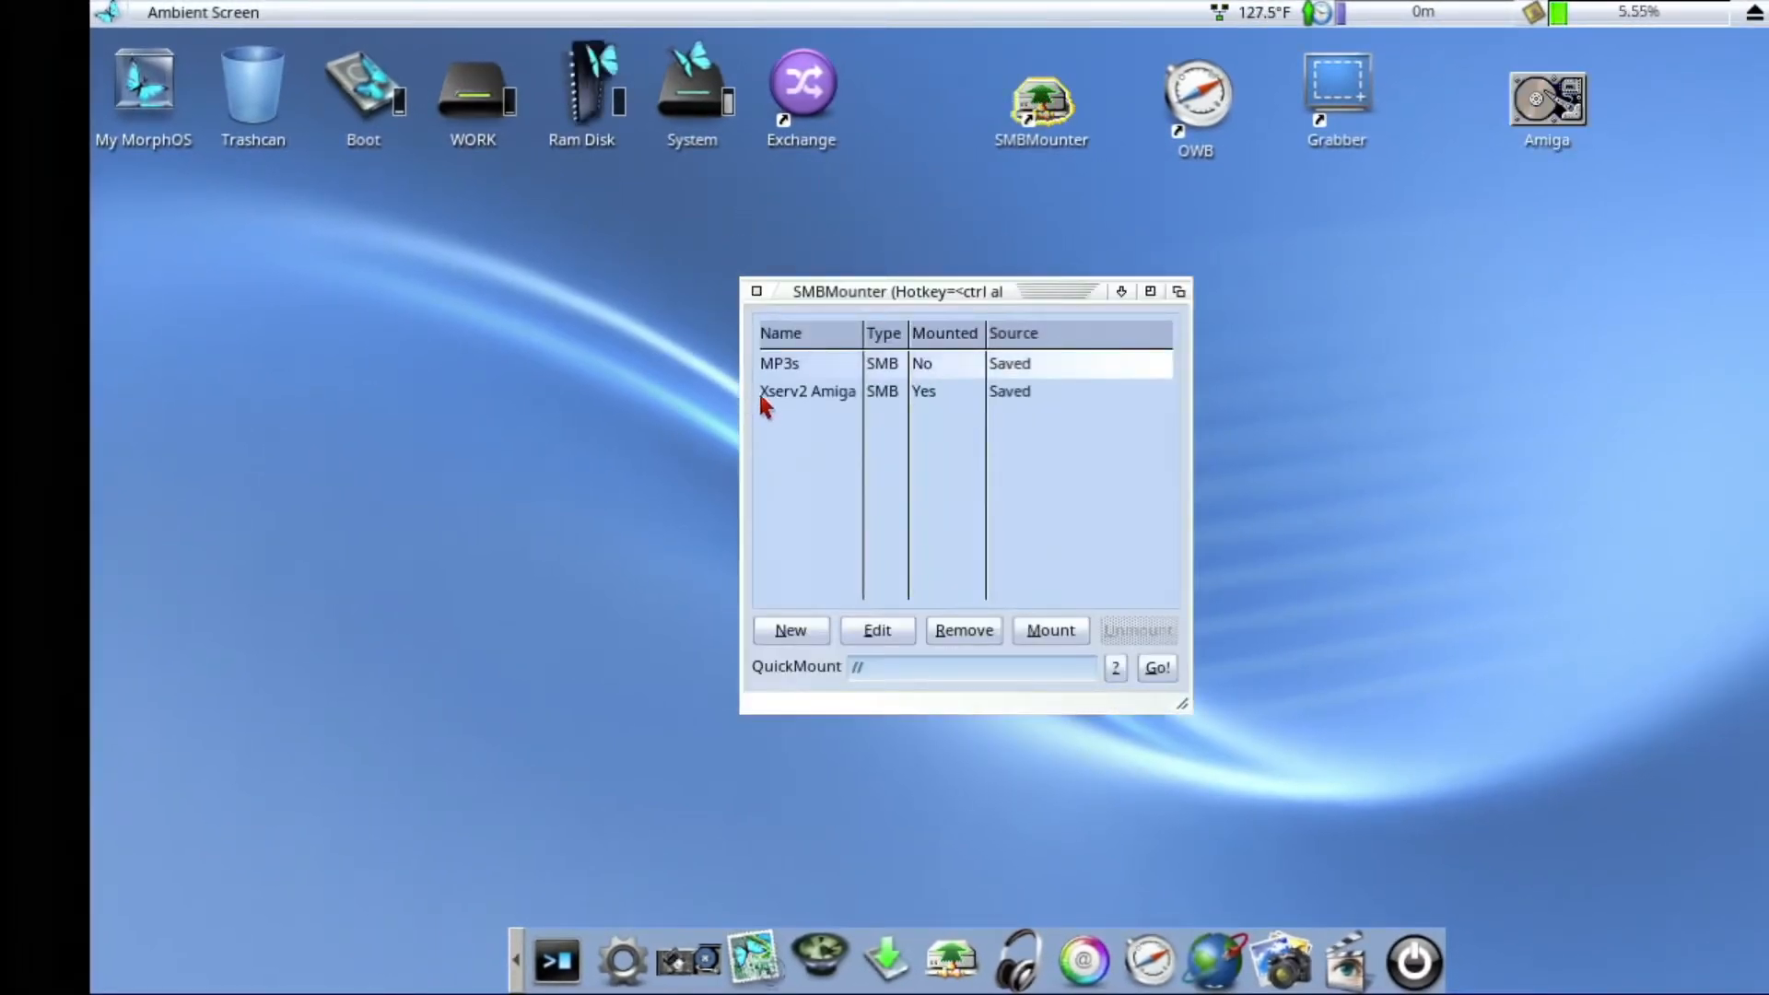
double_click(804, 364)
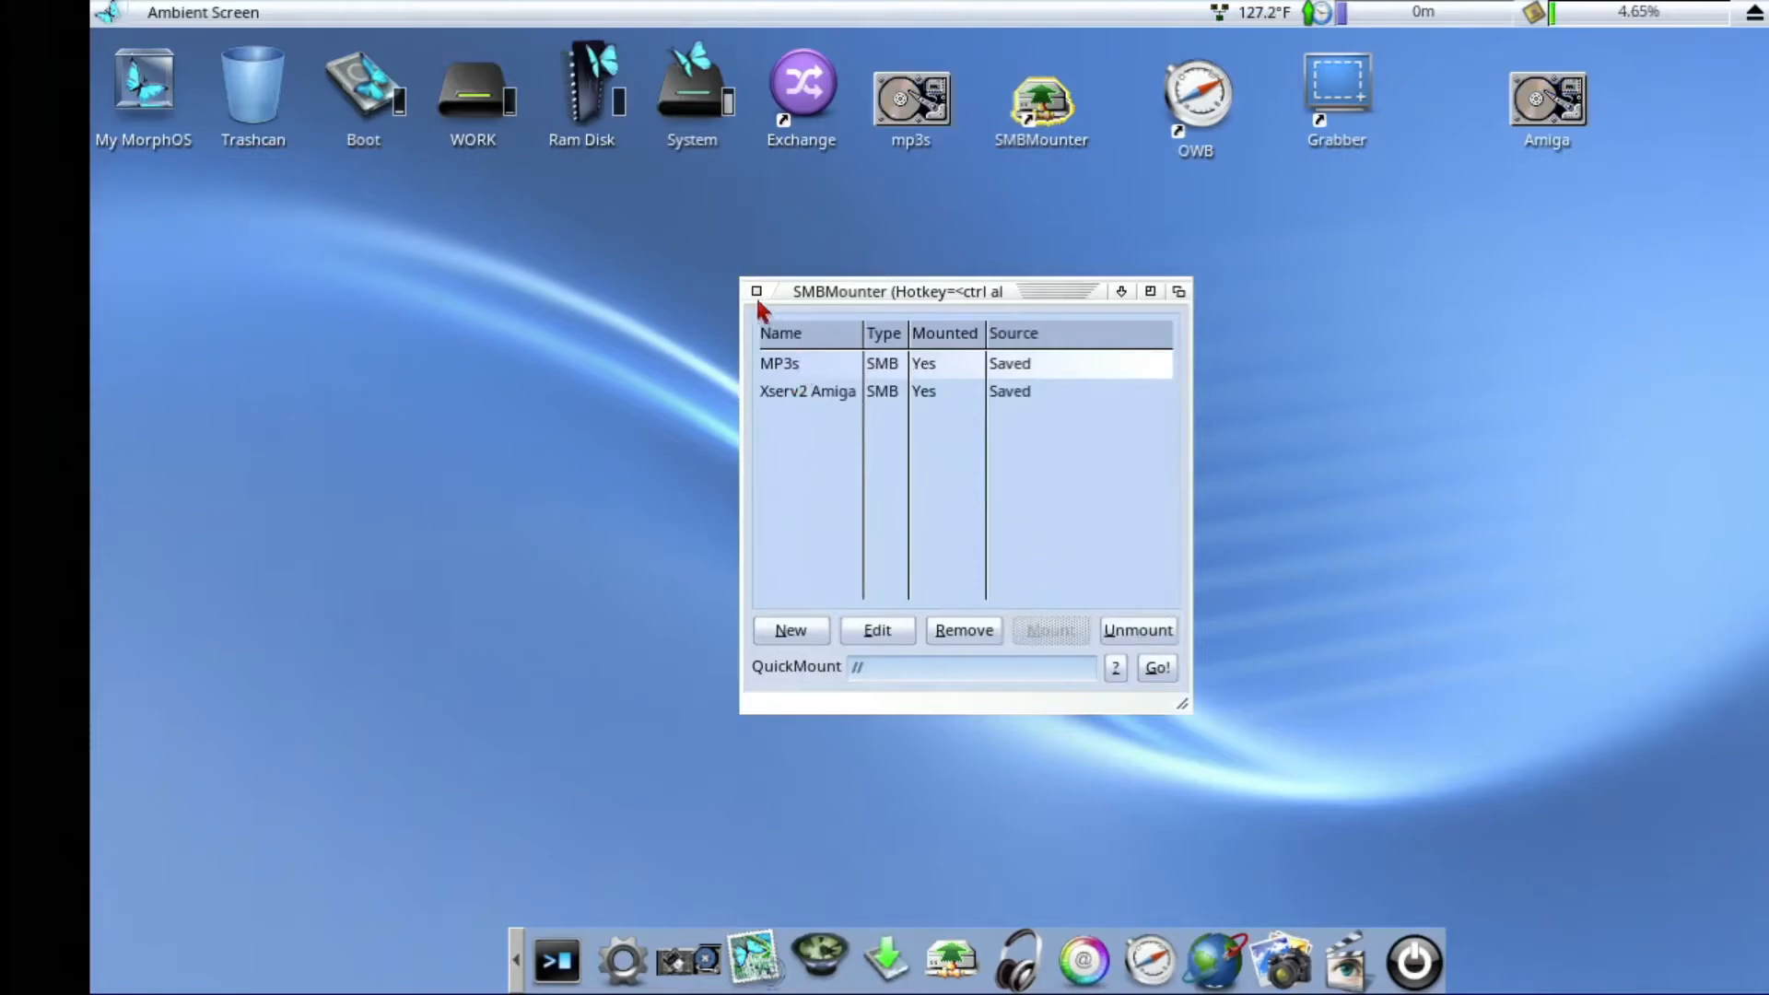
left_click(755, 293)
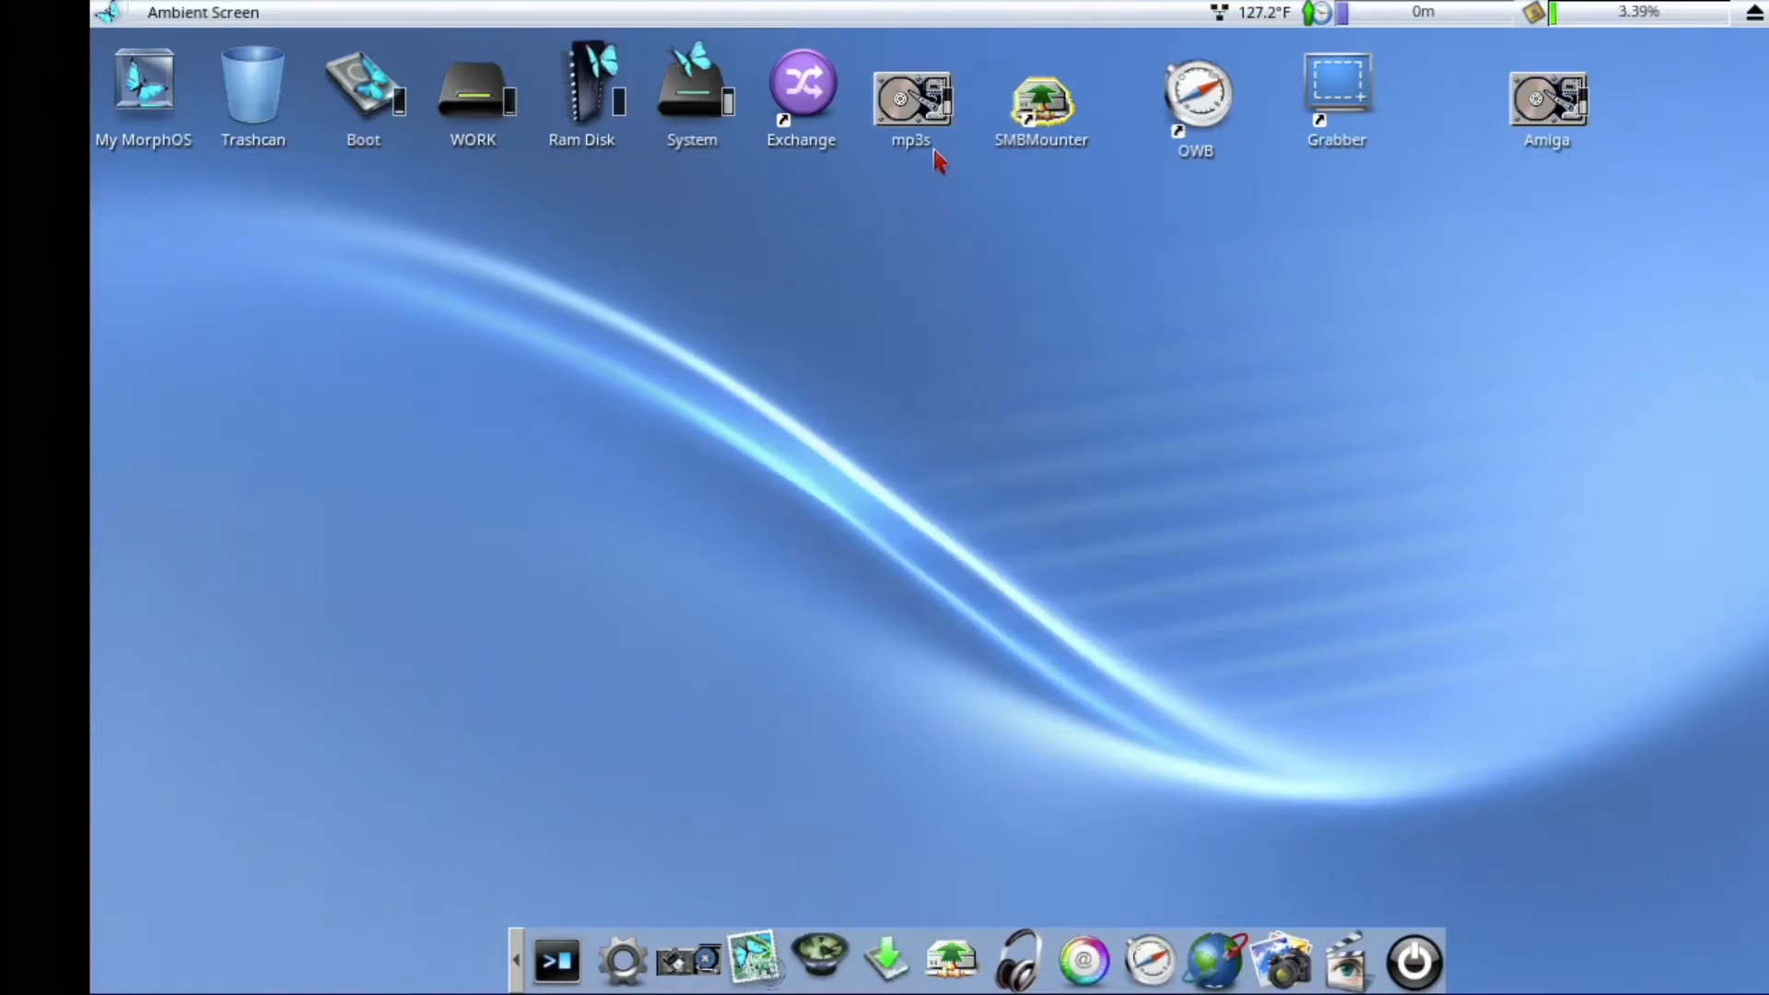
double_click(939, 113)
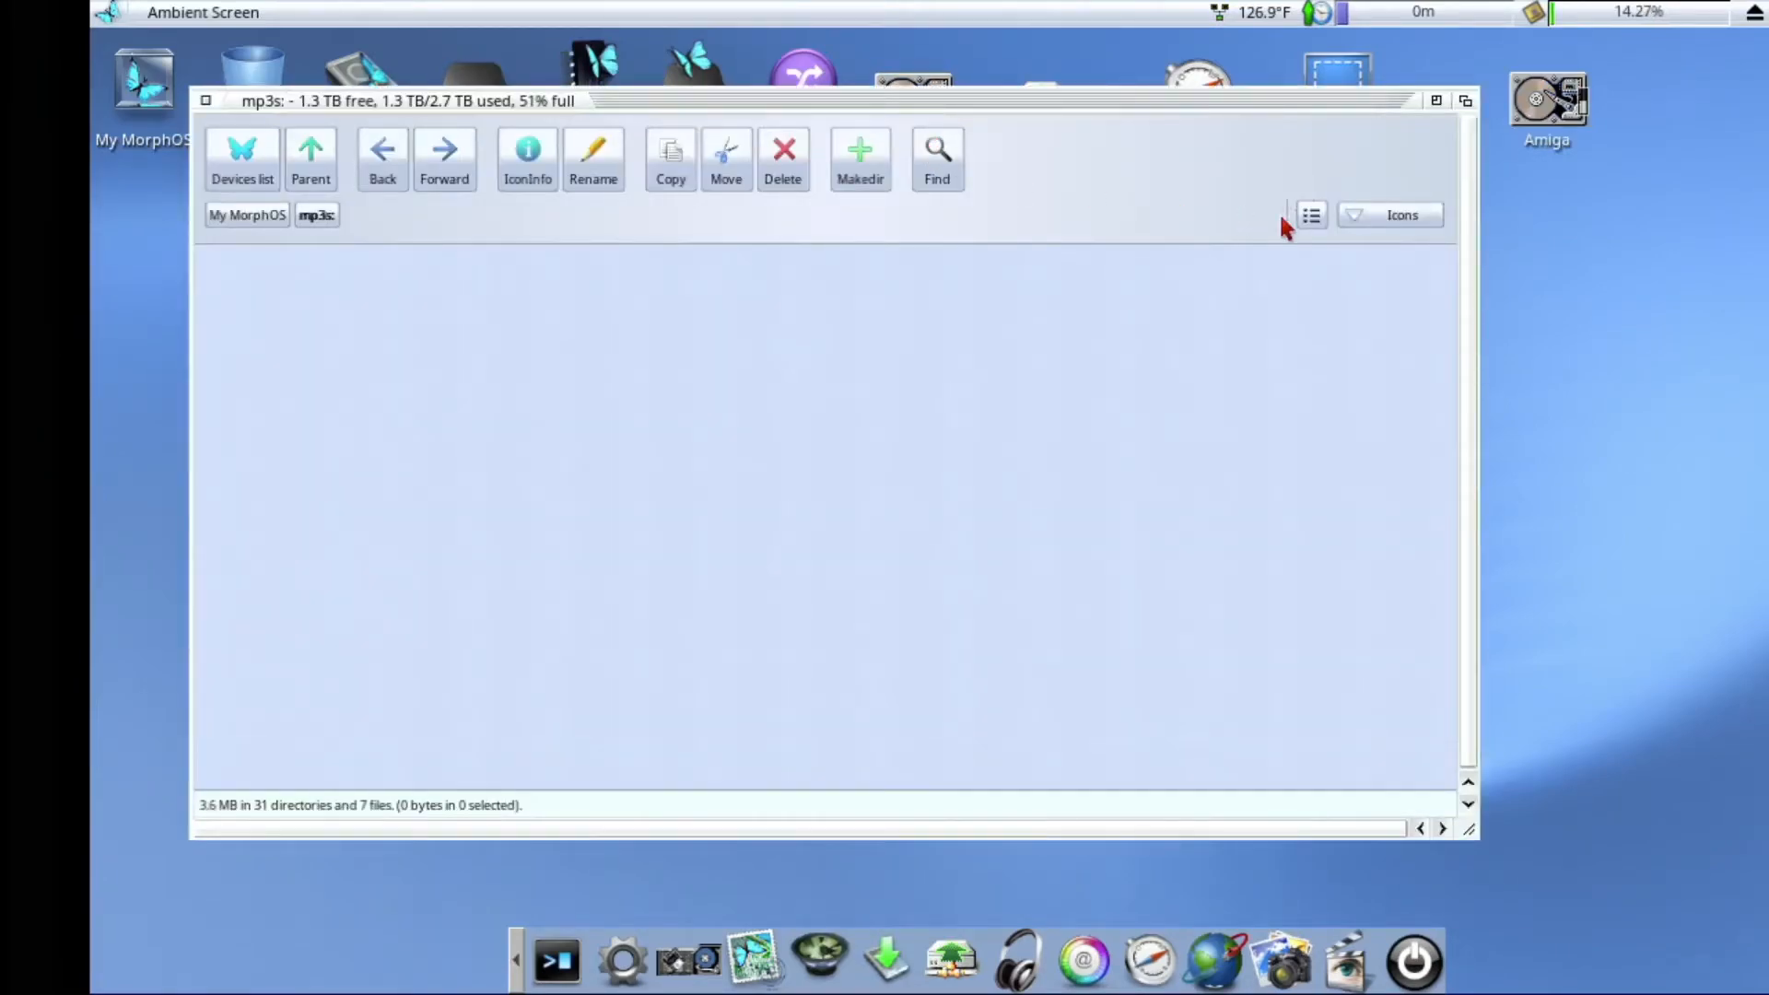
left_click(1312, 216)
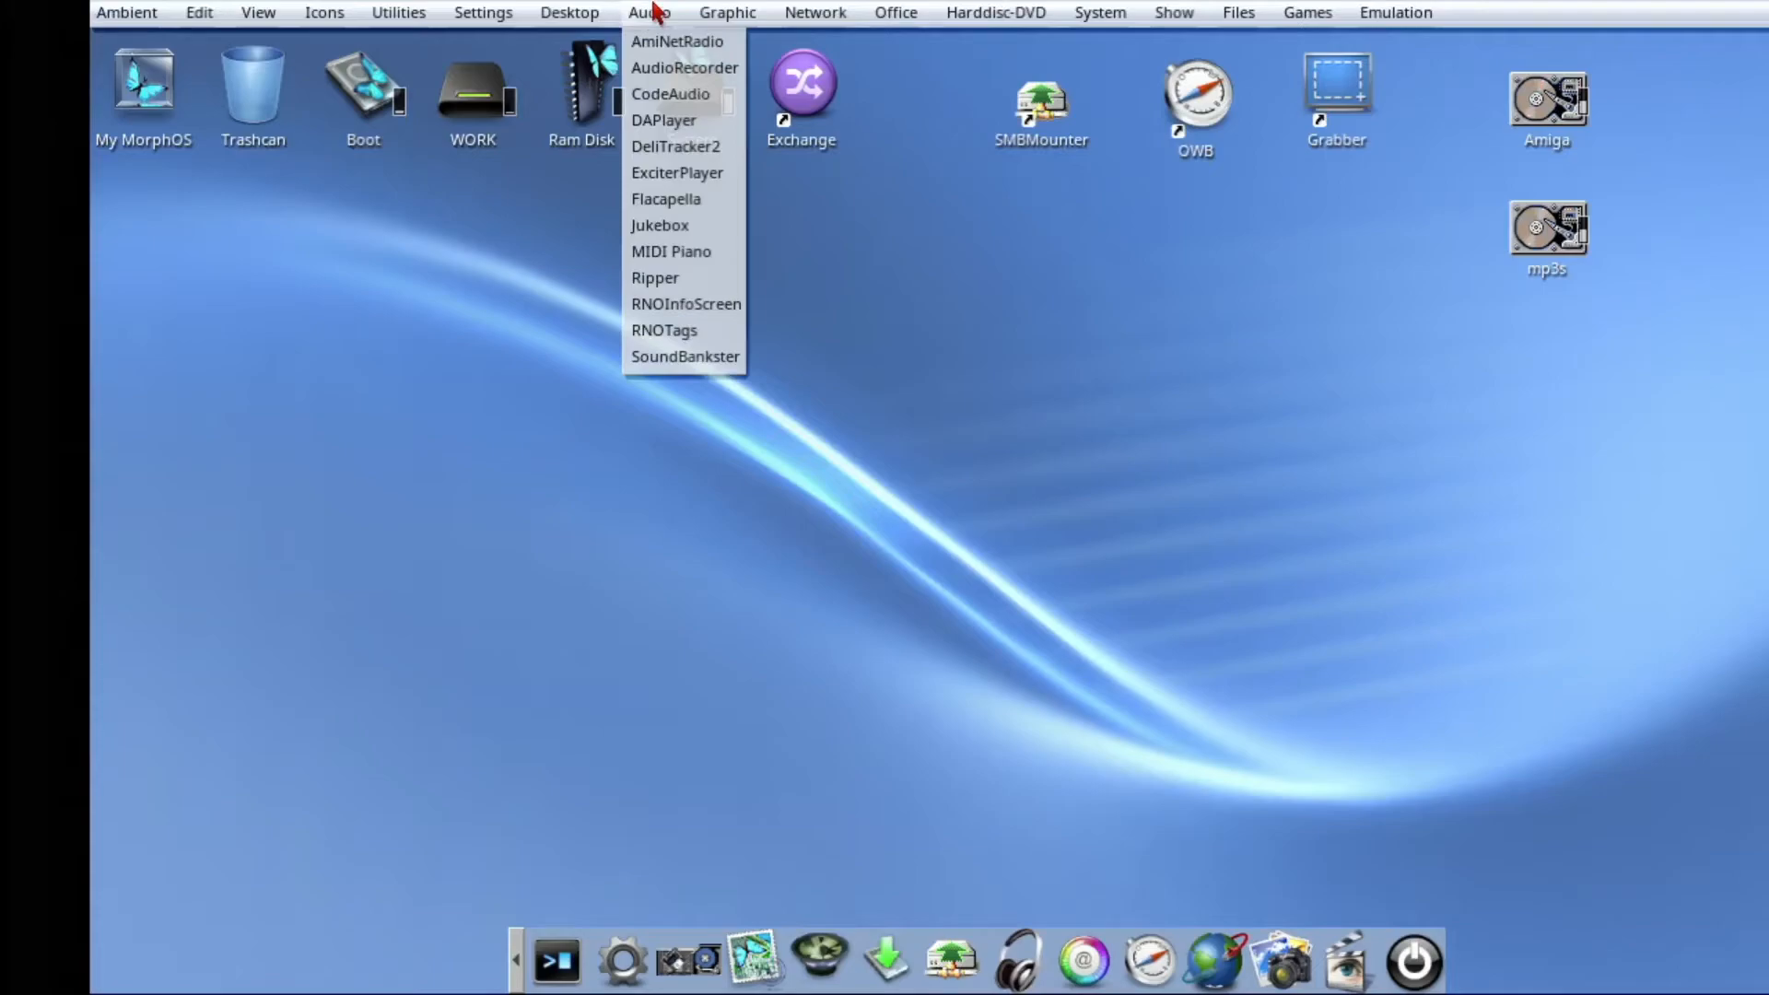
mouse_move(715, 8)
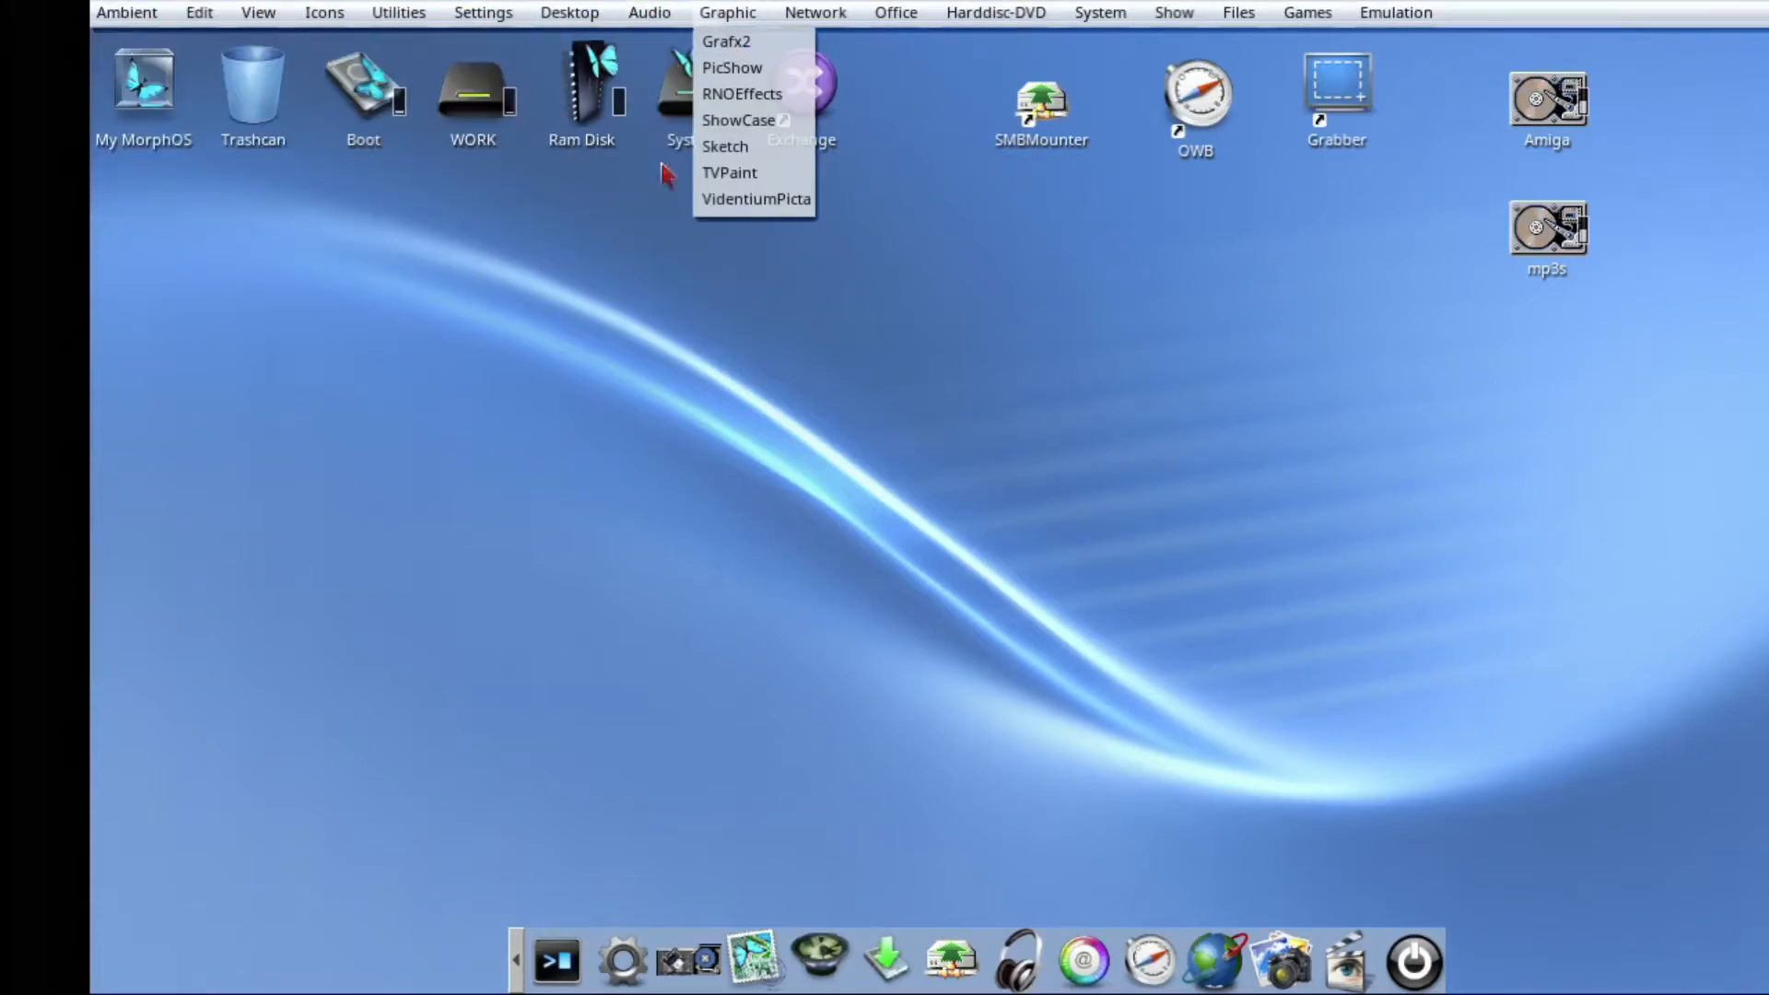
right_click(553, 369)
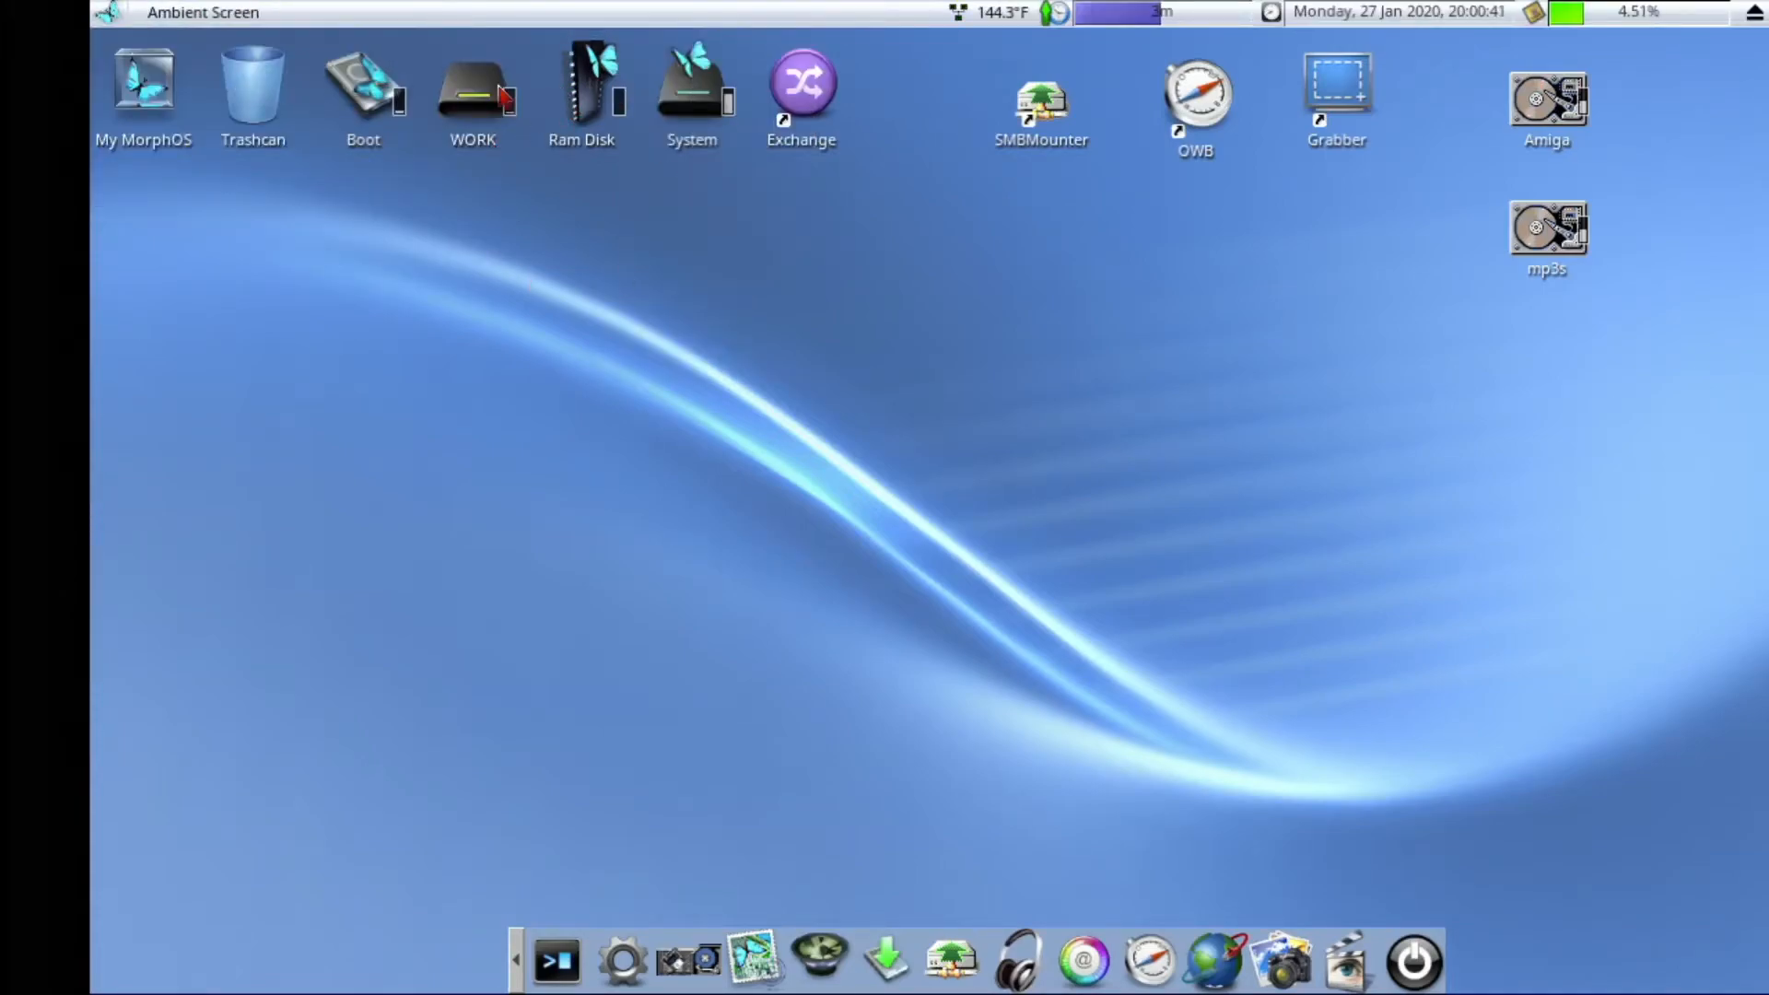
Step: Open the Applications_ext drawer on the System volume and launch Grunch
double_click(705, 93)
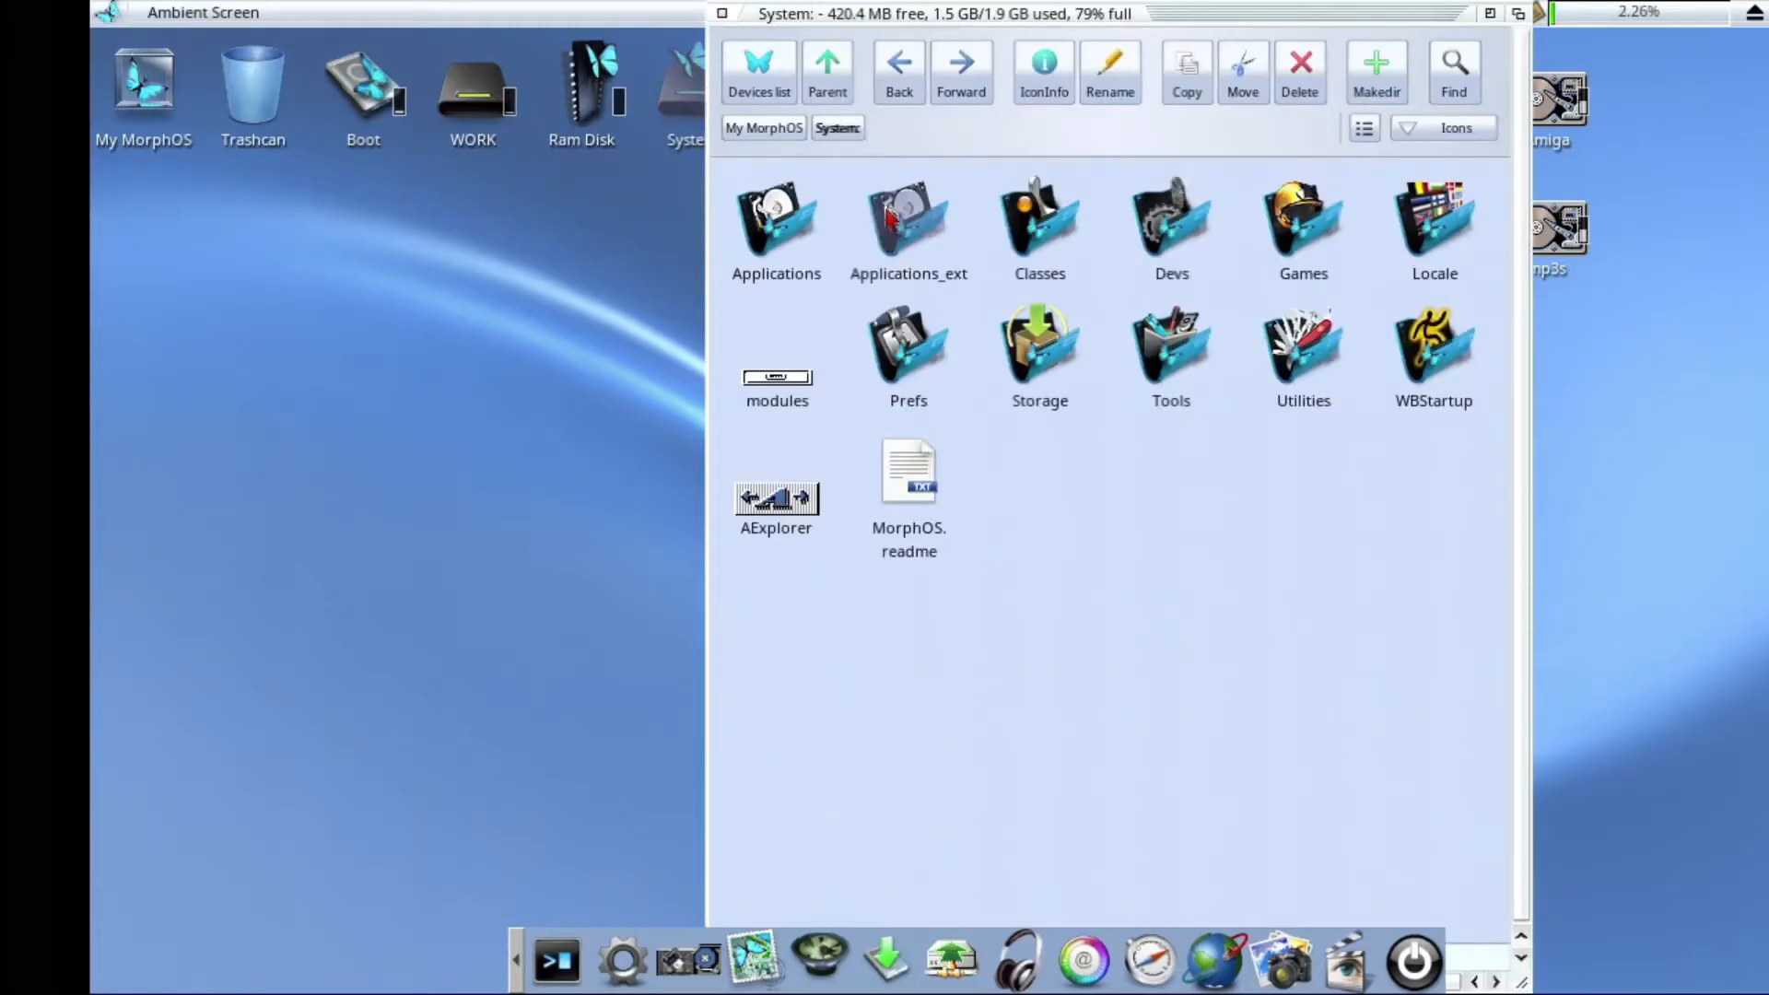
double_click(892, 219)
key("super+m")
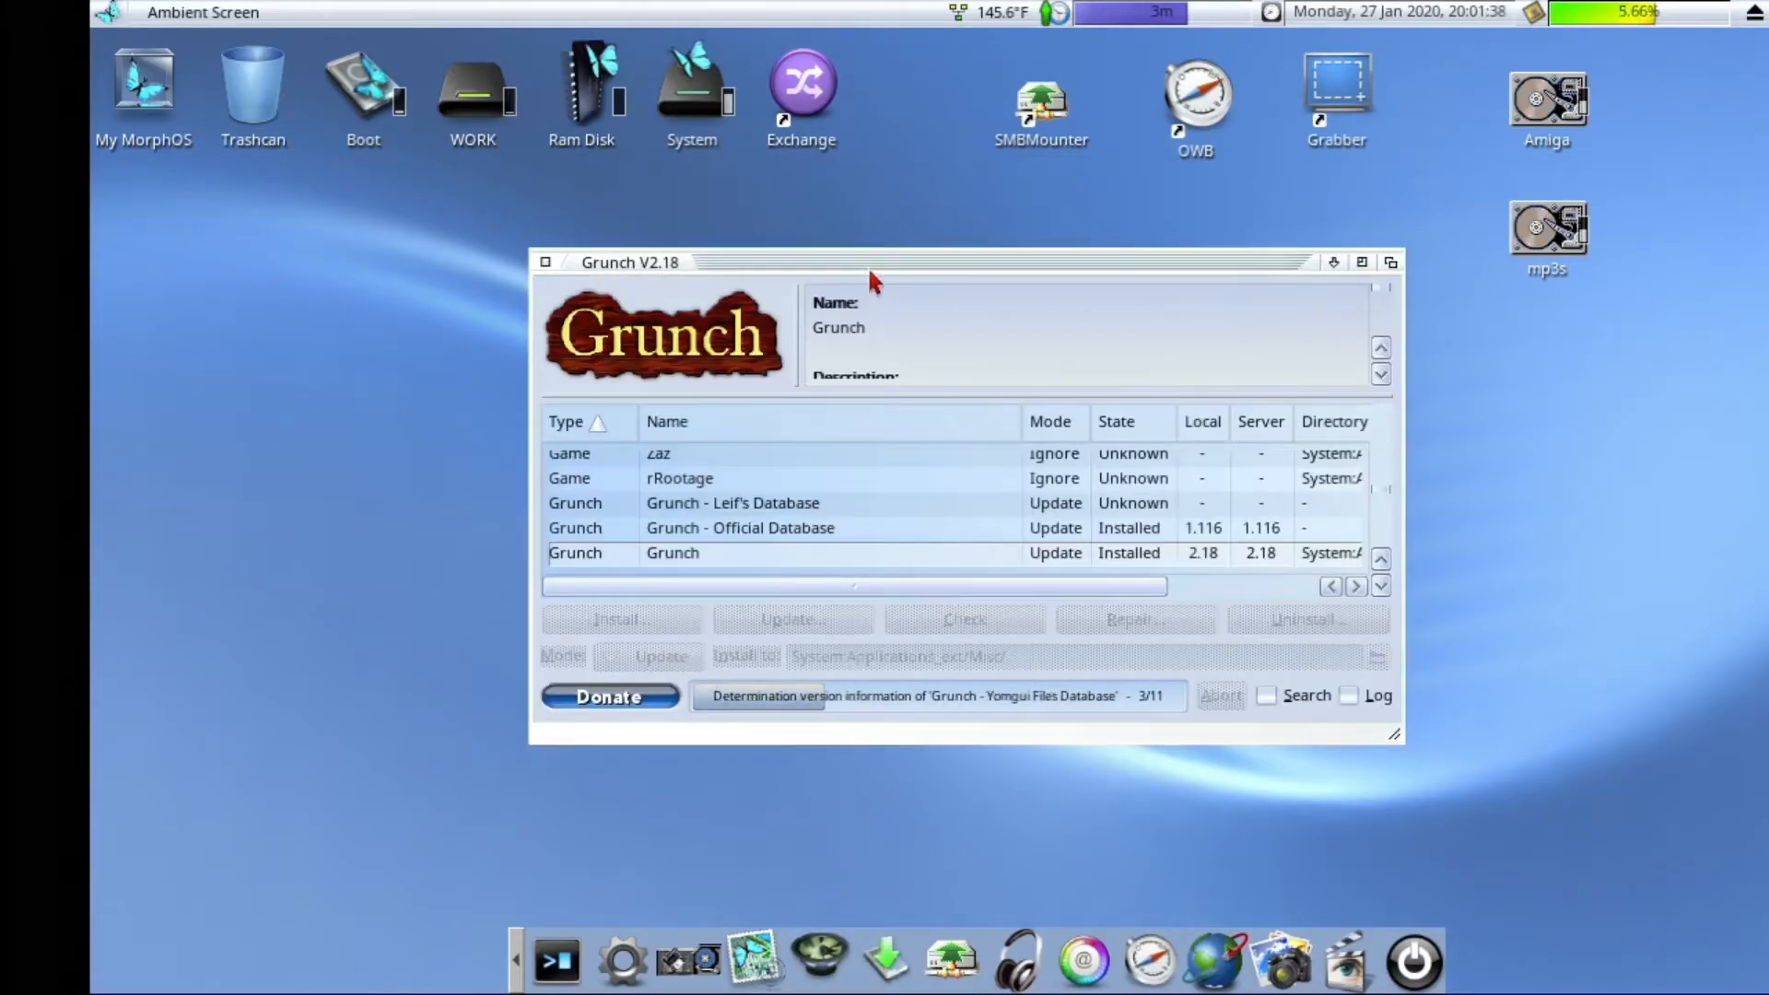
Step: Move the Grunch window toward the upper-left corner of the desktop and enlarge it to show more of the package list
left_click_drag(873, 261, 654, 150)
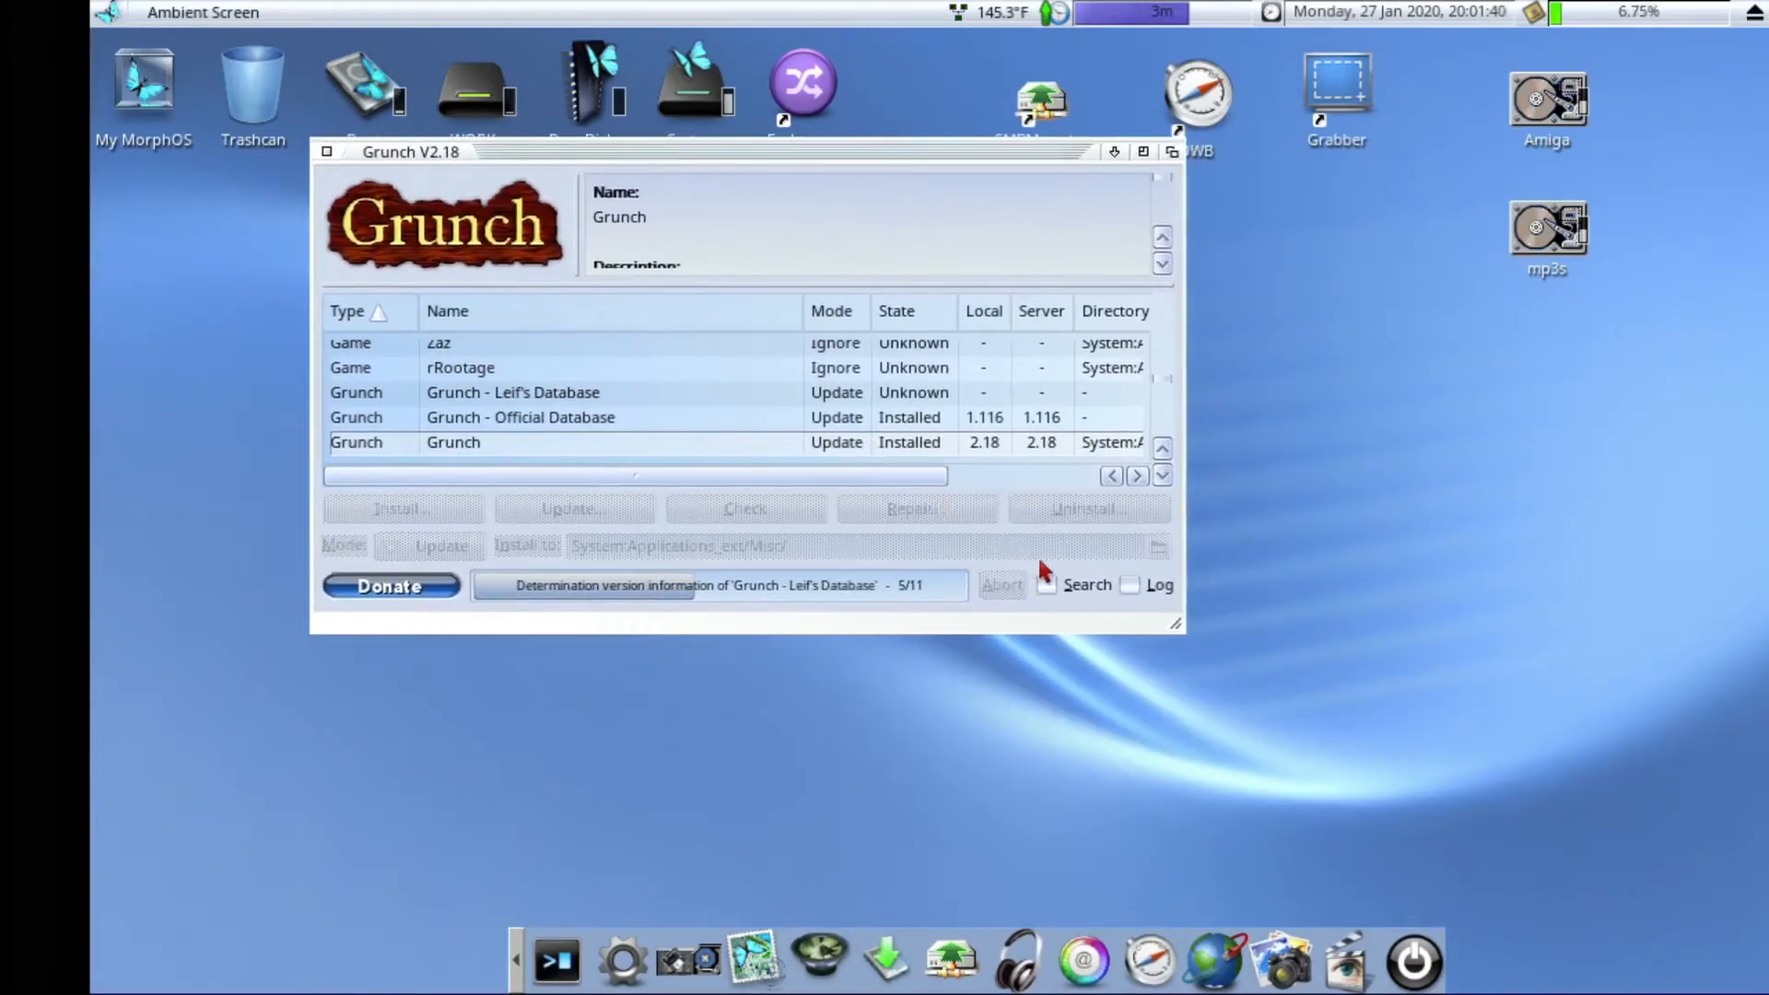
left_click_drag(1170, 628, 1620, 870)
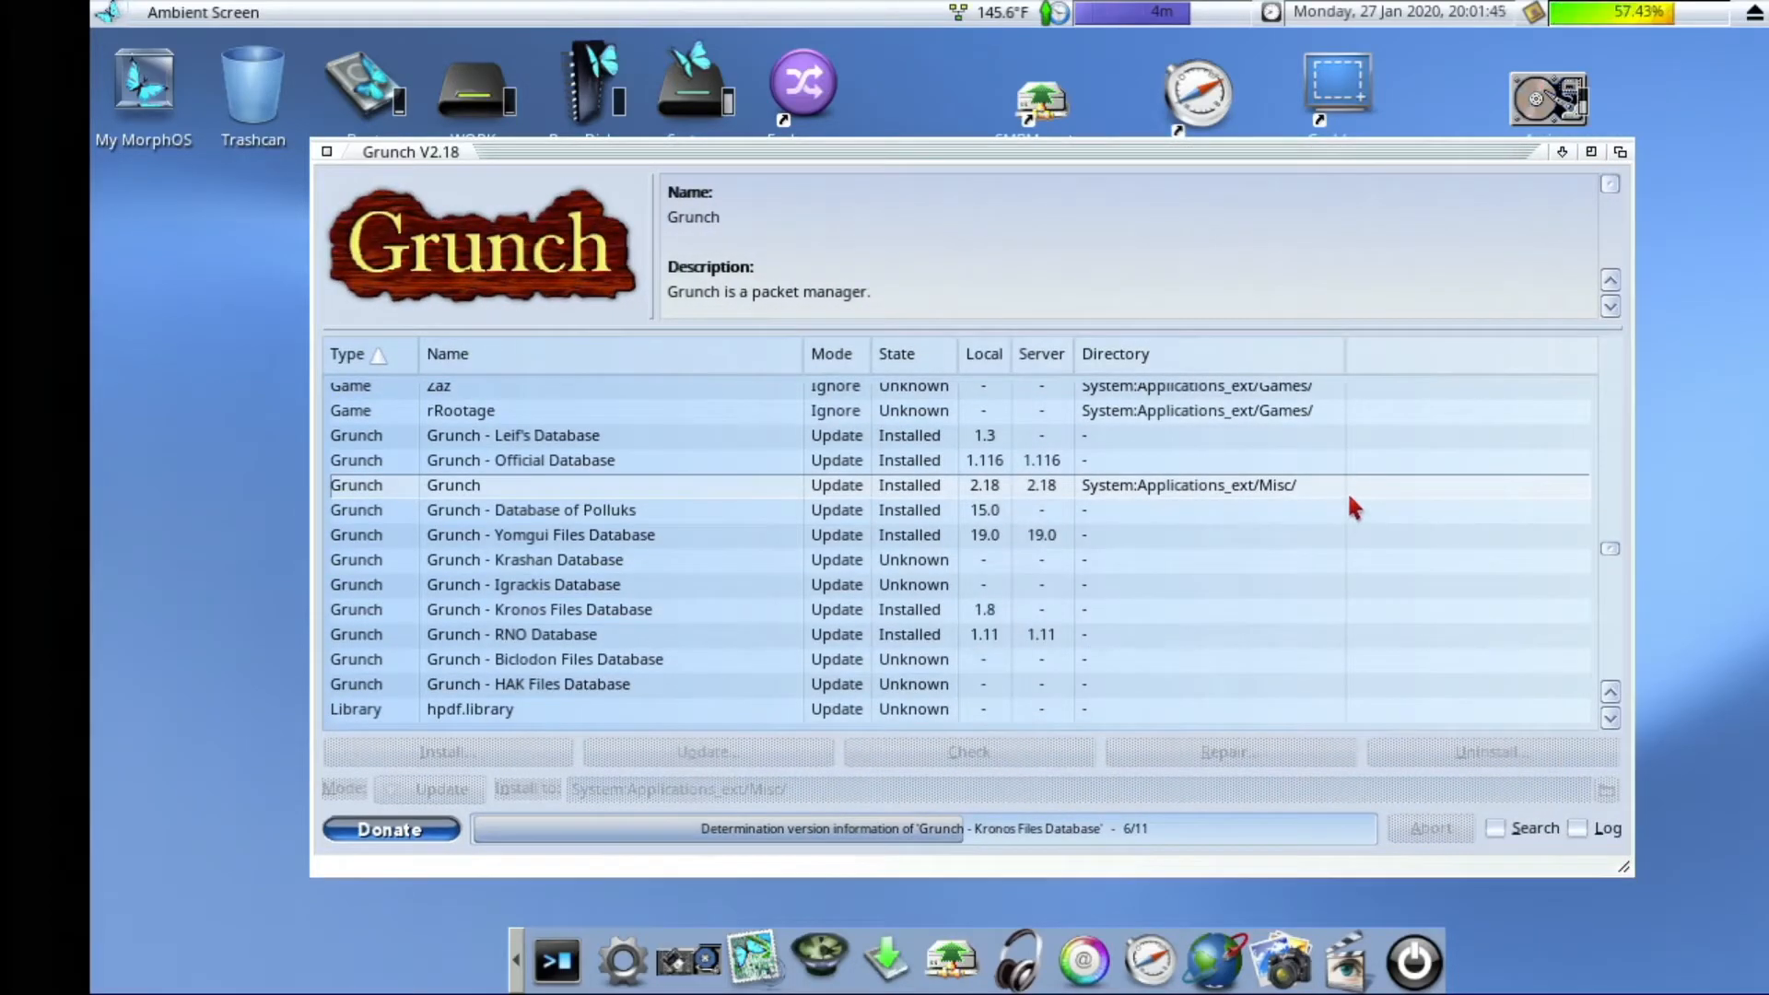
left_click_drag(857, 159, 676, 46)
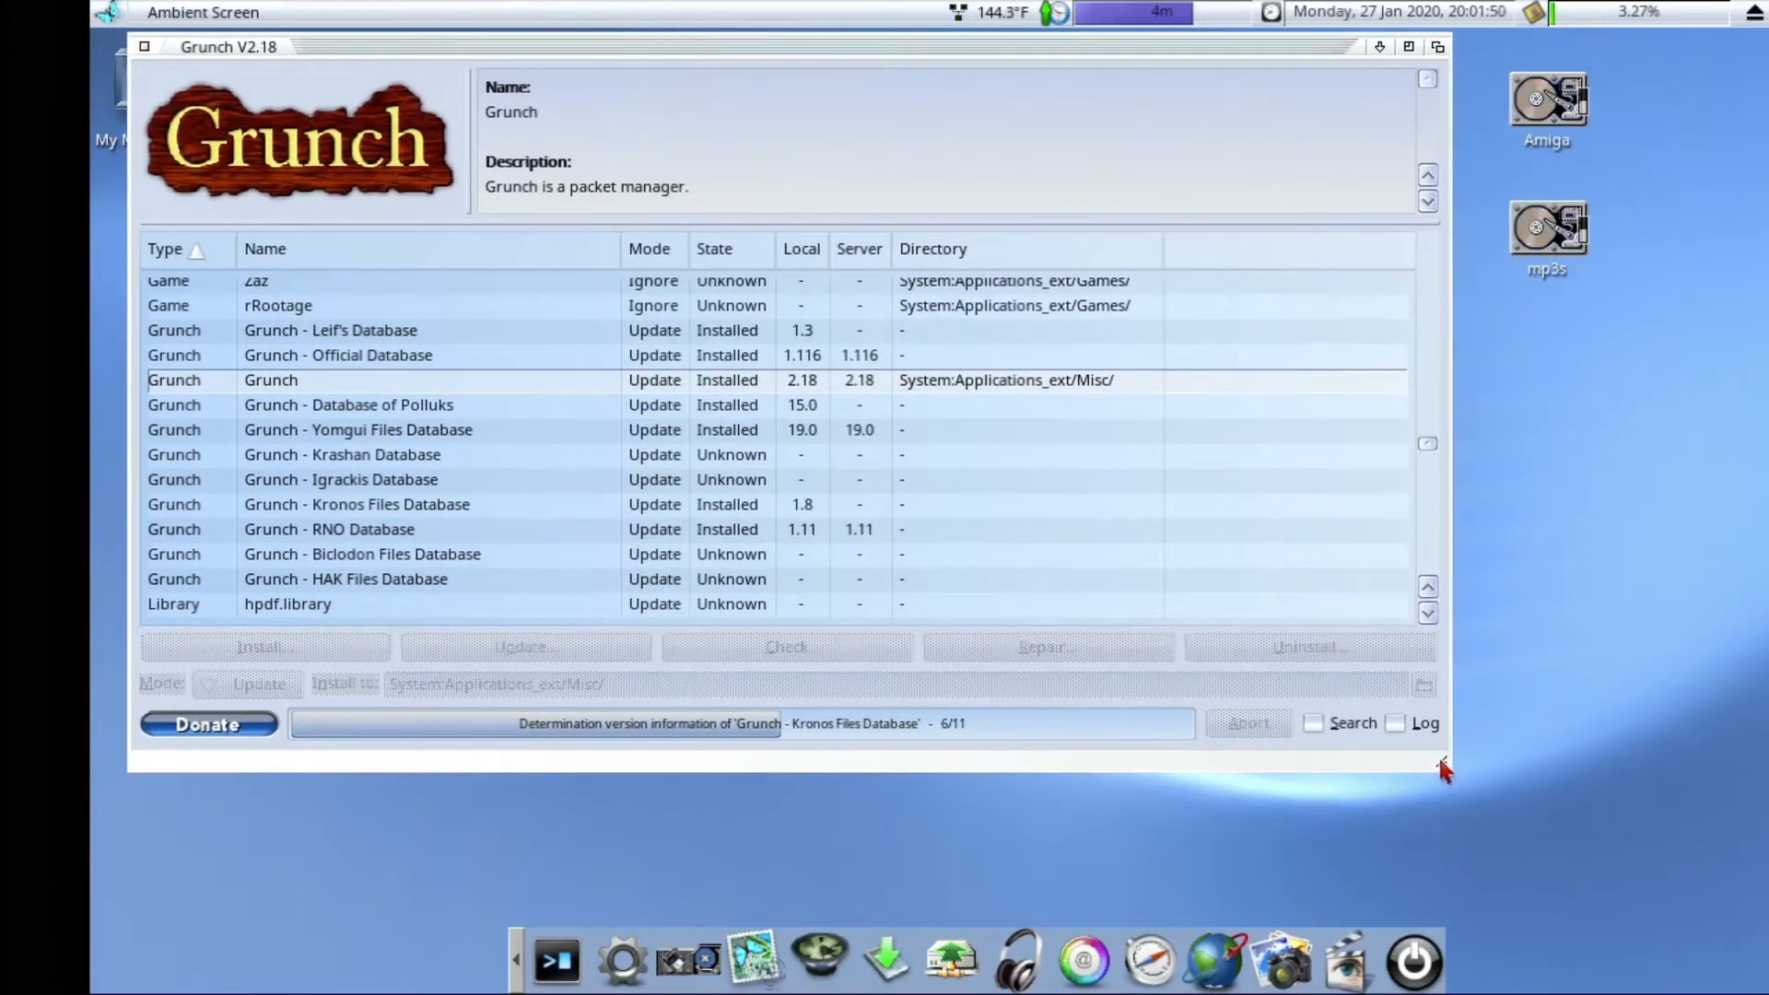
left_click_drag(1442, 763, 1699, 896)
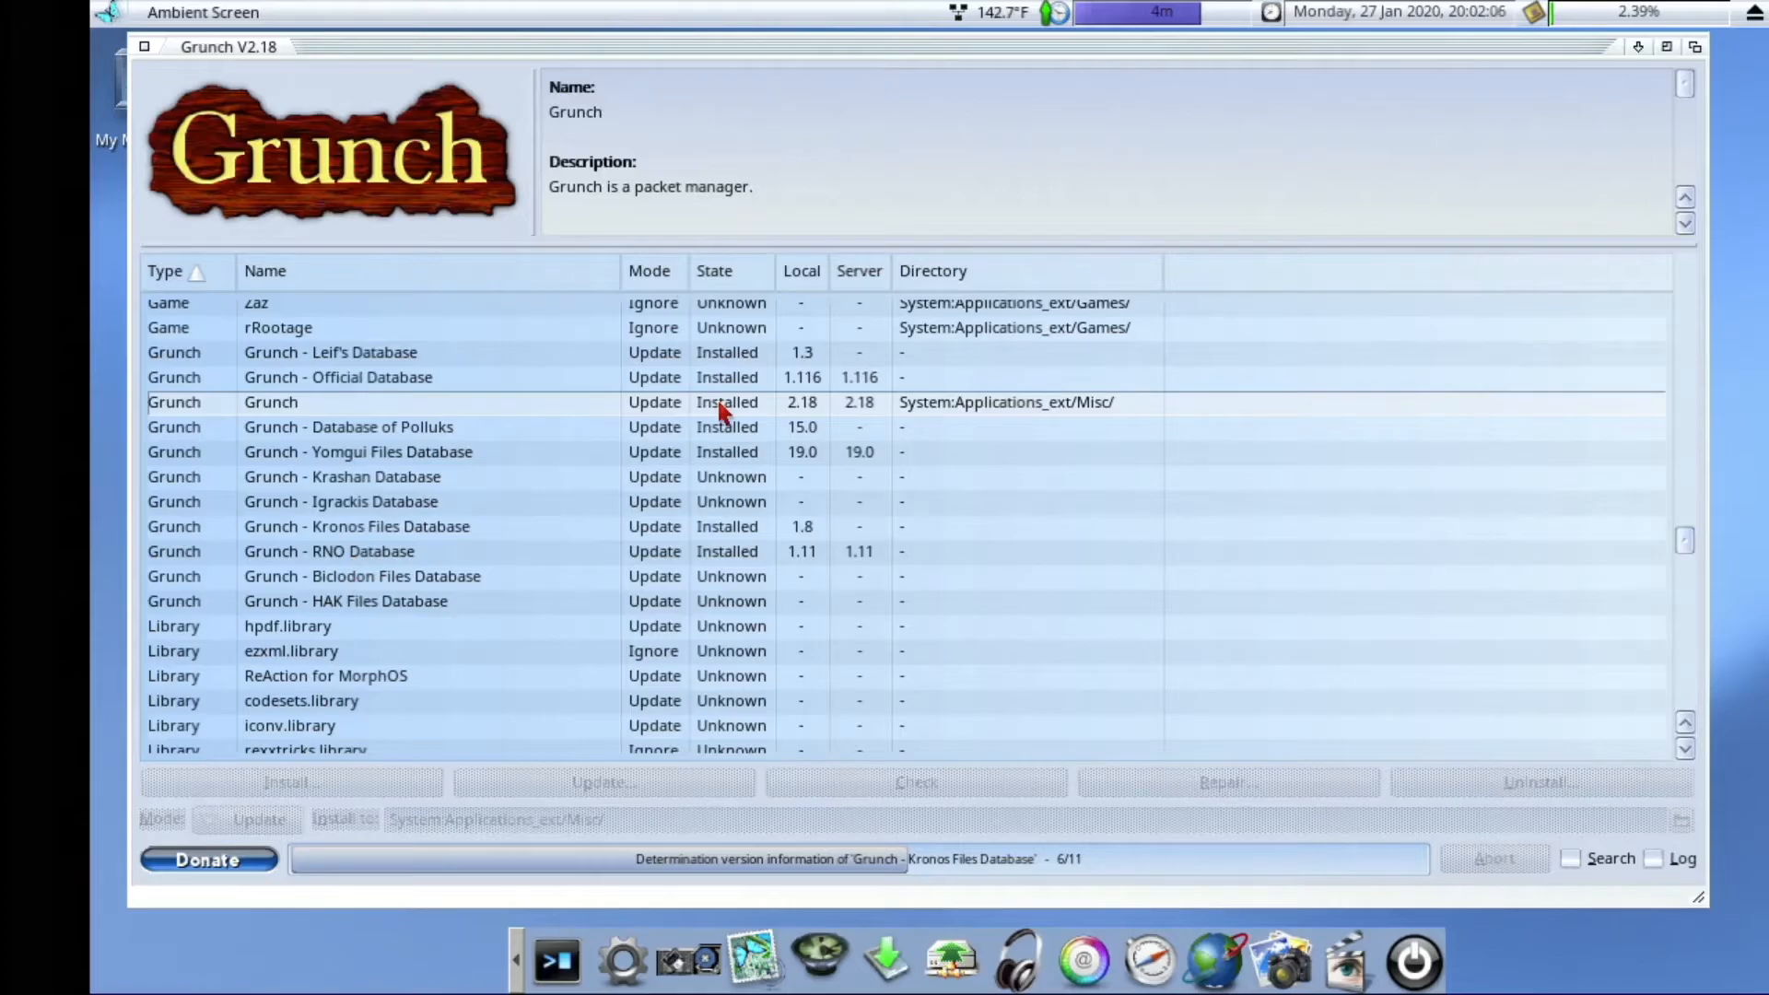
Step: View the package descriptions of Grunch - Igrackis Database, Sudominator, RNOComics and Rival
left_click(355, 506)
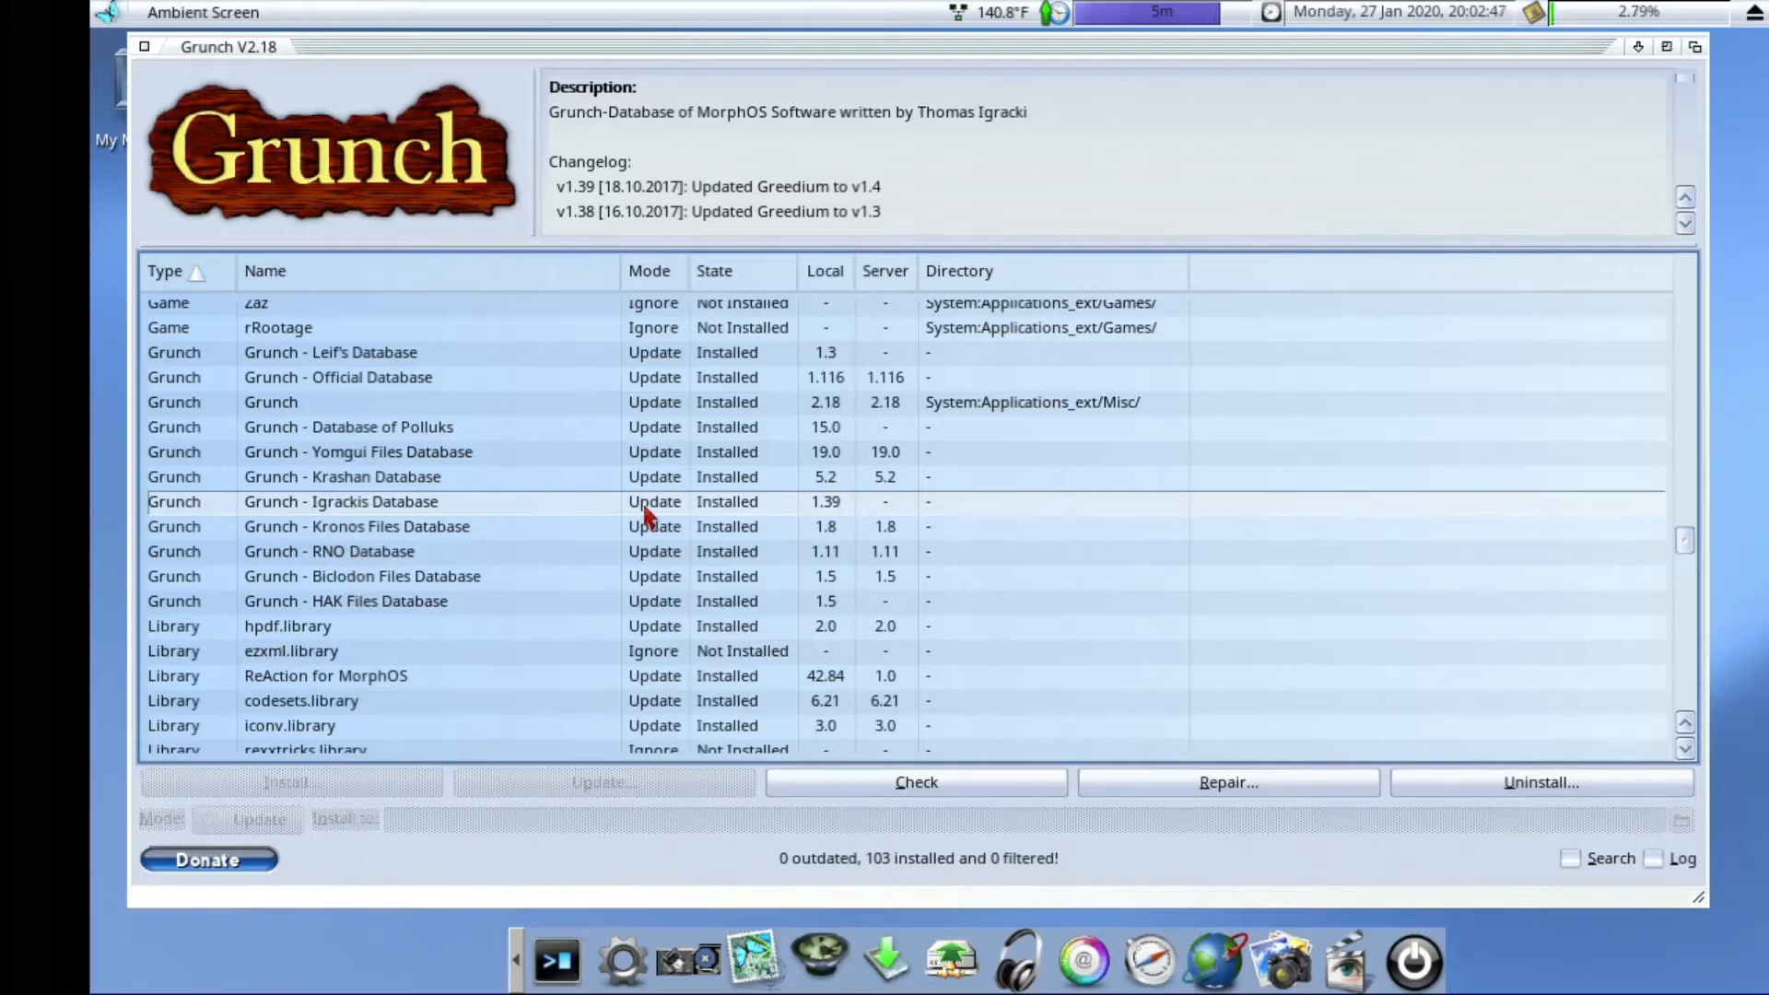
scroll(648, 565, "up", 10)
scroll(652, 590, "up", 15)
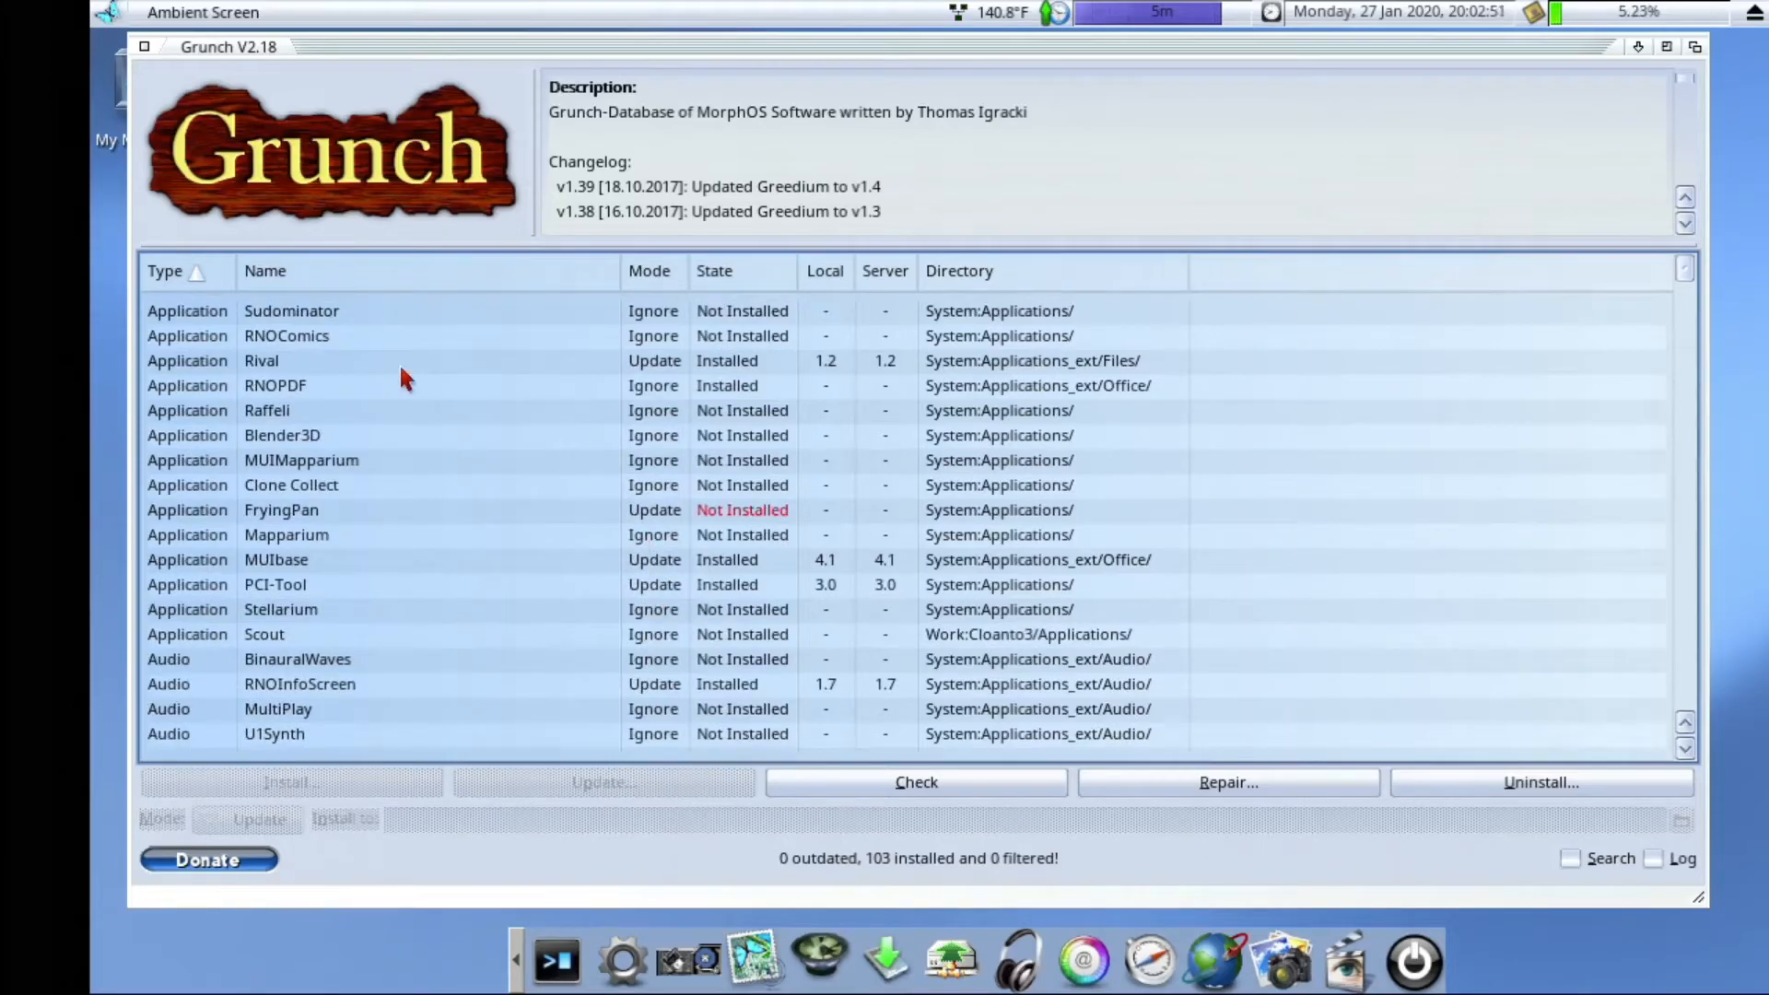
left_click(286, 306)
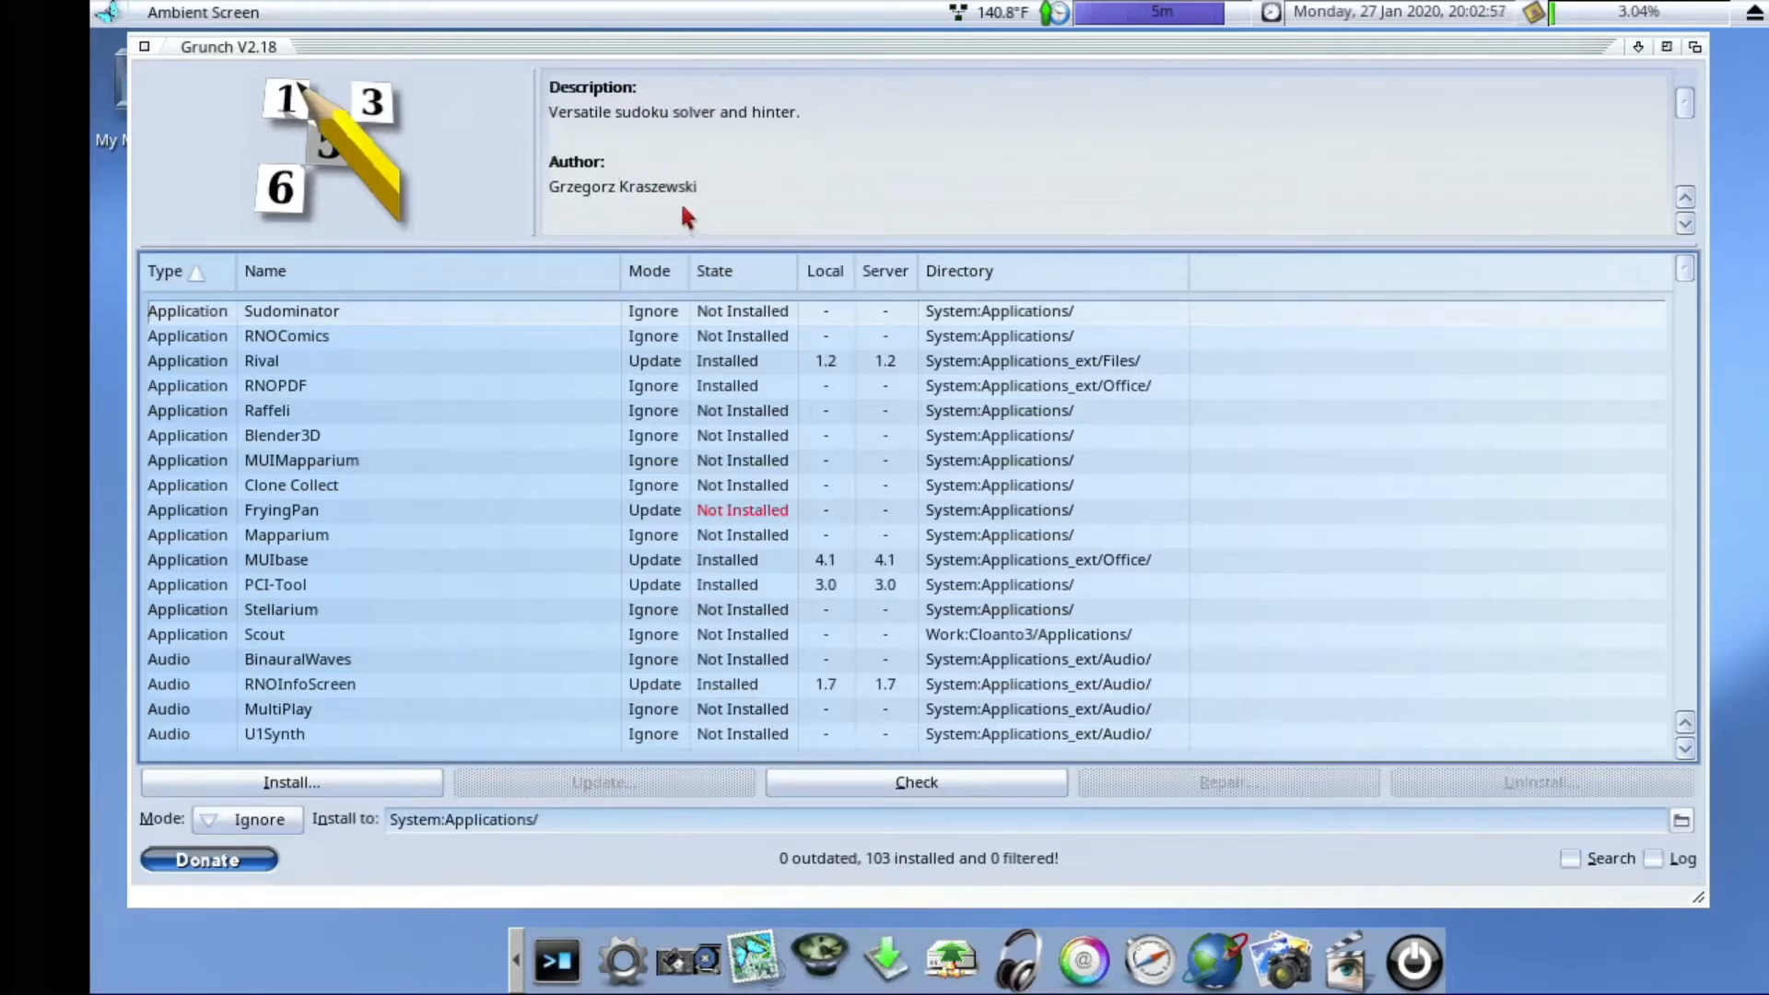
left_click(237, 337)
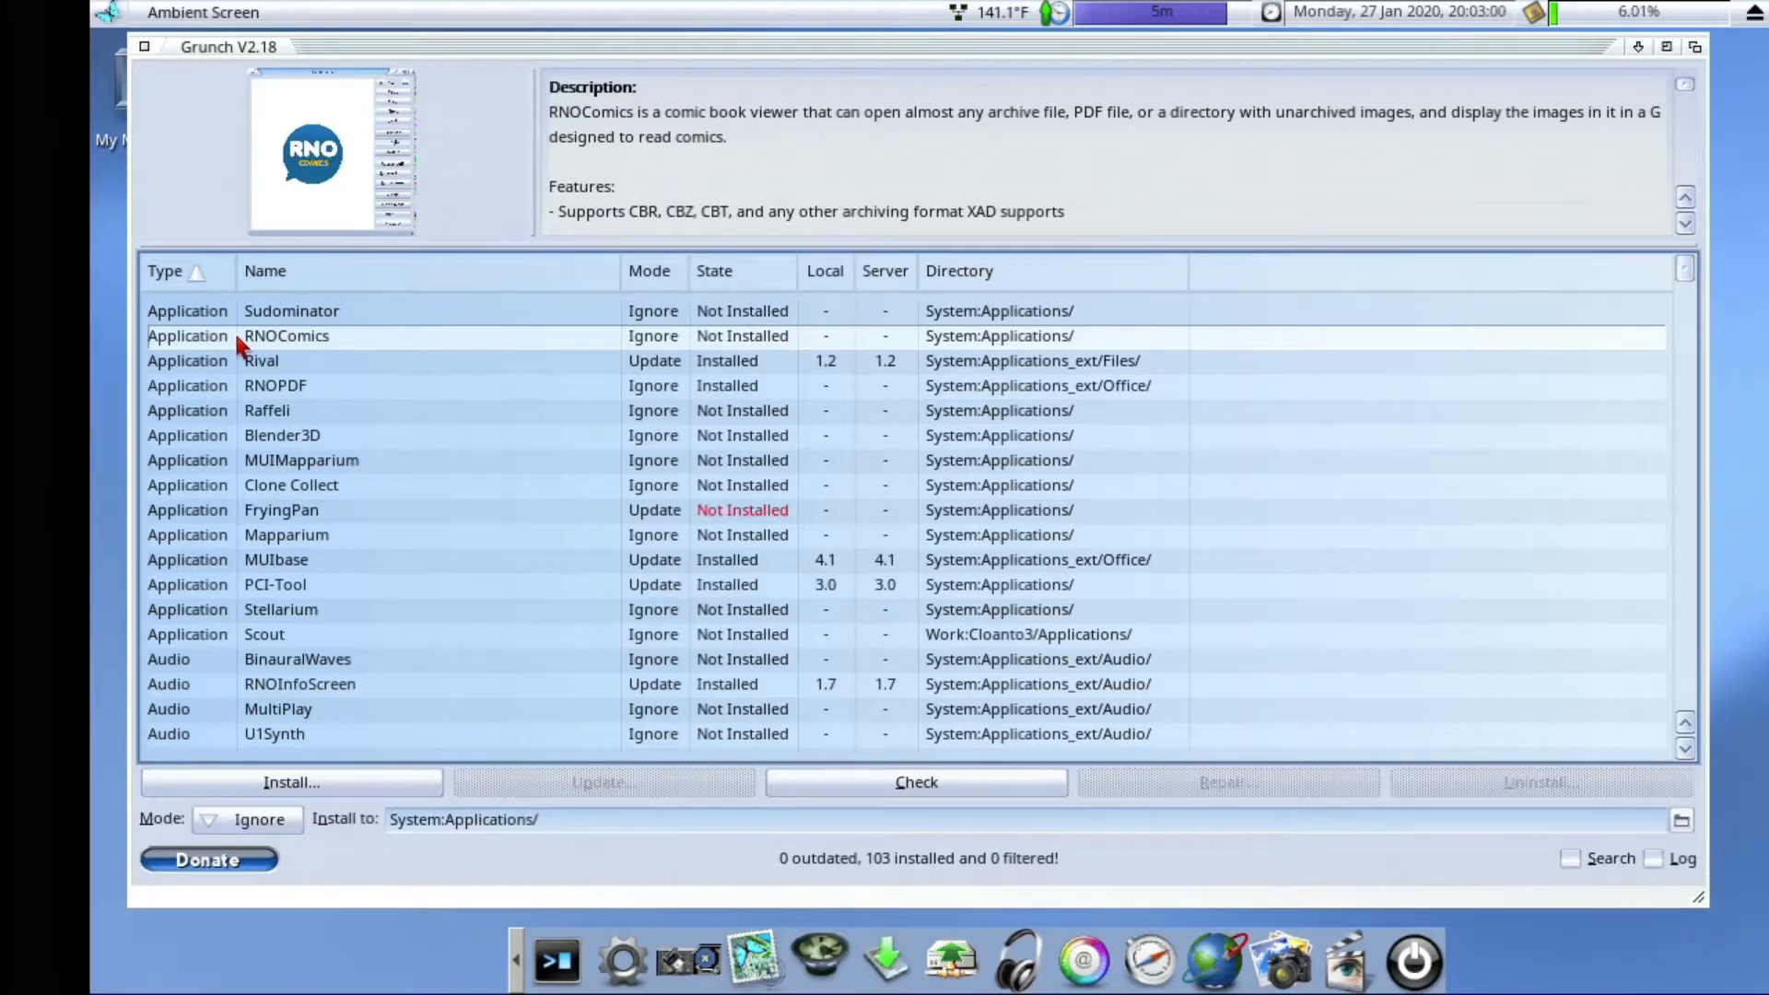
left_click(330, 367)
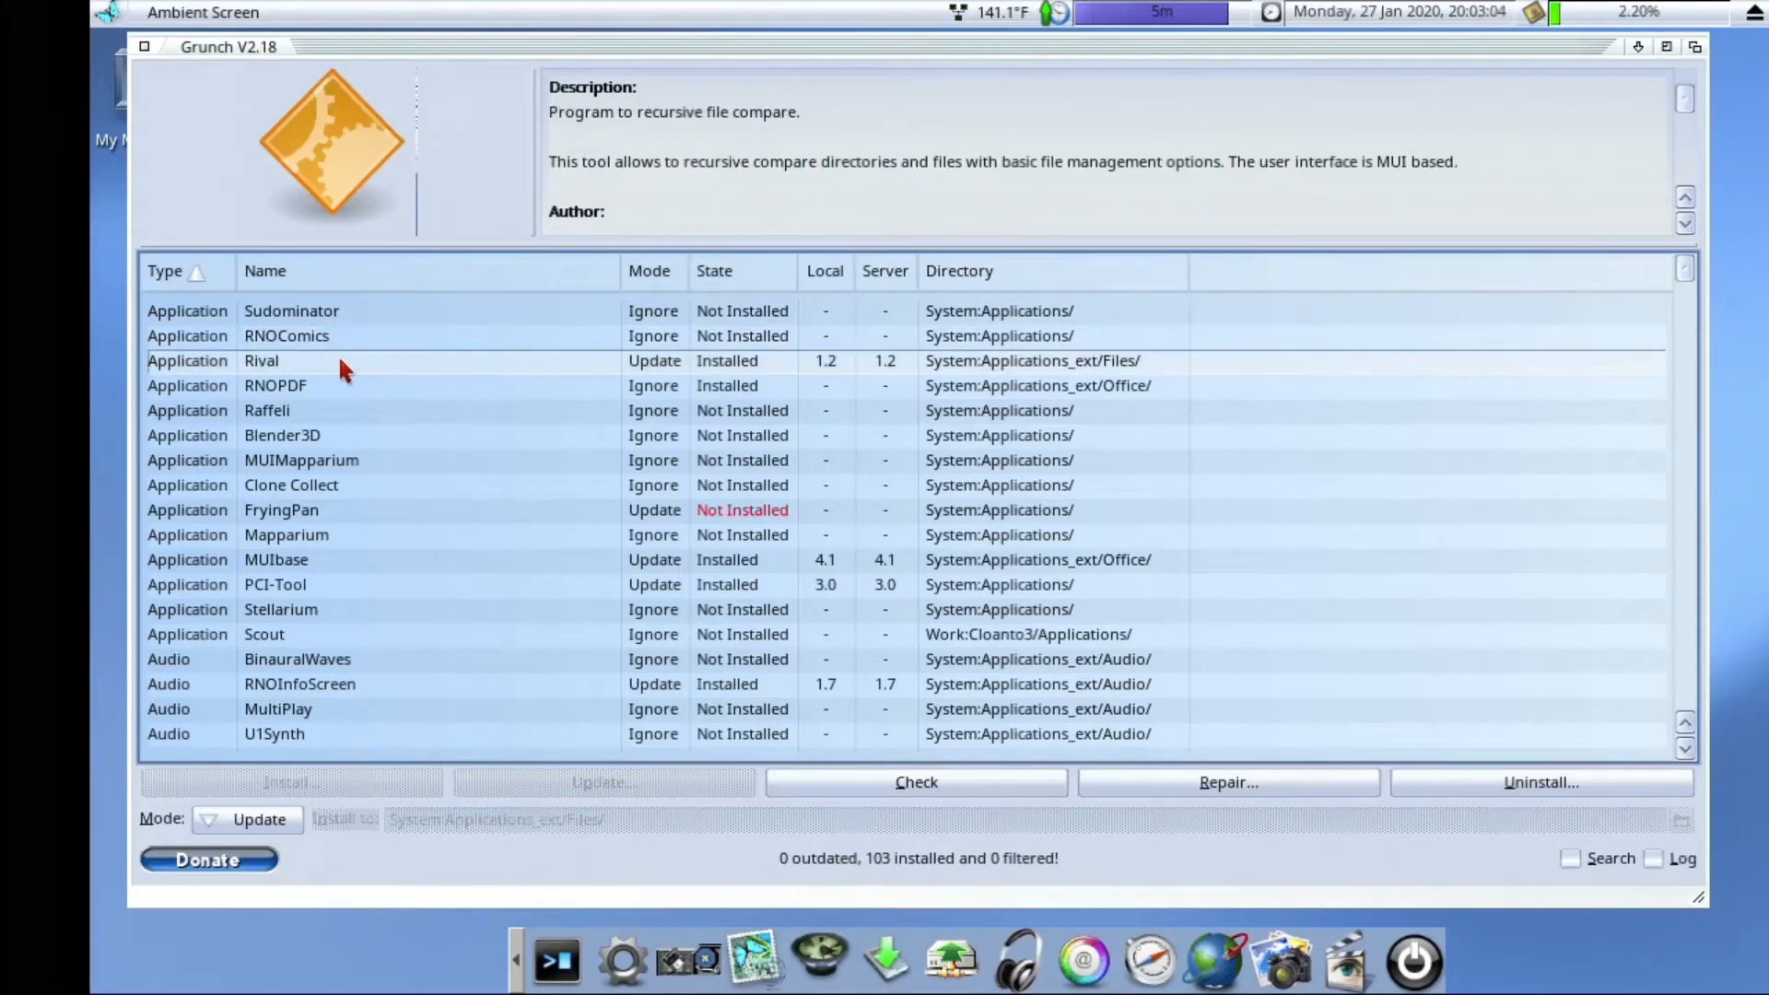
Step: Select the RNOPDF package and run a version check on it
left_click(306, 388)
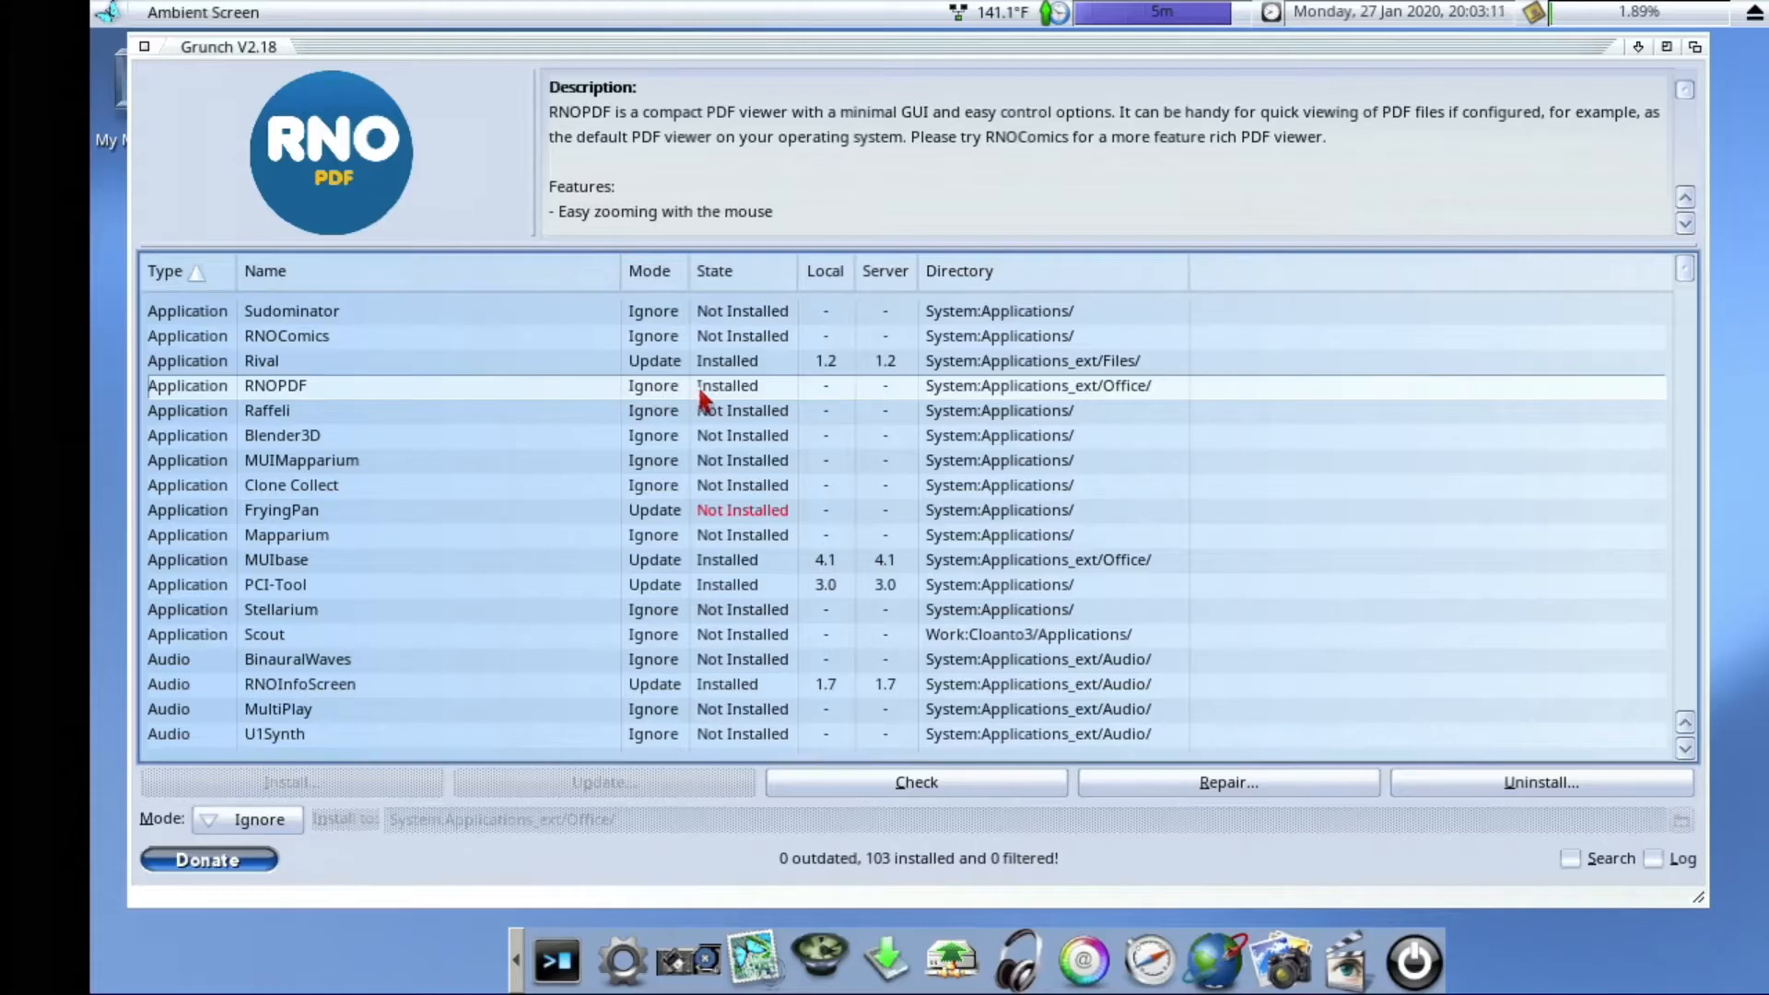
left_click(968, 784)
Step: View the package descriptions of Blender3D, Clone Collect and FryingPan
left_click(293, 442)
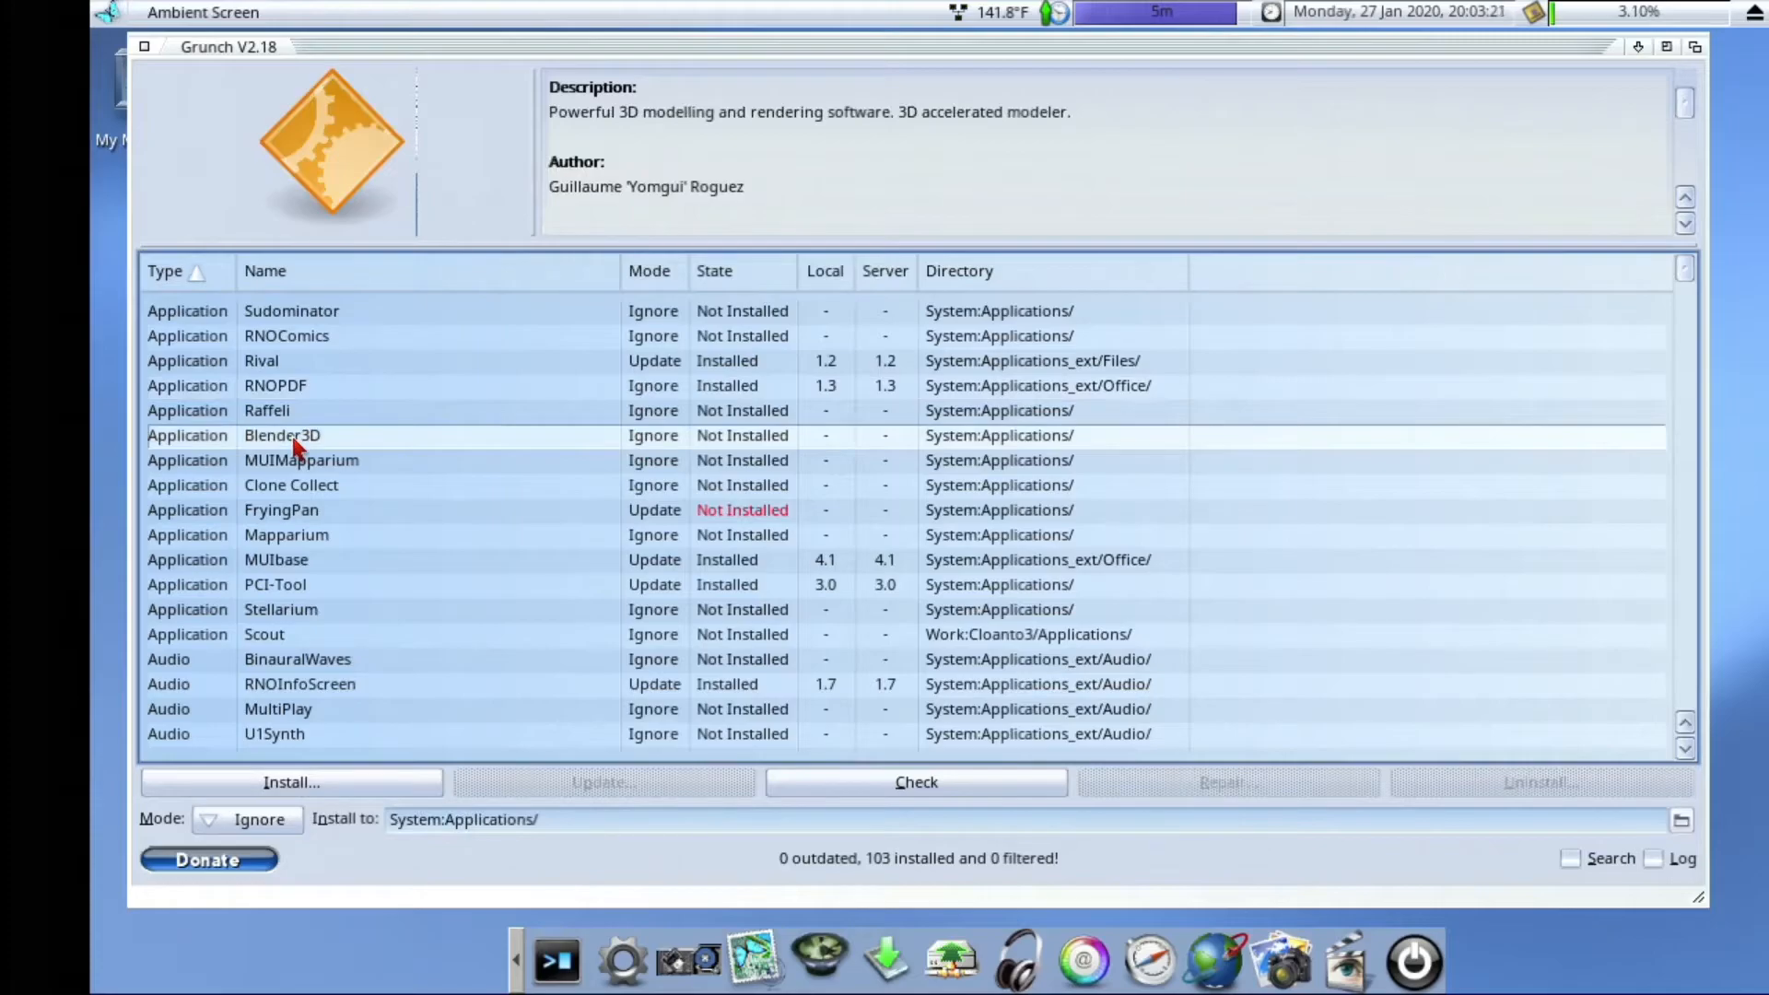
left_click(297, 484)
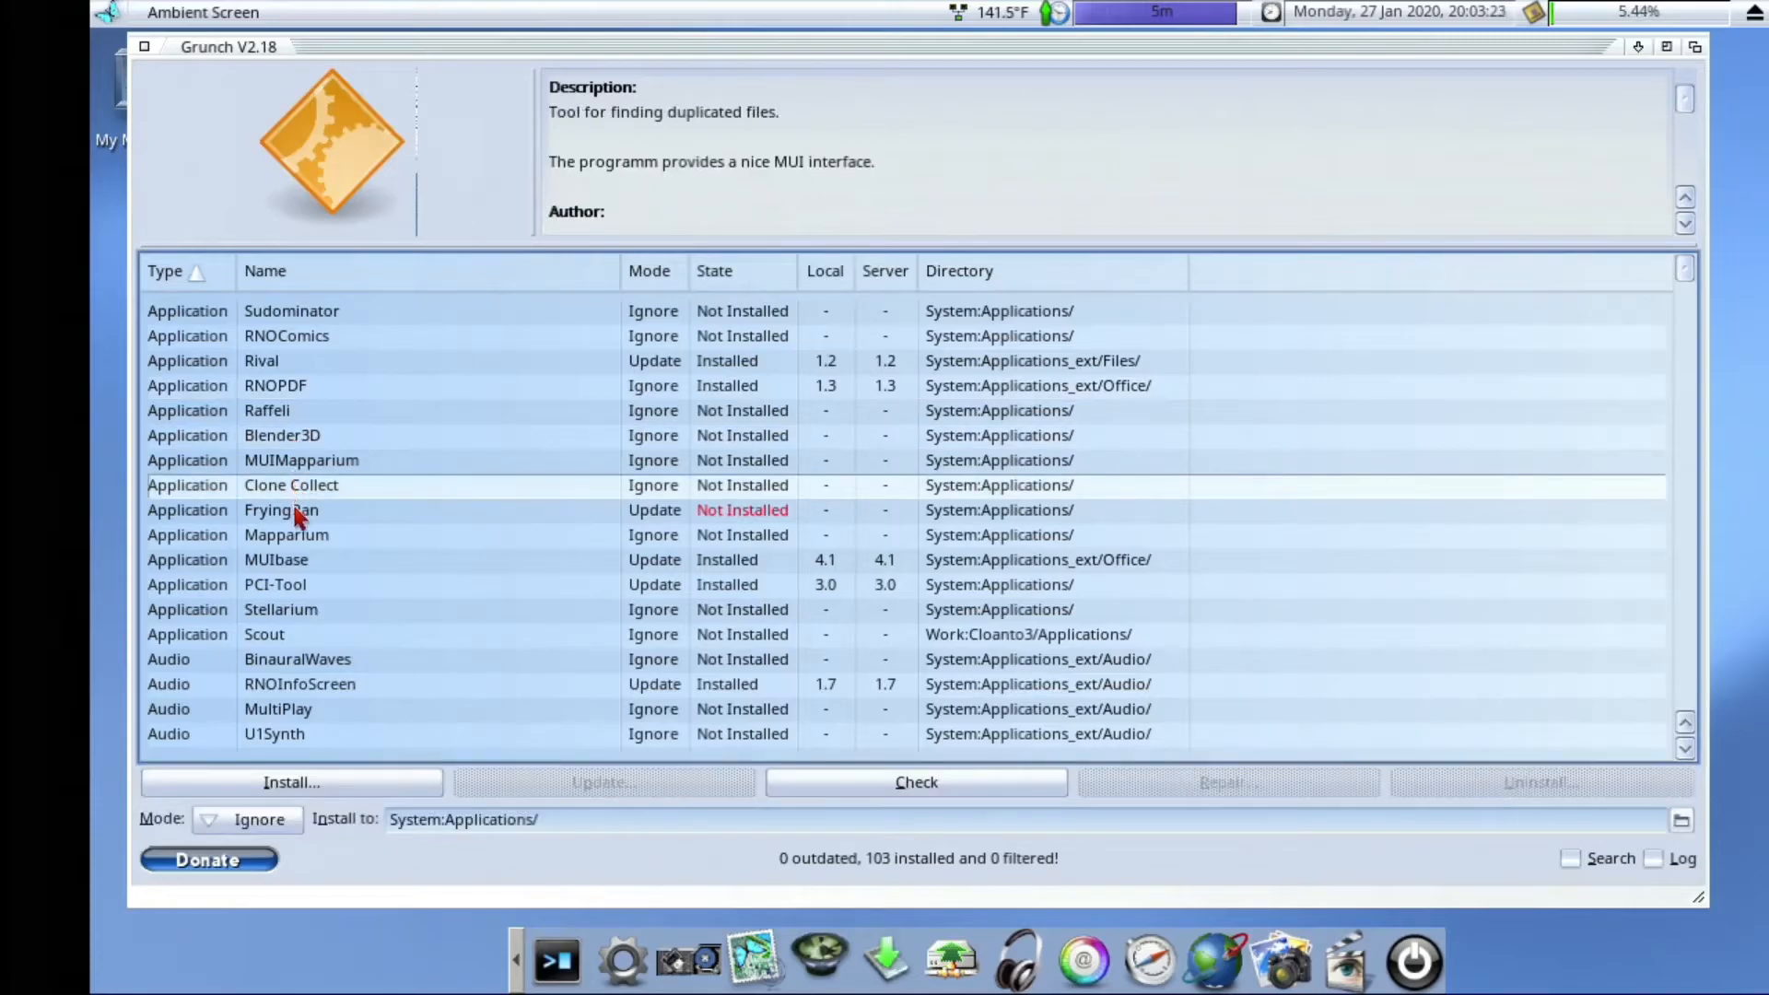
left_click(297, 511)
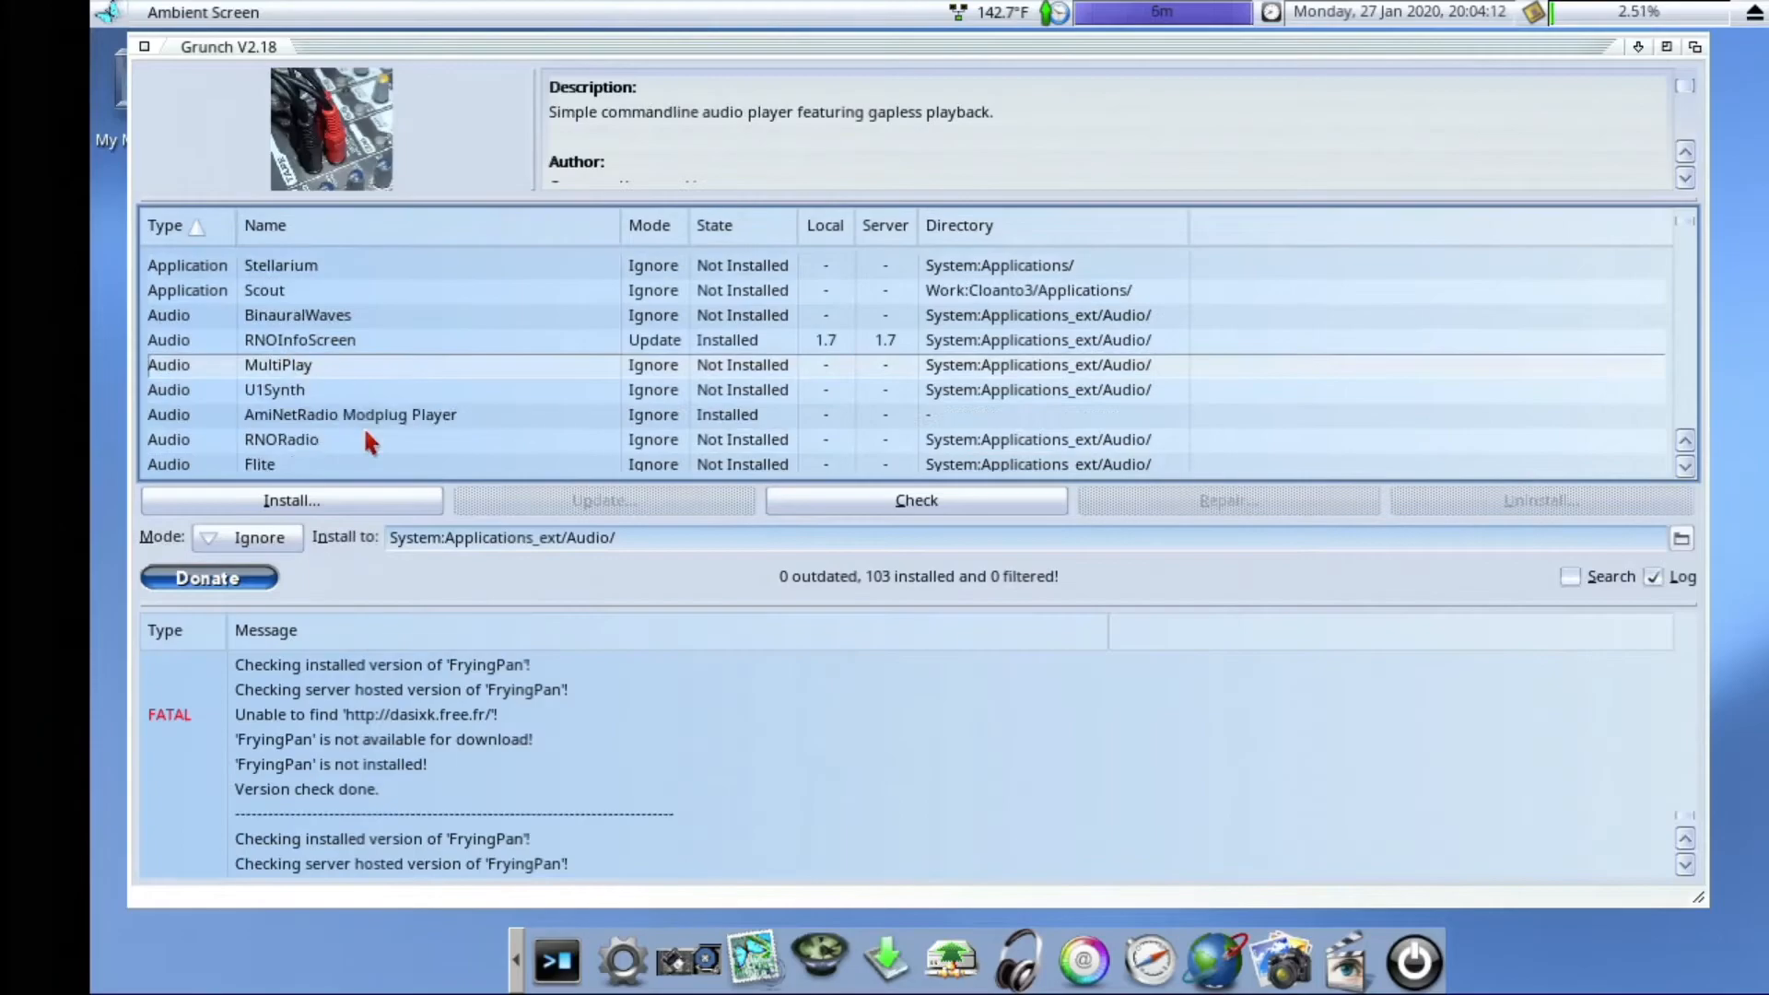
Step: Browse the package list from the Audio entries through the Desktop, Developer and Driver entries
scroll(366, 433, "down", 1)
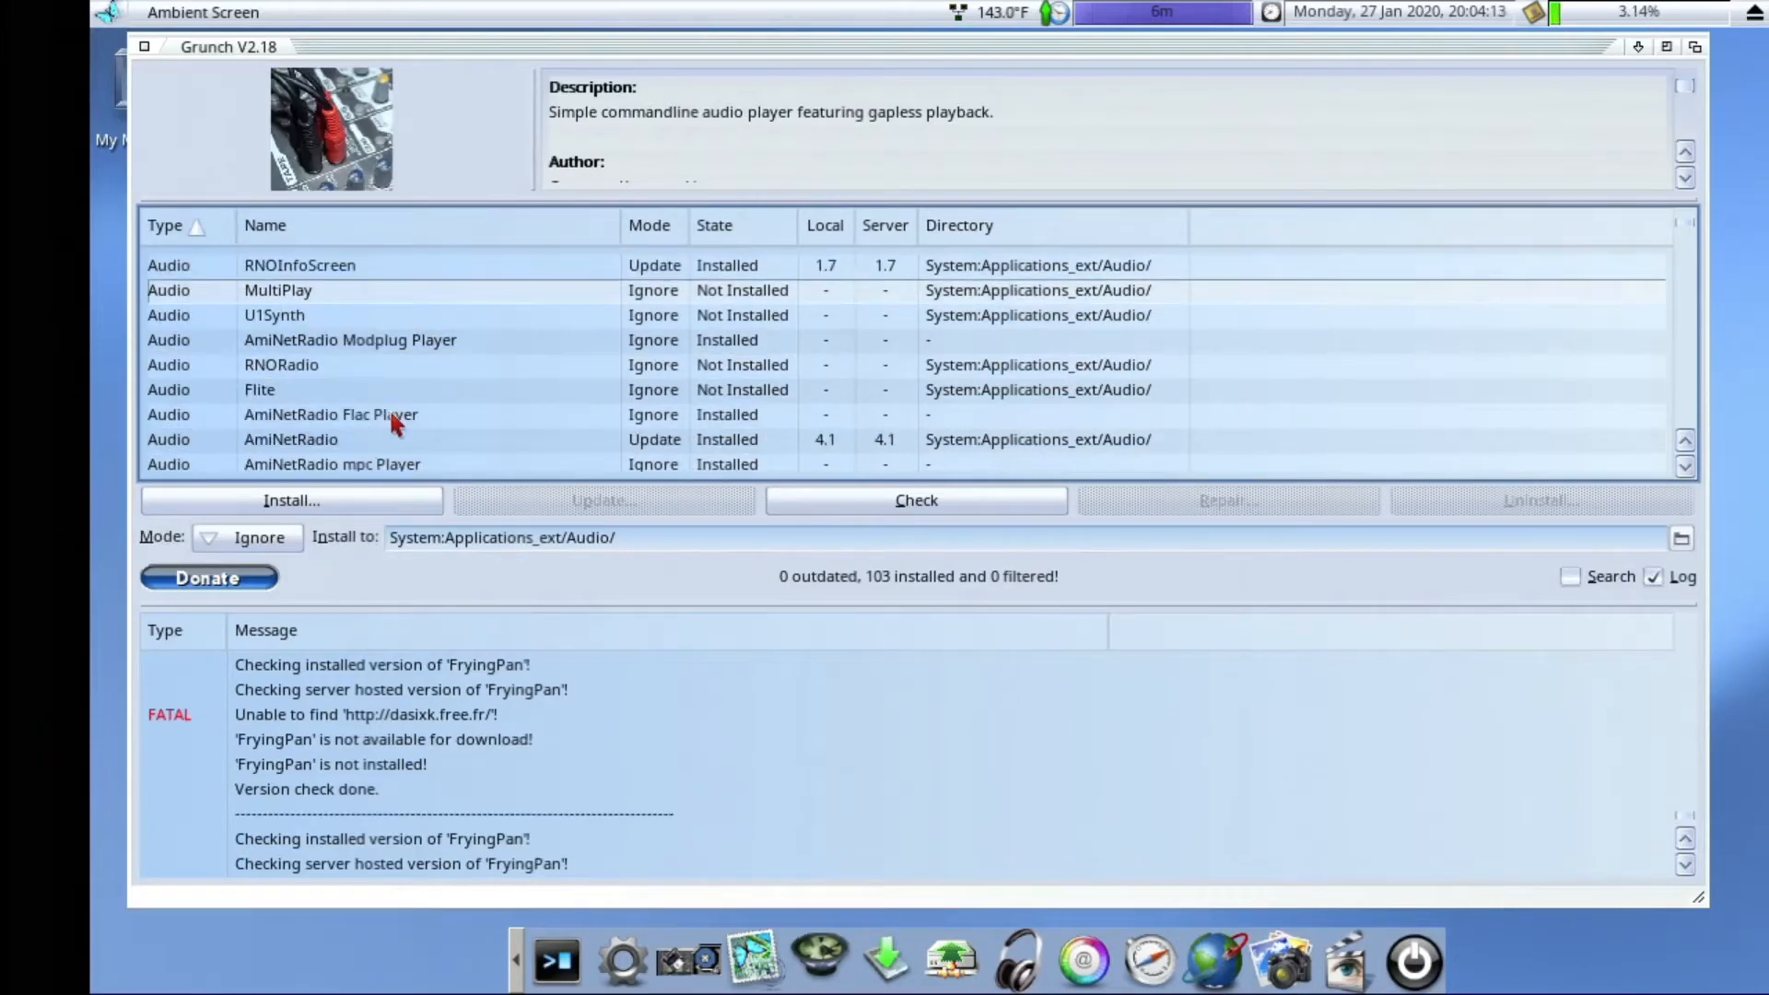
scroll(389, 408, "down", 2)
left_click(368, 273)
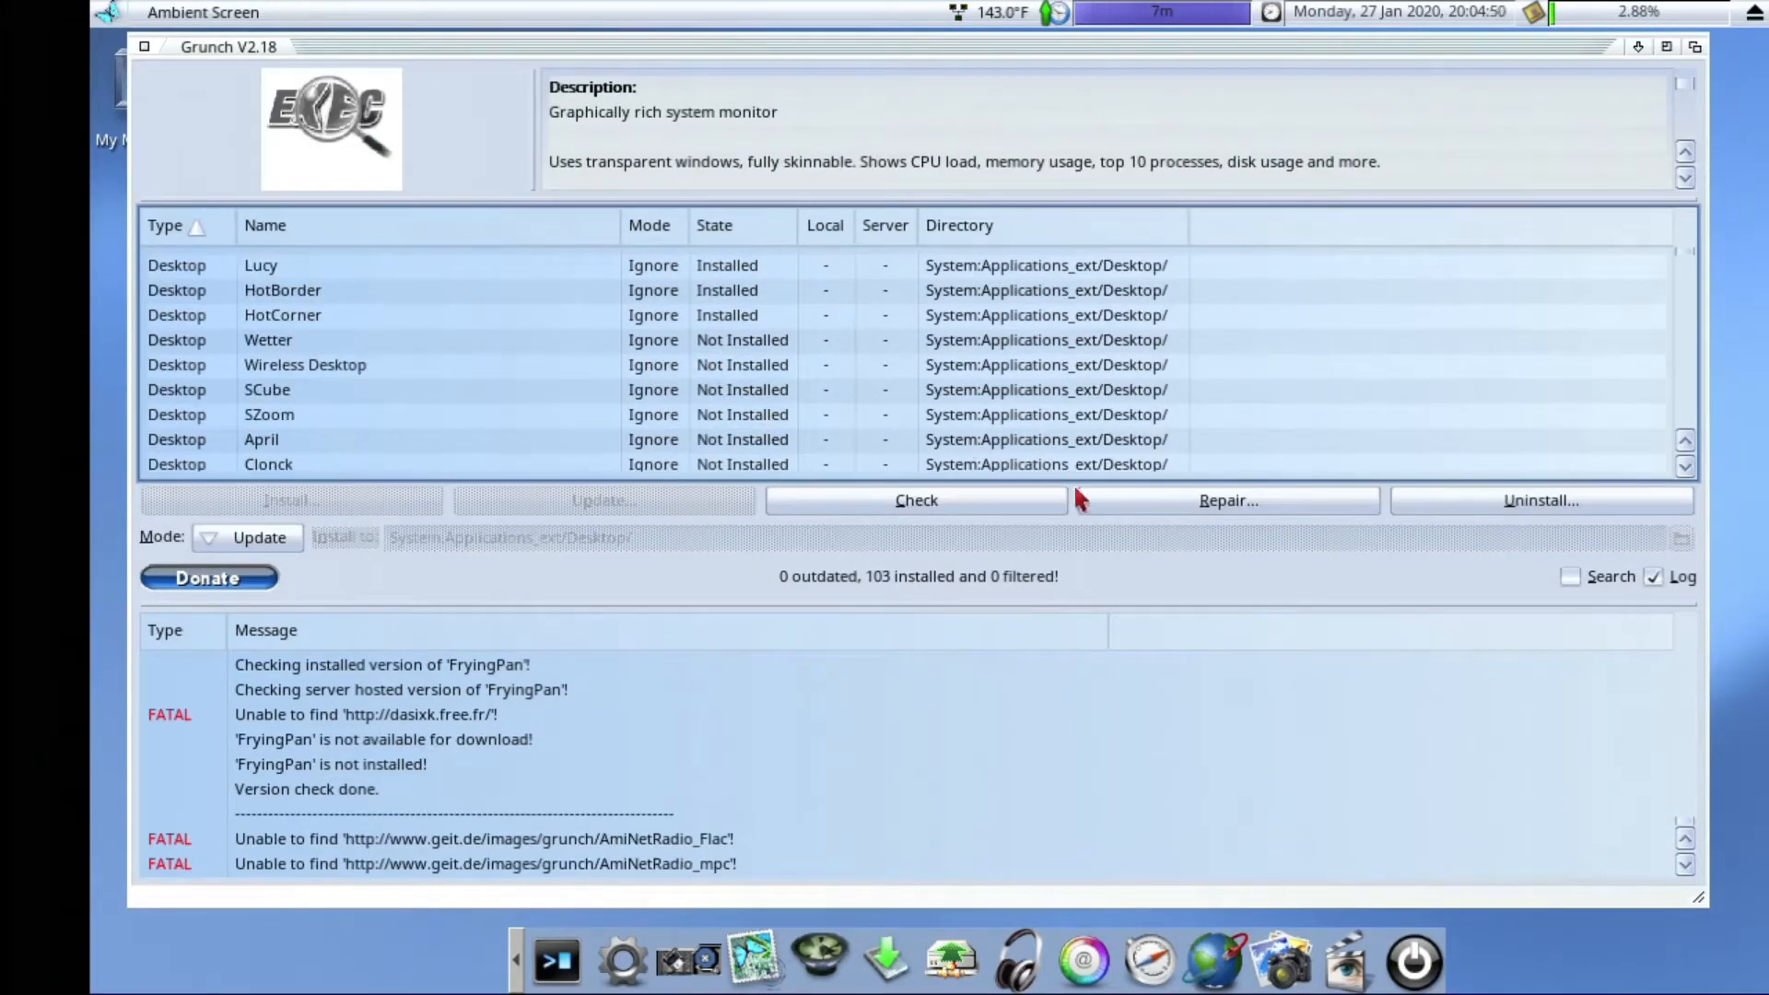
scroll(543, 355, "down", 3)
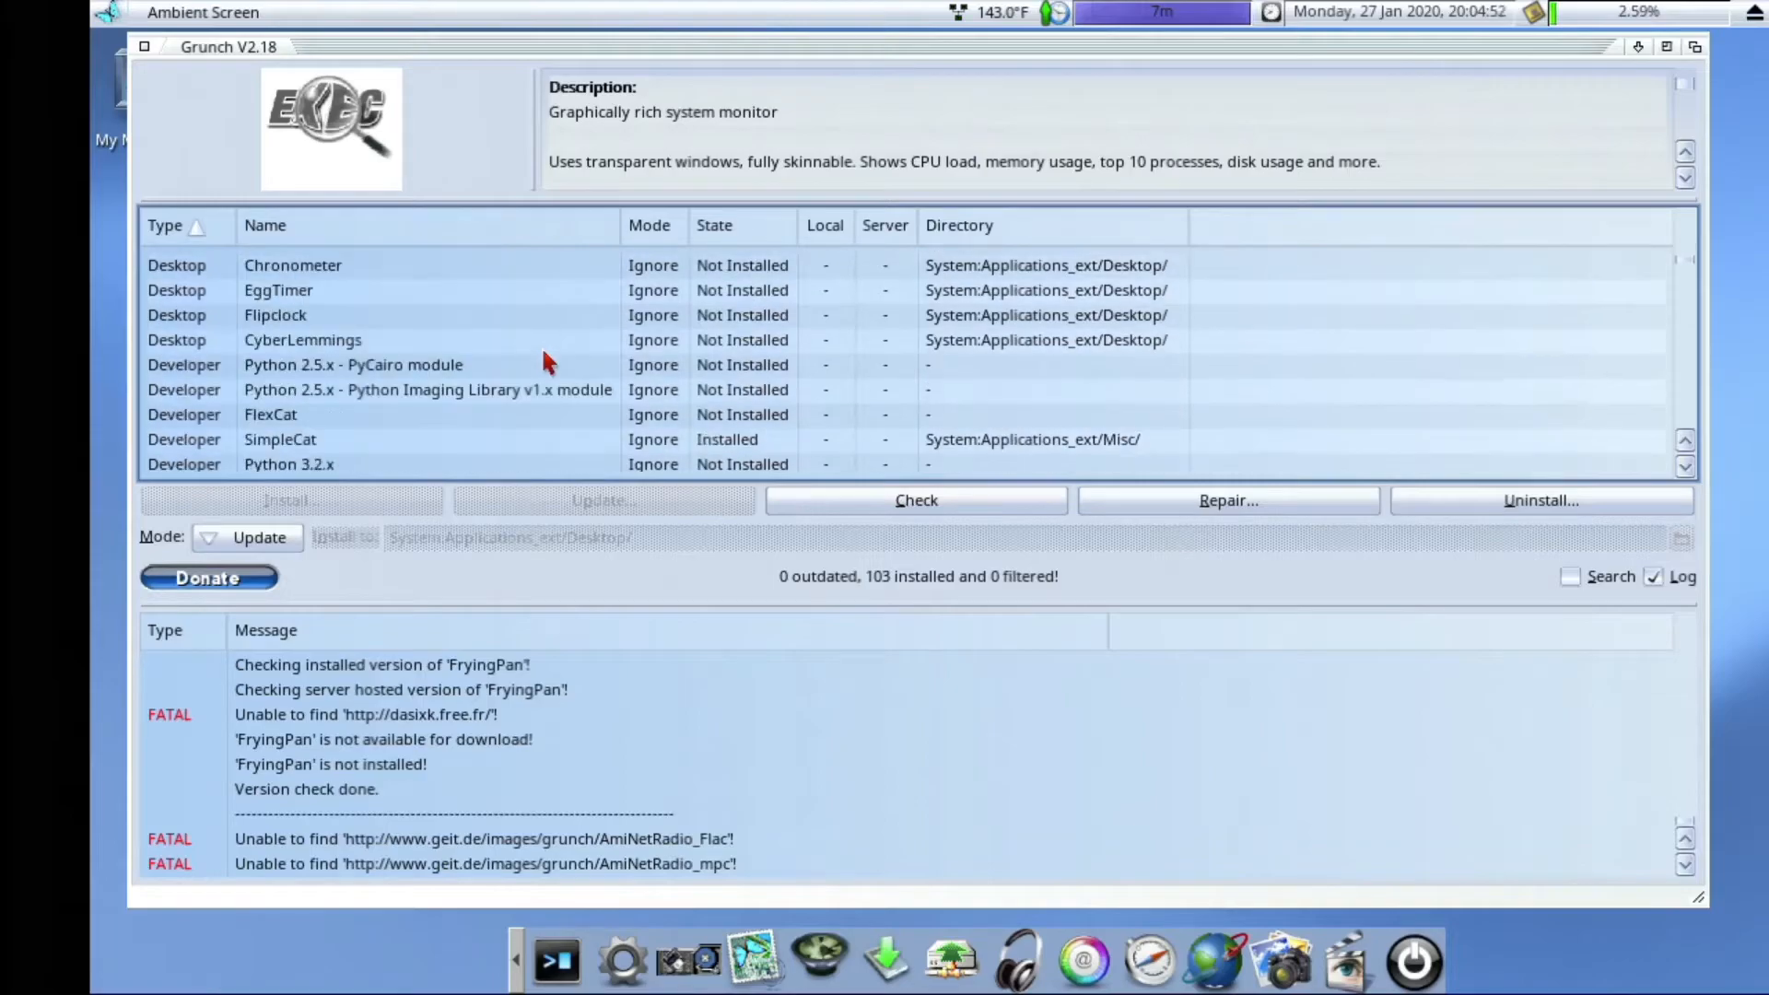
scroll(544, 355, "down", 2)
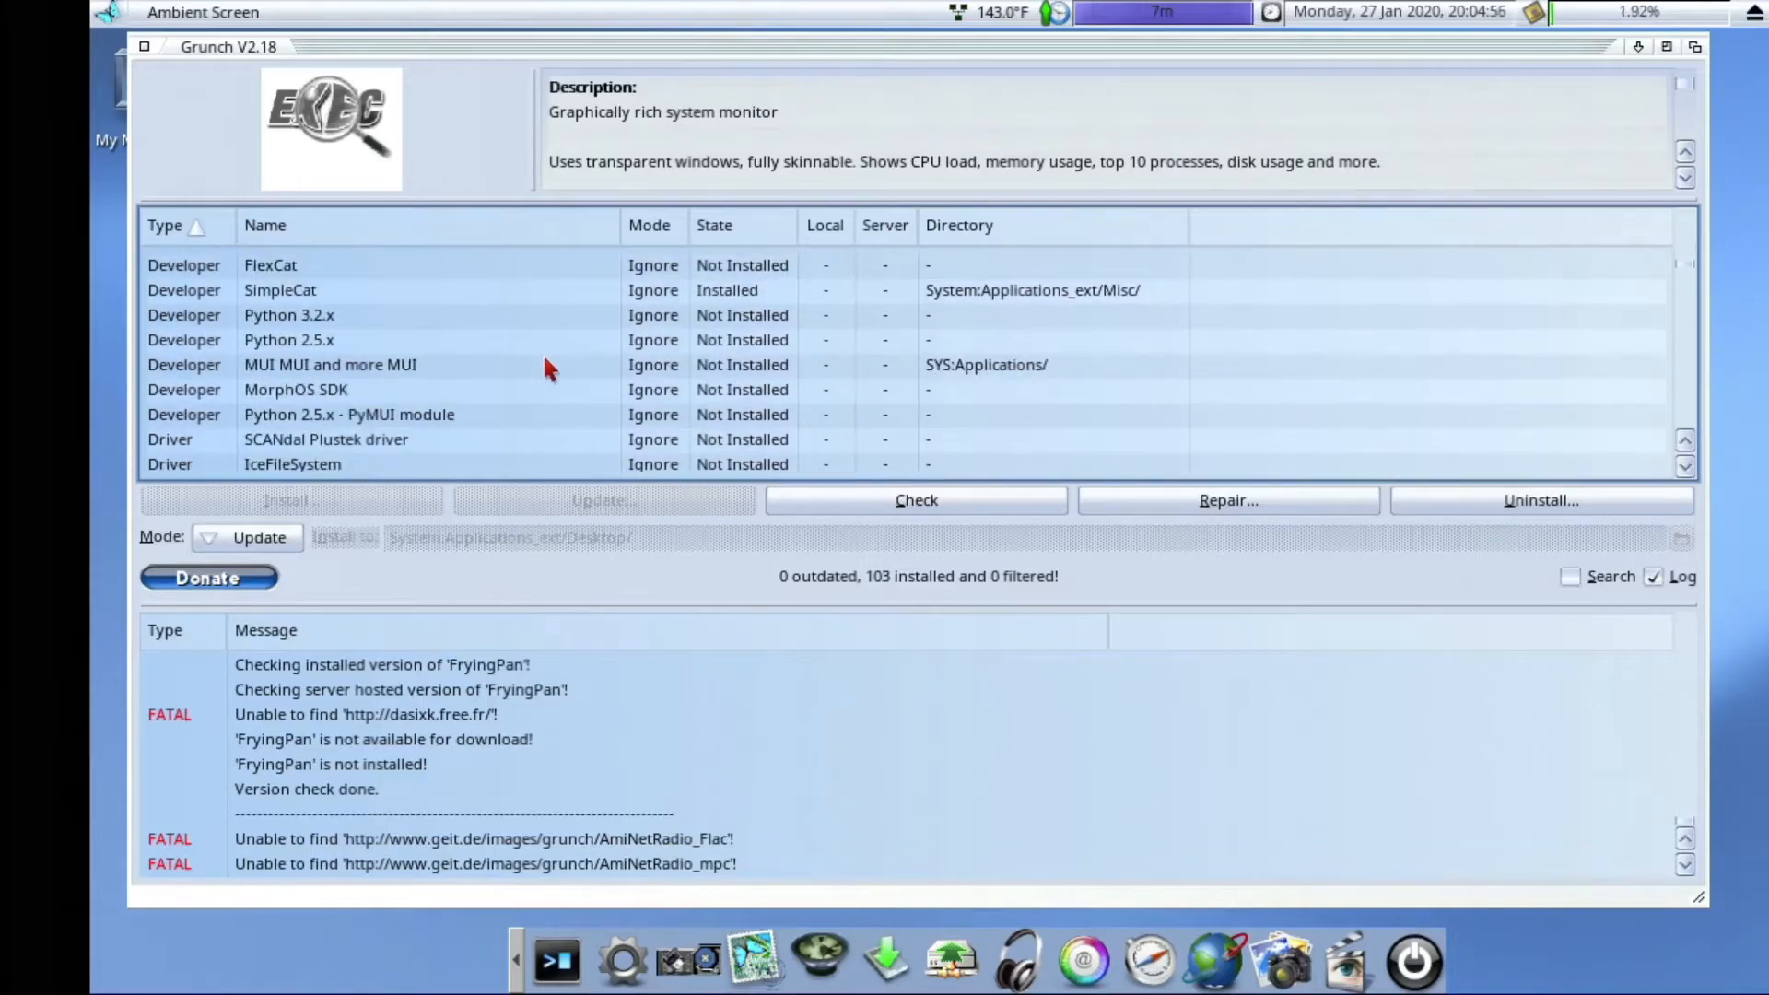
Step: Sort the package list by state with the installed packages first
left_click(716, 226)
scroll(790, 304, "up", 2)
scroll(792, 309, "up", 8)
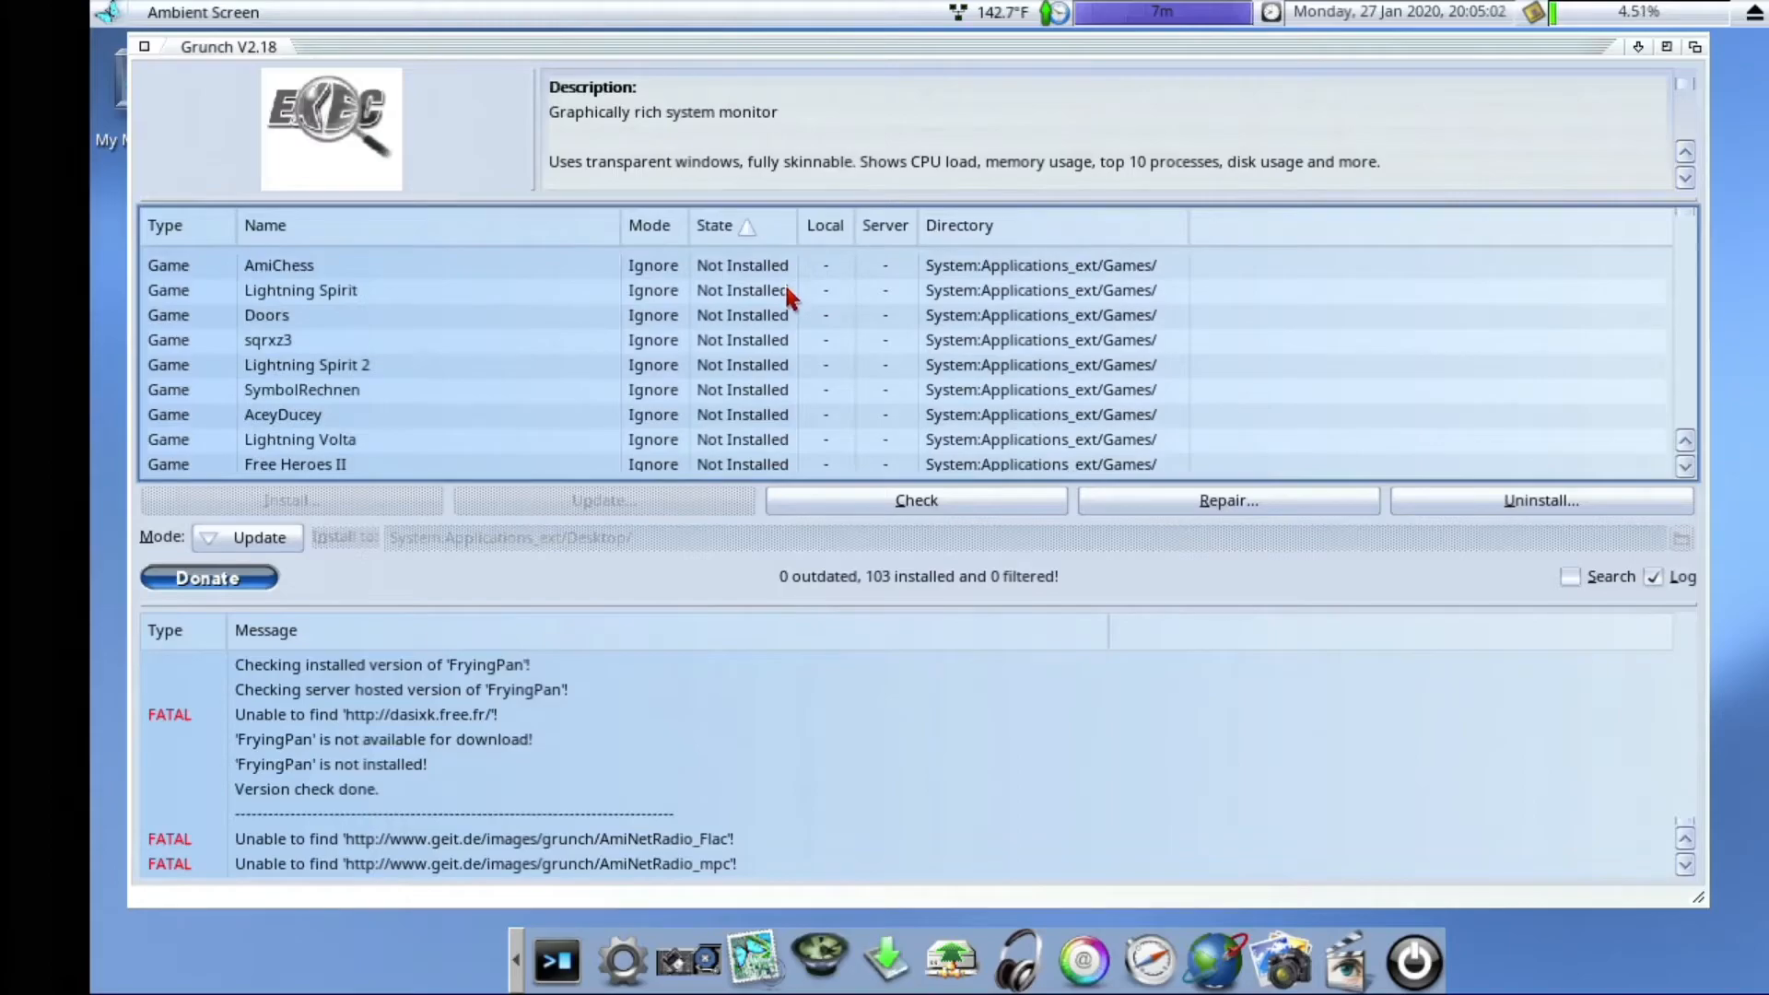
left_click(762, 232)
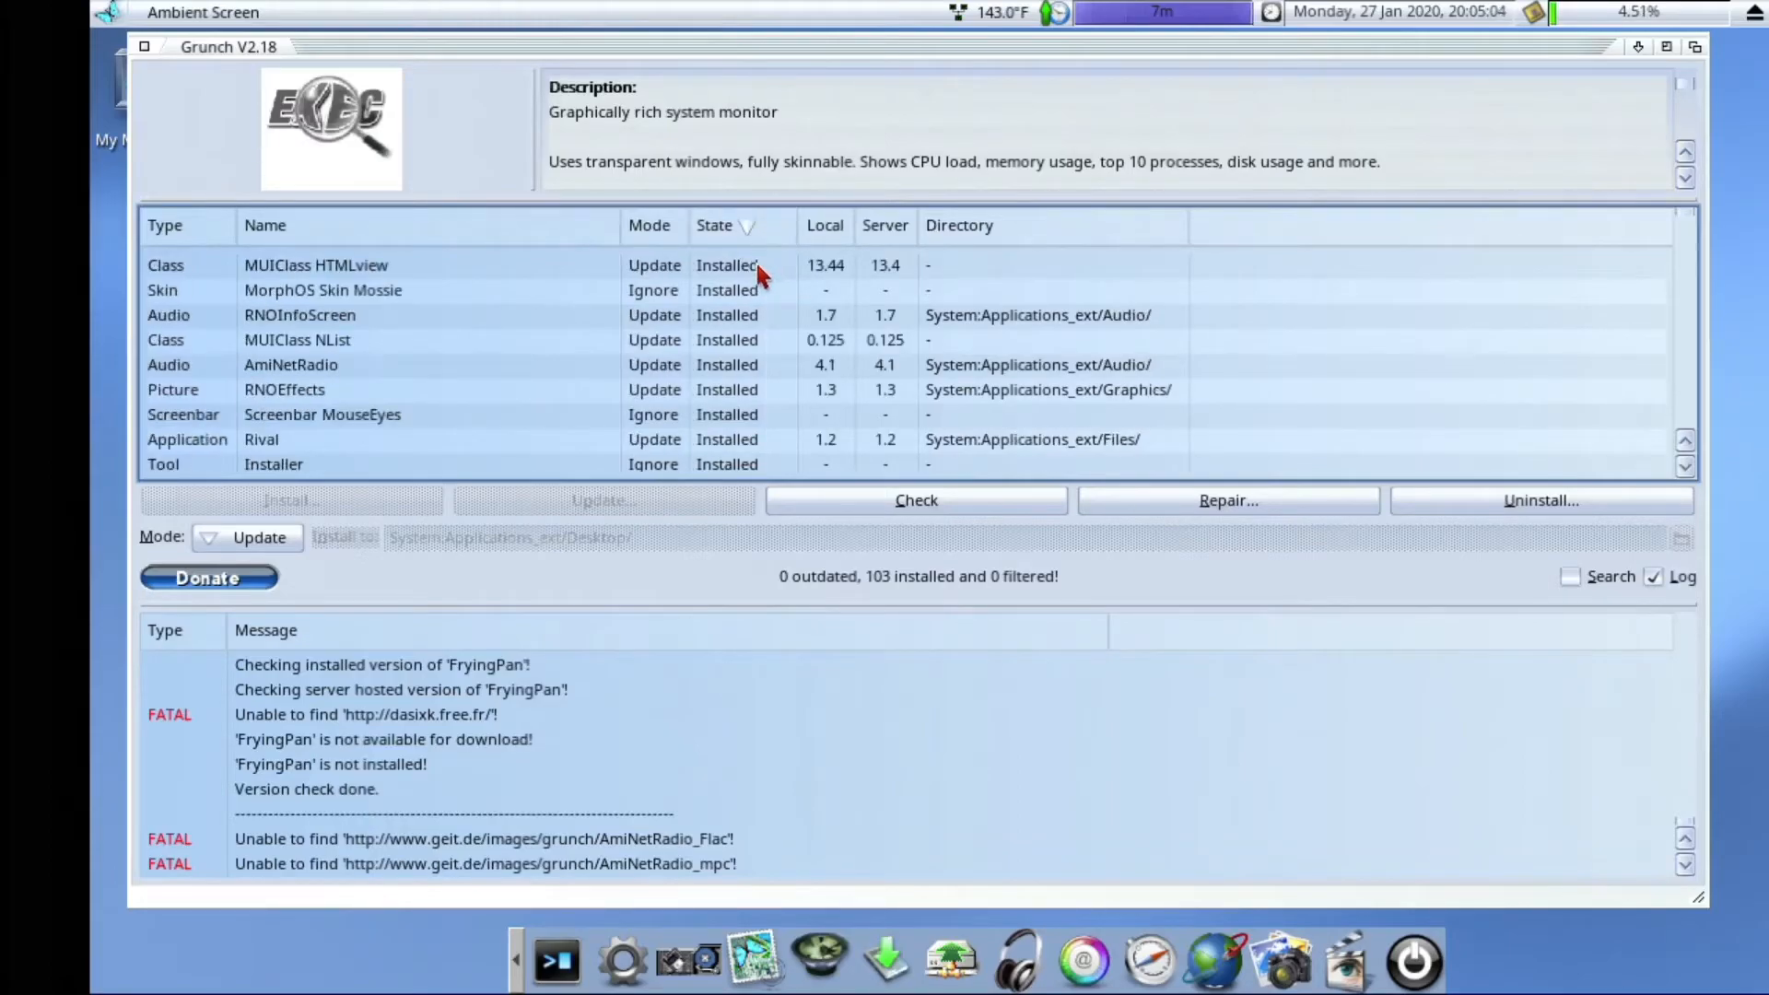
Step: Select the MorphOS Skin Mossie package and run a version check on it
left_click(300, 293)
left_click(815, 494)
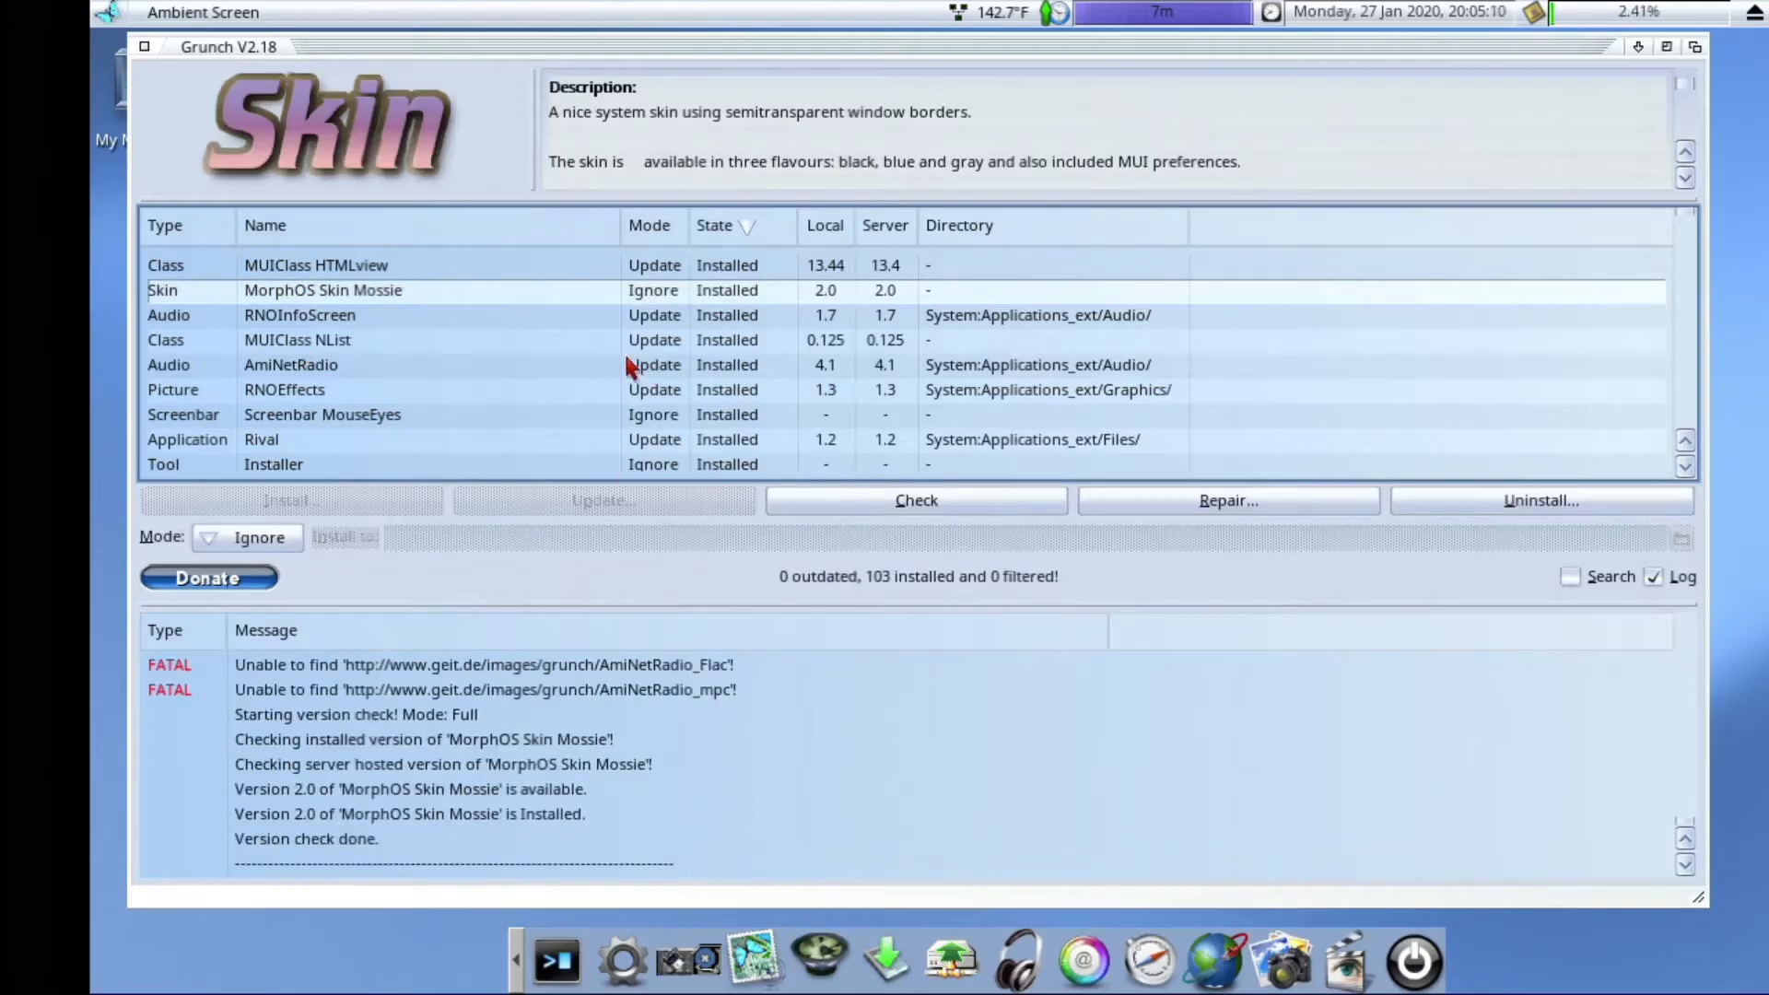
Step: Examine Grunch's available sorting criteria and package type filters for the list
right_click(672, 293)
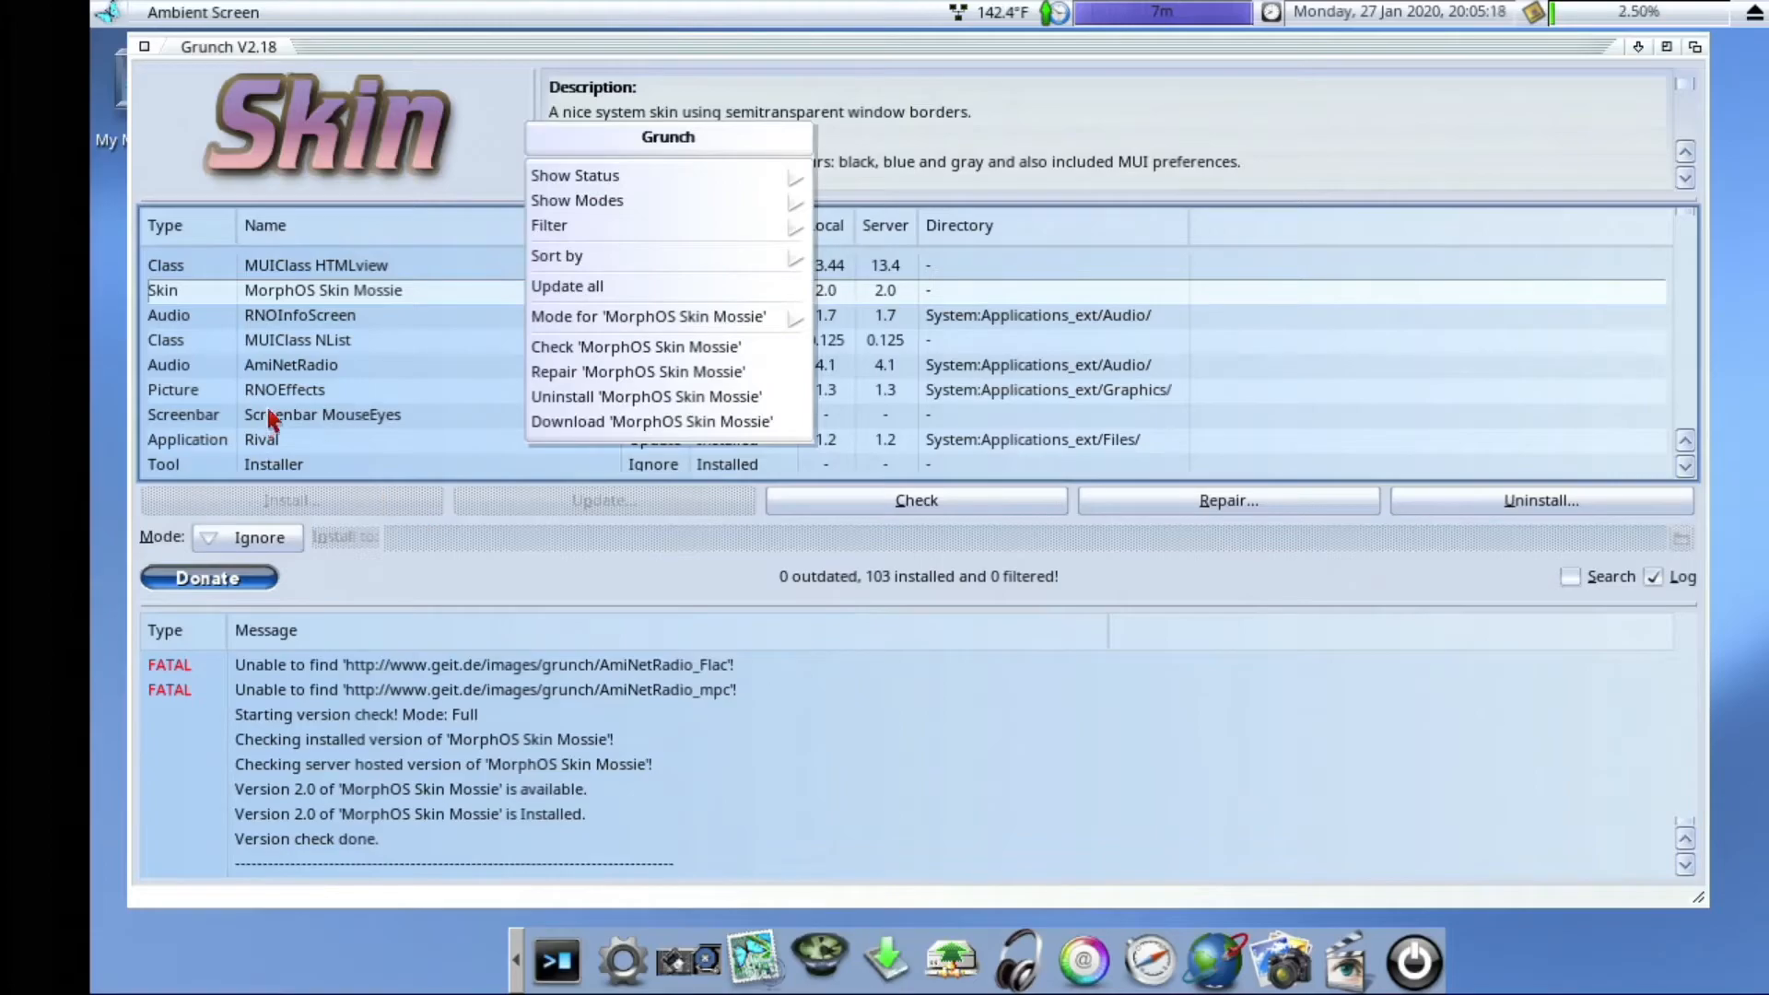
mouse_move(623, 268)
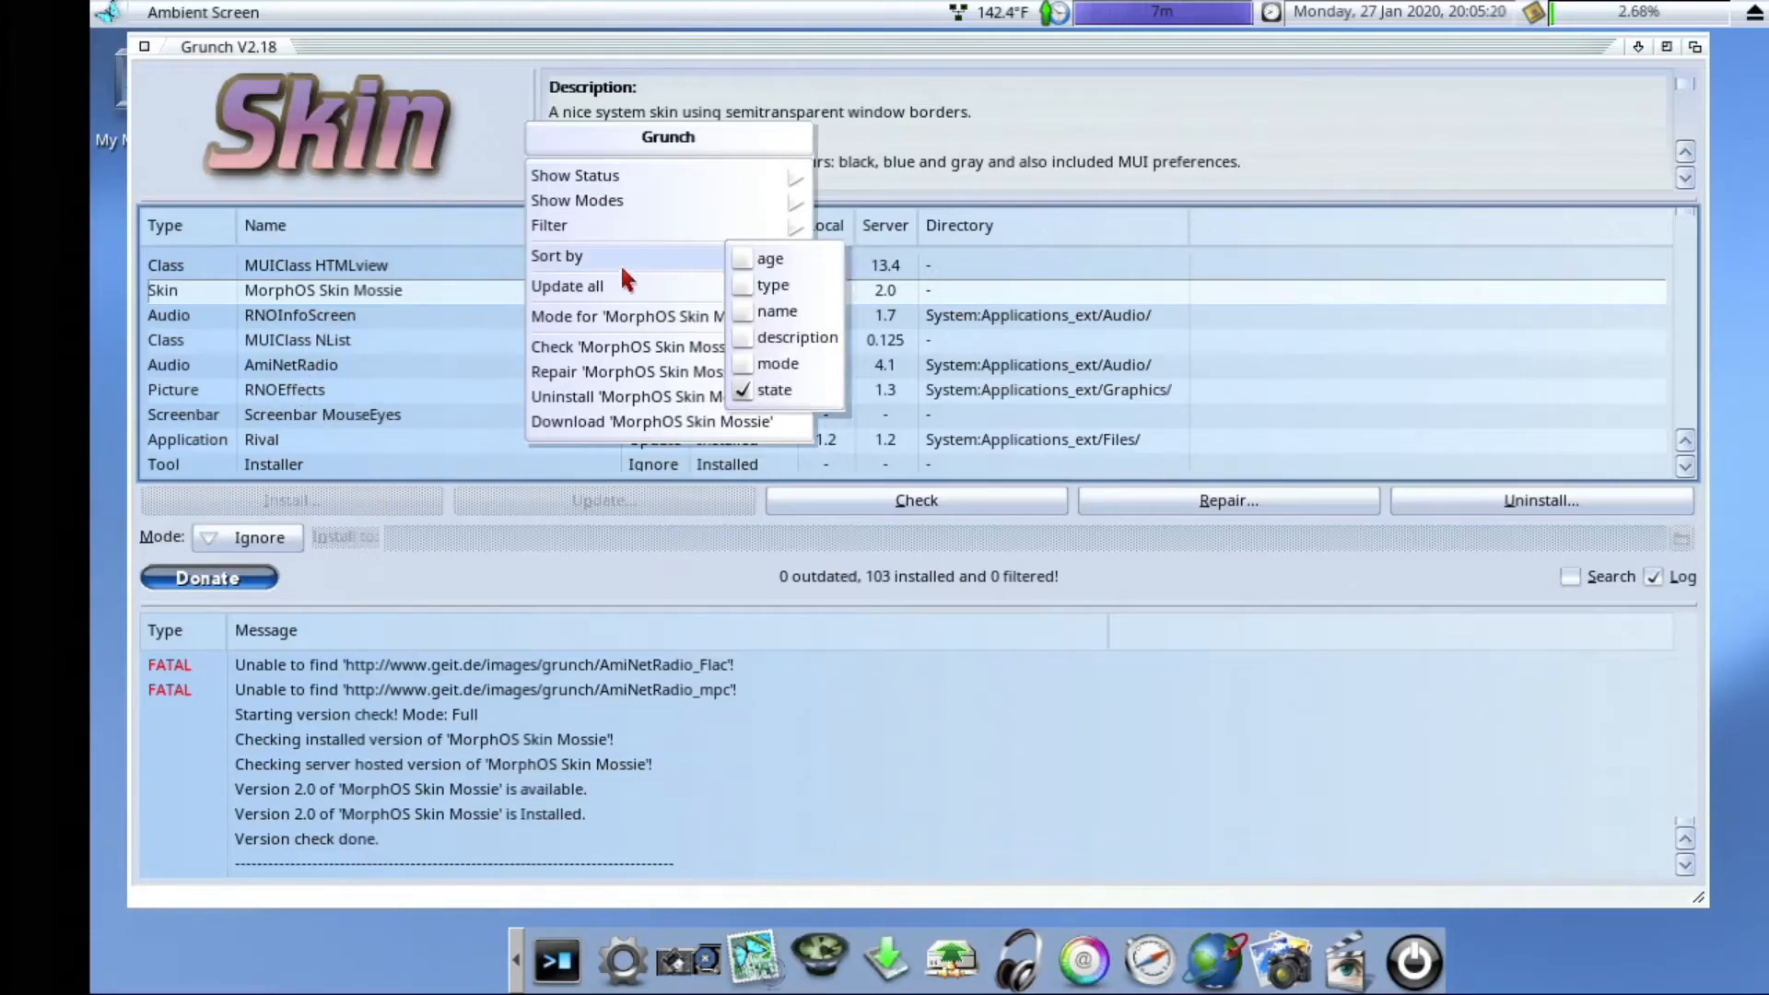
mouse_move(702, 236)
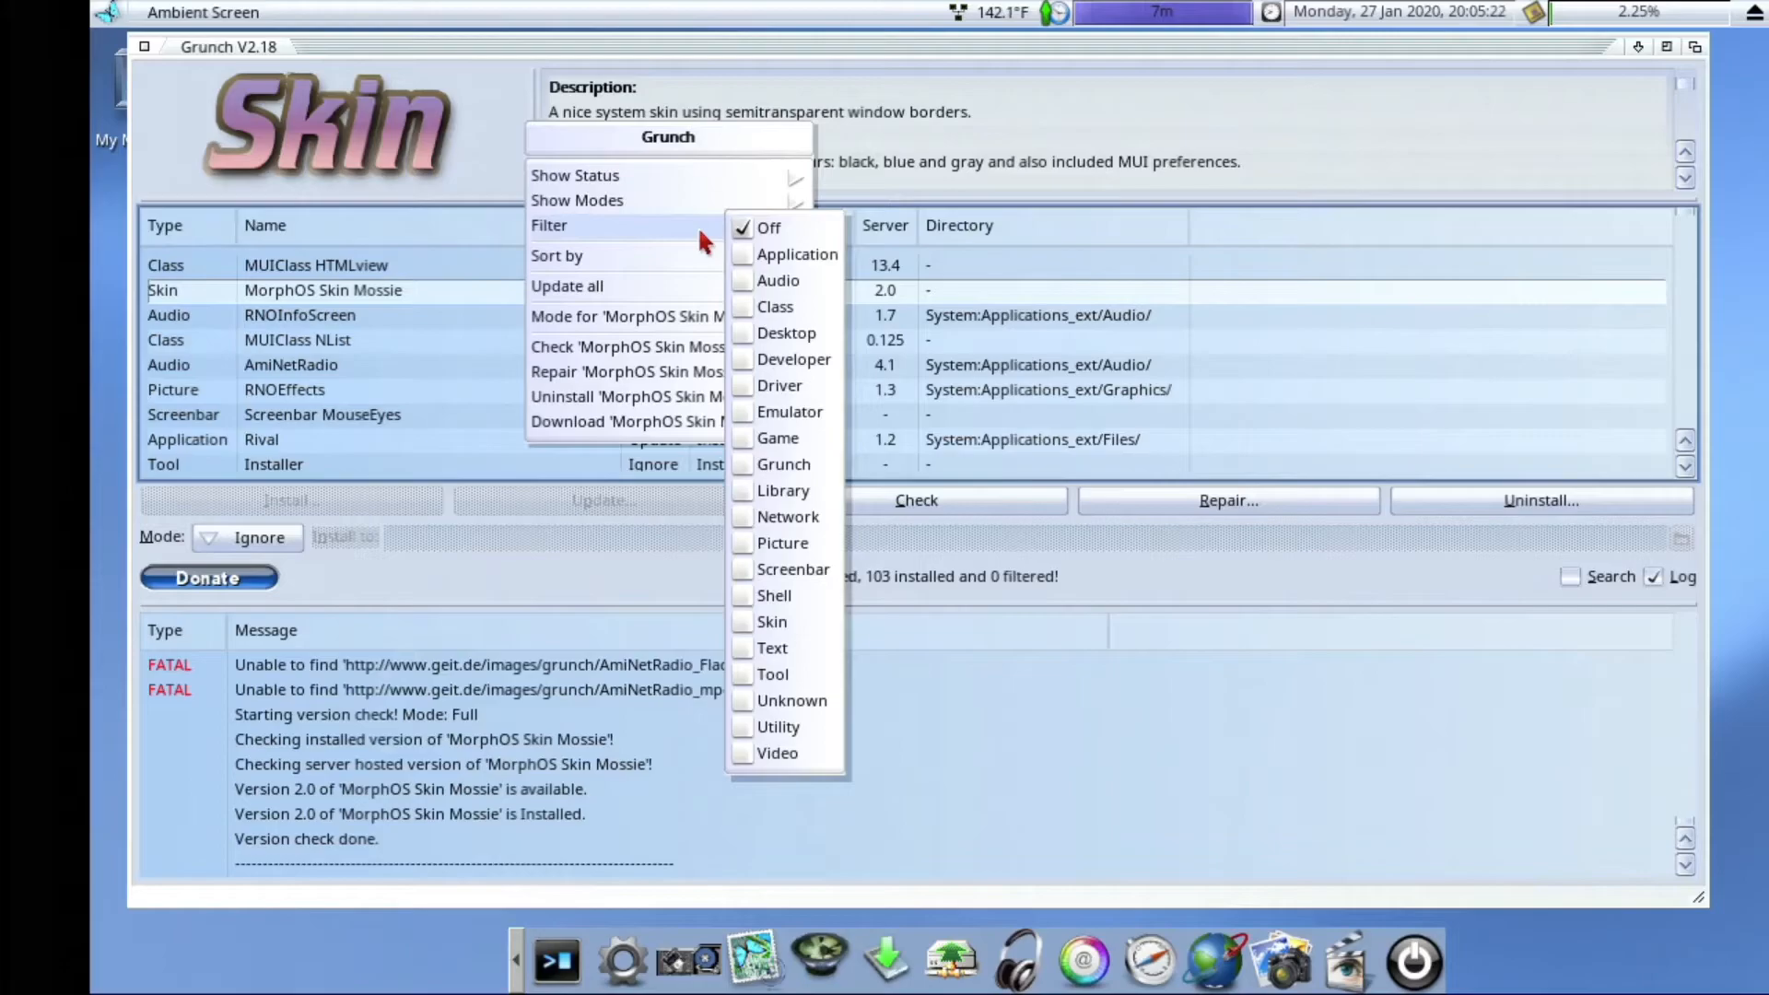
Step: Select the MUIClass HTMLview package in Grunch and set its mode to Ignore
left_click(305, 295)
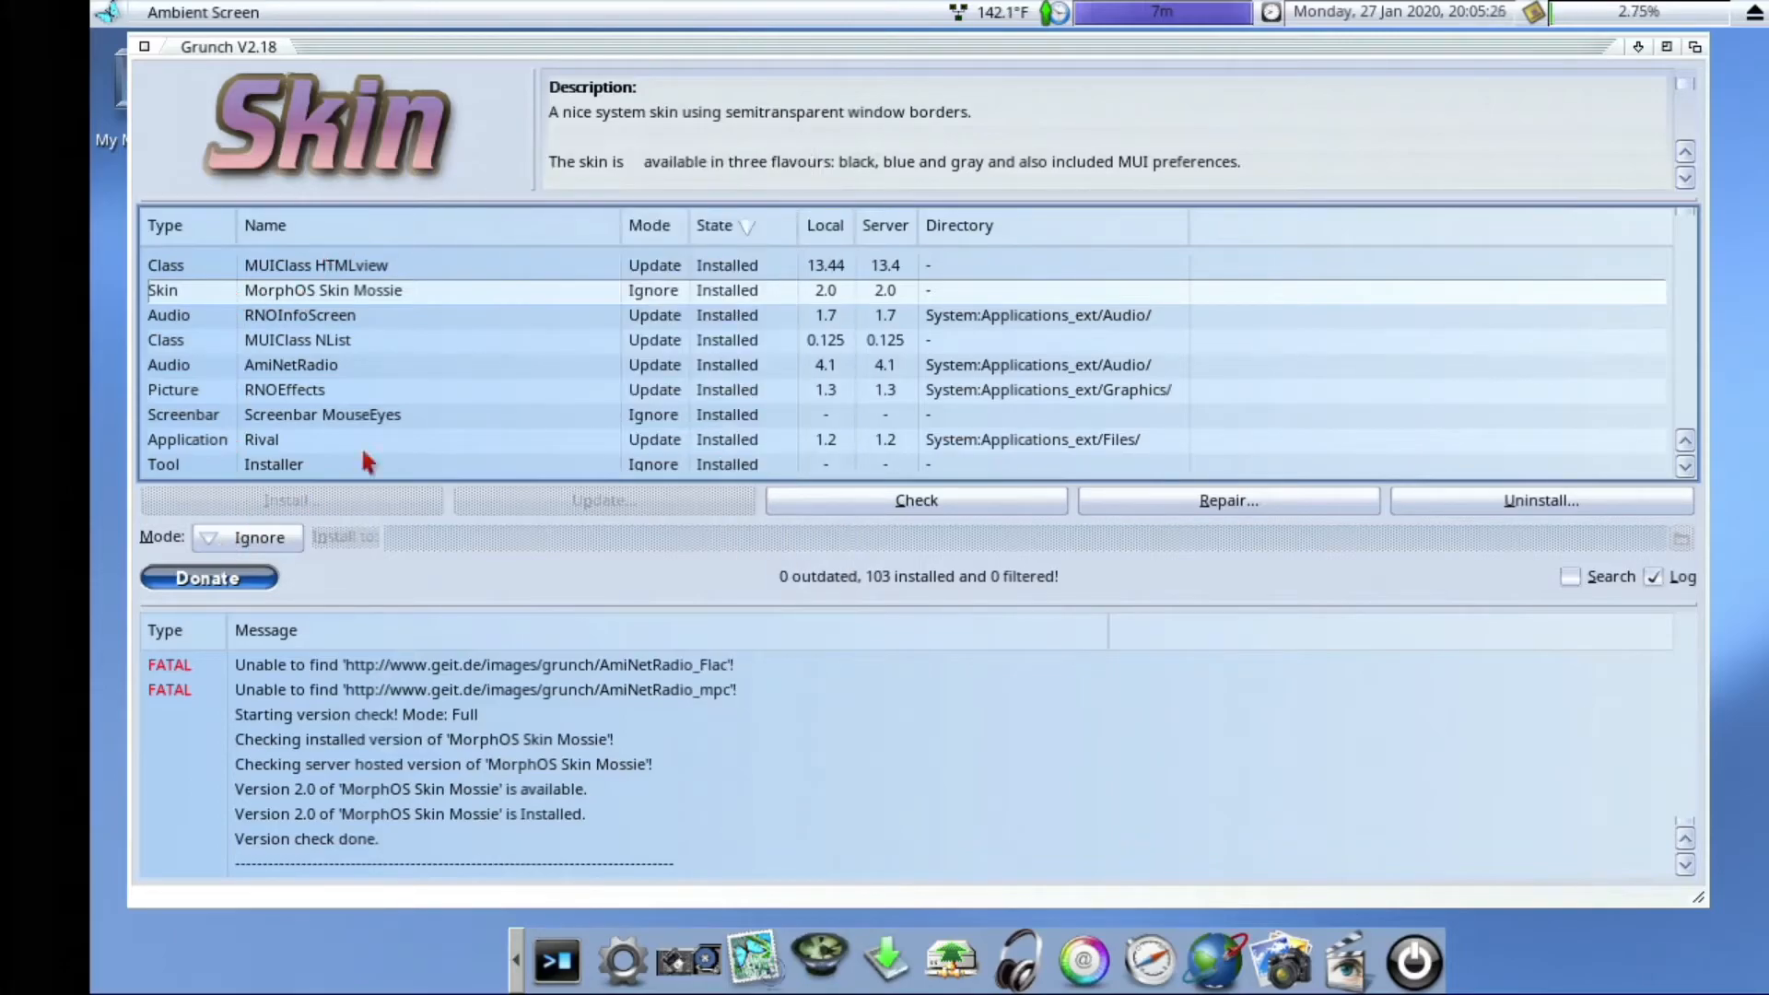
left_click(649, 269)
left_click_drag(267, 552, 279, 477)
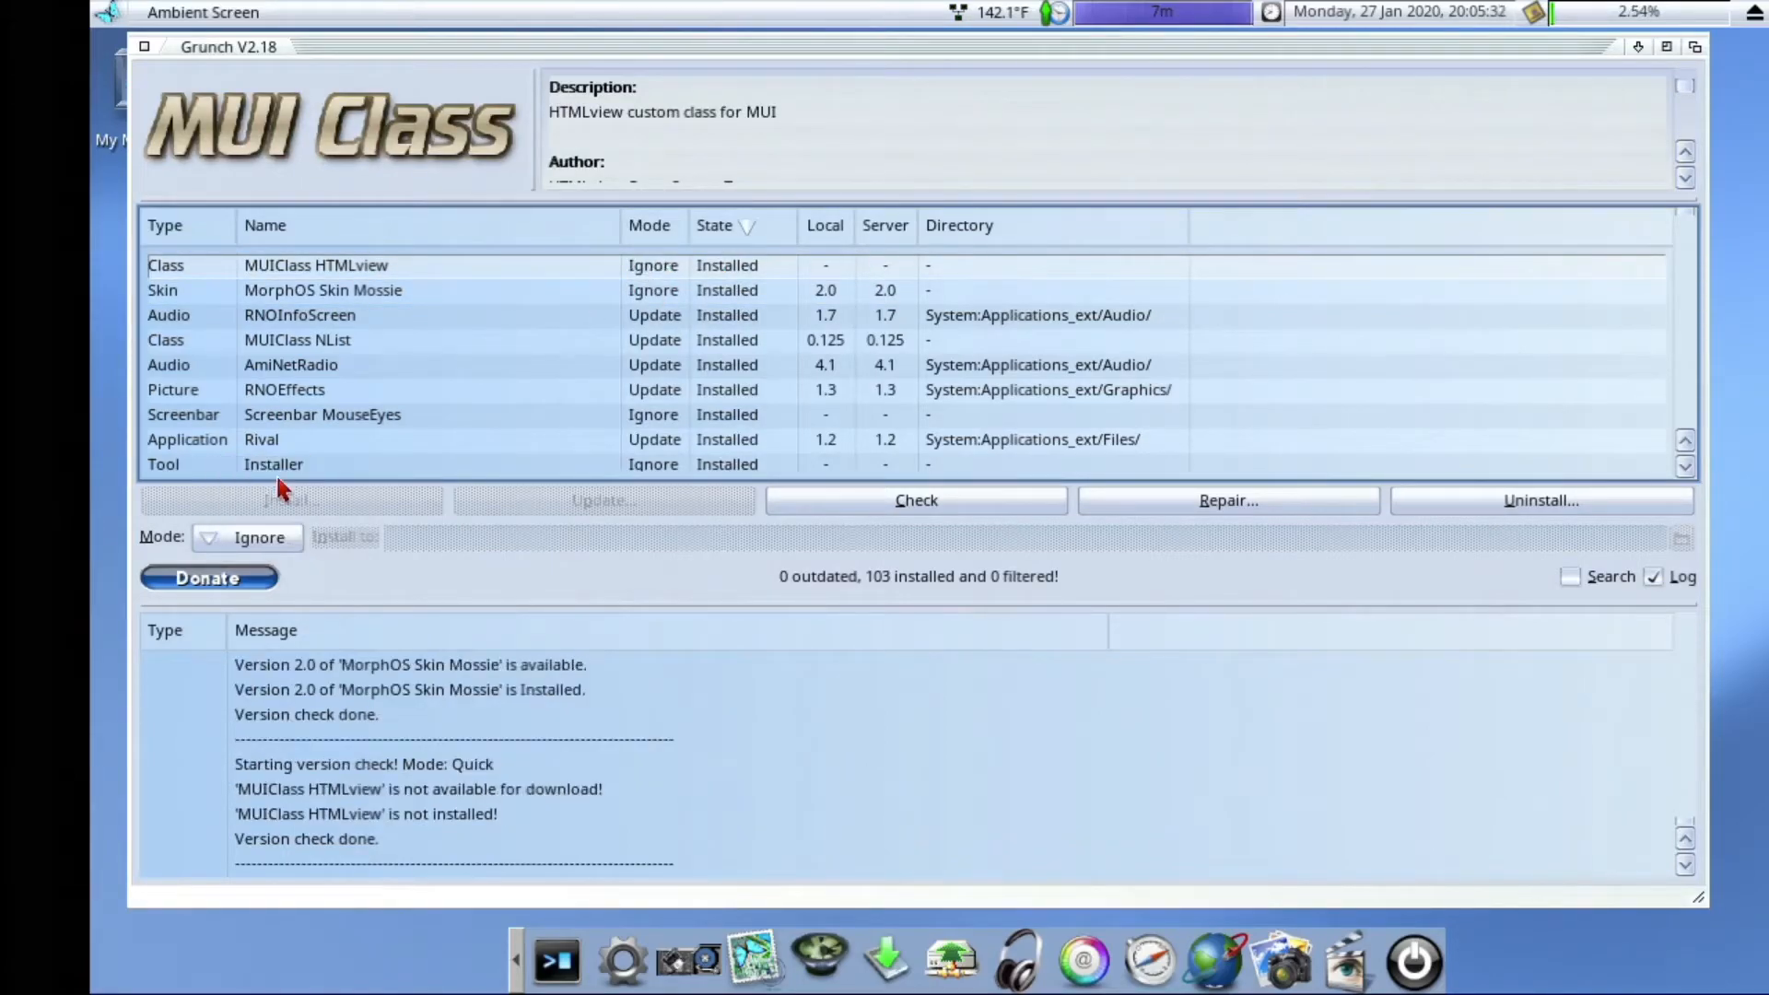
left_click_drag(263, 549, 267, 601)
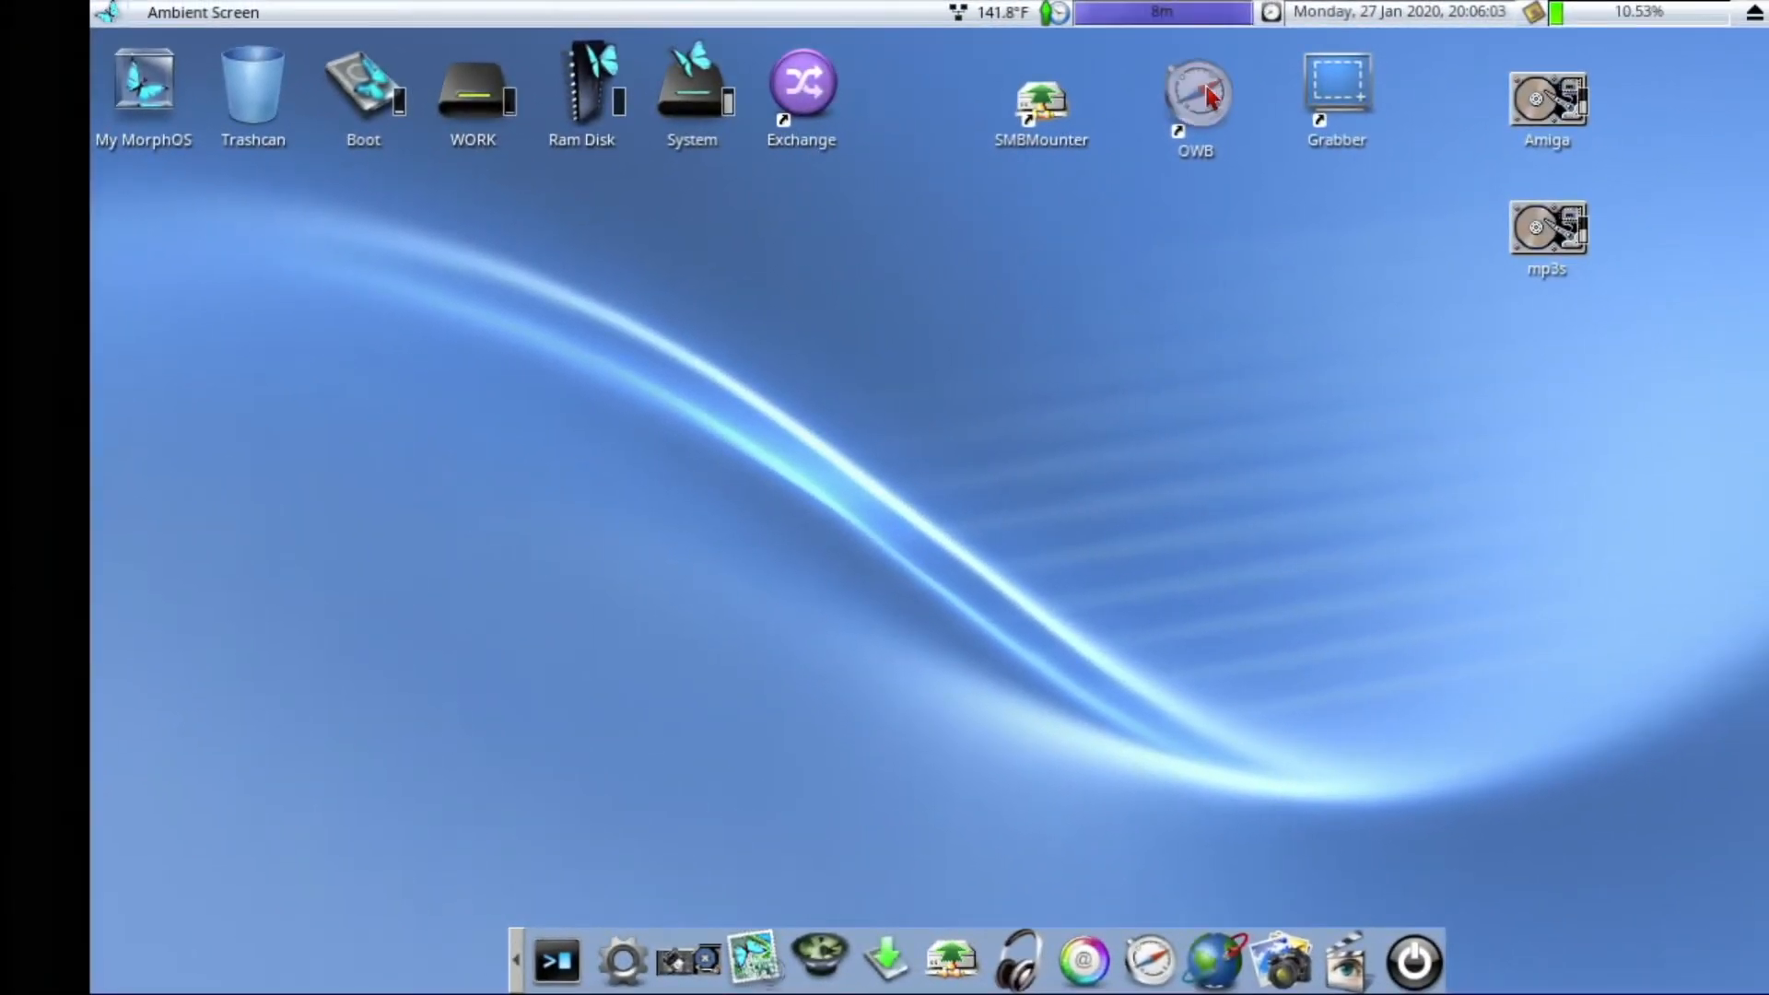
Step: Launch the OWB browser, open the bookmarked MorphOS Storage website and look through its categories
double_click(1210, 95)
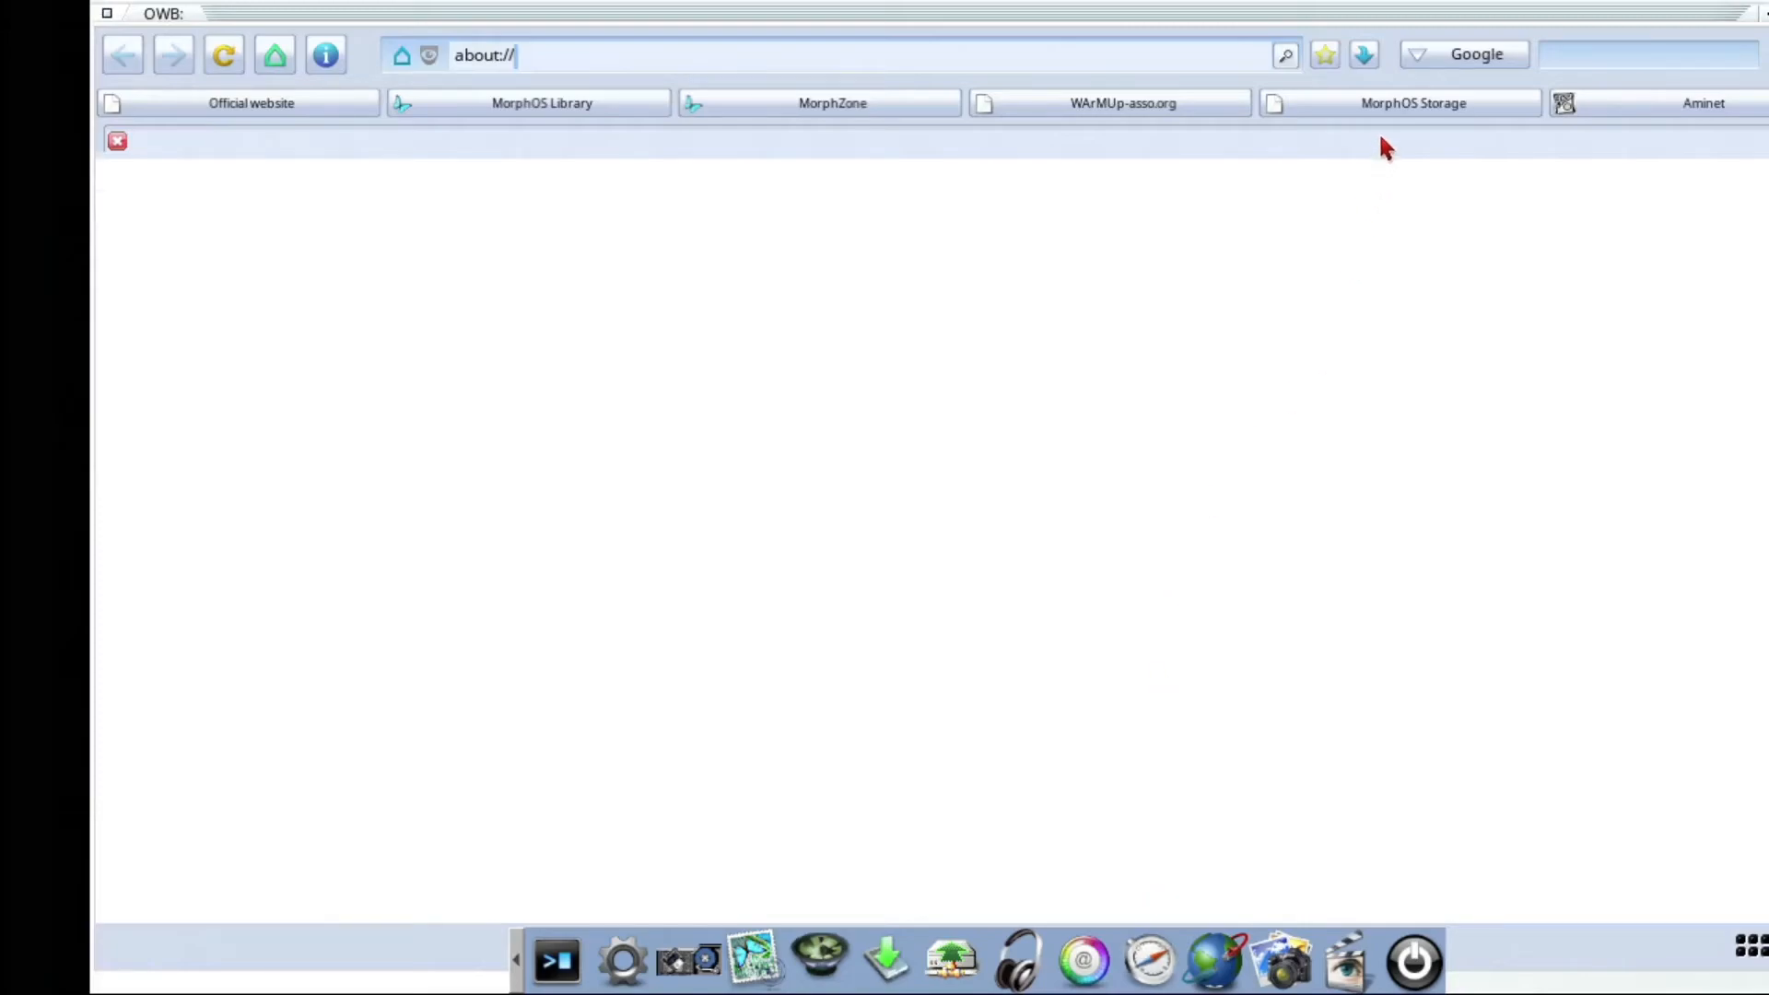
left_click(1404, 104)
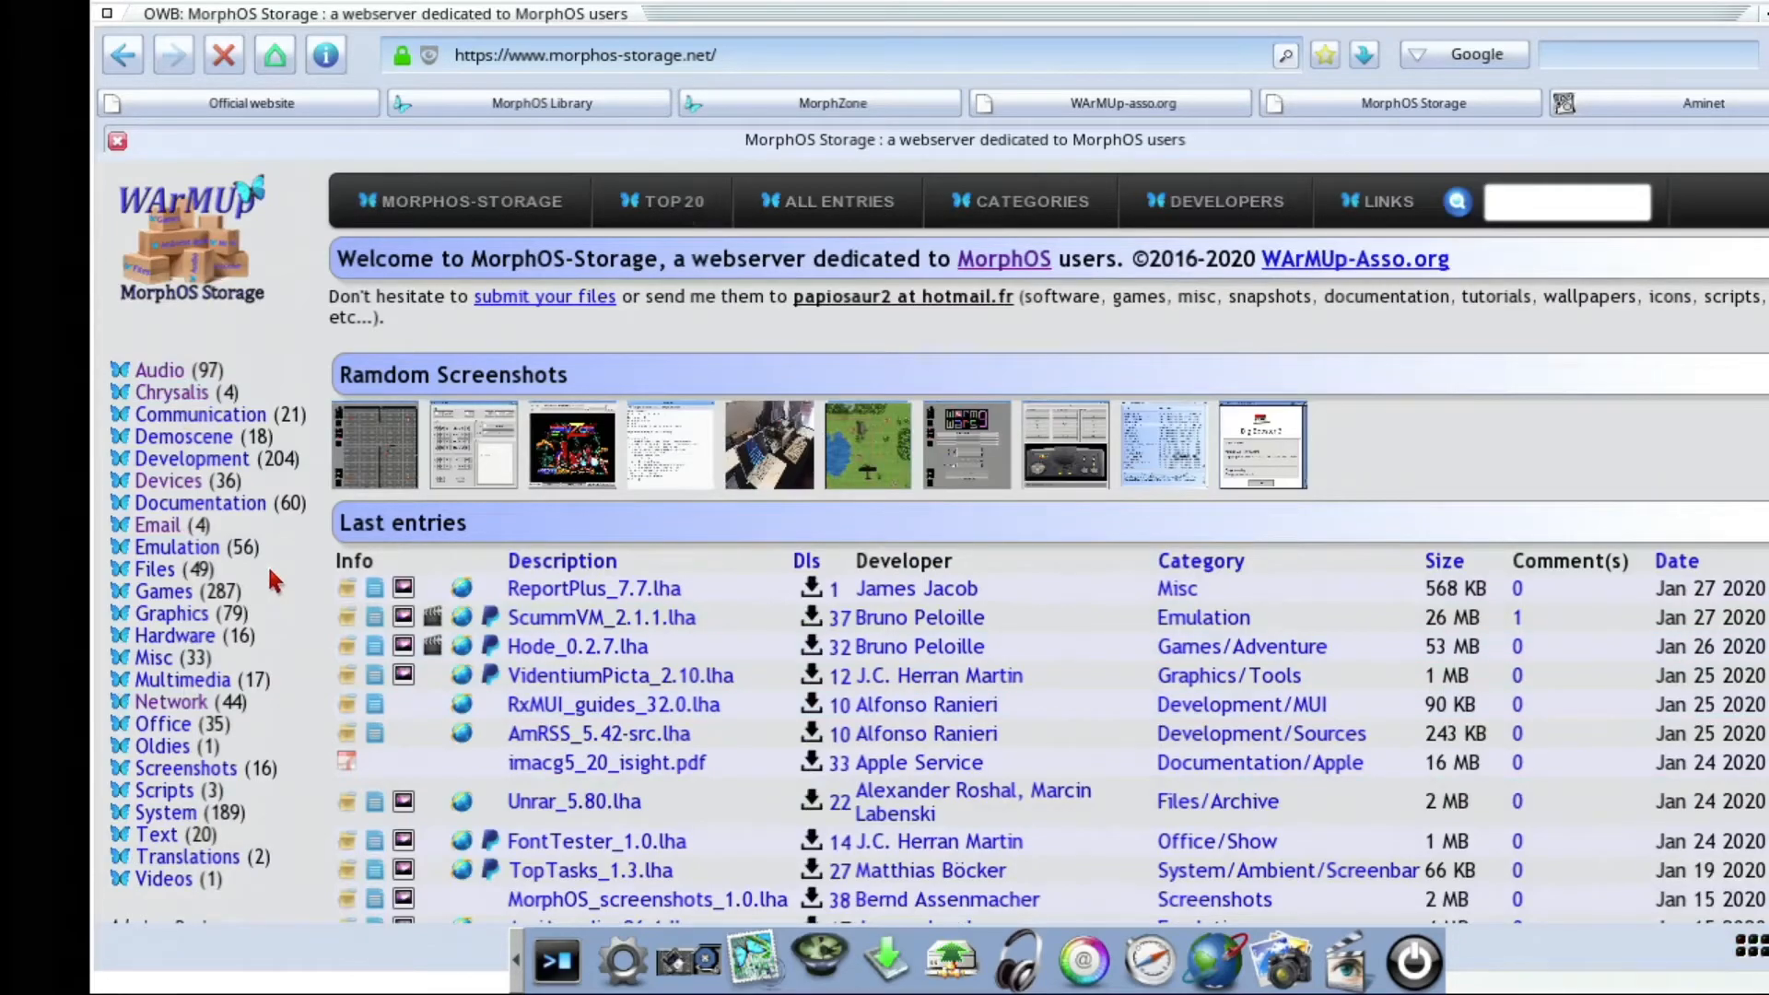
scroll(267, 564, "down", 5)
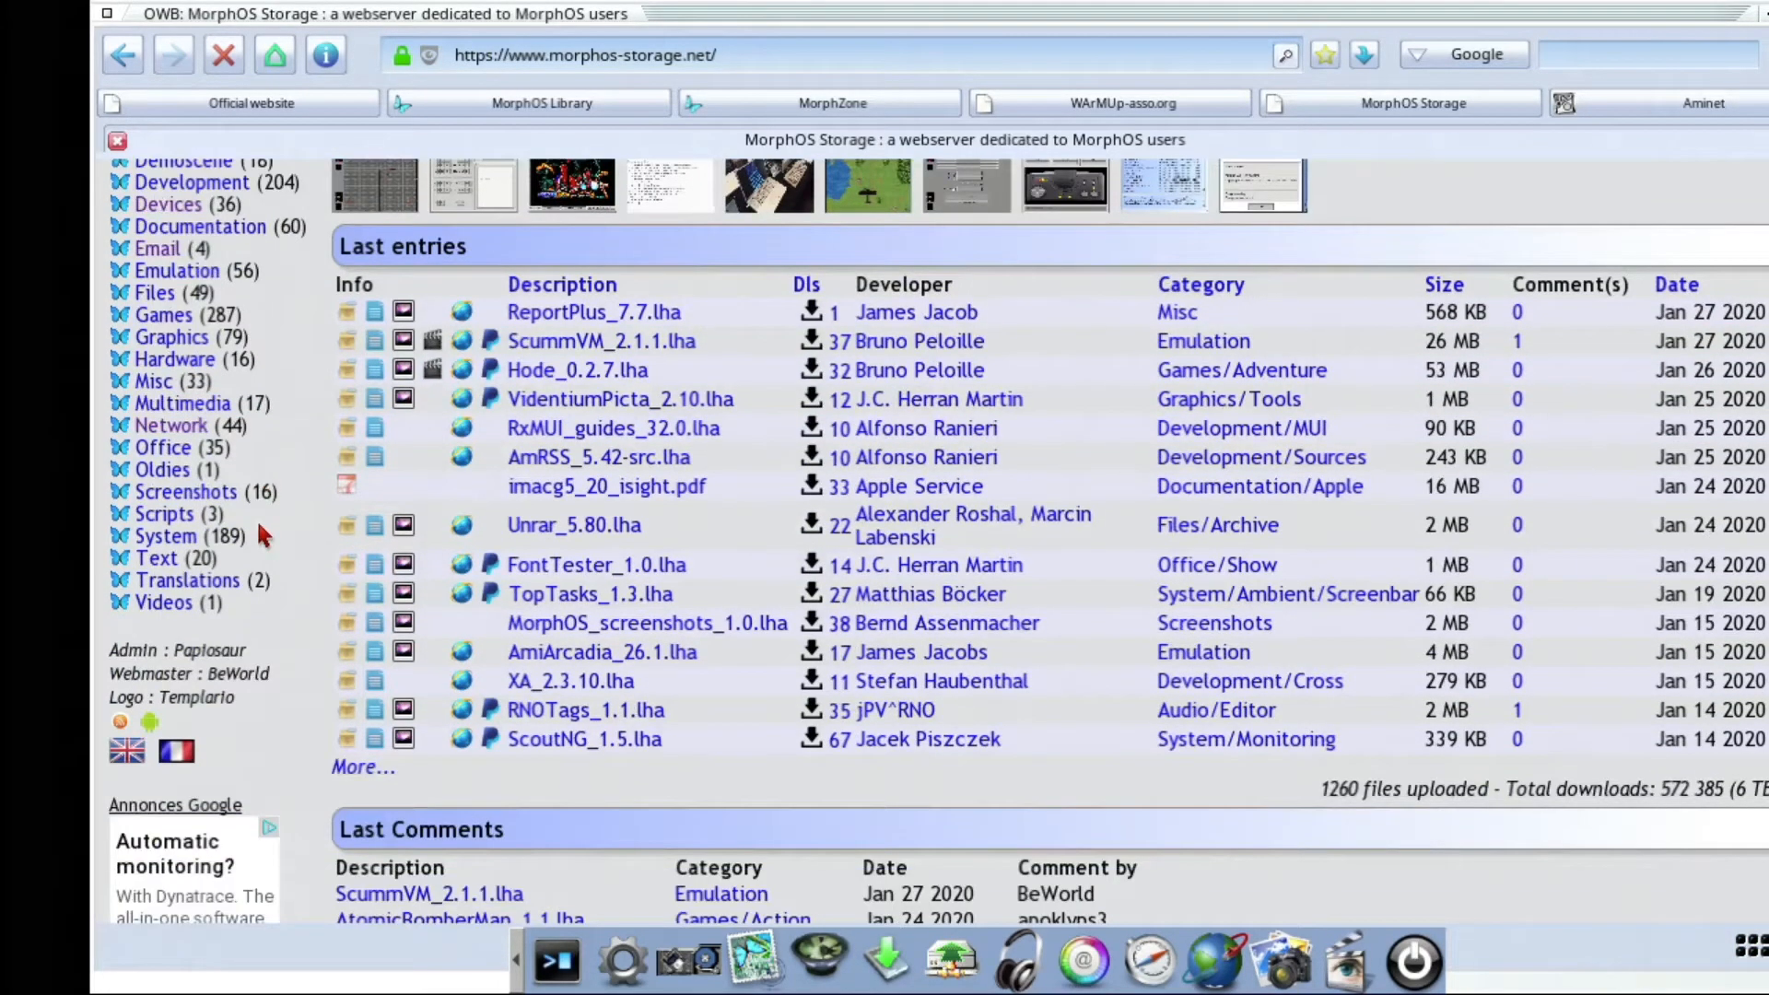
scroll(257, 518, "down", 2)
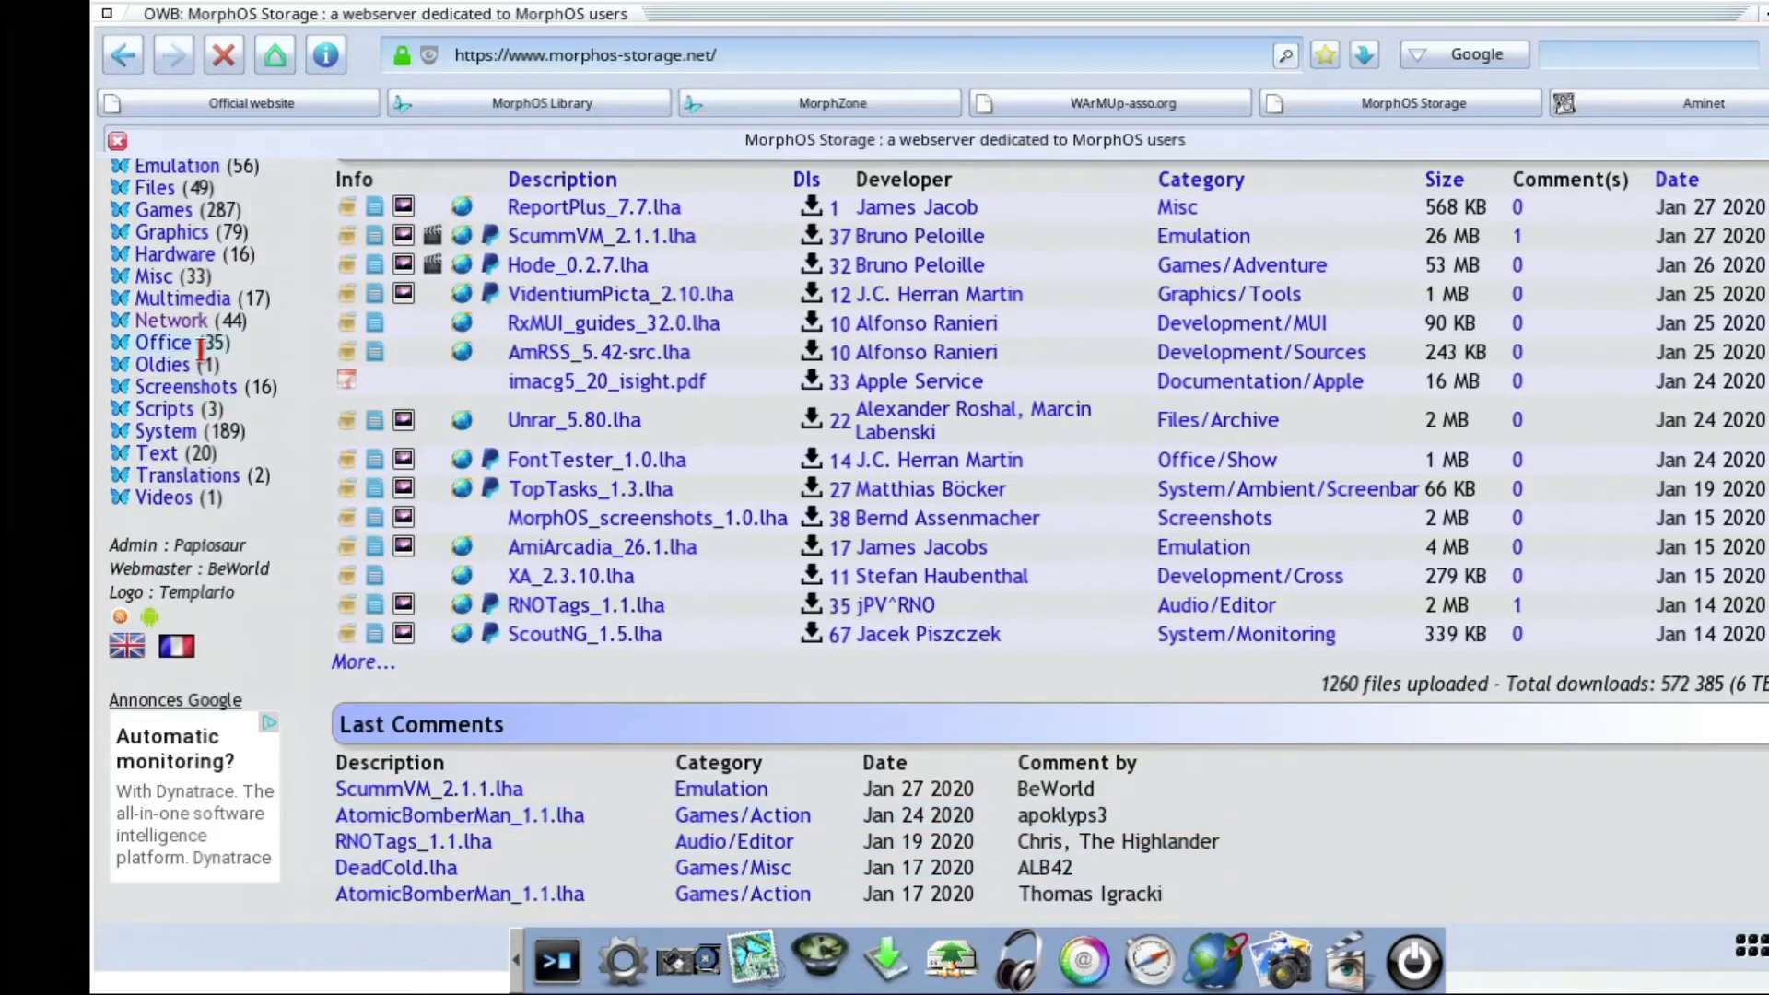
Step: Open the Office_test_1.3.lha entry in the Office/WordProcessor category and view its screenshots
left_click(169, 349)
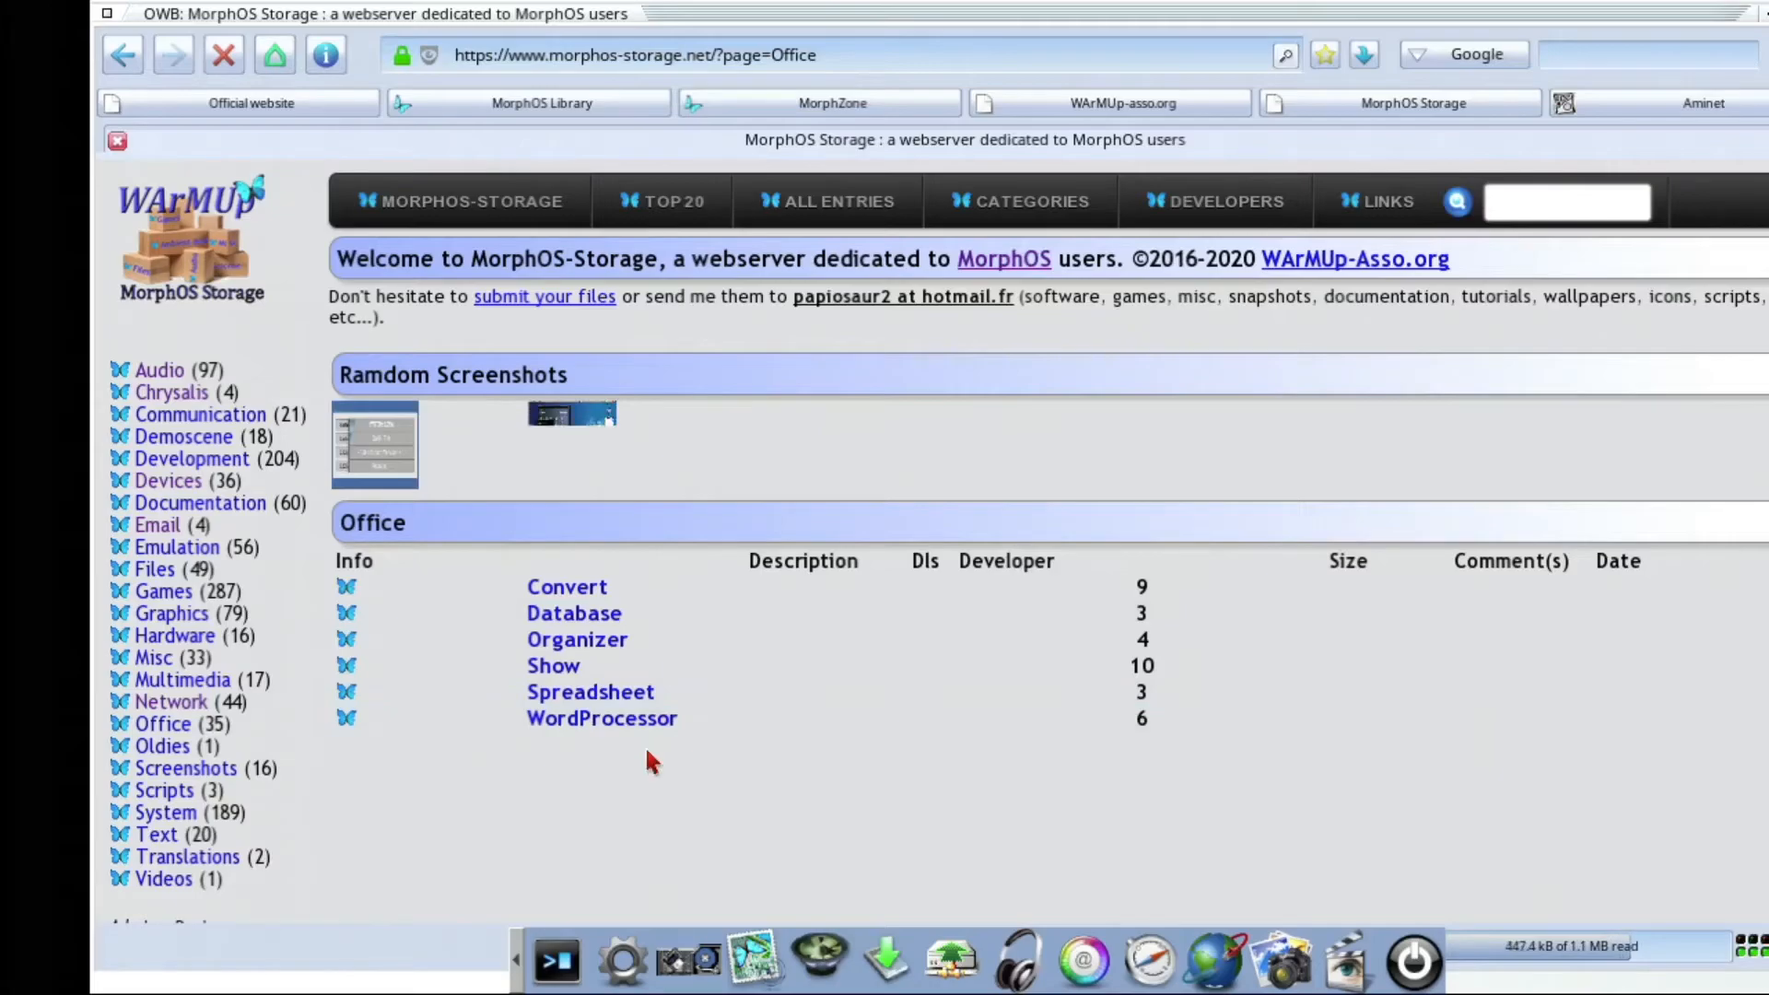
left_click(578, 720)
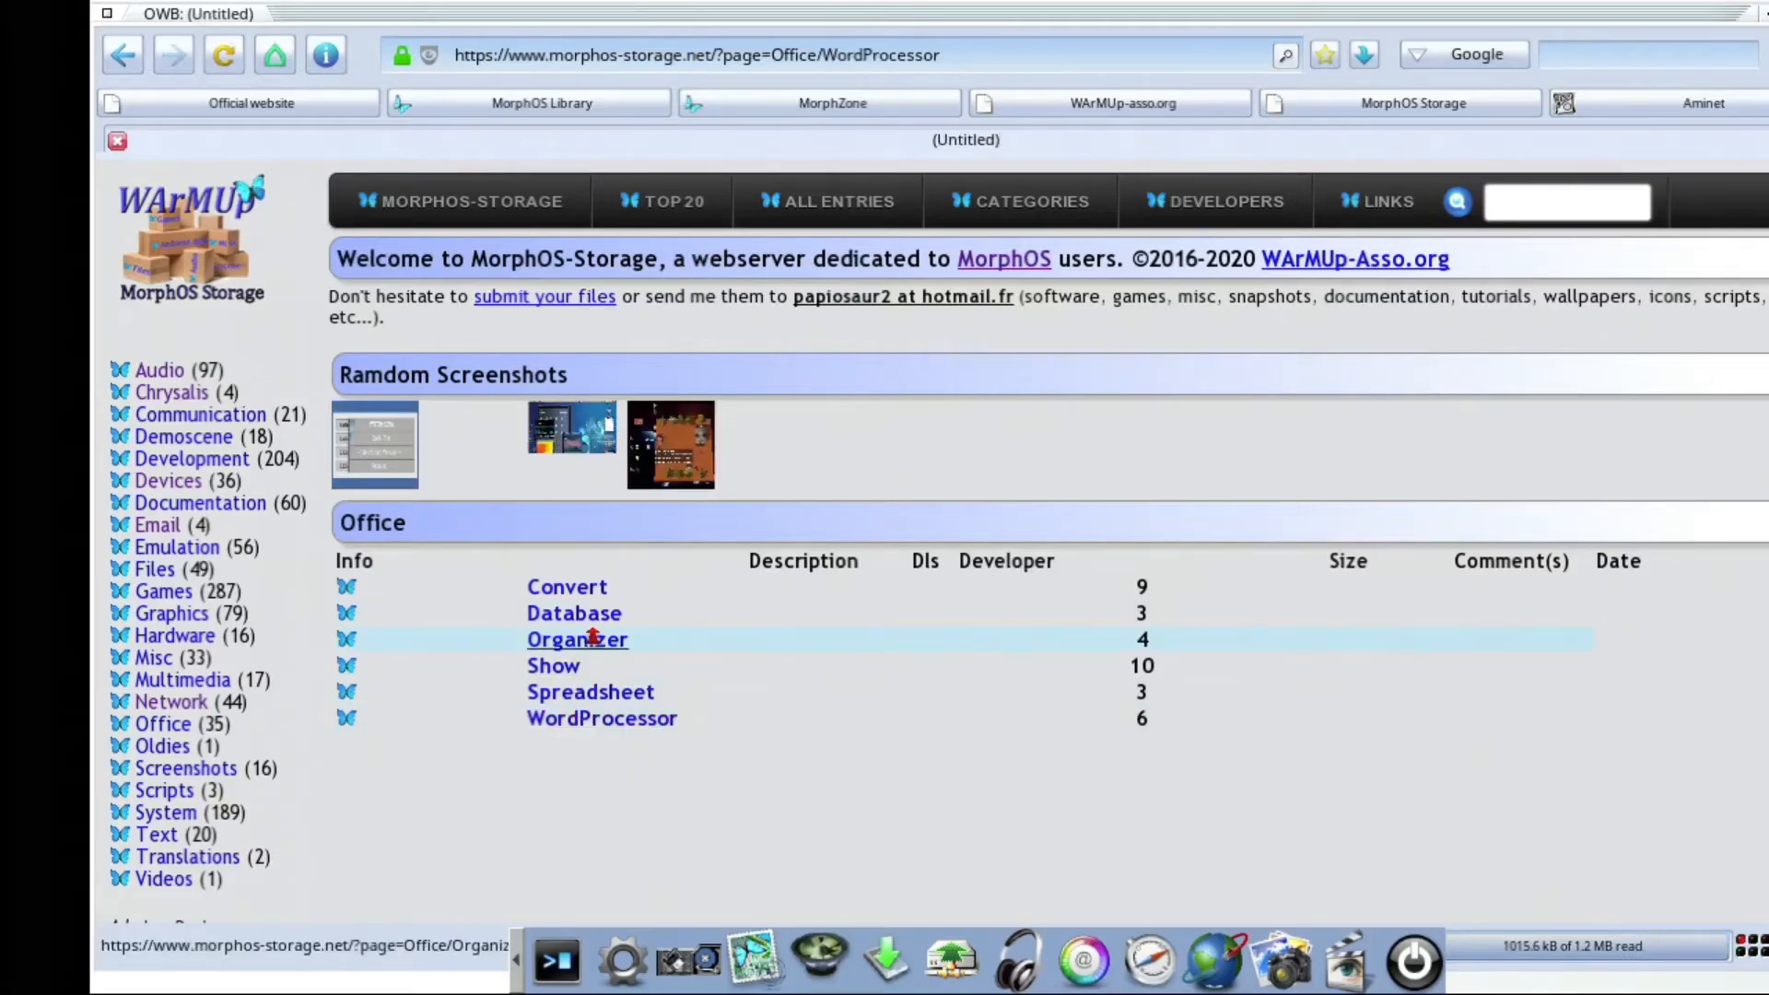
left_click(553, 726)
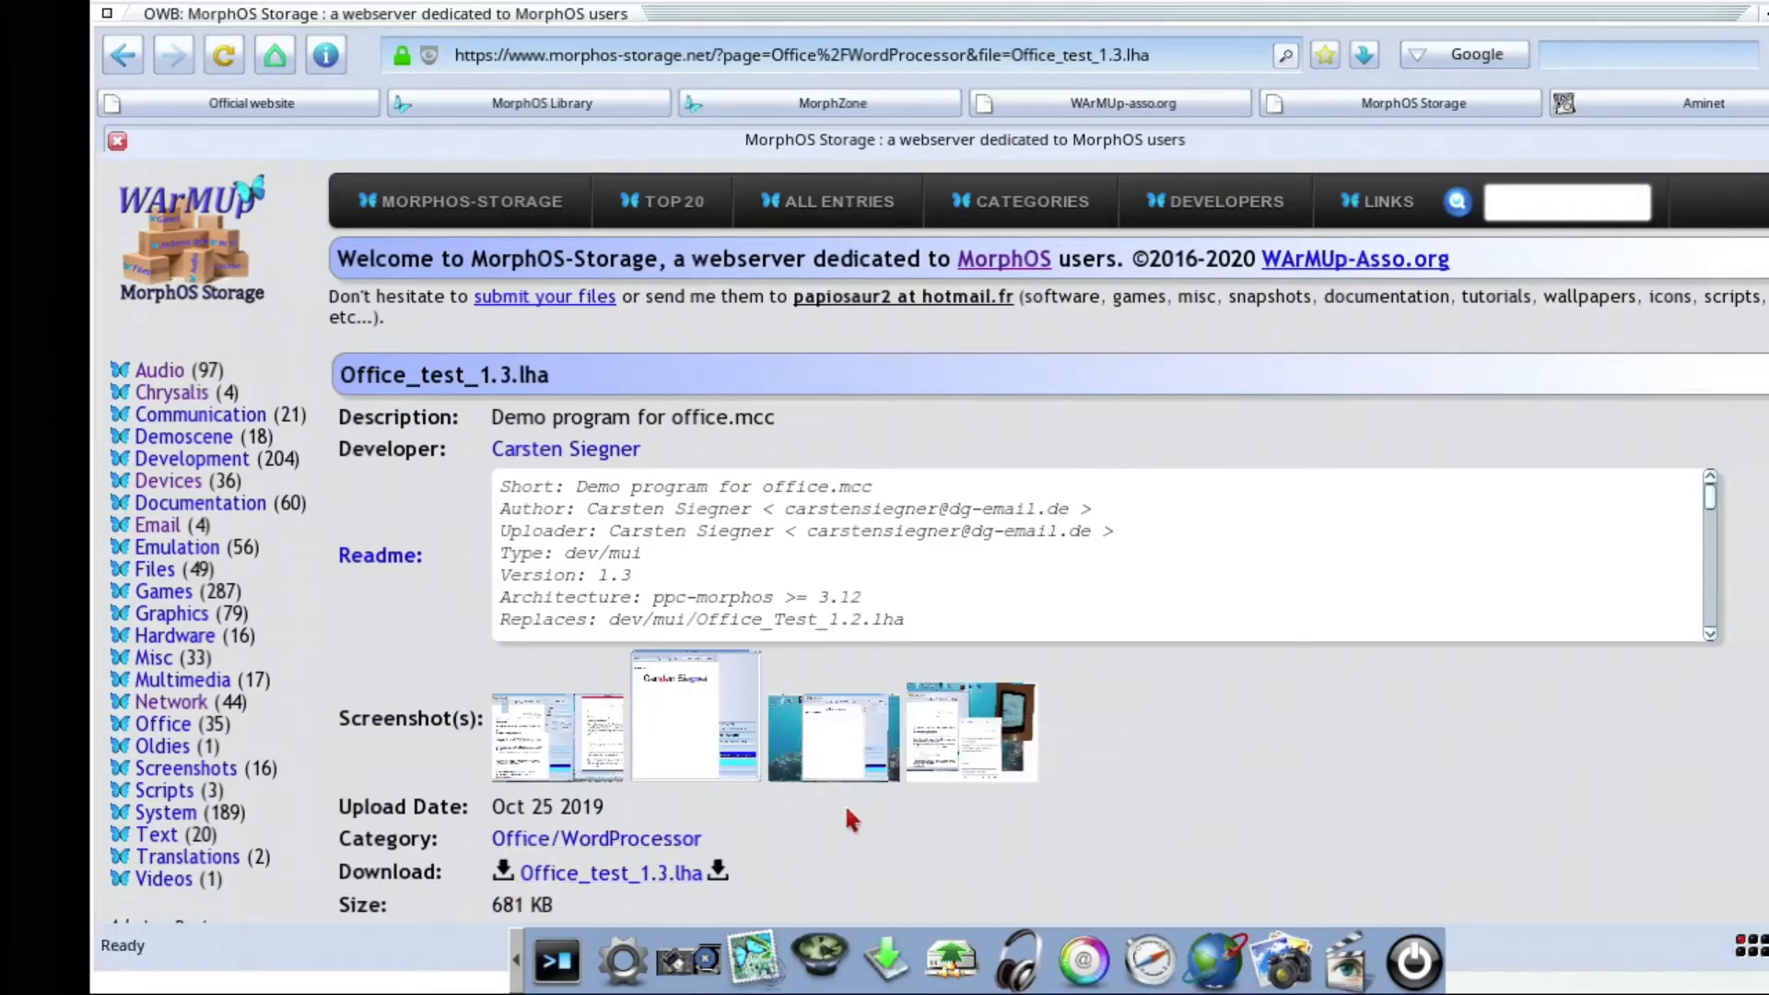
left_click(565, 773)
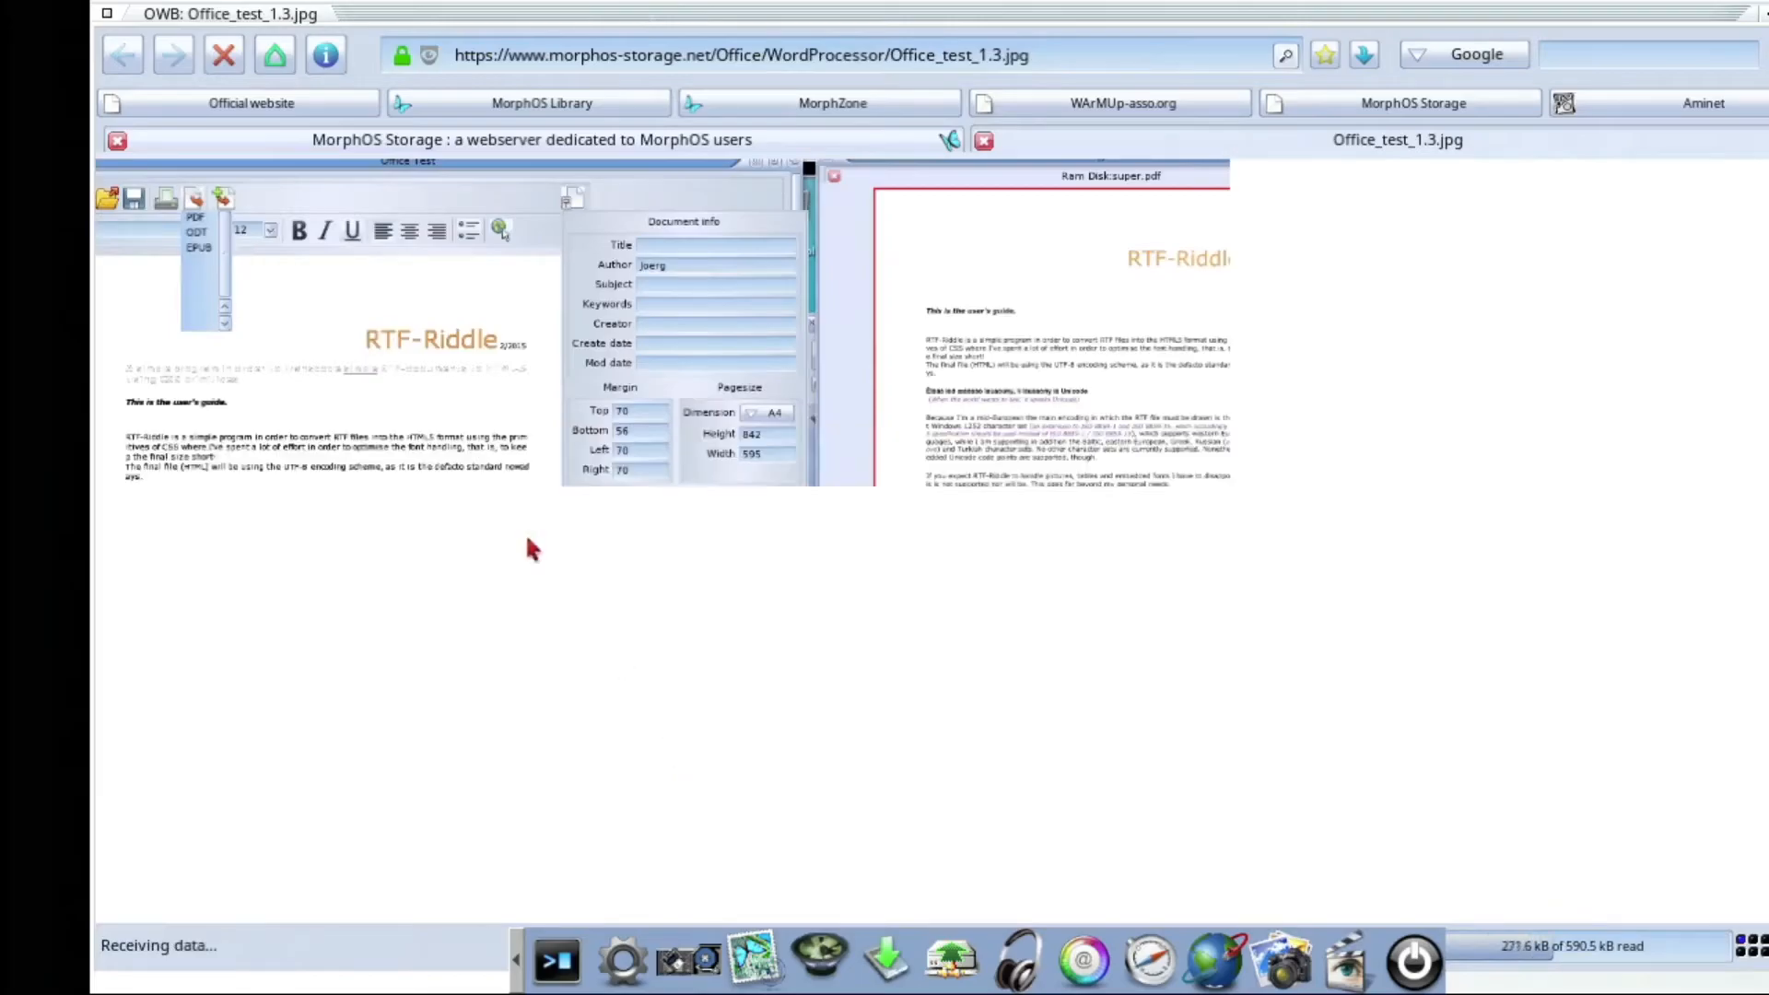
left_click(129, 138)
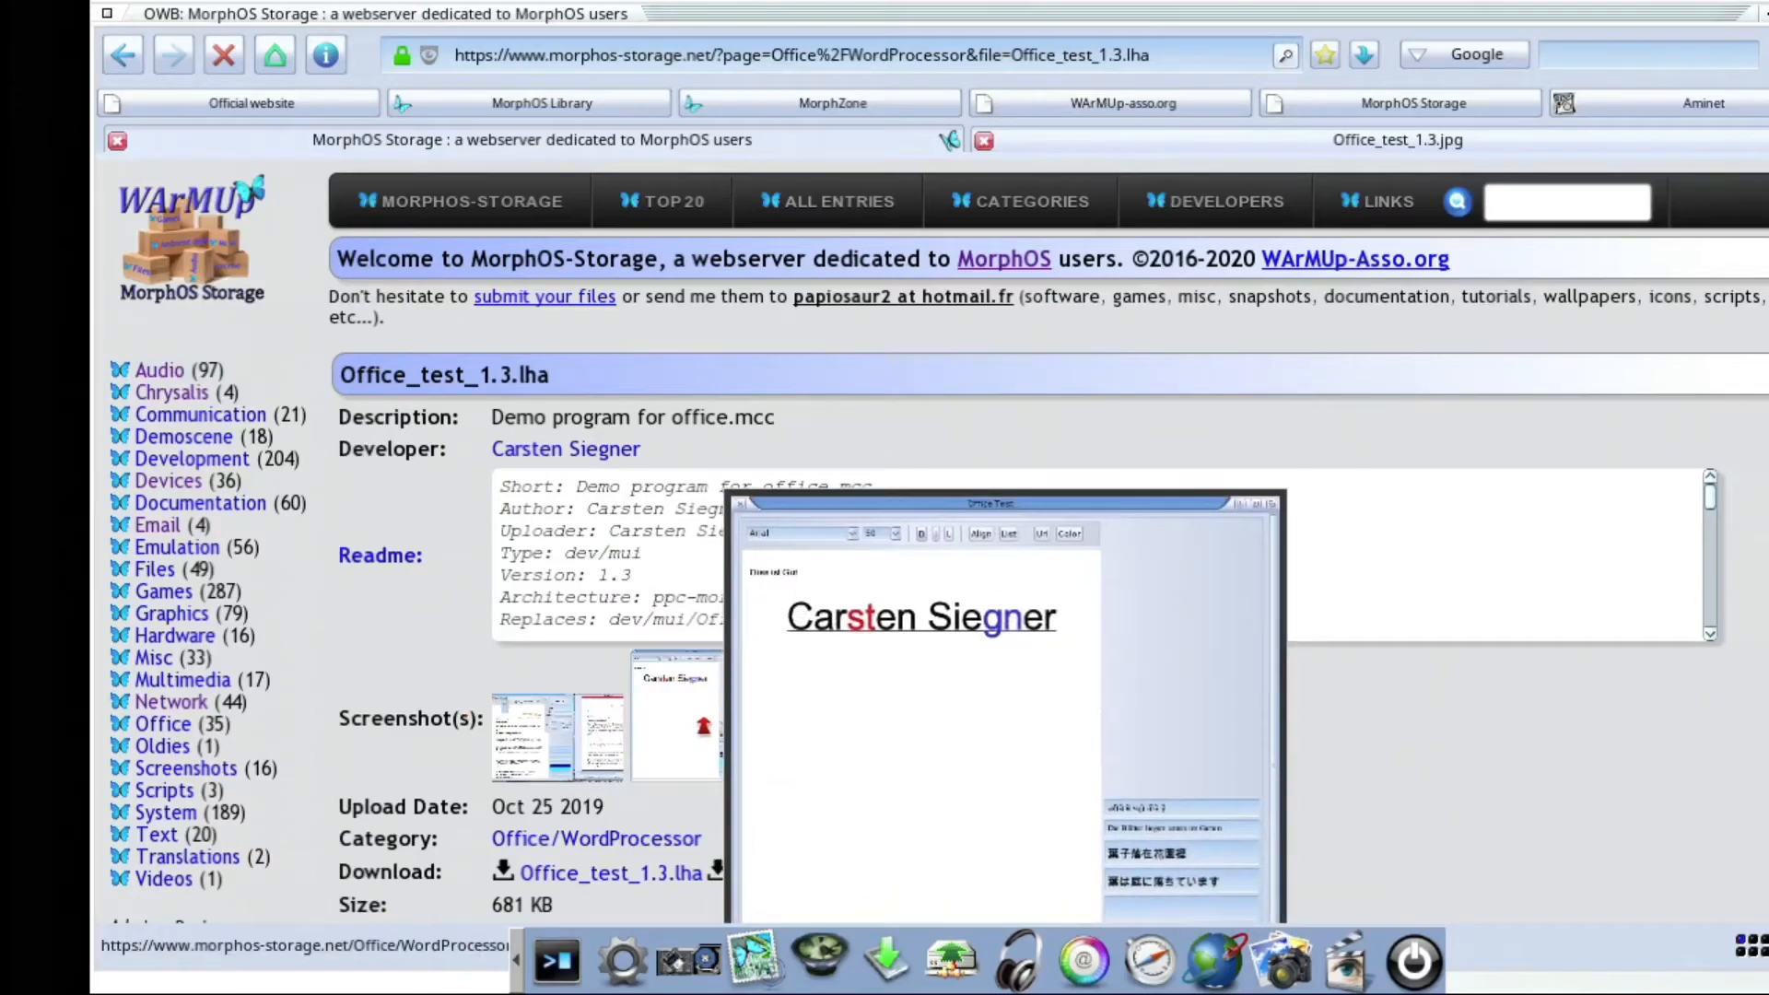
mouse_move(954, 725)
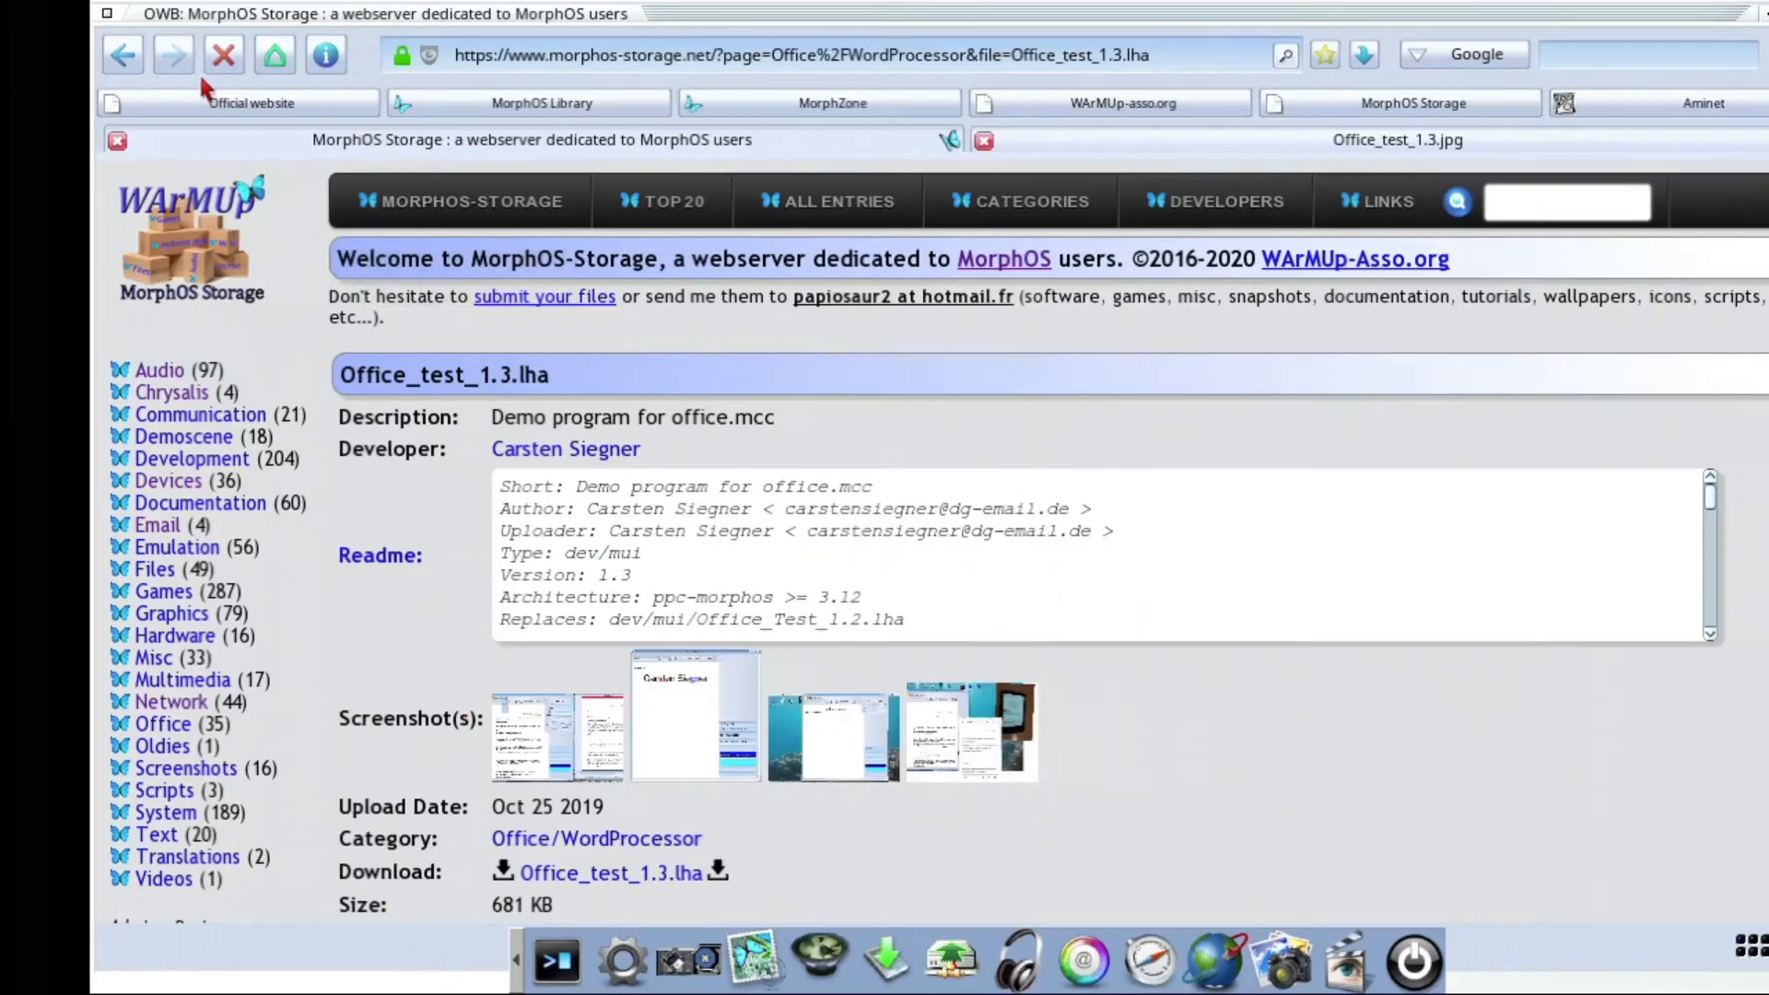
Step: Examine the browser's settings, including the list of browsers it can spoof as
right_click(1109, 11)
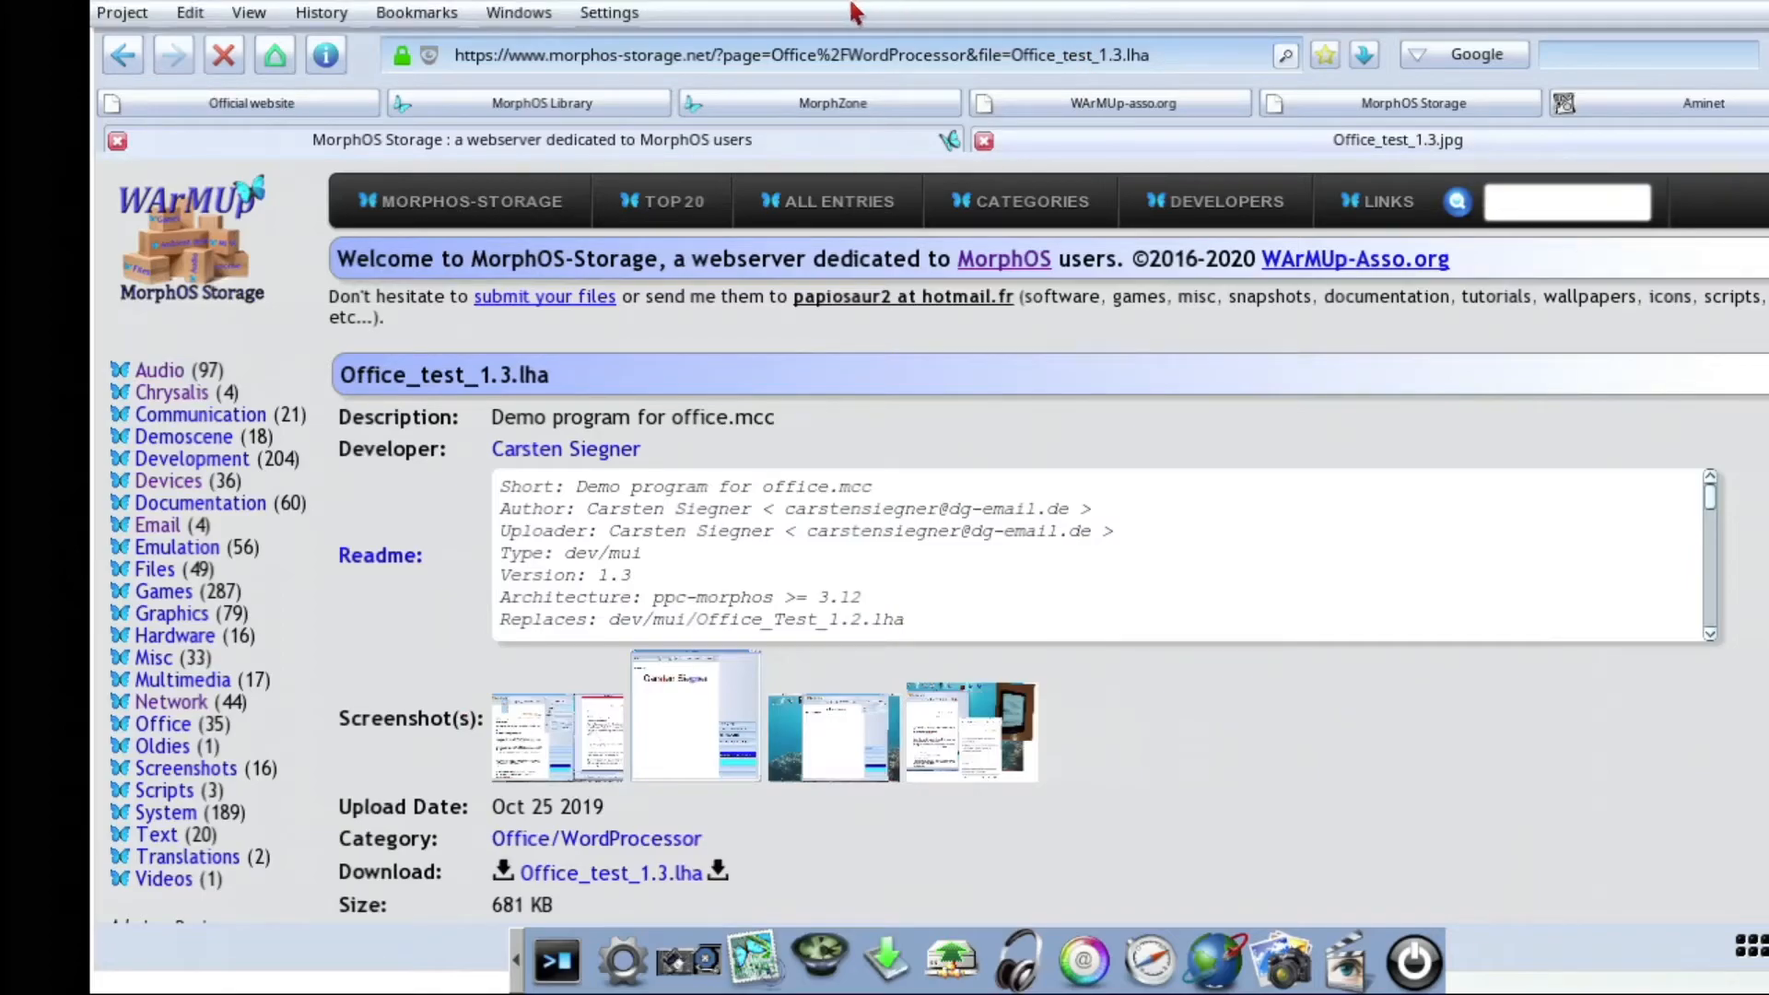
mouse_move(543, 11)
mouse_move(610, 11)
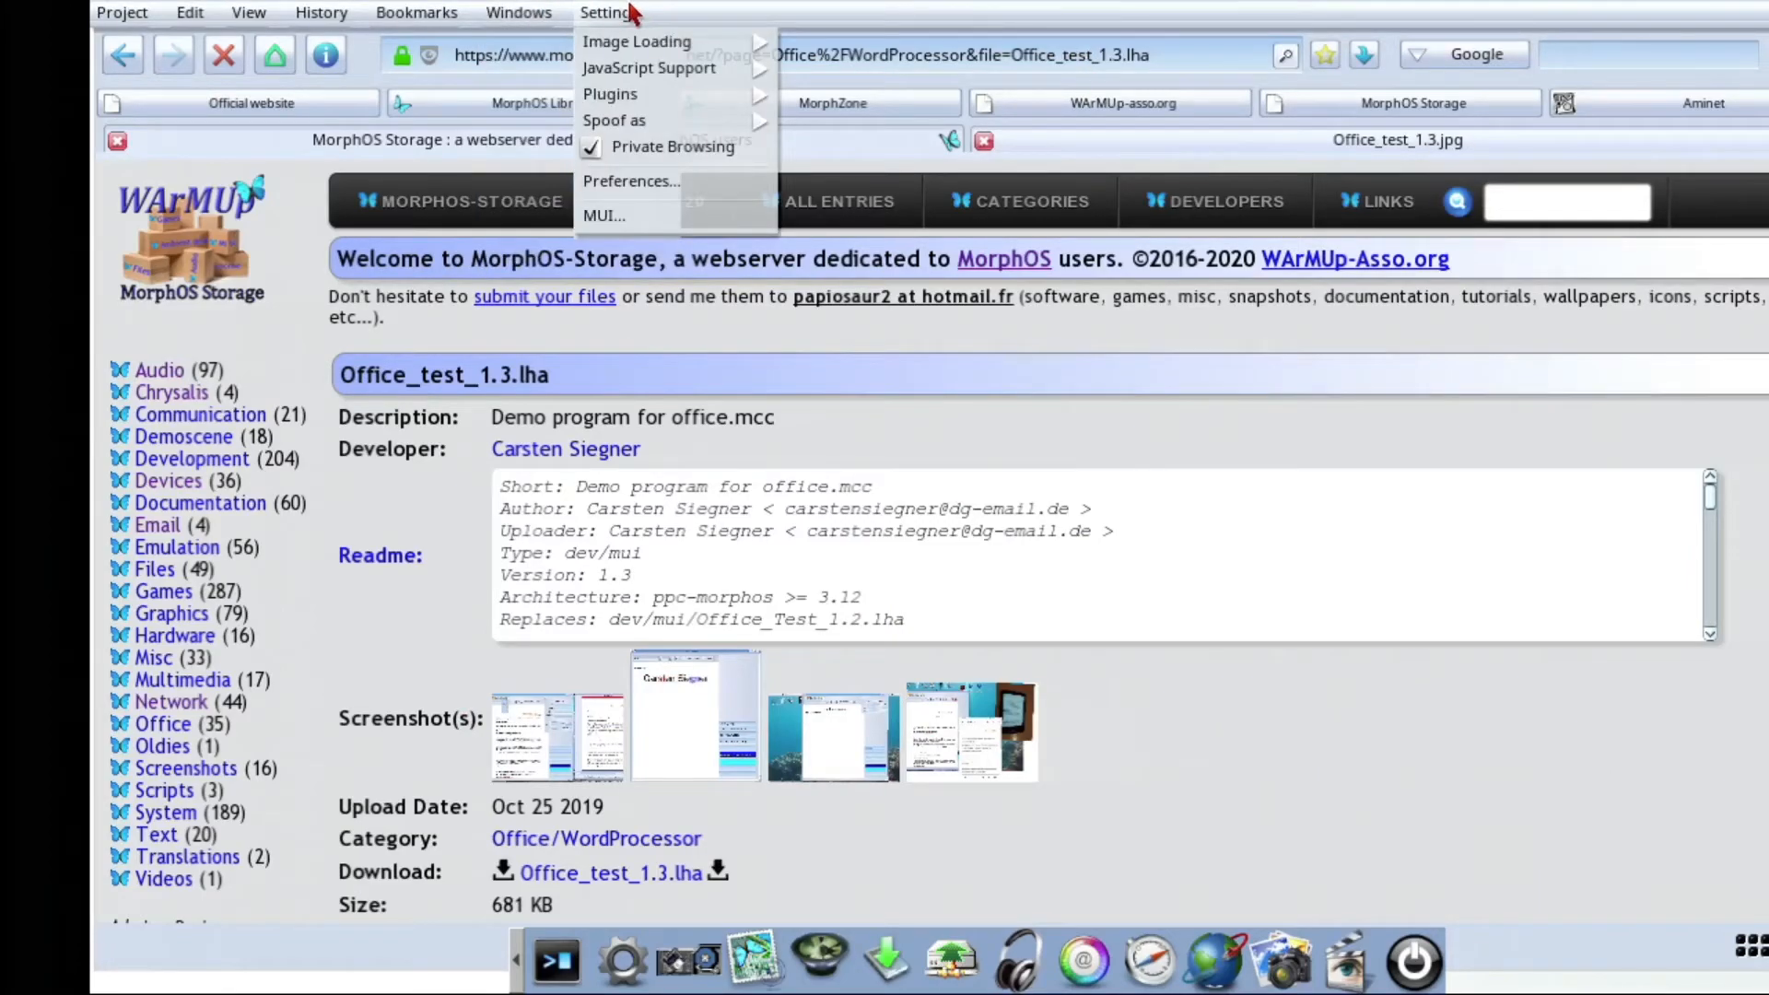
mouse_move(625, 122)
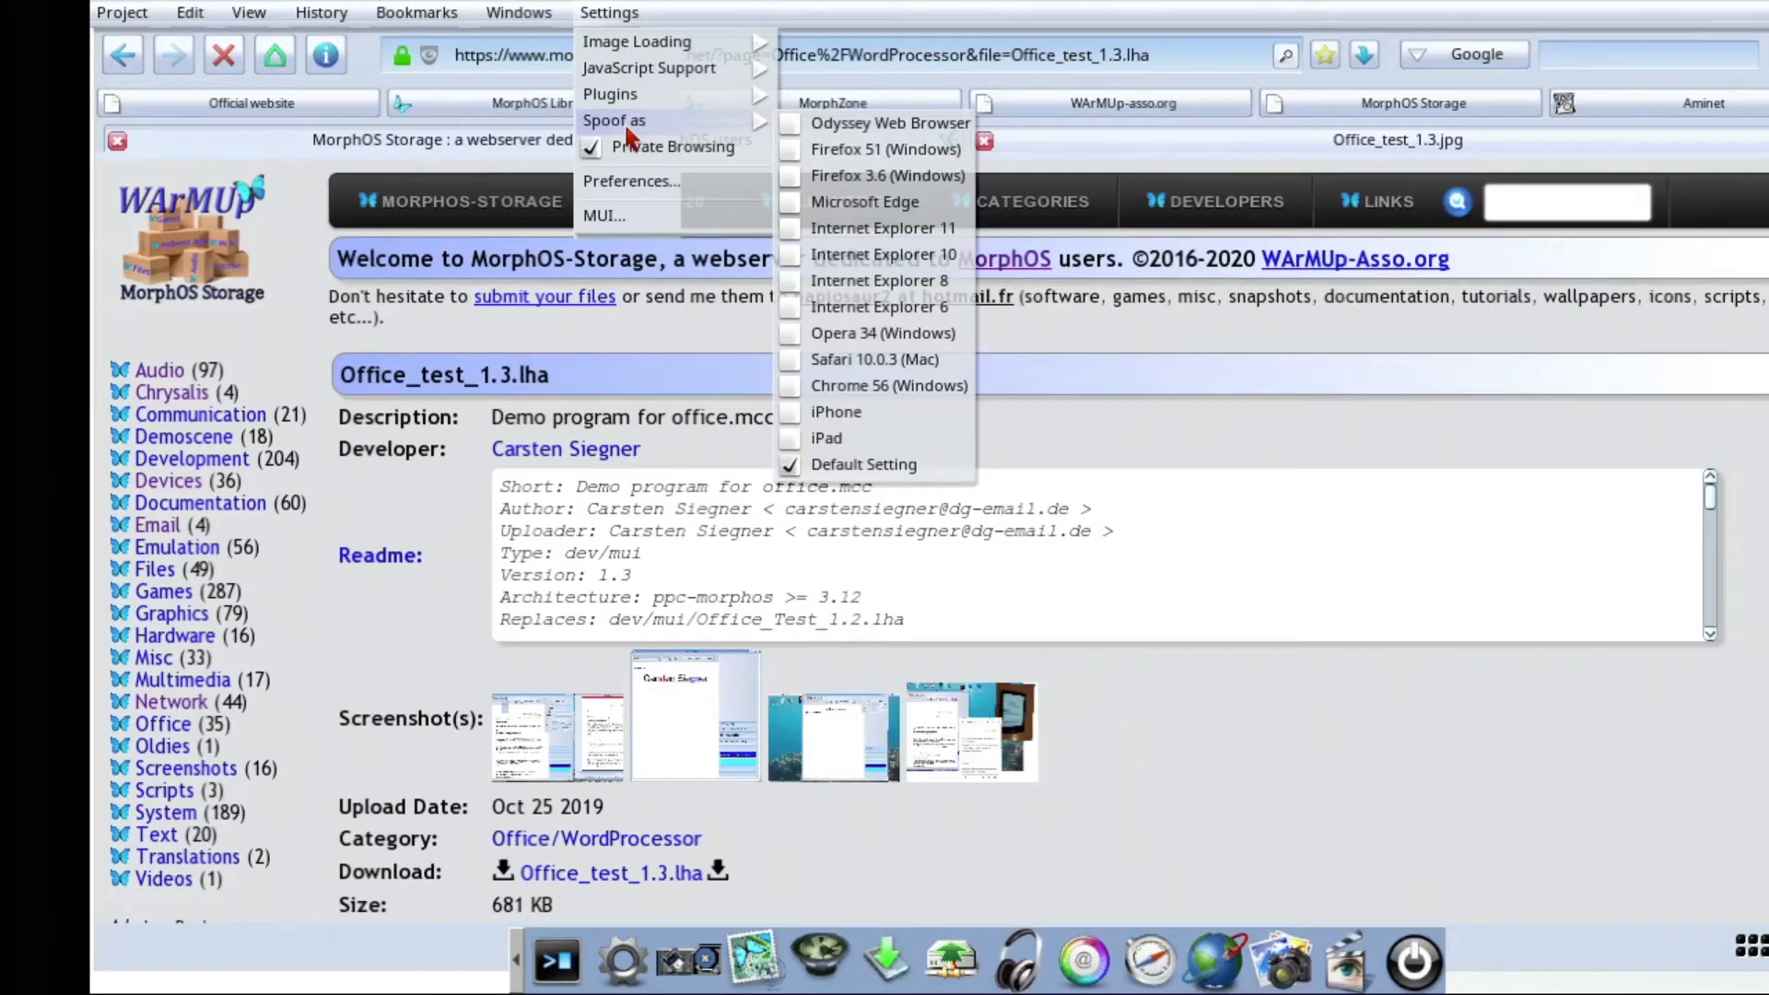
right_click(633, 11)
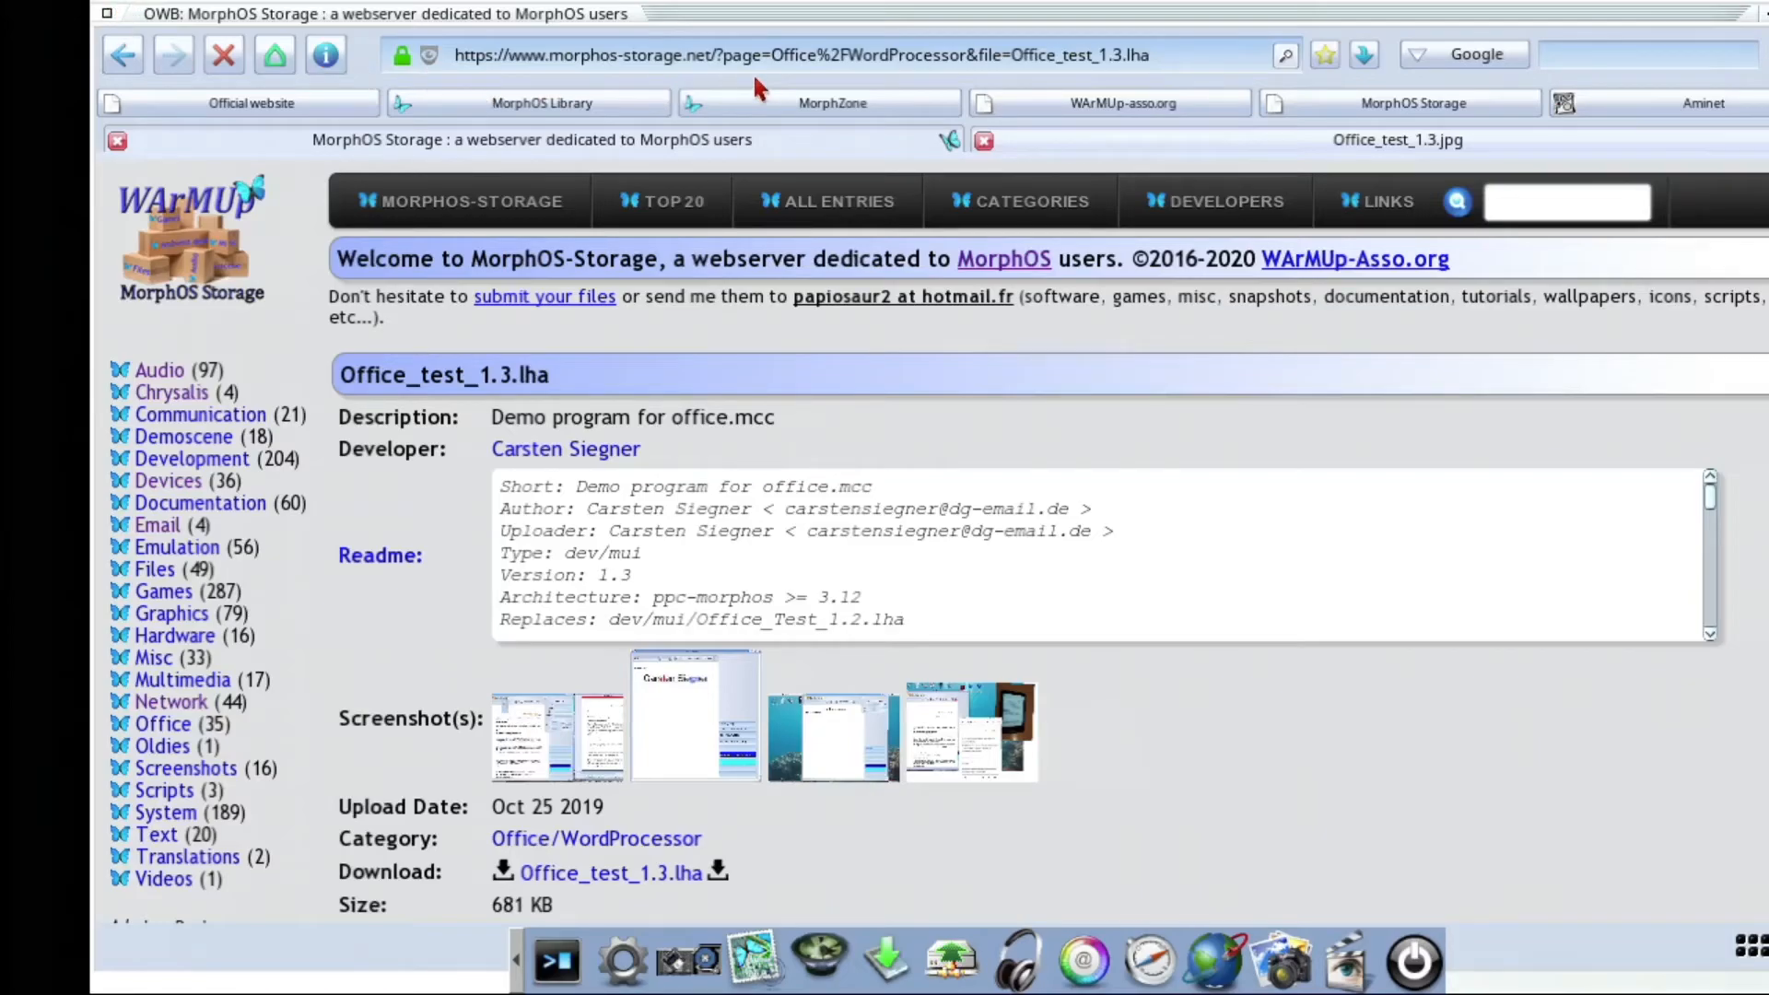
Step: Replace the current web address with youtube.com and load the site
left_click(840, 56)
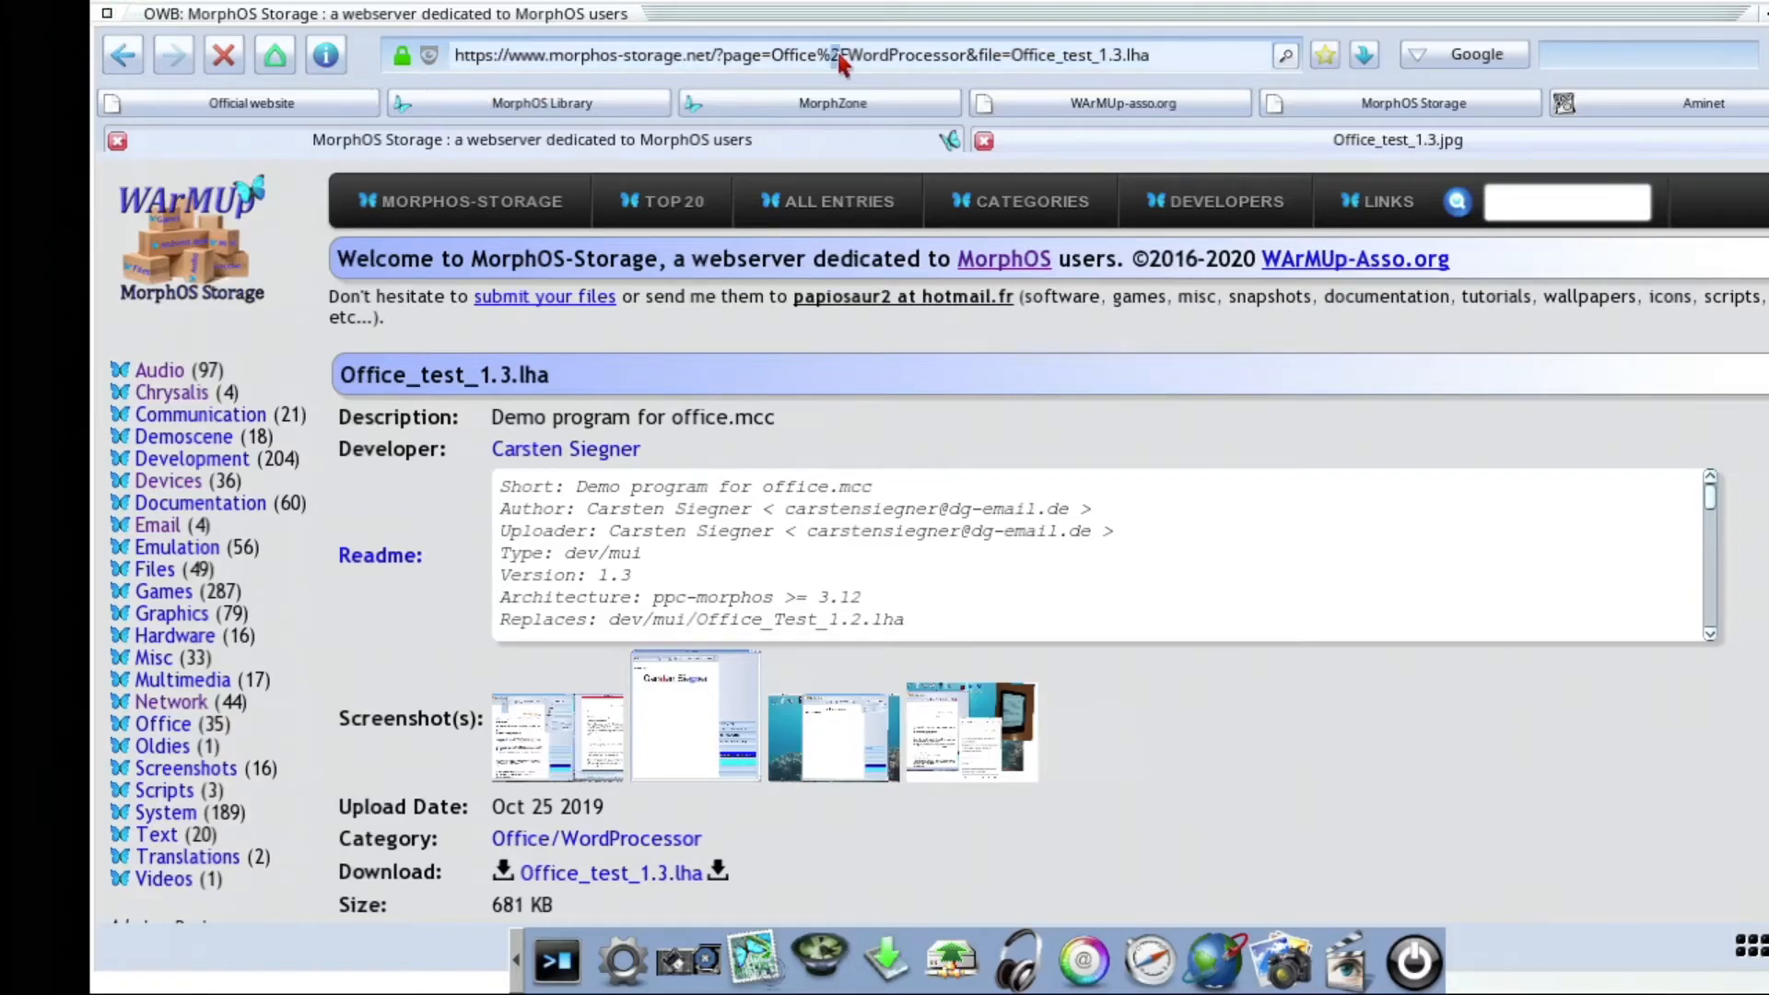
double_click(839, 56)
left_click_drag(1231, 49, 95, 11)
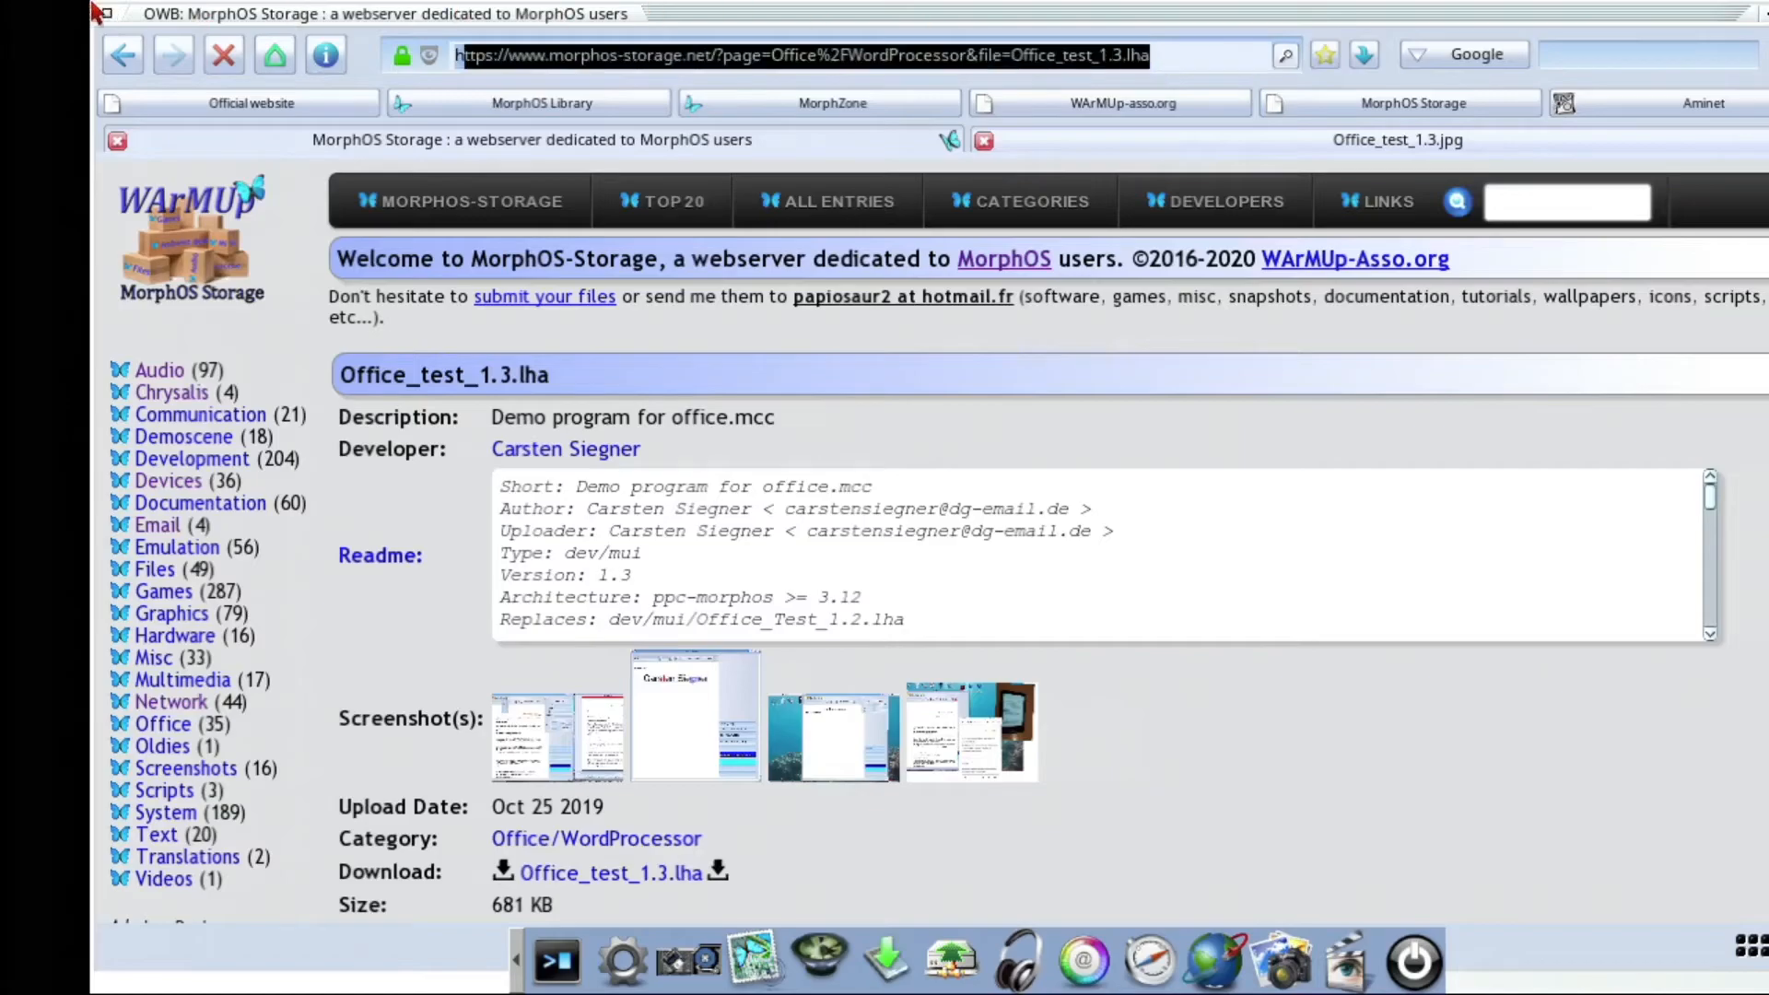
type("youtube")
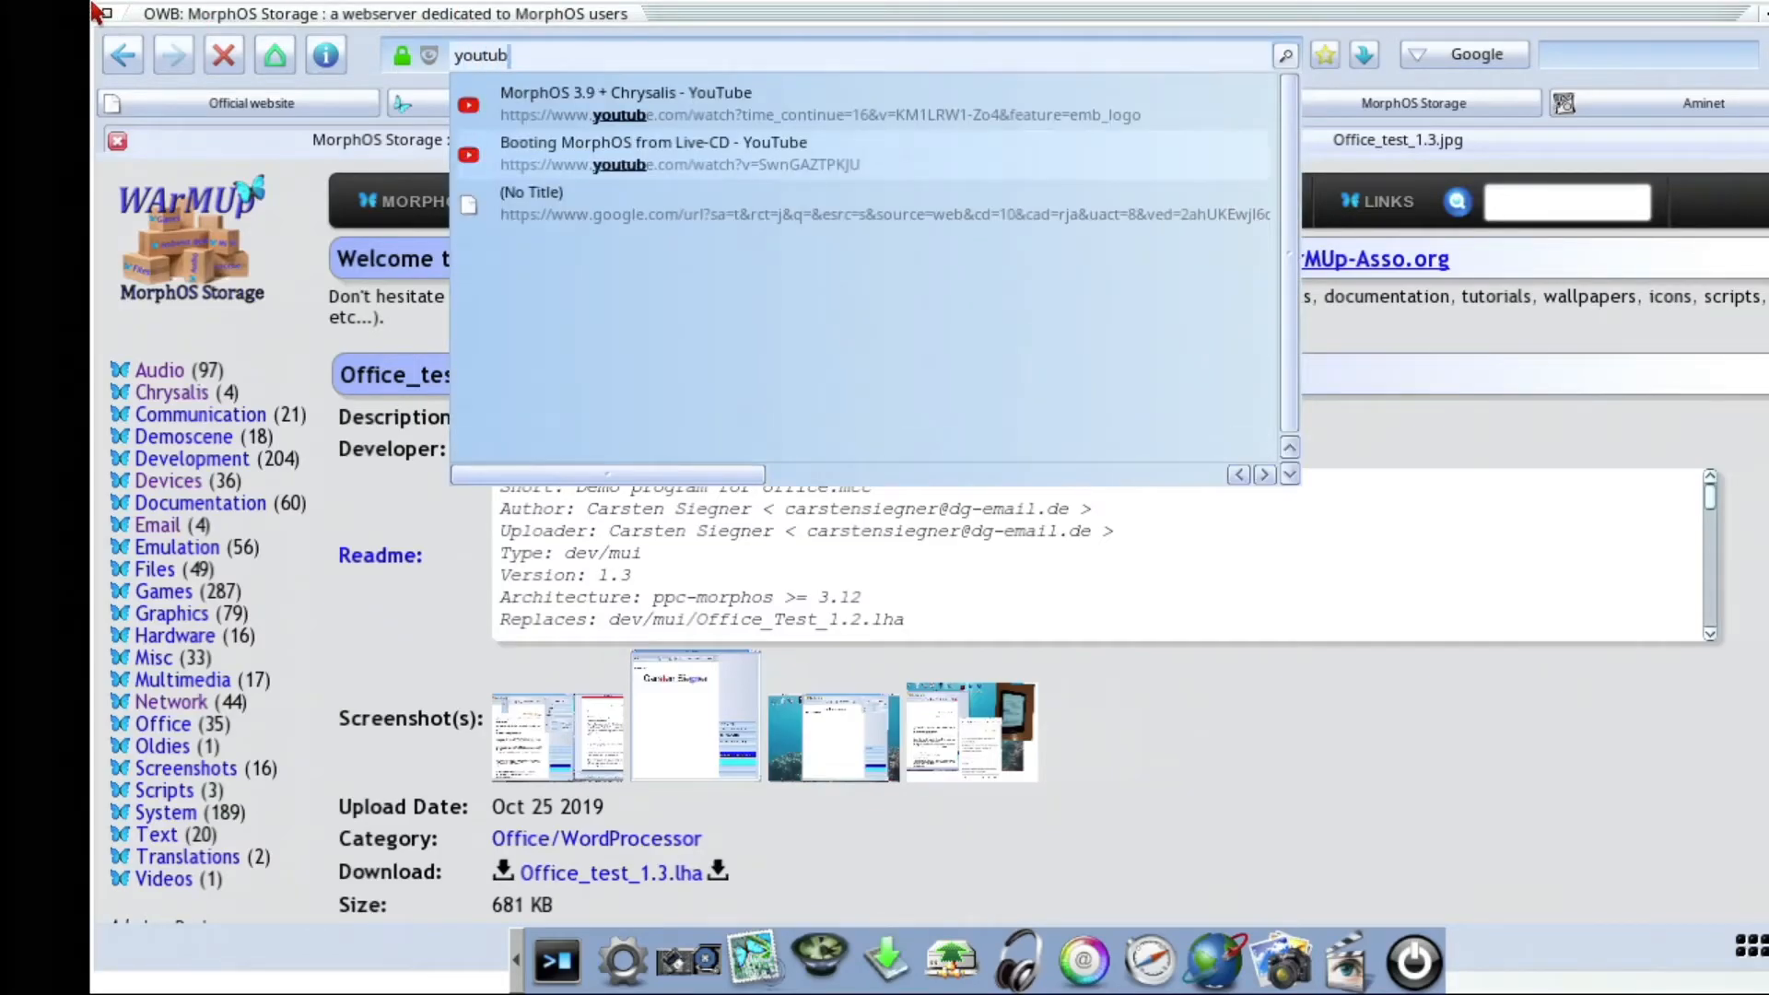
type(".com")
key("Return")
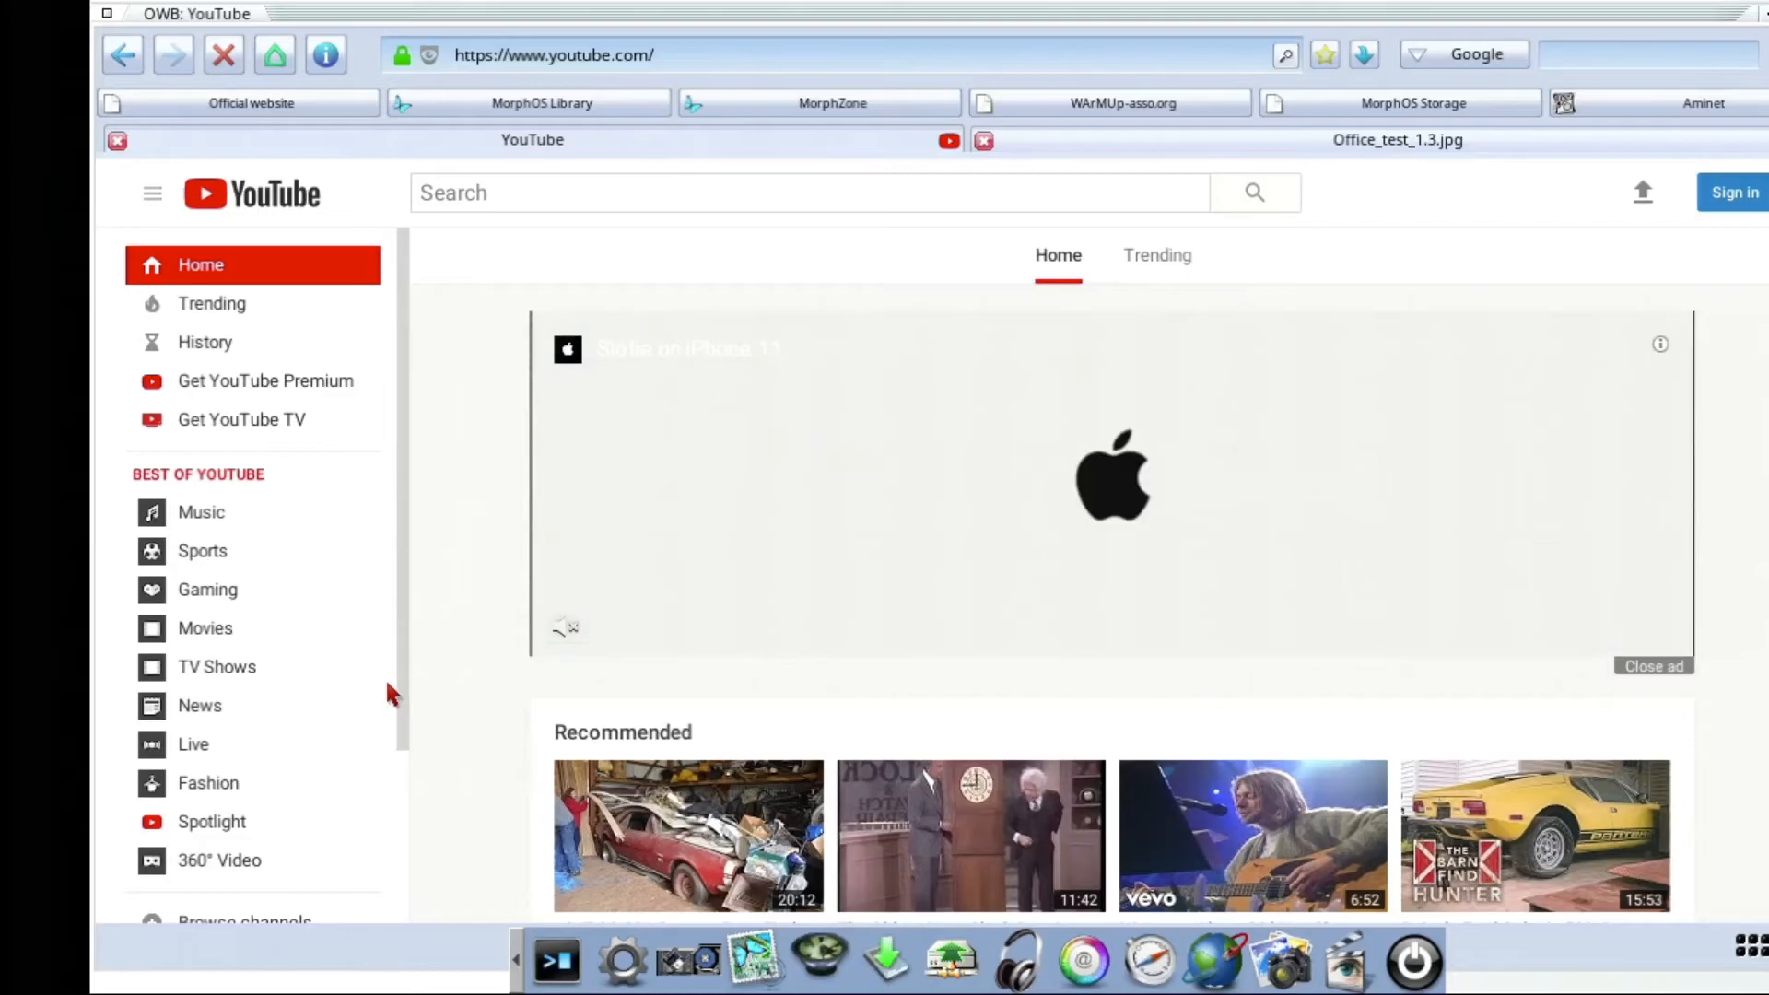
Step: Search YouTube for the channel host's name plus "amiga 3000" and open the Amiga 3000 Bad Amber pot video
left_click(563, 194)
type("chris edwards amiga 3000")
key("Return")
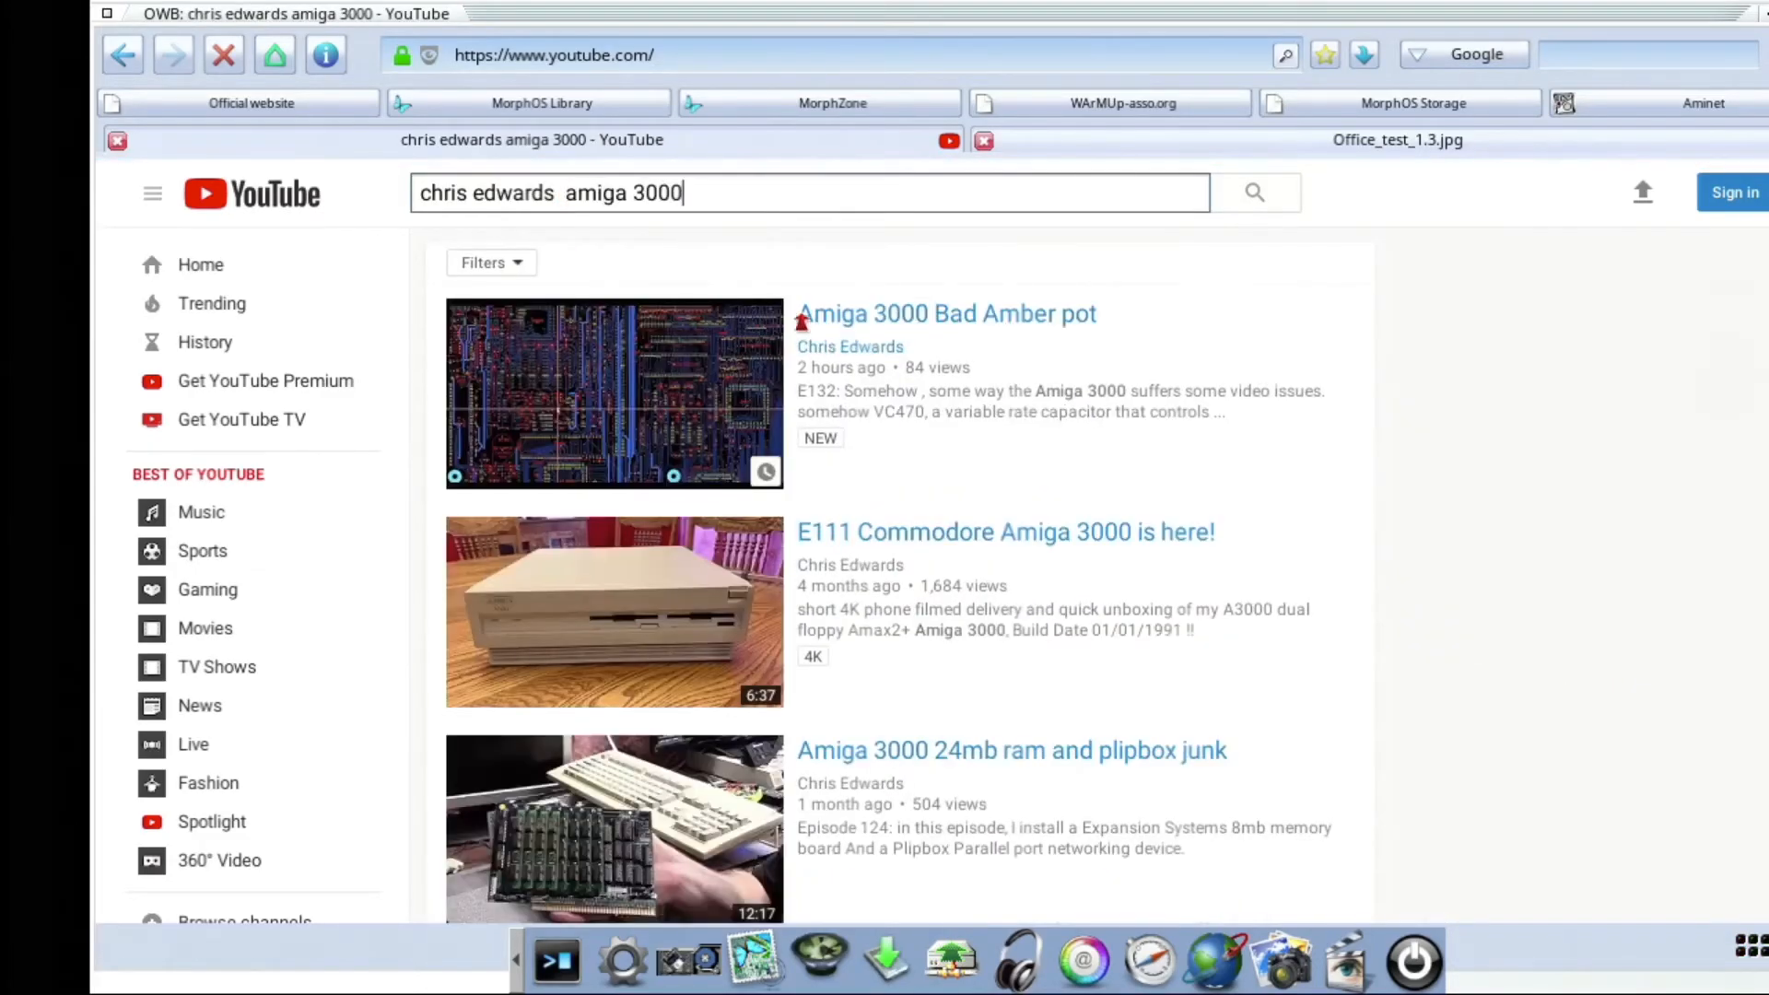
left_click(942, 323)
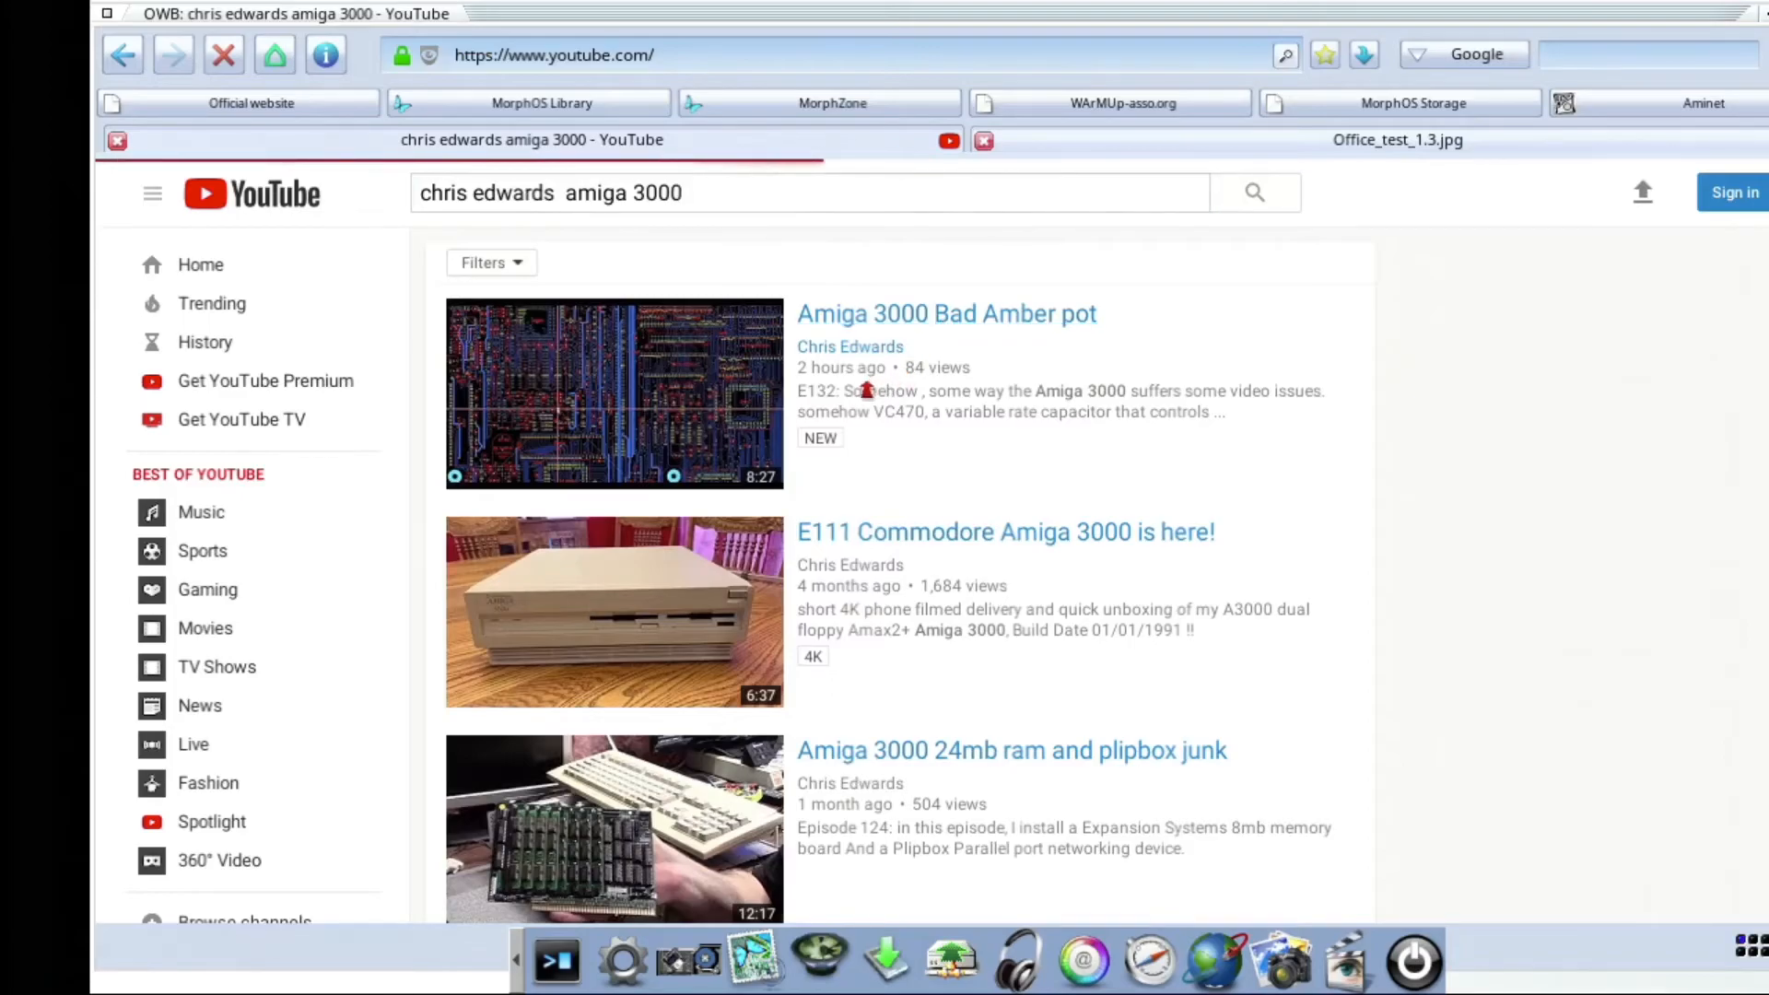
Step: Visit the bookmarked MorphOS Storage and MorphZone websites
left_click(1374, 110)
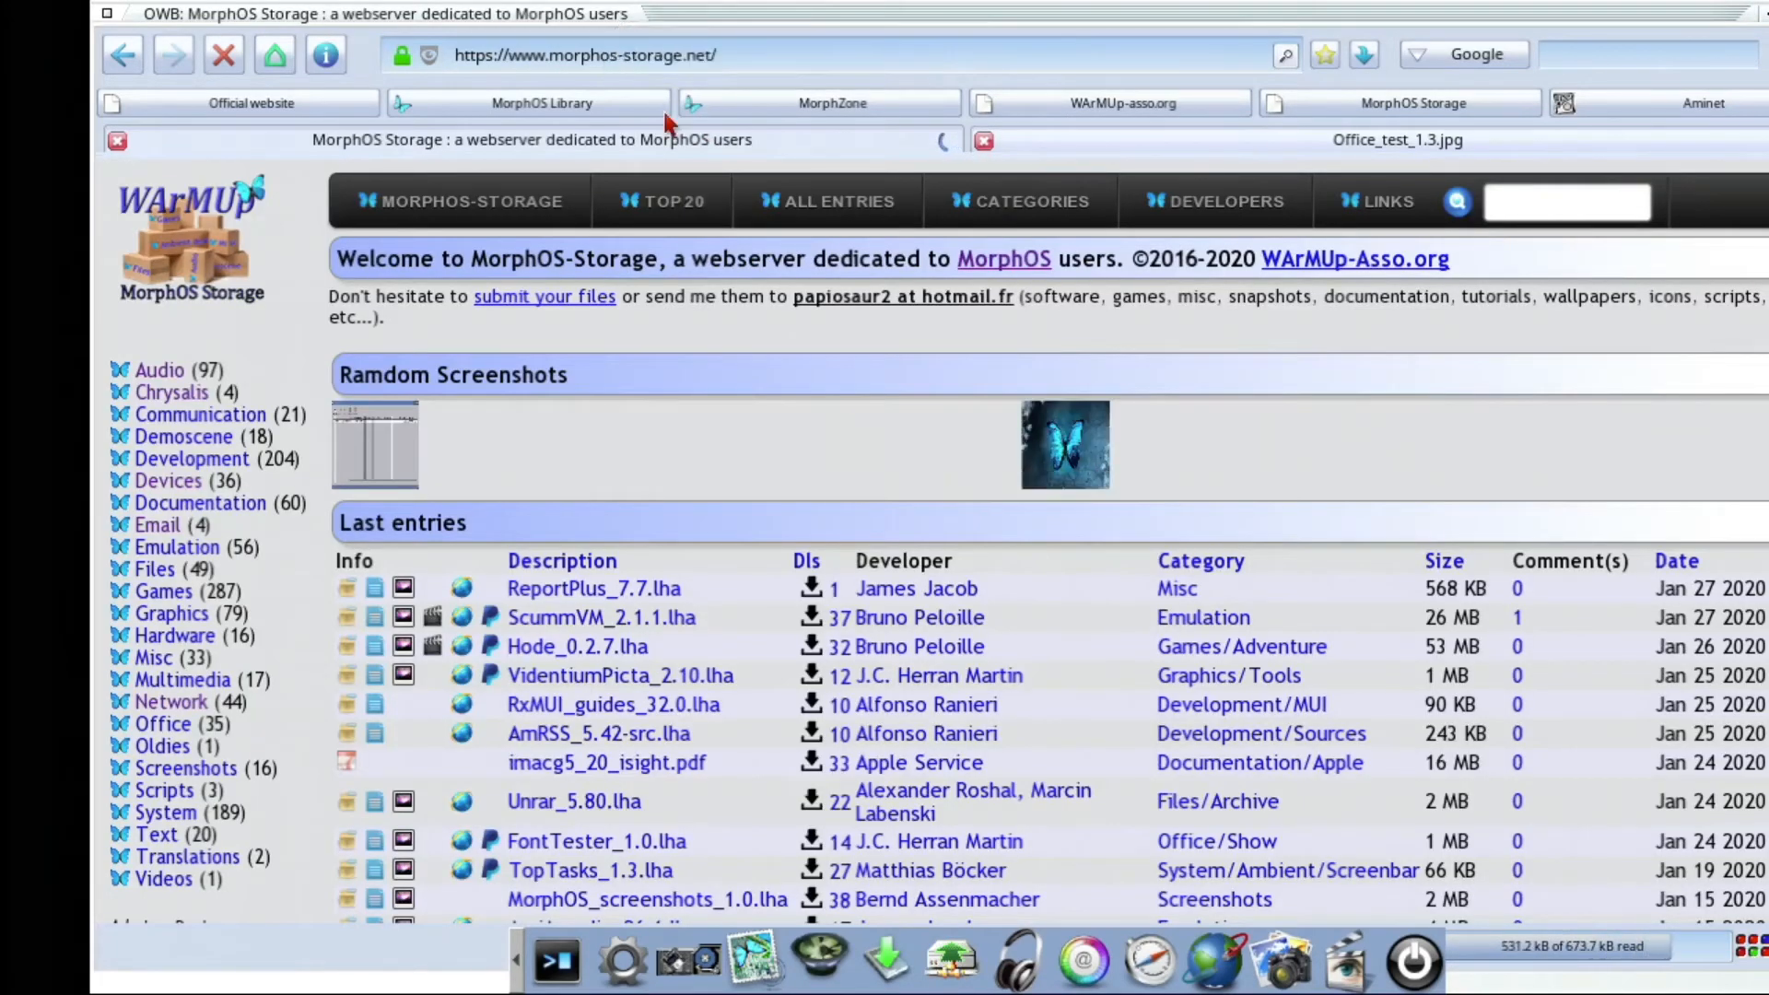
left_click(758, 115)
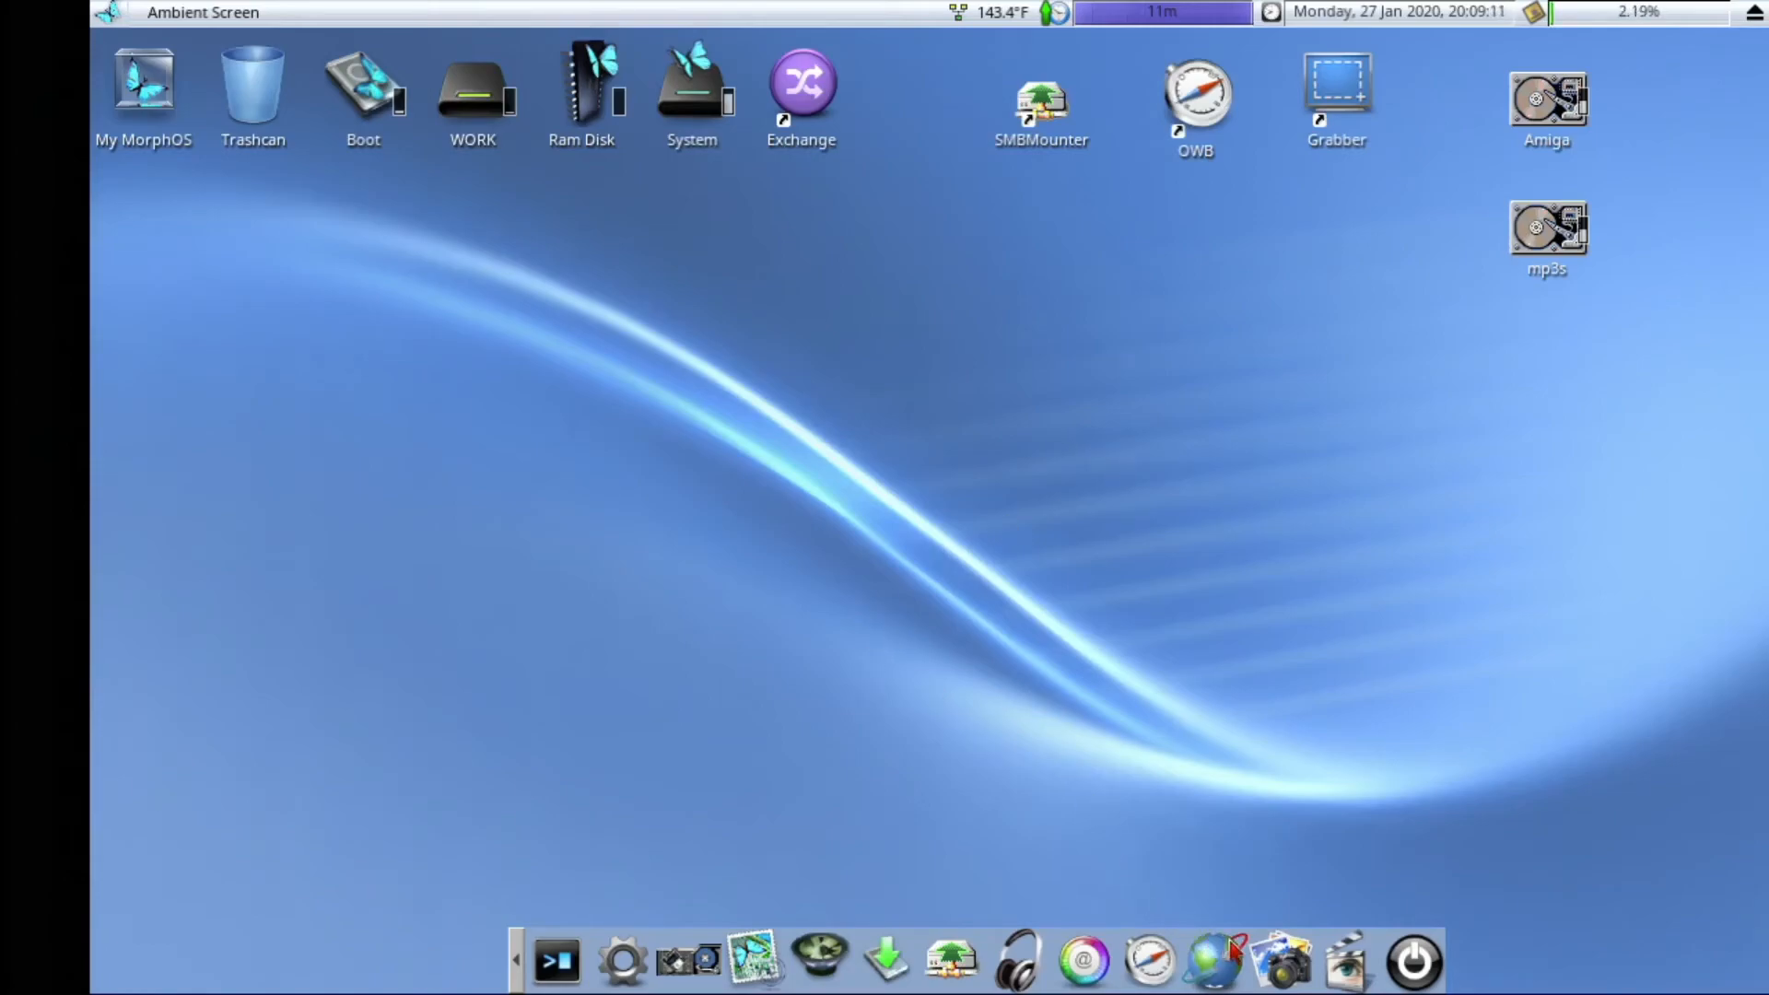
Step: Dismiss the video player's file selector and launch EXciTeR PLaYeR, placing its window beside the WORK drawer
left_click(1350, 961)
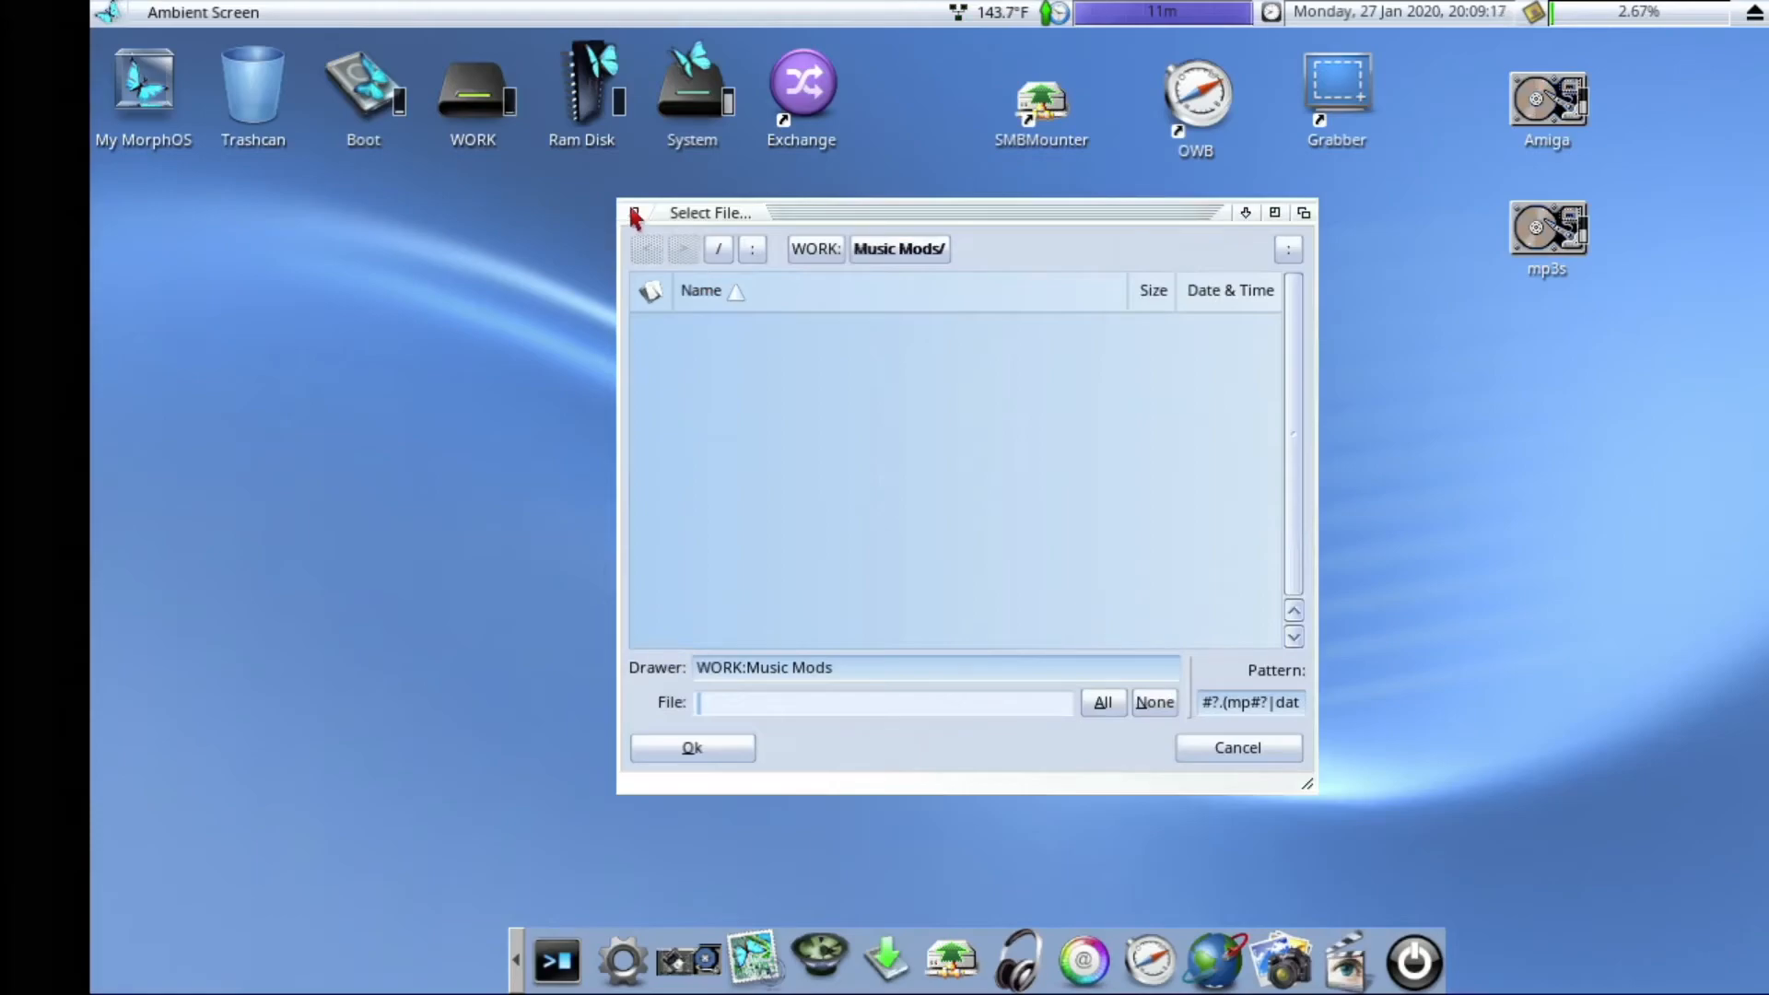
left_click(1220, 752)
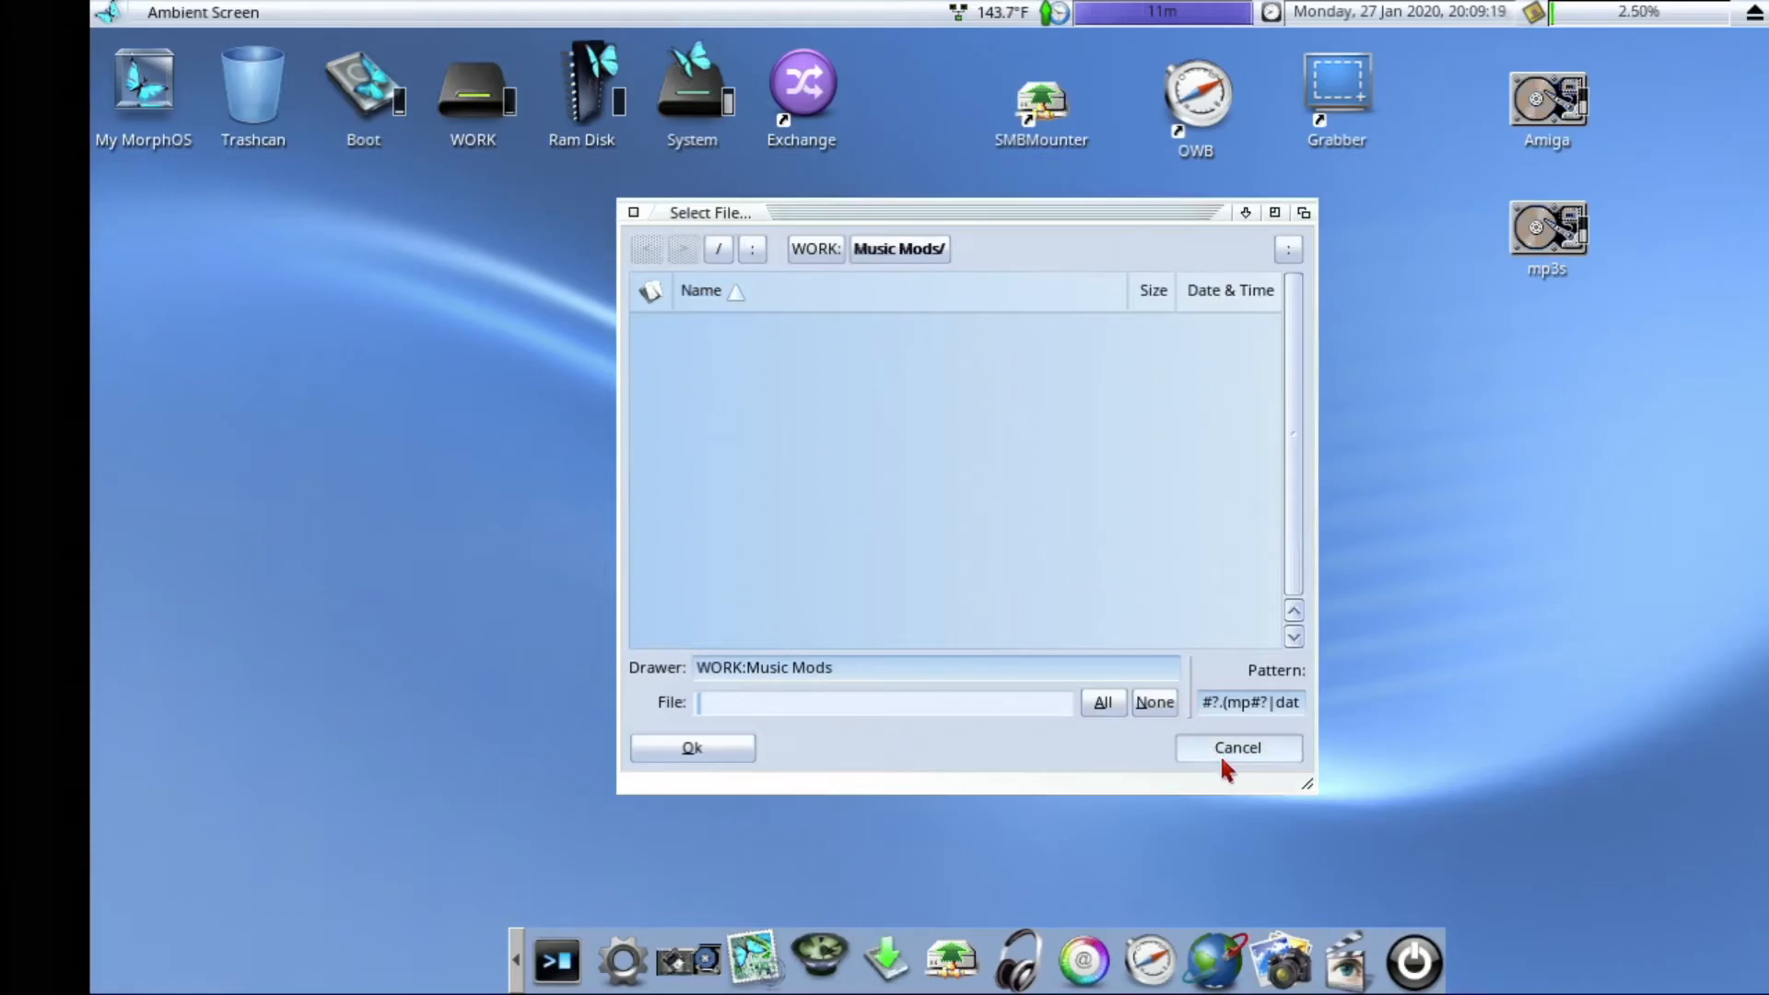
double_click(686, 87)
left_click(820, 959)
left_click_drag(916, 291, 411, 419)
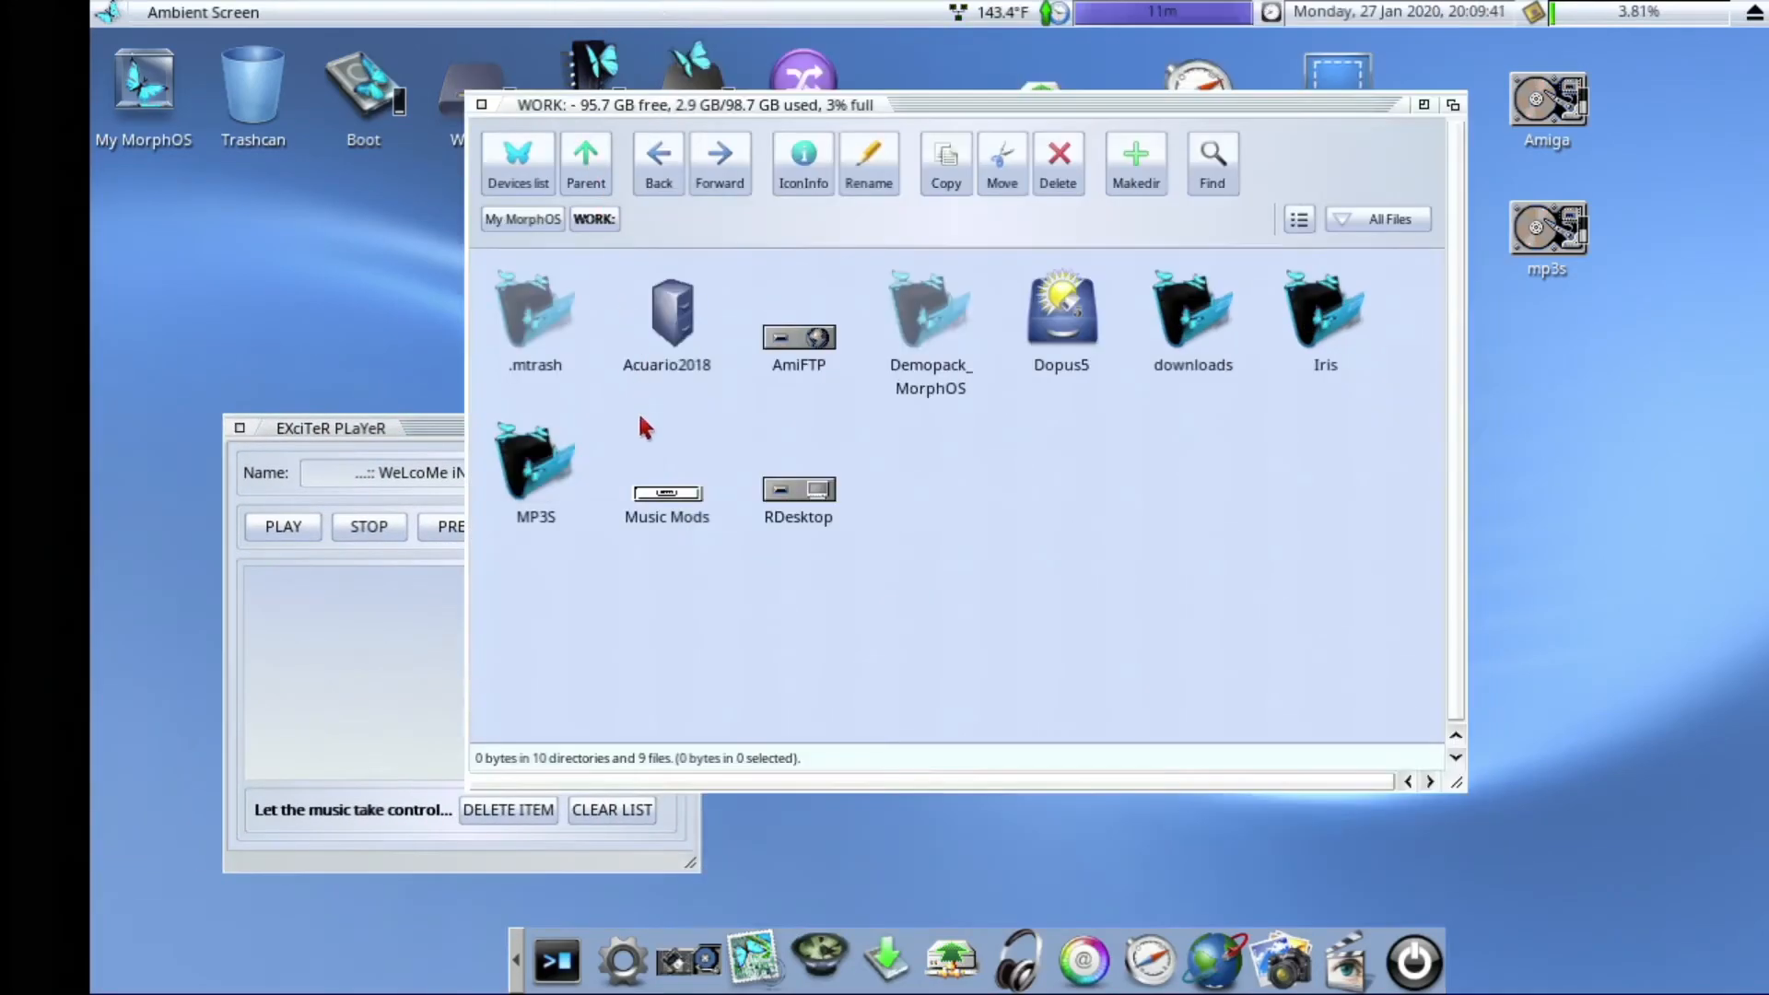
Step: Open the Music Mods drawer on WORK and set its view to All Files
double_click(678, 488)
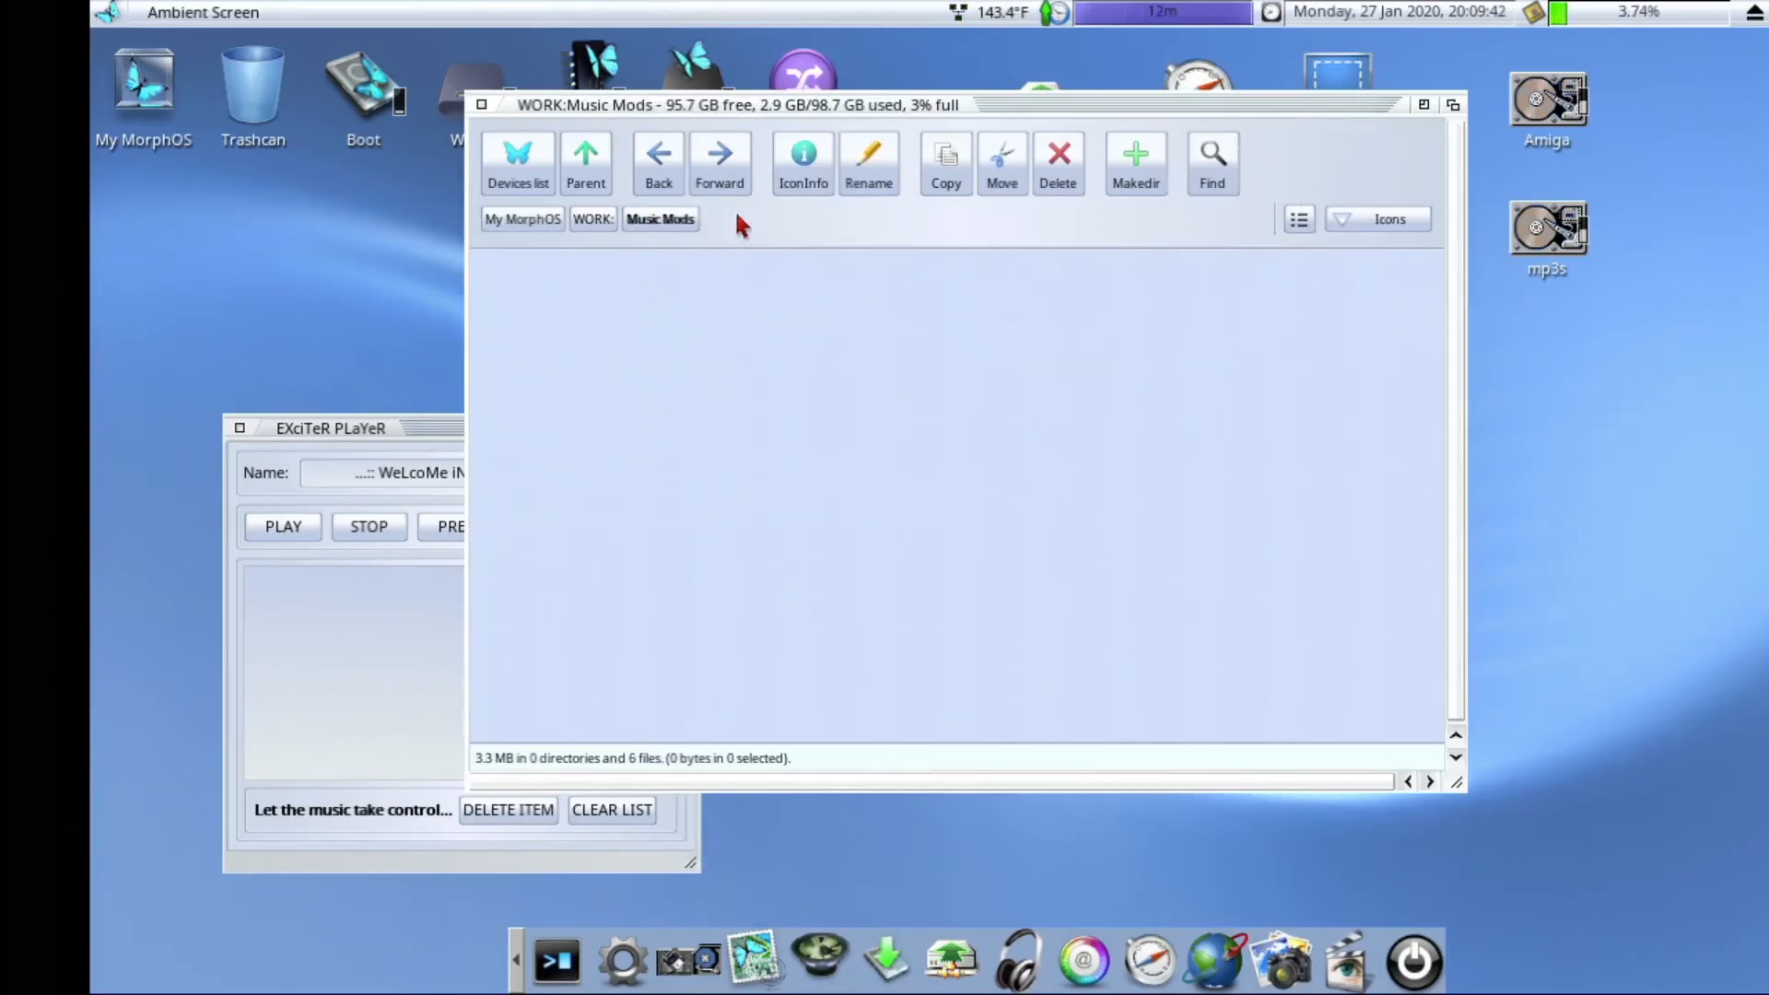
left_click(1364, 221)
left_click(1387, 245)
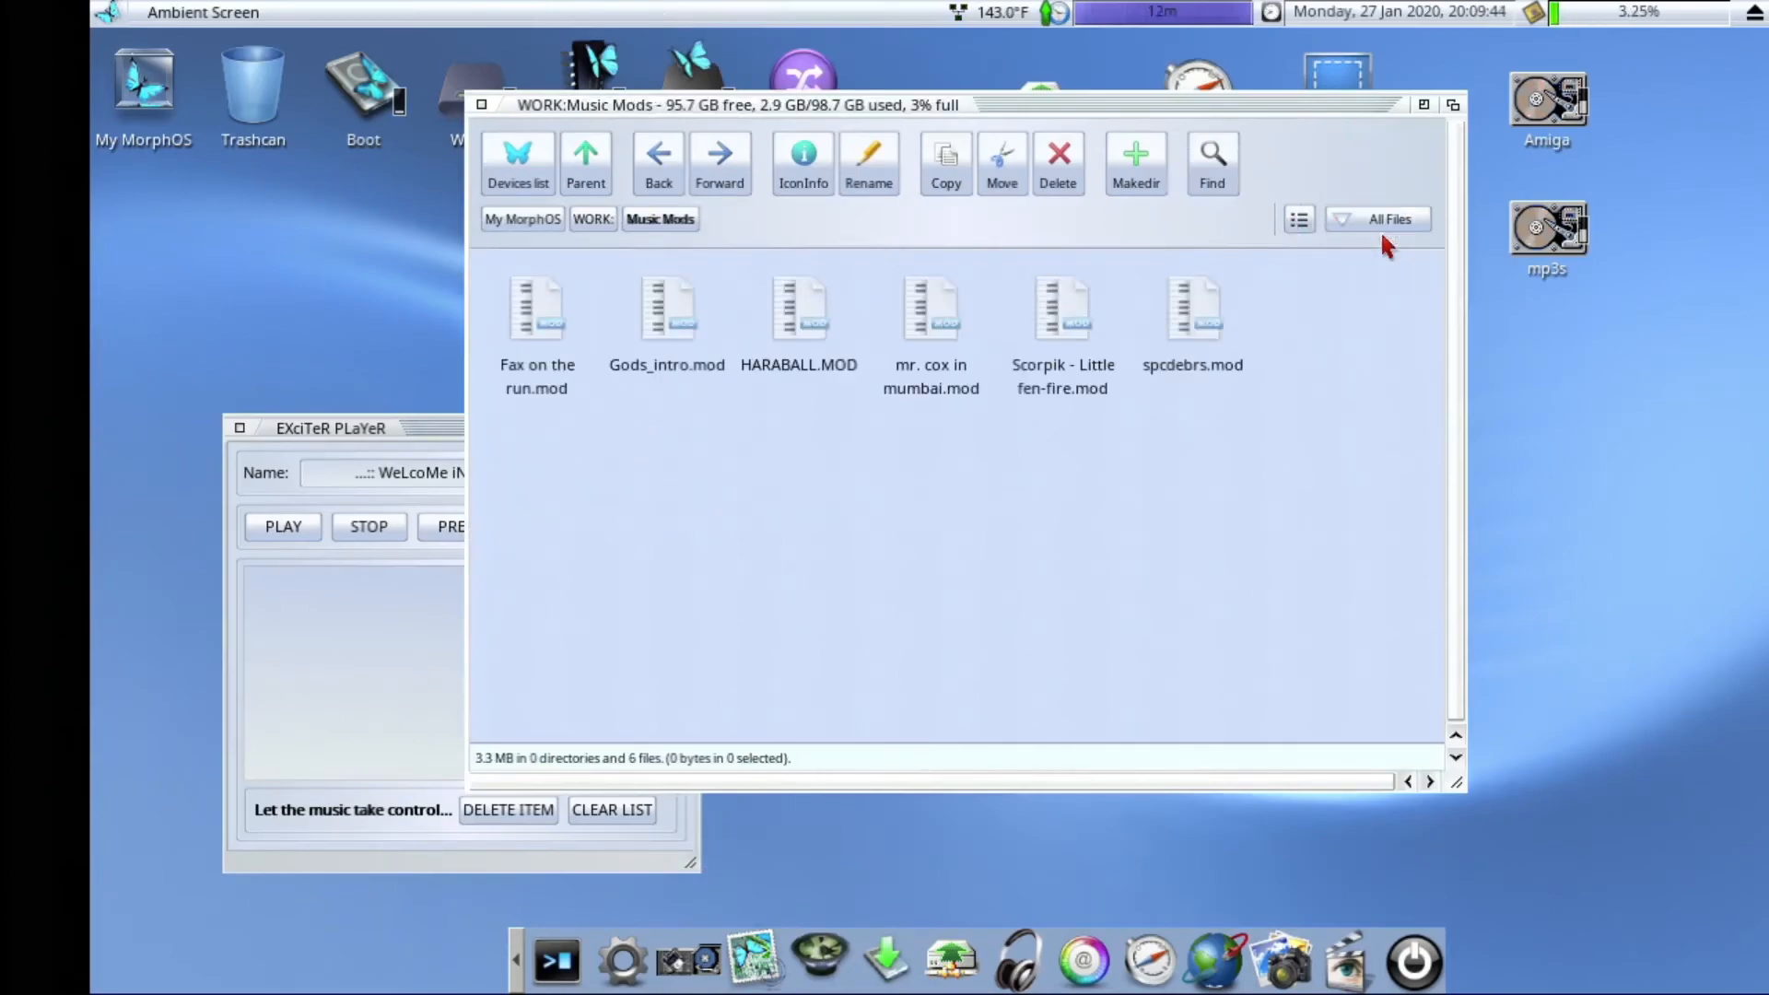
Step: Add Fax on the run.mod to EXciTeR PLaYeR and play it, leaving the player iconified and its console output closed
left_click_drag(530, 317, 375, 716)
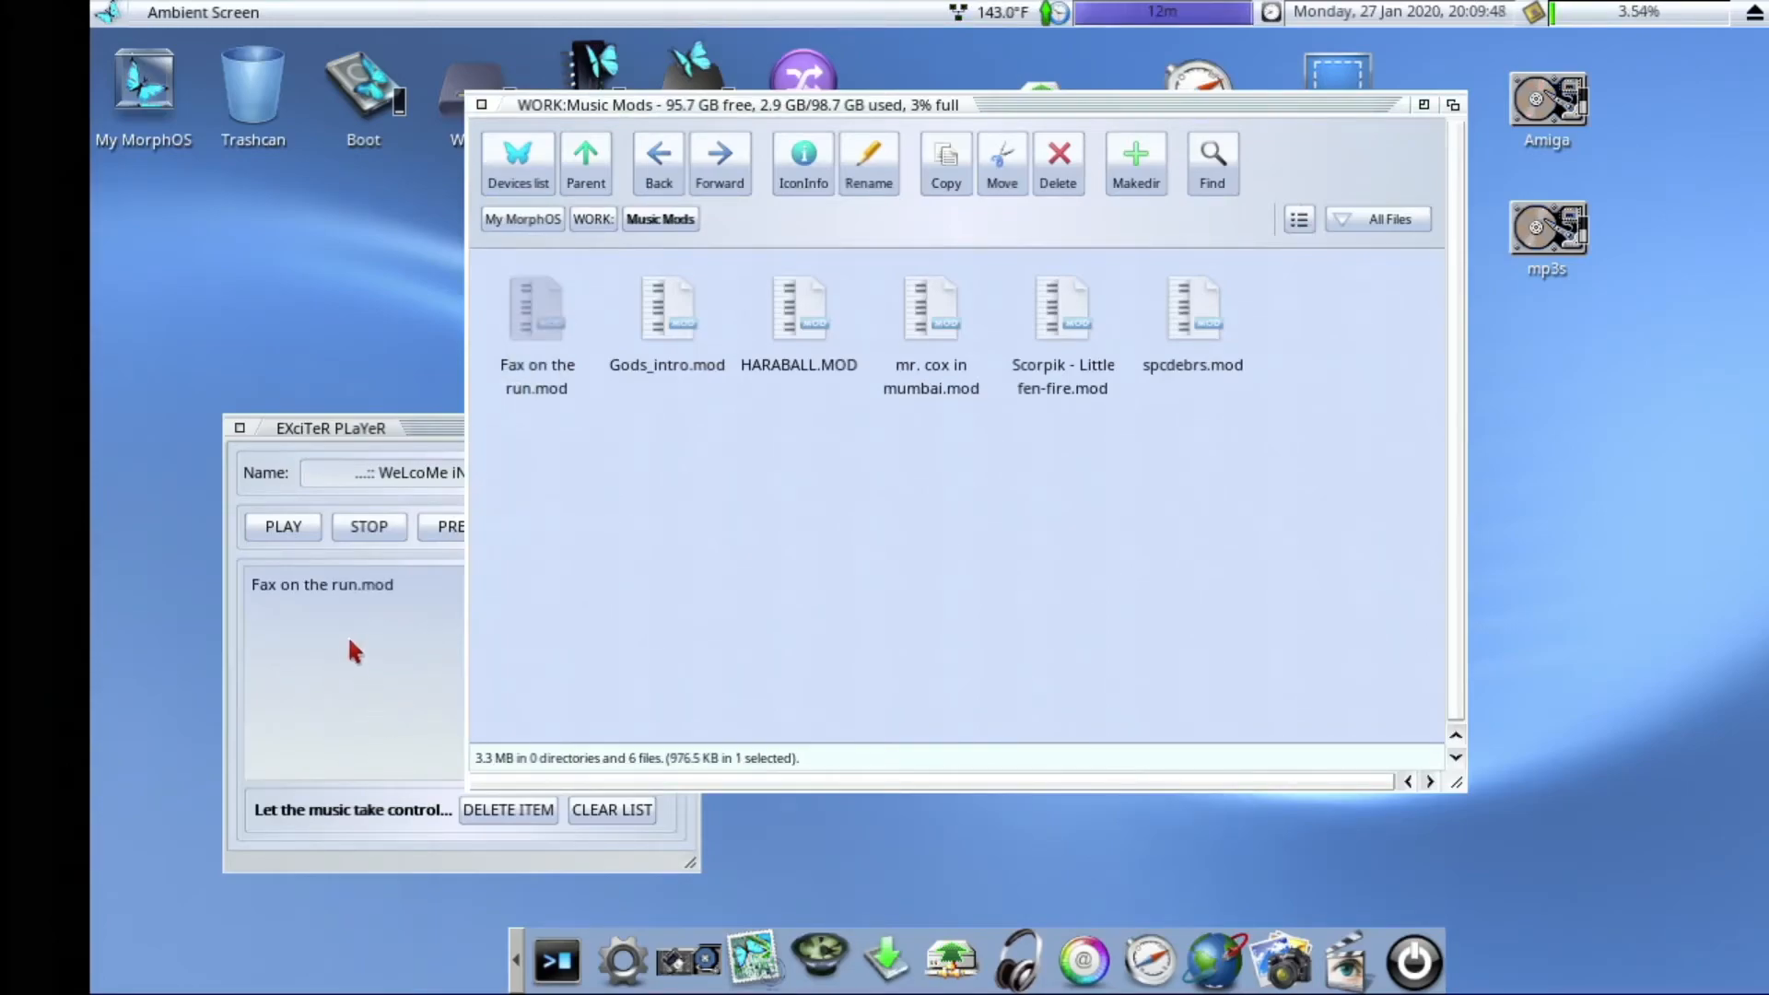
double_click(343, 594)
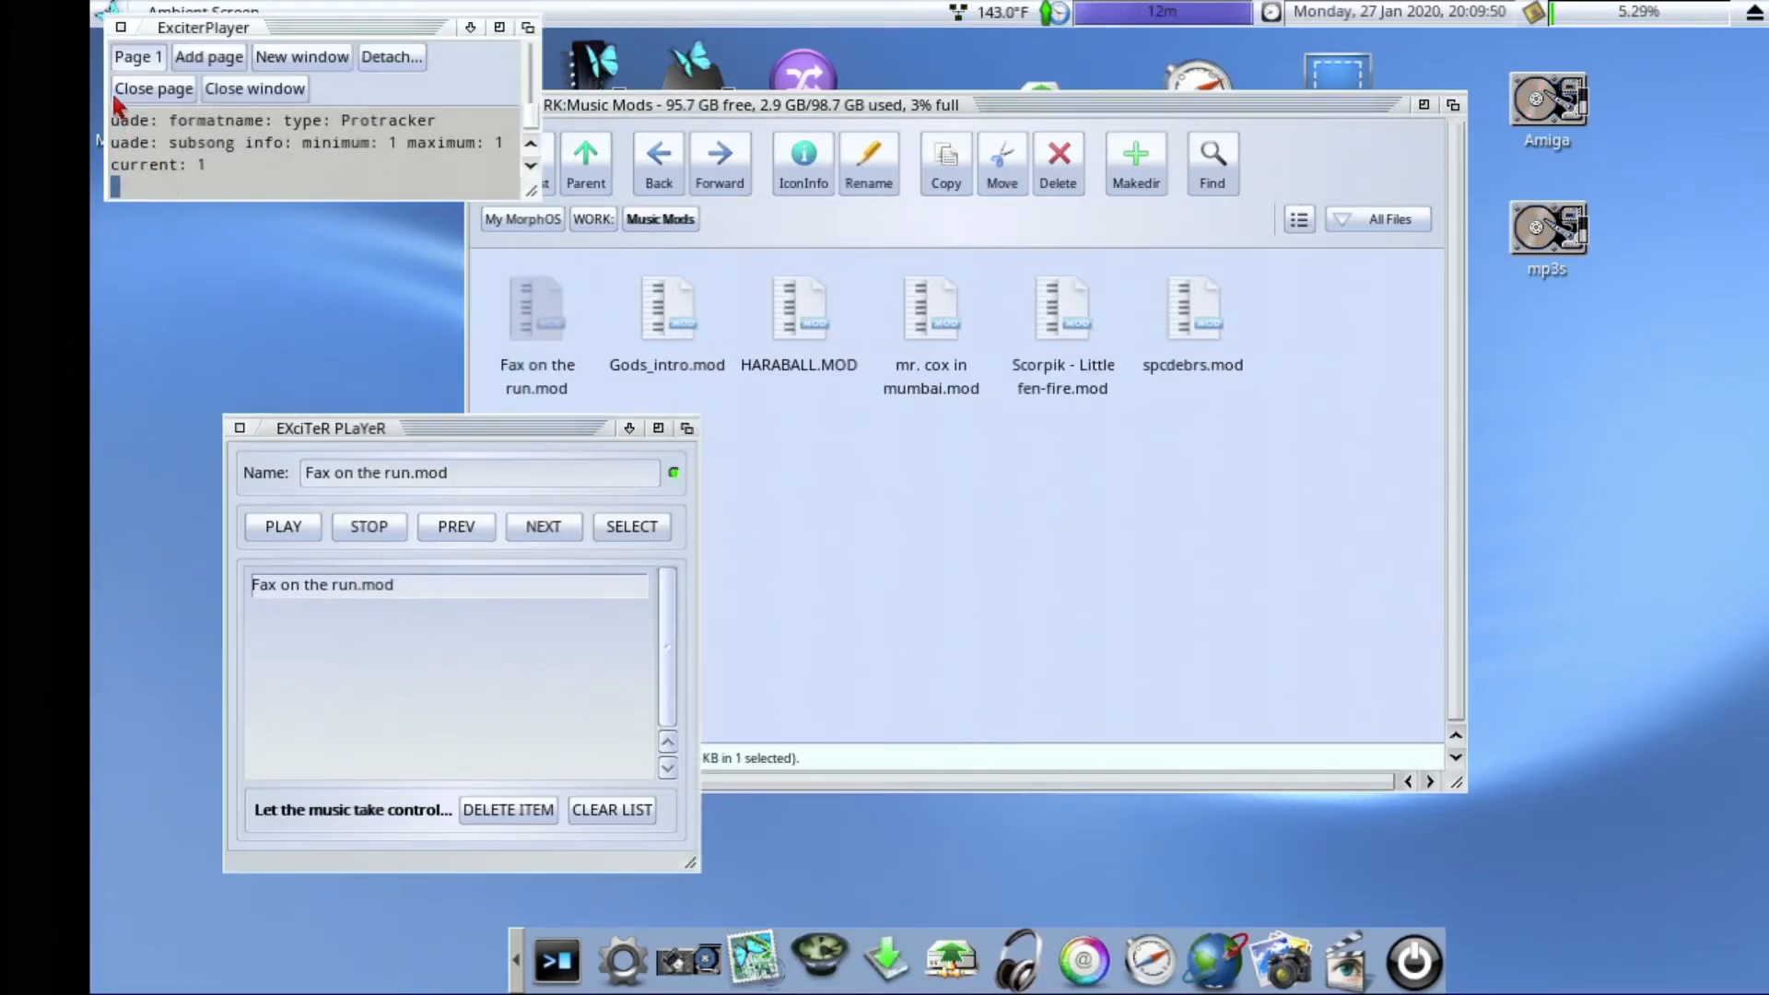
left_click(121, 27)
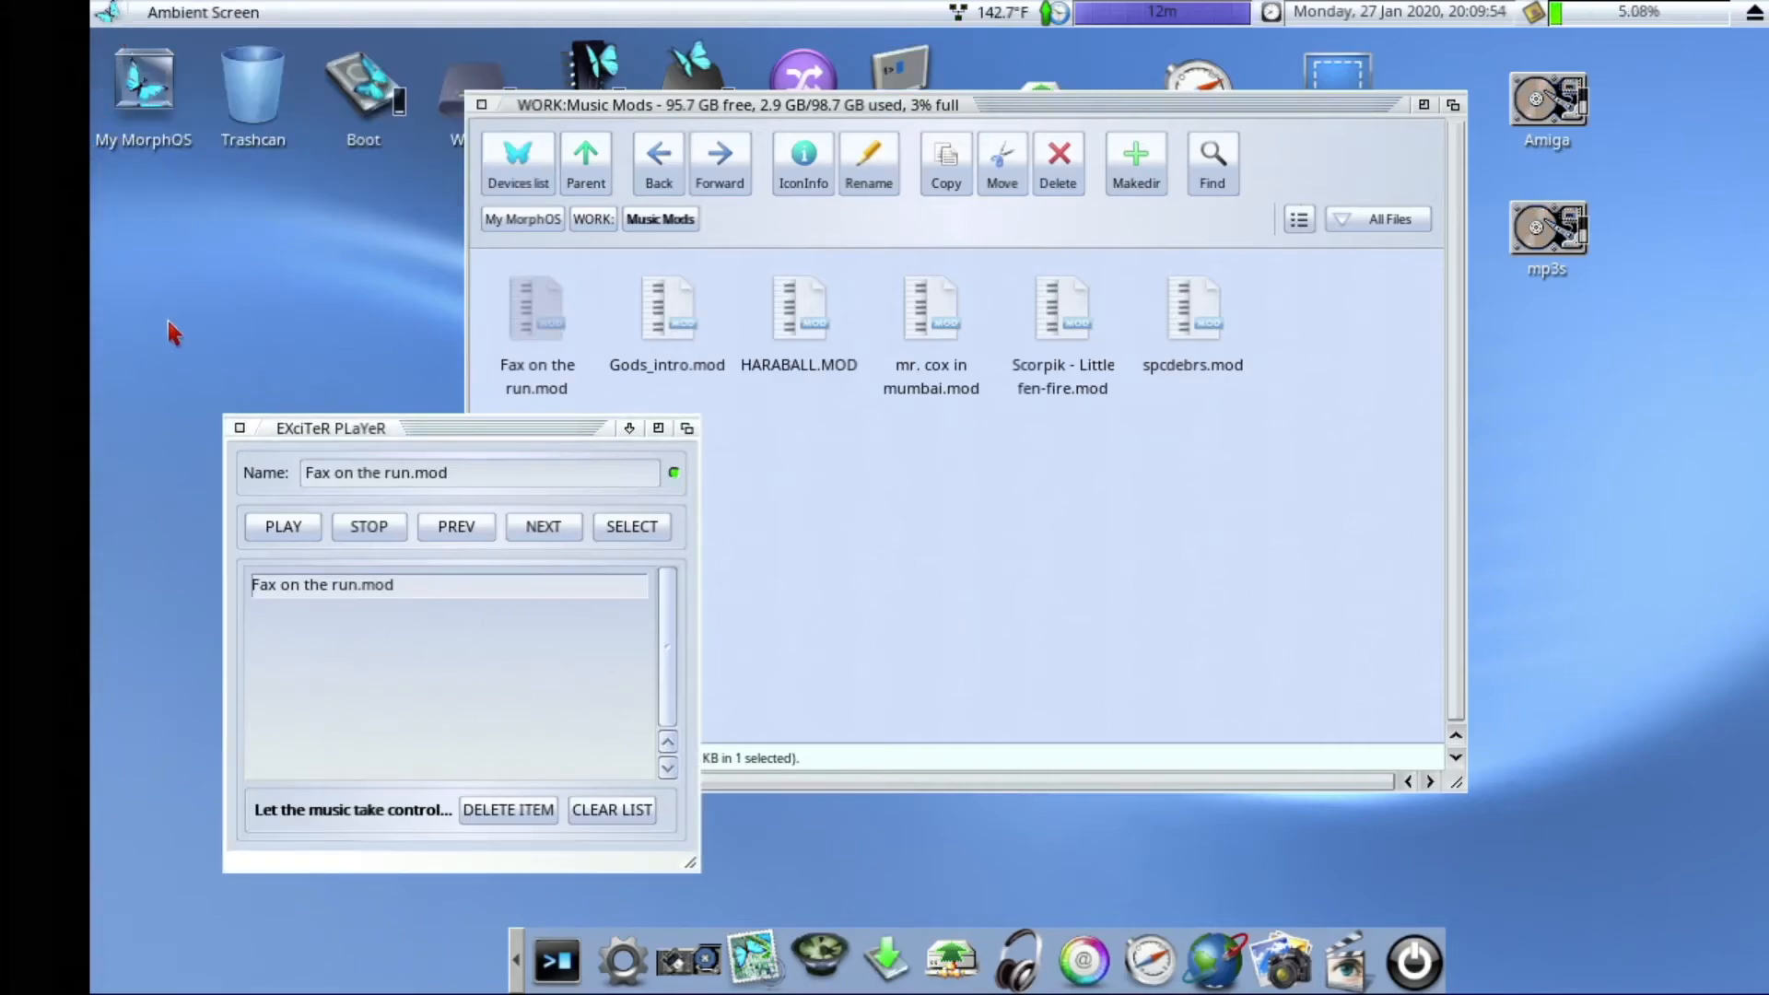
right_click(632, 433)
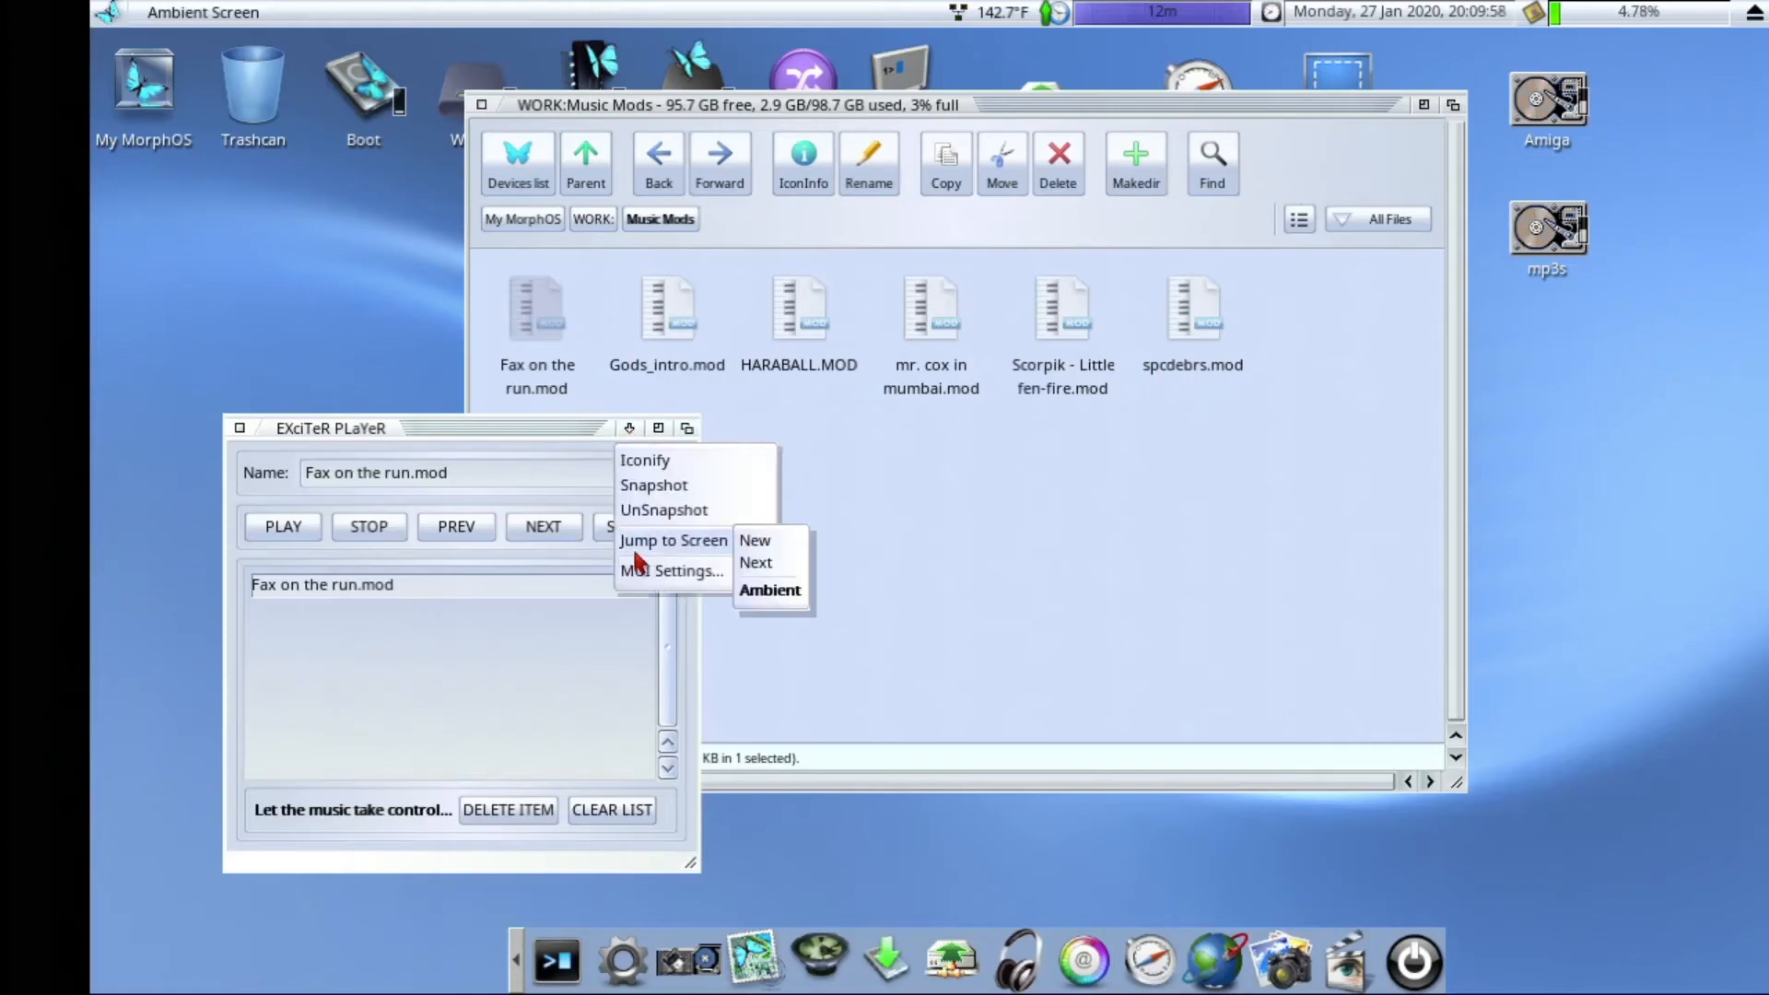
left_click(673, 473)
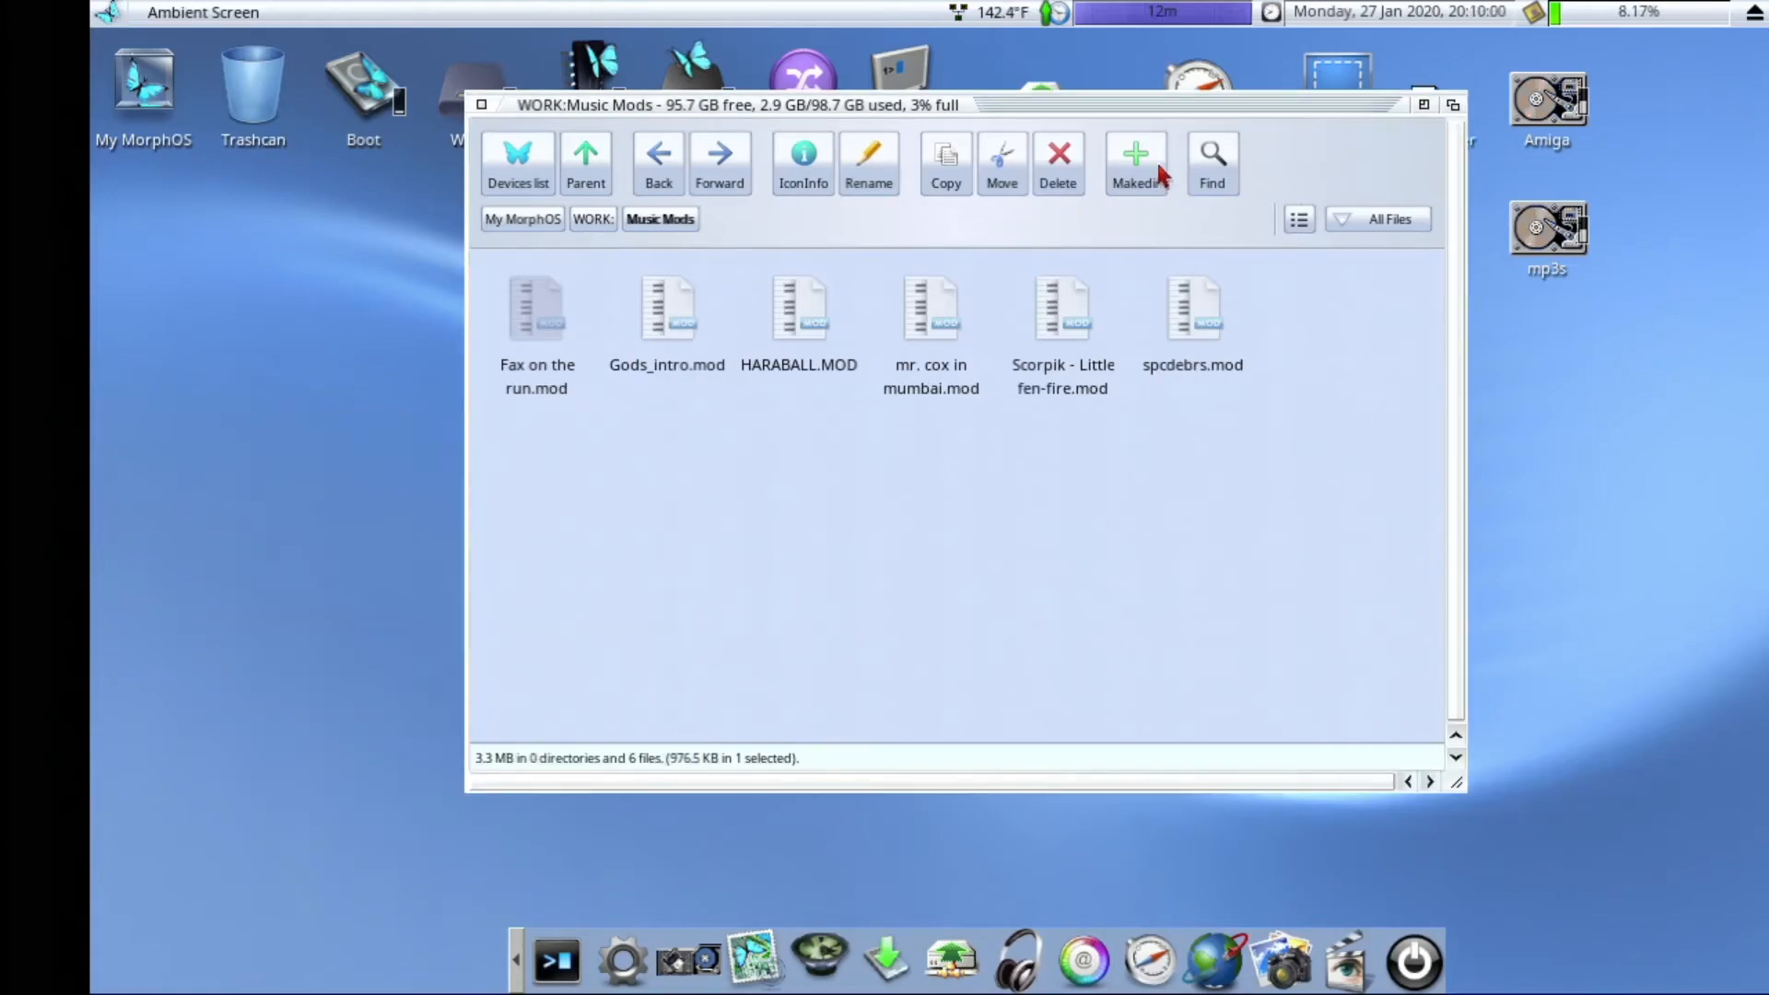
Step: Move the Music Mods drawer window lower on the desktop and restore the iconified EXciTeR PLaYeR window
left_click_drag(1203, 115, 1041, 228)
left_click_drag(1428, 109, 1519, 465)
double_click(1519, 466)
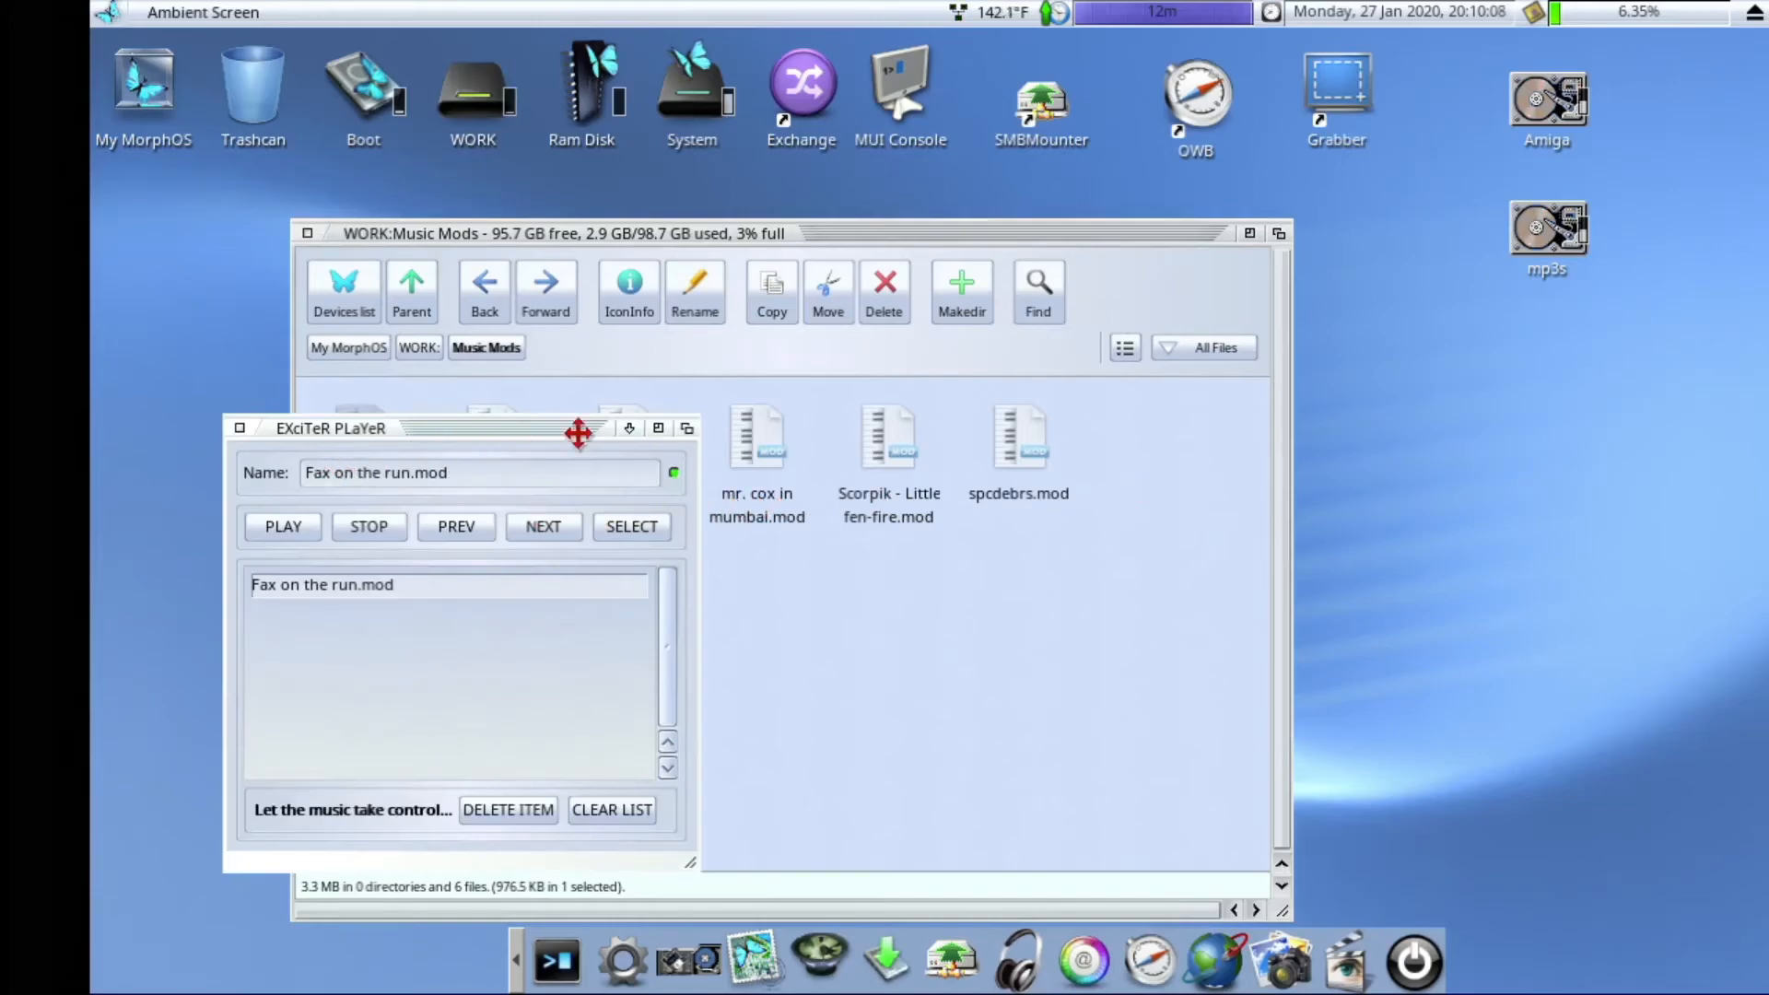
Step: Show EXciTeR PLaYeR's window options, dismiss them, and cycle the player window behind and back in front of the Music Mods drawer
left_click(629, 430)
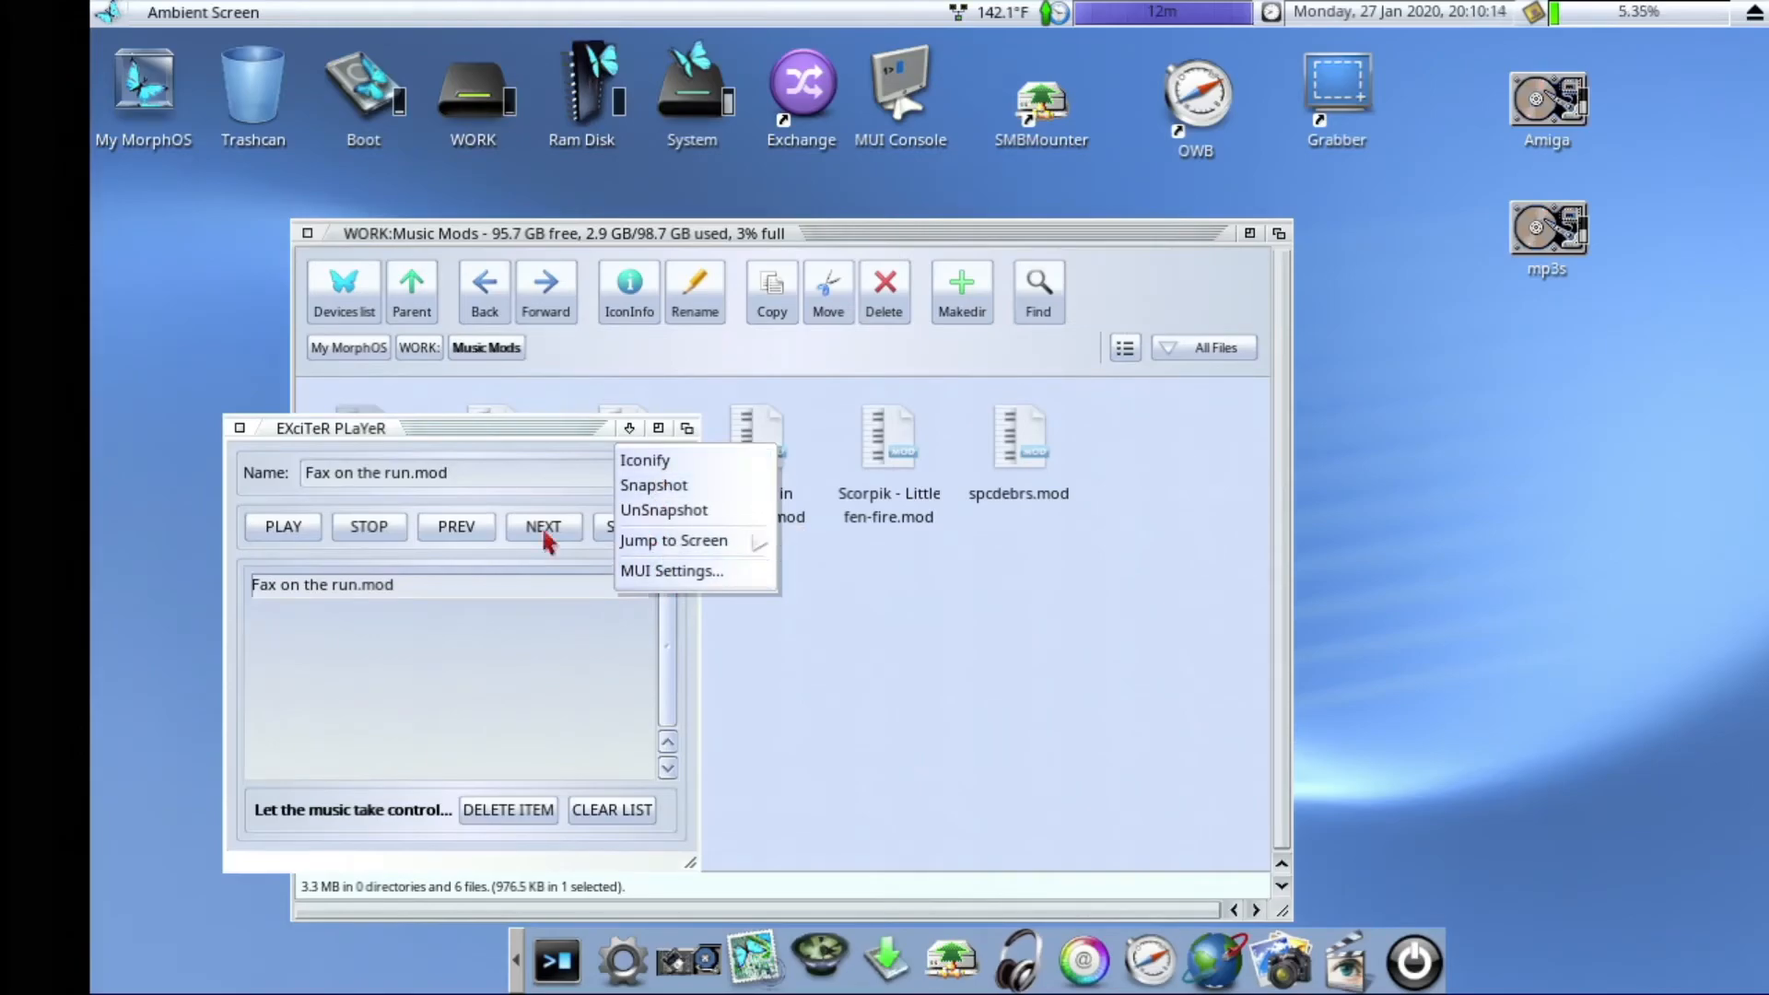
left_click(510, 452)
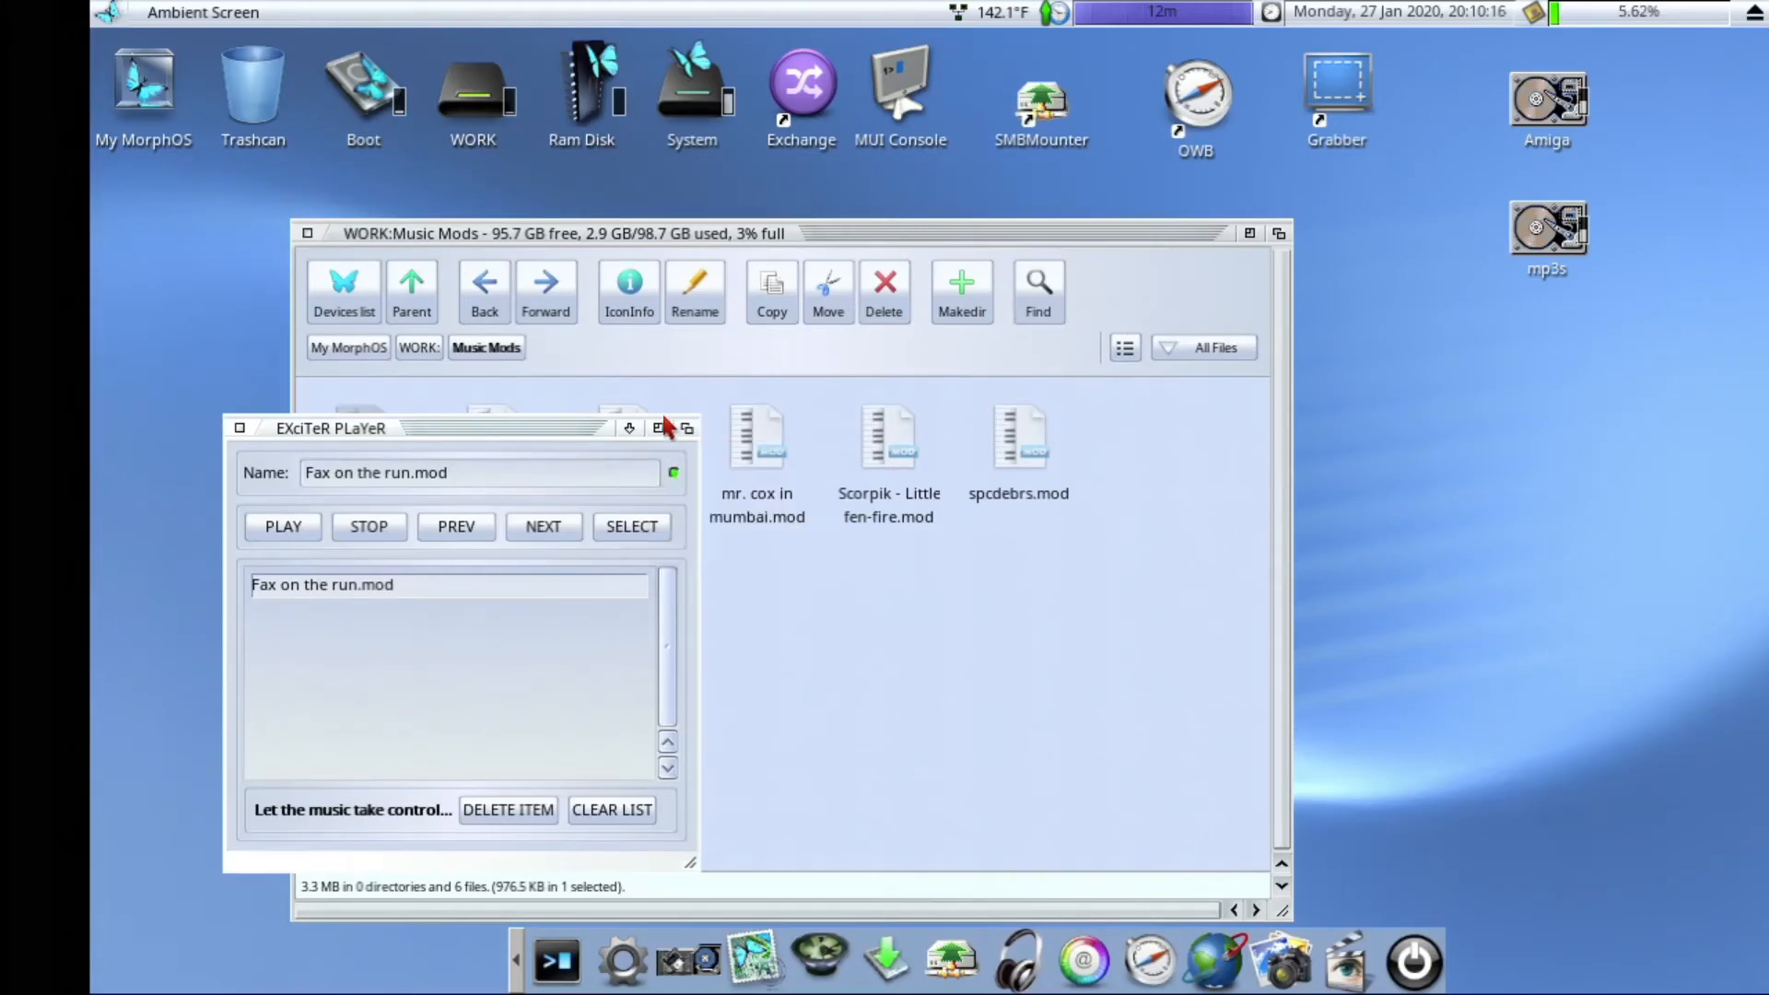
left_click(687, 429)
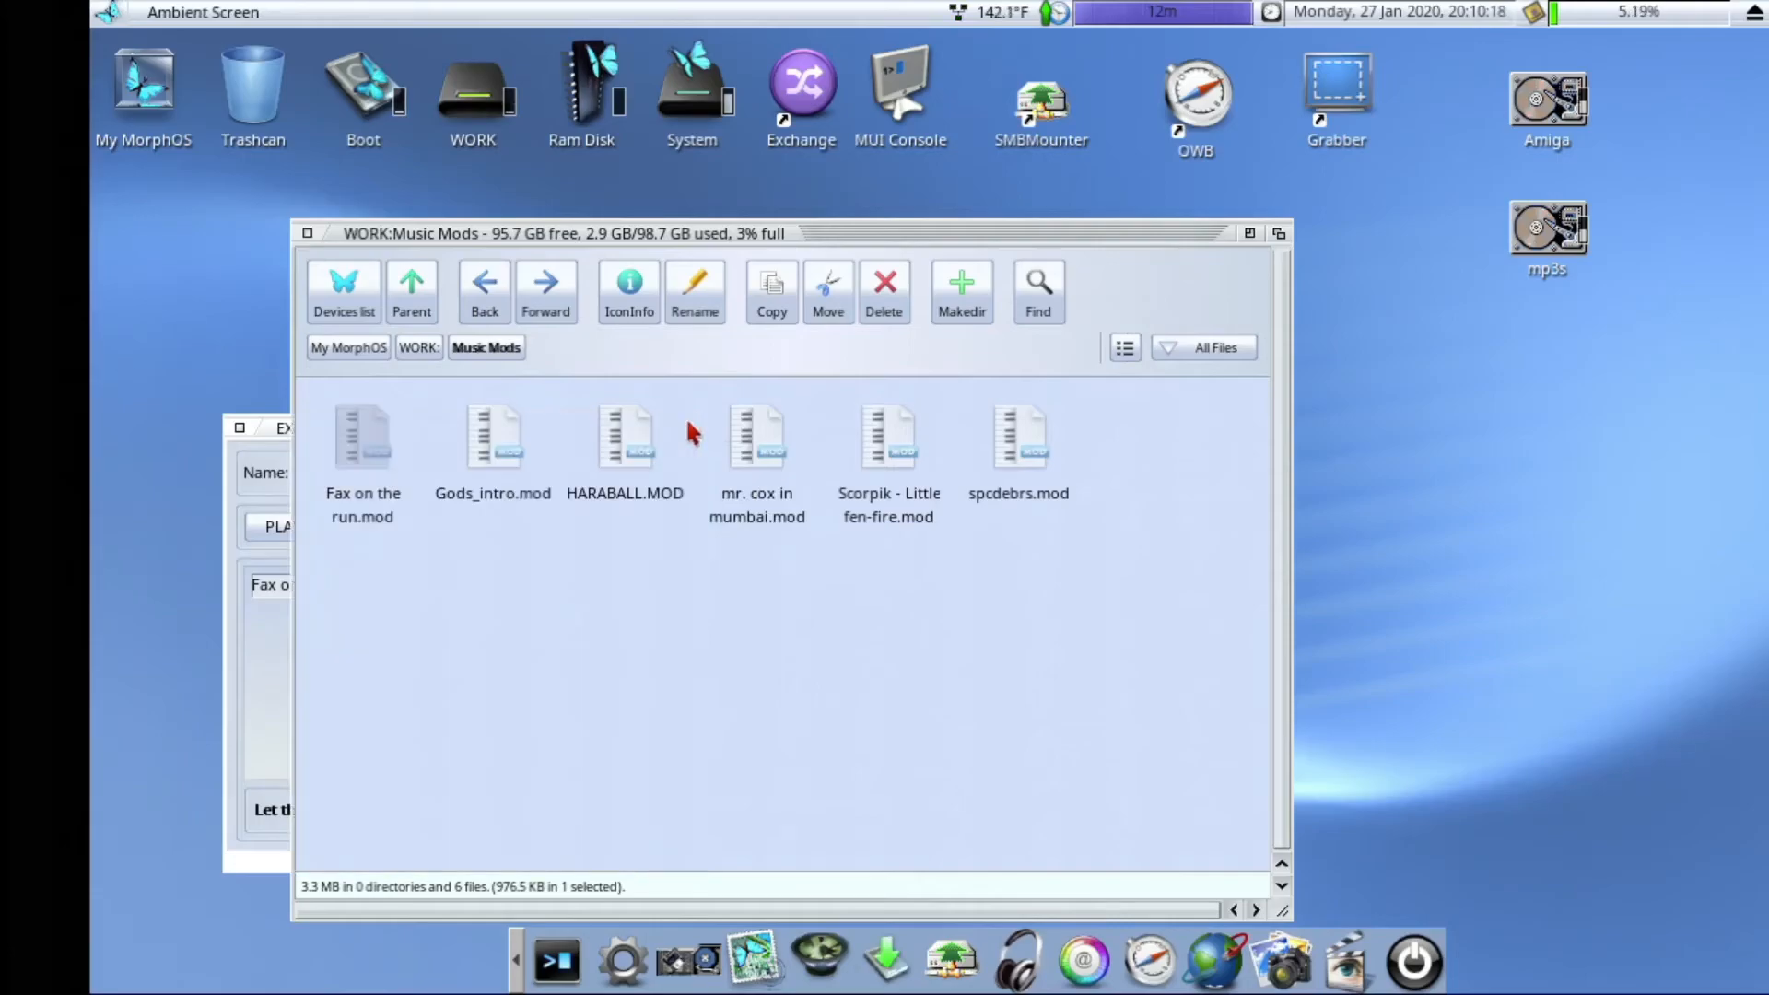
left_click(1279, 233)
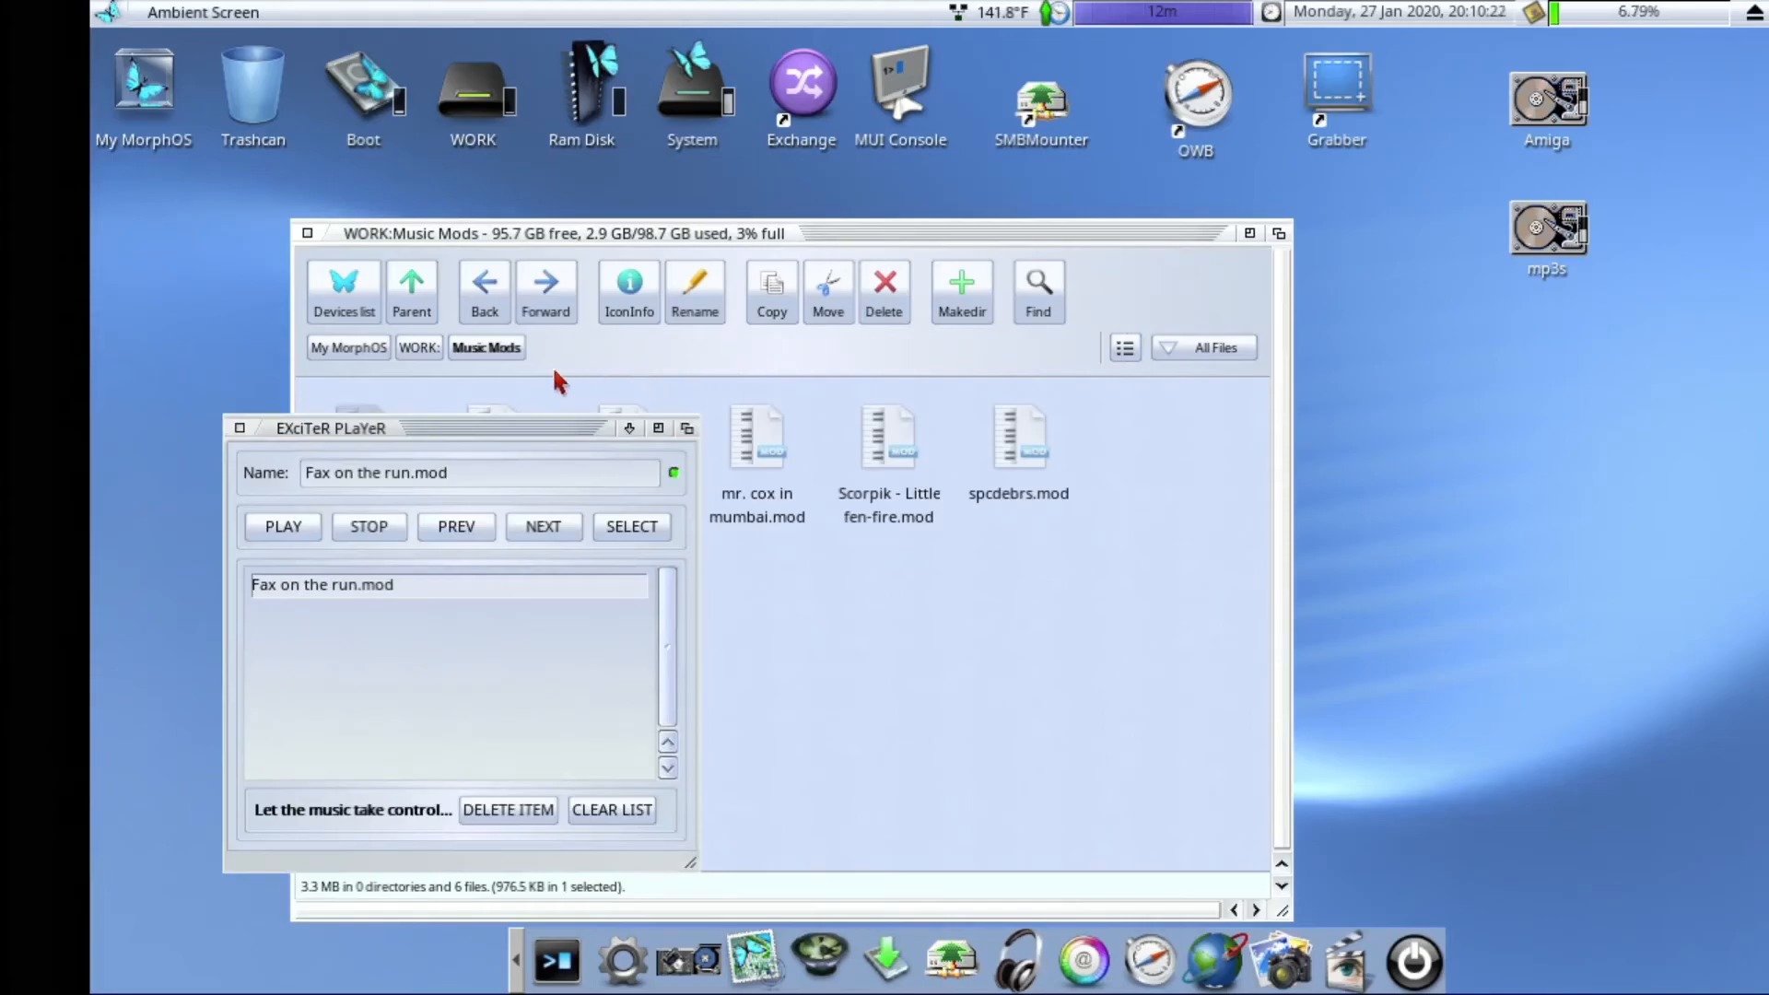
Step: Move EXciTeR PLaYeR clear of the file icons, stop the playing module and quit the player
left_click_drag(494, 417, 461, 177)
left_click(355, 291)
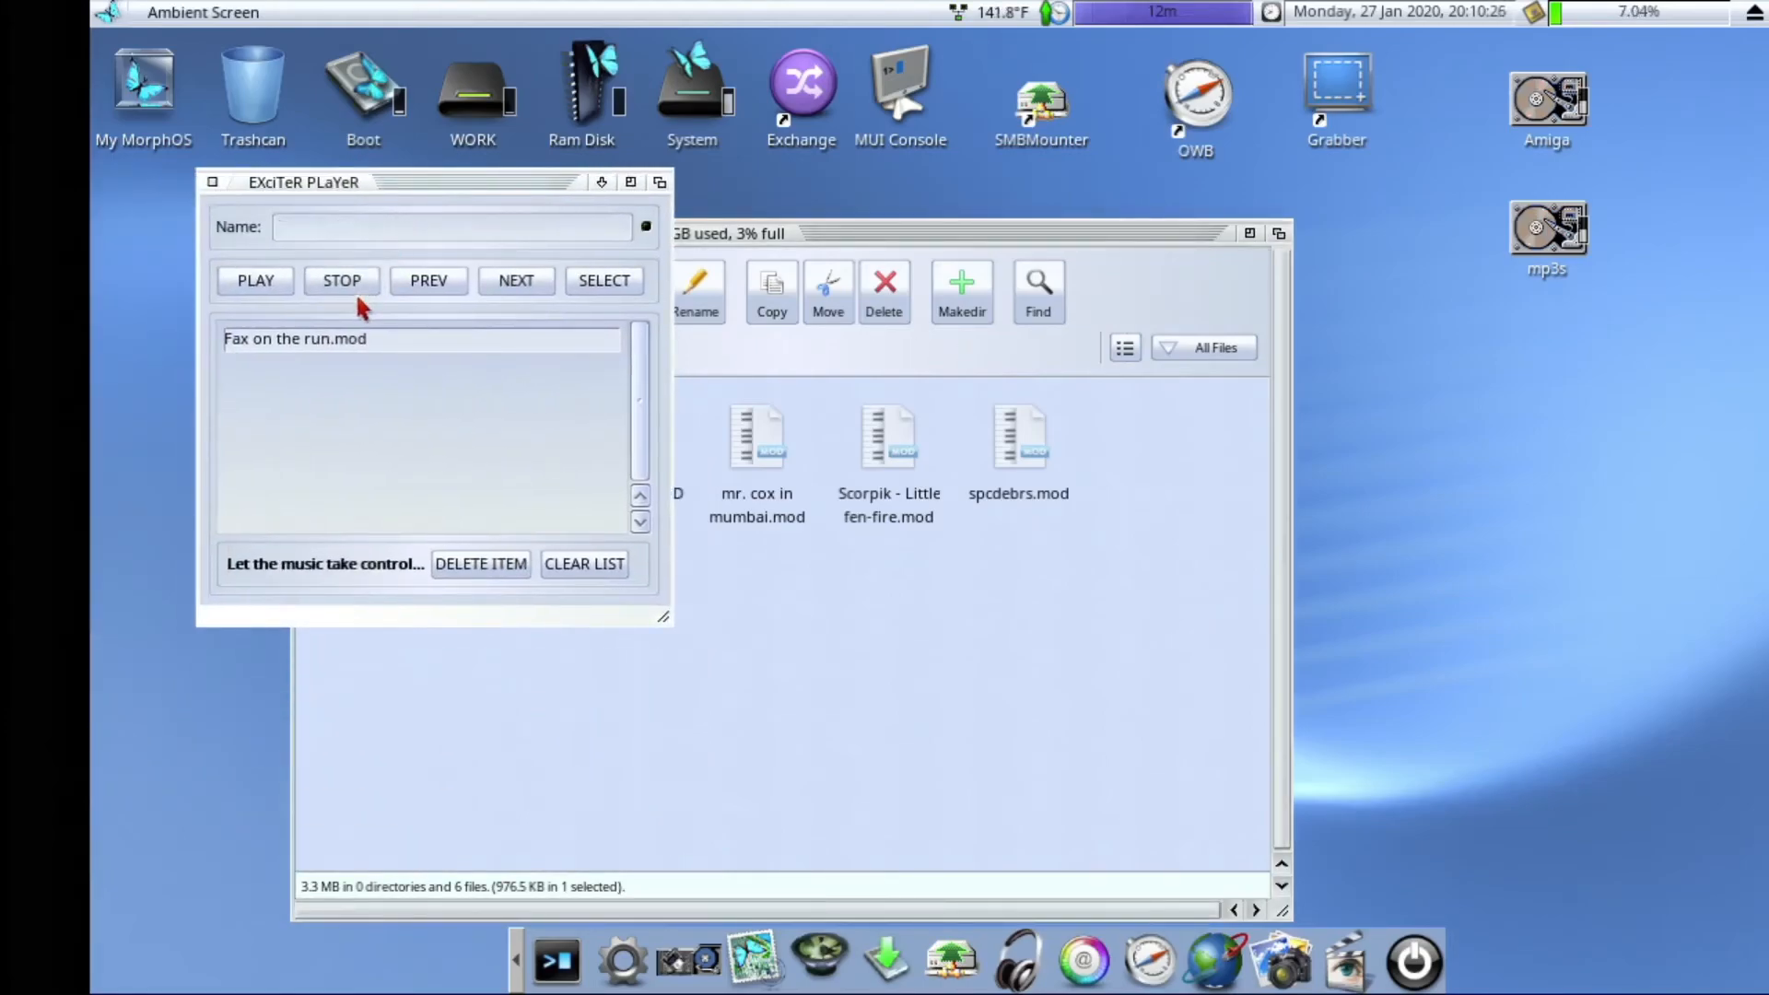
left_click(212, 183)
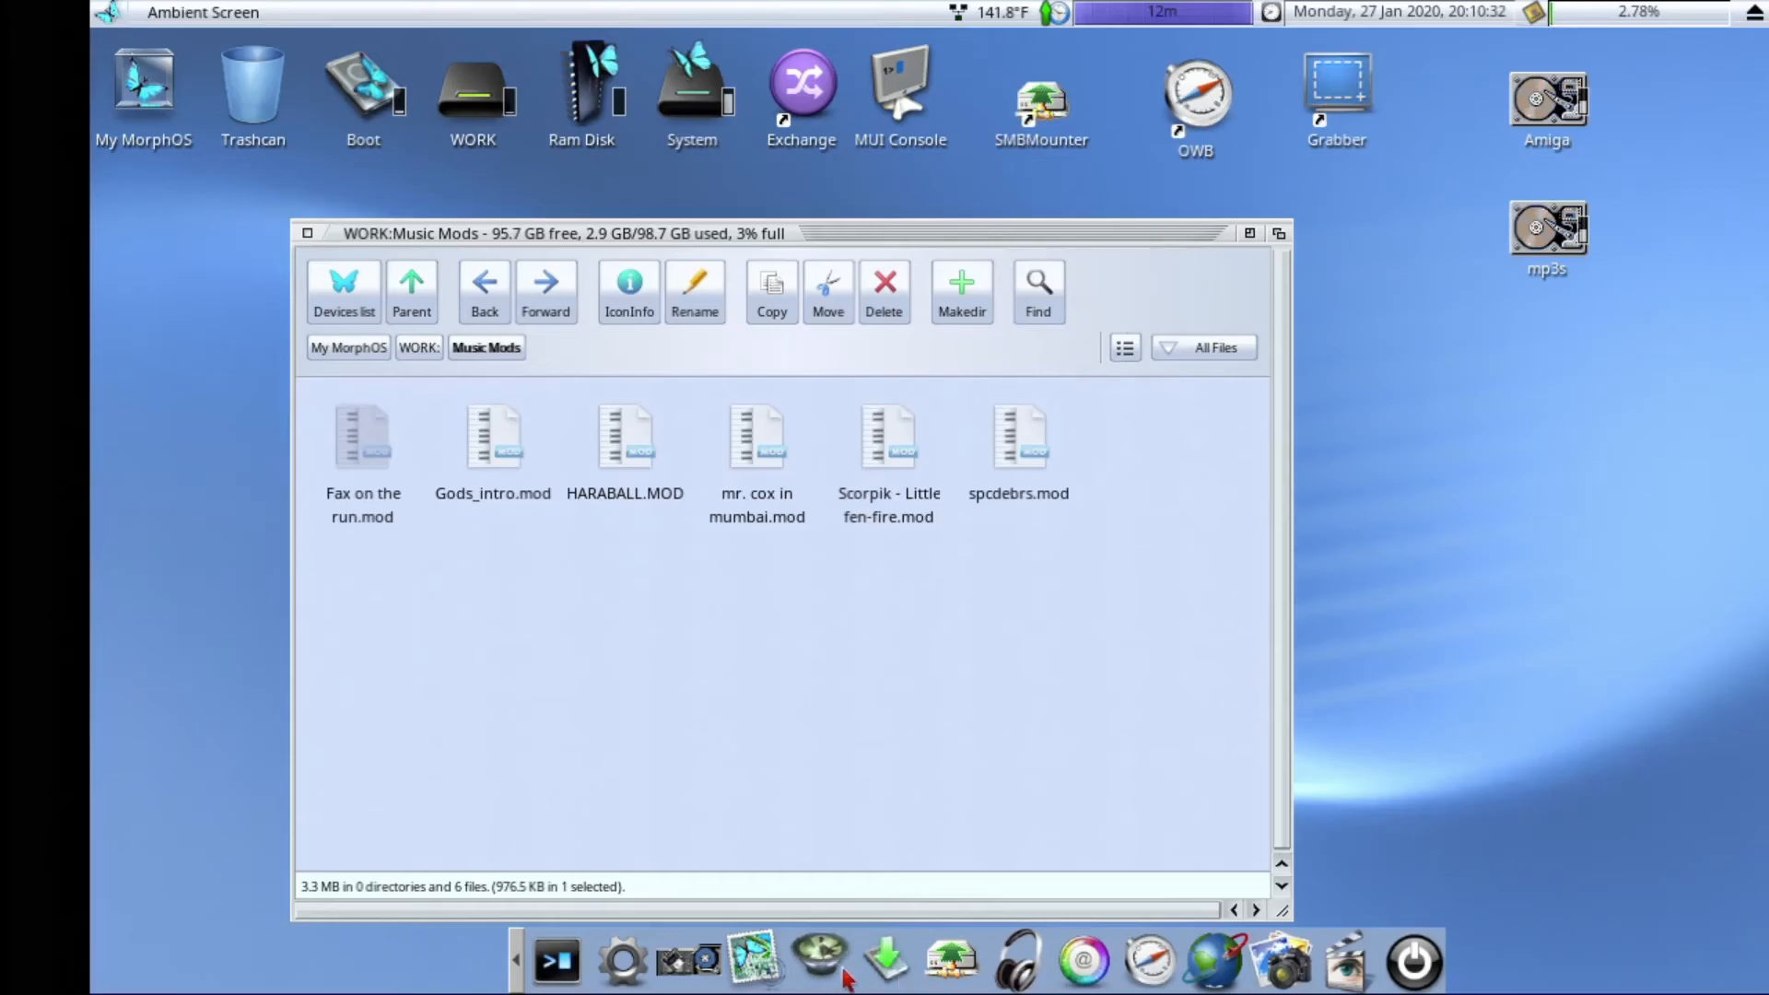
Step: Launch the Iris mail client, reduce and reposition its window, and open the Comcast account's INBOX
left_click(730, 956)
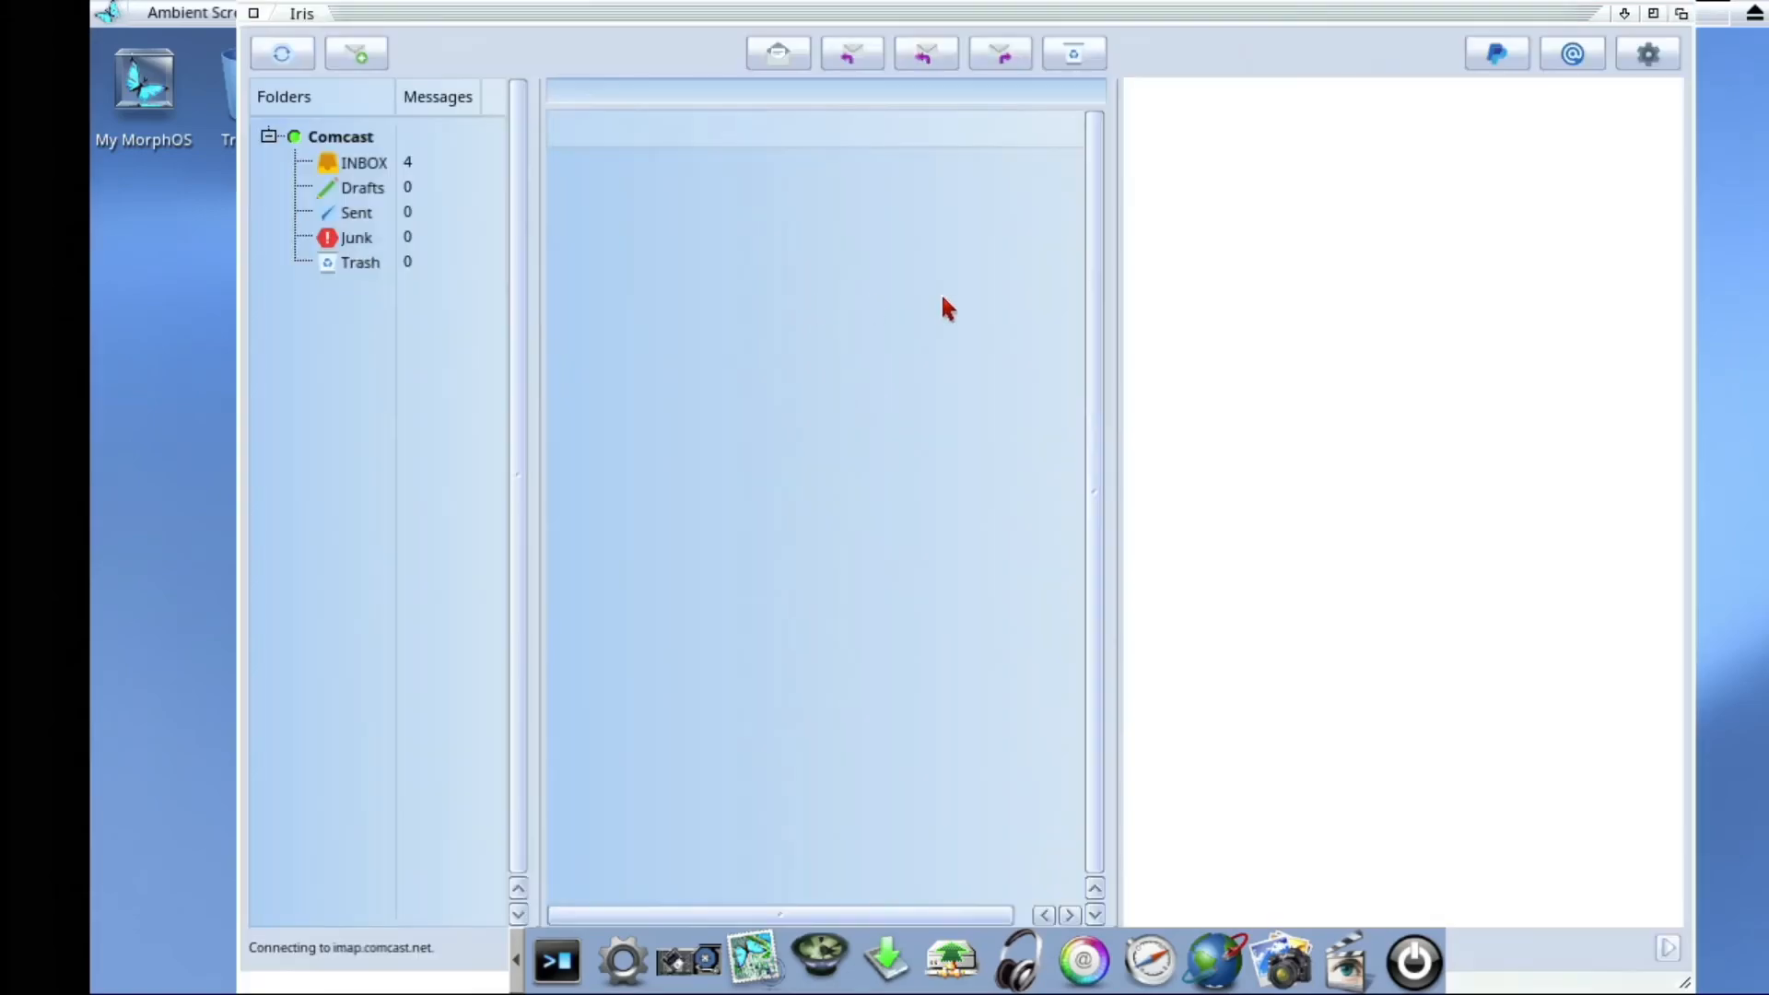
left_click_drag(458, 11, 419, 69)
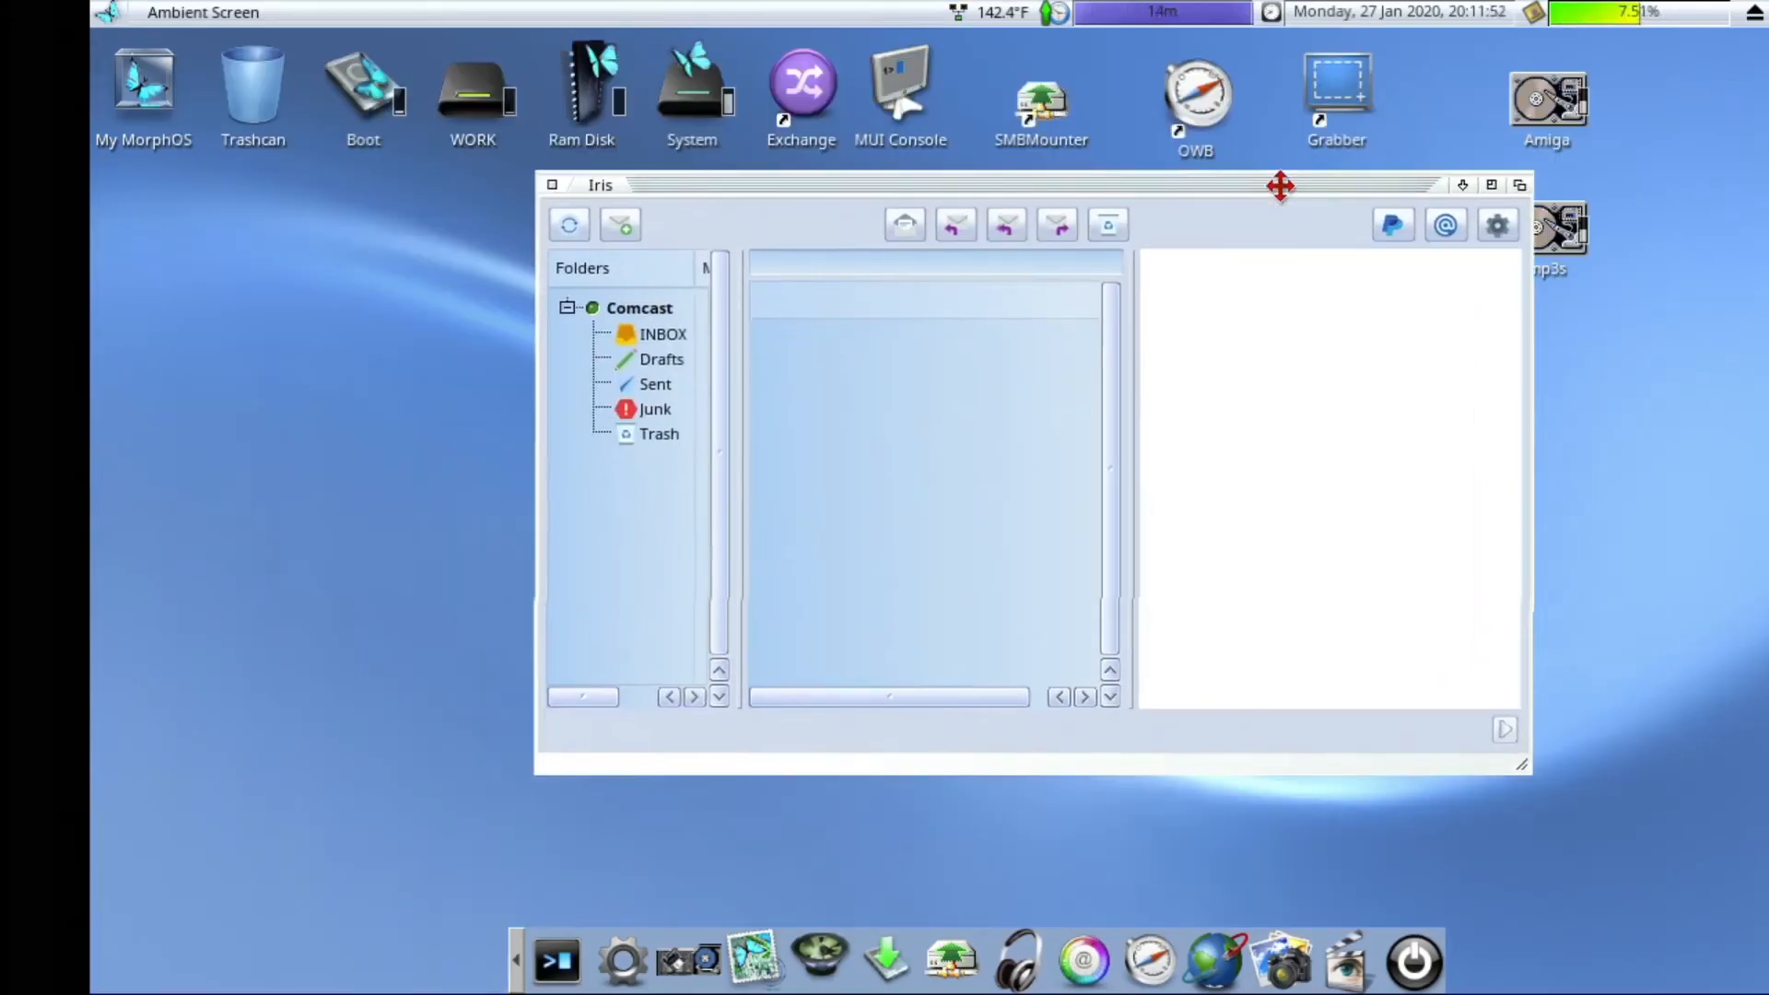
left_click_drag(1275, 181, 1210, 202)
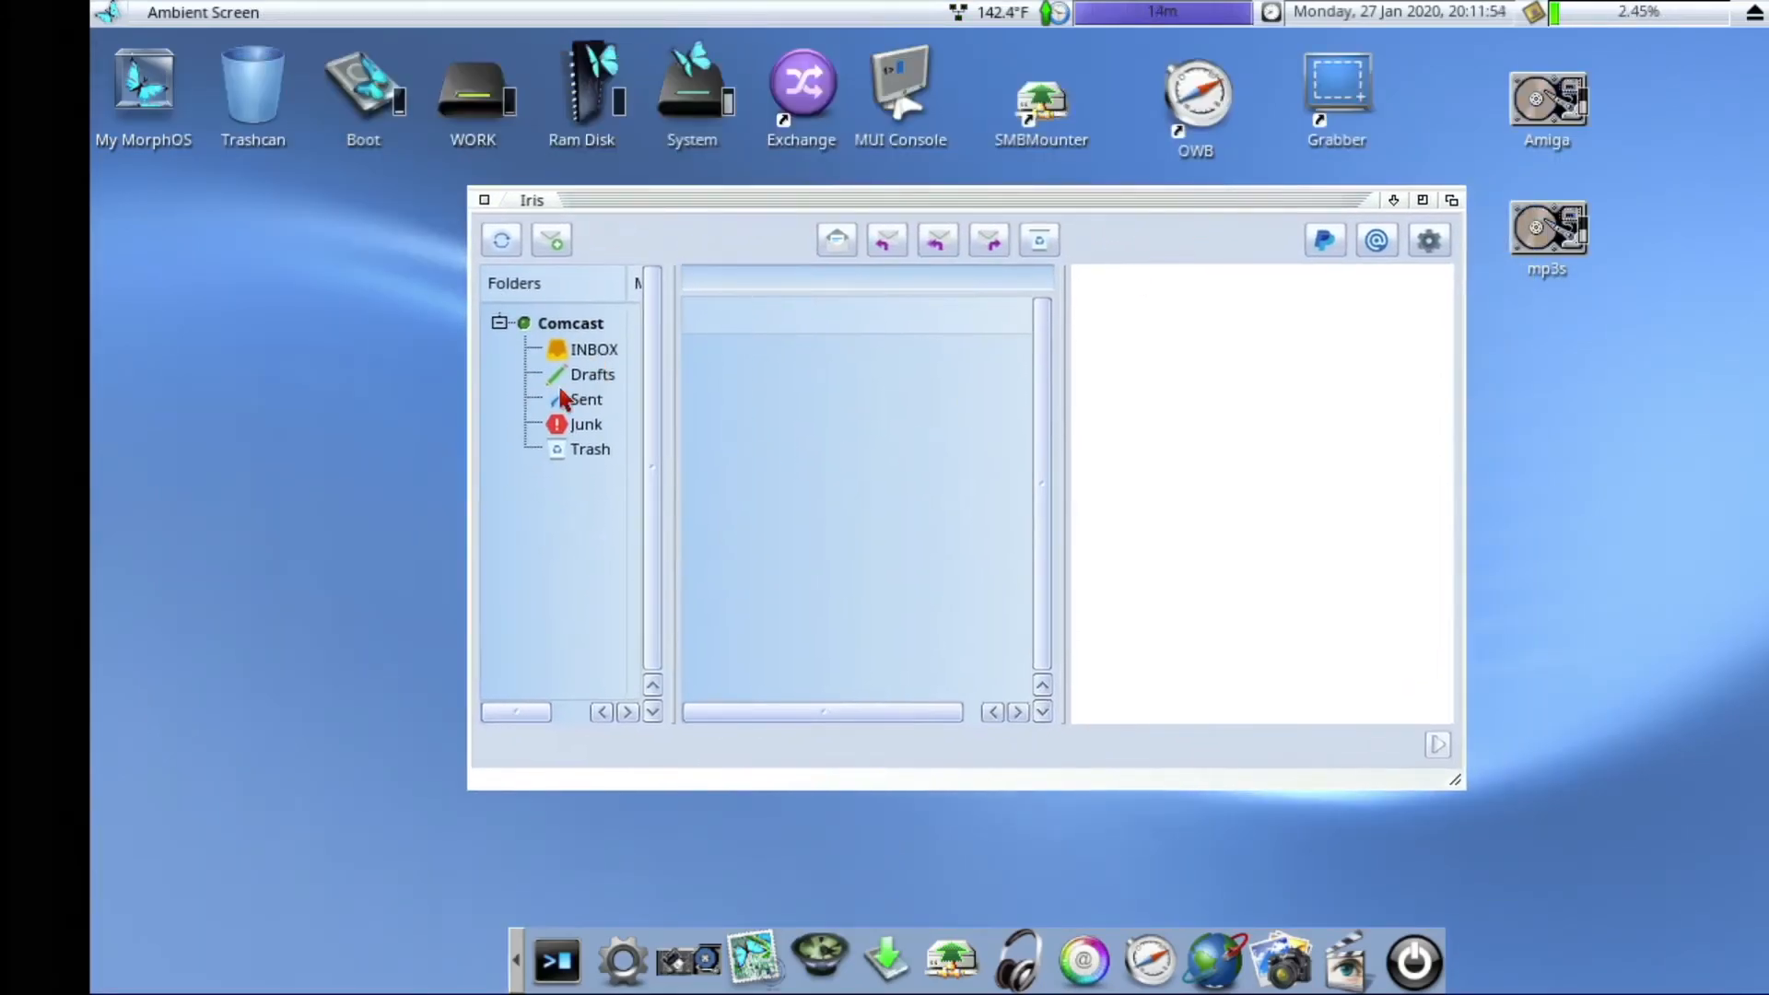
left_click(588, 327)
left_click(567, 355)
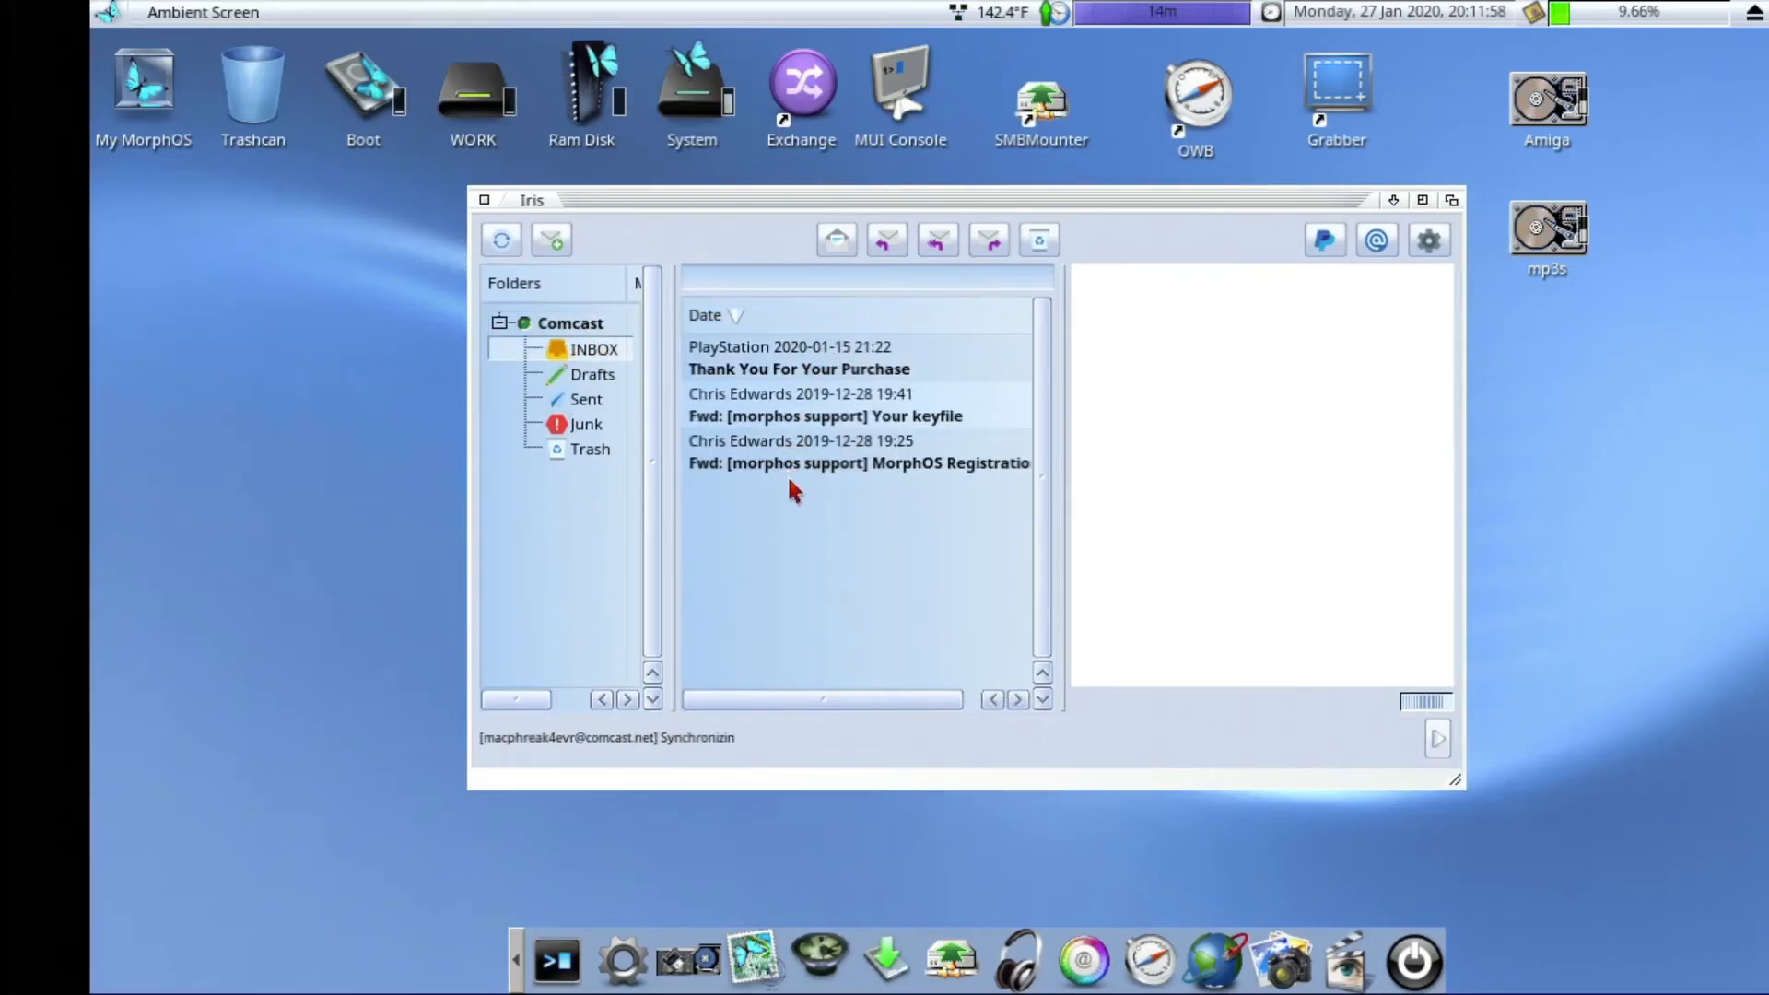
left_click(821, 600)
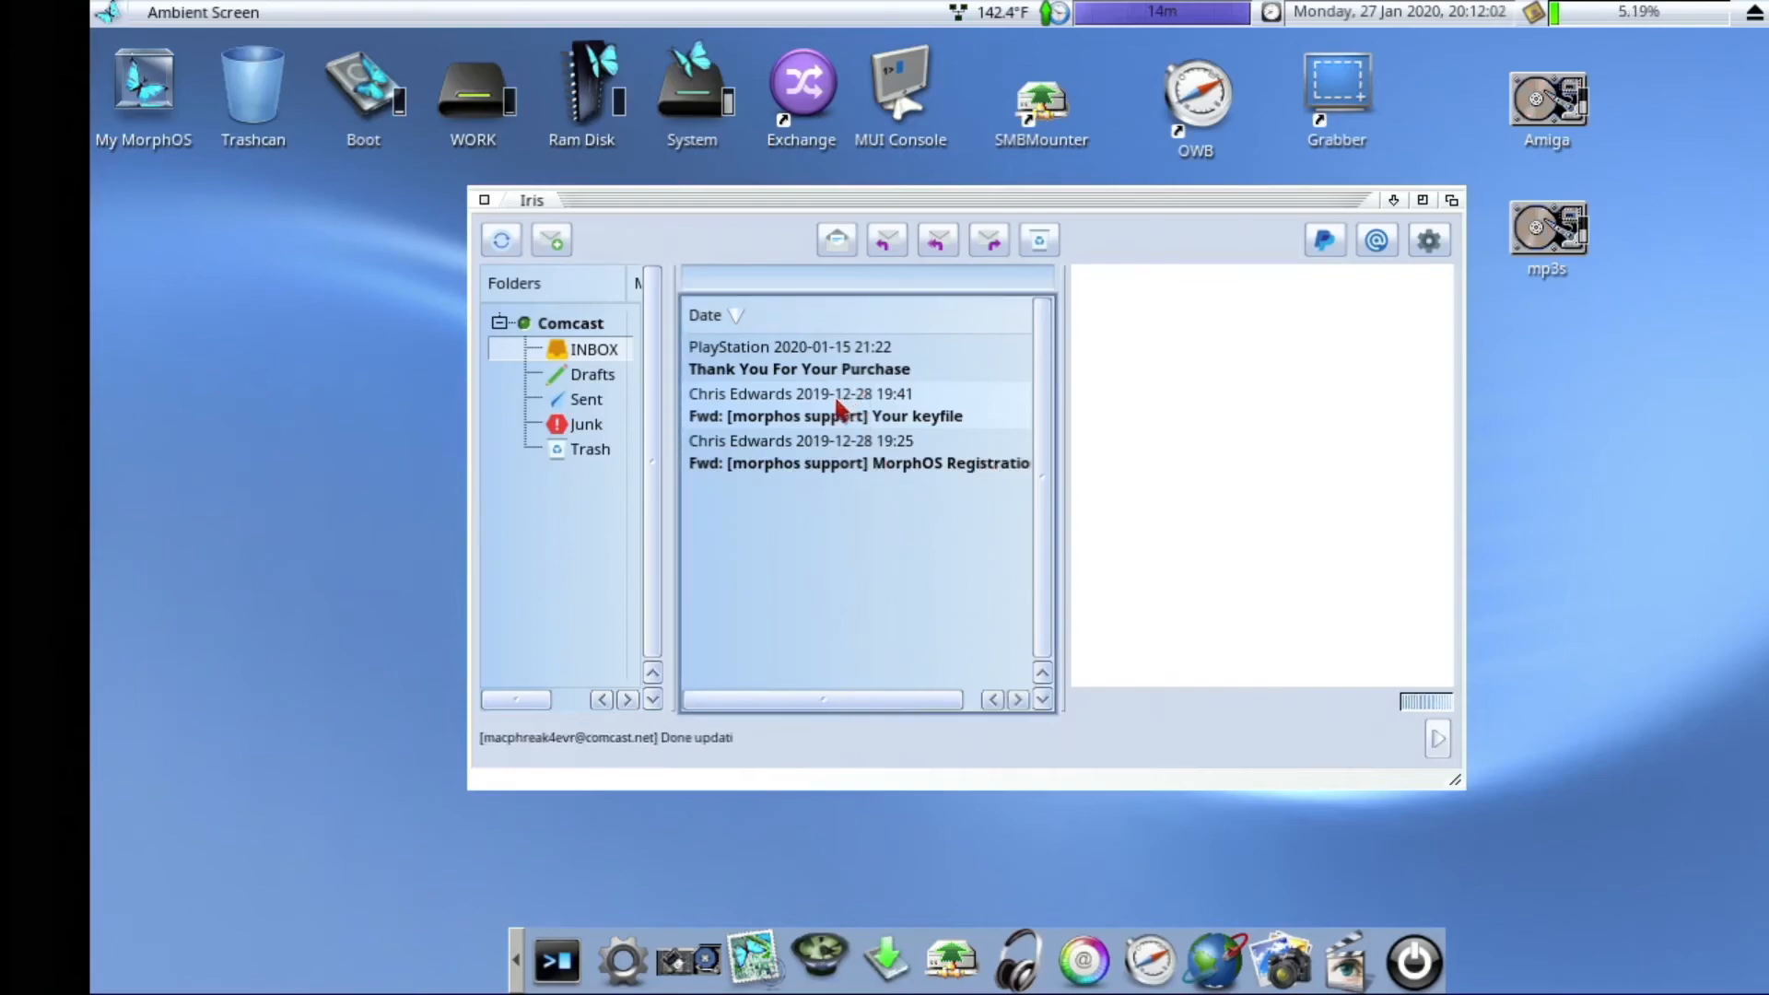
Step: Read the forwarded "Your keyfile" email through to the end in its own window, closing the message and Iris when finished
left_click(792, 422)
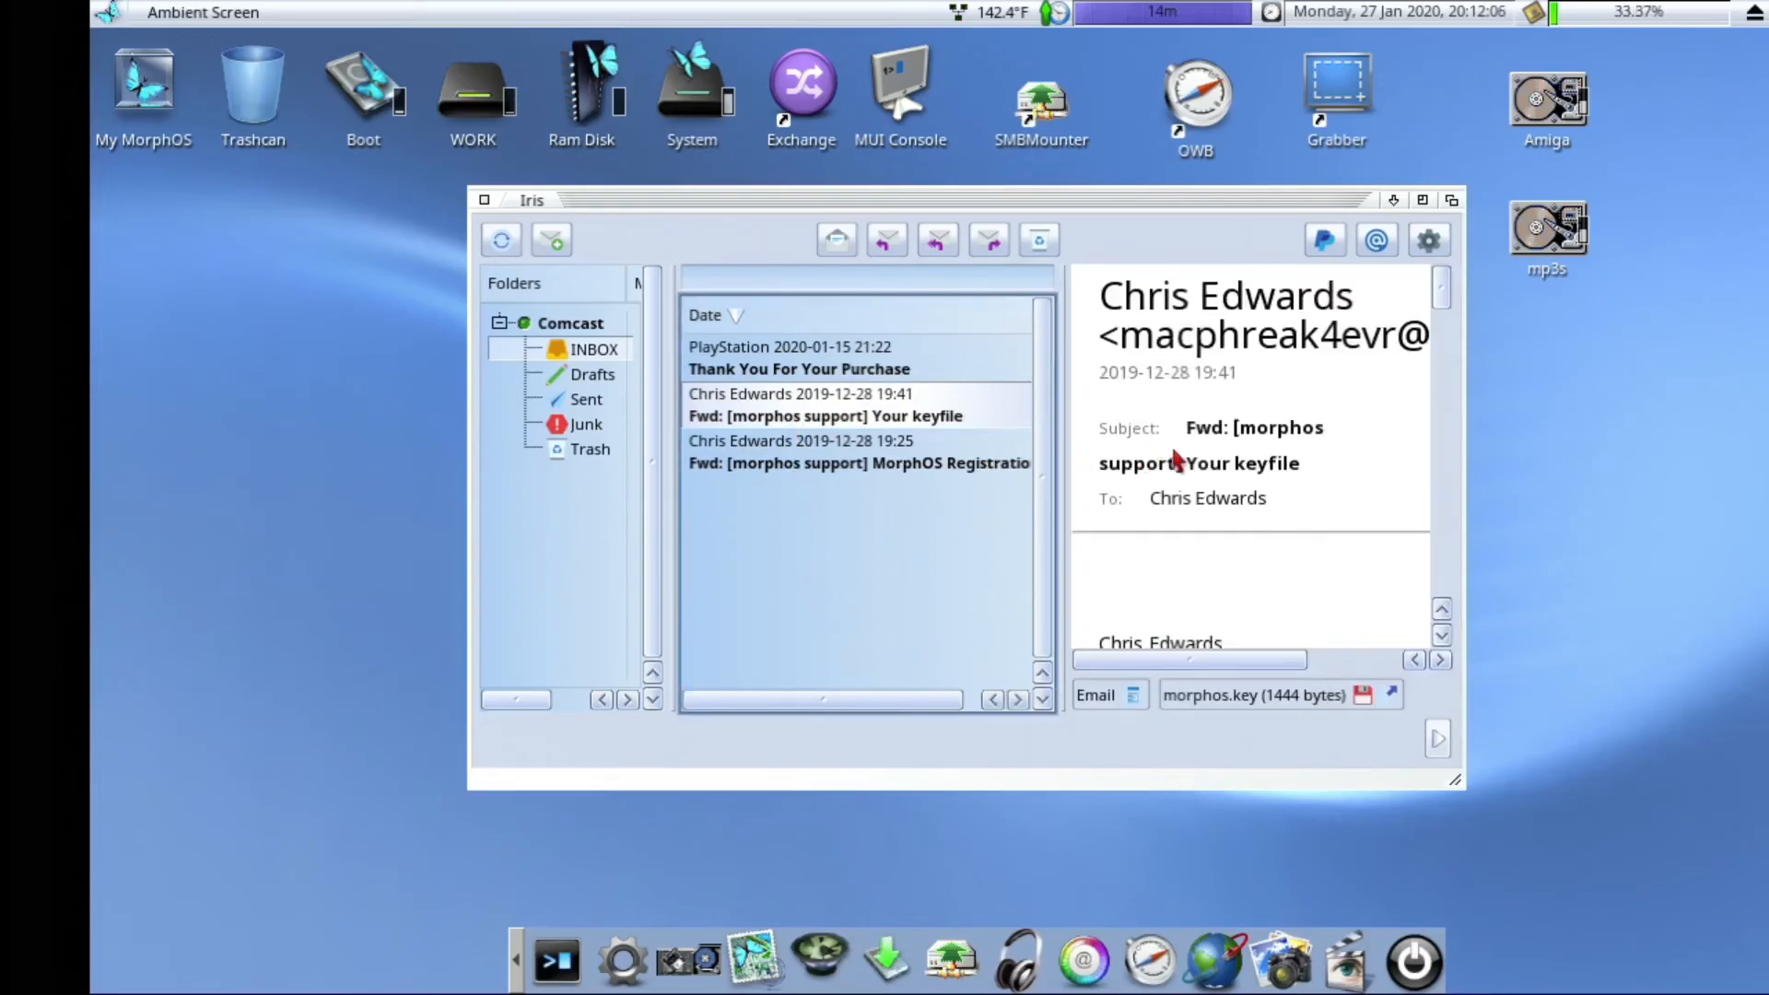
double_click(942, 412)
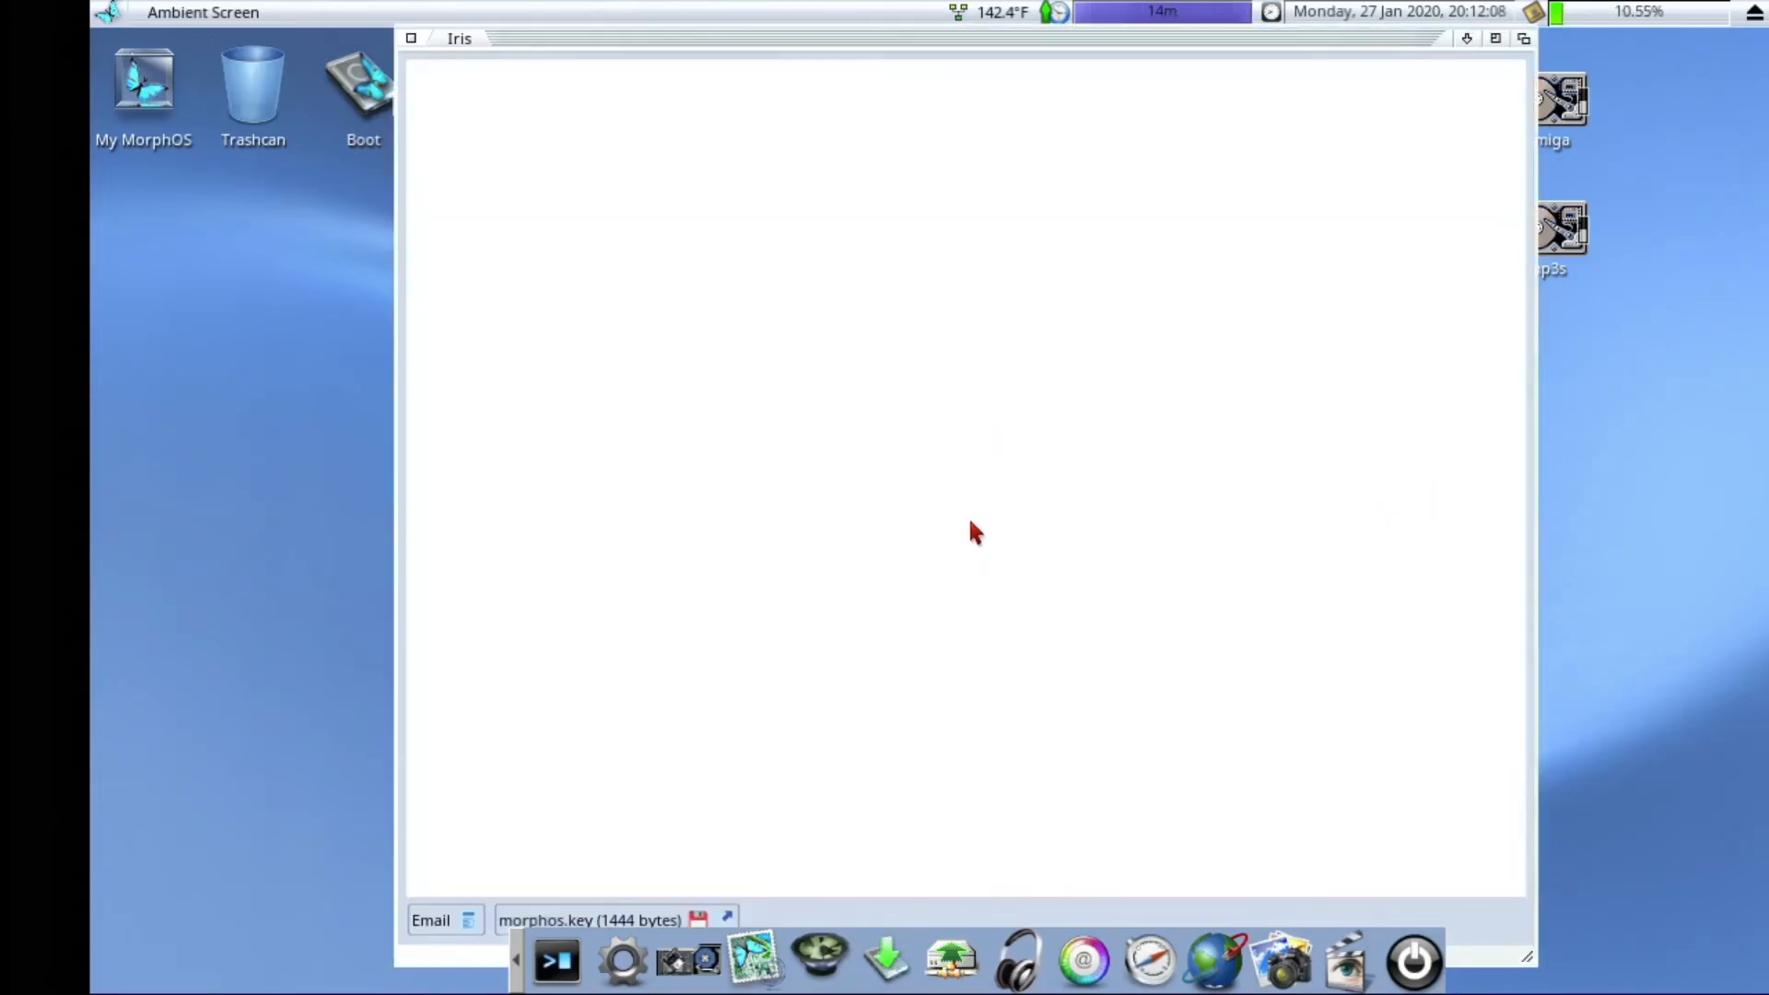
scroll(993, 507, "down", 5)
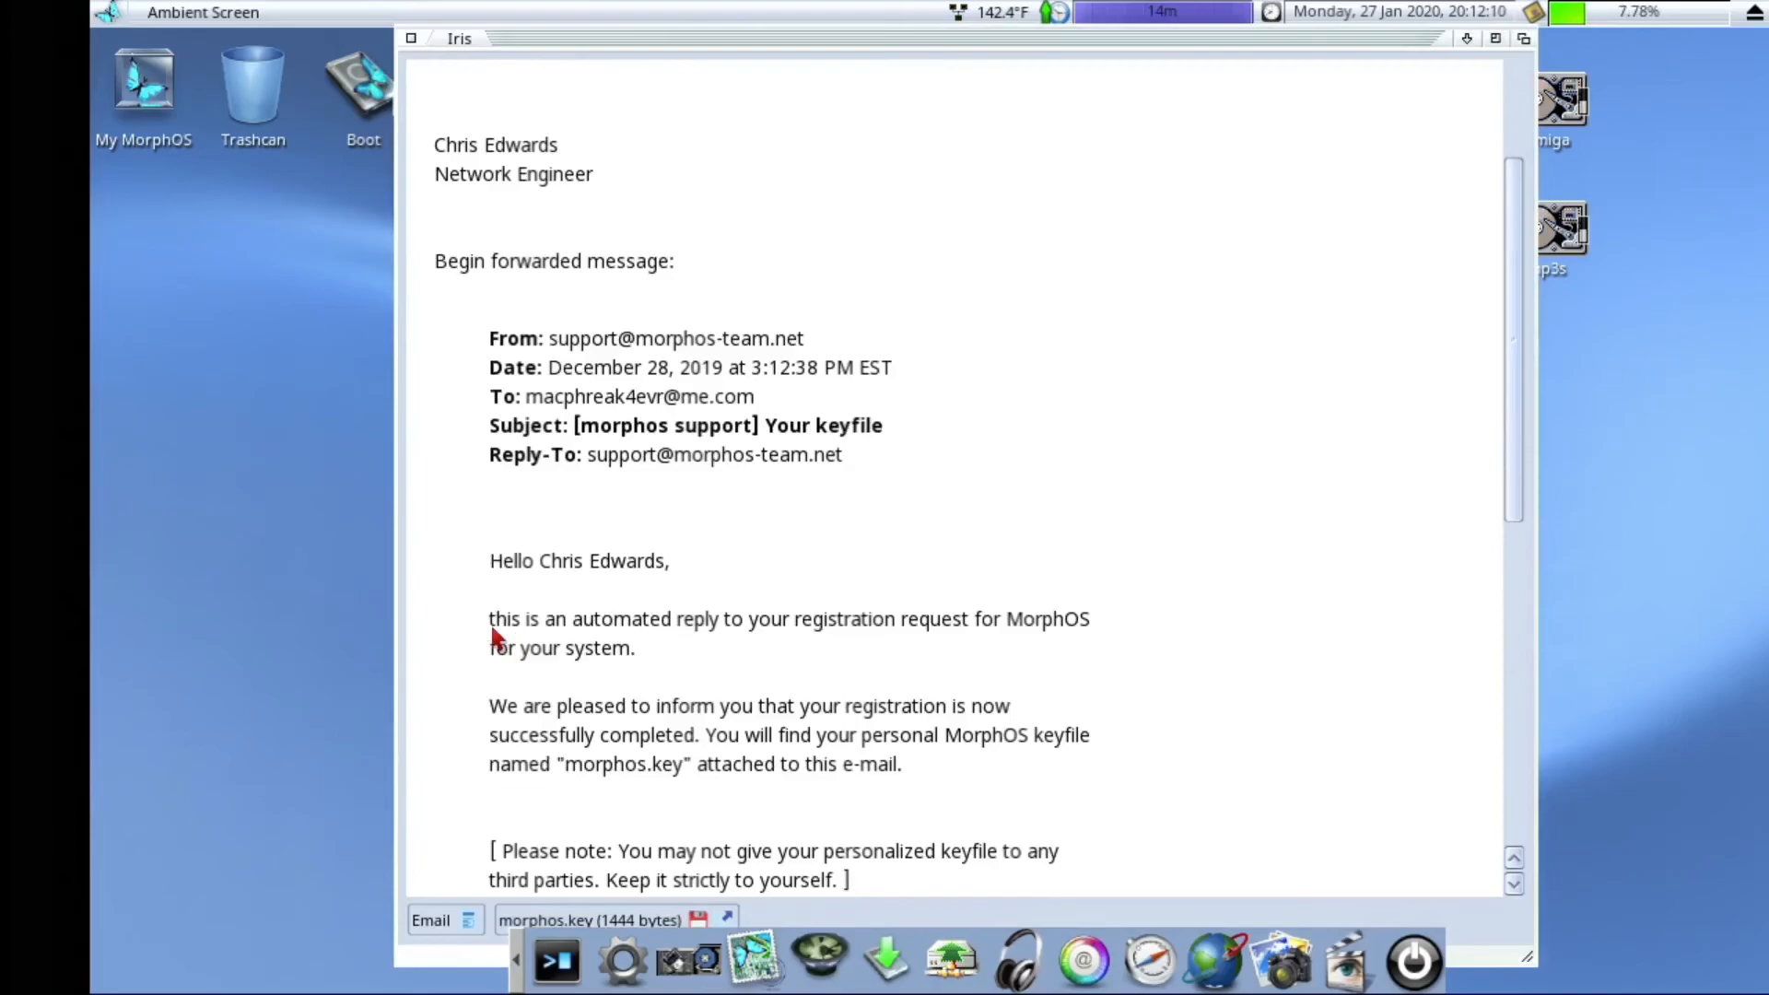
scroll(691, 633, "down", 4)
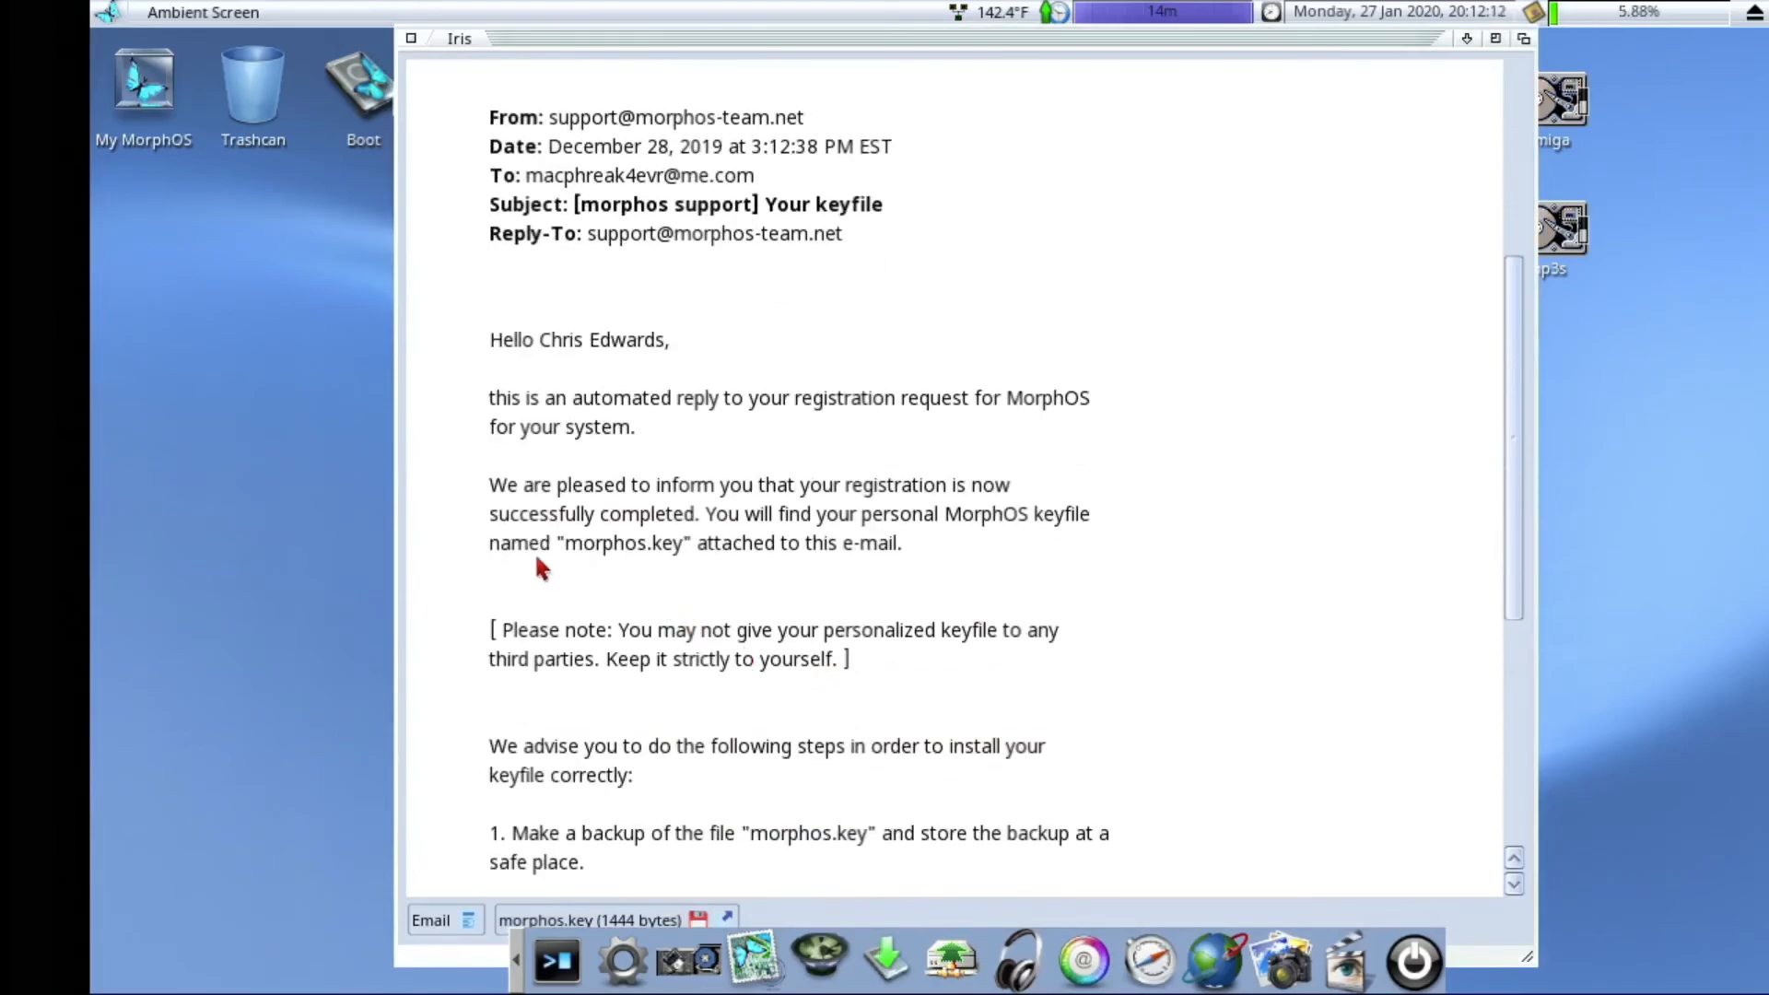
scroll(748, 707, "down", 2)
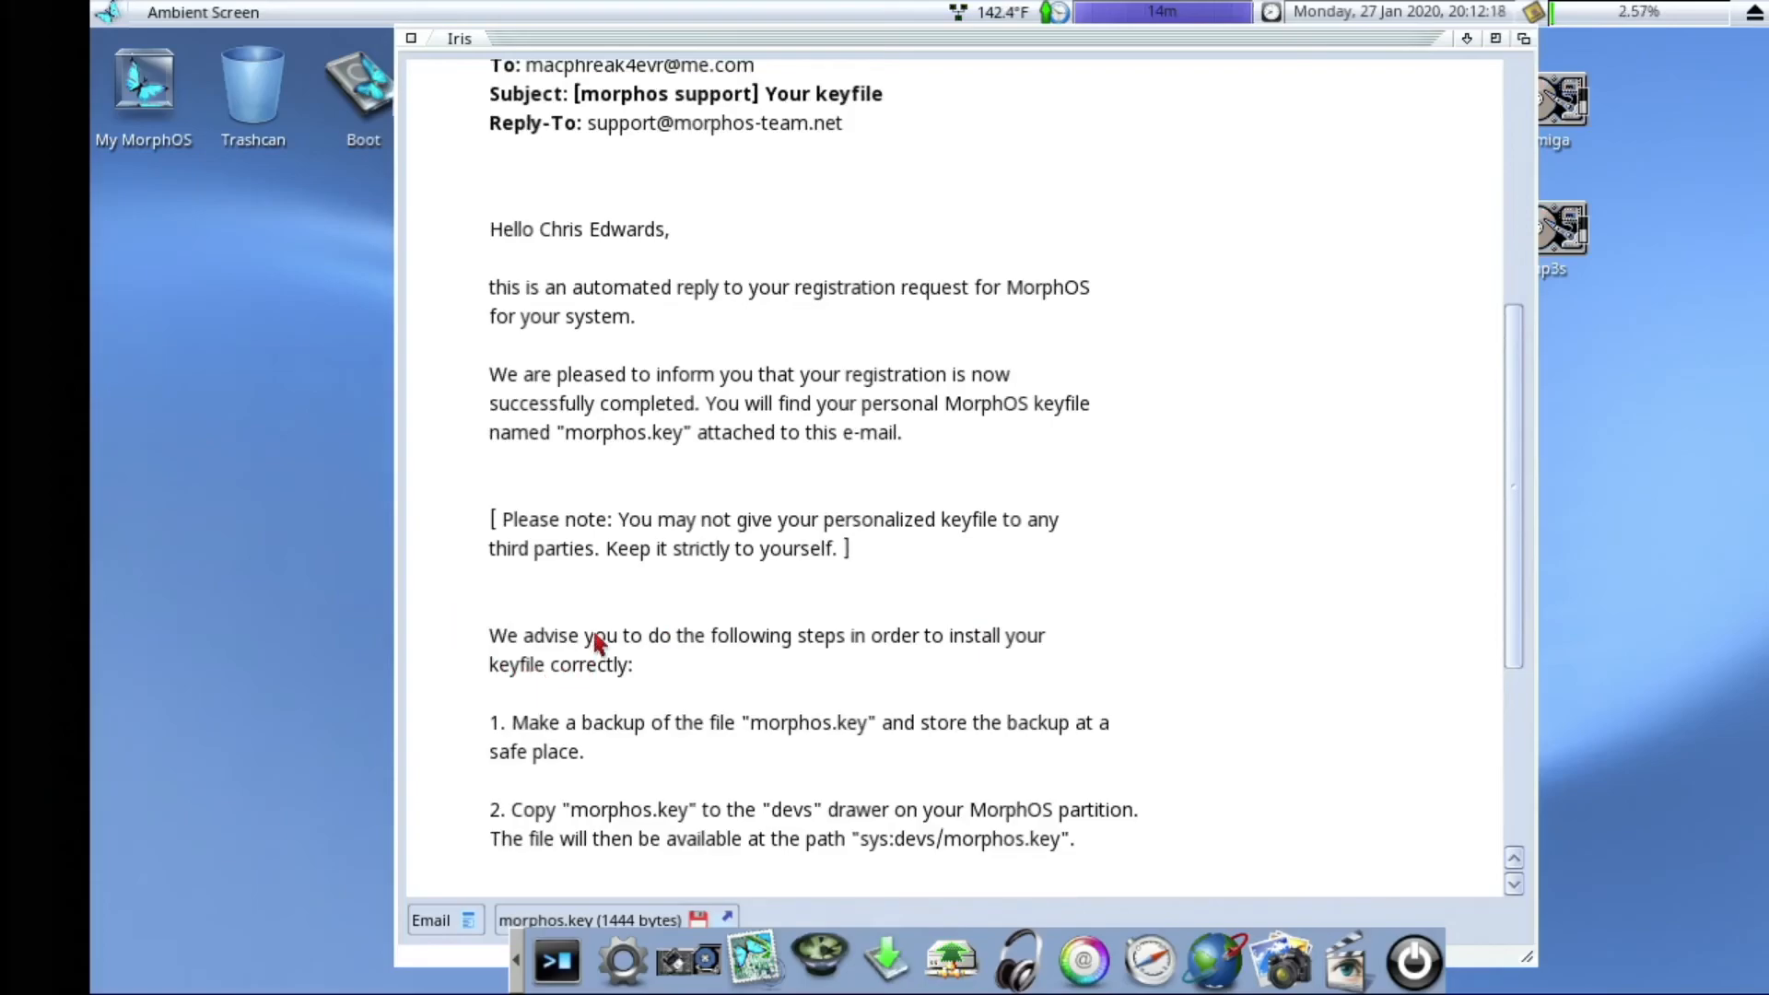
scroll(600, 646, "down", 4)
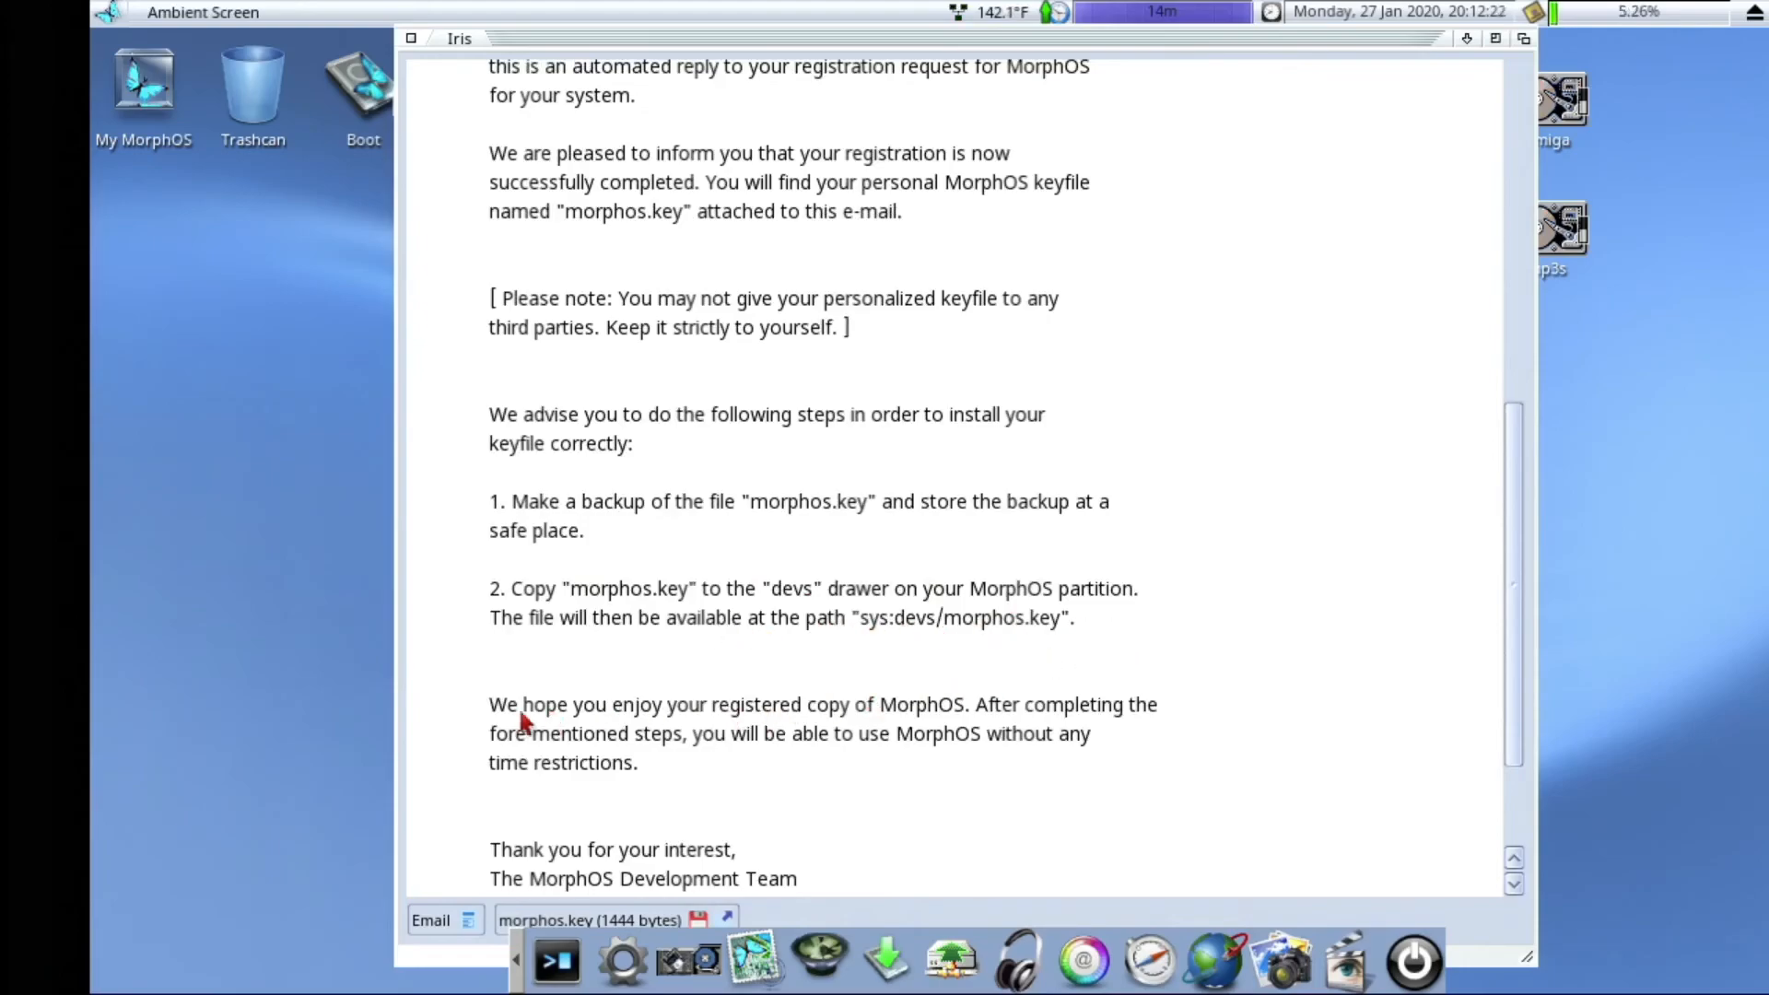
scroll(1161, 719, "down", 2)
scroll(1161, 720, "down", 1)
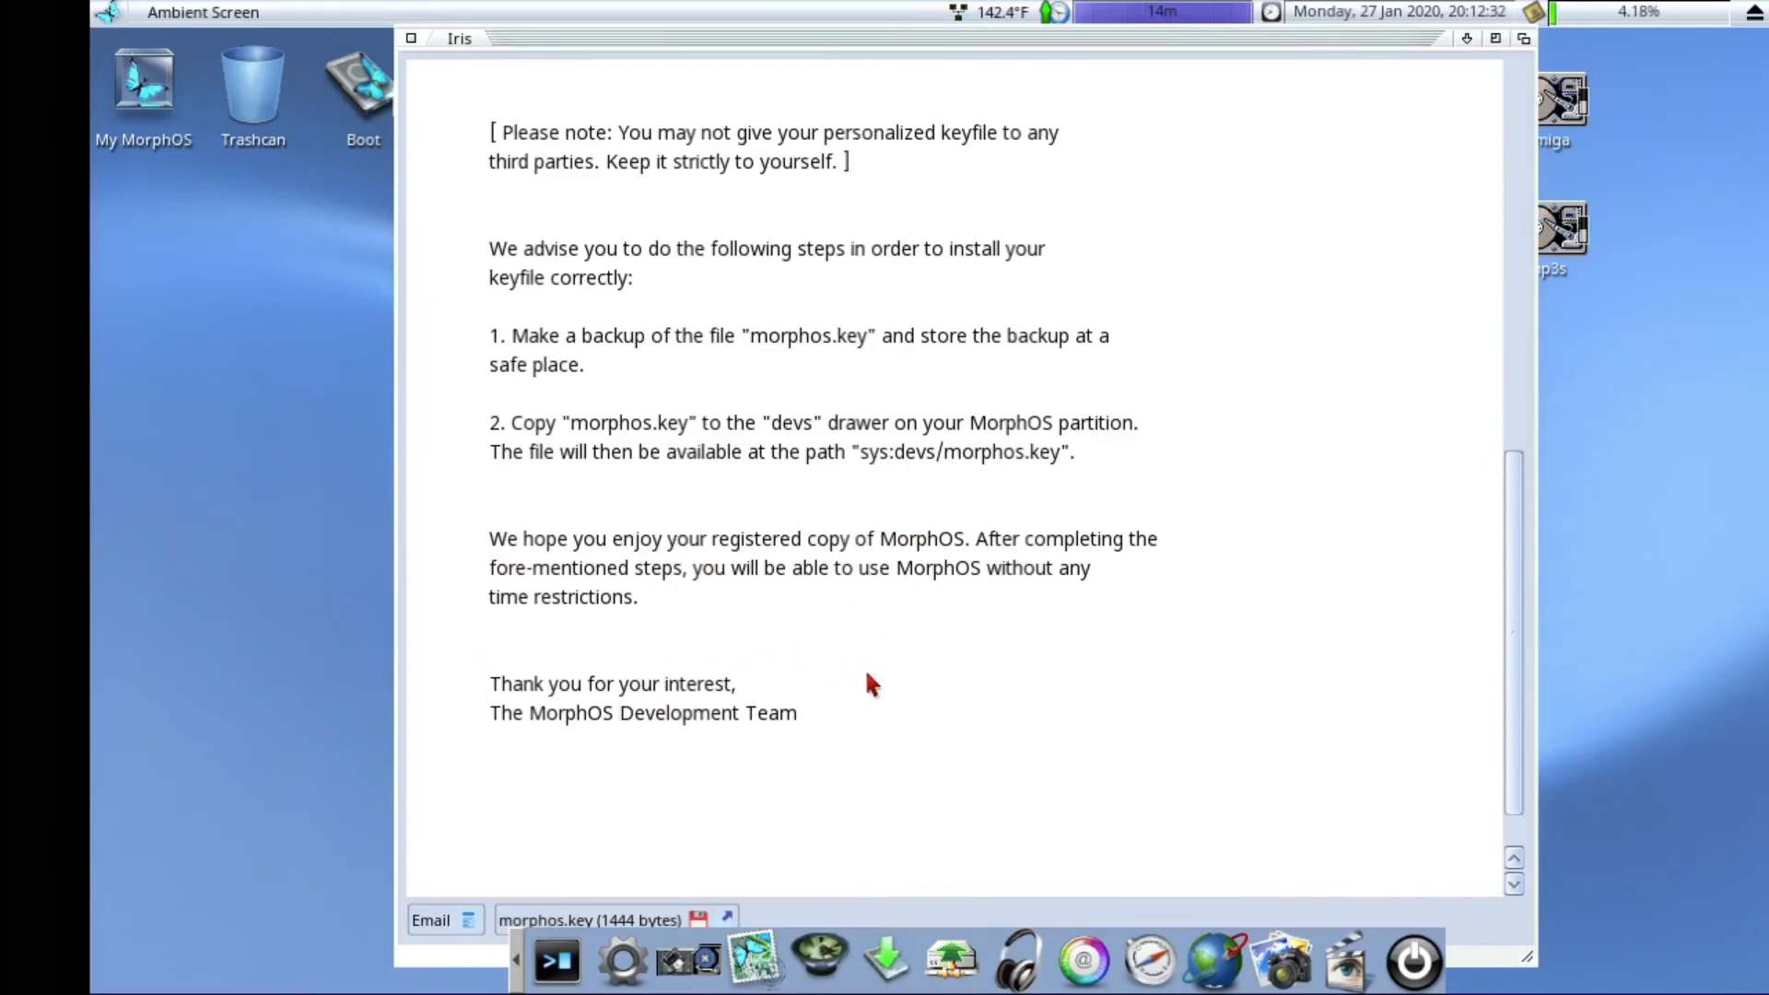
scroll(894, 728, "up", 20)
scroll(1250, 688, "up", 2)
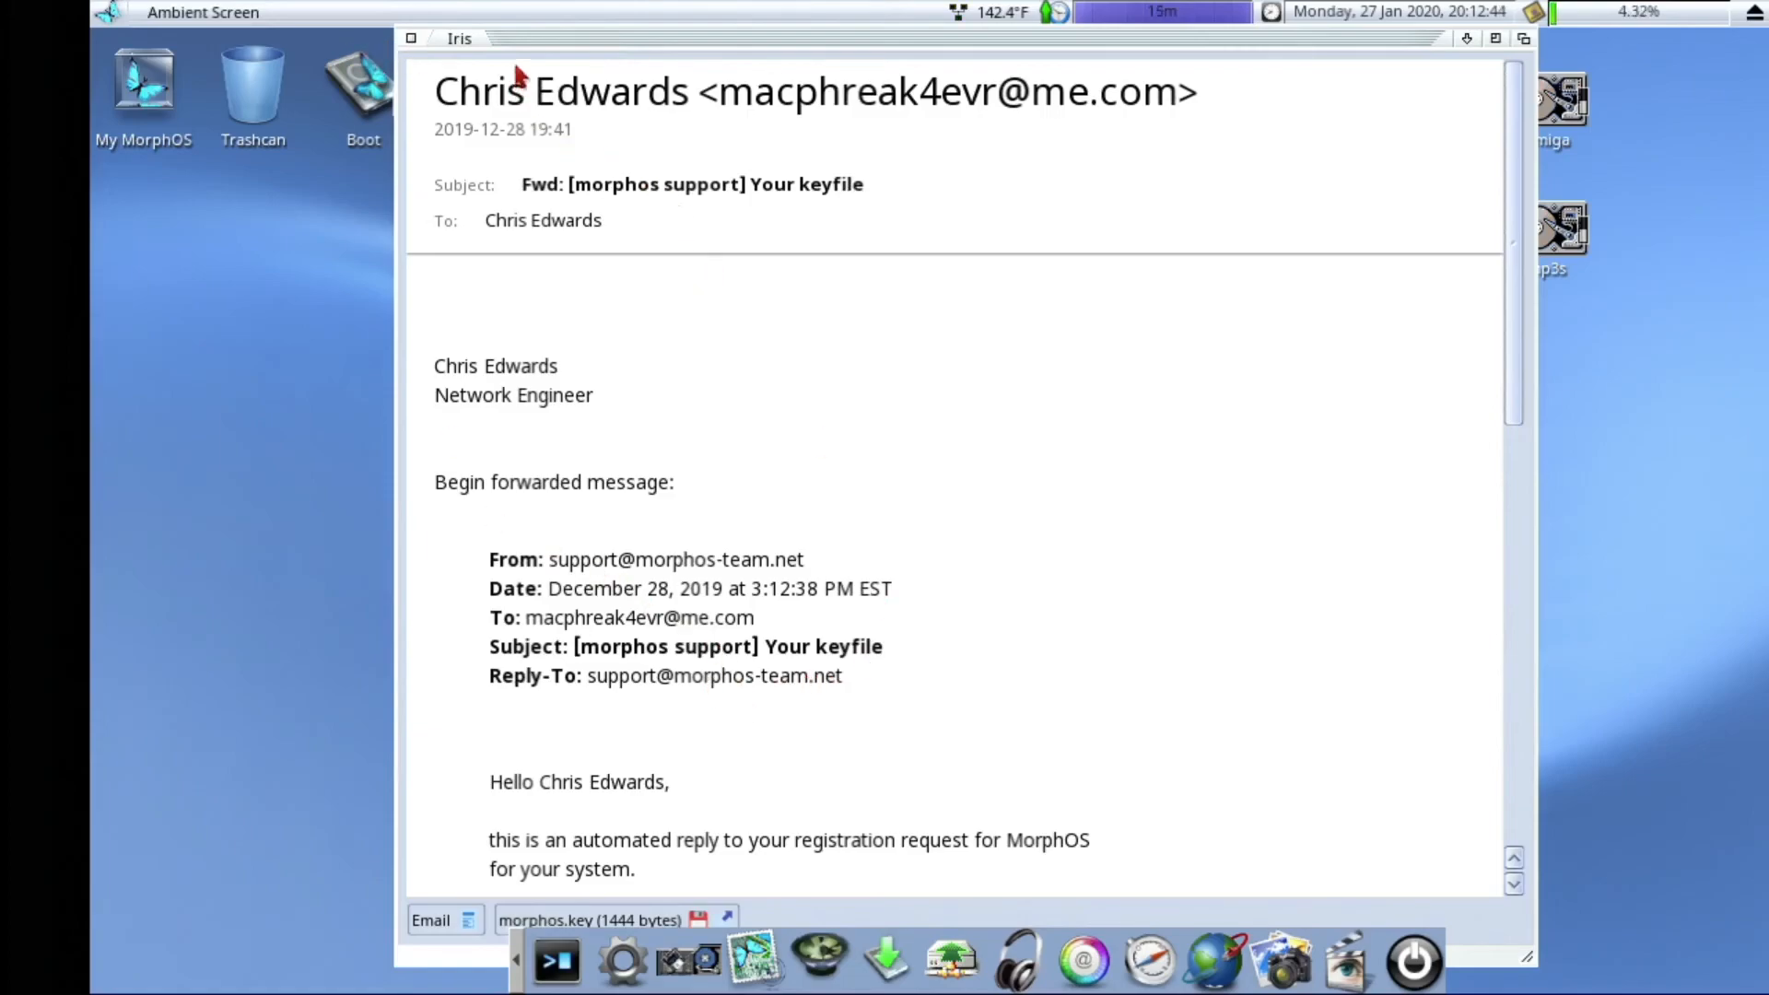
left_click(411, 39)
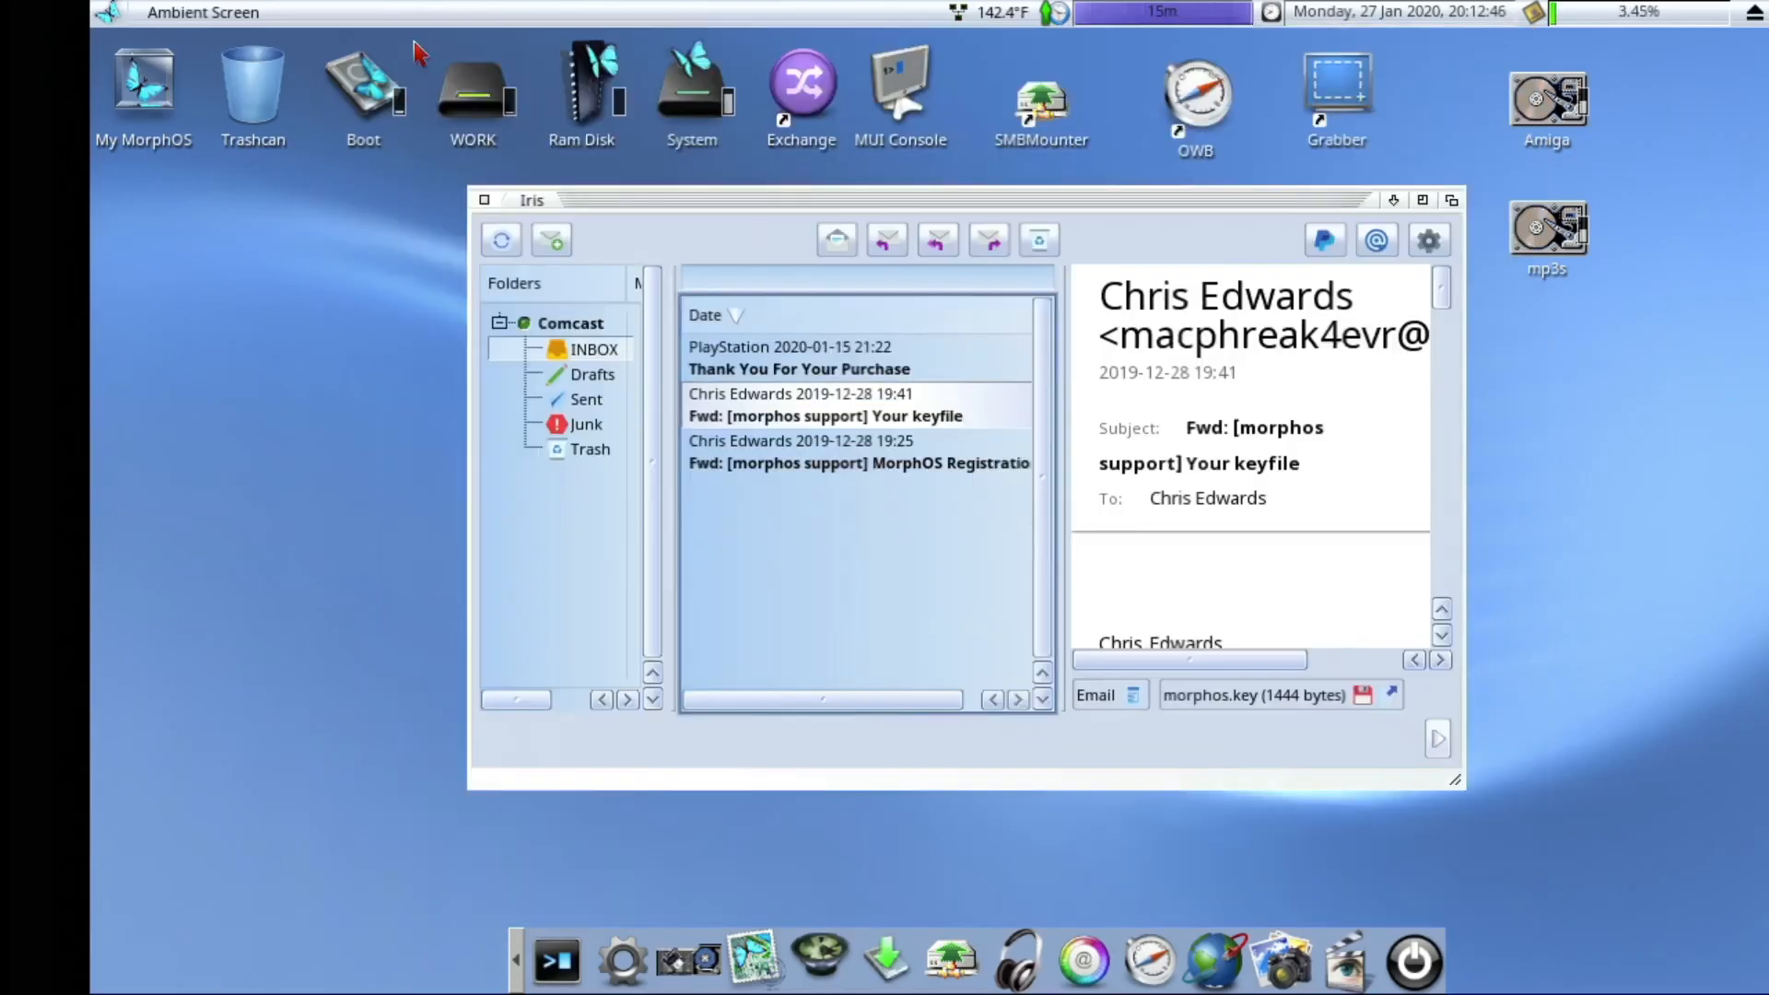
left_click(483, 199)
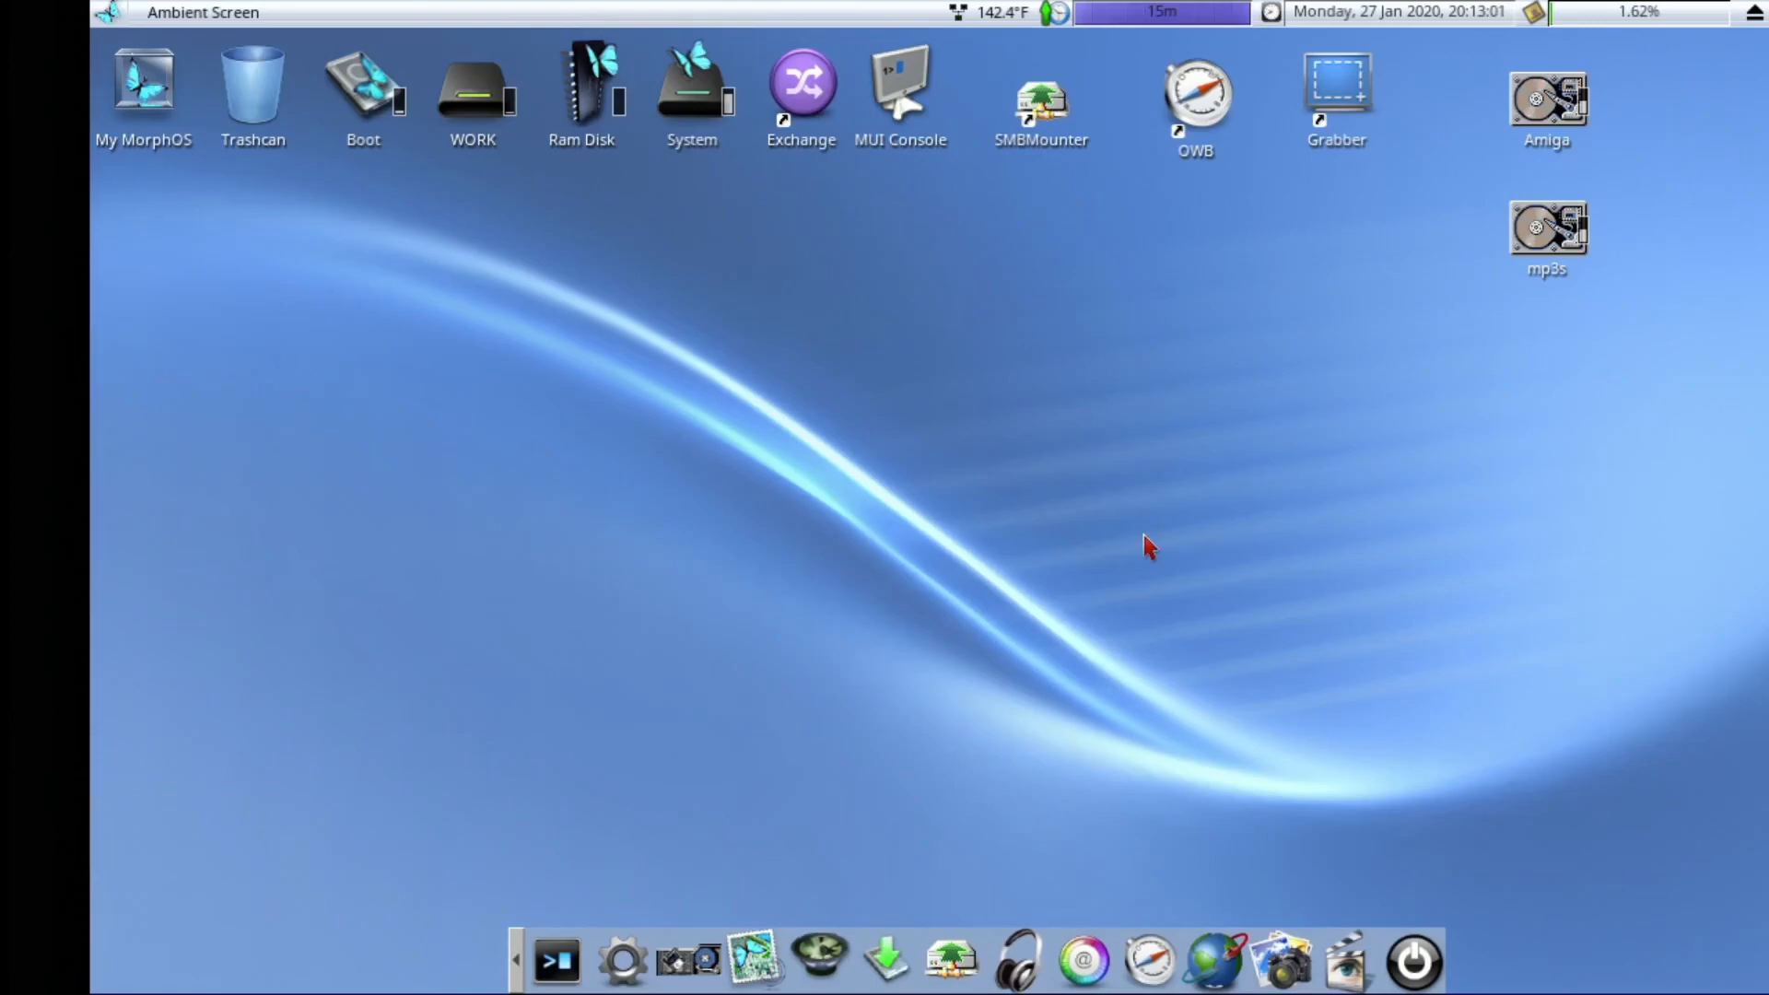
Step: Restart the computer and open the My MorphOS volume list from the desktop
left_click(1416, 964)
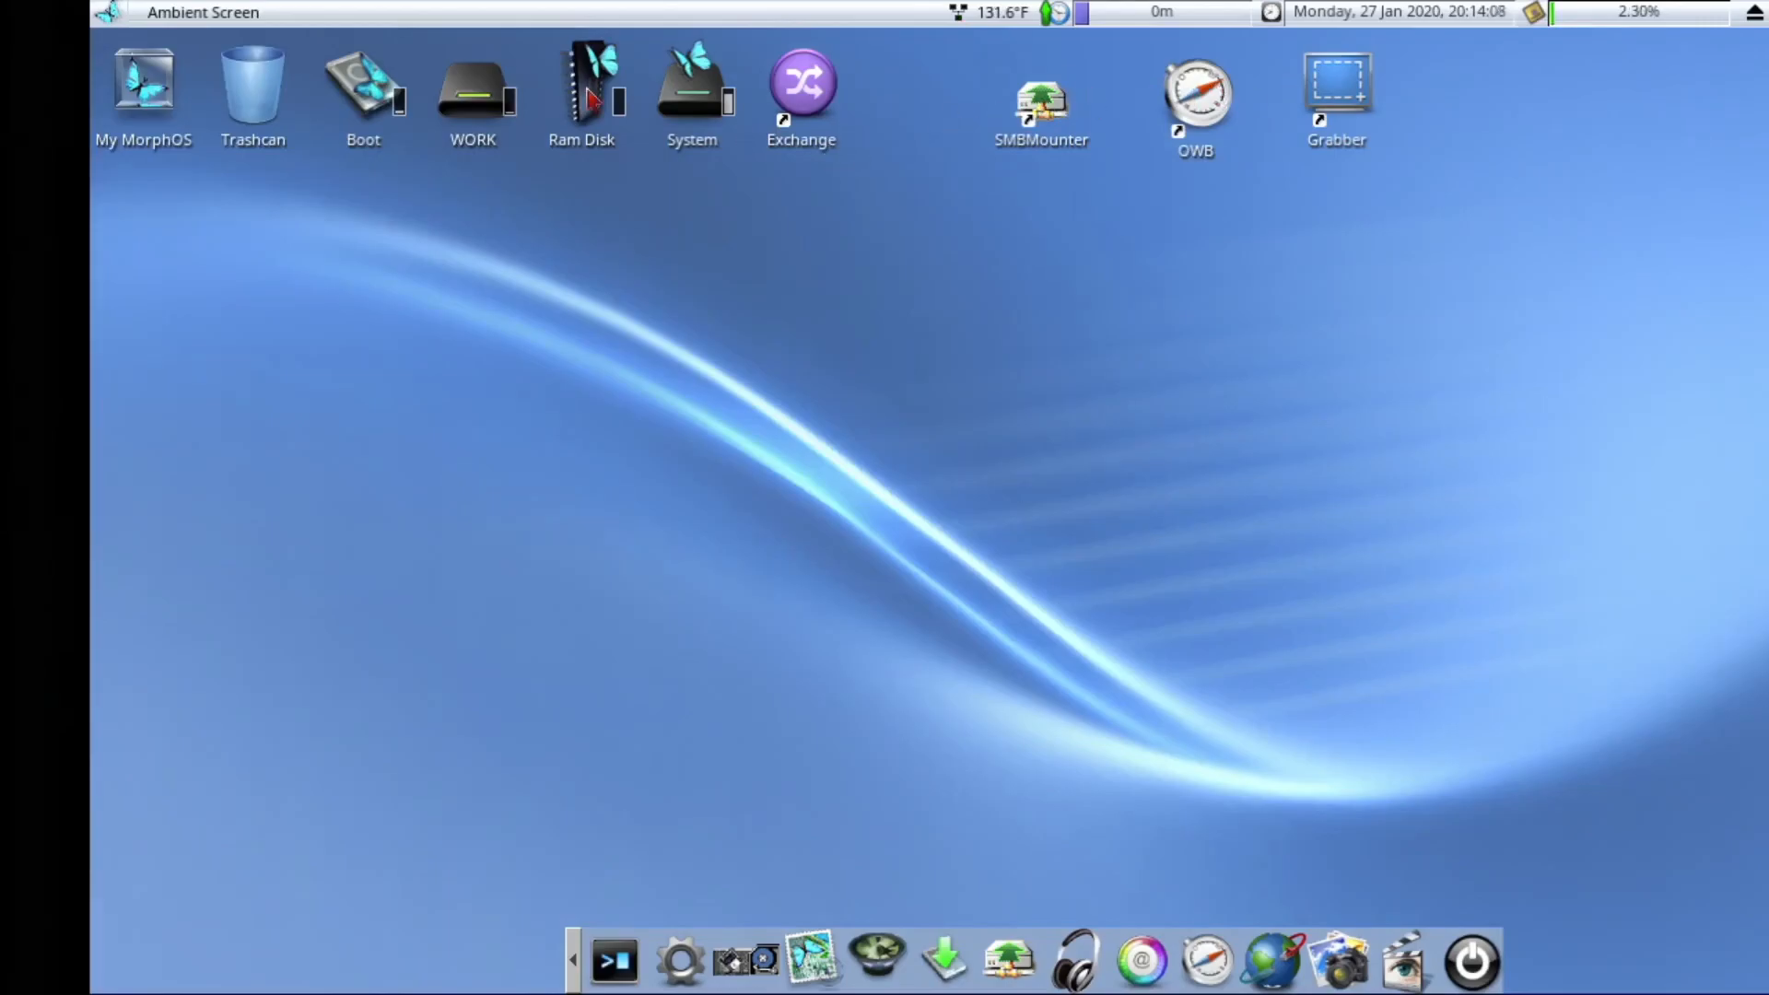
double_click(141, 83)
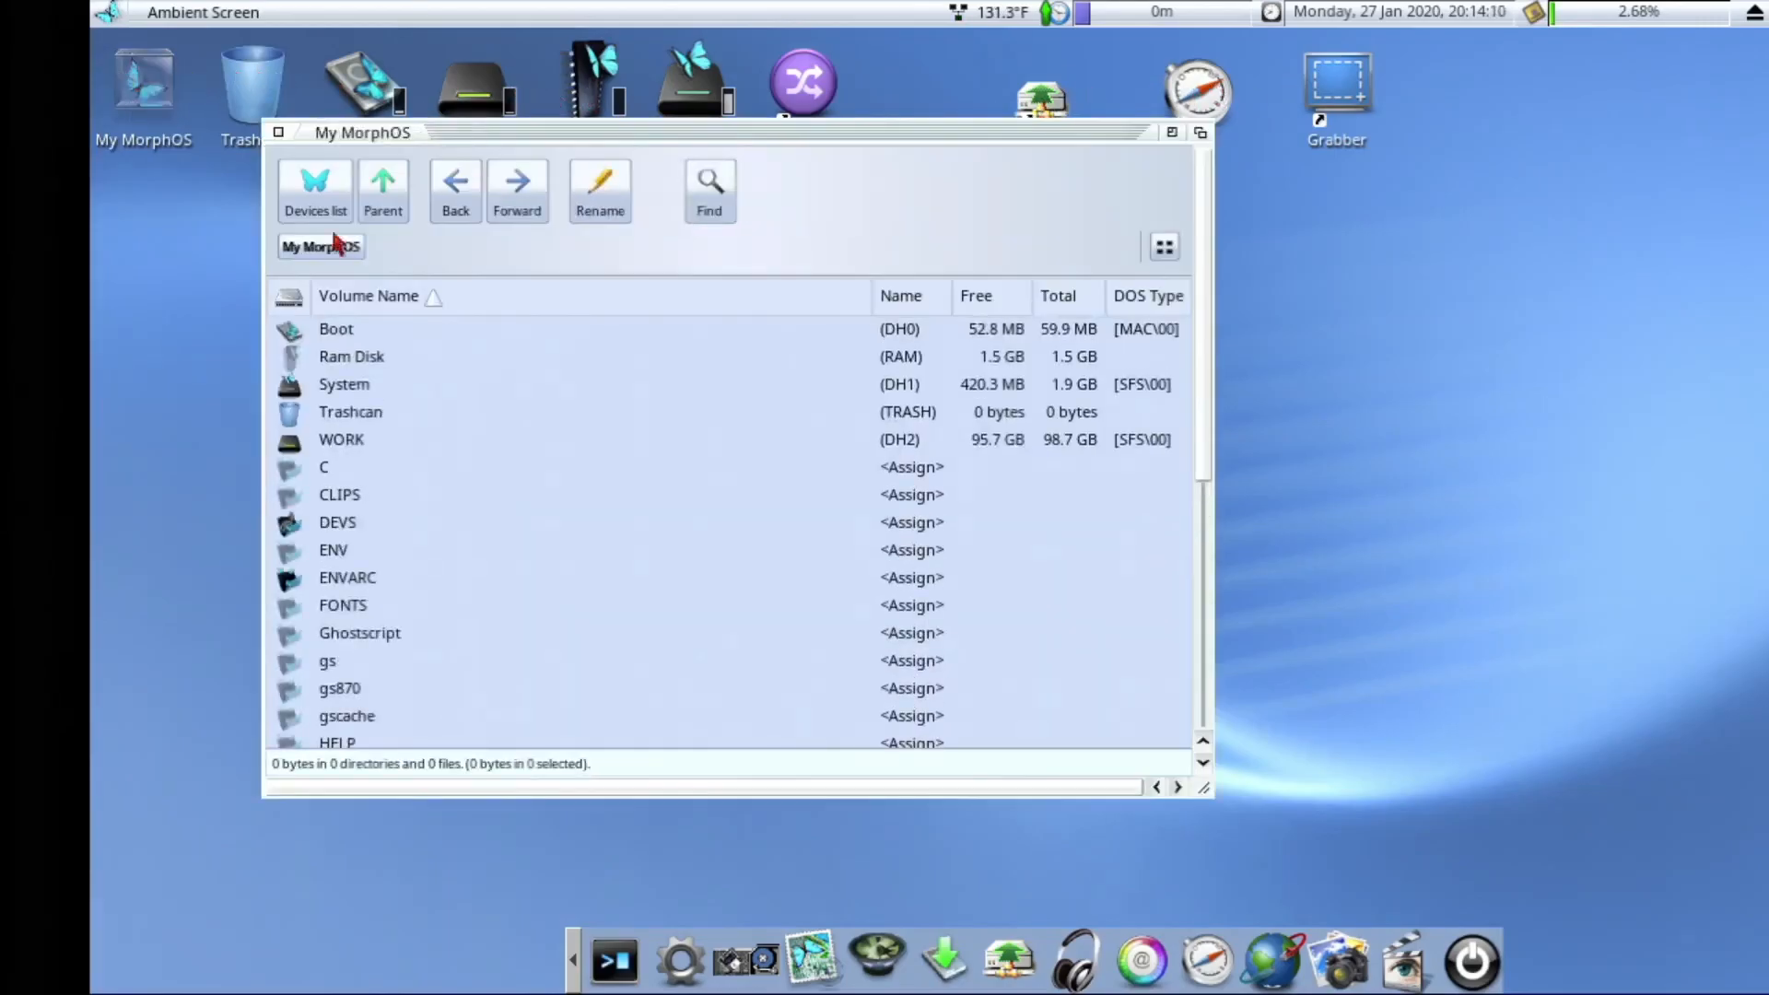